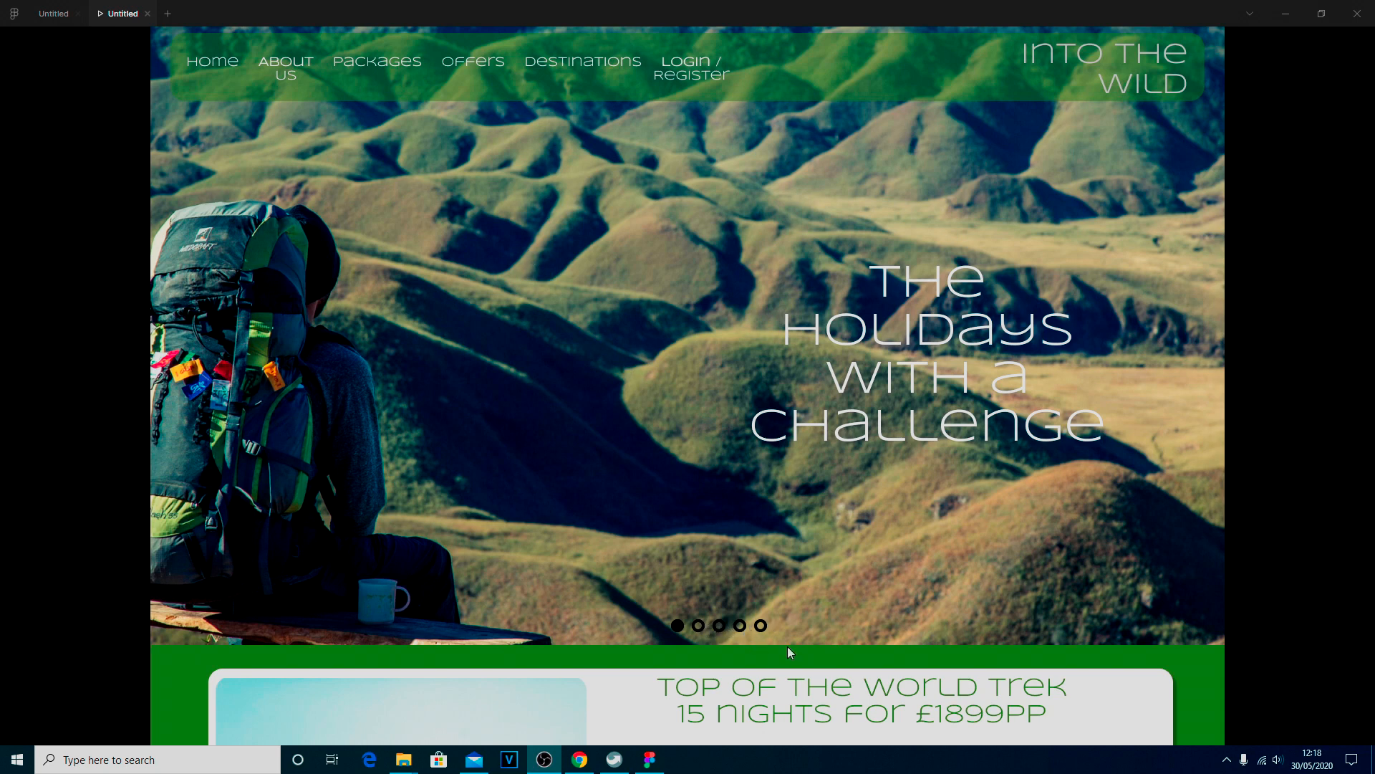
Look through the Into the Wild home page prototype, from the hero banner down to the holiday cards.
{"action": "scroll", "coordinate": [896, 302], "scroll_direction": "down", "scroll_amount": 1}
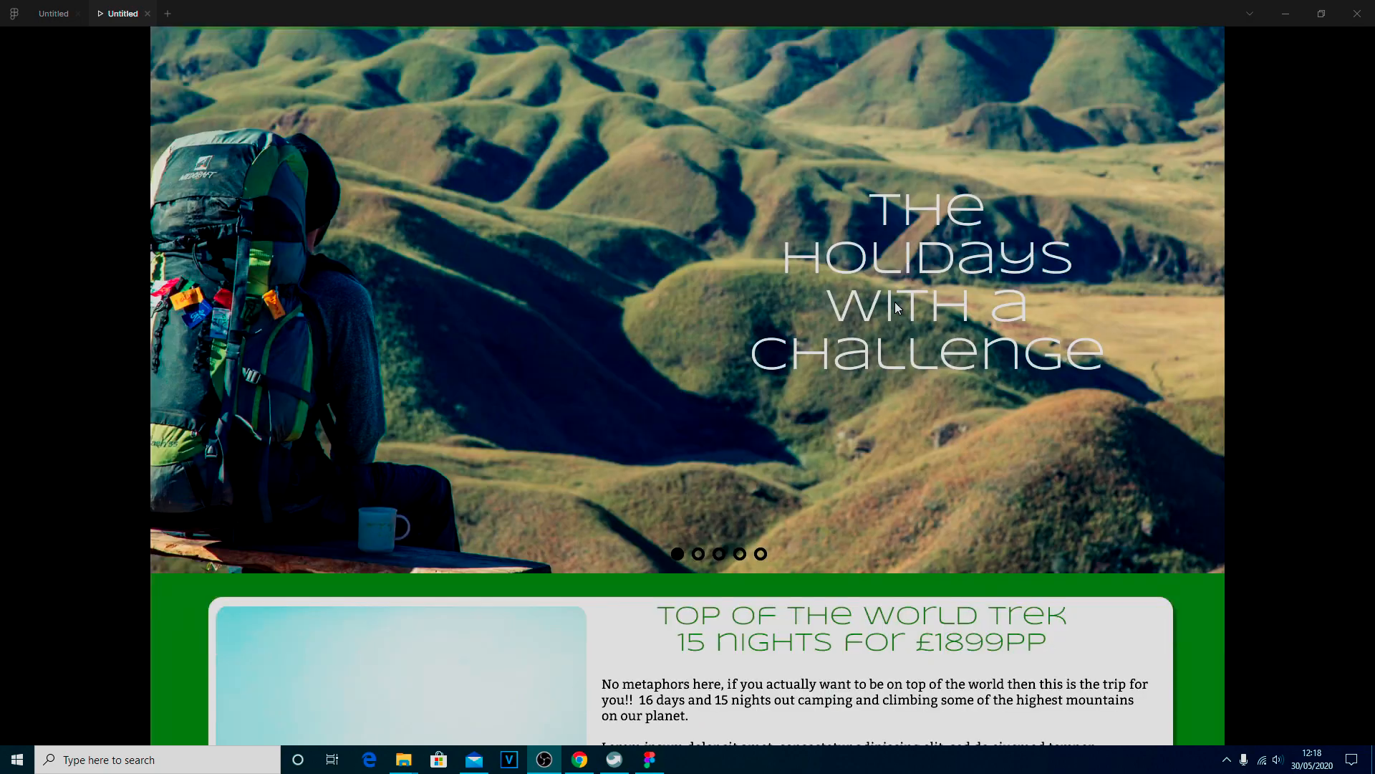
{"action": "scroll", "coordinate": [895, 302], "scroll_direction": "down", "scroll_amount": 6}
{"action": "scroll", "coordinate": [888, 290], "scroll_direction": "down", "scroll_amount": 3}
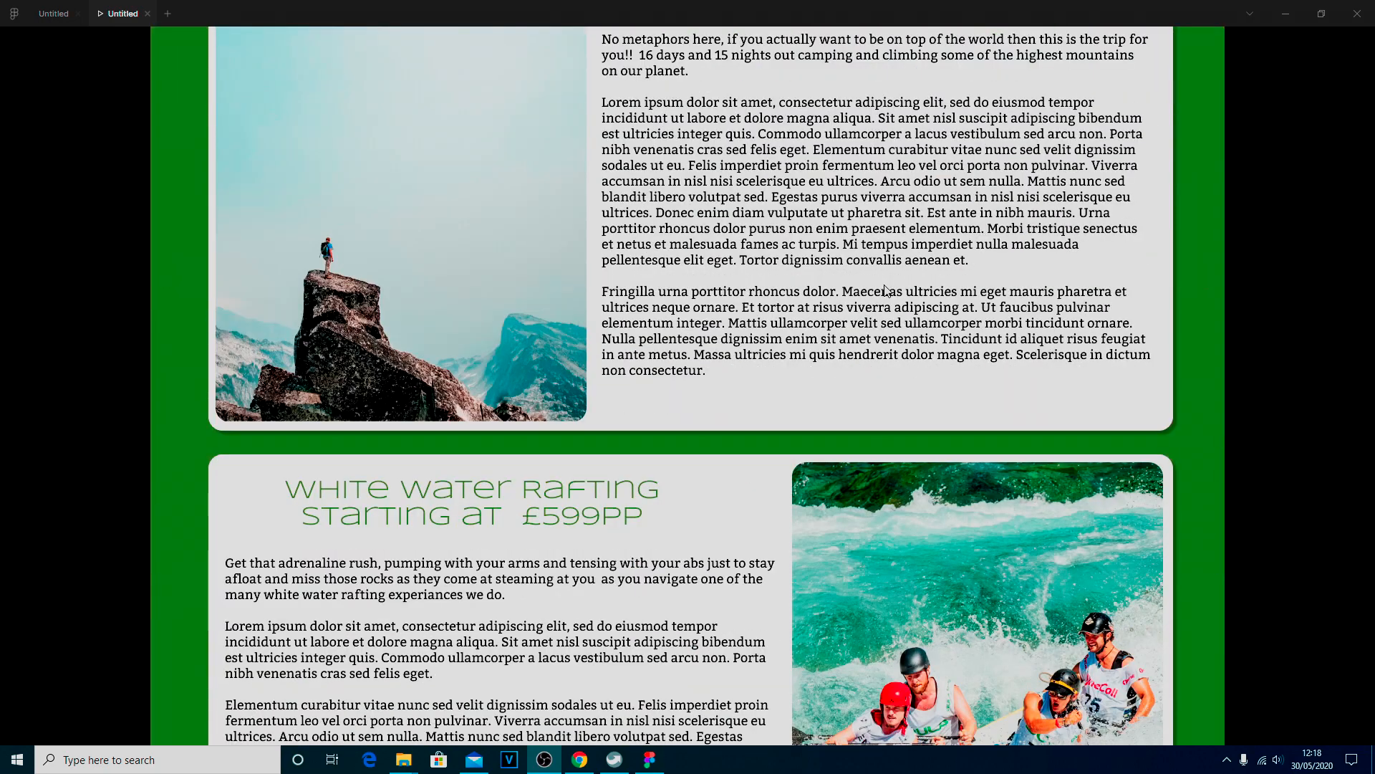
{"action": "scroll", "coordinate": [886, 287], "scroll_direction": "down", "scroll_amount": 2}
{"action": "scroll", "coordinate": [874, 388], "scroll_direction": "down", "scroll_amount": 1}
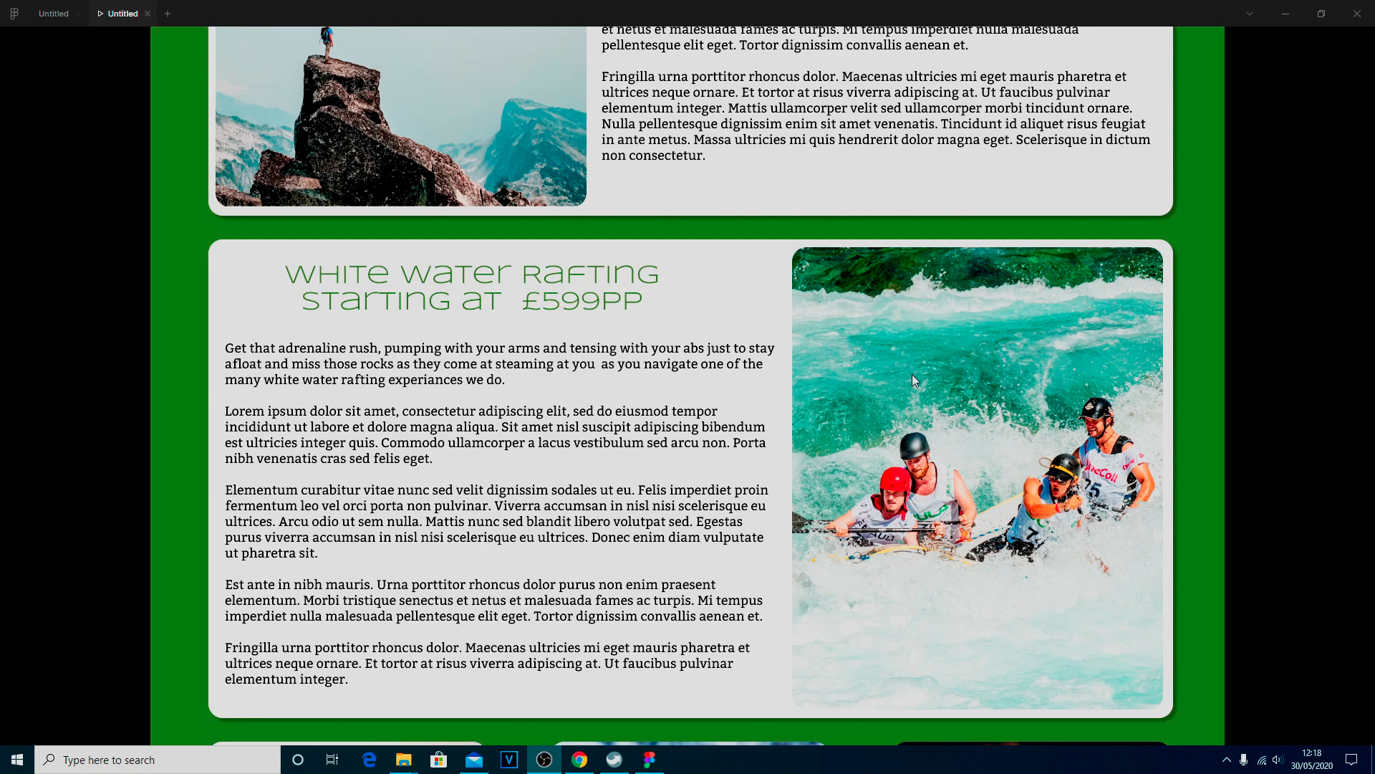
{"action": "scroll", "coordinate": [684, 318], "scroll_direction": "down", "scroll_amount": 1}
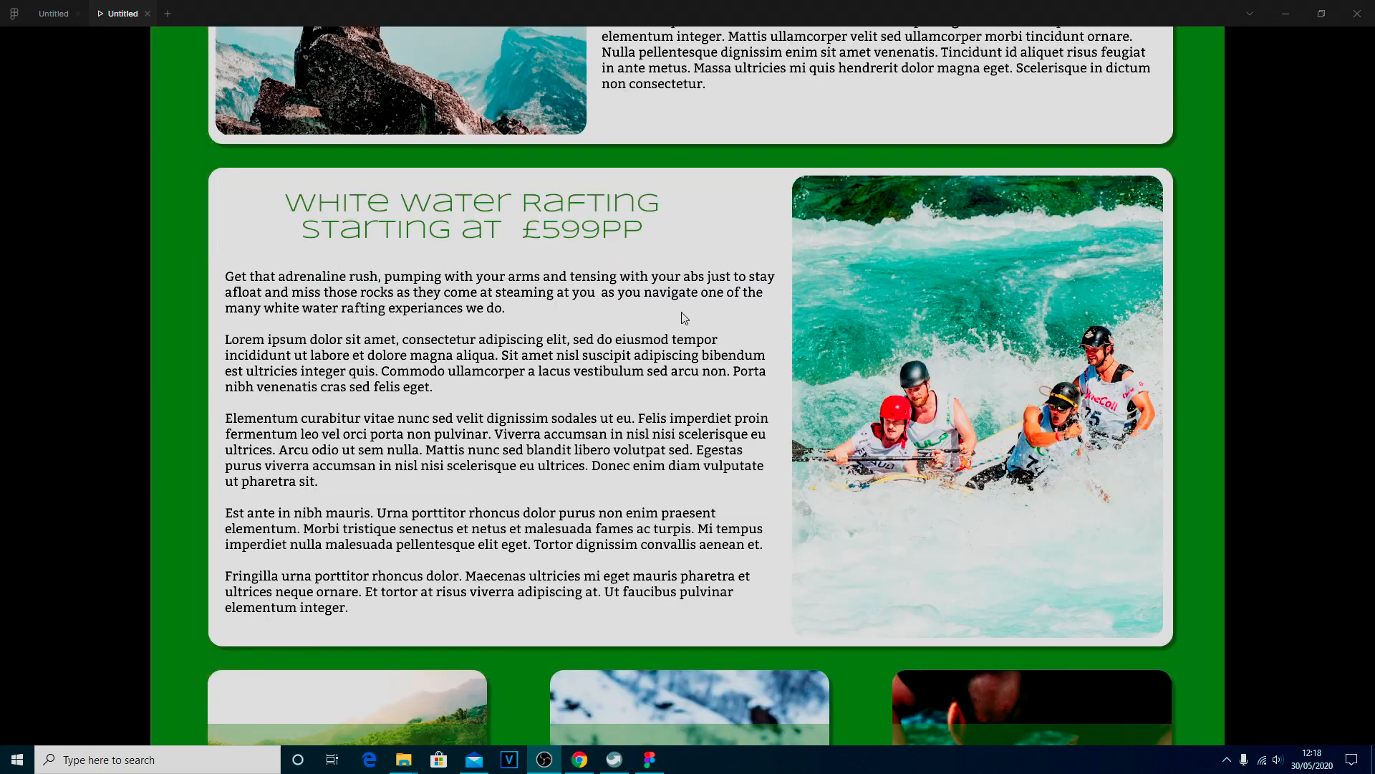
{"action": "scroll", "coordinate": [682, 318], "scroll_direction": "down", "scroll_amount": 6}
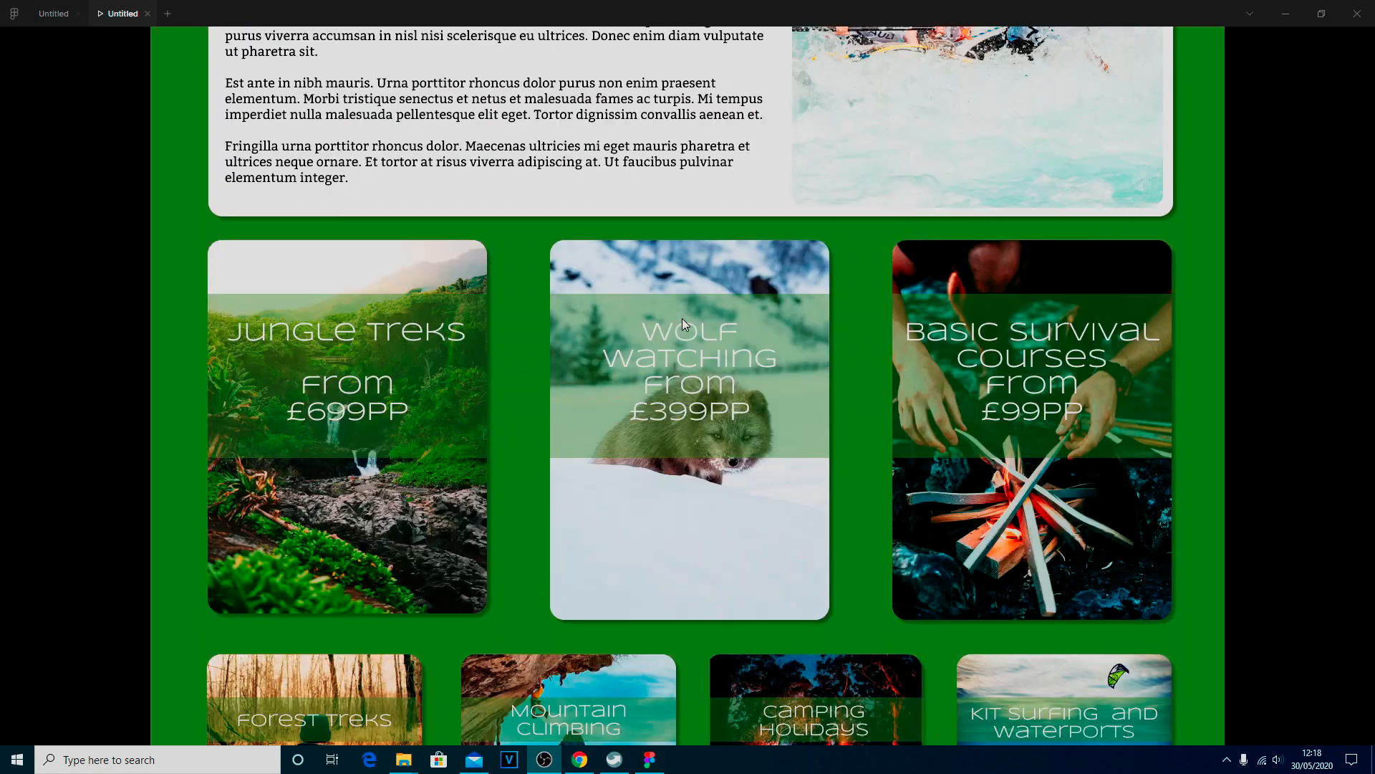
{"action": "scroll", "coordinate": [685, 317], "scroll_direction": "down", "scroll_amount": 2}
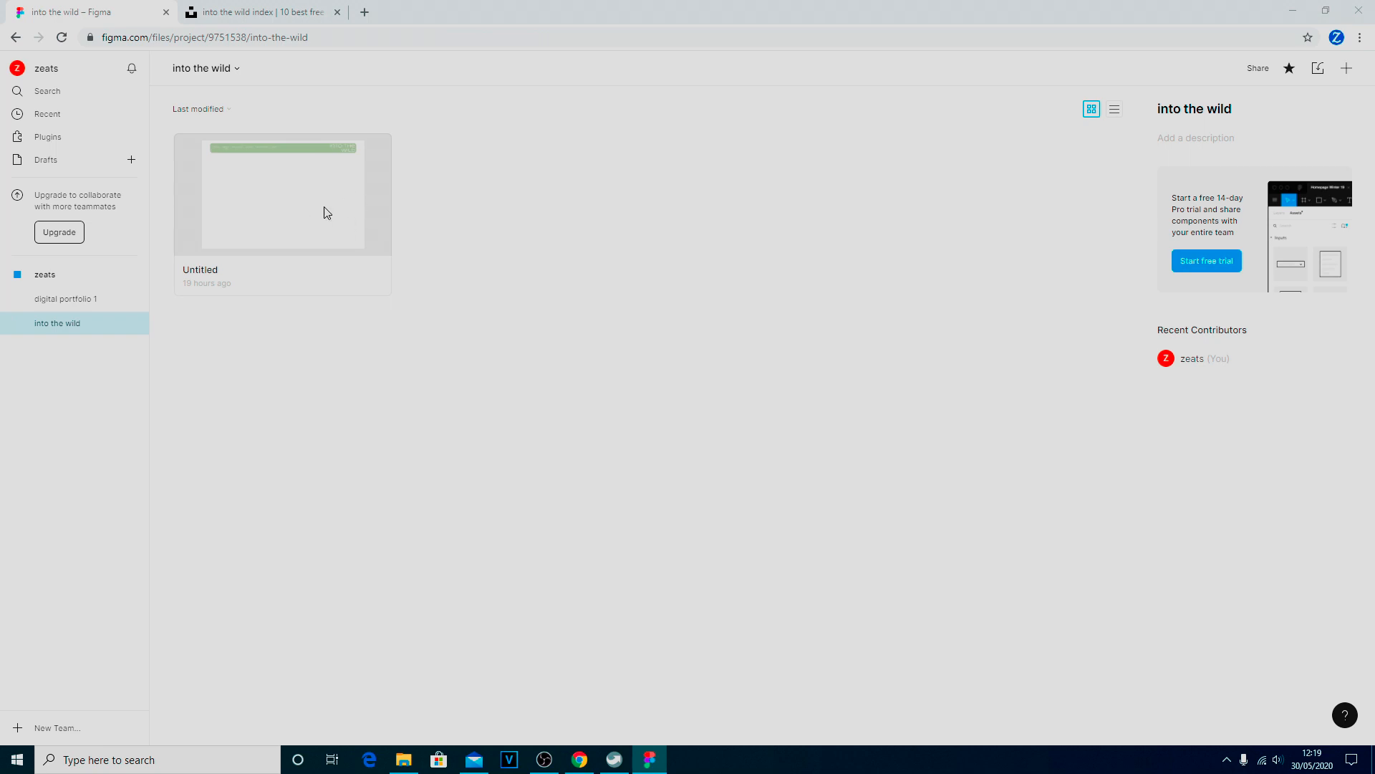
Rename the Untitled file in the into the wild project as base.
{"action": "left_click", "coordinate": [215, 276]}
{"action": "right_click", "coordinate": [216, 276]}
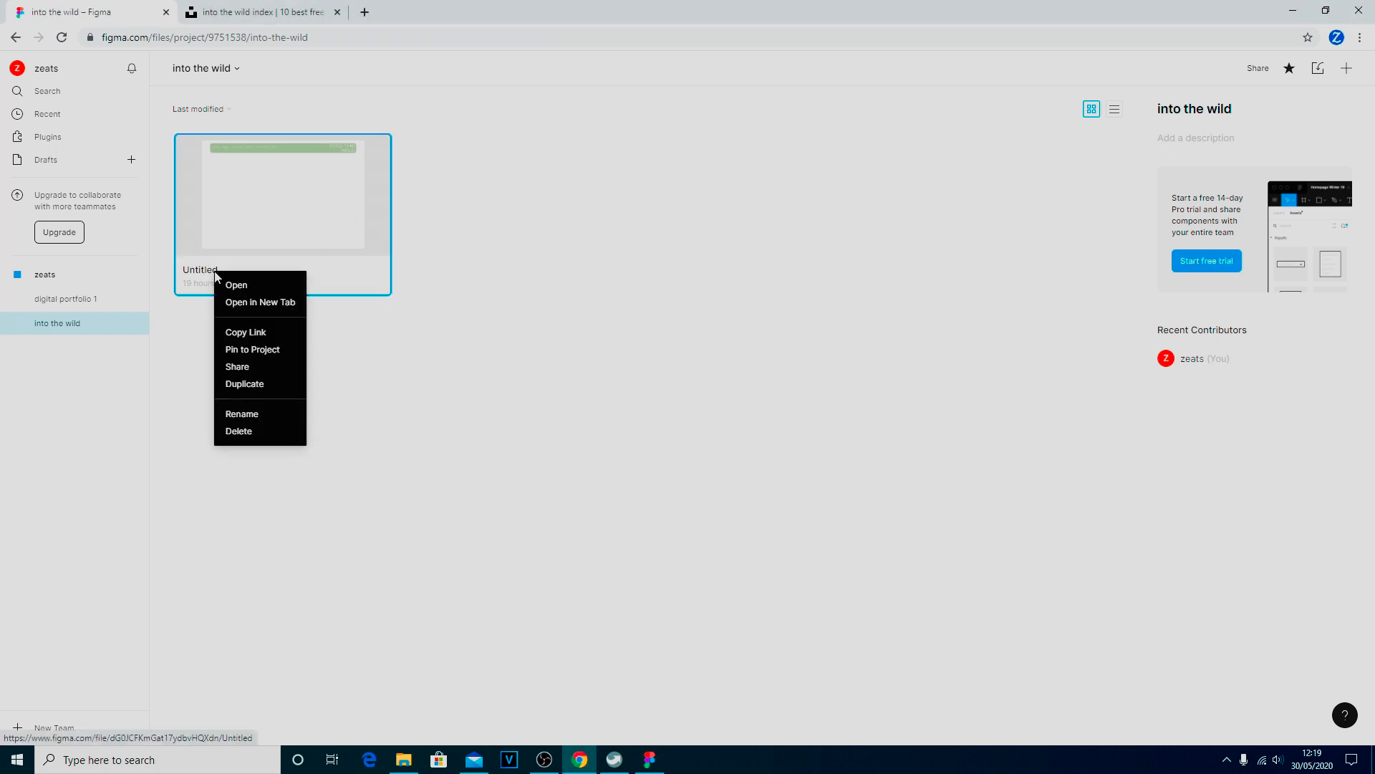
{"action": "left_click", "coordinate": [265, 416]}
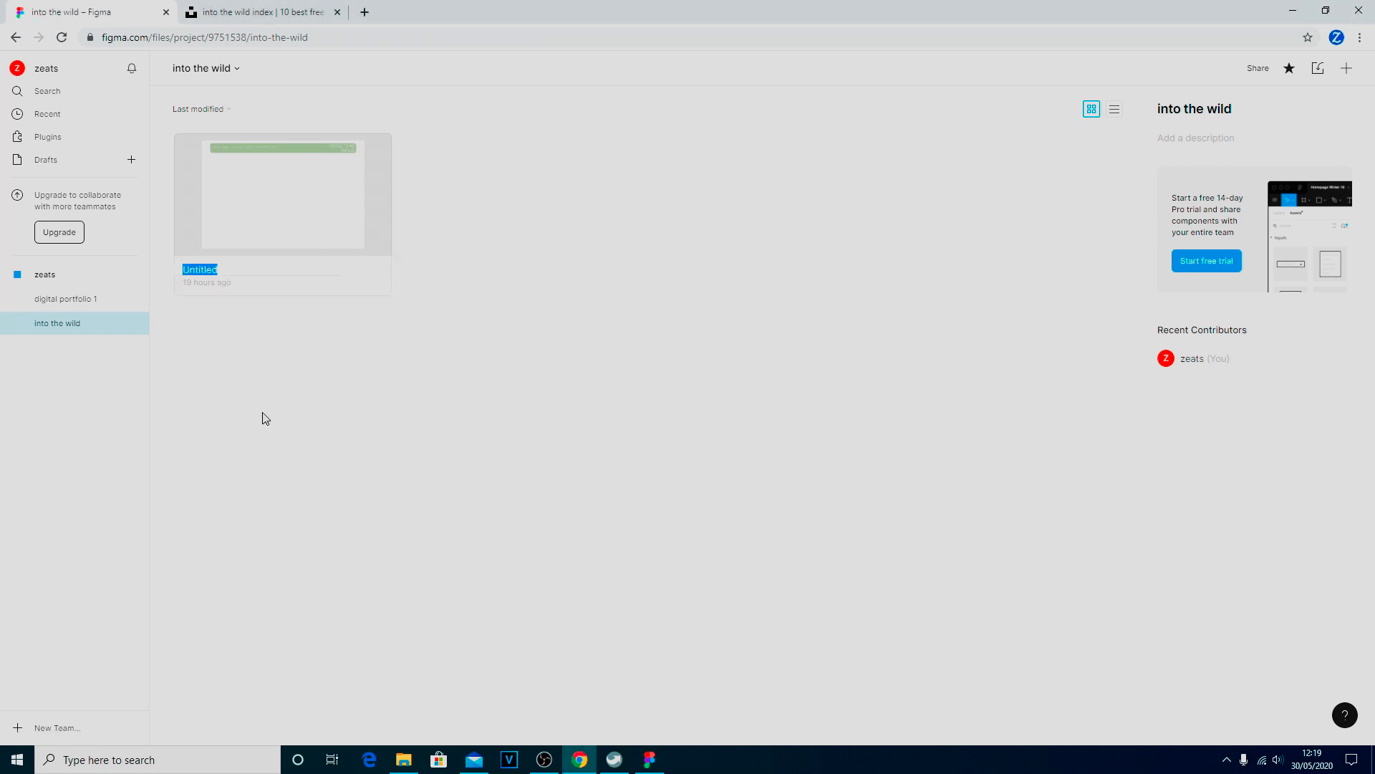
{"action": "type", "text": "base"}
Duplicate the base file and rename the copy as index.
{"action": "right_click", "coordinate": [285, 228]}
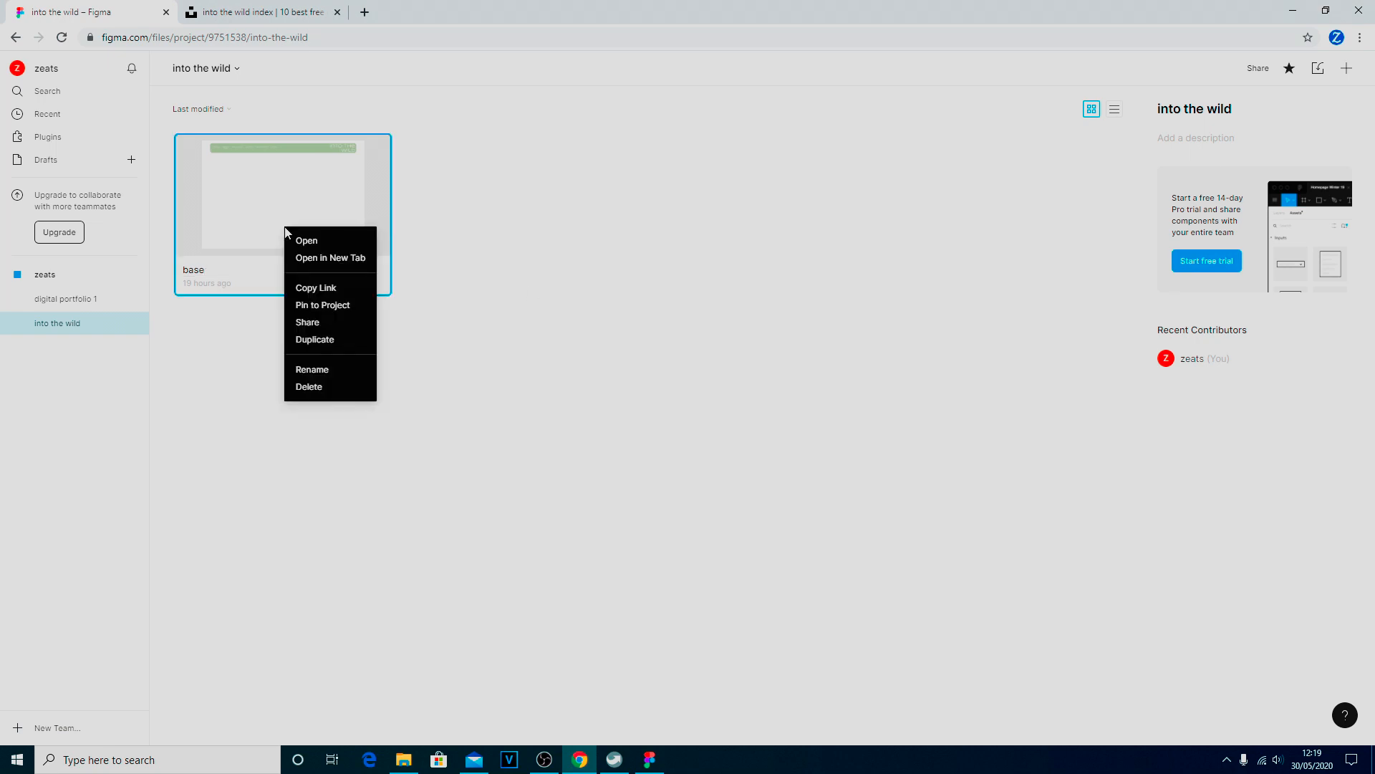
{"action": "left_click", "coordinate": [354, 338]}
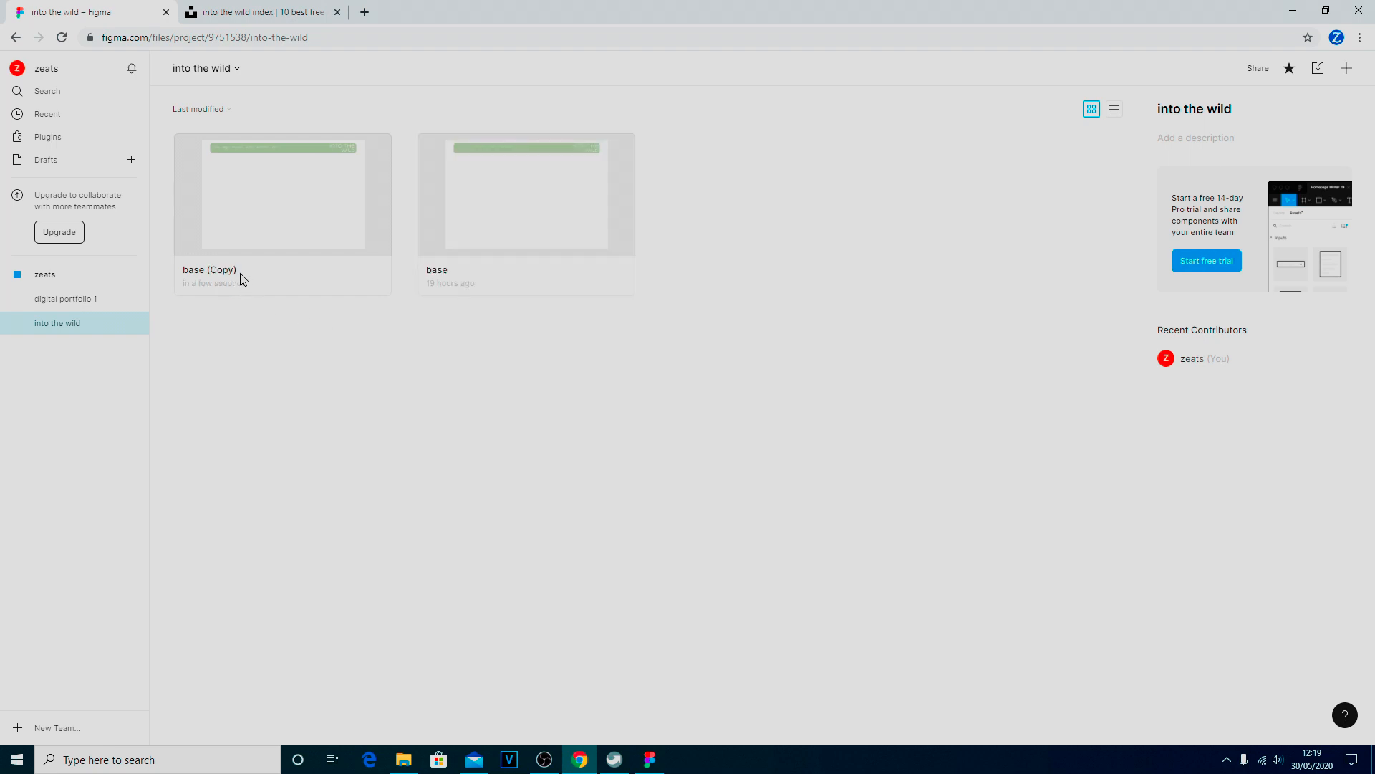
{"action": "right_click", "coordinate": [232, 270]}
{"action": "left_click", "coordinate": [305, 417]}
{"action": "type", "text": "index"}
Open the index file and set the height of the Surface Book - 1 frame to 3500.
{"action": "double_click", "coordinate": [322, 231]}
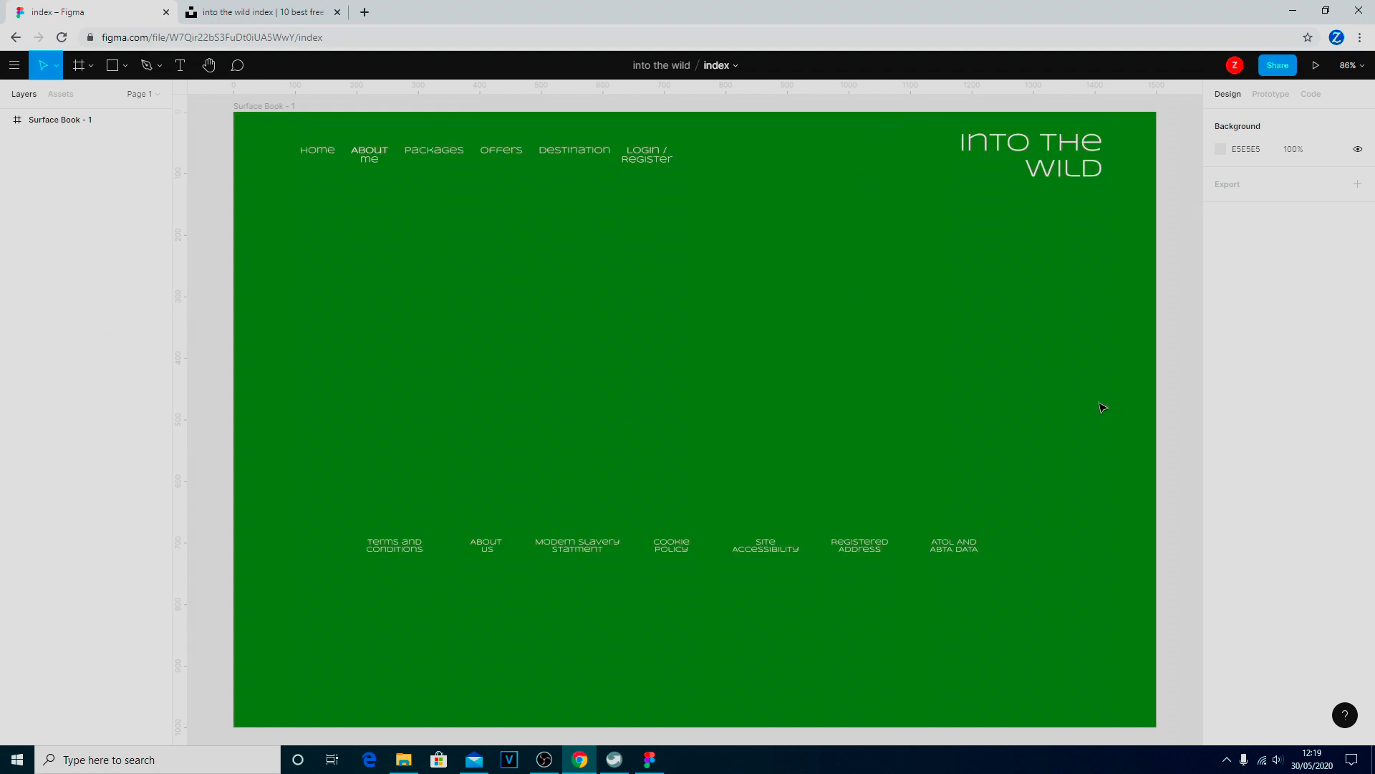
{"action": "left_click", "coordinate": [59, 122]}
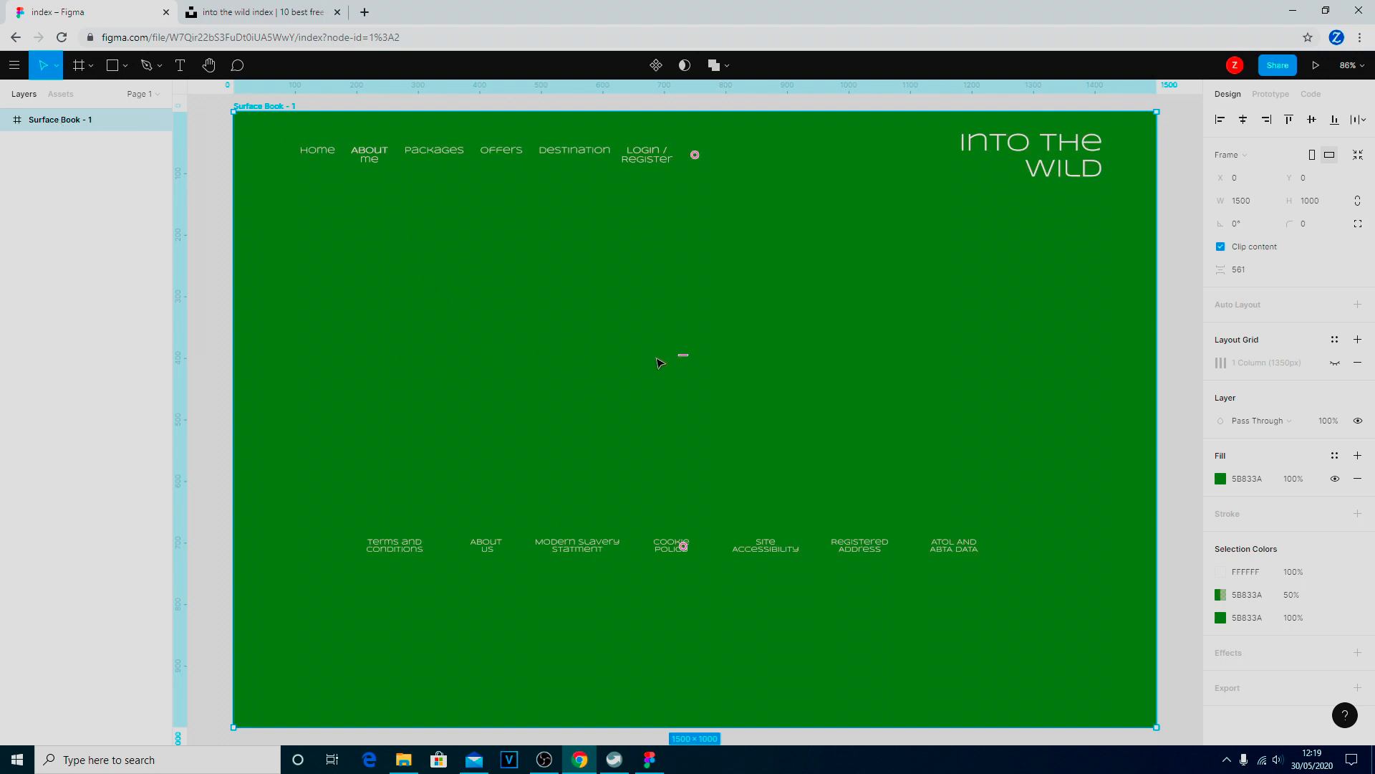
{"action": "left_click", "coordinate": [60, 211]}
{"action": "left_click", "coordinate": [71, 121]}
{"action": "left_click", "coordinate": [1323, 209]}
{"action": "left_click", "coordinate": [1308, 204]}
{"action": "key", "text": "BackSpace"}
{"action": "key", "text": "Return"}
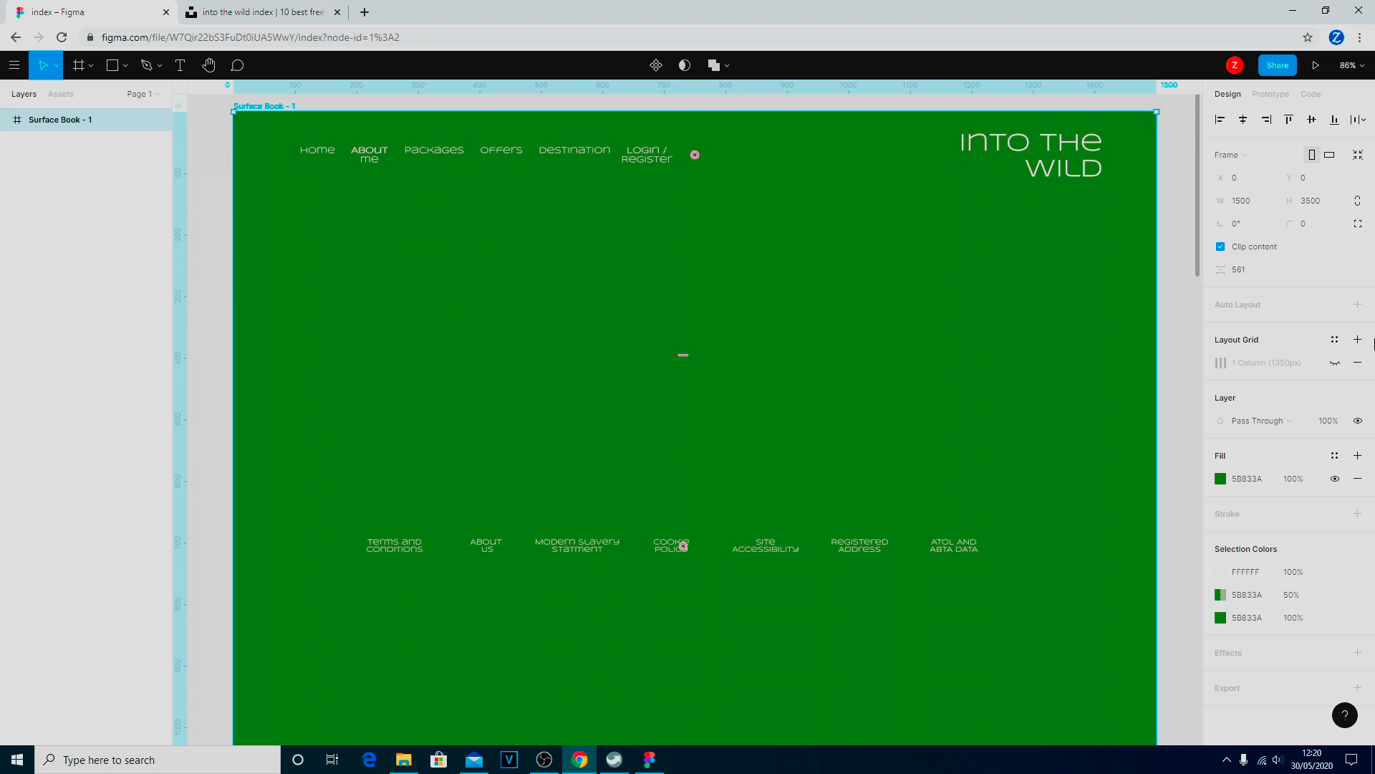
Move the footer group down to the bottom of the extended frame, at about X 169, Y 3363.
{"action": "left_click", "coordinate": [8, 121]}
{"action": "left_click", "coordinate": [88, 172]}
{"action": "scroll", "coordinate": [1007, 467], "scroll_direction": "down", "scroll_amount": 6}
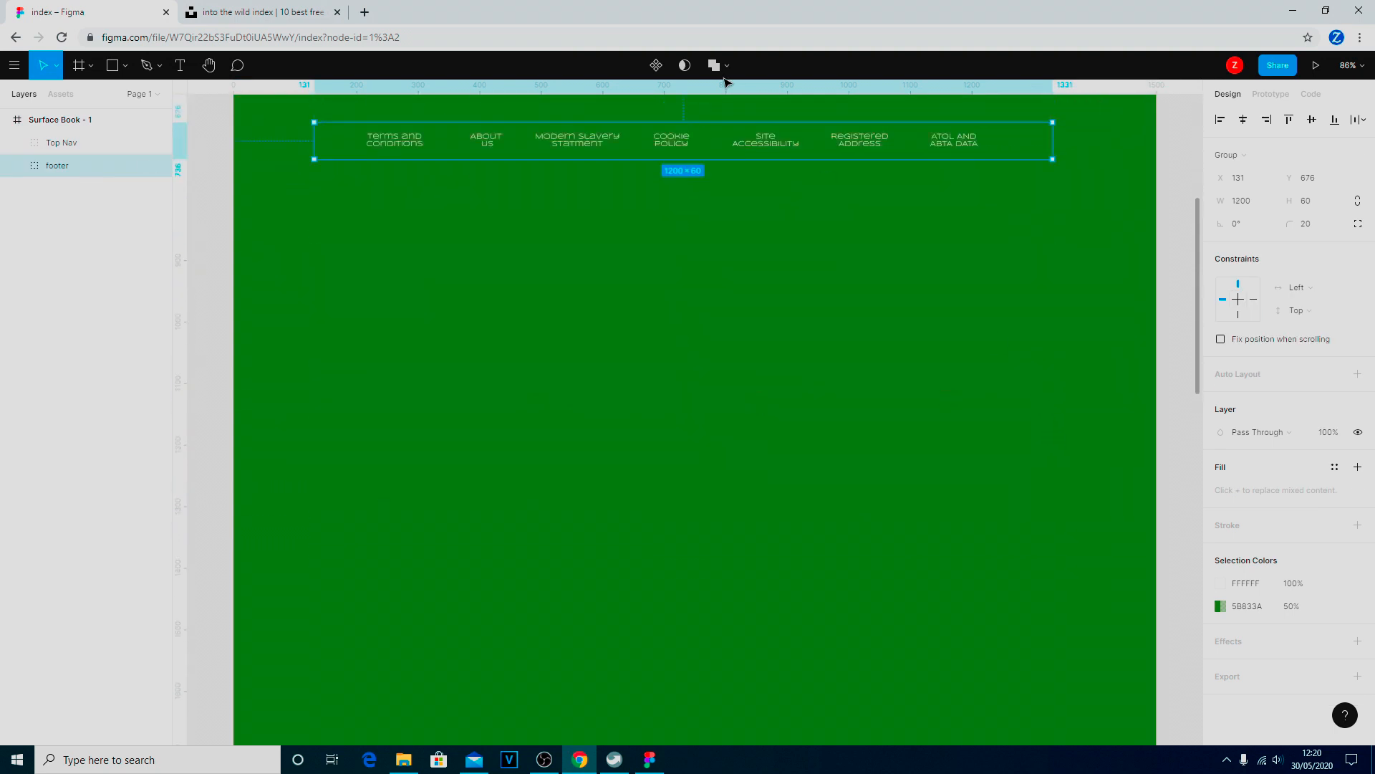
{"action": "left_click_drag", "start_coordinate": [699, 144], "coordinate": [748, 682]}
{"action": "scroll", "coordinate": [798, 457], "scroll_direction": "down", "scroll_amount": 6}
{"action": "left_click_drag", "start_coordinate": [791, 289], "coordinate": [785, 695]}
{"action": "scroll", "coordinate": [917, 398], "scroll_direction": "down", "scroll_amount": 10}
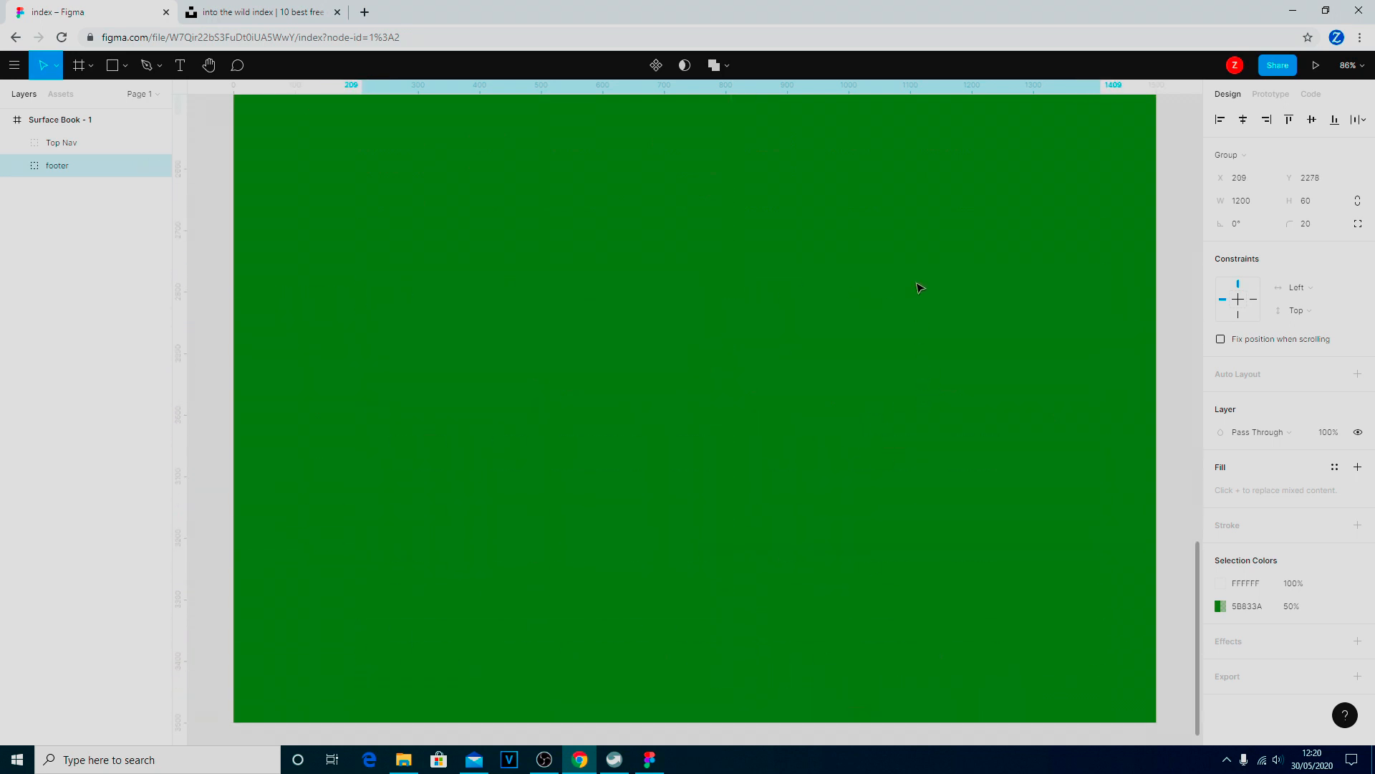
{"action": "scroll", "coordinate": [921, 288], "scroll_direction": "up", "scroll_amount": 1}
{"action": "left_click_drag", "start_coordinate": [768, 129], "coordinate": [680, 673]}
{"action": "scroll", "coordinate": [771, 482], "scroll_direction": "down", "scroll_amount": 5}
{"action": "left_click_drag", "start_coordinate": [722, 398], "coordinate": [765, 489]}
{"action": "scroll", "coordinate": [770, 476], "scroll_direction": "up", "scroll_amount": 20}
{"action": "scroll", "coordinate": [786, 478], "scroll_direction": "up", "scroll_amount": 1}
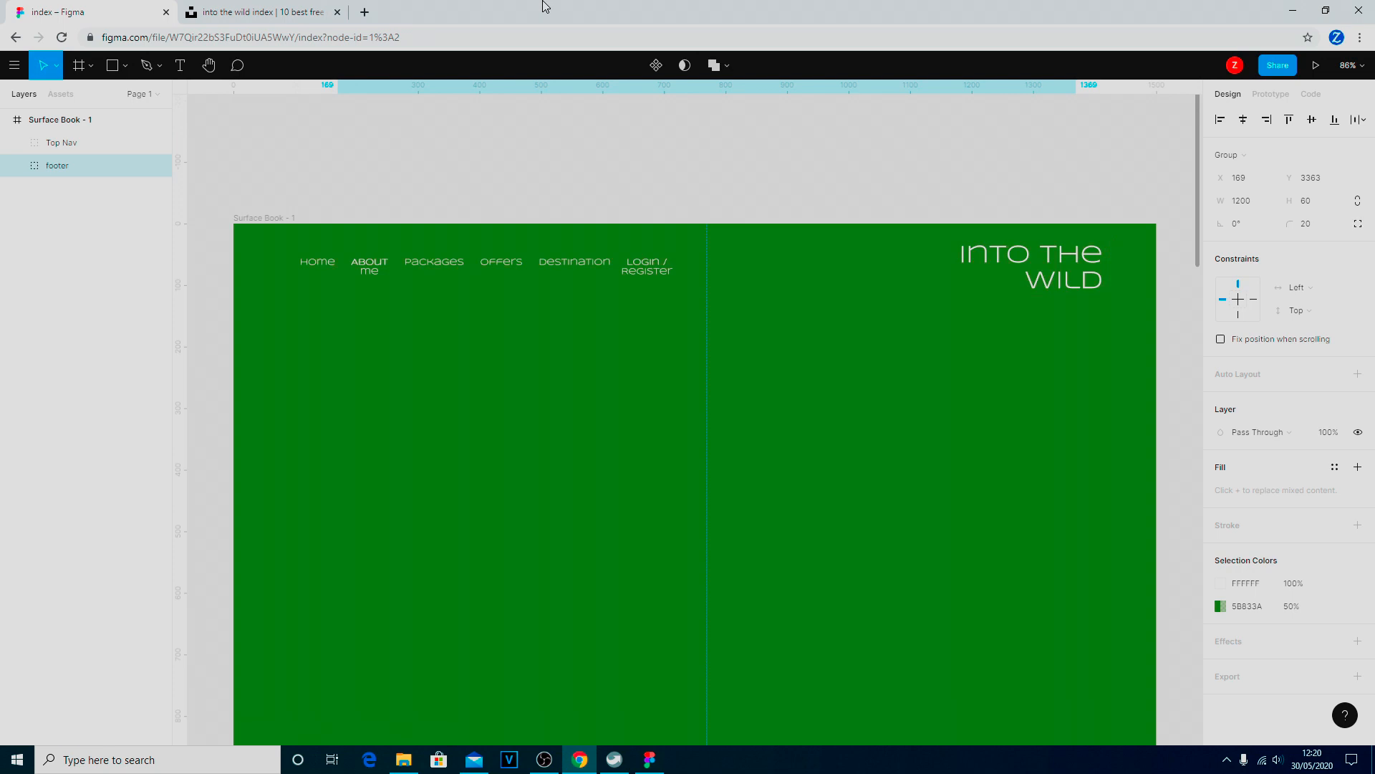
Switch to the into the wild index collection on Unsplash and download the backpacker-over-mountains photo in Large size (2400x1600).
{"action": "left_click", "coordinate": [271, 16]}
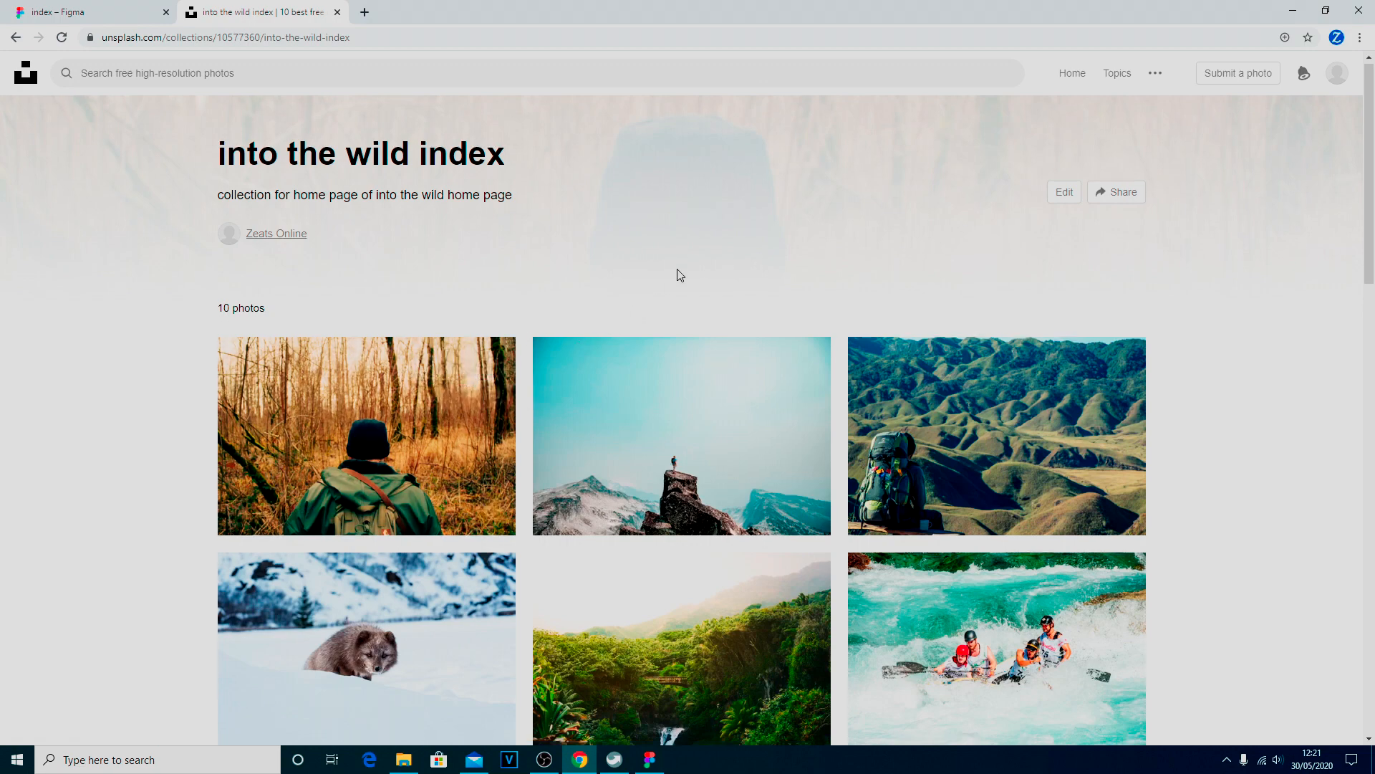
{"action": "scroll", "coordinate": [680, 273], "scroll_direction": "down", "scroll_amount": 10}
{"action": "scroll", "coordinate": [953, 392], "scroll_direction": "down", "scroll_amount": 5}
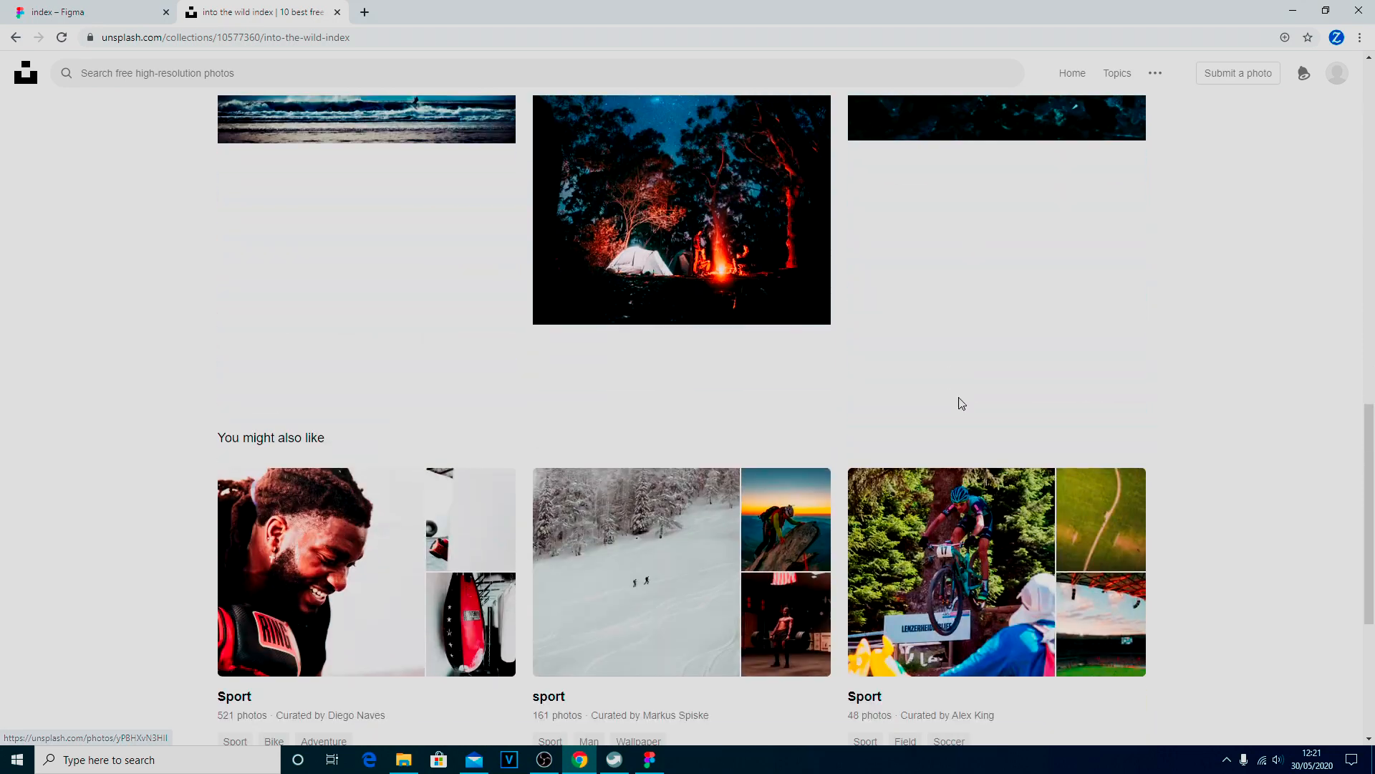
{"action": "scroll", "coordinate": [958, 399], "scroll_direction": "up", "scroll_amount": 15}
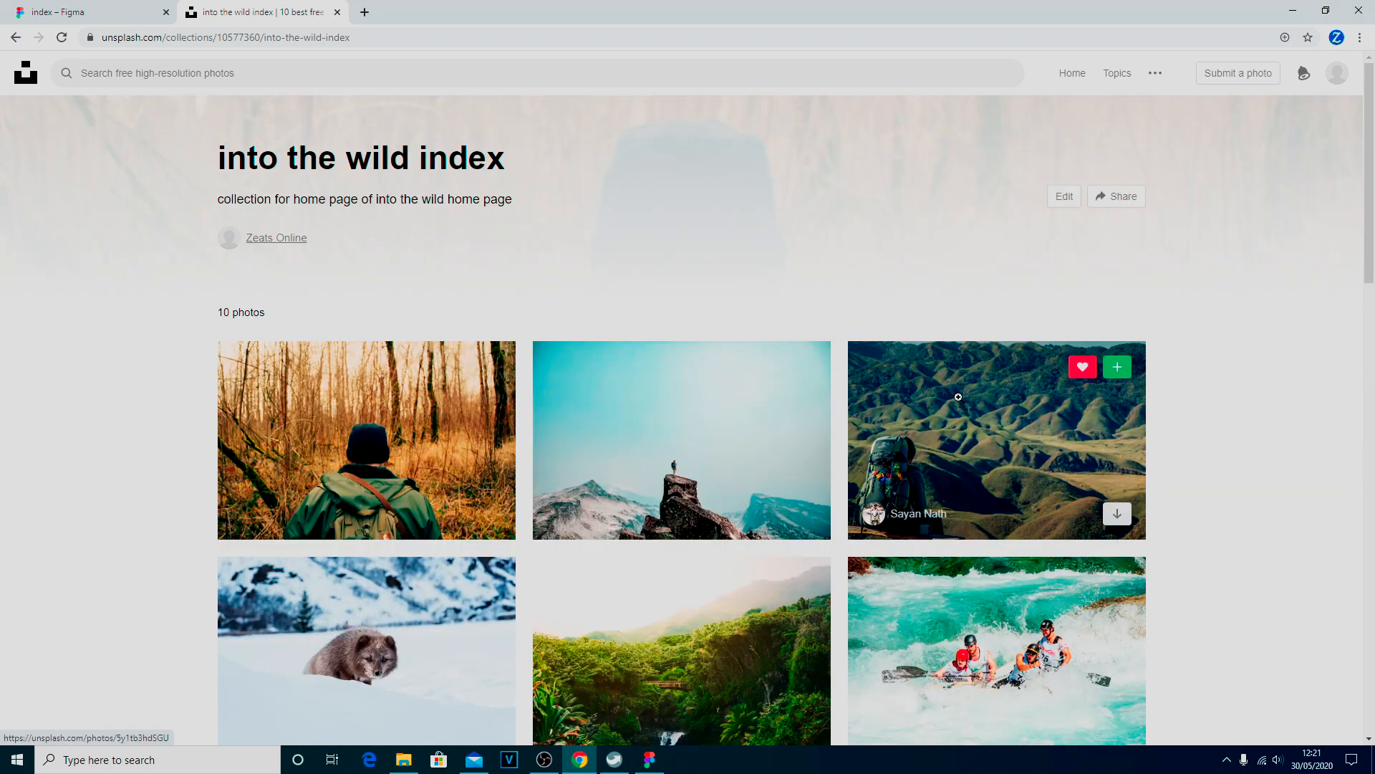
{"action": "left_click", "coordinate": [395, 40]}
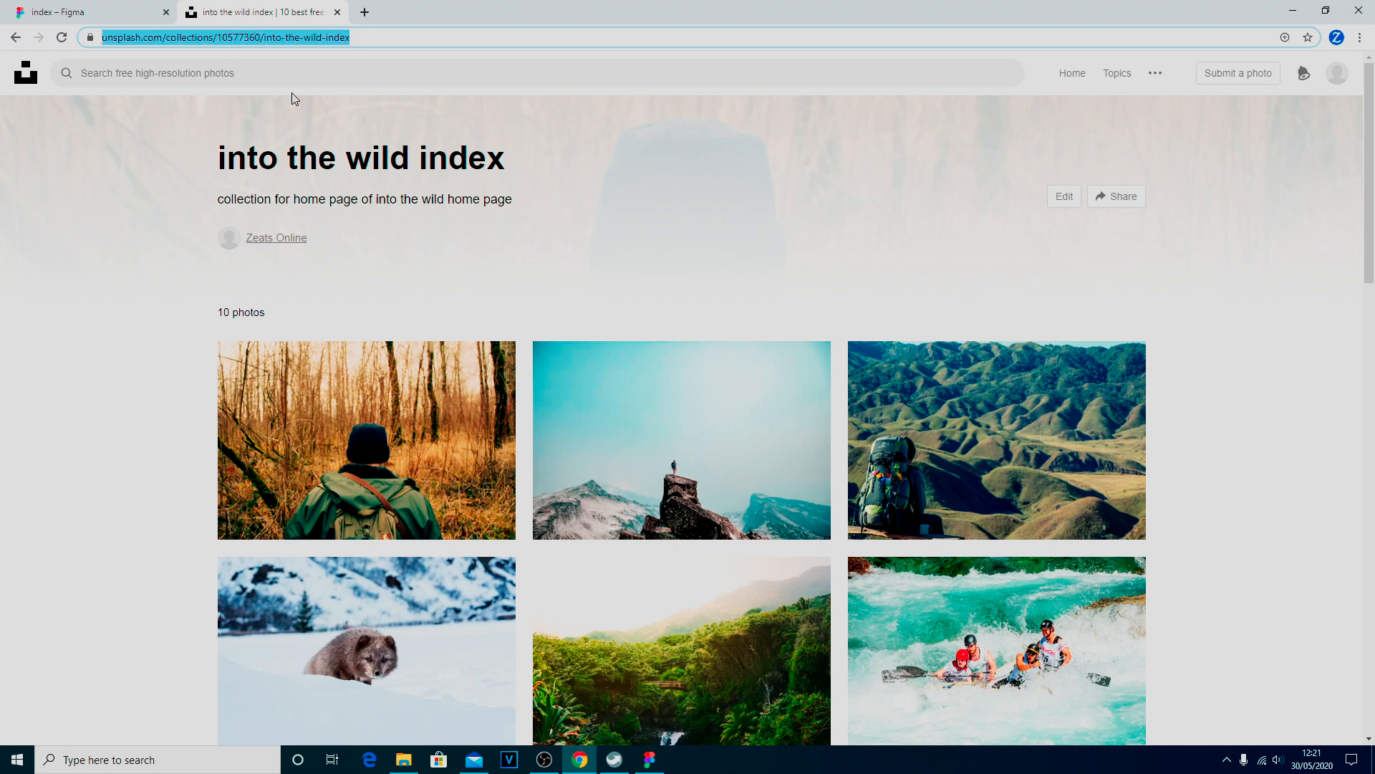
{"action": "scroll", "coordinate": [516, 257], "scroll_direction": "down", "scroll_amount": 1}
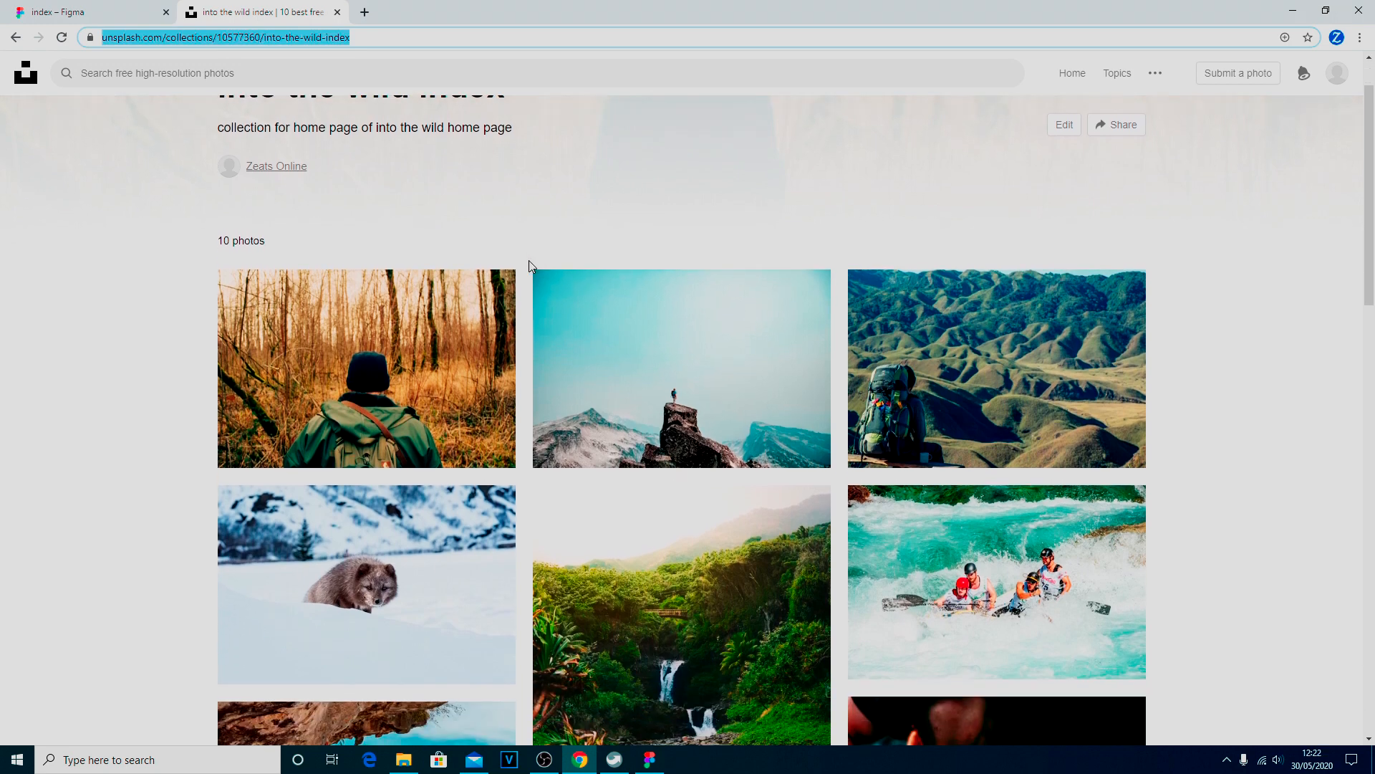
{"action": "left_click", "coordinate": [965, 360]}
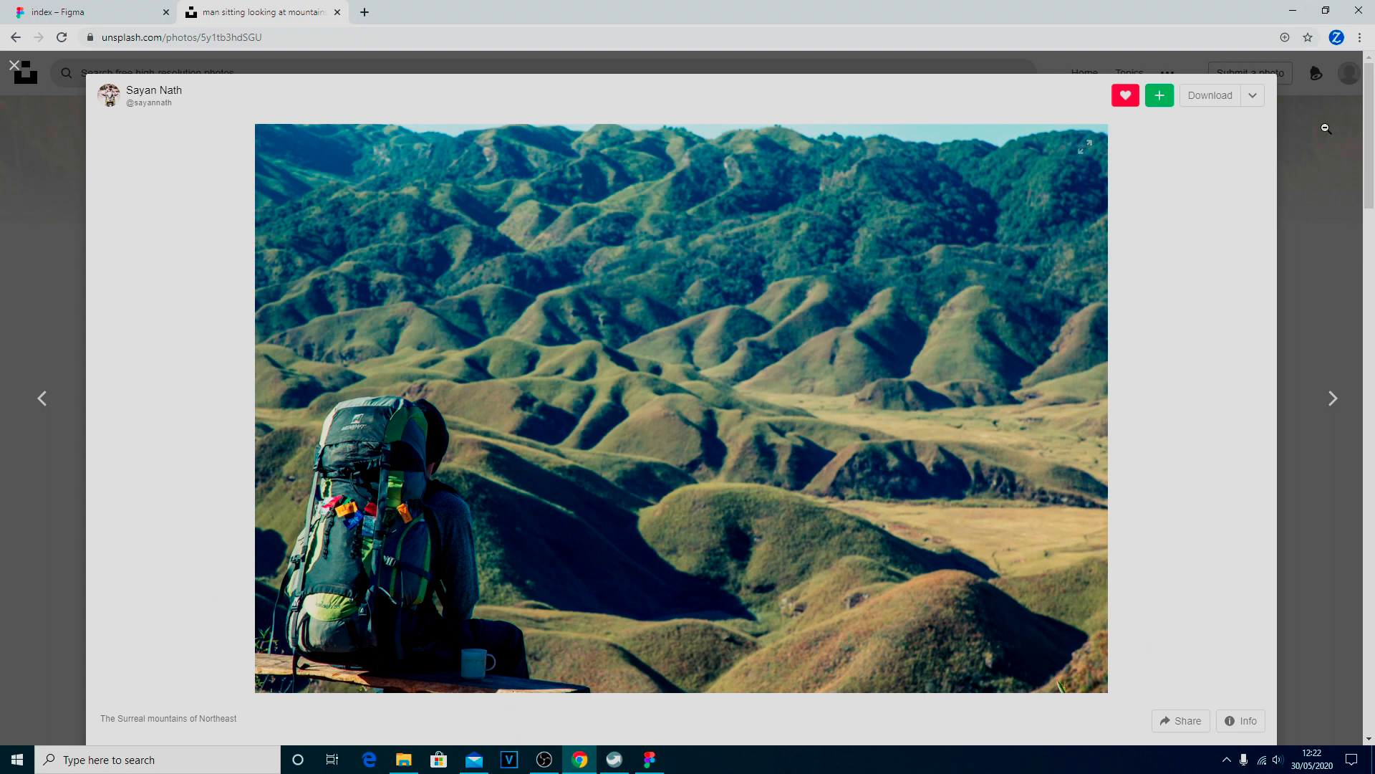
{"action": "left_click", "coordinate": [1258, 100]}
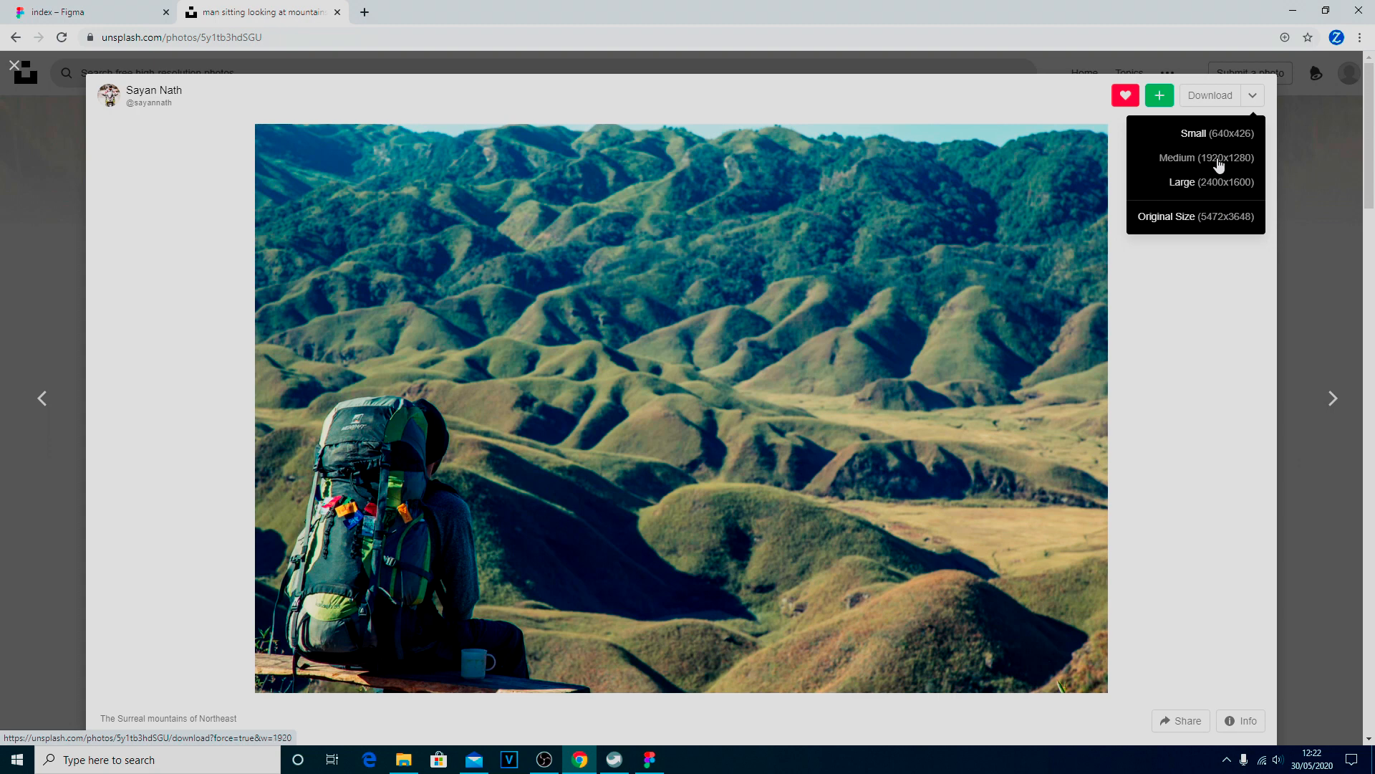
{"action": "left_click", "coordinate": [1212, 187]}
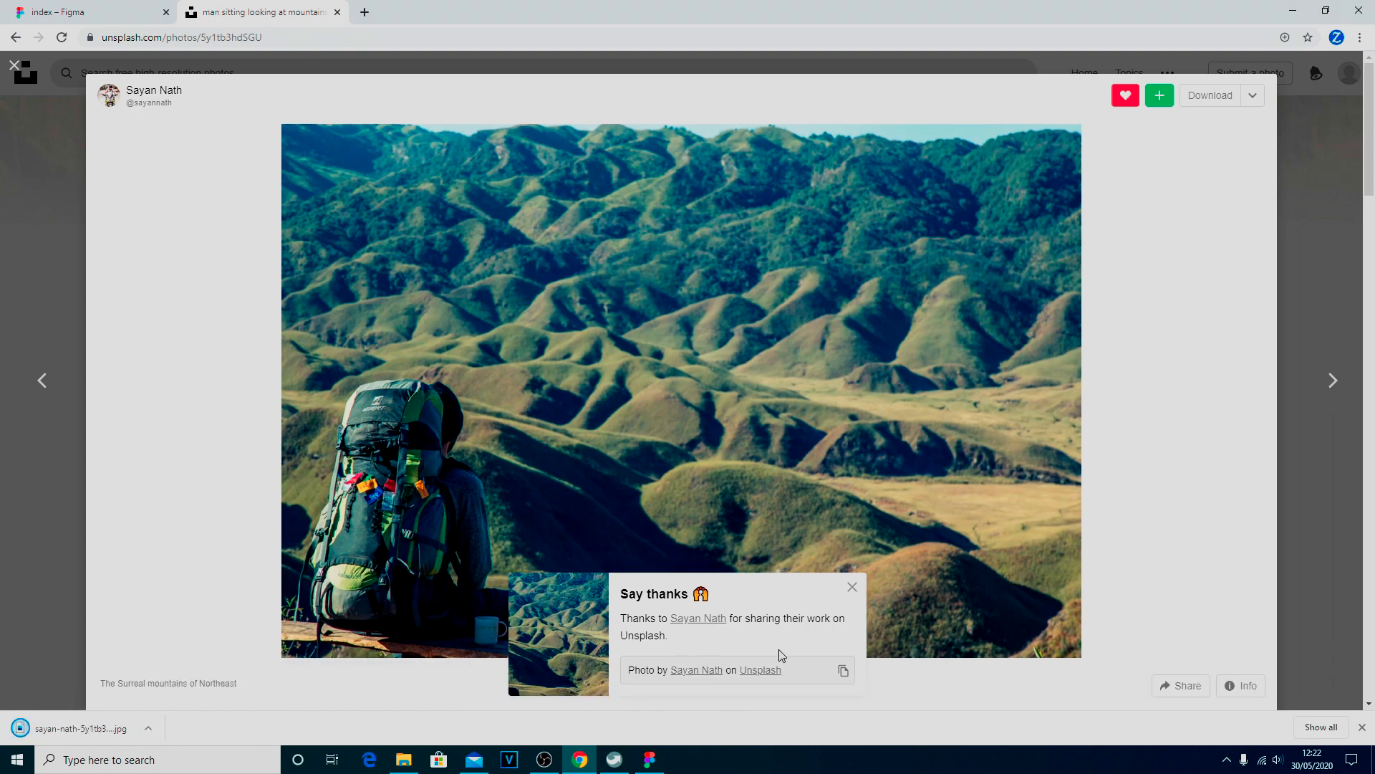
{"action": "left_click", "coordinate": [853, 588]}
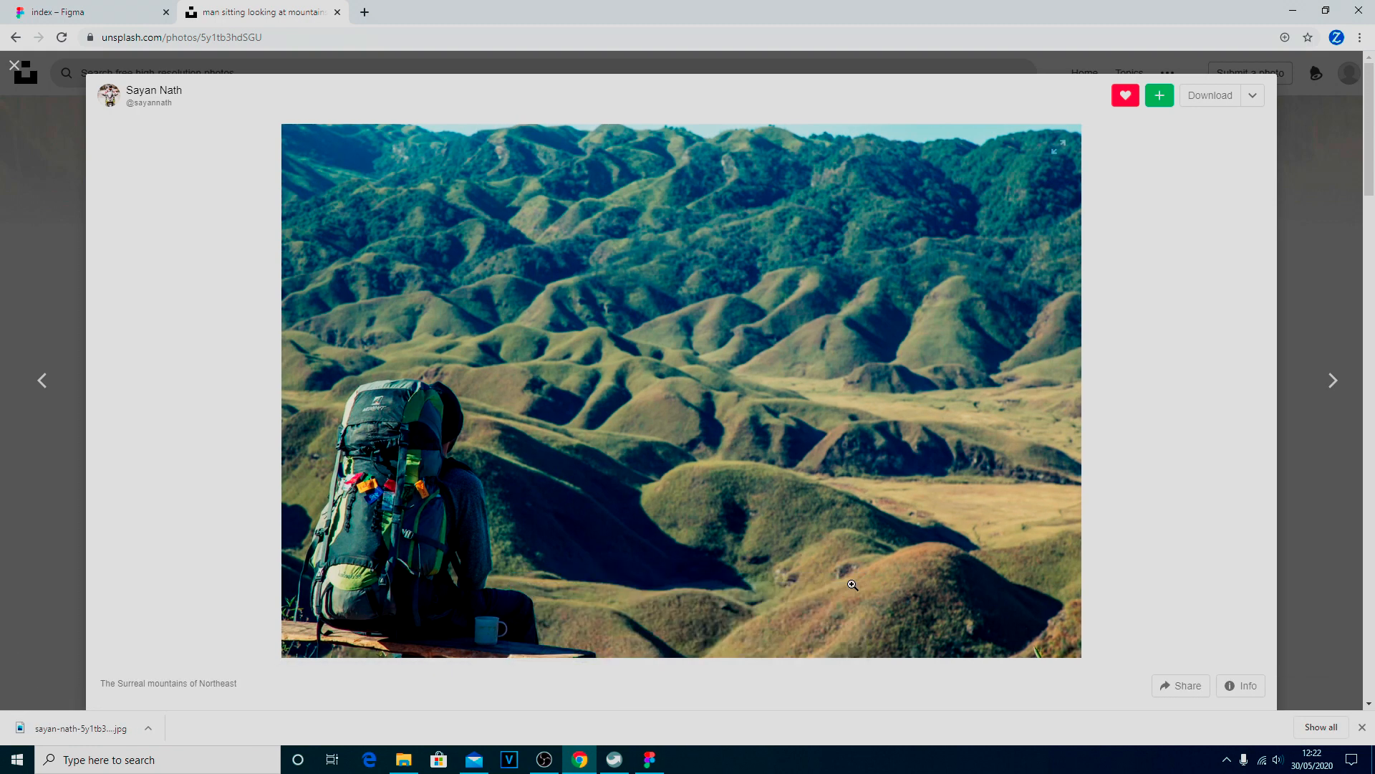
Return to the index design in Figma and place the downloaded mountain photo near the frame's upper-left corner.
{"action": "left_click", "coordinate": [103, 11]}
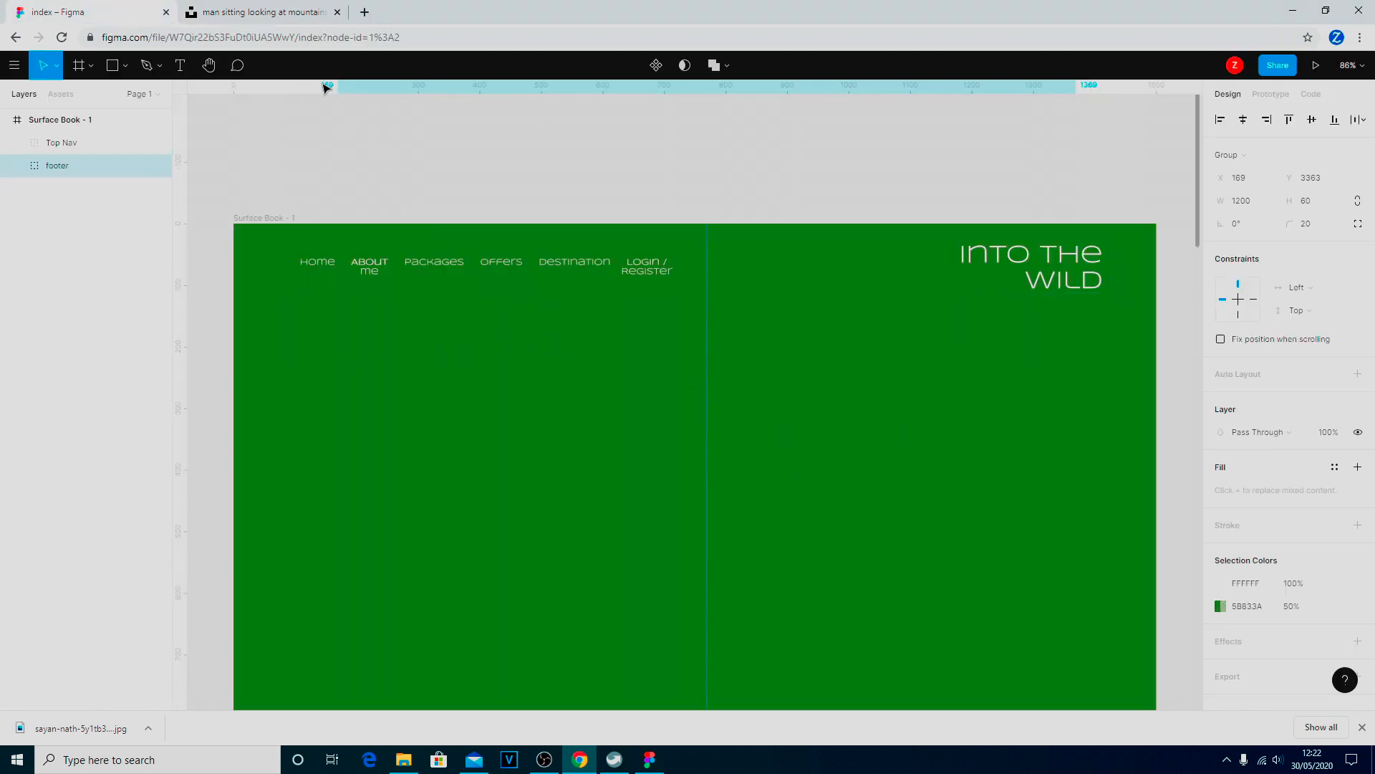
{"action": "left_click", "coordinate": [125, 68]}
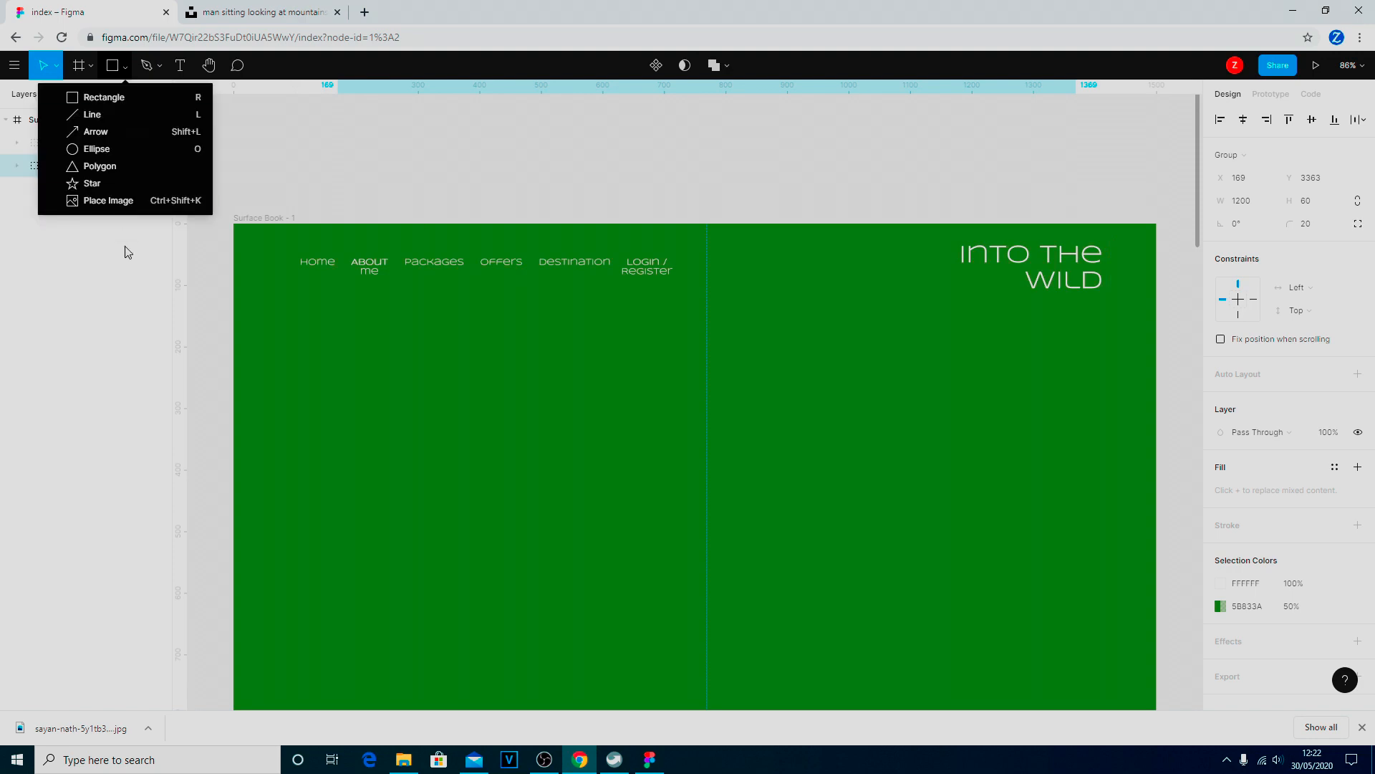
{"action": "left_click", "coordinate": [133, 213]}
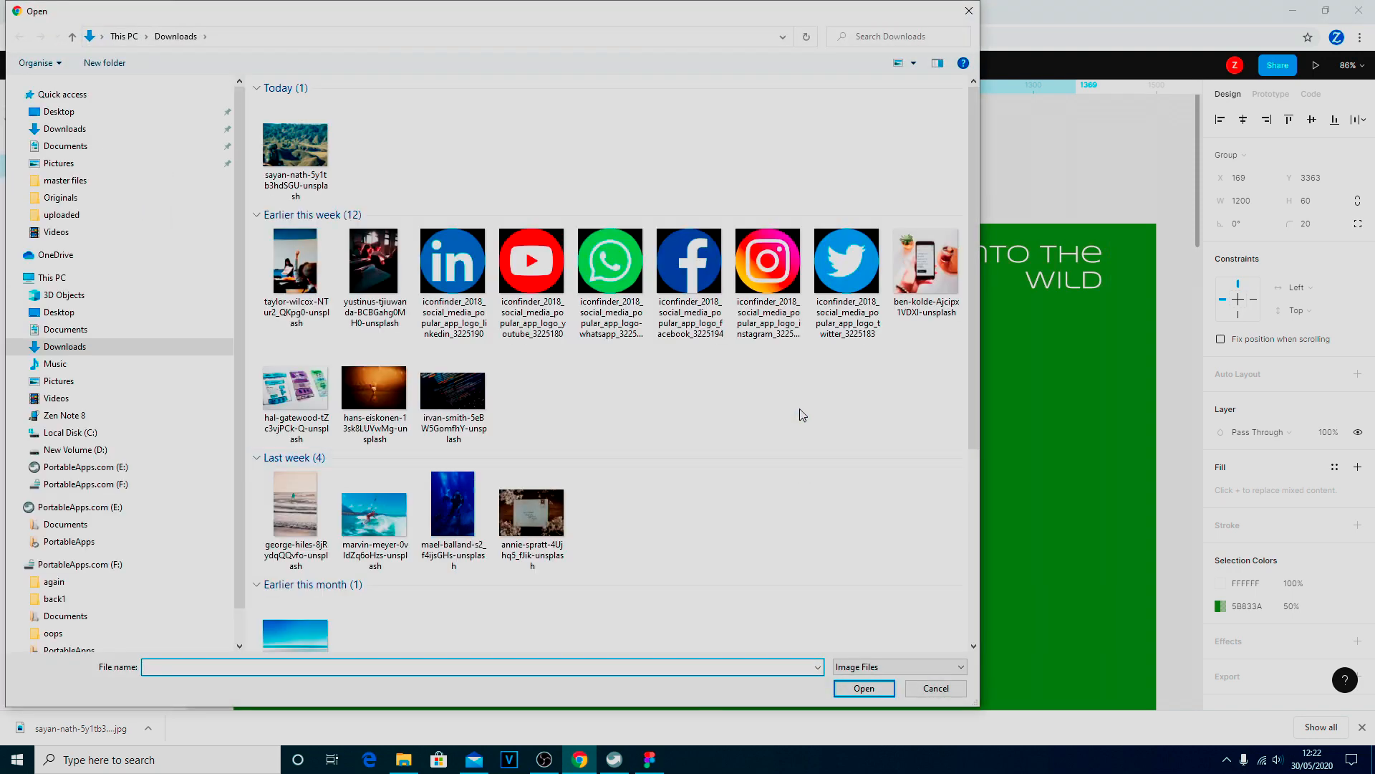
{"action": "left_click", "coordinate": [272, 149]}
{"action": "left_click", "coordinate": [864, 688]}
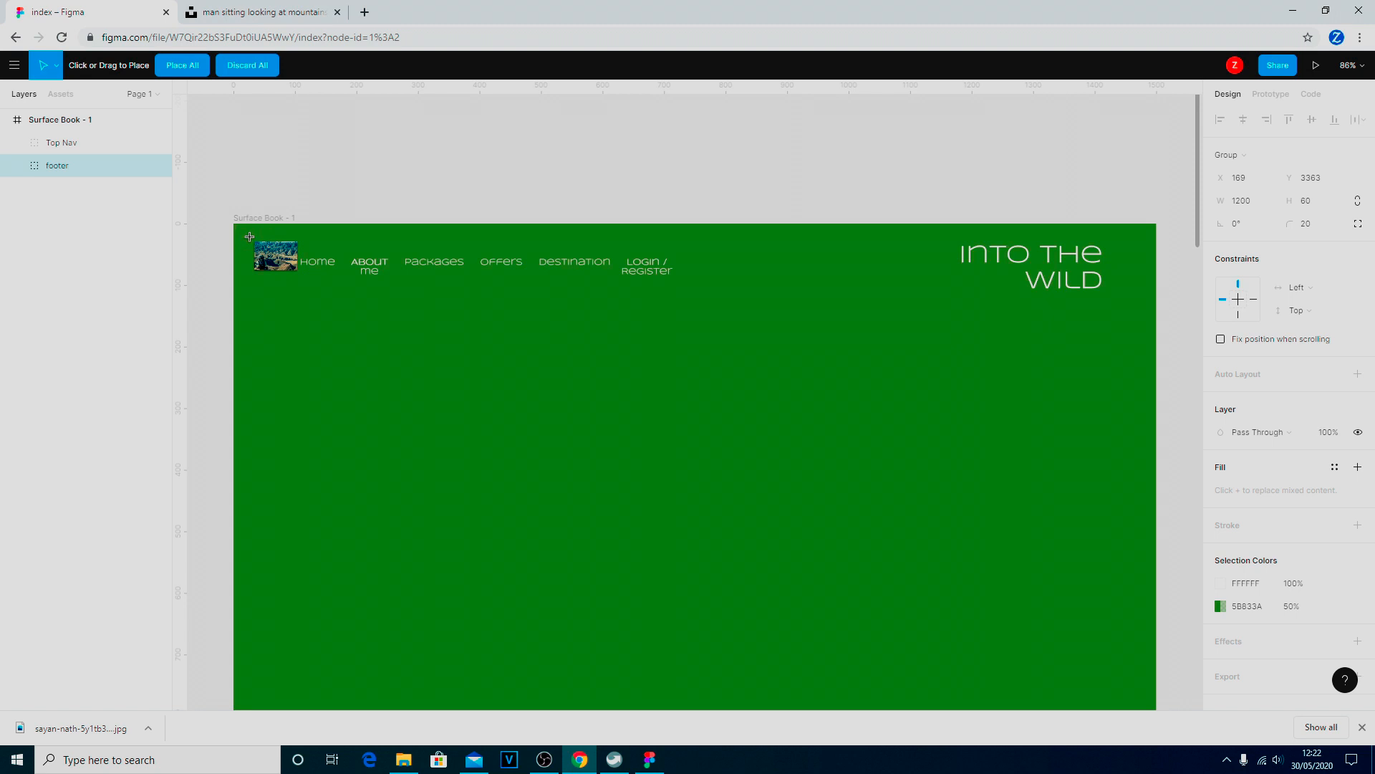
{"action": "left_click", "coordinate": [249, 236]}
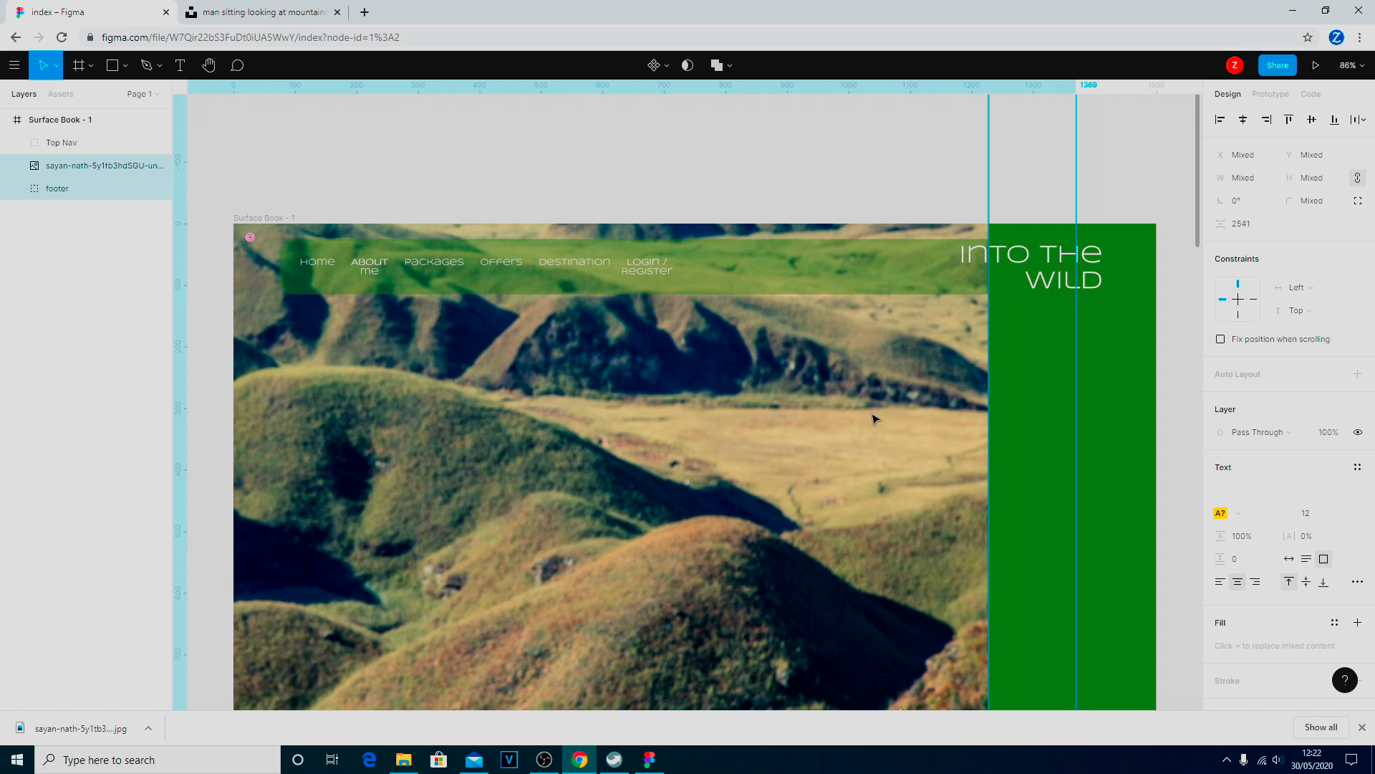
Move the selected photo and footer together so the photo's upper-left corner aligns with the frame's upper-left corner.
{"action": "scroll", "coordinate": [875, 419], "scroll_direction": "down", "scroll_amount": 1, "text": "ctrl"}
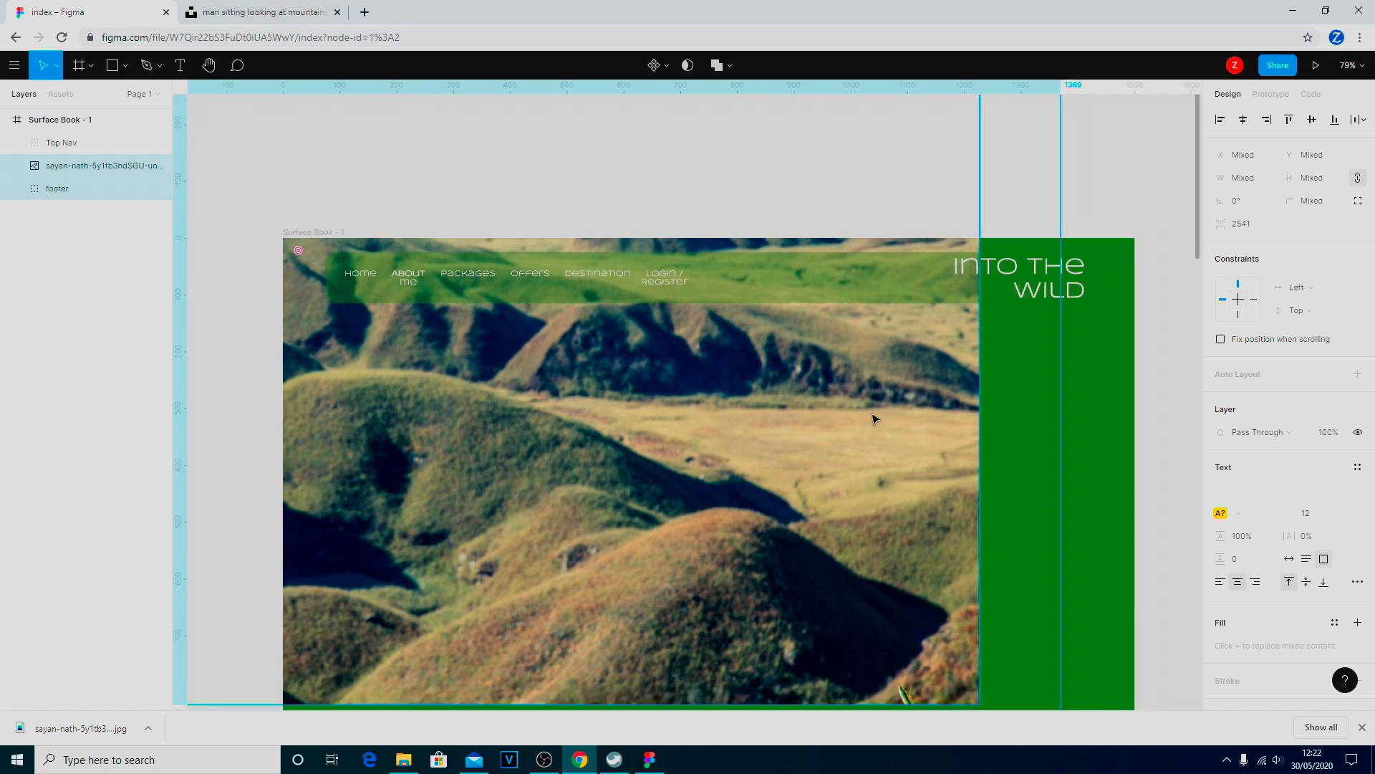
{"action": "scroll", "coordinate": [874, 419], "scroll_direction": "down", "scroll_amount": 5, "text": "ctrl"}
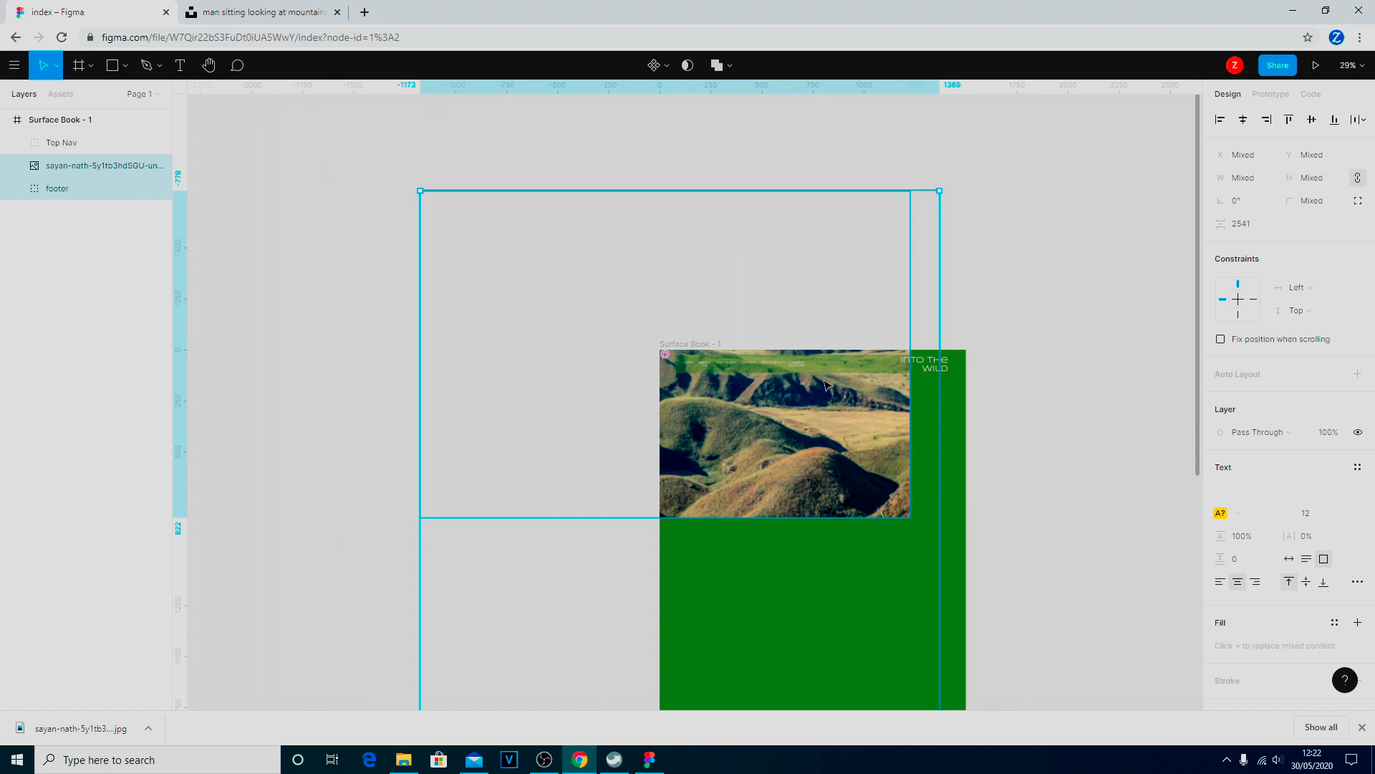
{"action": "left_click_drag", "start_coordinate": [696, 414], "coordinate": [940, 581]}
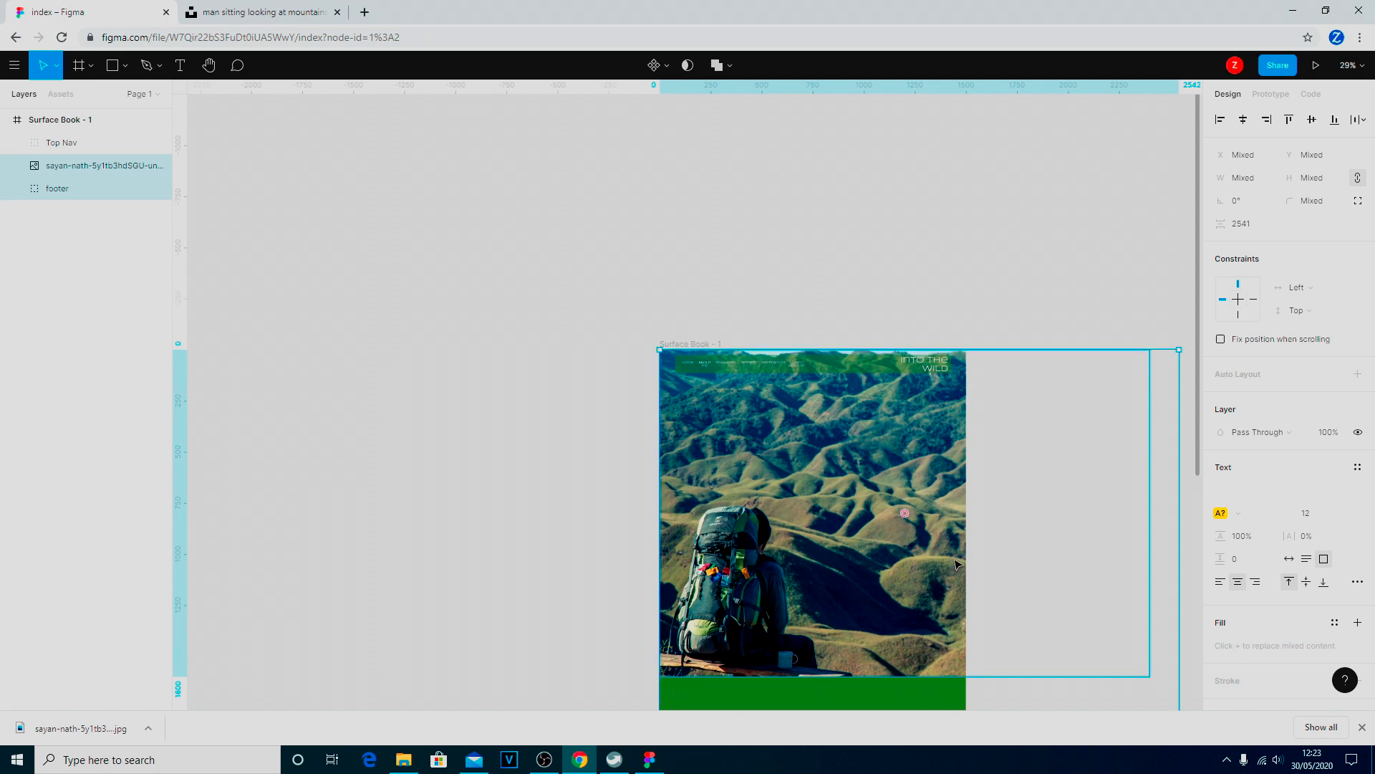
{"action": "scroll", "coordinate": [956, 565], "scroll_direction": "up", "scroll_amount": 5}
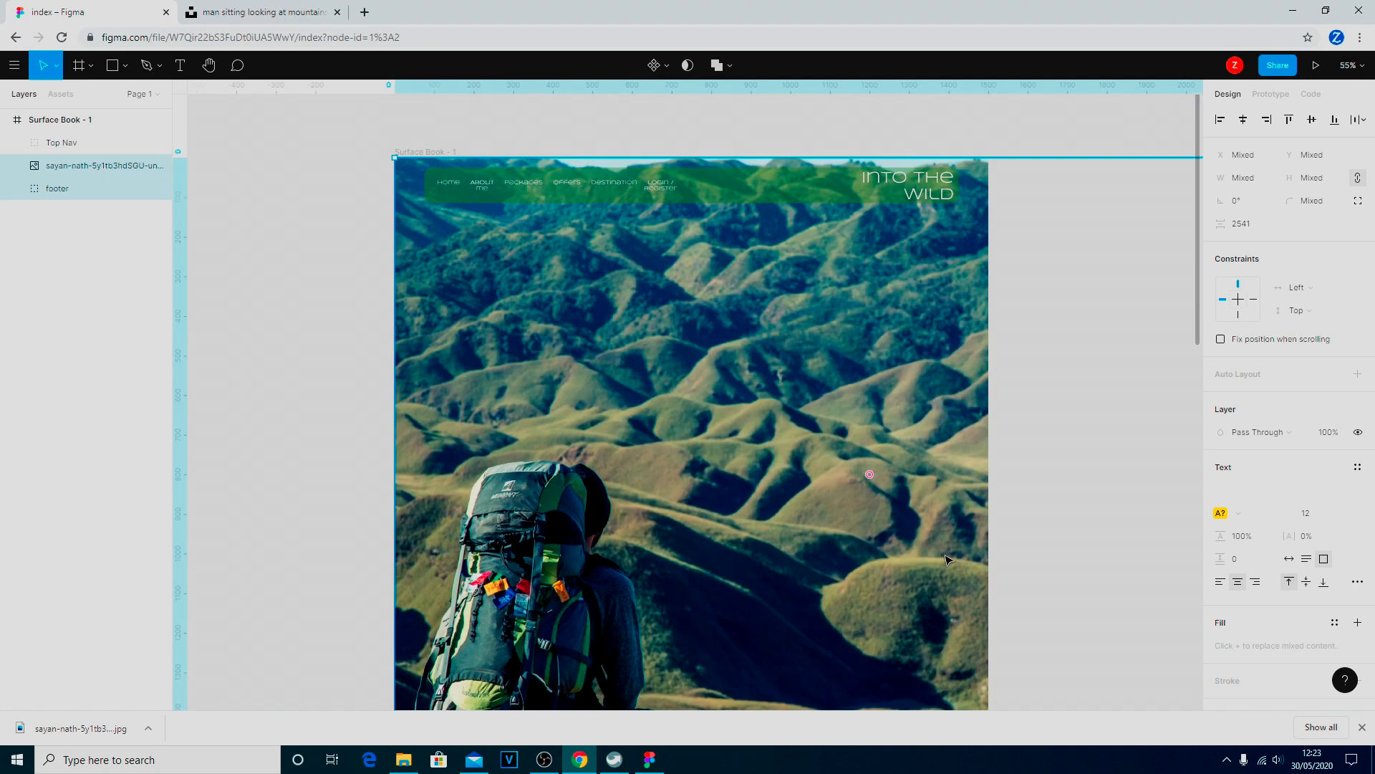
{"action": "scroll", "coordinate": [907, 511], "scroll_direction": "down", "scroll_amount": 5}
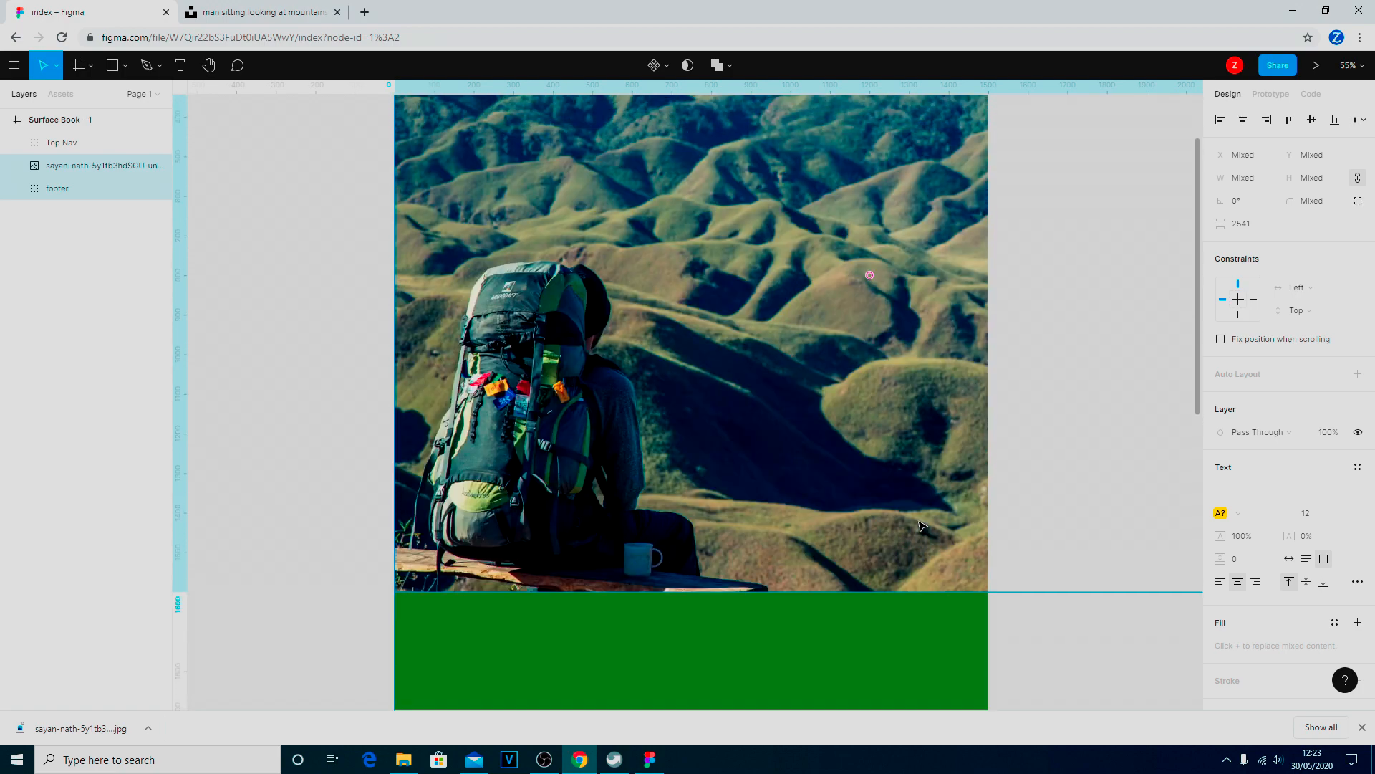
Open the page as a prototype to check the hero photo behind the navigation bar, and return to the design file.
{"action": "scroll", "coordinate": [922, 529], "scroll_direction": "down", "scroll_amount": 10}
{"action": "scroll", "coordinate": [921, 534], "scroll_direction": "up", "scroll_amount": 12}
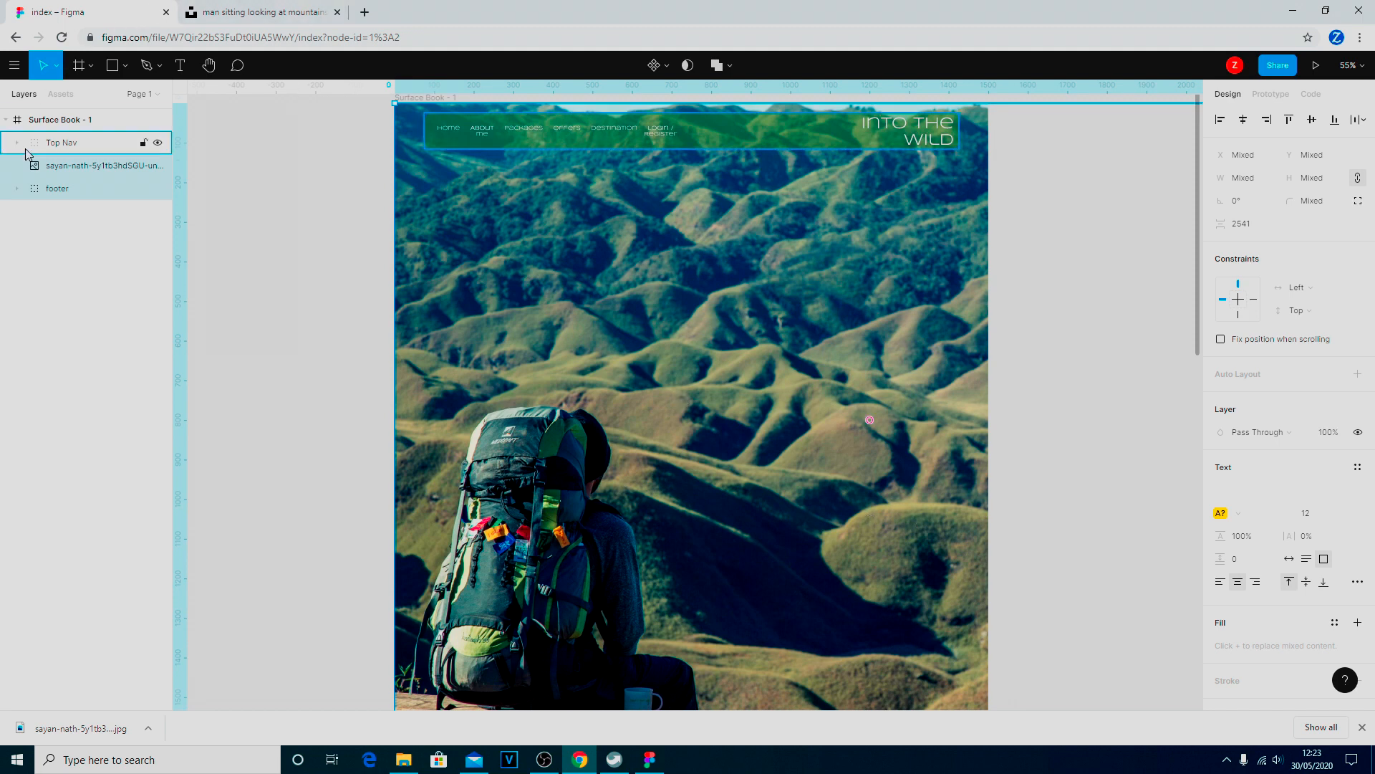
{"action": "left_click", "coordinate": [1317, 66]}
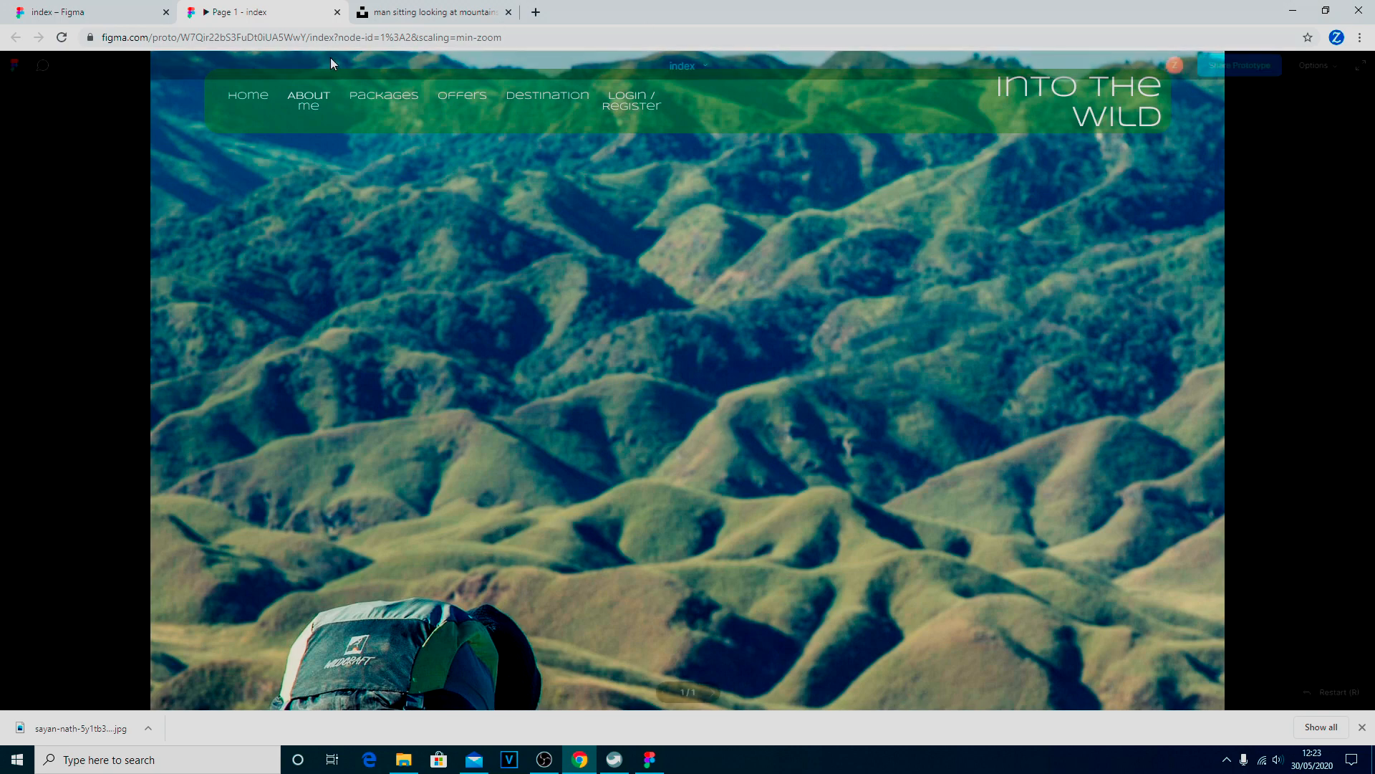
{"action": "left_click", "coordinate": [125, 15]}
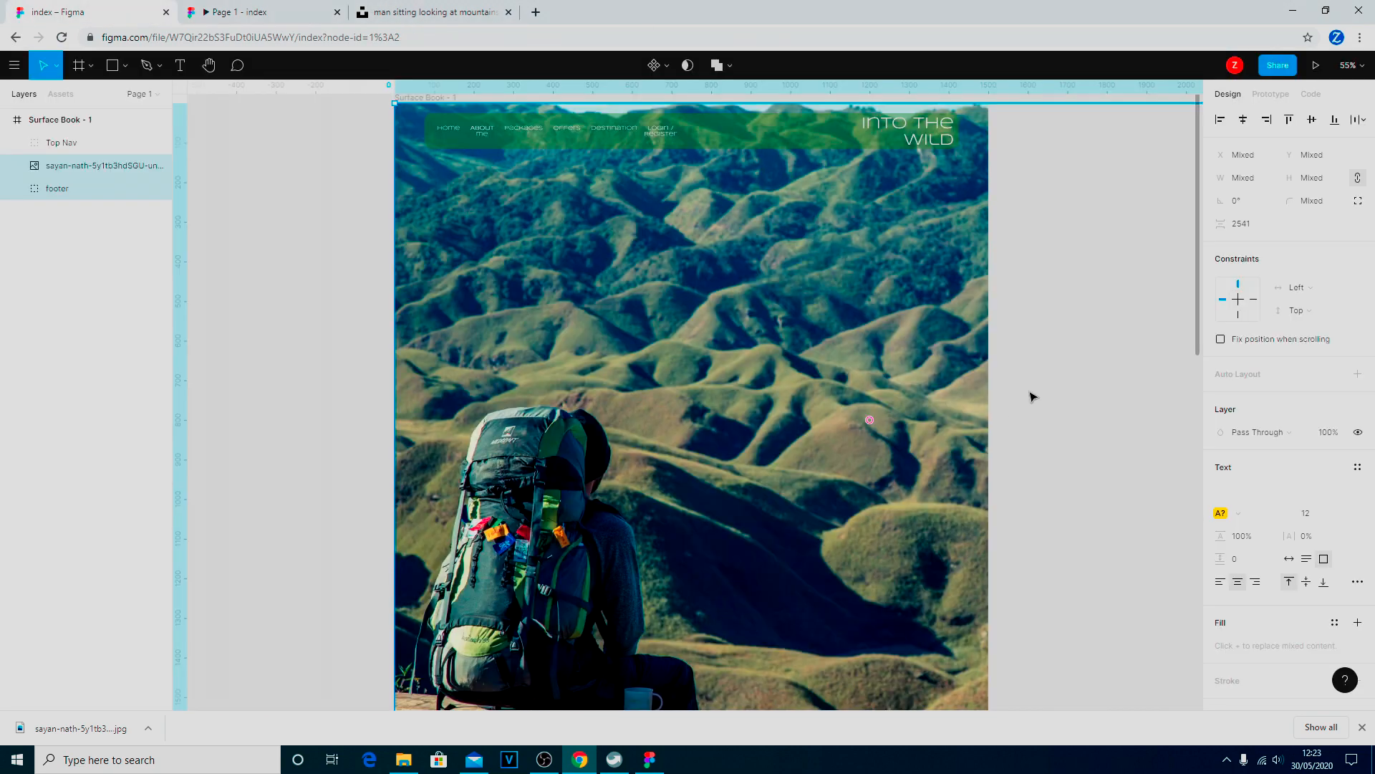
Move the selected photo and footer up together until the photo sits at about Y -501, and check the prototype preview.
{"action": "scroll", "coordinate": [968, 360], "scroll_direction": "down", "scroll_amount": 5}
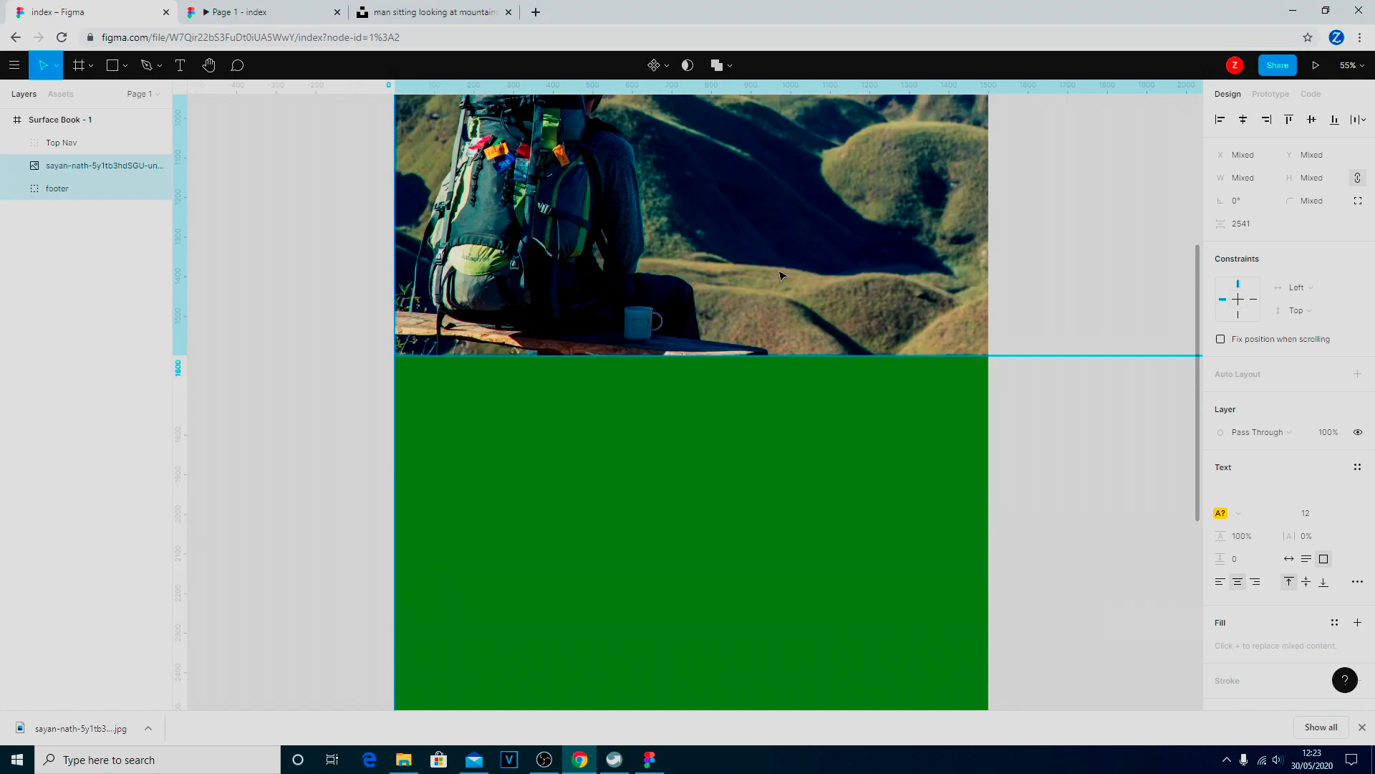
{"action": "scroll", "coordinate": [786, 414], "scroll_direction": "up", "scroll_amount": 4}
{"action": "left_click_drag", "start_coordinate": [654, 563], "coordinate": [660, 407]}
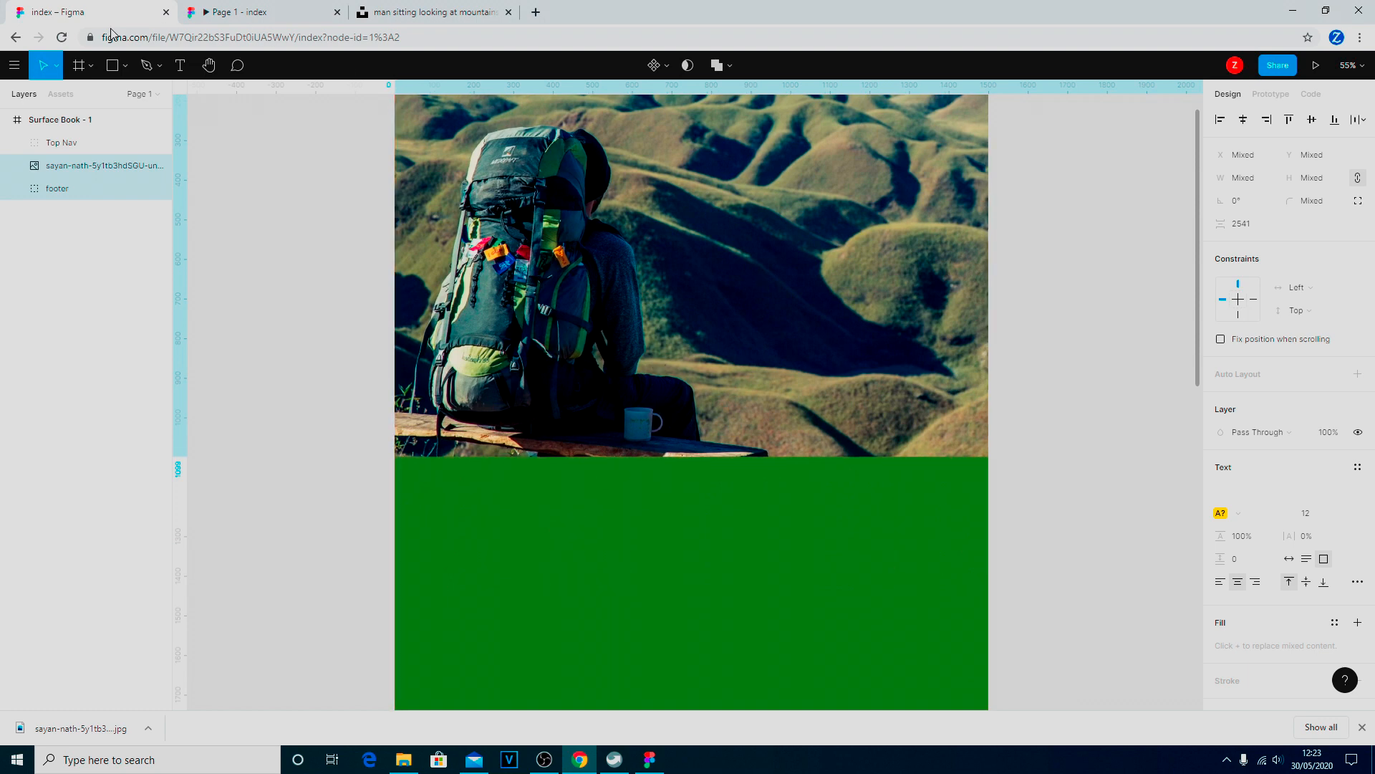
{"action": "left_click", "coordinate": [245, 15]}
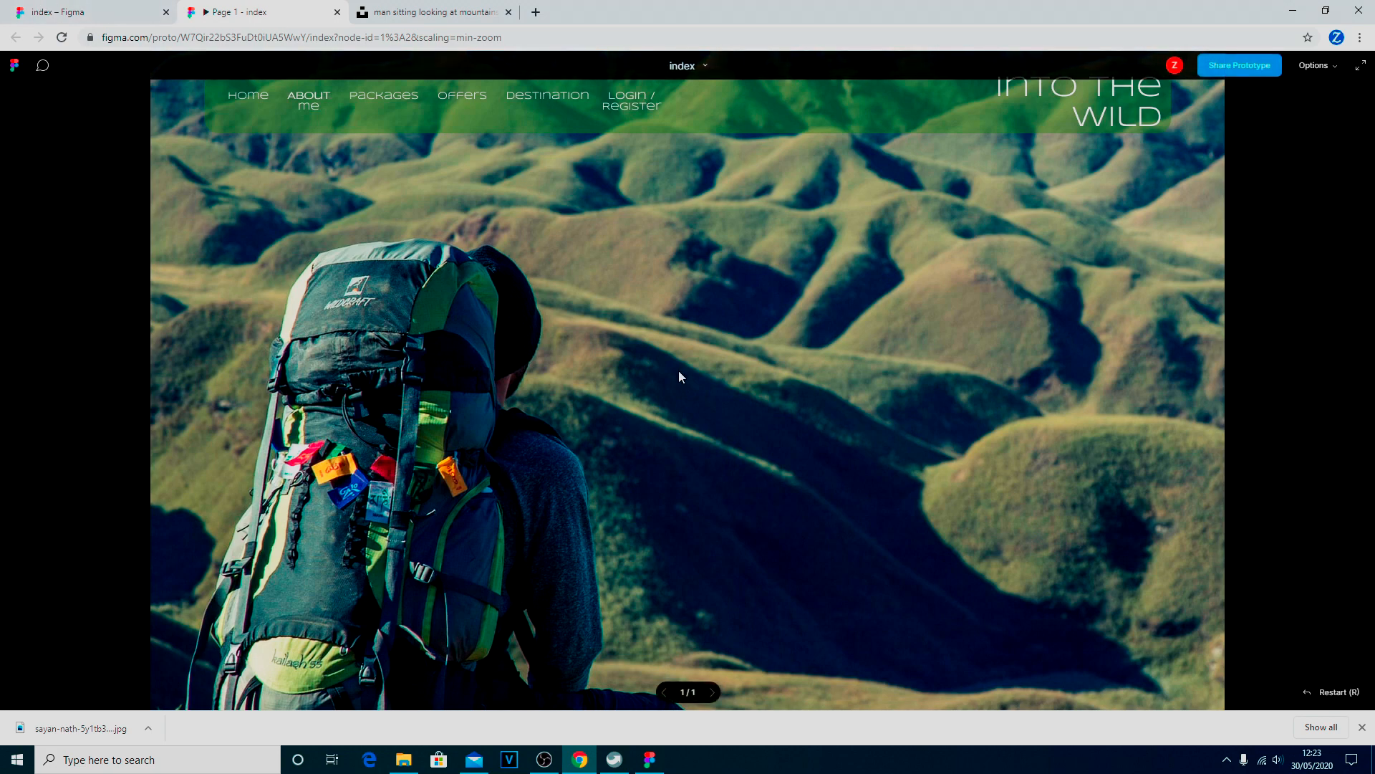
{"action": "left_click", "coordinate": [78, 15]}
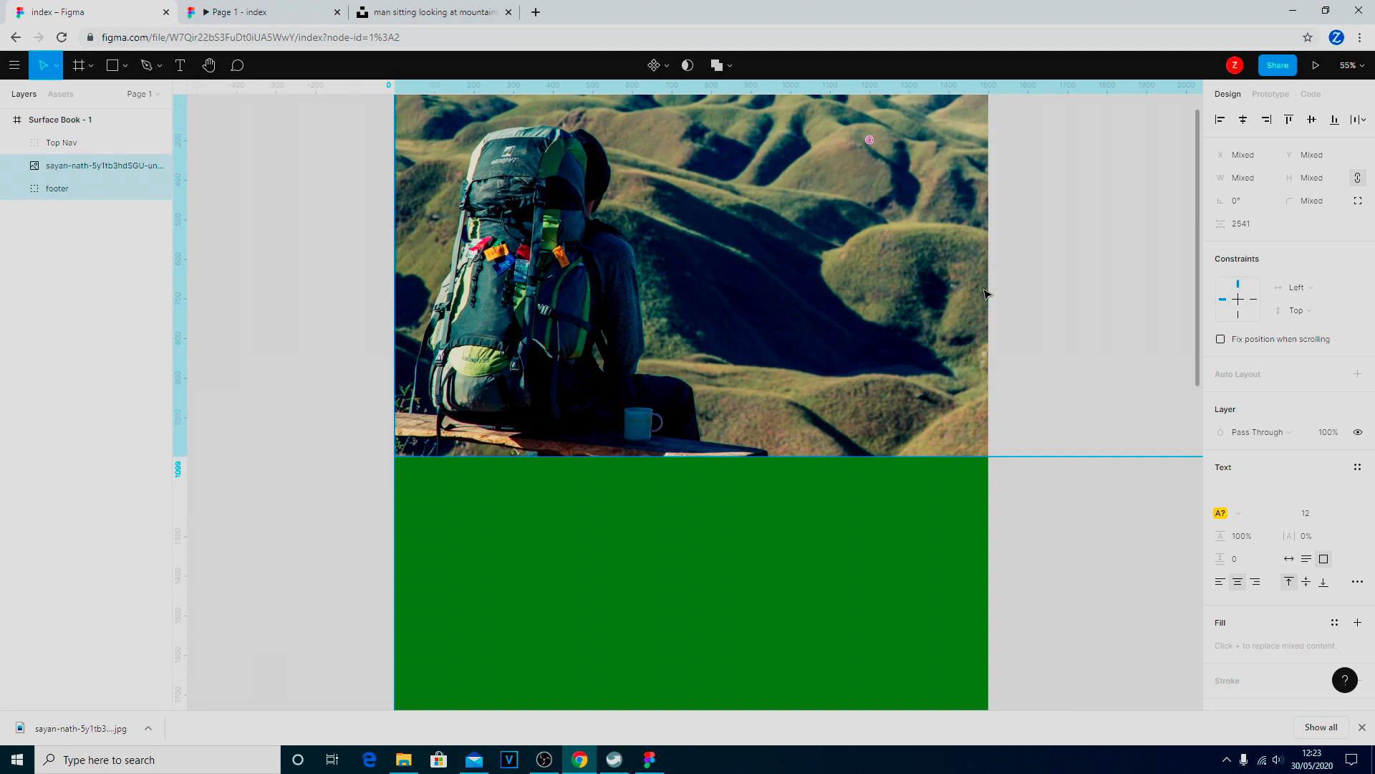
Select only the mountain photo and scale it down proportionally to about 1864 x 1243, keeping its lower-left corner in place.
{"action": "scroll", "coordinate": [1106, 399], "scroll_direction": "up", "scroll_amount": 5}
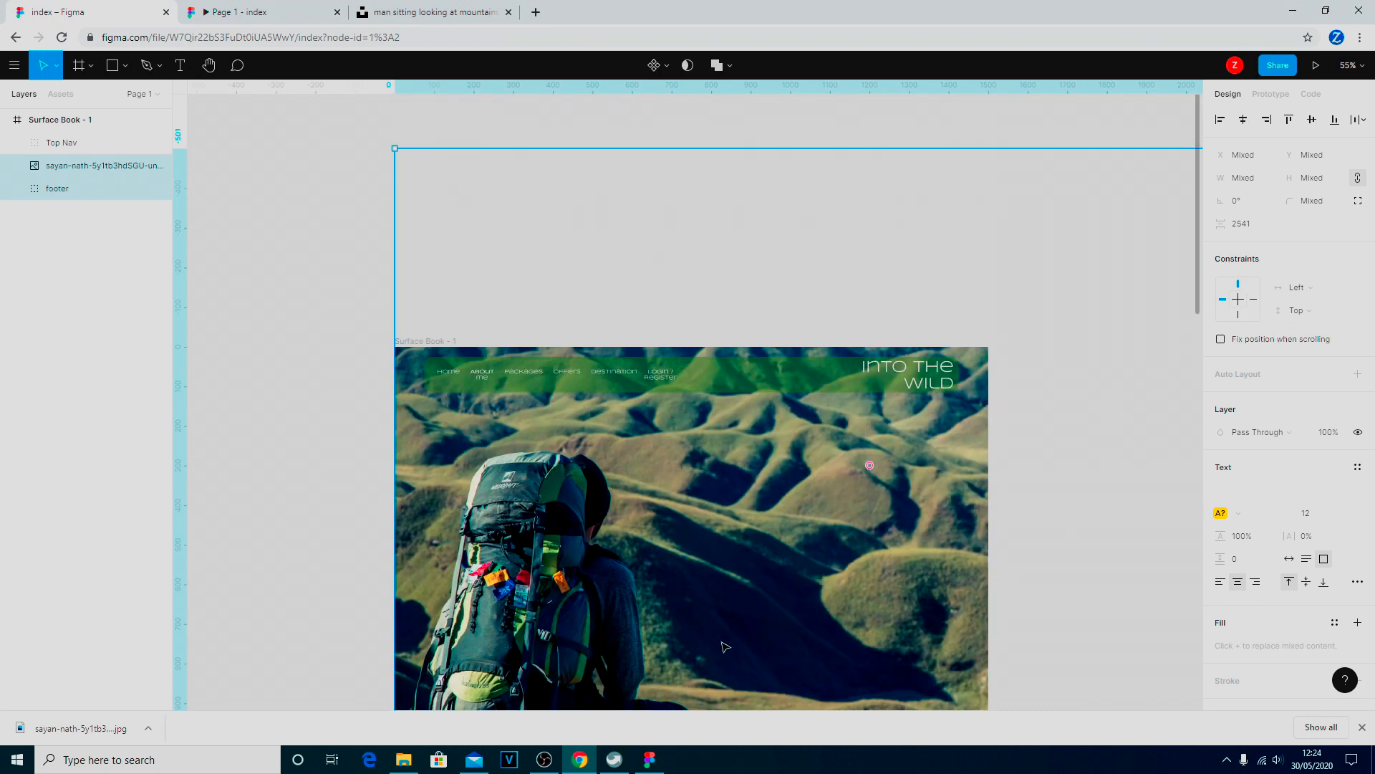
{"action": "scroll", "coordinate": [916, 495], "scroll_direction": "down", "scroll_amount": 3}
{"action": "scroll", "coordinate": [915, 494], "scroll_direction": "down", "scroll_amount": 5}
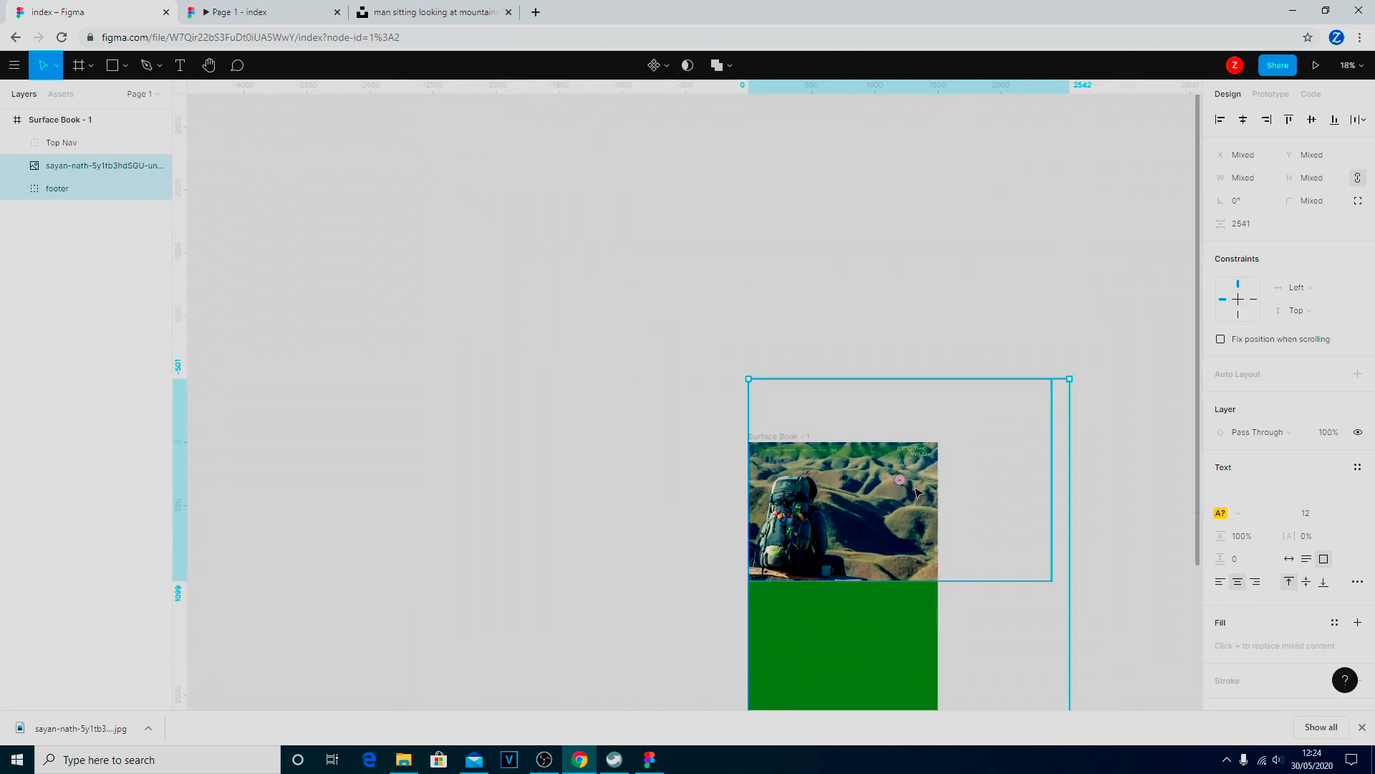
{"action": "left_click", "coordinate": [979, 465]}
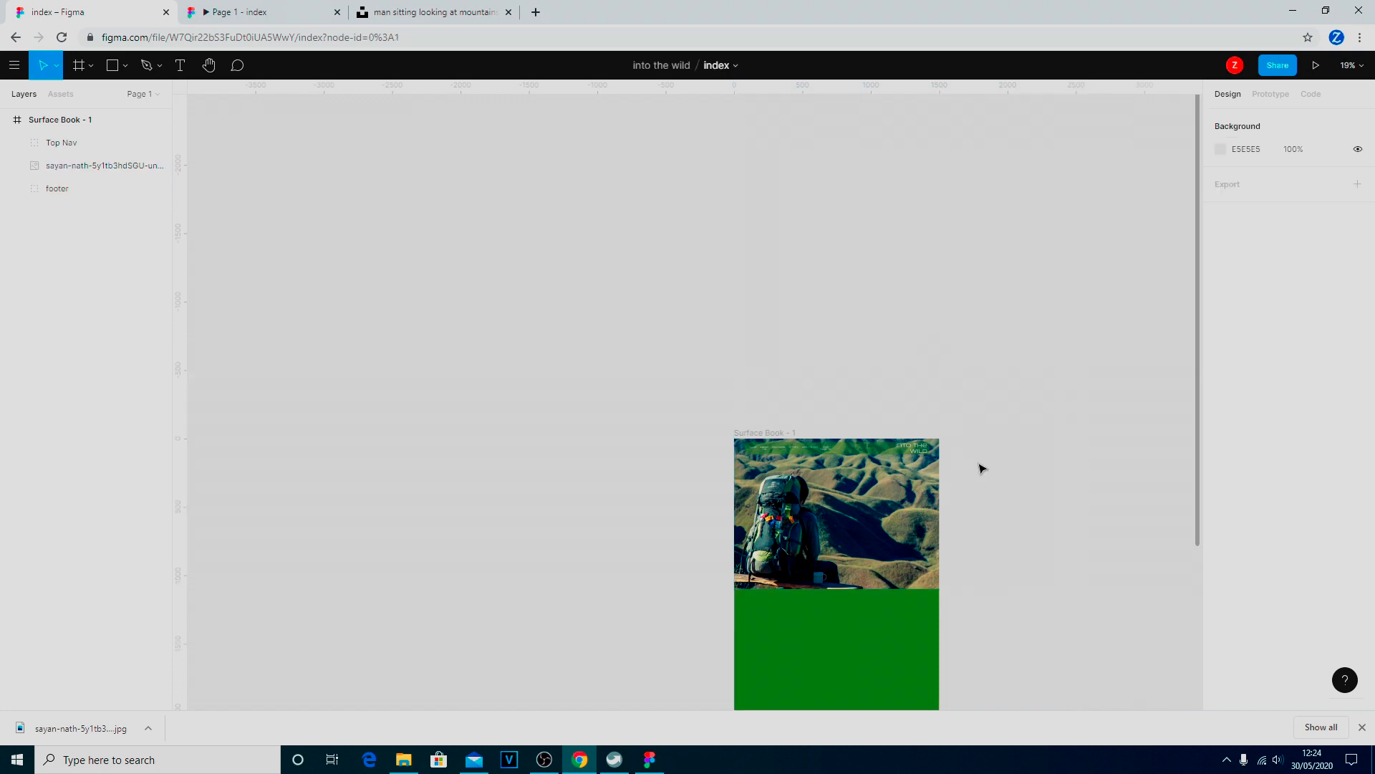
{"action": "left_click", "coordinate": [887, 492]}
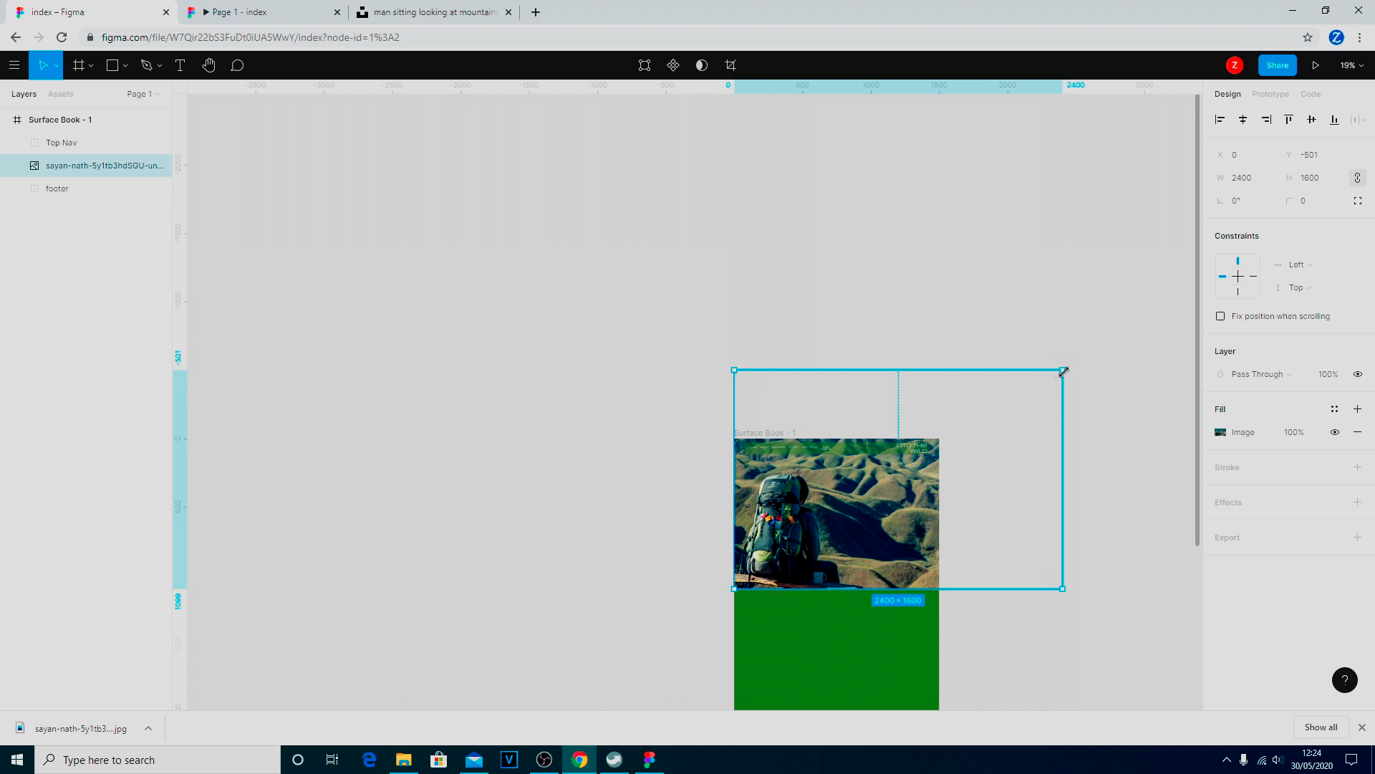
{"action": "left_click_drag", "start_coordinate": [1064, 371], "coordinate": [990, 436]}
{"action": "left_click", "coordinate": [531, 543]}
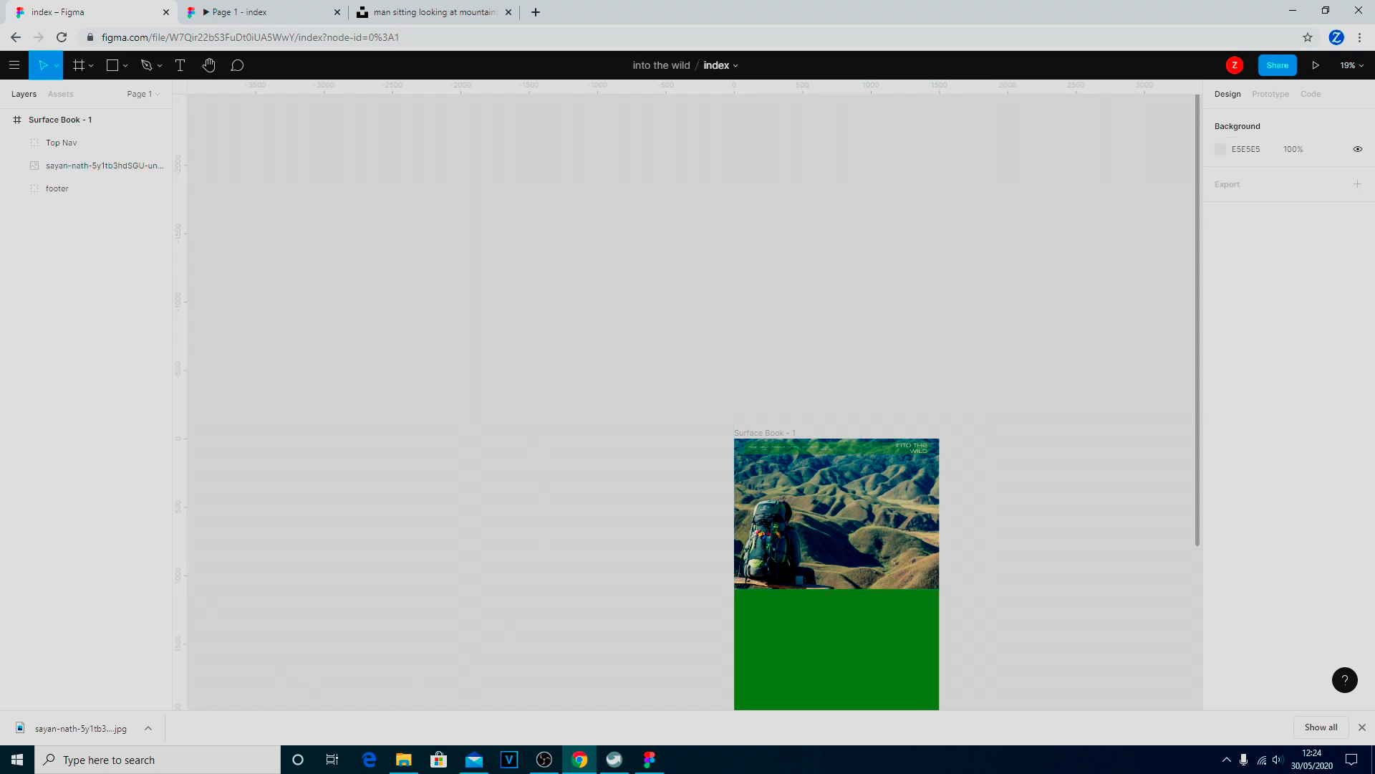
{"action": "key", "text": "alt+Tab"}
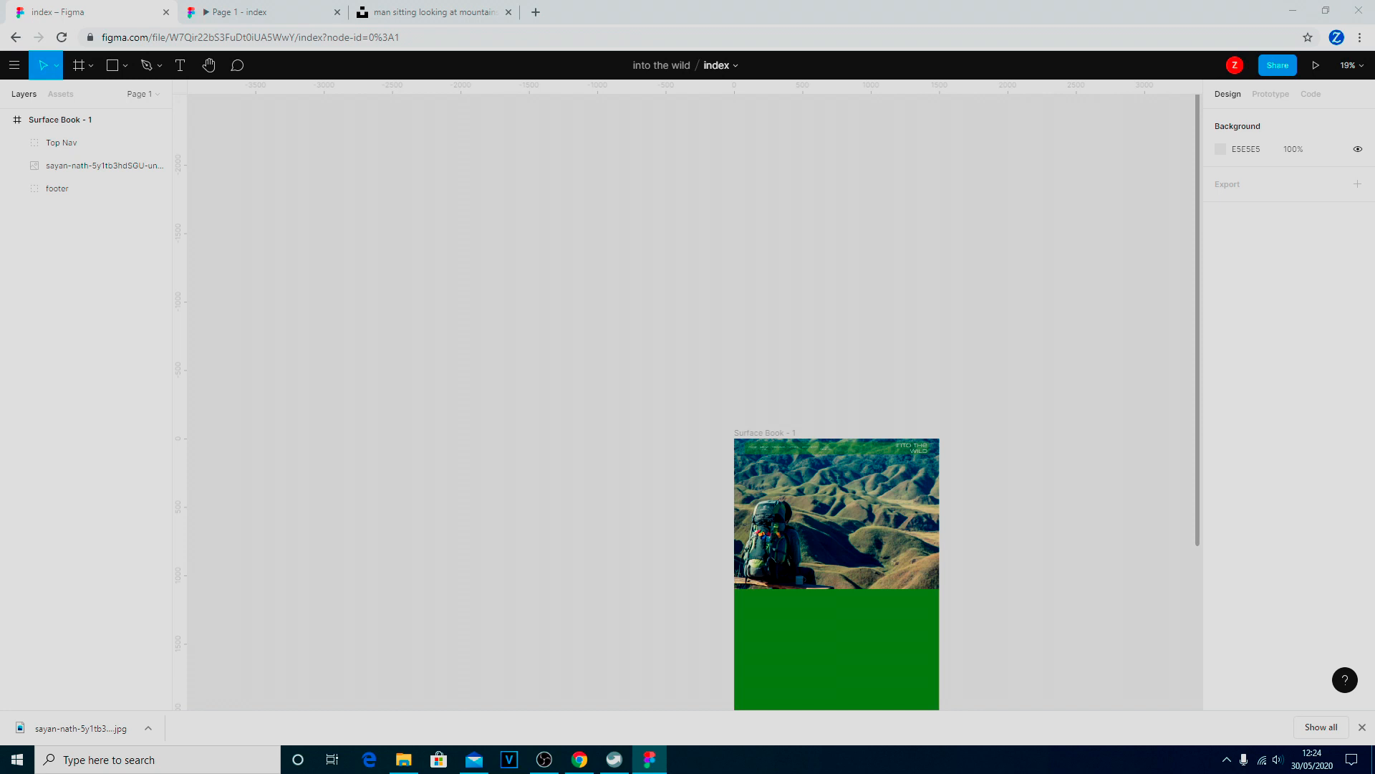
{"action": "scroll", "coordinate": [724, 411], "scroll_direction": "down", "scroll_amount": 5}
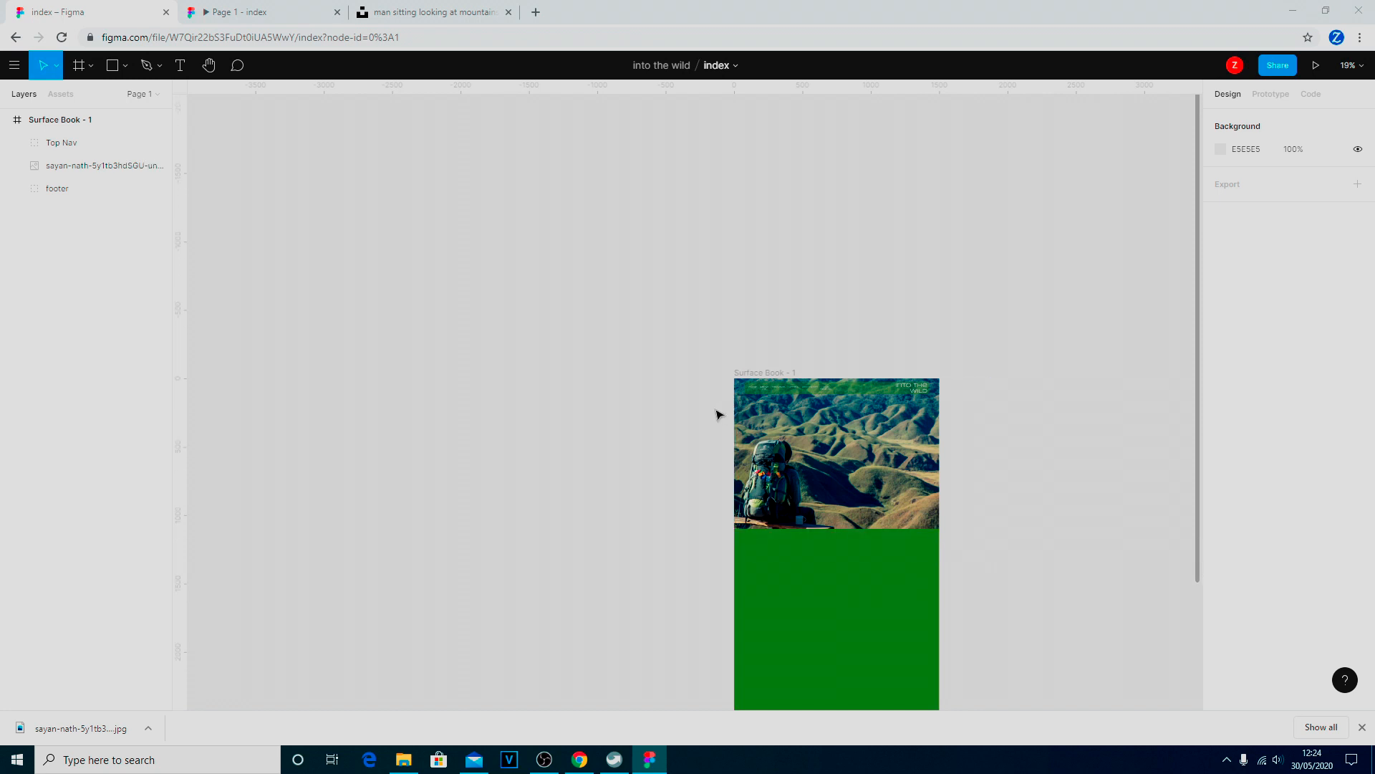
{"action": "scroll", "coordinate": [965, 461], "scroll_direction": "up", "scroll_amount": 5}
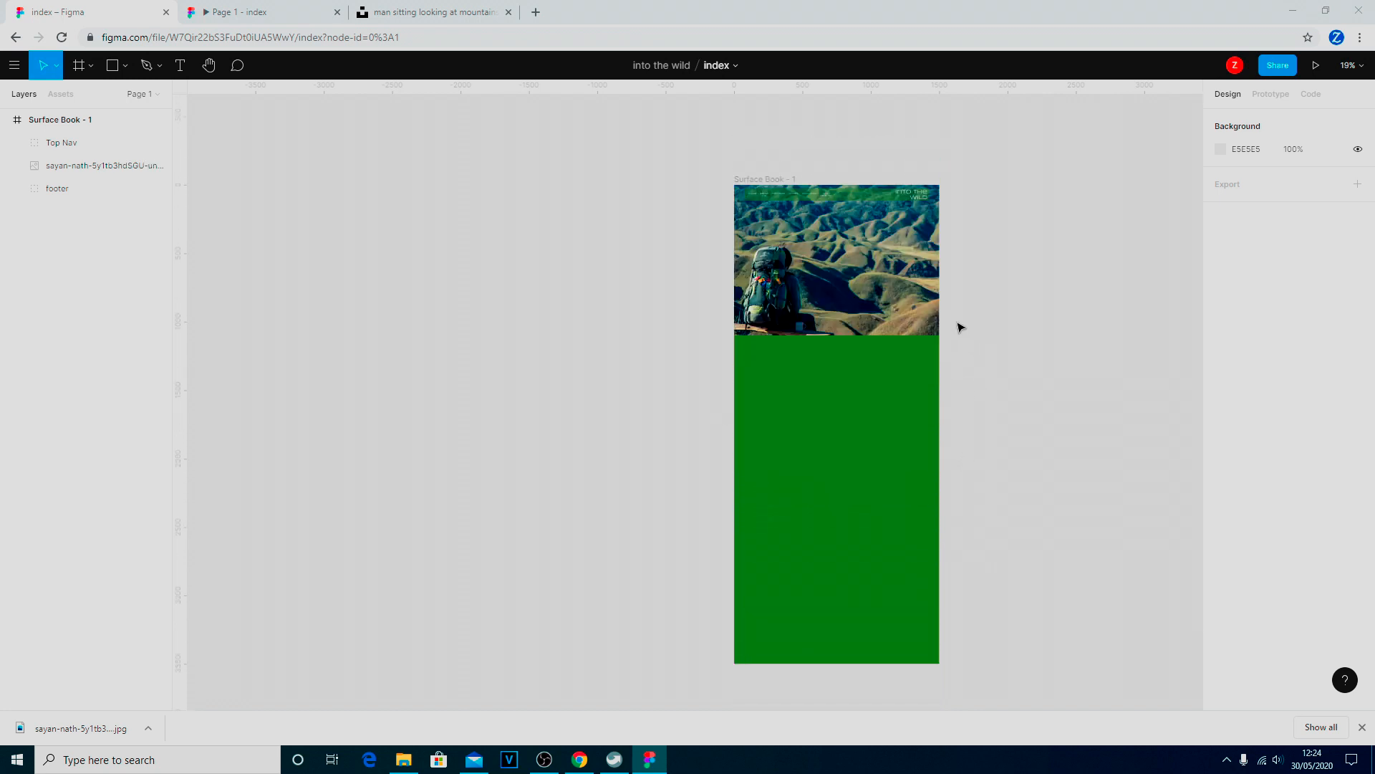
{"action": "scroll", "coordinate": [924, 364], "scroll_direction": "up", "scroll_amount": 5}
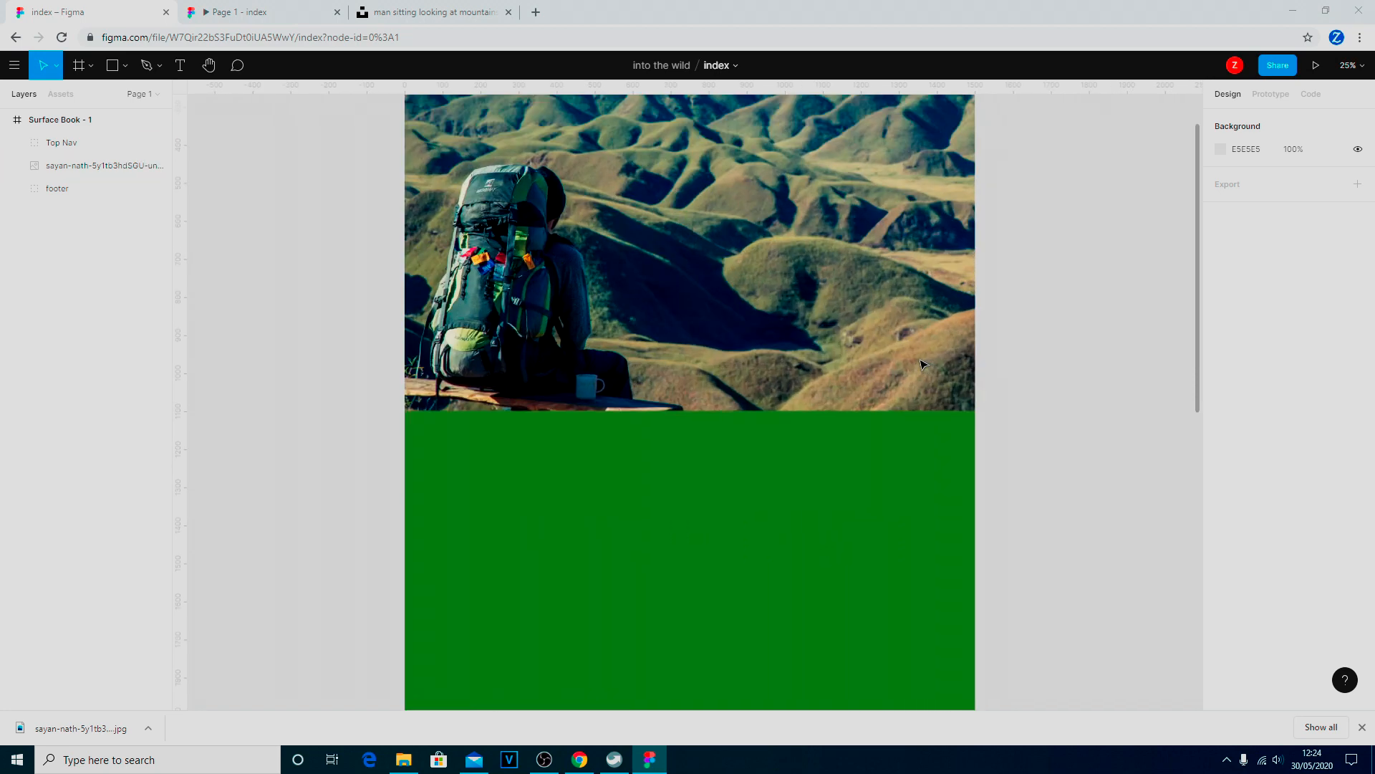
Select the mountain photo and check its reduced size in the prototype preview before returning to the design.
{"action": "left_click", "coordinate": [654, 322]}
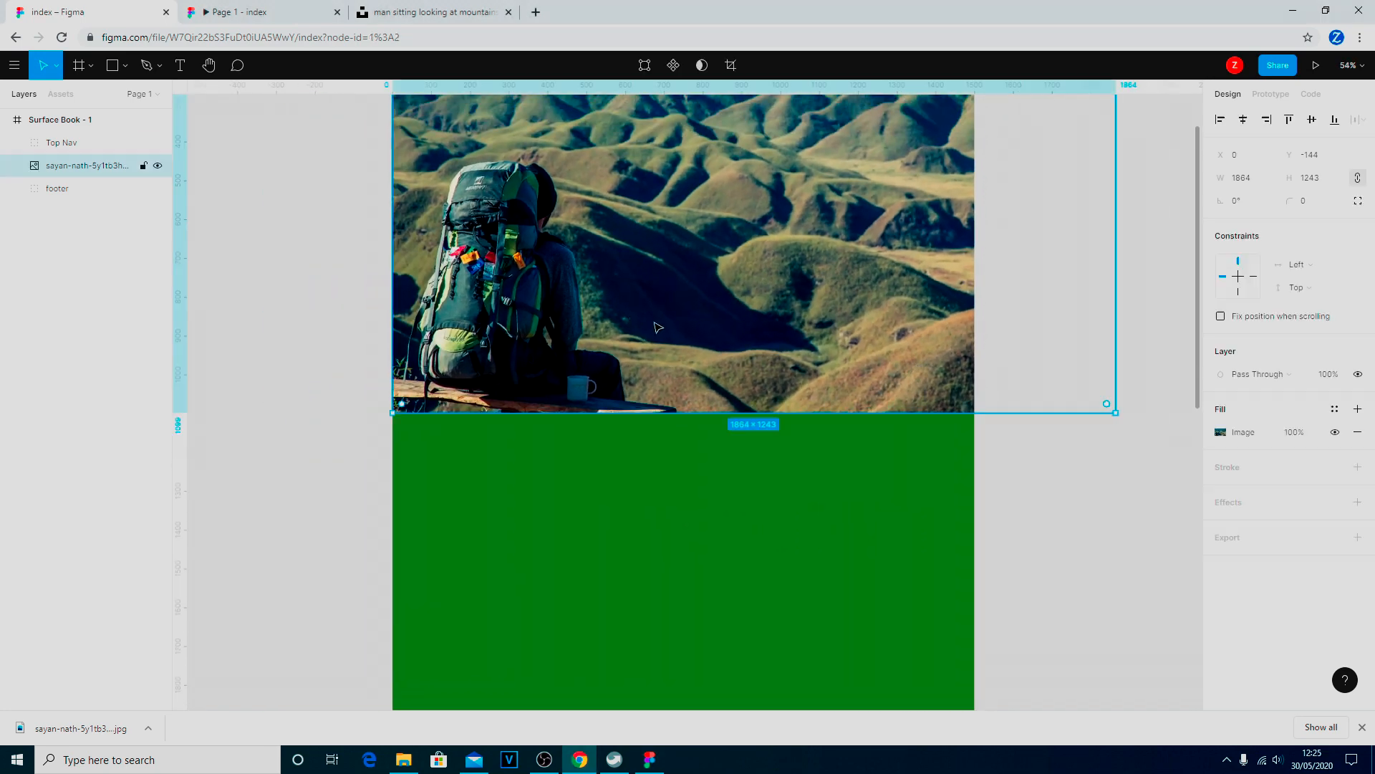
{"action": "scroll", "coordinate": [746, 334], "scroll_direction": "up", "scroll_amount": 2}
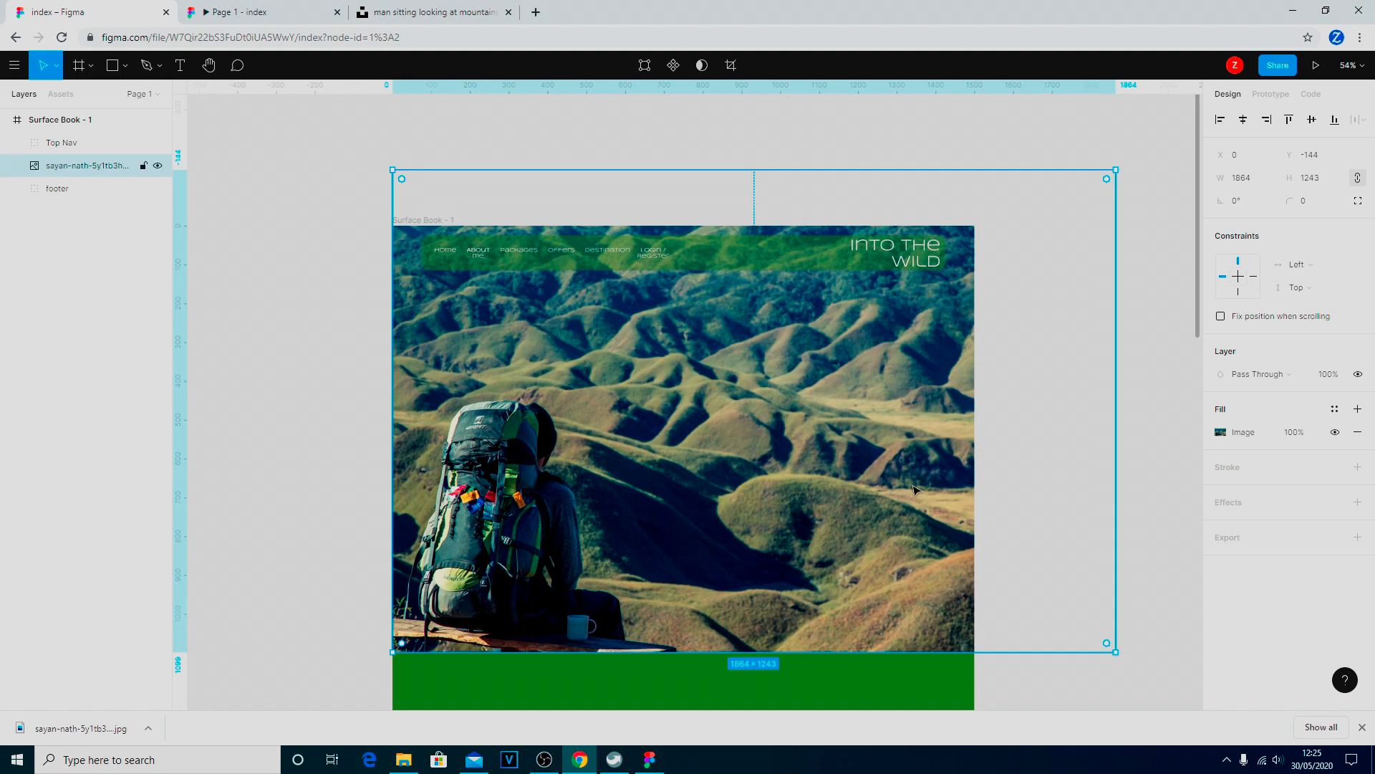
{"action": "left_click", "coordinate": [263, 8]}
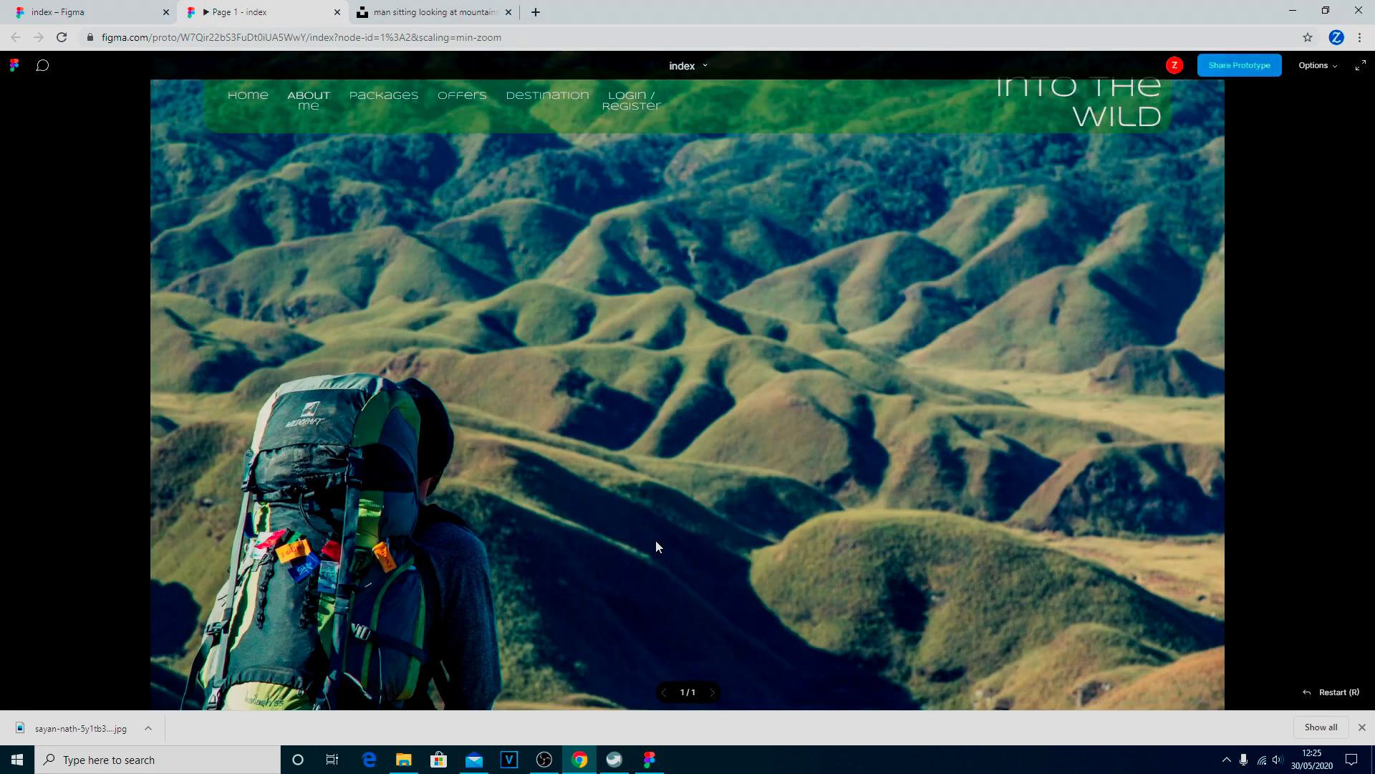
{"action": "left_click", "coordinate": [33, 9]}
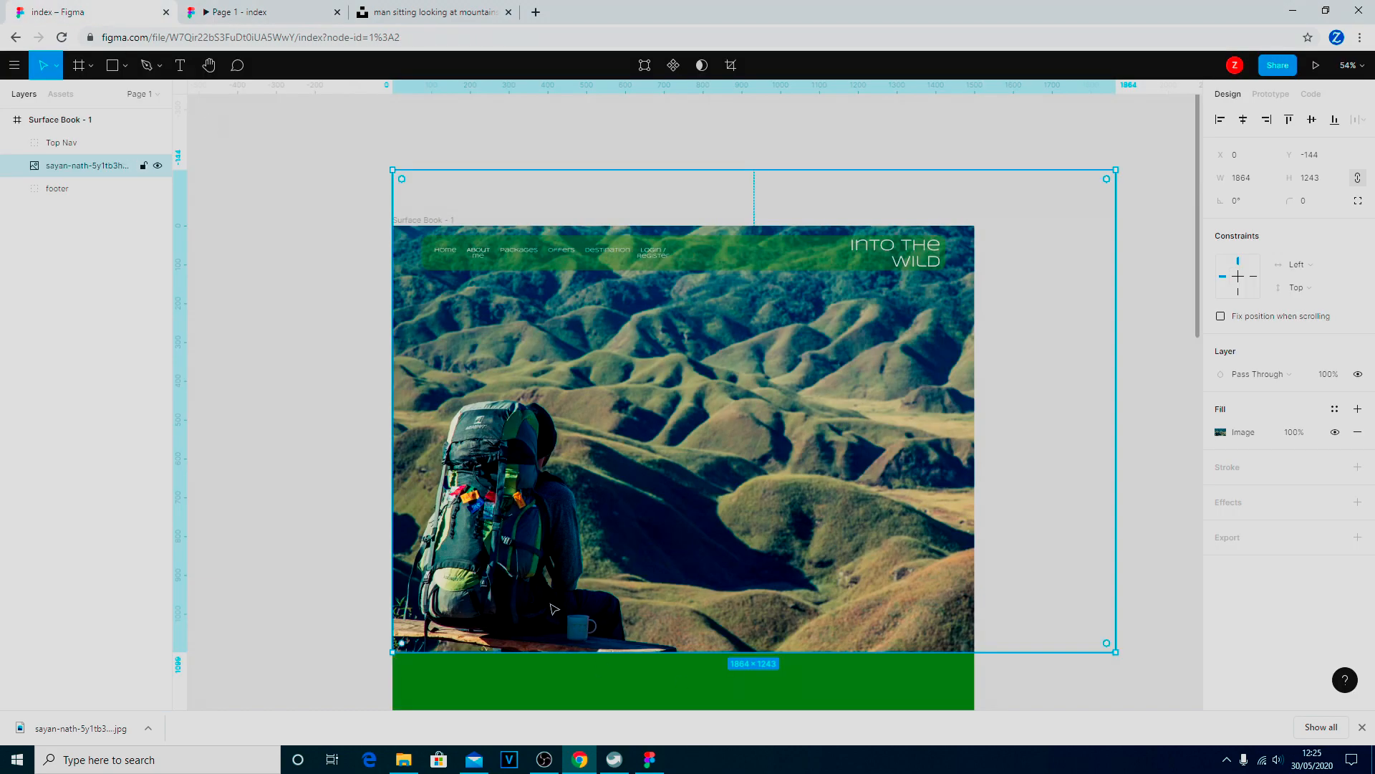
Move the photo straight up to about Y -425 at X 0, using the prototype preview to judge its lower edge.
{"action": "left_click_drag", "start_coordinate": [541, 577], "coordinate": [541, 508]}
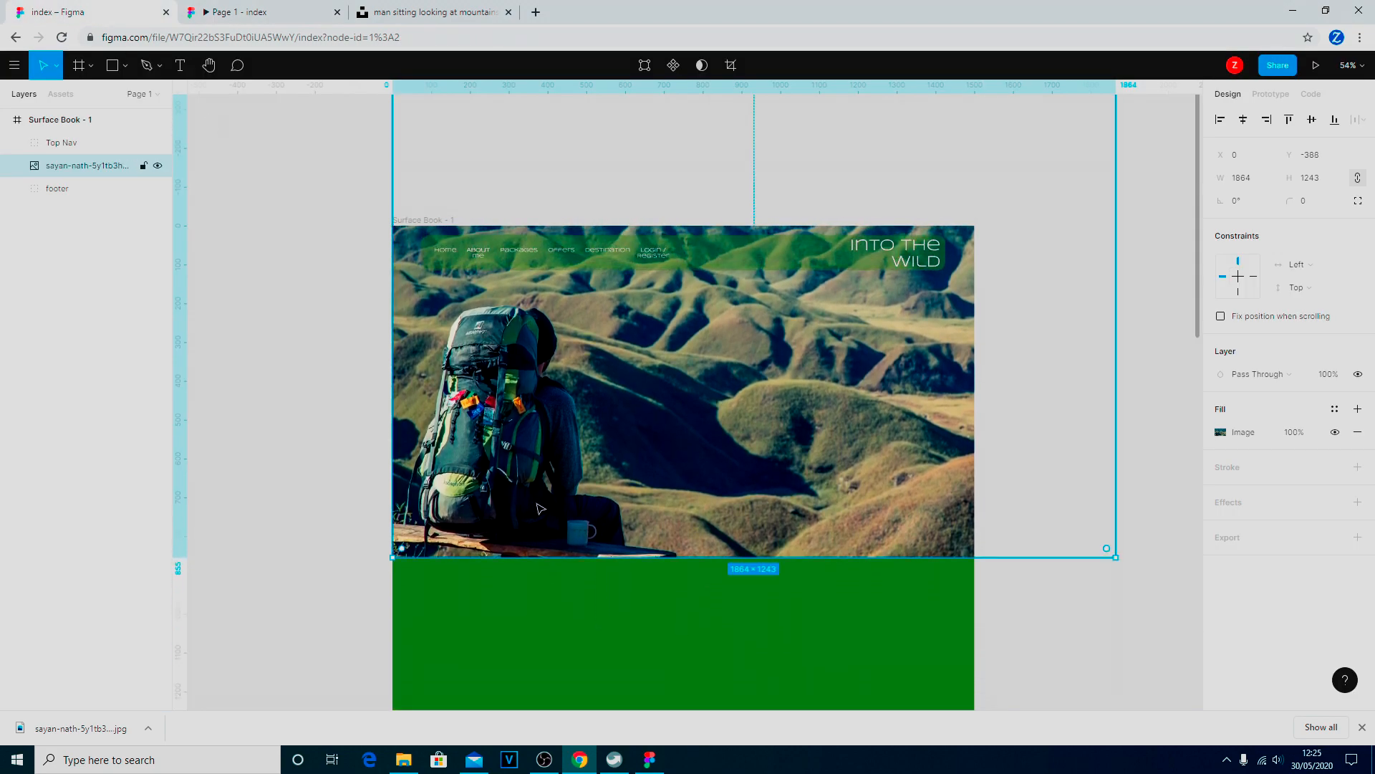
{"action": "left_click", "coordinate": [260, 14]}
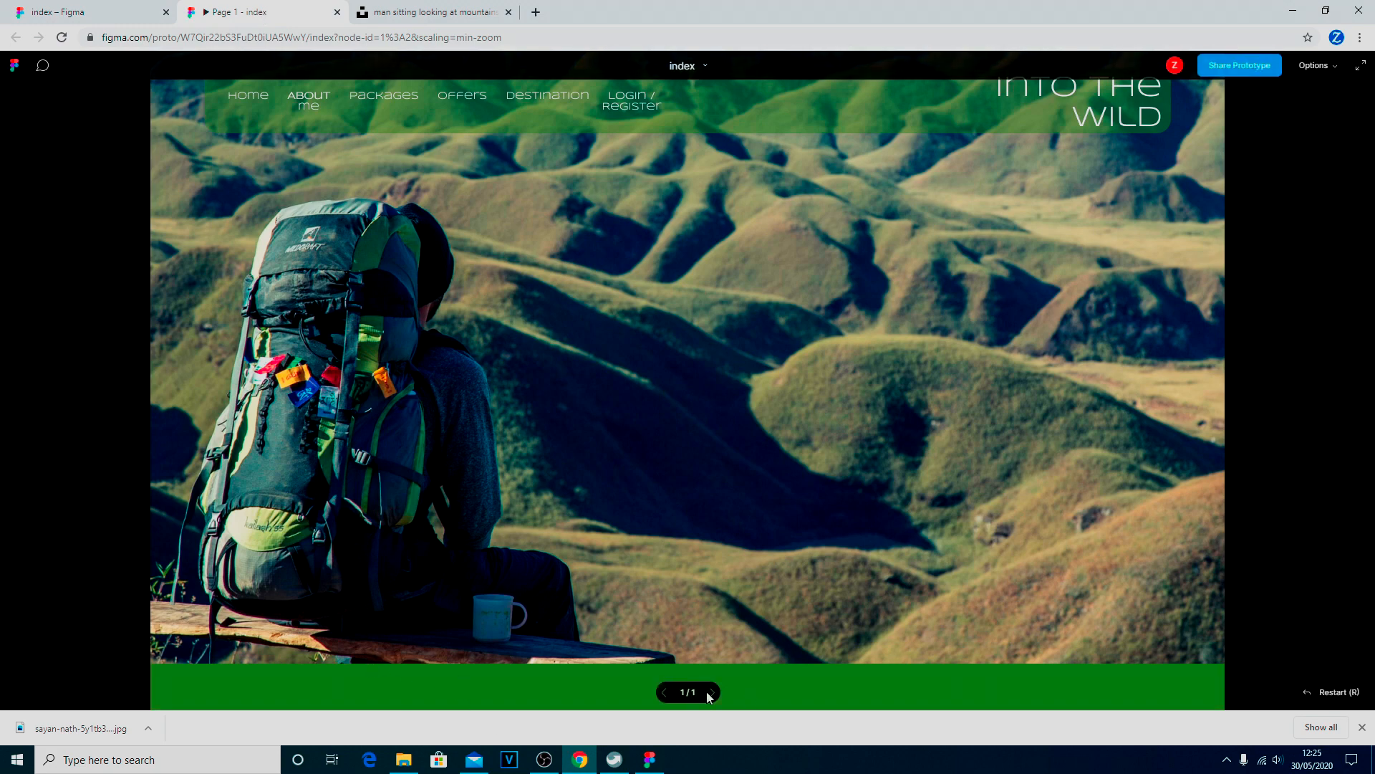
{"action": "left_click", "coordinate": [56, 12]}
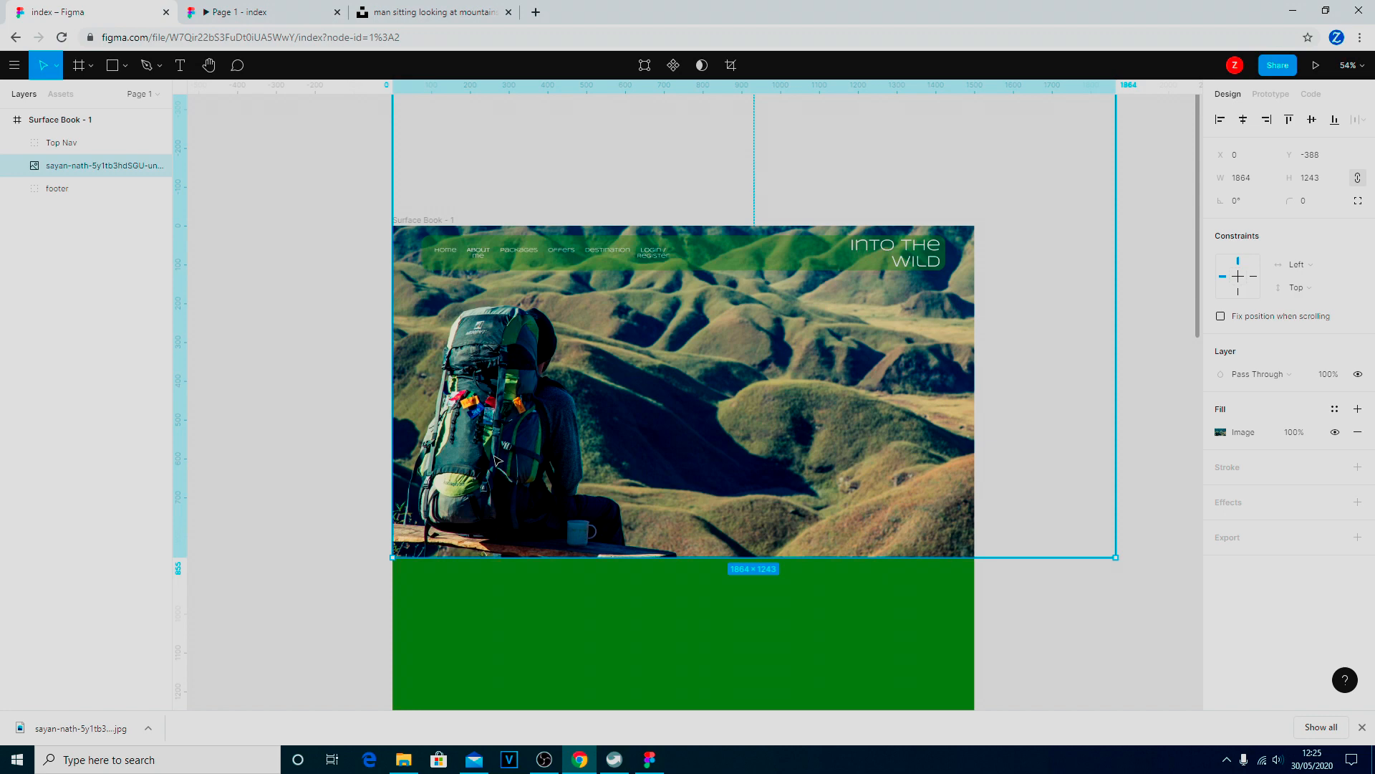
{"action": "left_click_drag", "start_coordinate": [495, 458], "coordinate": [495, 449]}
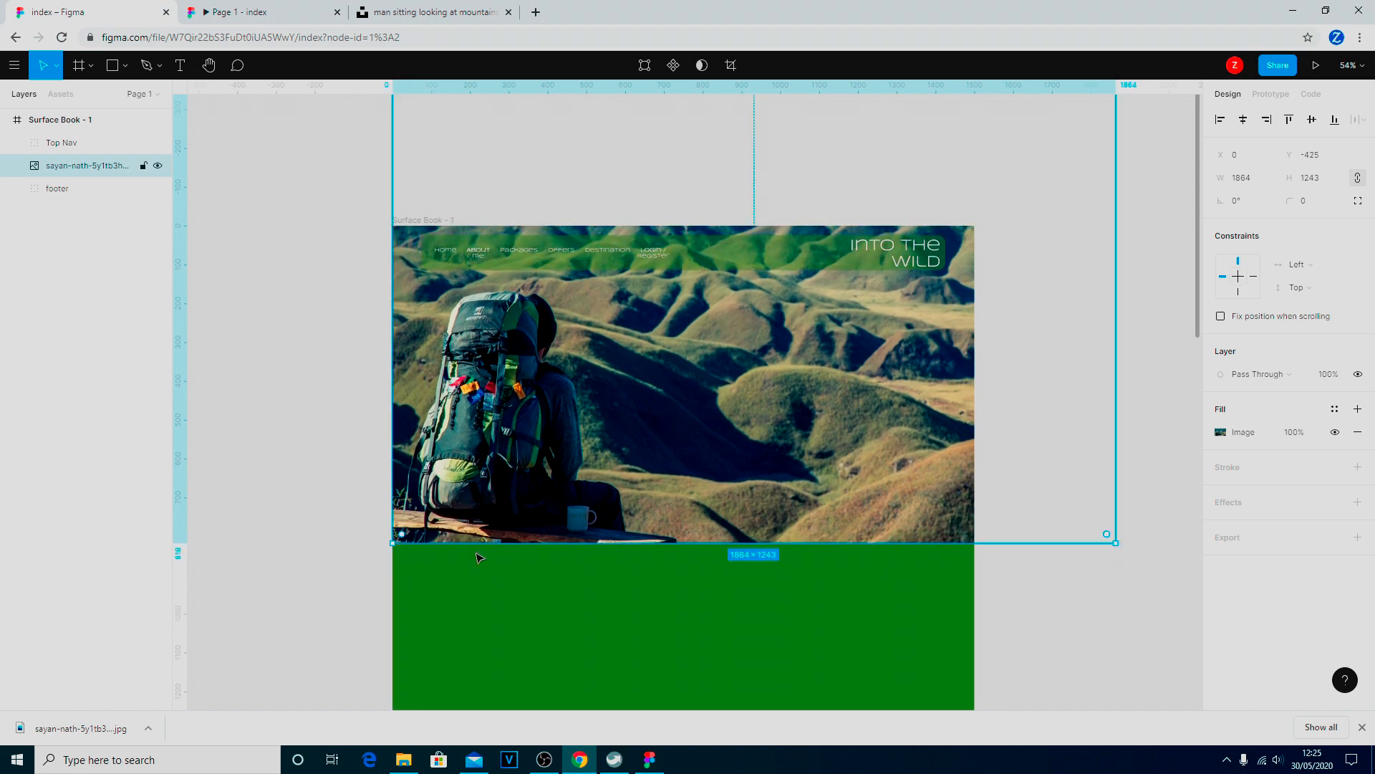
{"action": "left_click", "coordinate": [412, 555]}
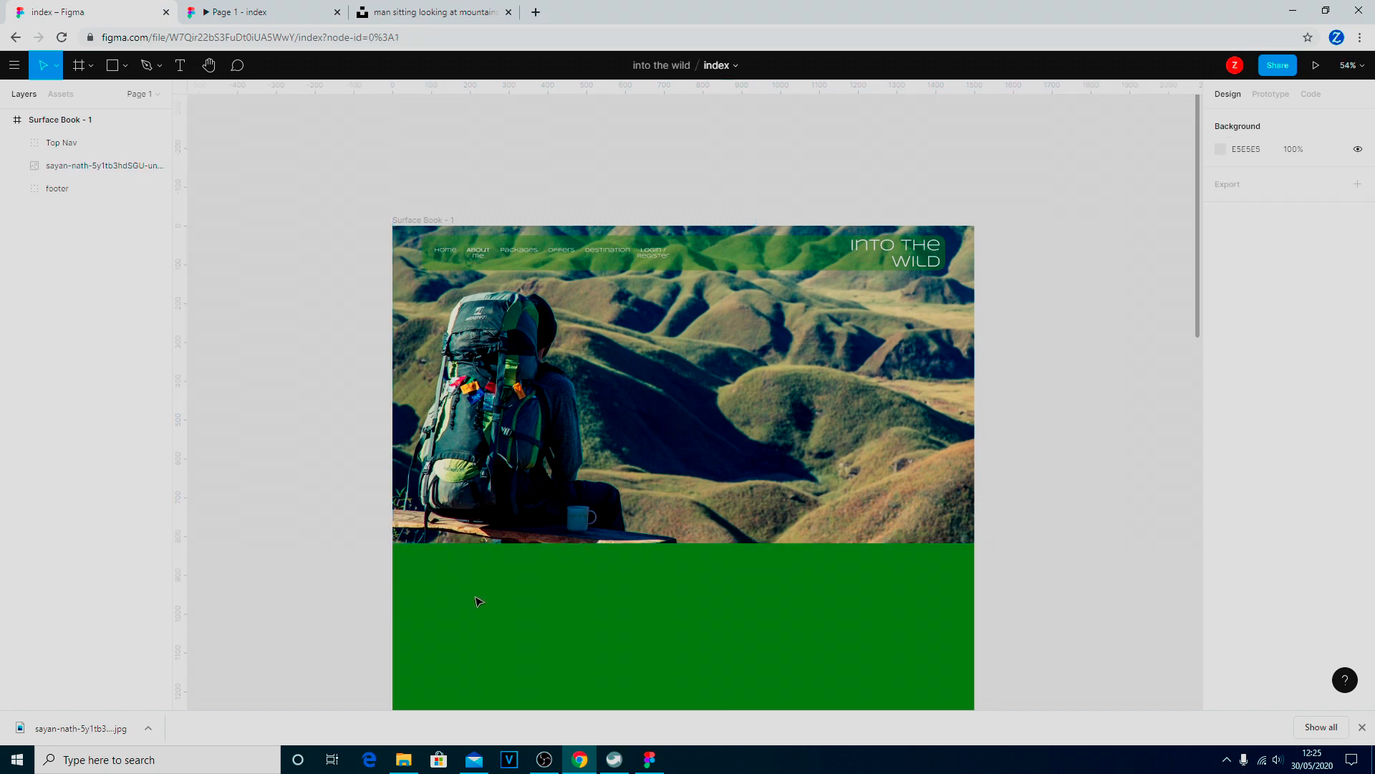
Draw a horizontal line about 496 px long on the green area and move it to the photo's lower-left corner at X 0, Y 818.
{"action": "left_click", "coordinate": [125, 65]}
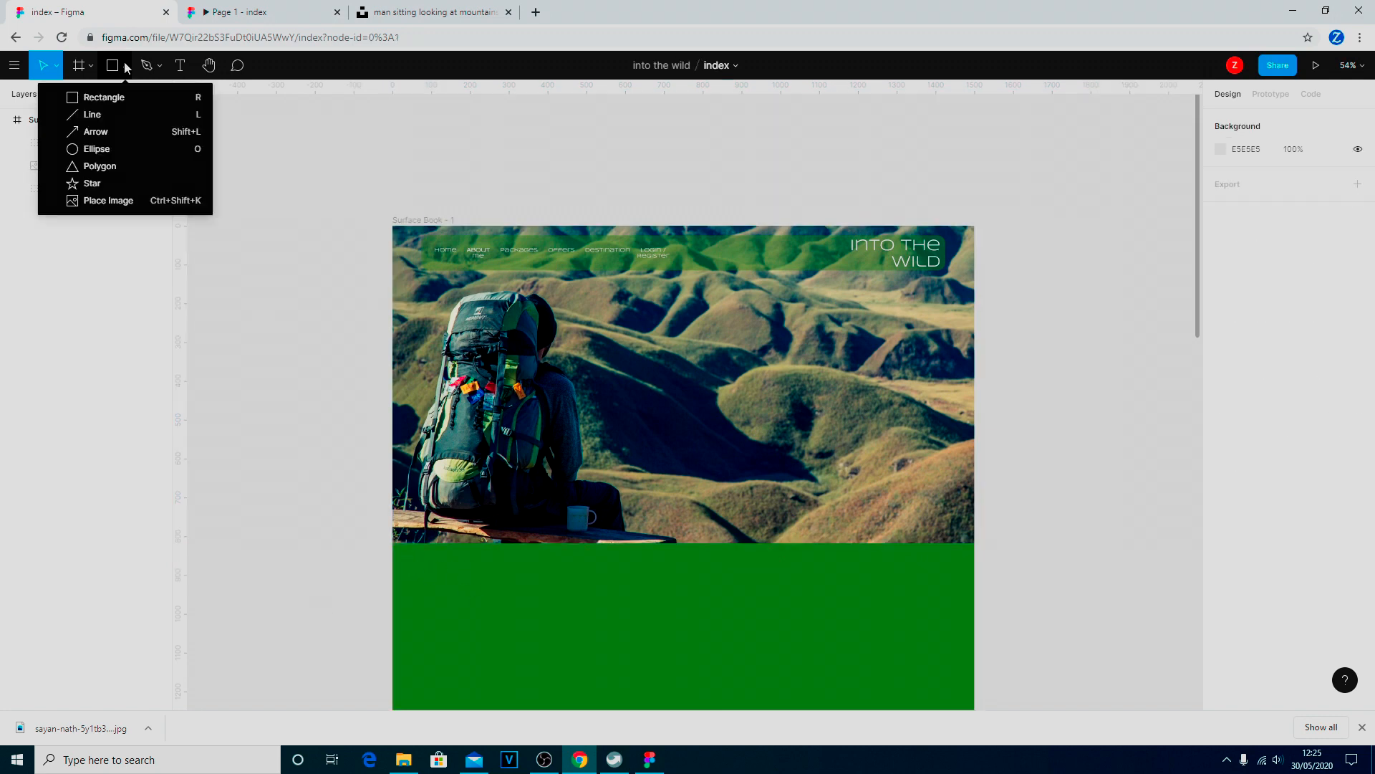
{"action": "left_click", "coordinate": [91, 114]}
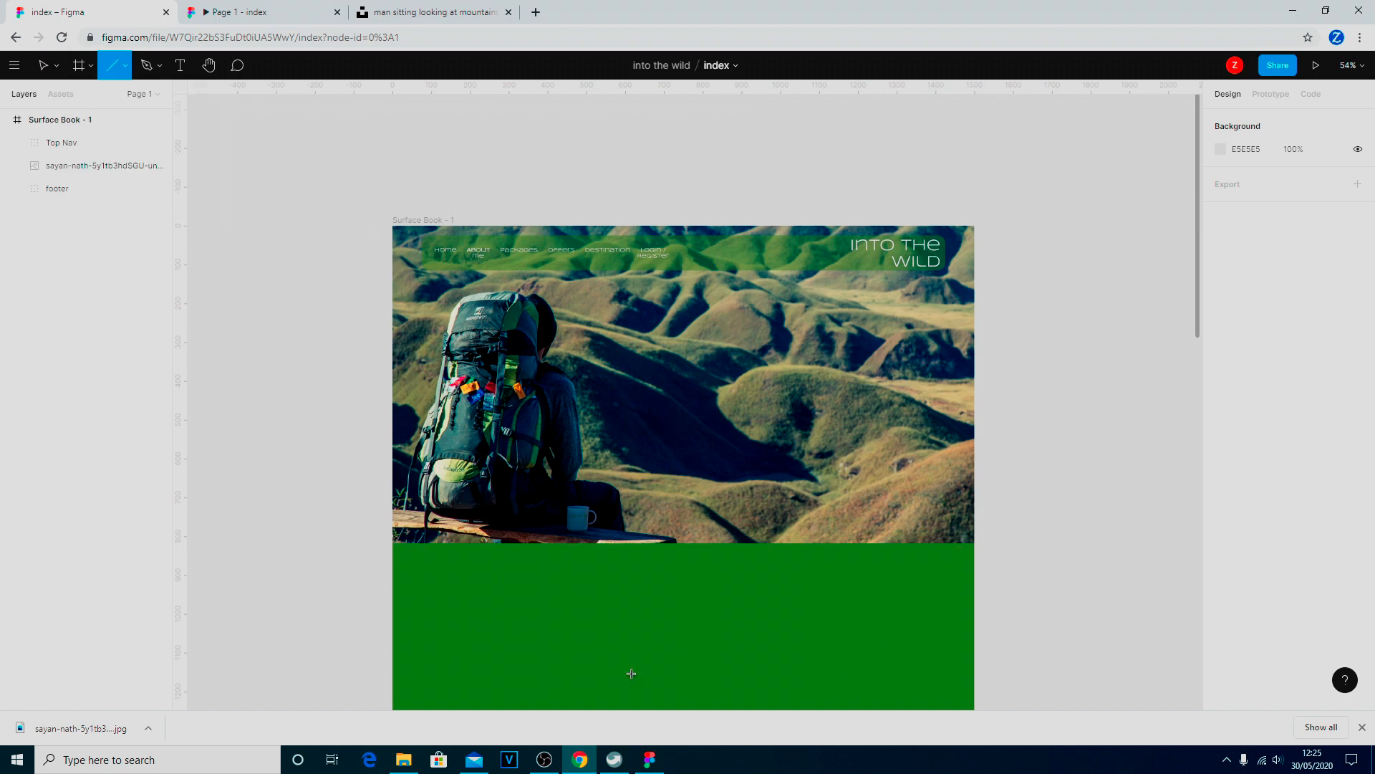
{"action": "left_click_drag", "start_coordinate": [455, 590], "coordinate": [647, 590]}
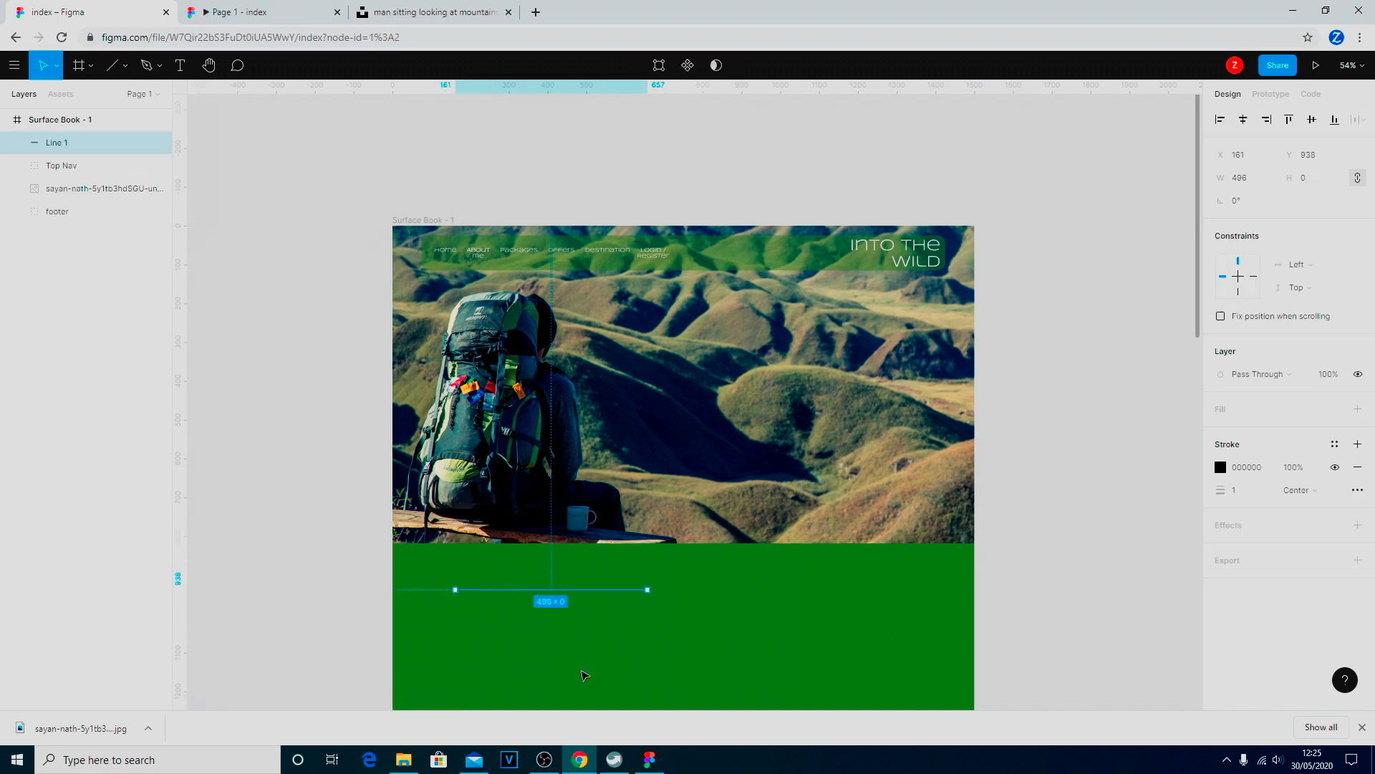
{"action": "left_click_drag", "start_coordinate": [495, 590], "coordinate": [435, 551]}
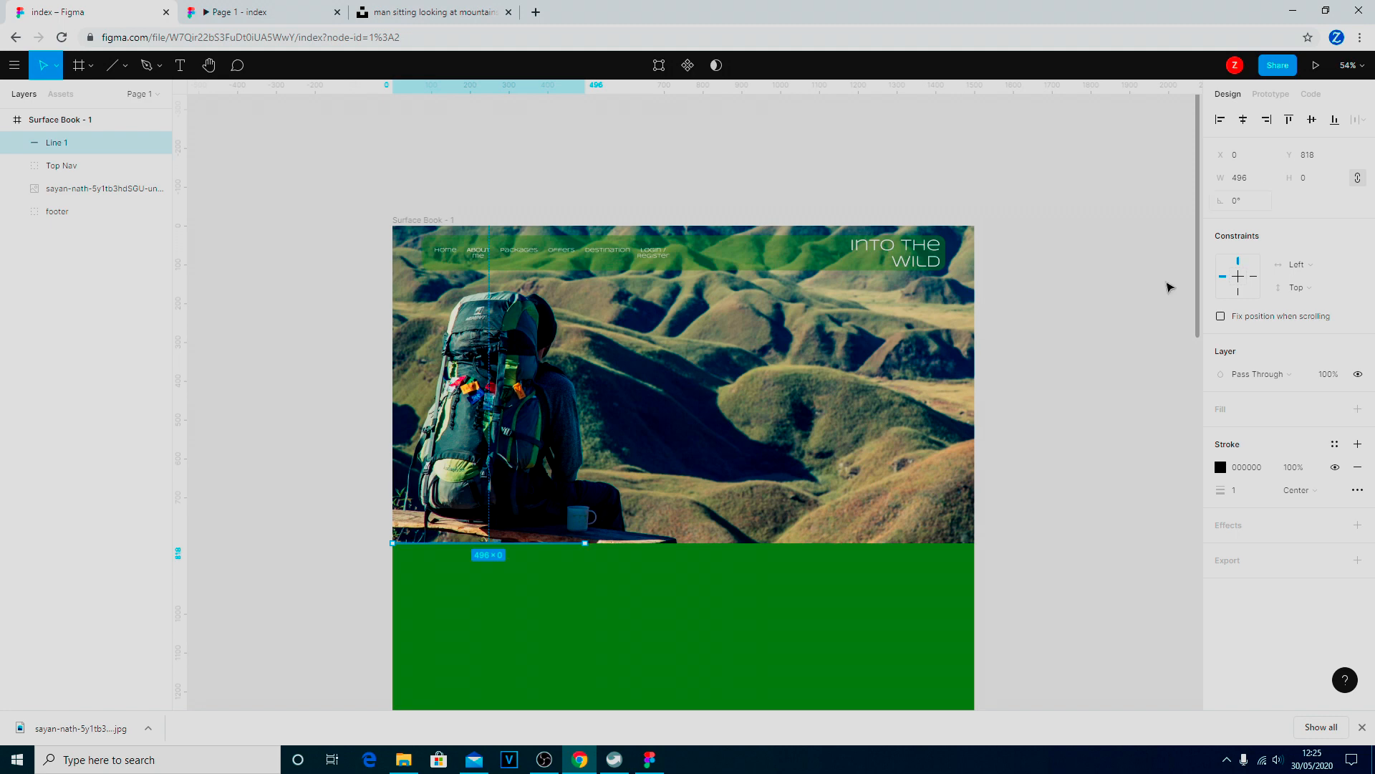
Move the guide line to Y 800 and reposition the photo at X 0, Y -443 so its lower edge meets the line.
{"action": "left_click_drag", "start_coordinate": [493, 490], "coordinate": [627, 385]}
{"action": "left_click_drag", "start_coordinate": [442, 544], "coordinate": [444, 537]}
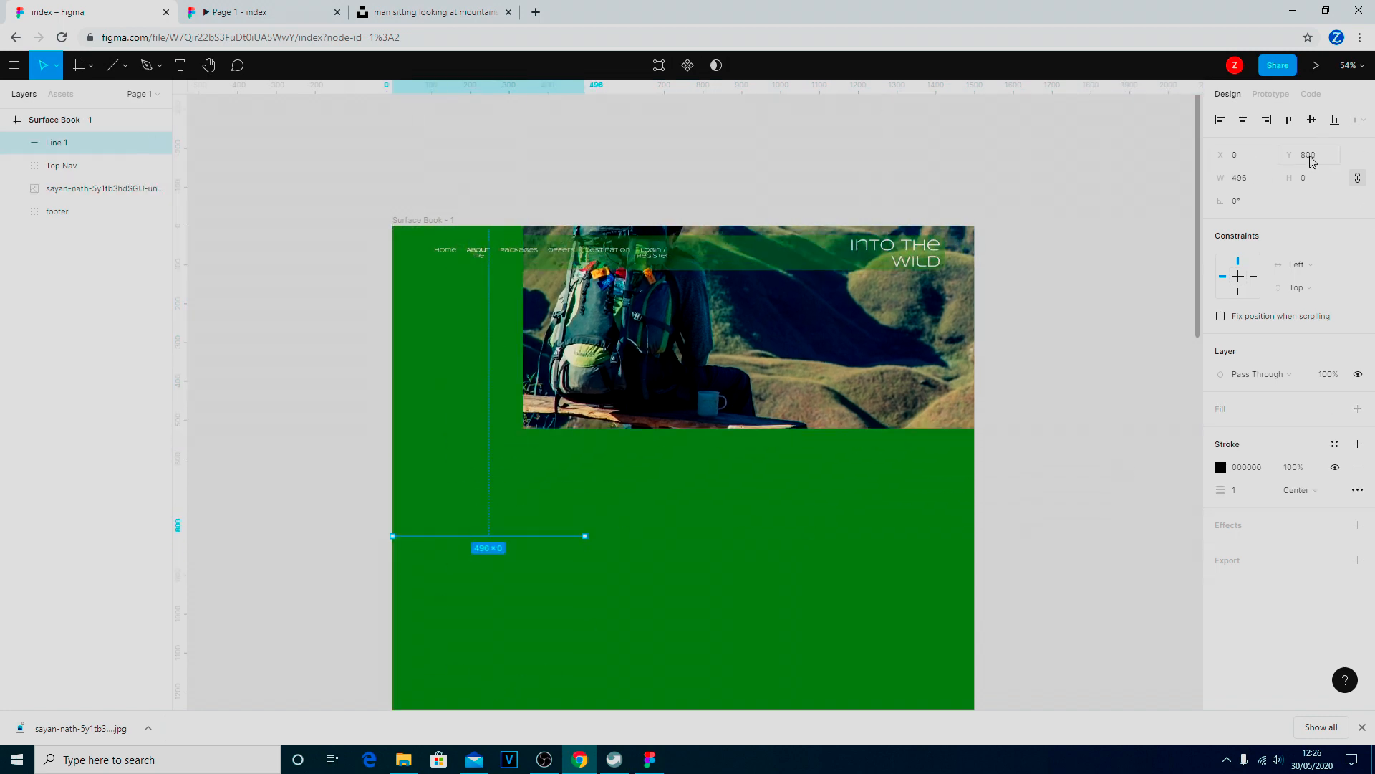
{"action": "left_click_drag", "start_coordinate": [672, 360], "coordinate": [547, 471]}
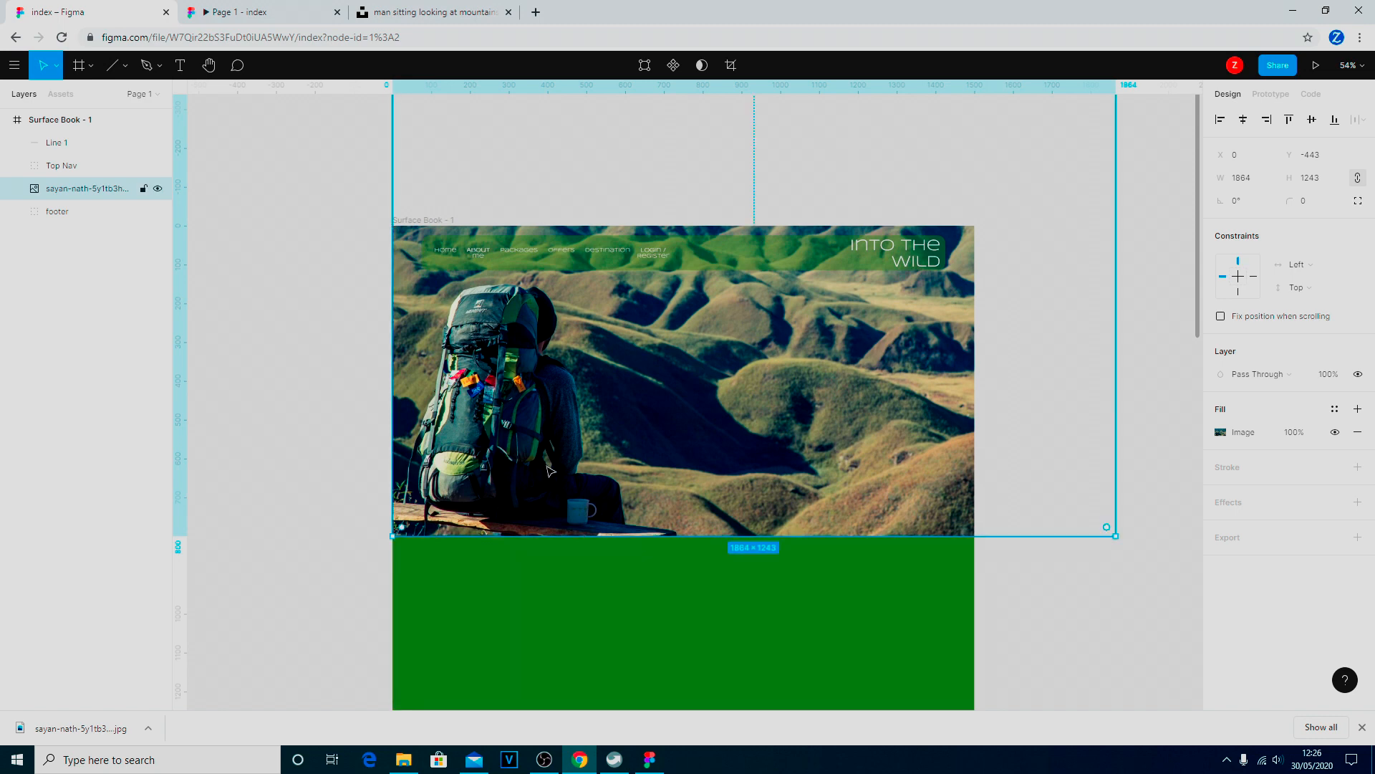
Check in the prototype preview how much of the screen the repositioned photo fills, and return to the design.
{"action": "left_click", "coordinate": [255, 15]}
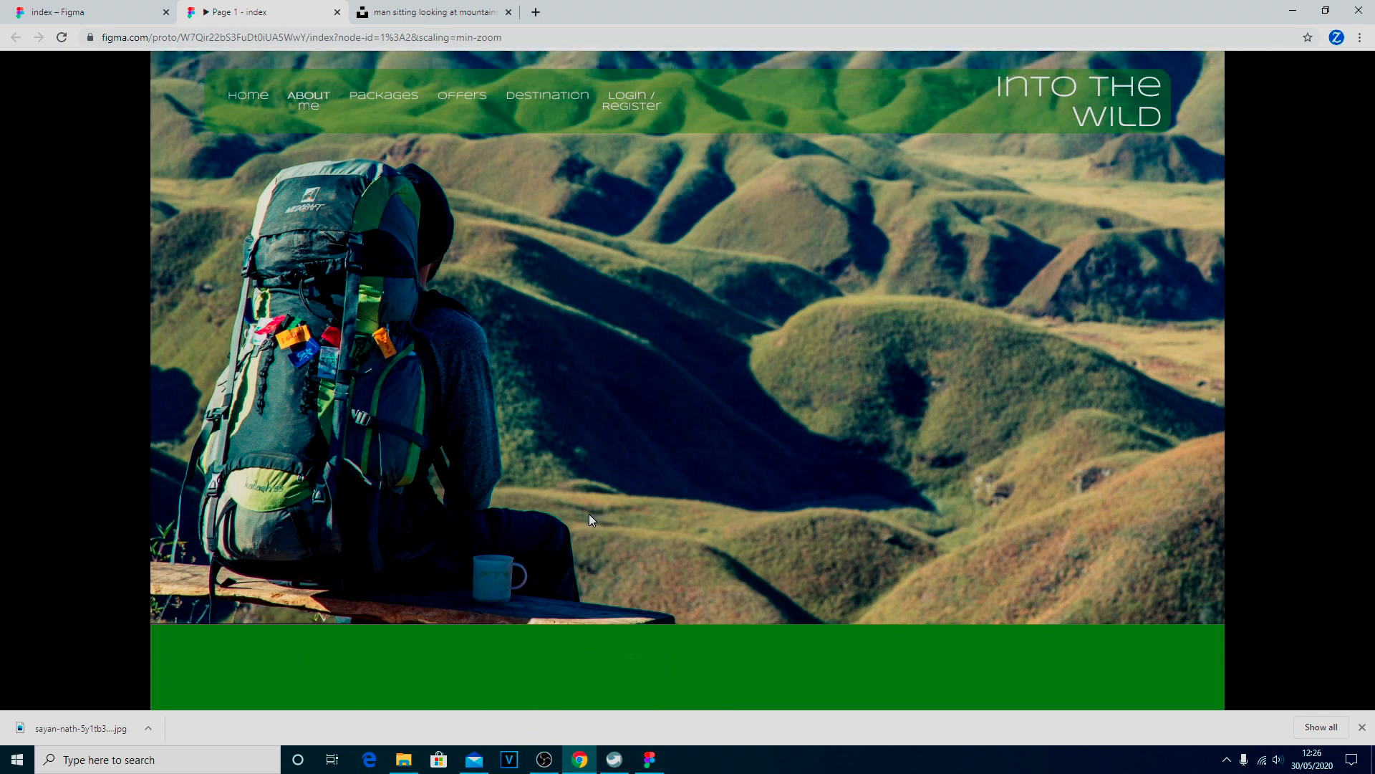
{"action": "mouse_move", "coordinate": [583, 689]}
{"action": "left_click", "coordinate": [70, 11]}
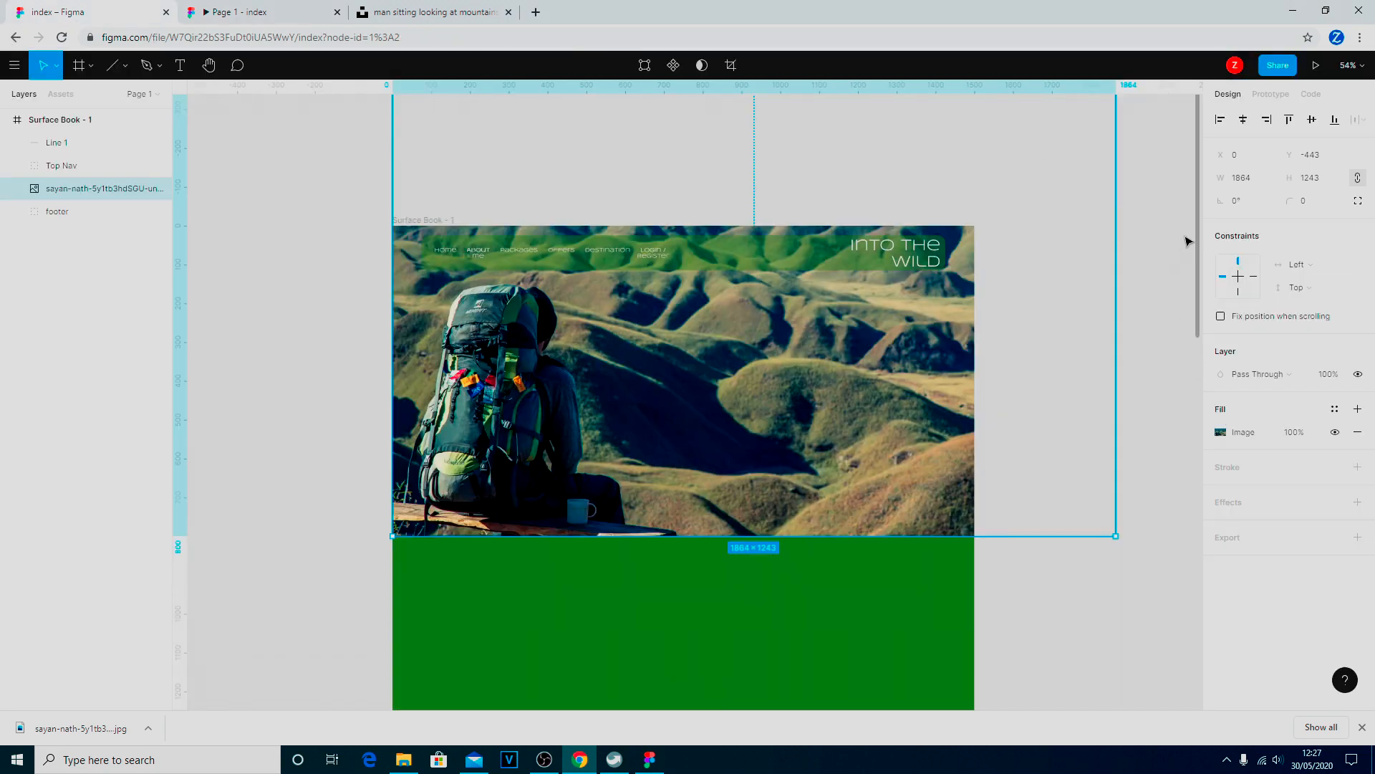
{"action": "scroll", "coordinate": [1040, 262], "scroll_direction": "down", "scroll_amount": 3}
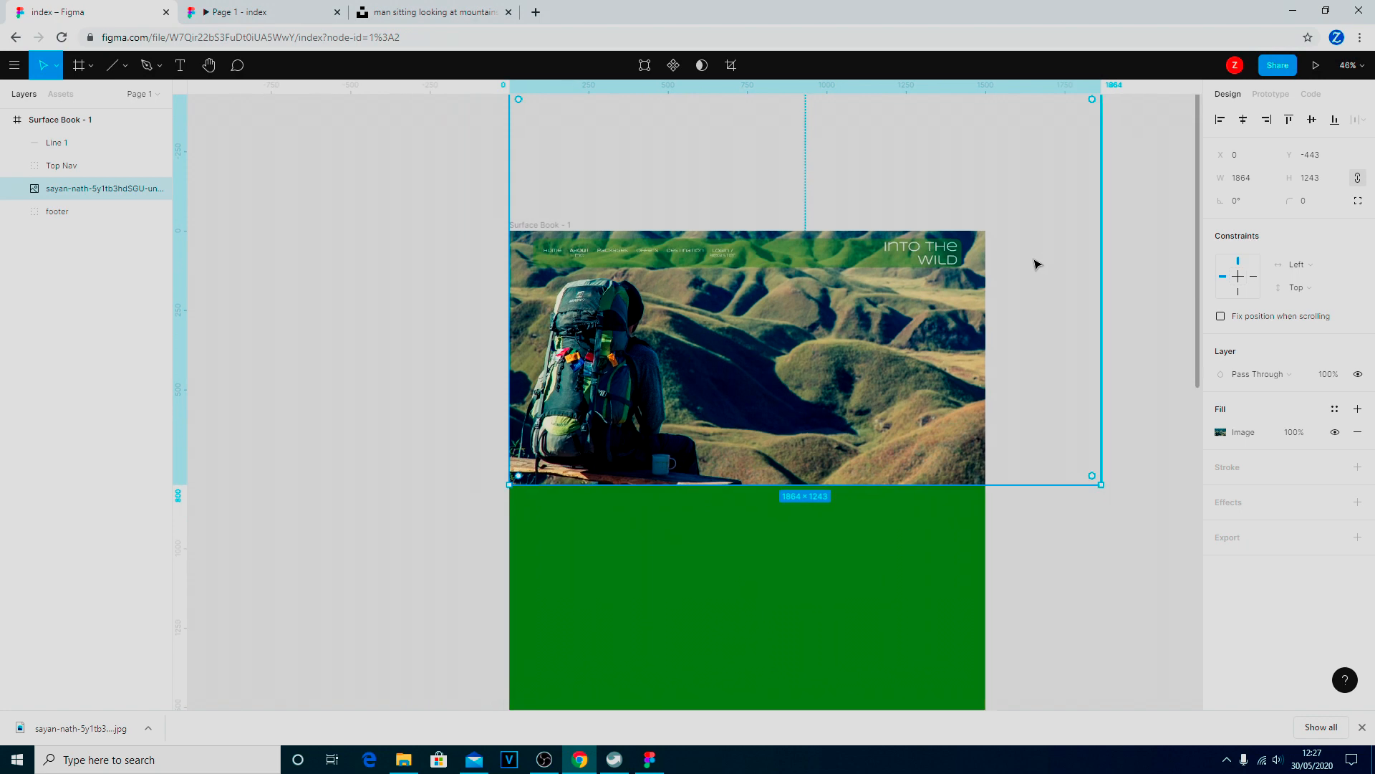
{"action": "scroll", "coordinate": [1037, 264], "scroll_direction": "down", "scroll_amount": 1}
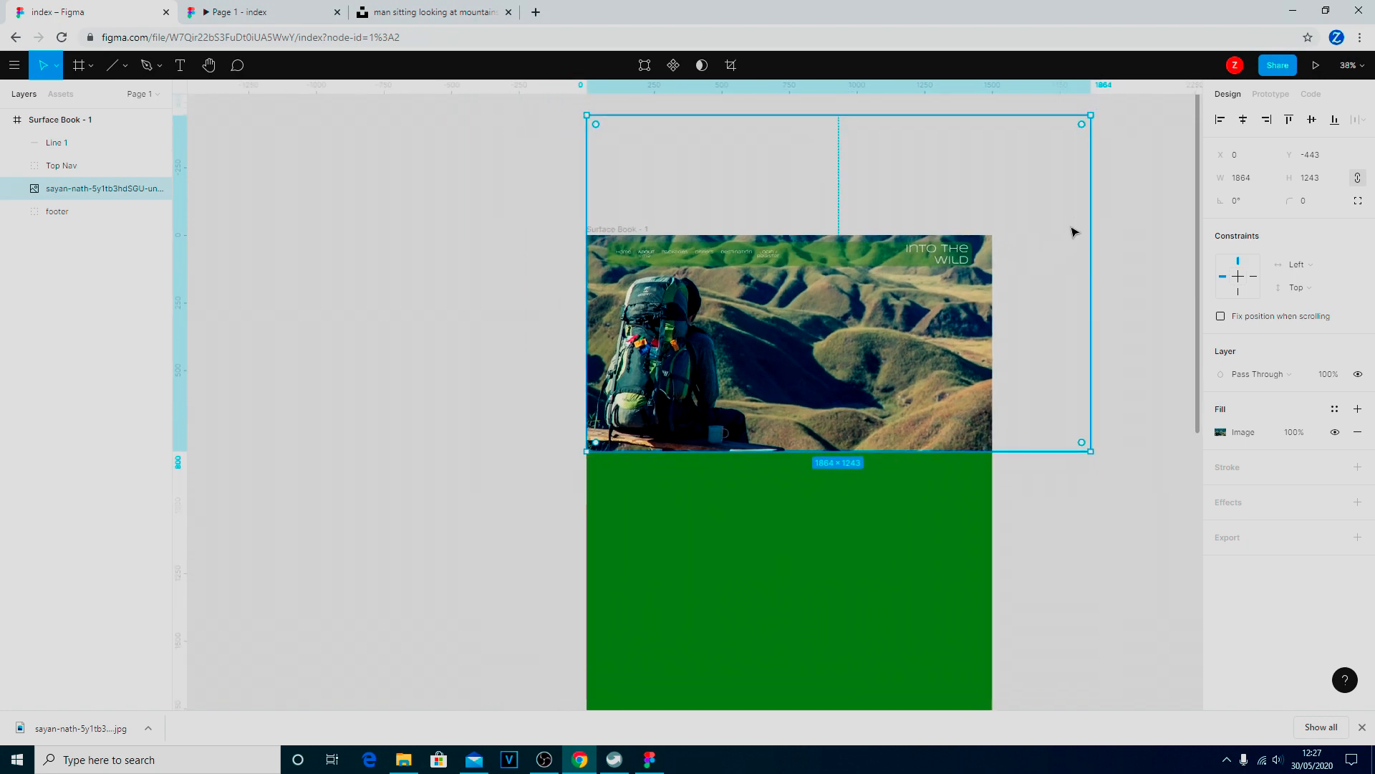
Scale the mountain photo proportionally to 1500 × 1000 to match the frame's width, keeping its lower-left corner fixed.
{"action": "left_click_drag", "start_coordinate": [1091, 114], "coordinate": [995, 227]}
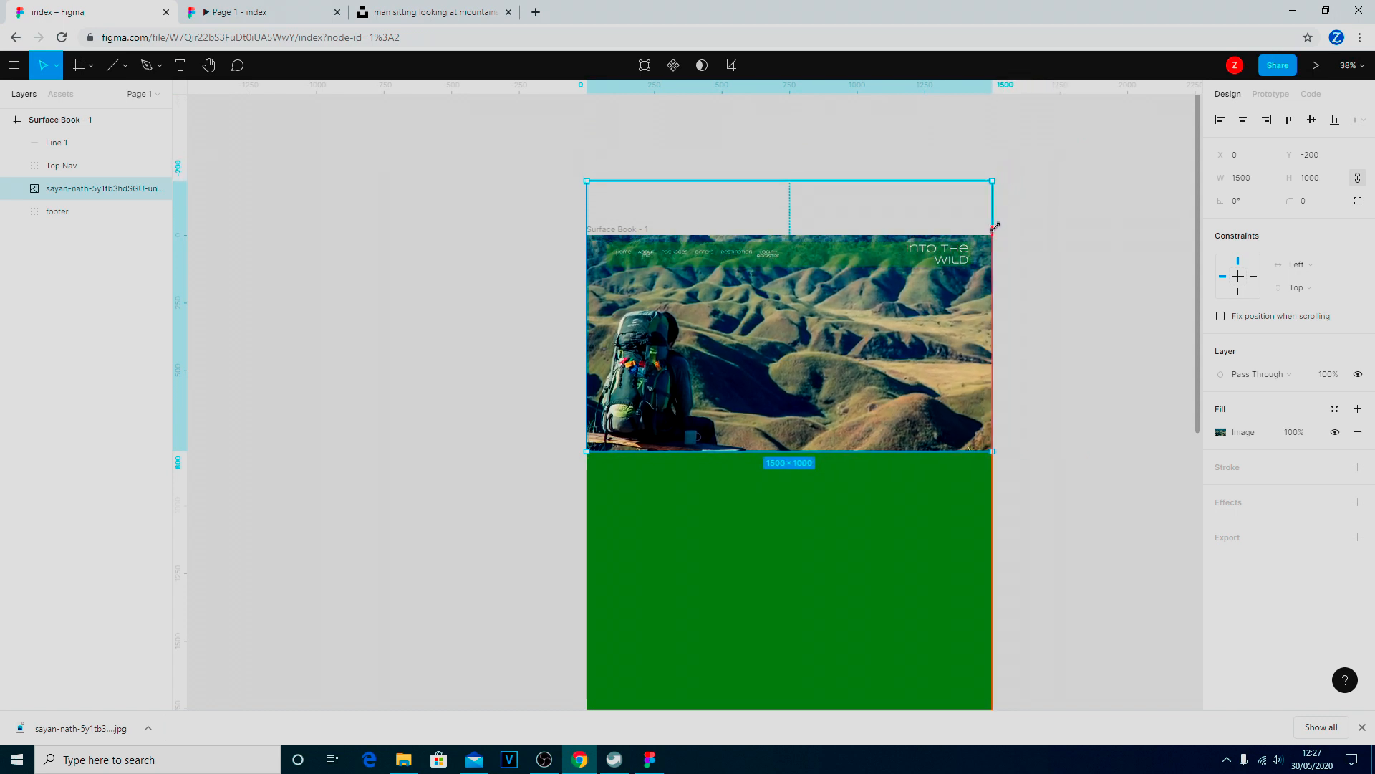
{"action": "left_click_drag", "start_coordinate": [995, 227], "coordinate": [995, 227]}
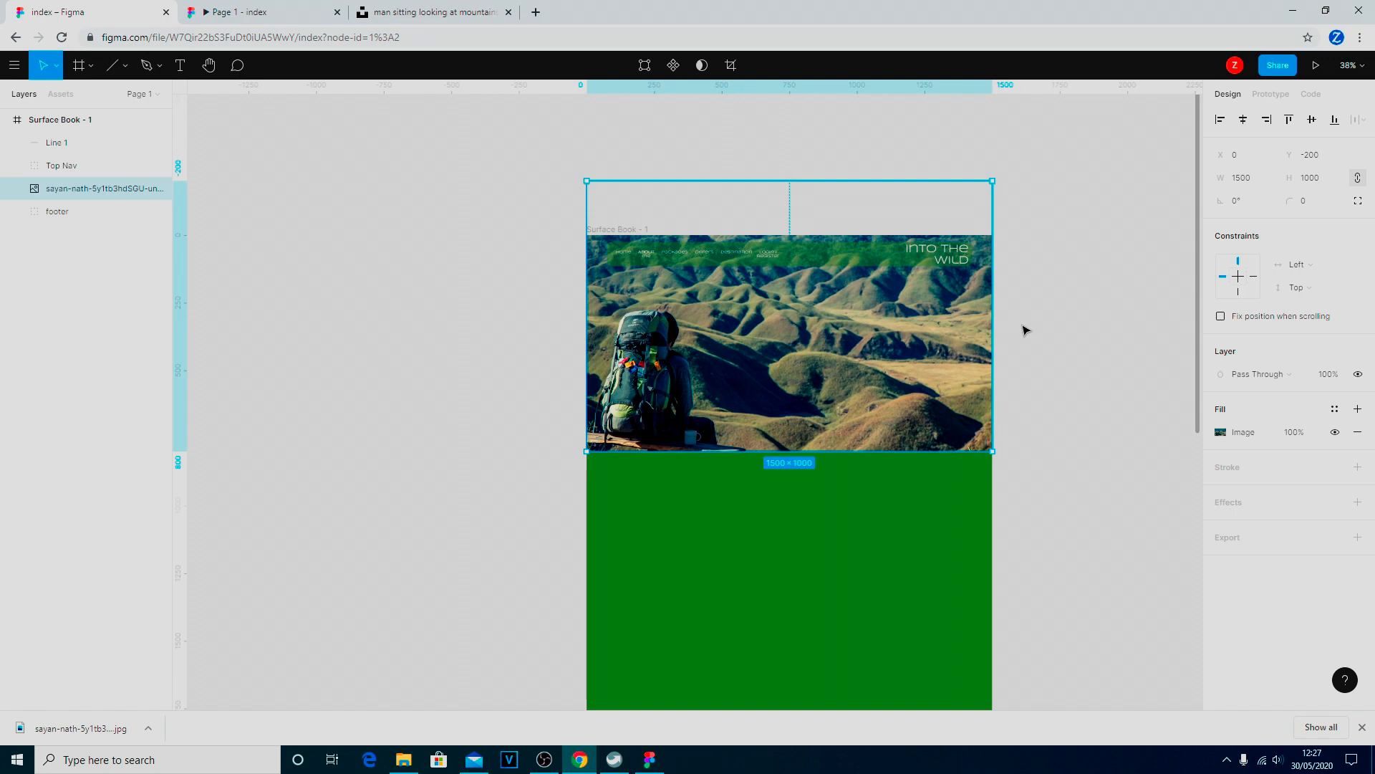
Check the resized photo in the prototype preview, compare it with the finished reference prototype, and return to the design.
{"action": "left_click", "coordinate": [235, 12]}
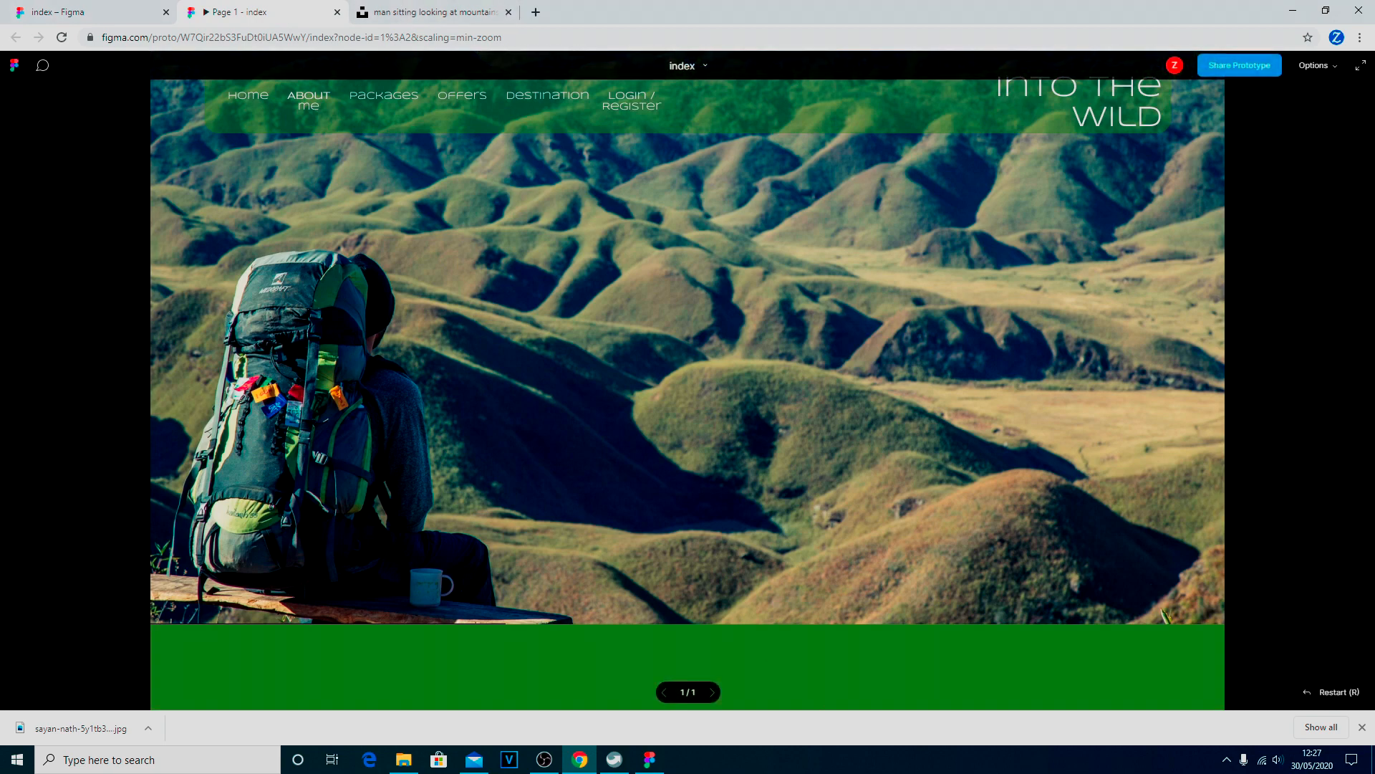
{"action": "key", "text": "alt+Tab"}
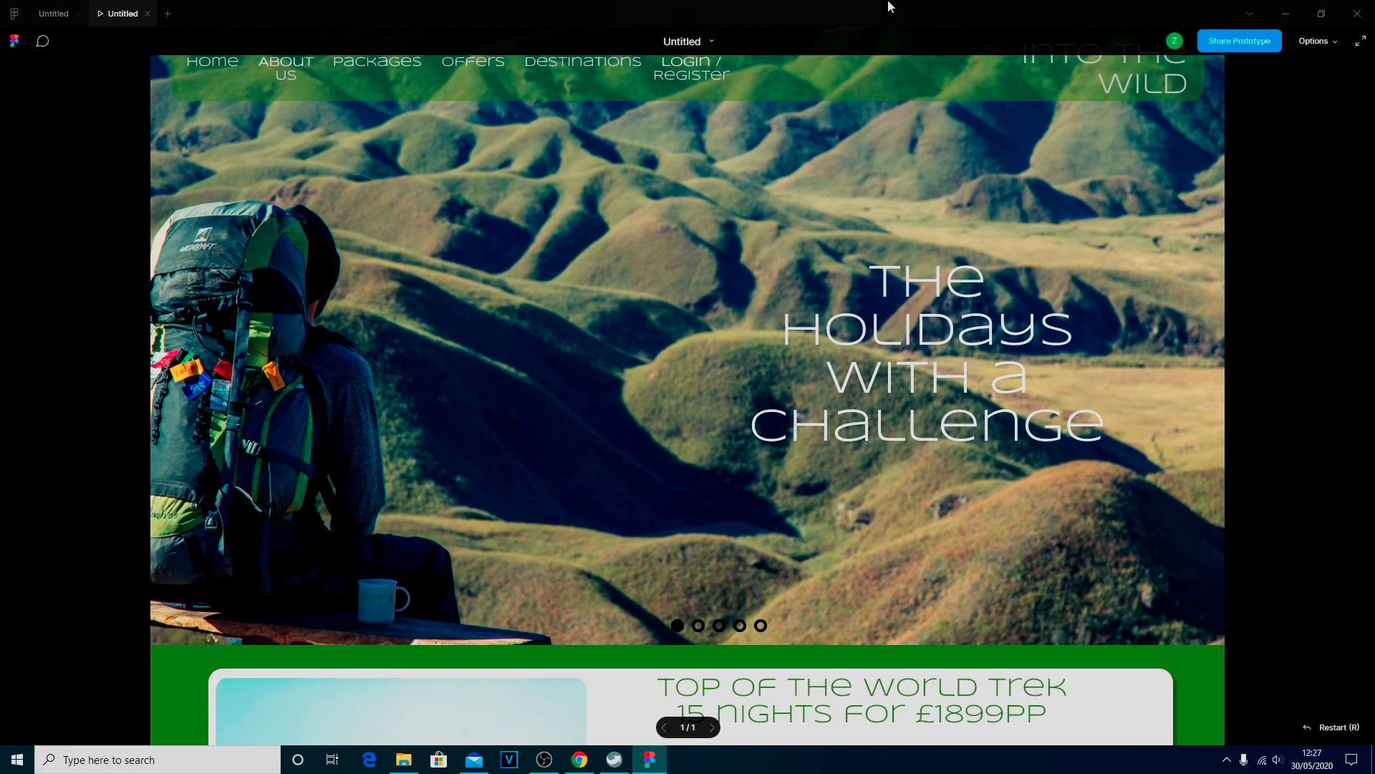
{"action": "key", "text": "alt+Tab"}
{"action": "key", "text": "alt+Tab"}
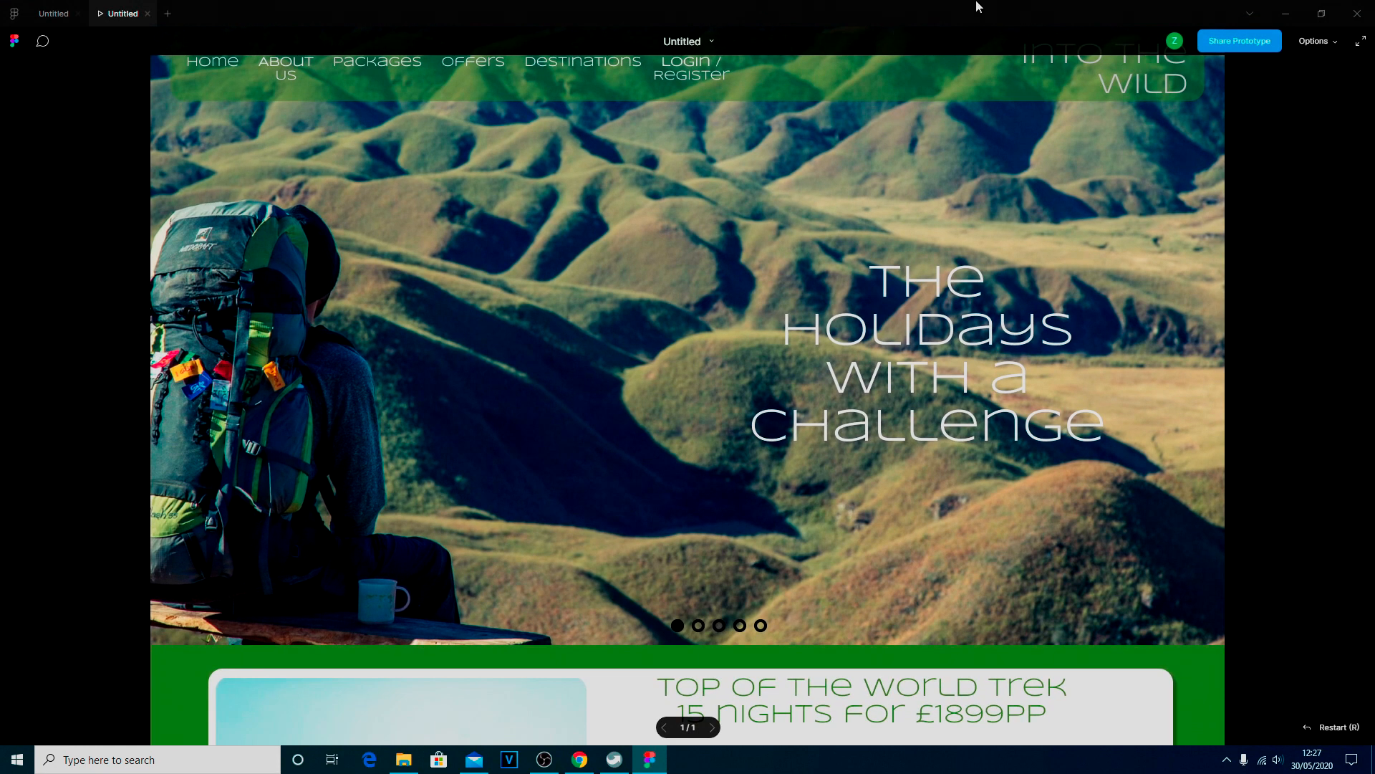
{"action": "left_click_drag", "start_coordinate": [978, 8], "coordinate": [0, 322]}
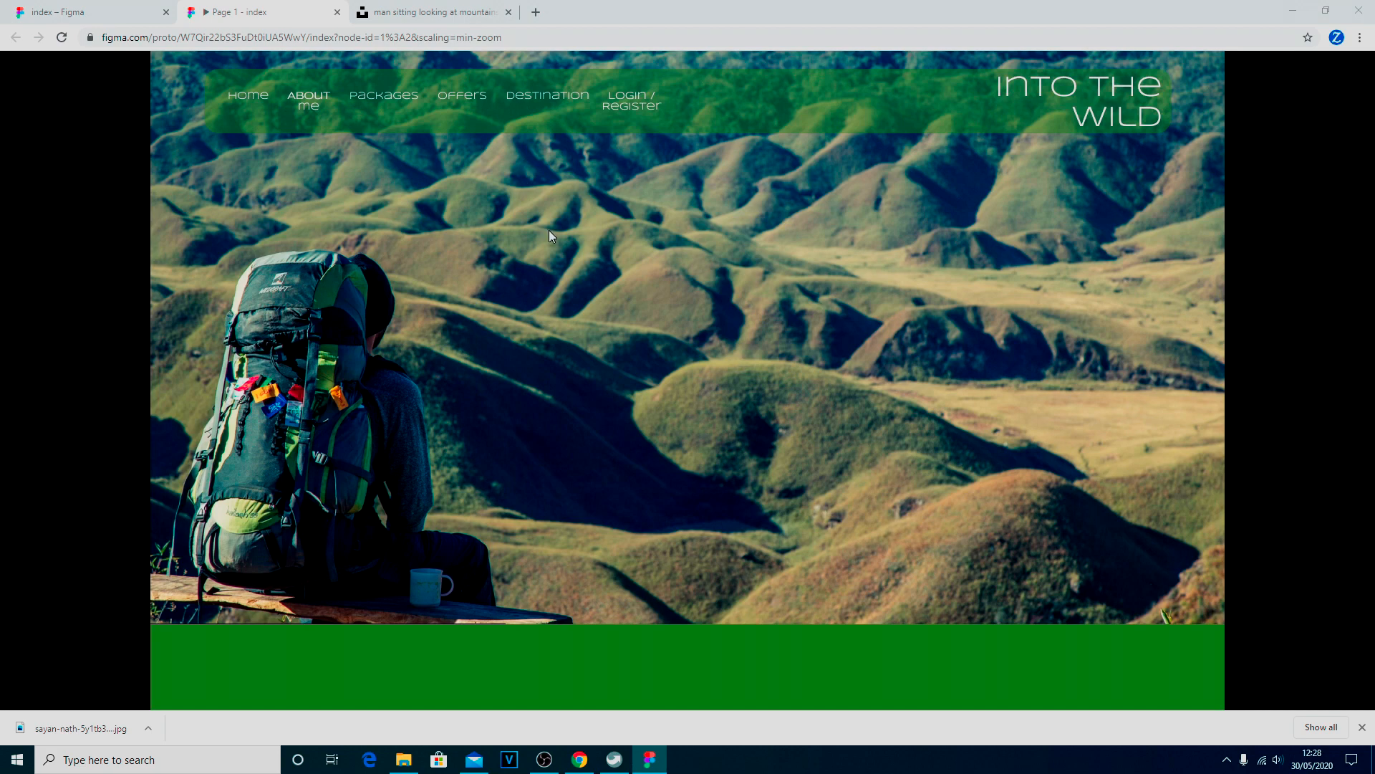
{"action": "left_click", "coordinate": [102, 10]}
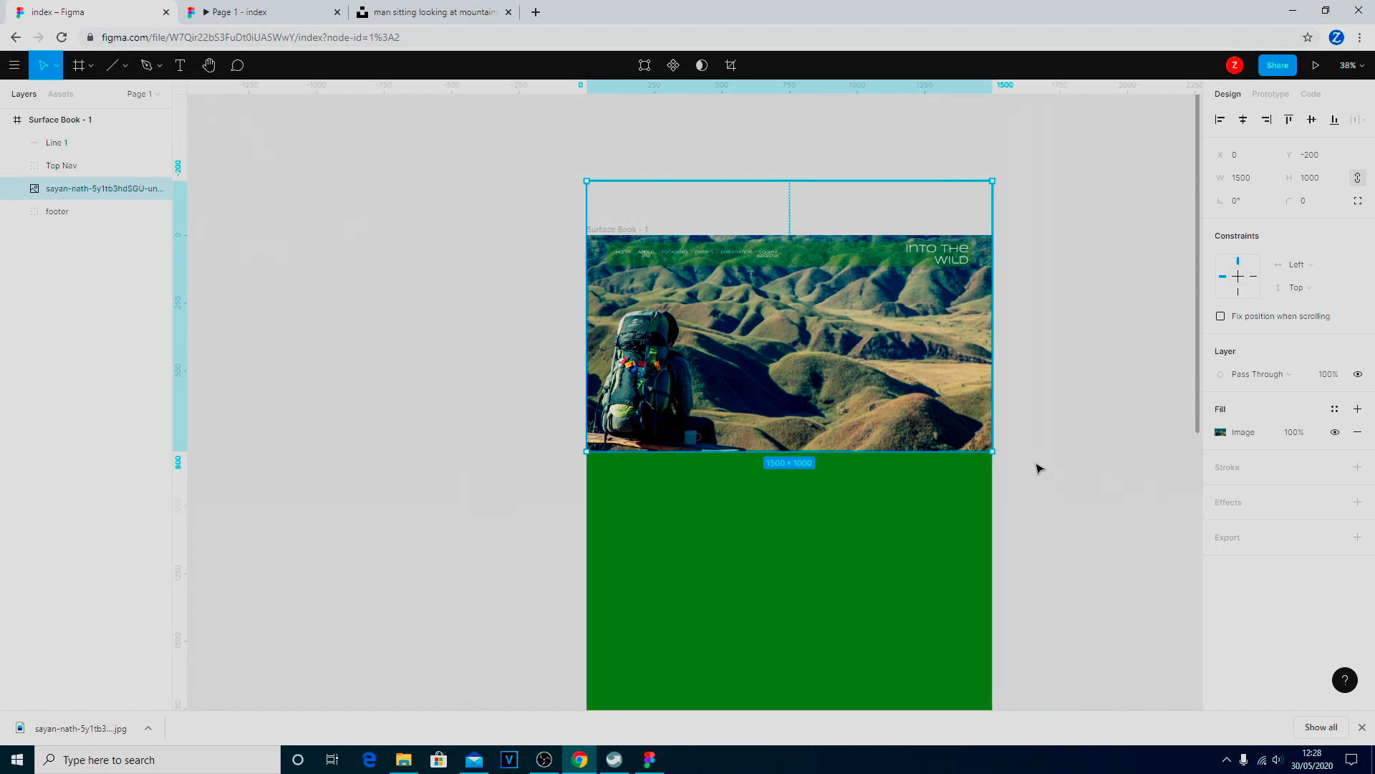
Draw a text box about 533 × 399 over the hills beside the hiker, at about X 692, Y 239.
{"action": "scroll", "coordinate": [1053, 469], "scroll_direction": "up", "scroll_amount": 2}
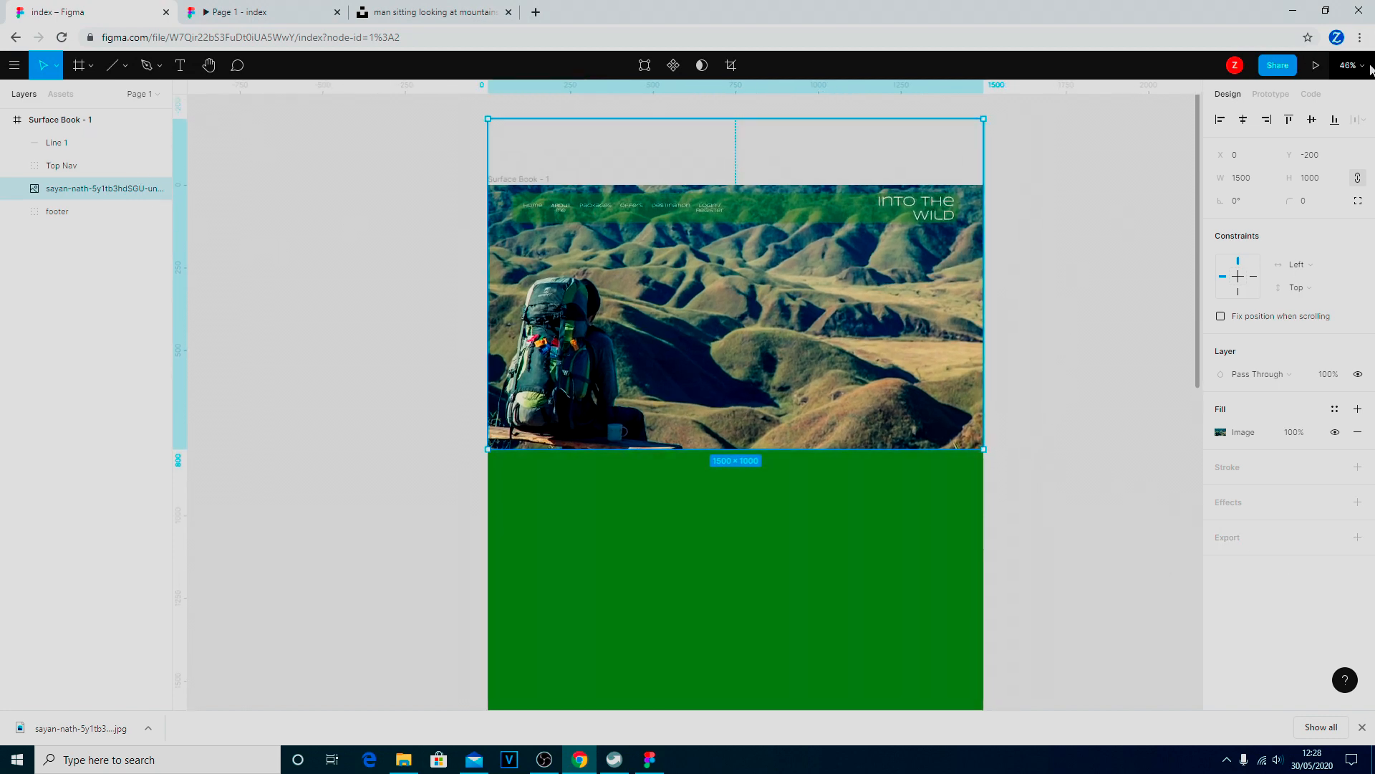
{"action": "left_click", "coordinate": [1348, 65]}
{"action": "left_click", "coordinate": [1315, 165]}
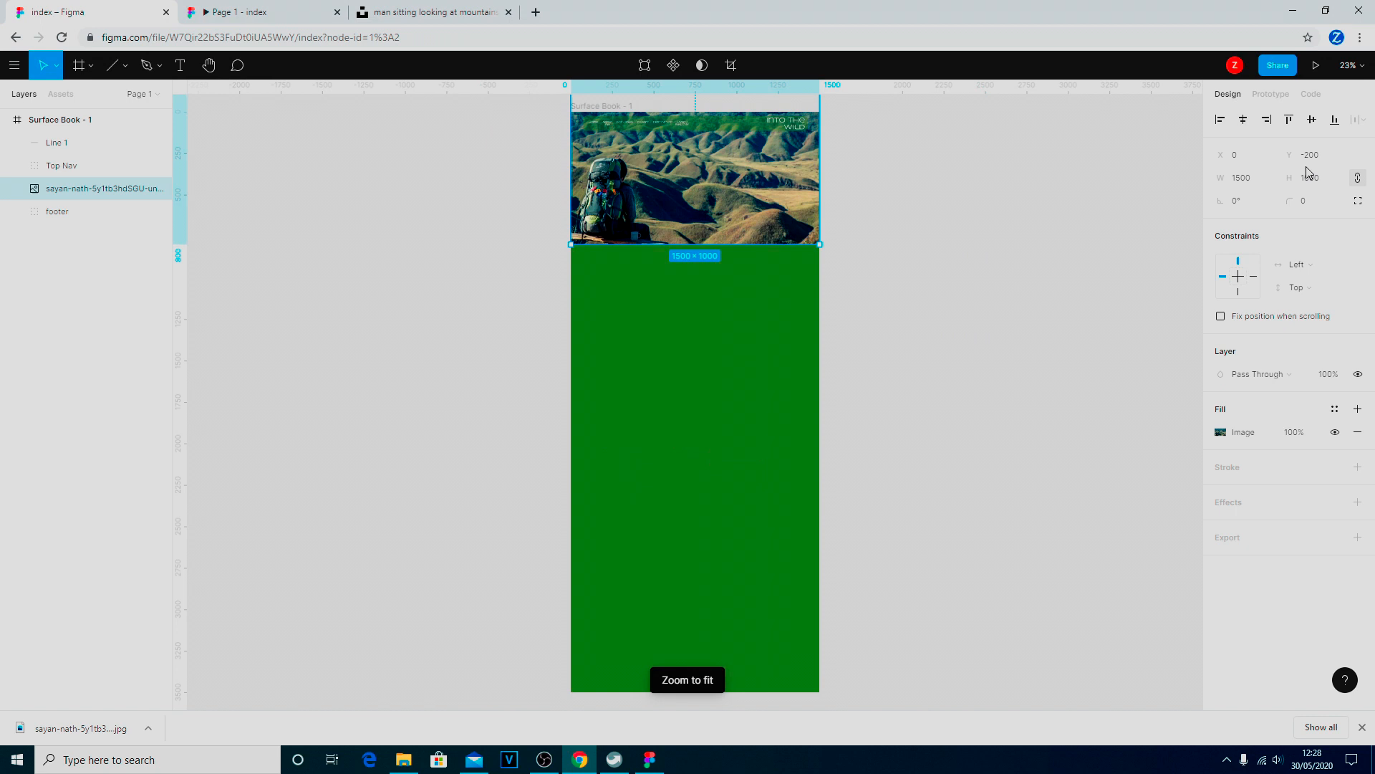
{"action": "left_click", "coordinate": [1351, 66]}
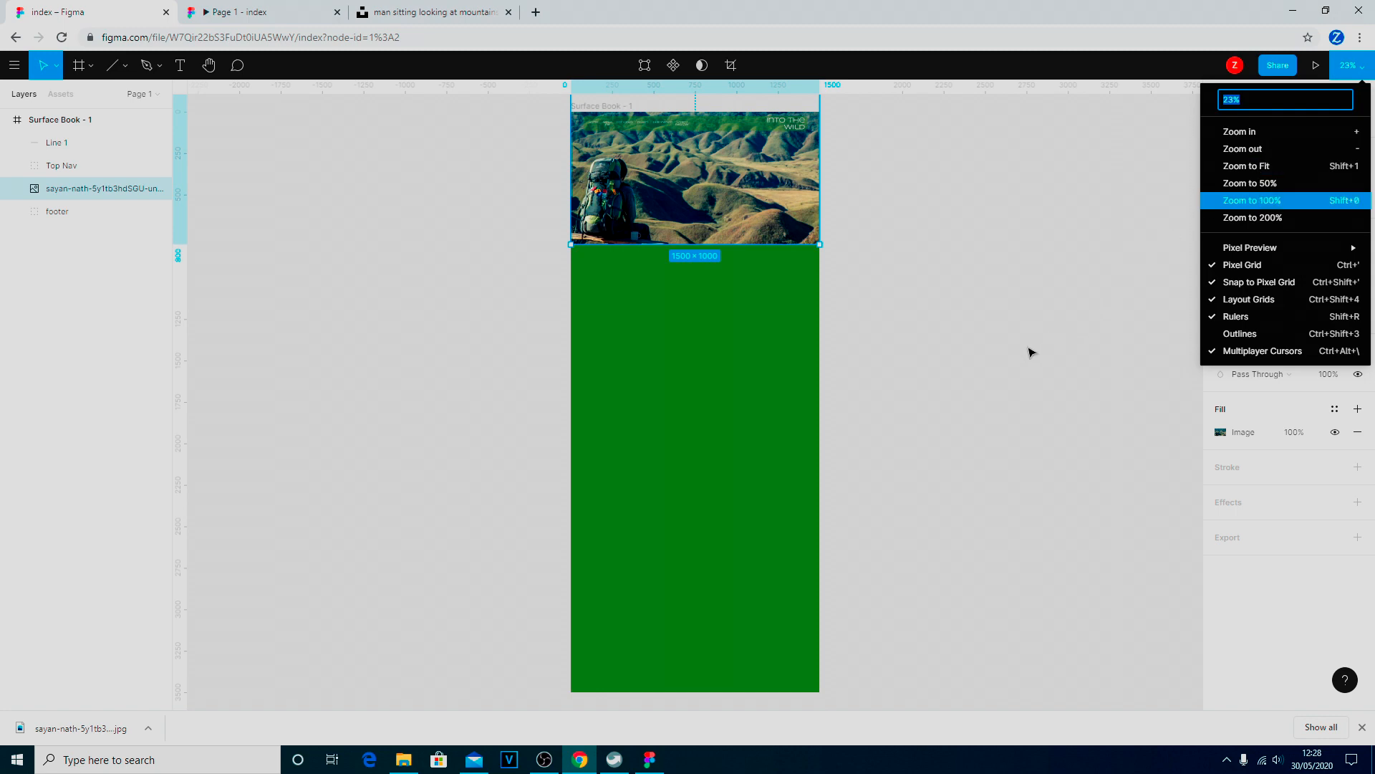
{"action": "left_click", "coordinate": [1024, 347]}
{"action": "scroll", "coordinate": [891, 266], "scroll_direction": "up", "scroll_amount": 3}
{"action": "scroll", "coordinate": [718, 341], "scroll_direction": "up", "scroll_amount": 6}
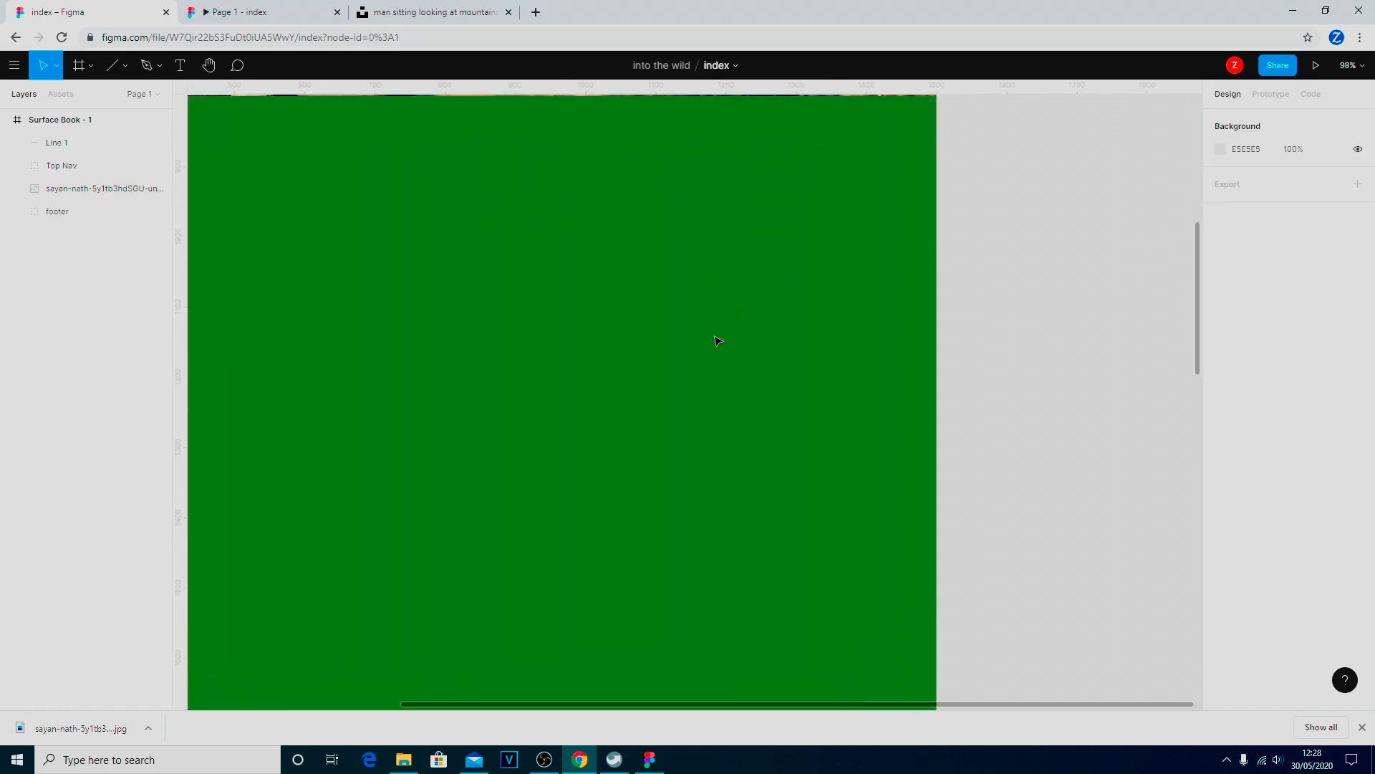
{"action": "left_click_drag", "start_coordinate": [742, 706], "coordinate": [505, 709]}
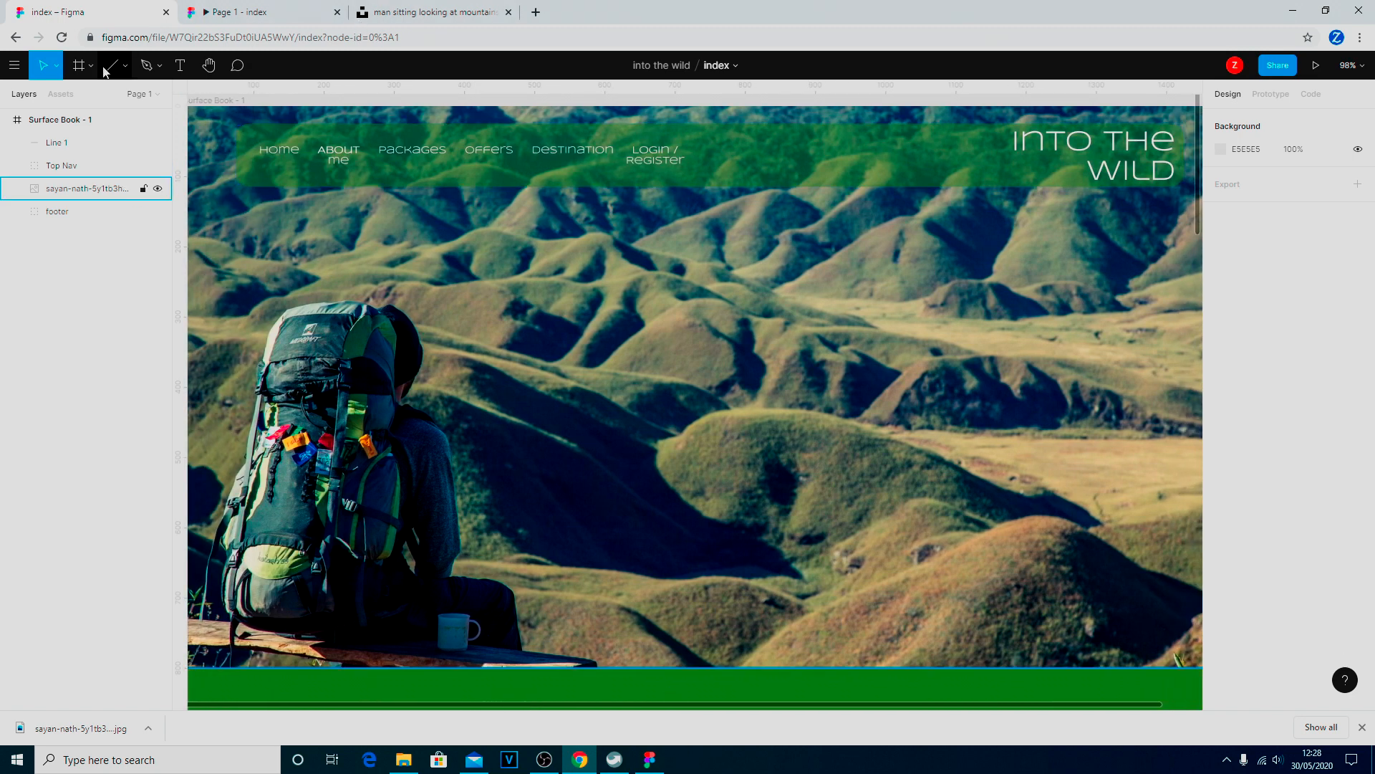
{"action": "left_click", "coordinate": [179, 65]}
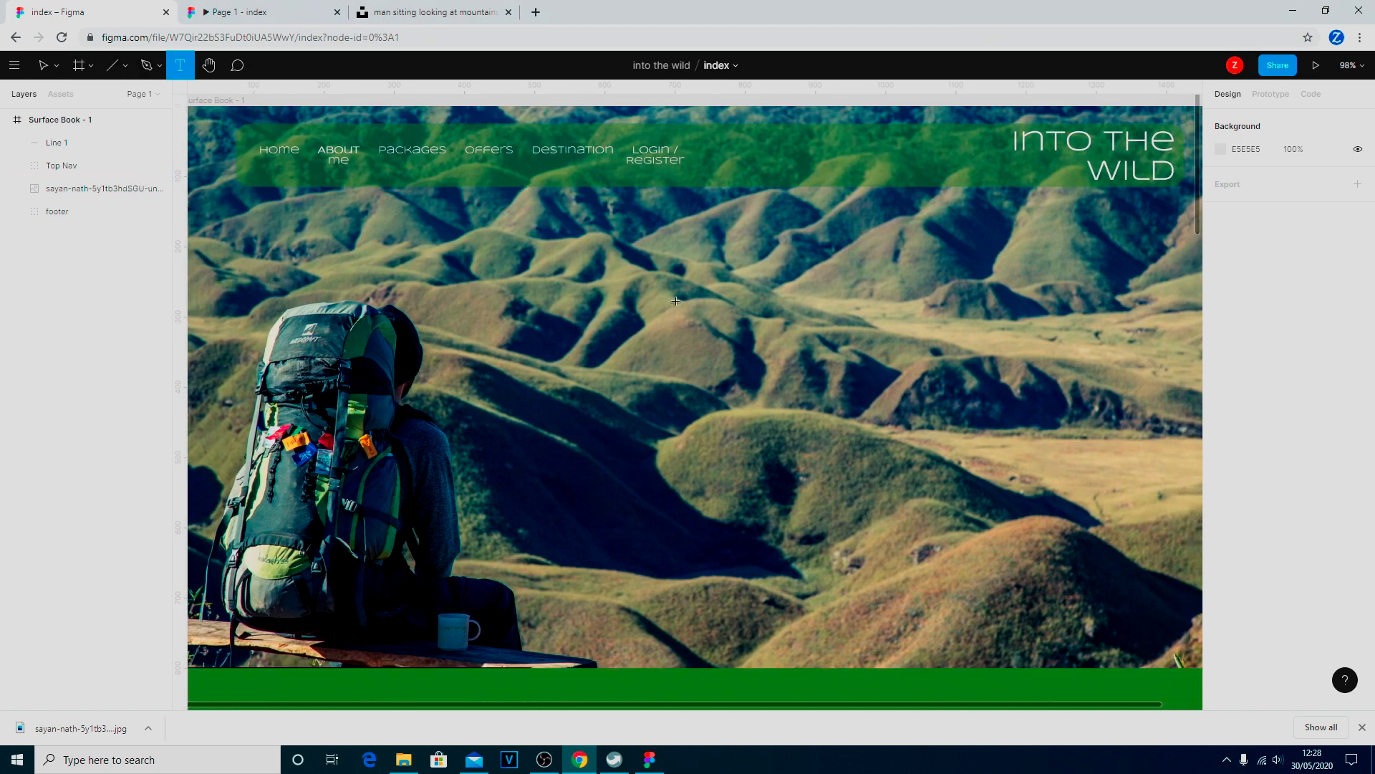
{"action": "left_click_drag", "start_coordinate": [669, 273], "coordinate": [1044, 554]}
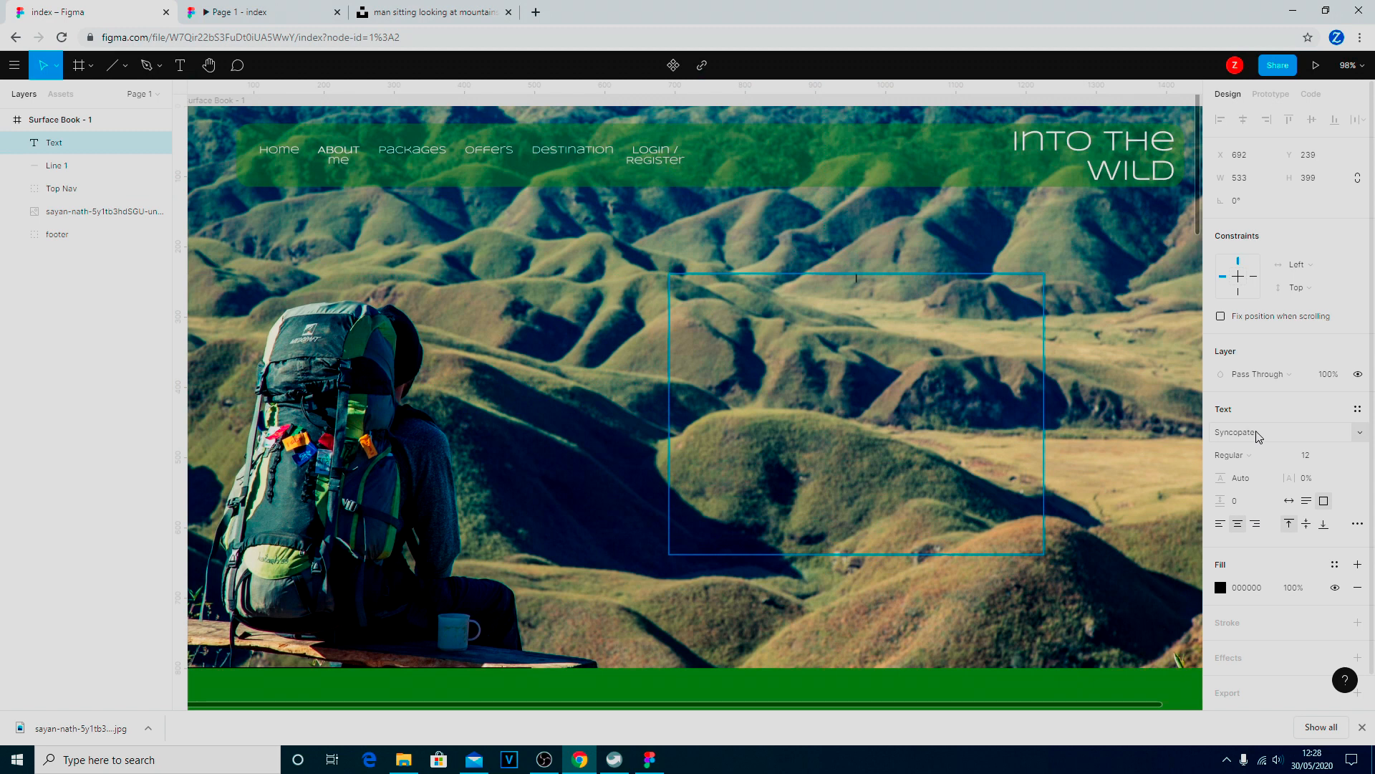
Set the new text box's font size to 64 and its fill to white FFFFFF.
{"action": "left_click", "coordinate": [1345, 463]}
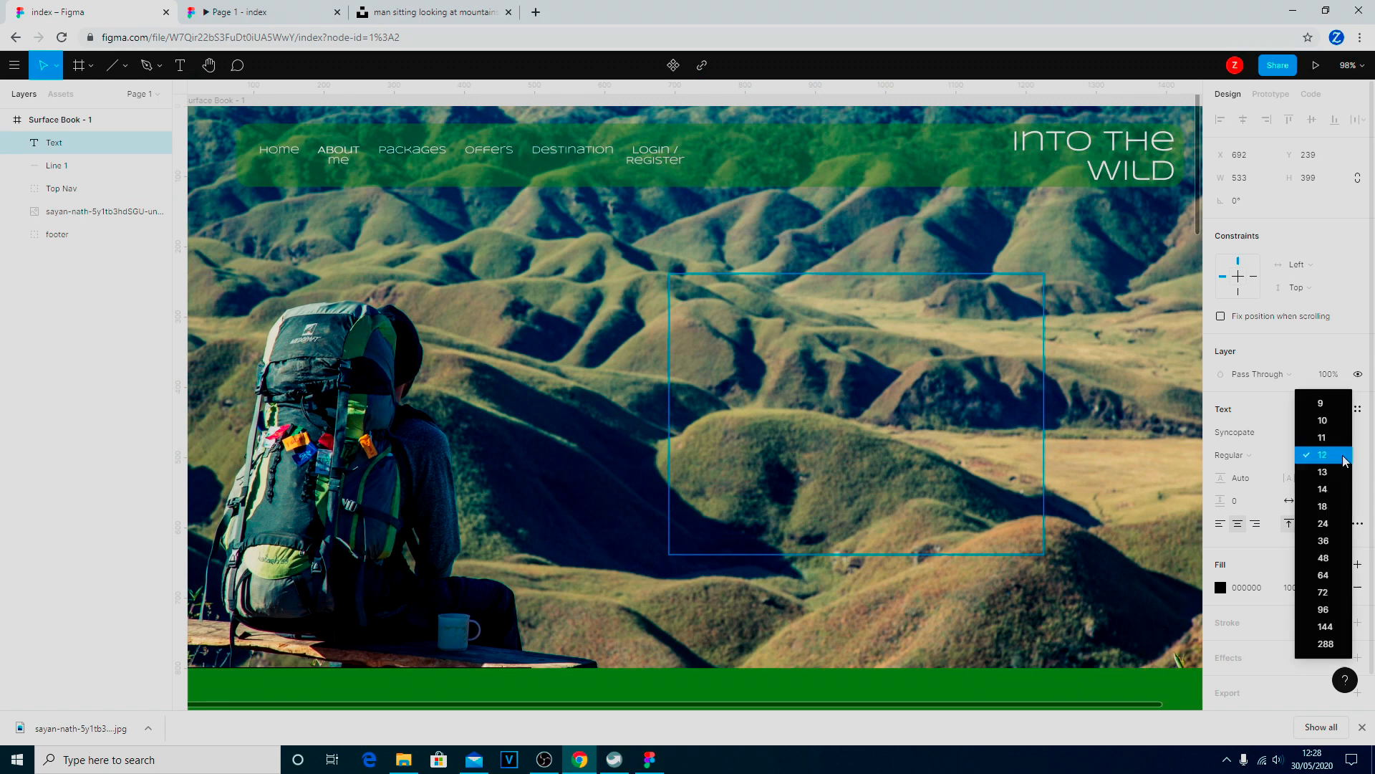
{"action": "left_click", "coordinate": [1325, 576]}
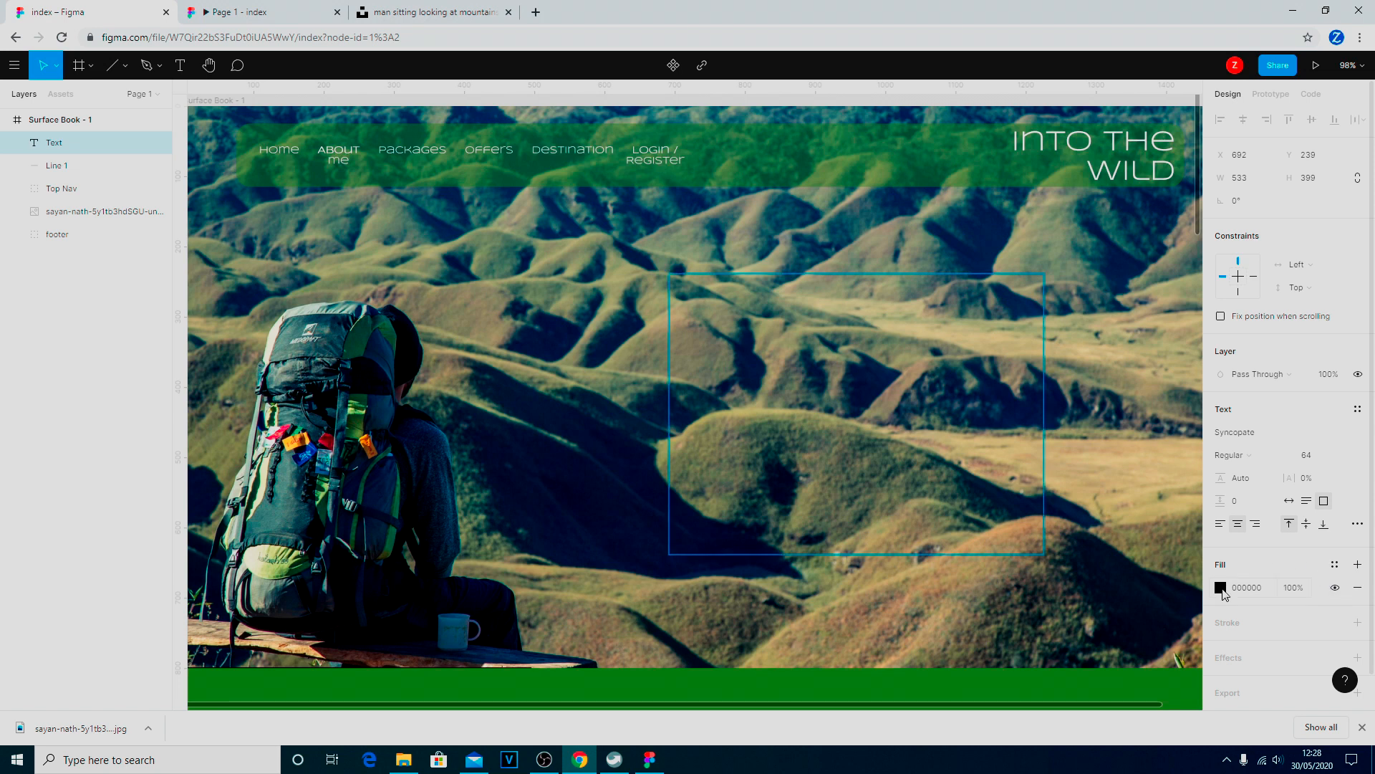
{"action": "left_click", "coordinate": [1221, 588]}
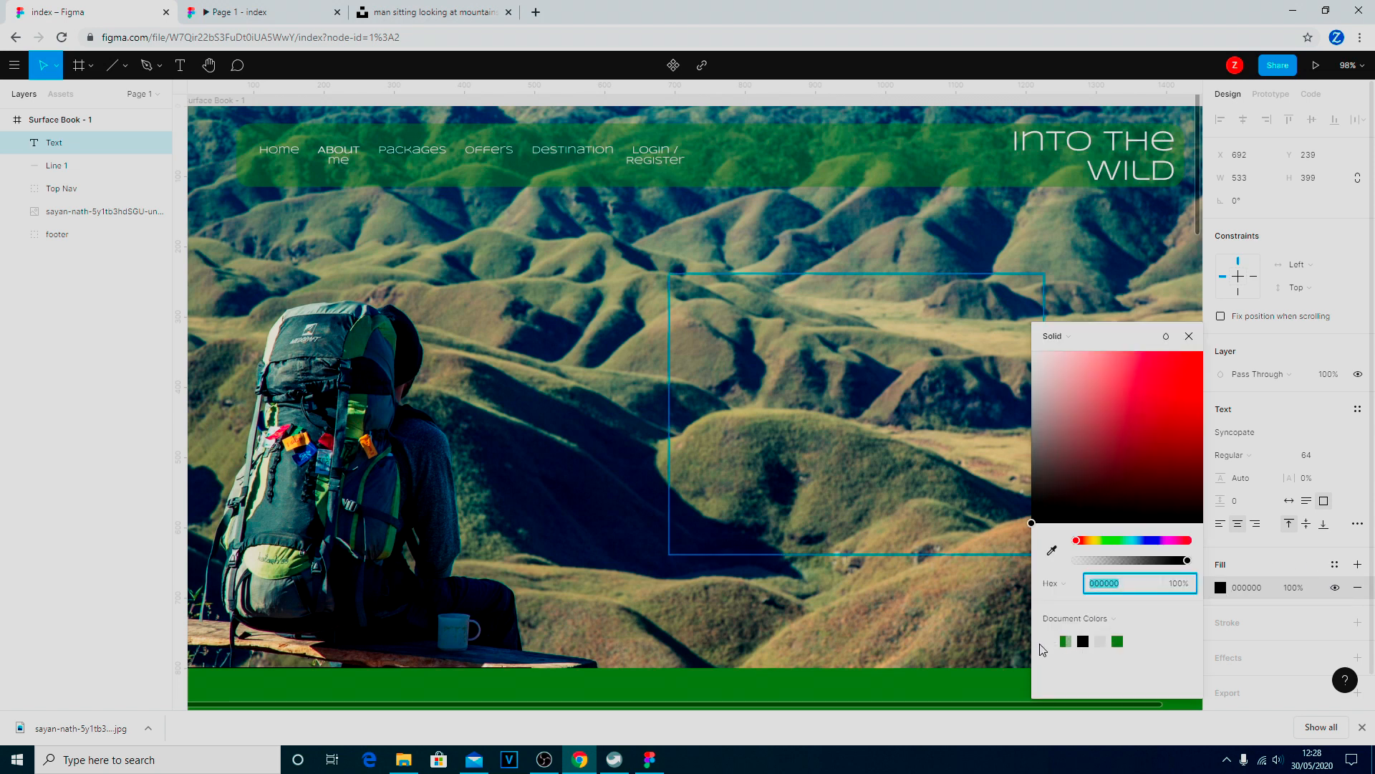
{"action": "left_click", "coordinate": [1057, 639]}
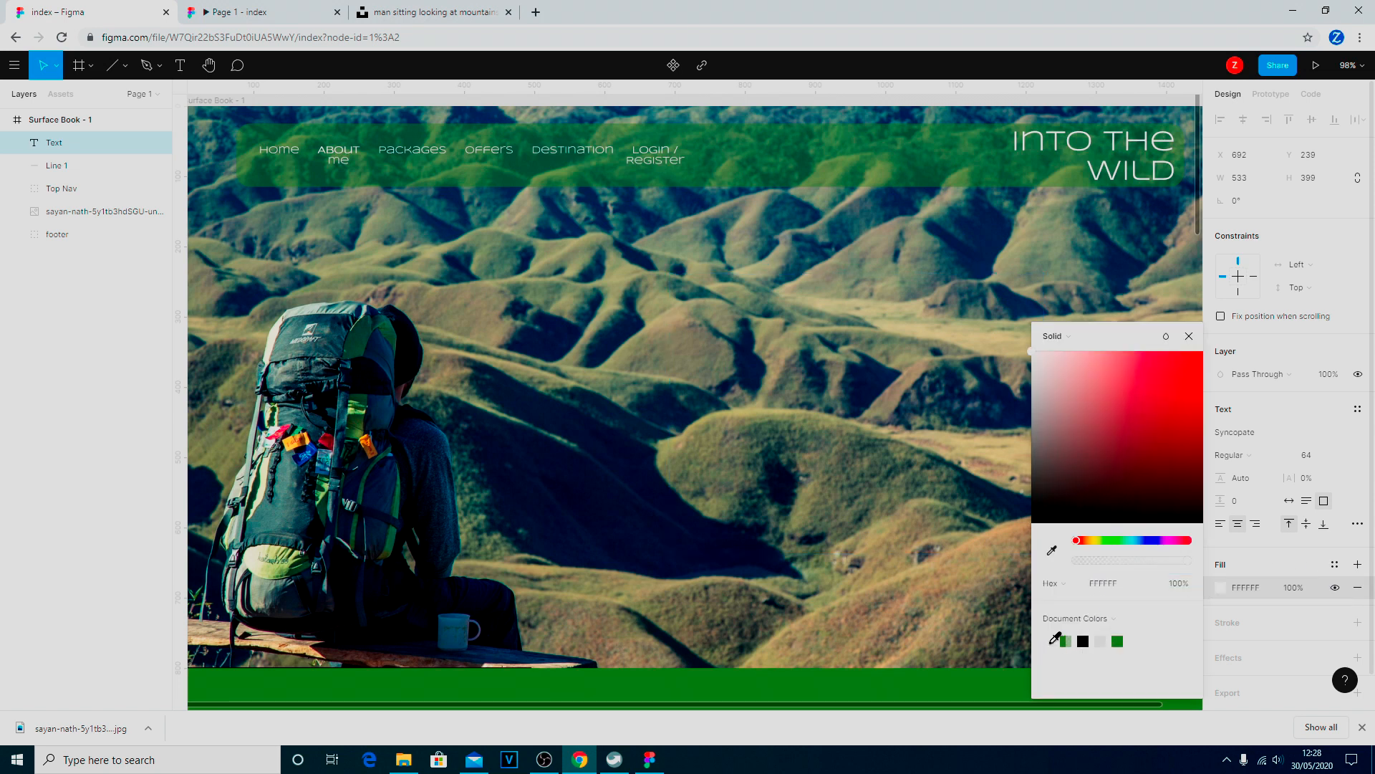
{"action": "left_click", "coordinate": [1239, 525]}
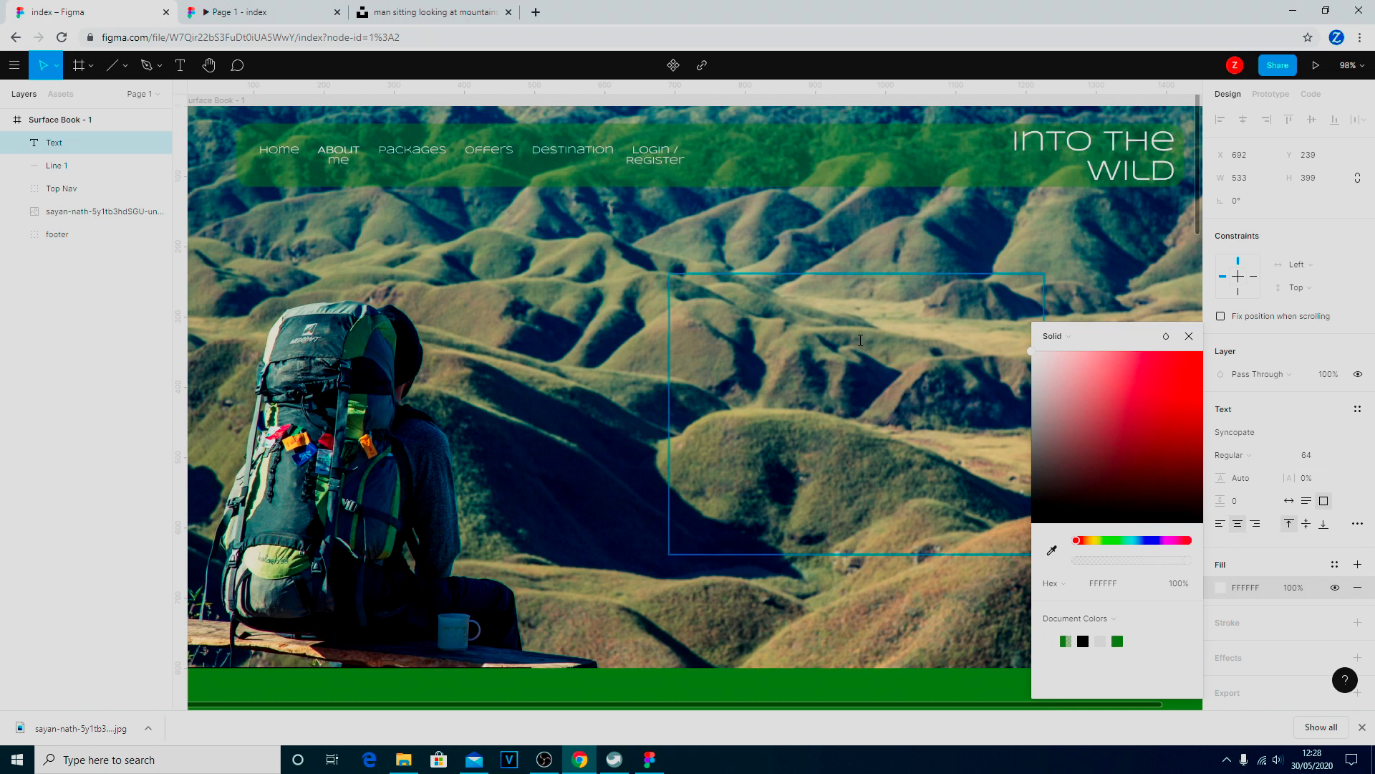
{"action": "left_click", "coordinate": [1189, 337]}
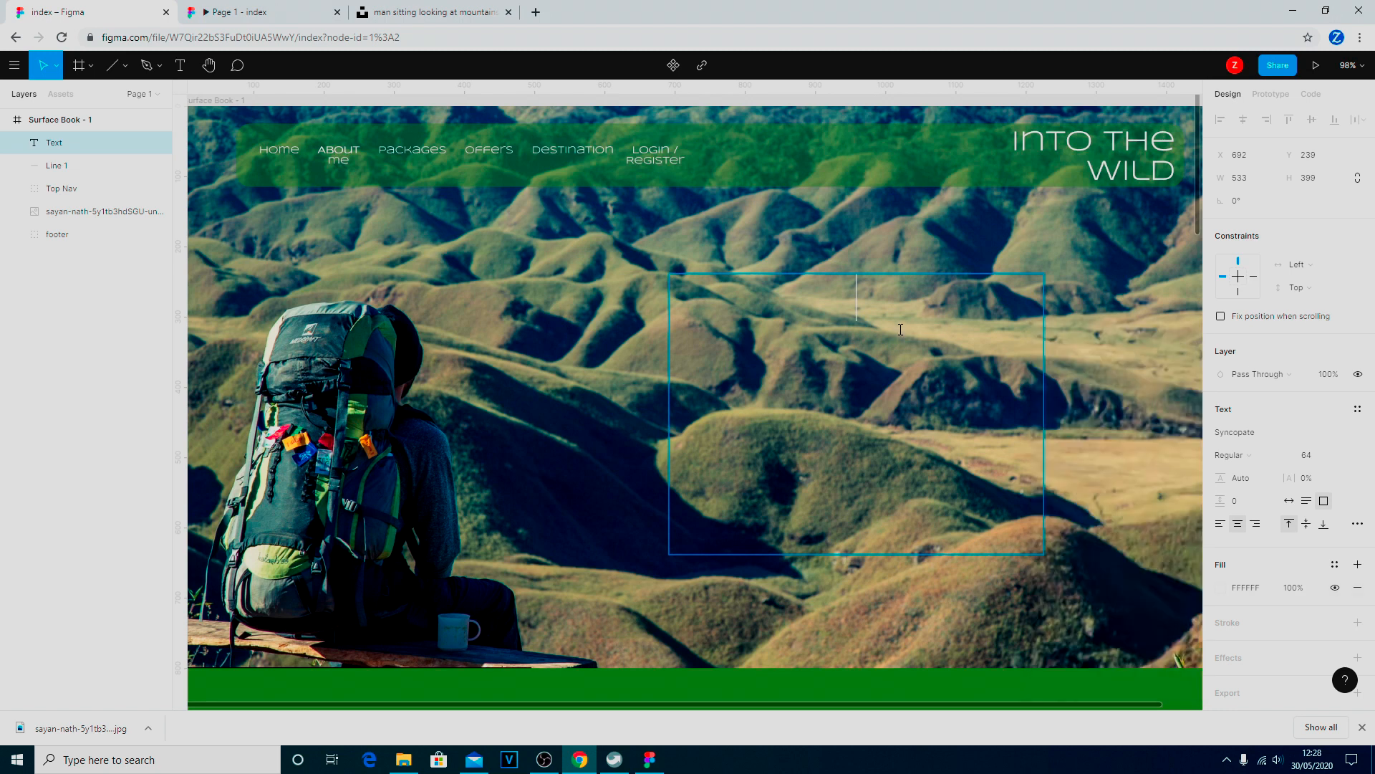
Enter the heading "The Holidays With a Challenge" and set its box to auto height.
{"action": "type", "text": "The "}
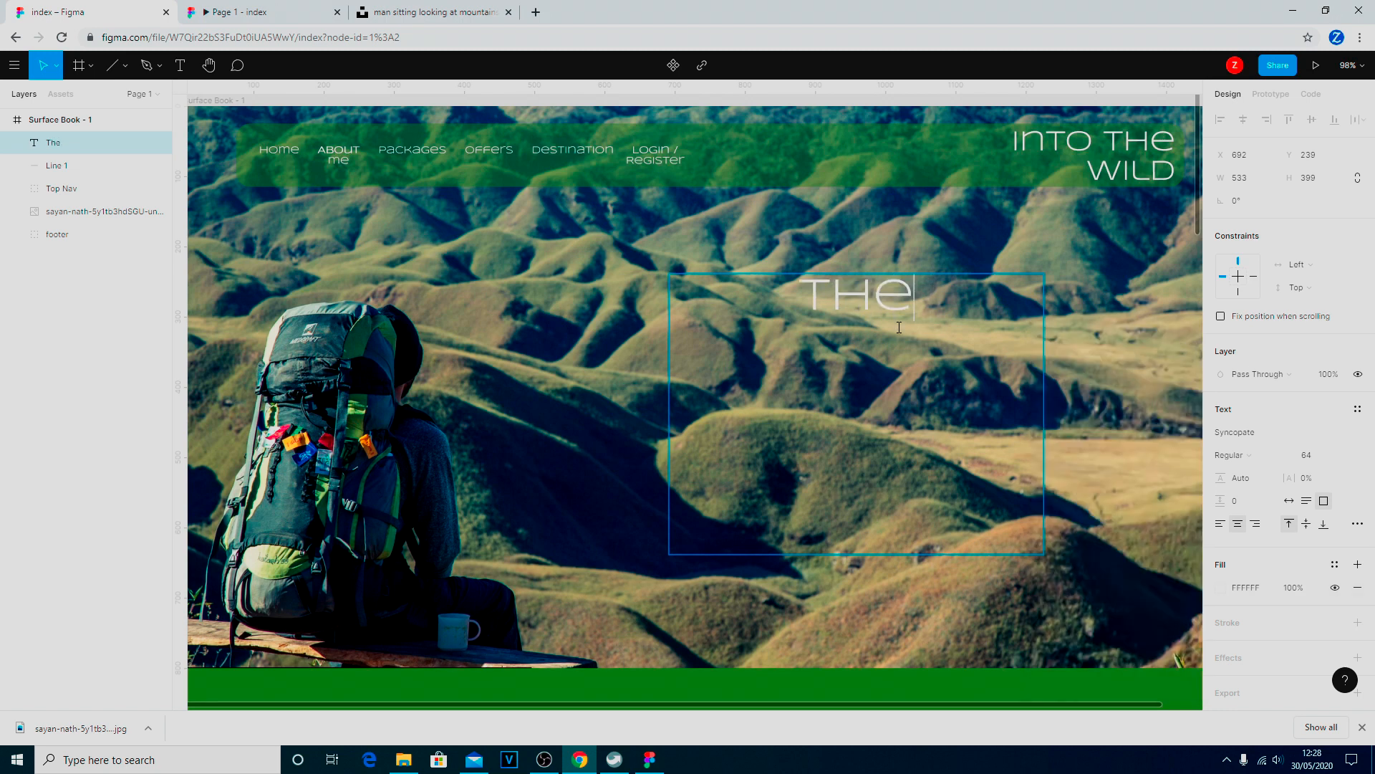
{"action": "type", "text": "Holidays"}
{"action": "key", "text": "Return"}
{"action": "type", "text": "With a "}
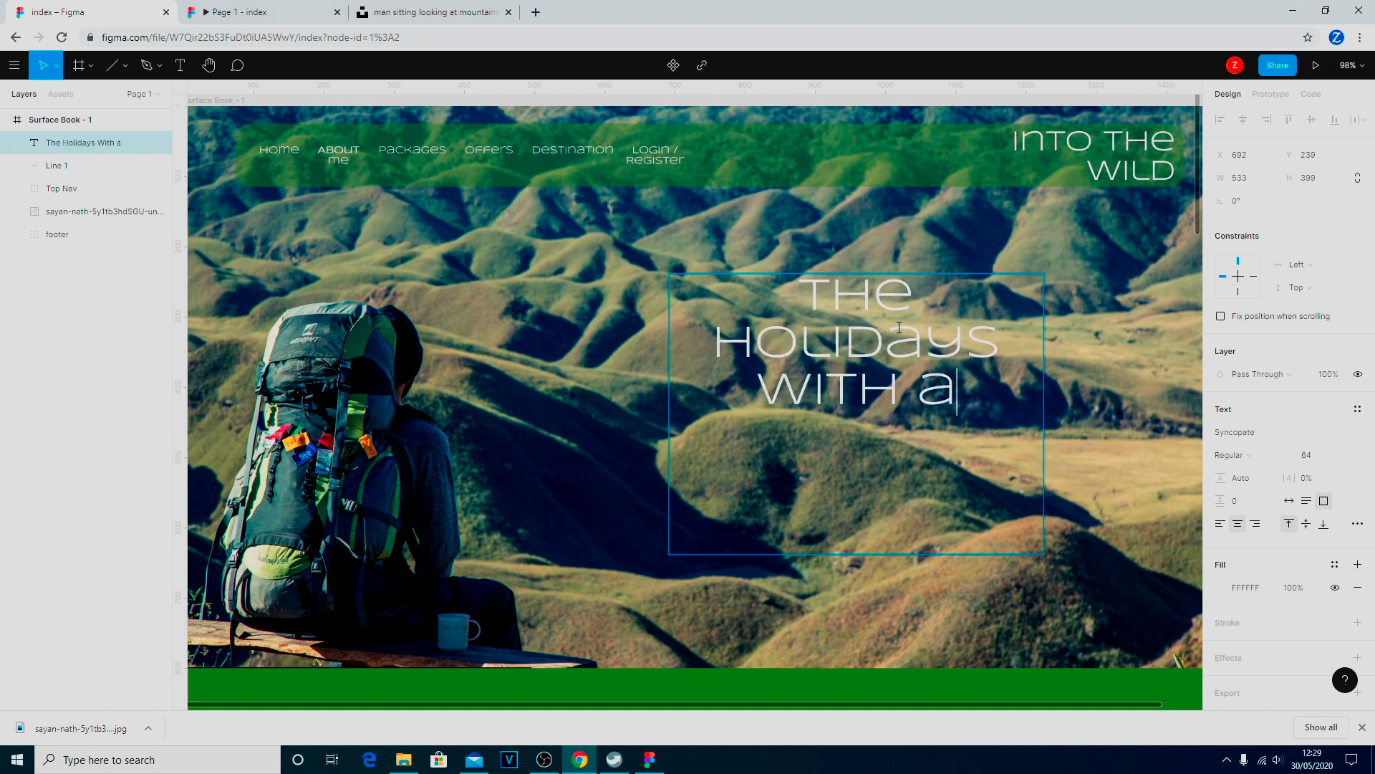
{"action": "type", "text": "Challenge"}
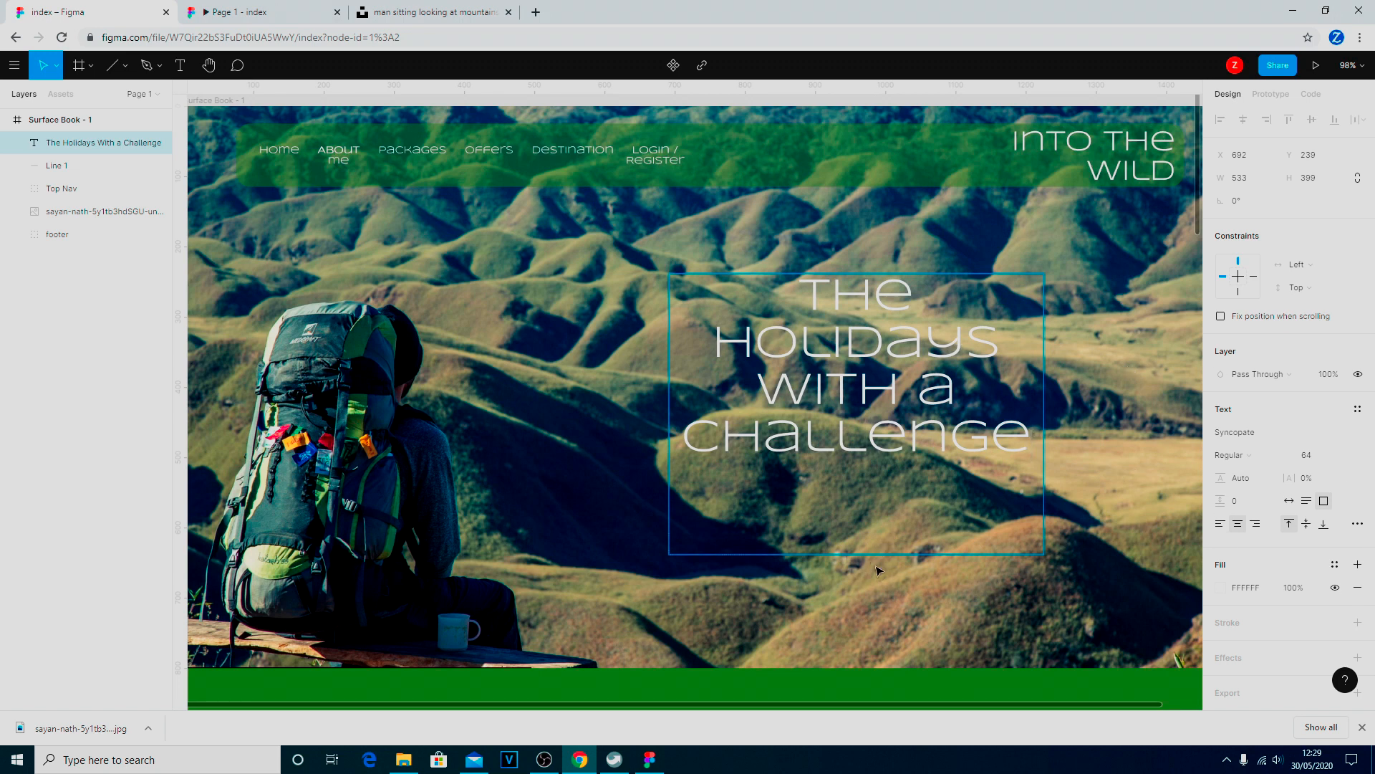
{"action": "left_click", "coordinate": [1307, 500]}
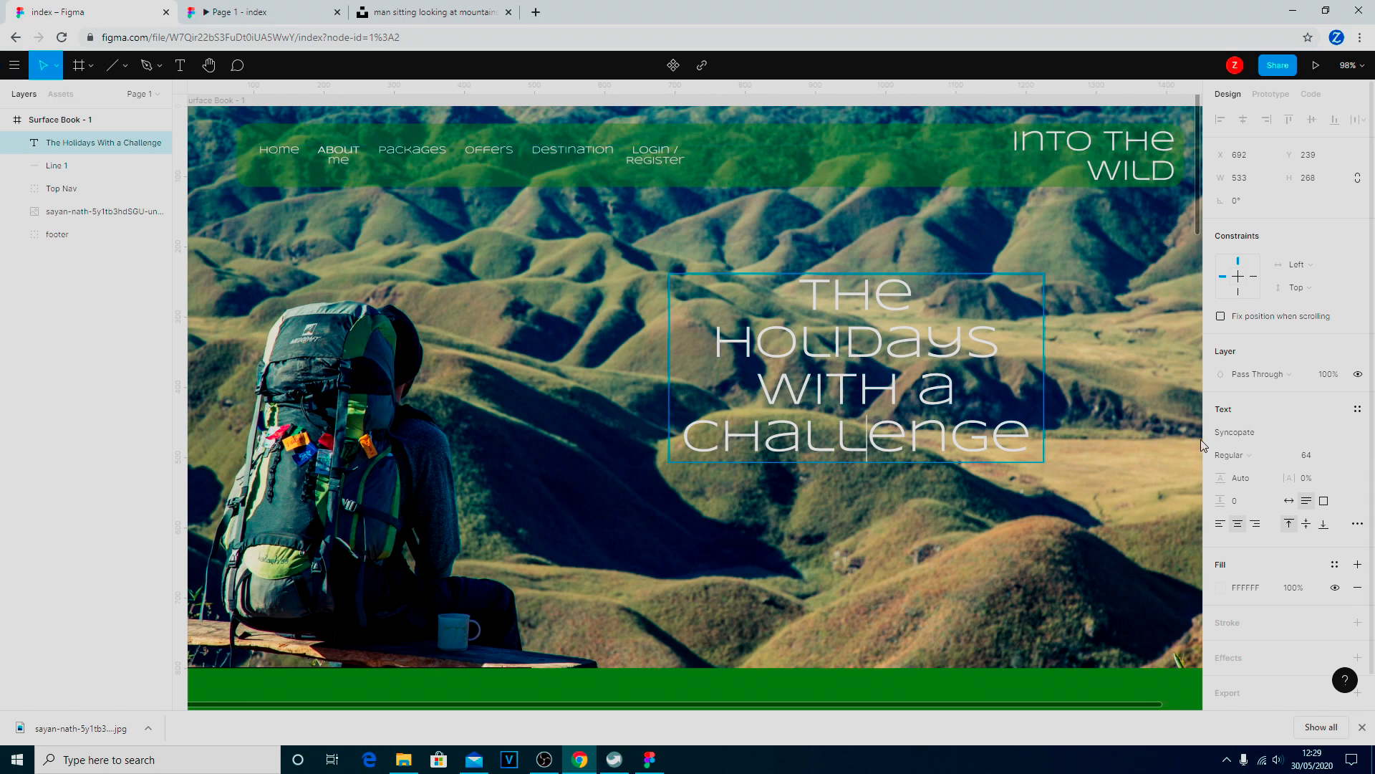
Move the heading to X 760, Y 300 over the photo and deselect it.
{"action": "key", "text": "Escape"}
{"action": "left_click_drag", "start_coordinate": [848, 344], "coordinate": [896, 387]}
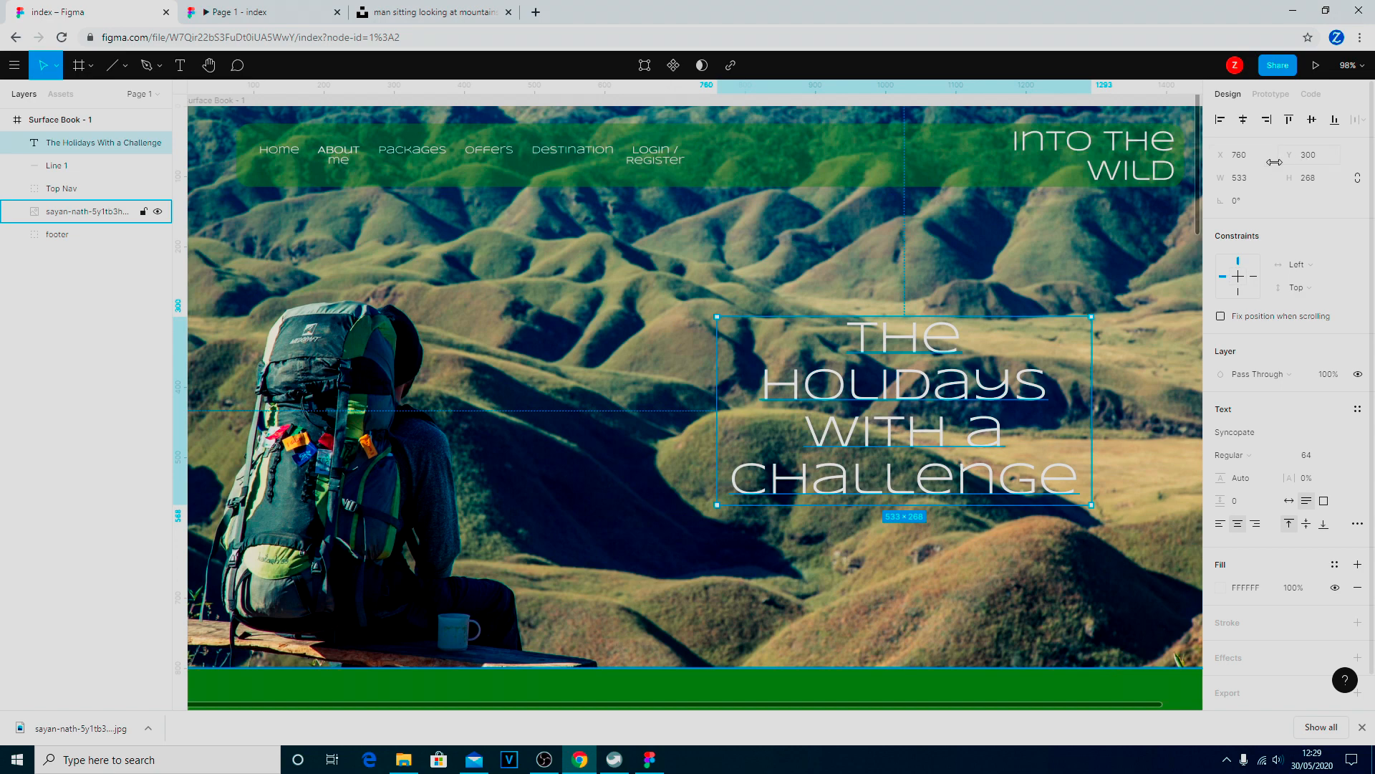
{"action": "left_click", "coordinate": [785, 629]}
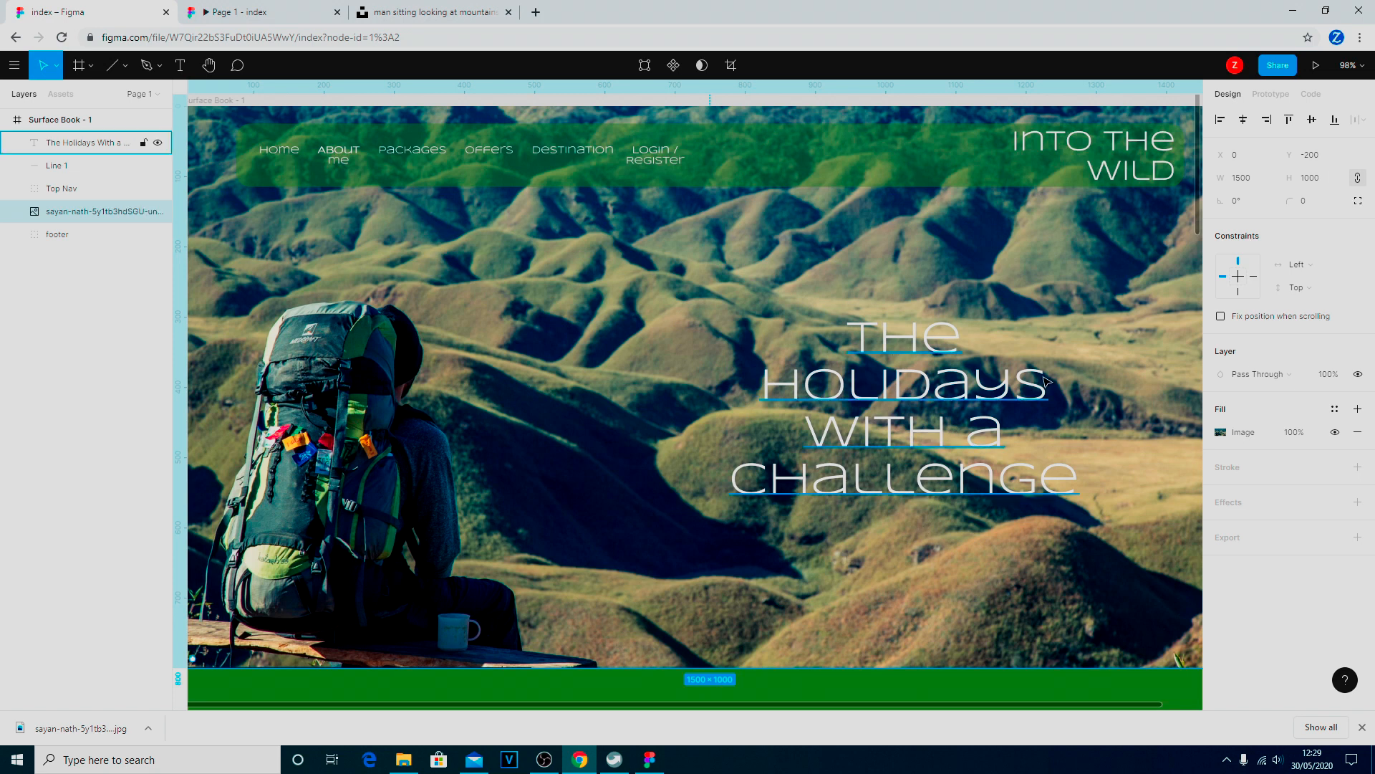
Delete the guide line Line 1 from the photo's lower edge.
{"action": "scroll", "coordinate": [1046, 379], "scroll_direction": "down", "scroll_amount": 2}
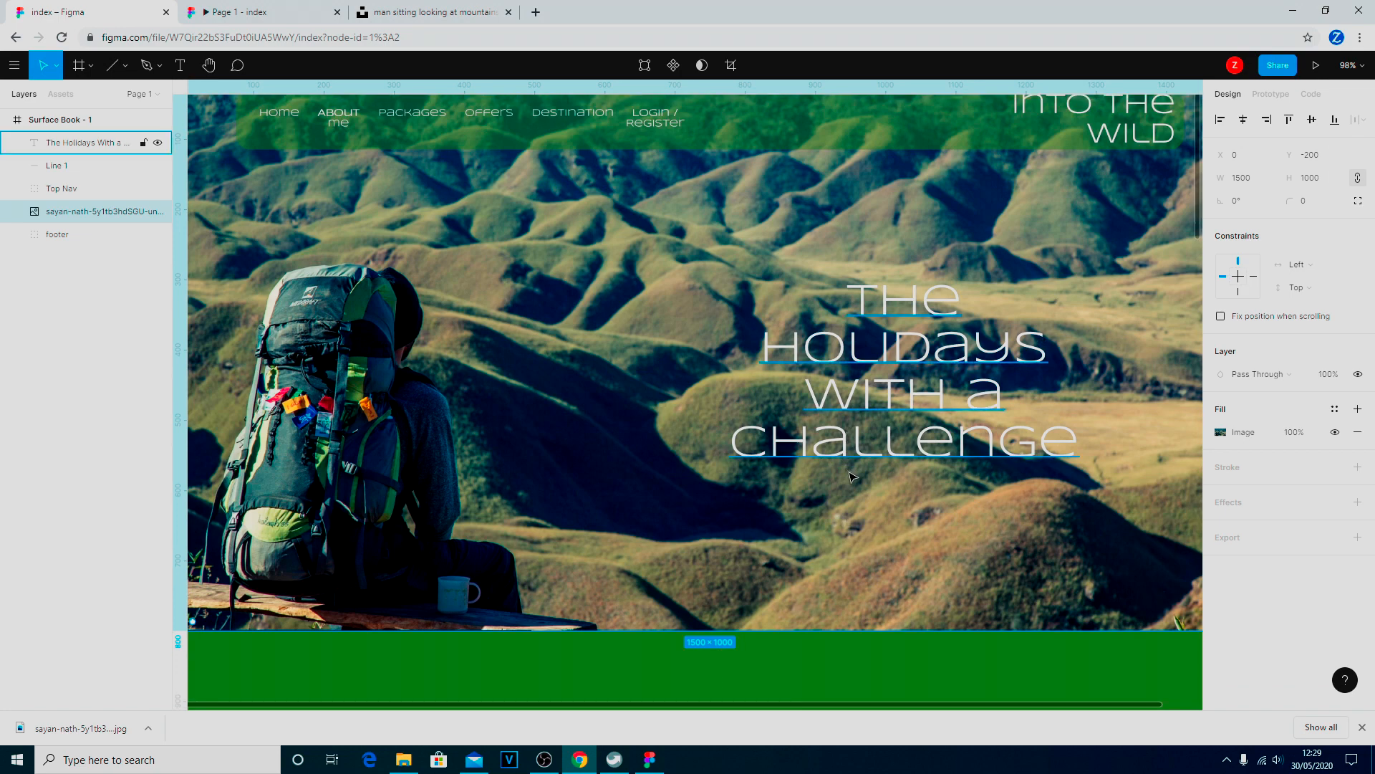
{"action": "scroll", "coordinate": [759, 405], "scroll_direction": "up", "scroll_amount": 2}
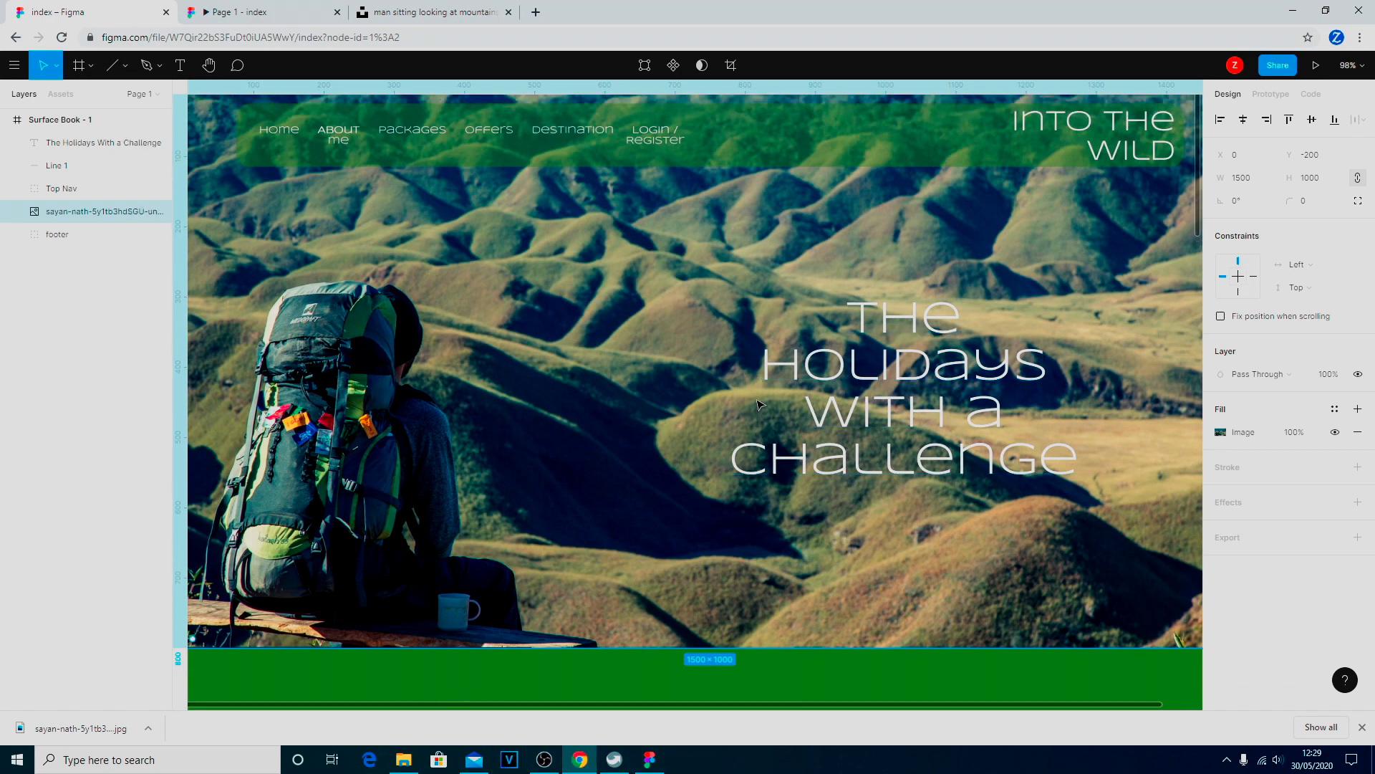
{"action": "scroll", "coordinate": [761, 405], "scroll_direction": "down", "scroll_amount": 10}
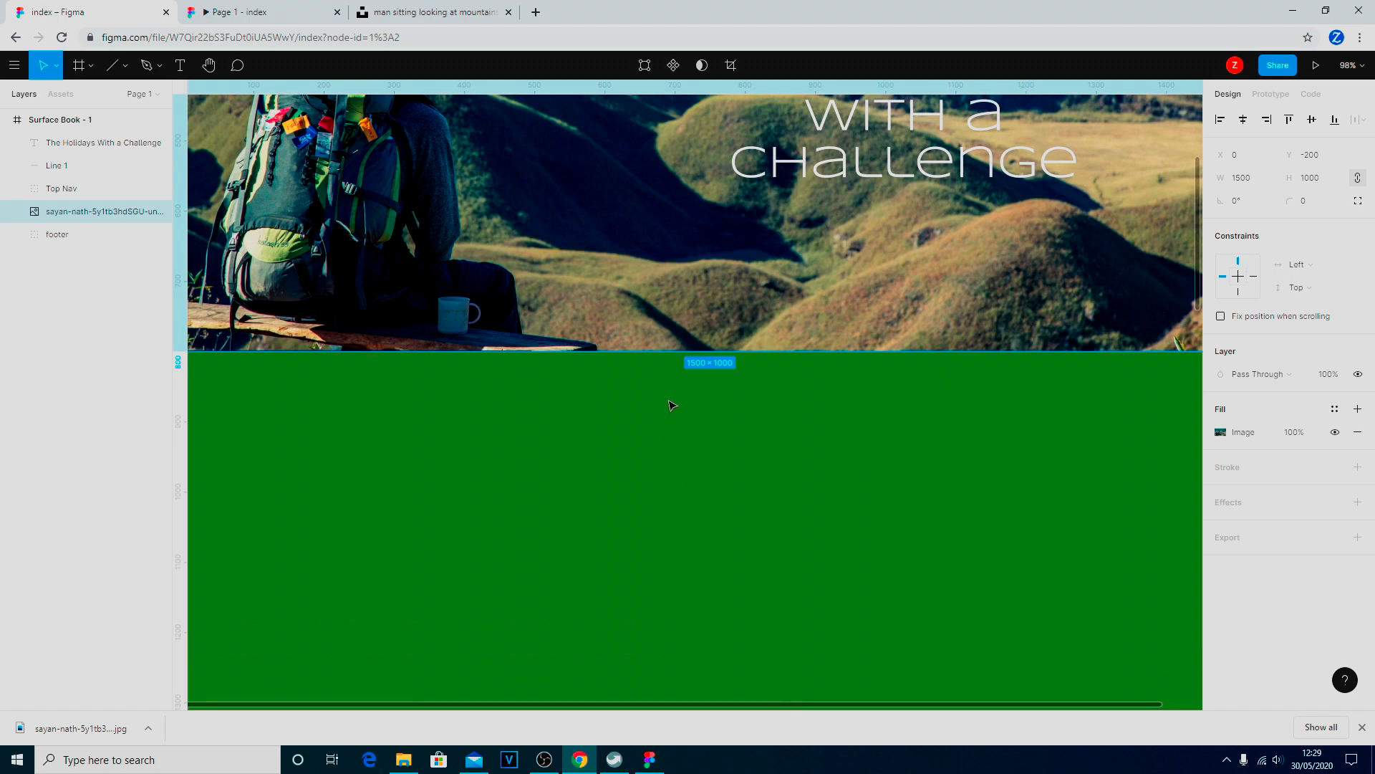
{"action": "scroll", "coordinate": [672, 410], "scroll_direction": "up", "scroll_amount": 3}
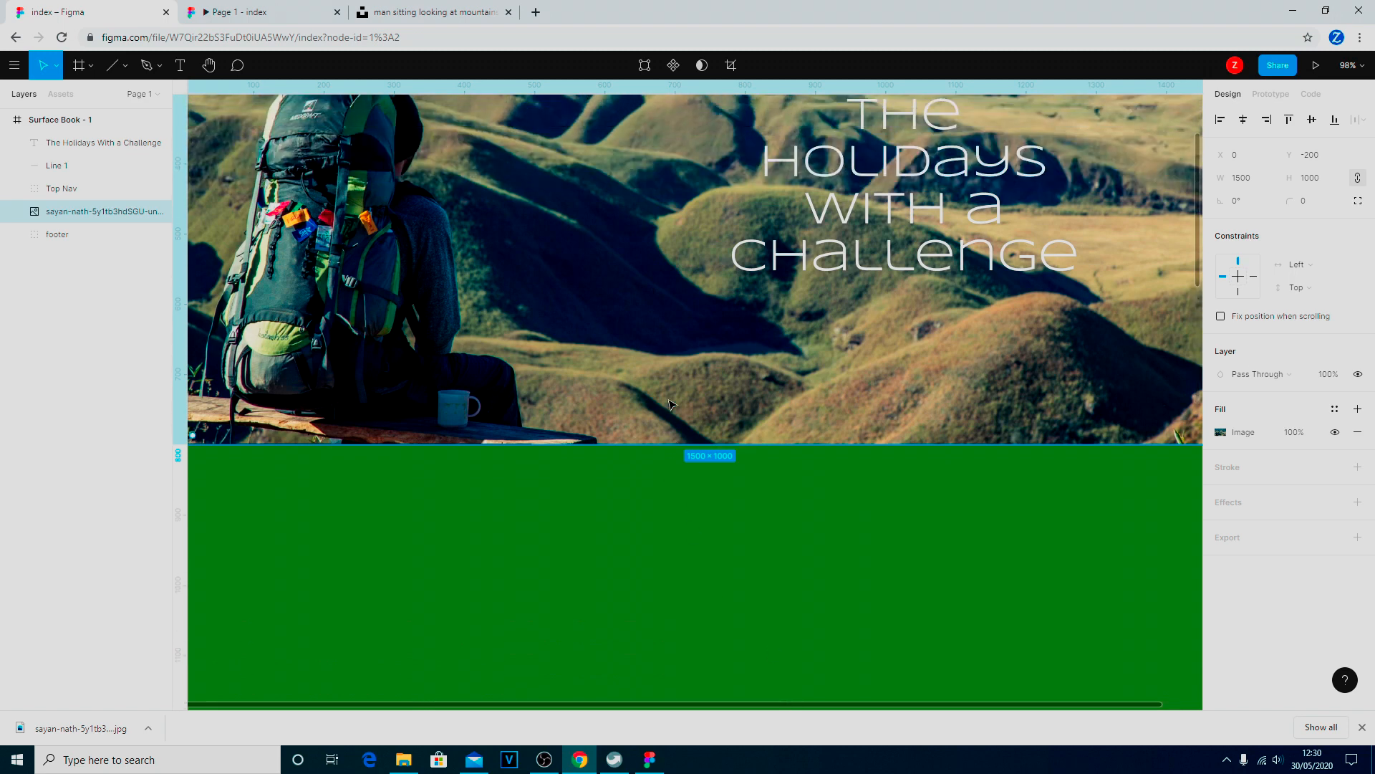
{"action": "left_click", "coordinate": [53, 167]}
{"action": "key", "text": "Delete"}
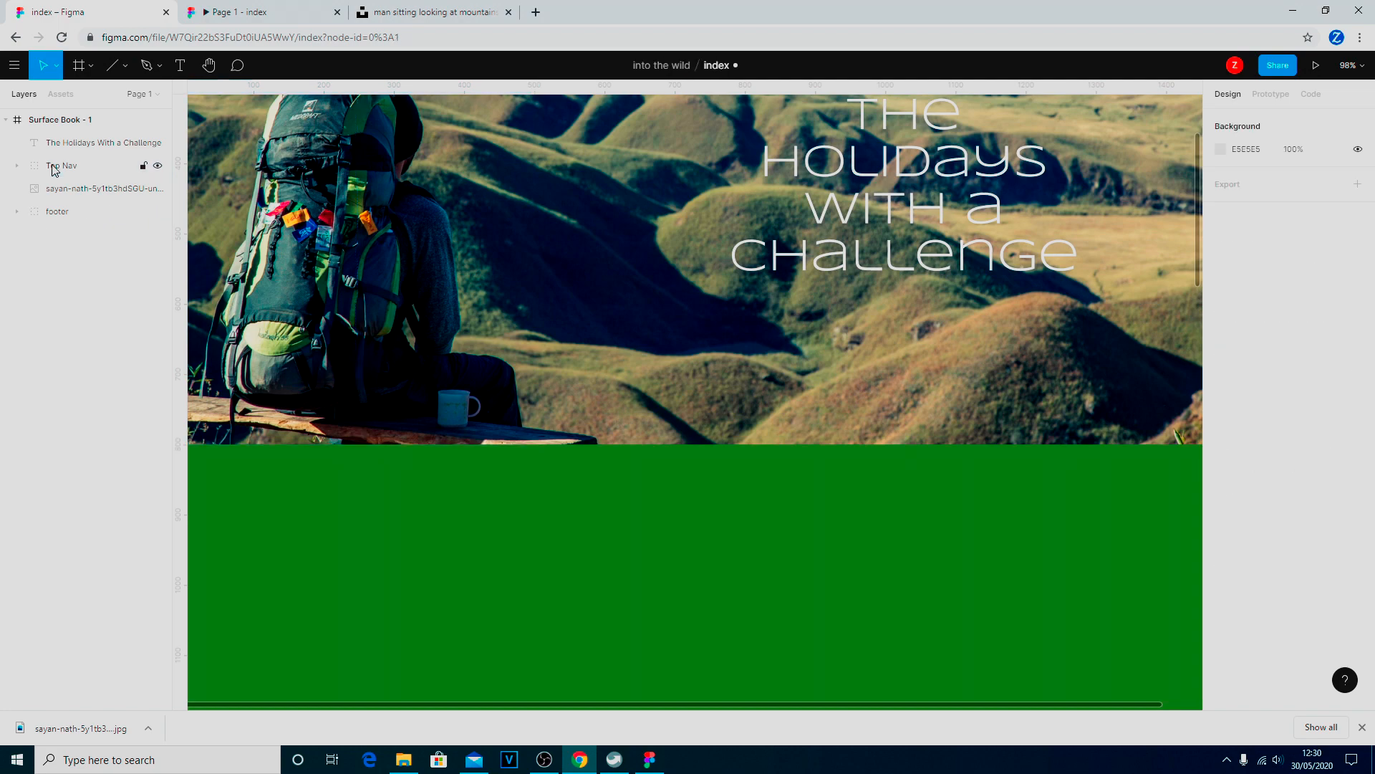
Draw an 18 × 18 circle near the photo's lower edge at about X 631, Y 740.
{"action": "scroll", "coordinate": [686, 447], "scroll_direction": "up", "scroll_amount": 5}
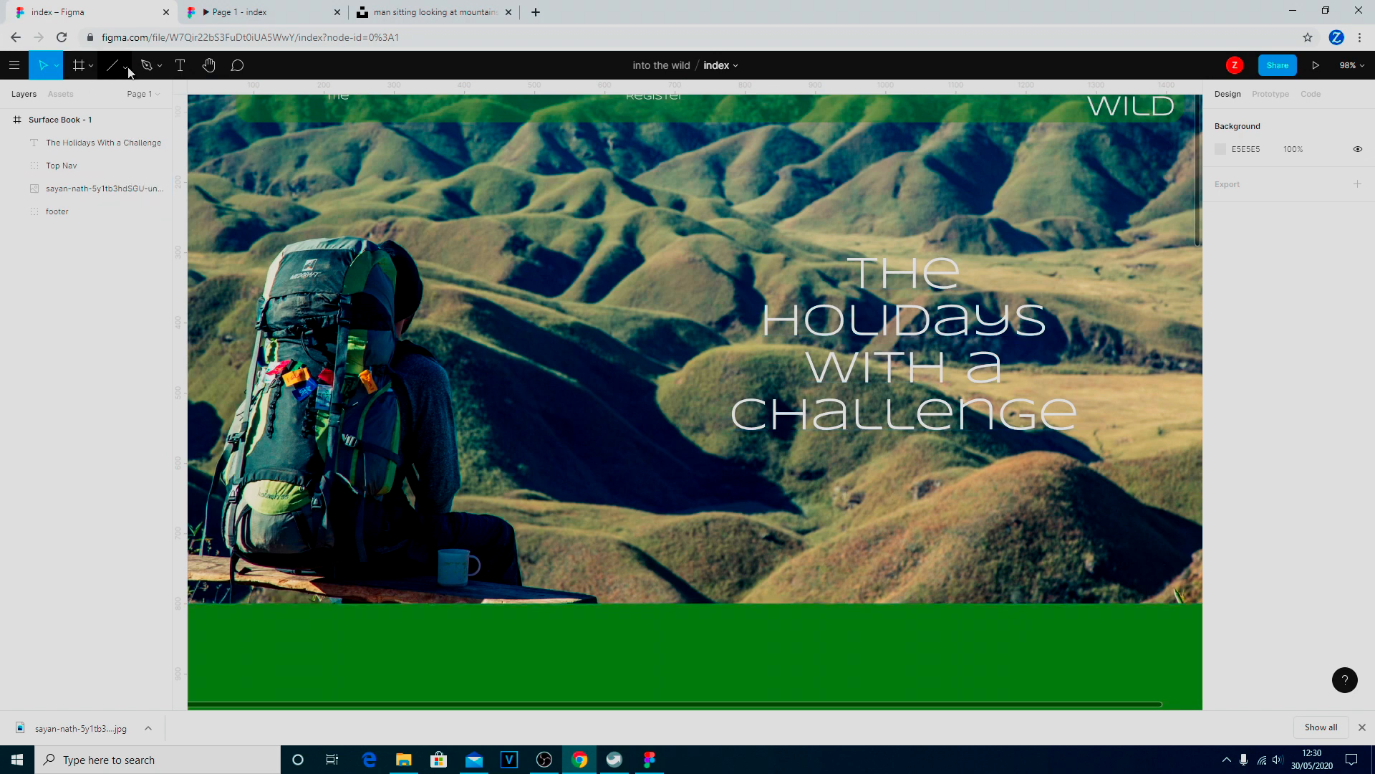
{"action": "left_click", "coordinate": [128, 68]}
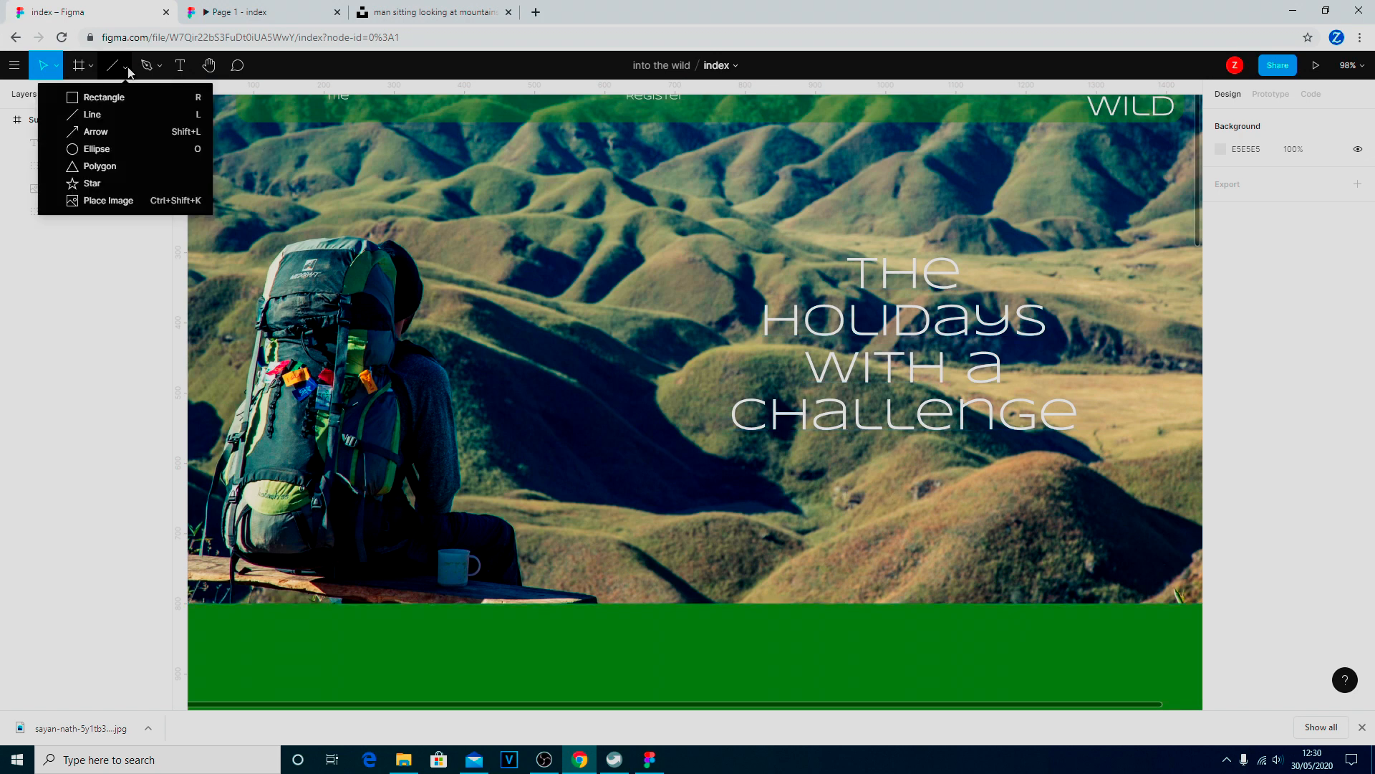
{"action": "left_click", "coordinate": [122, 150]}
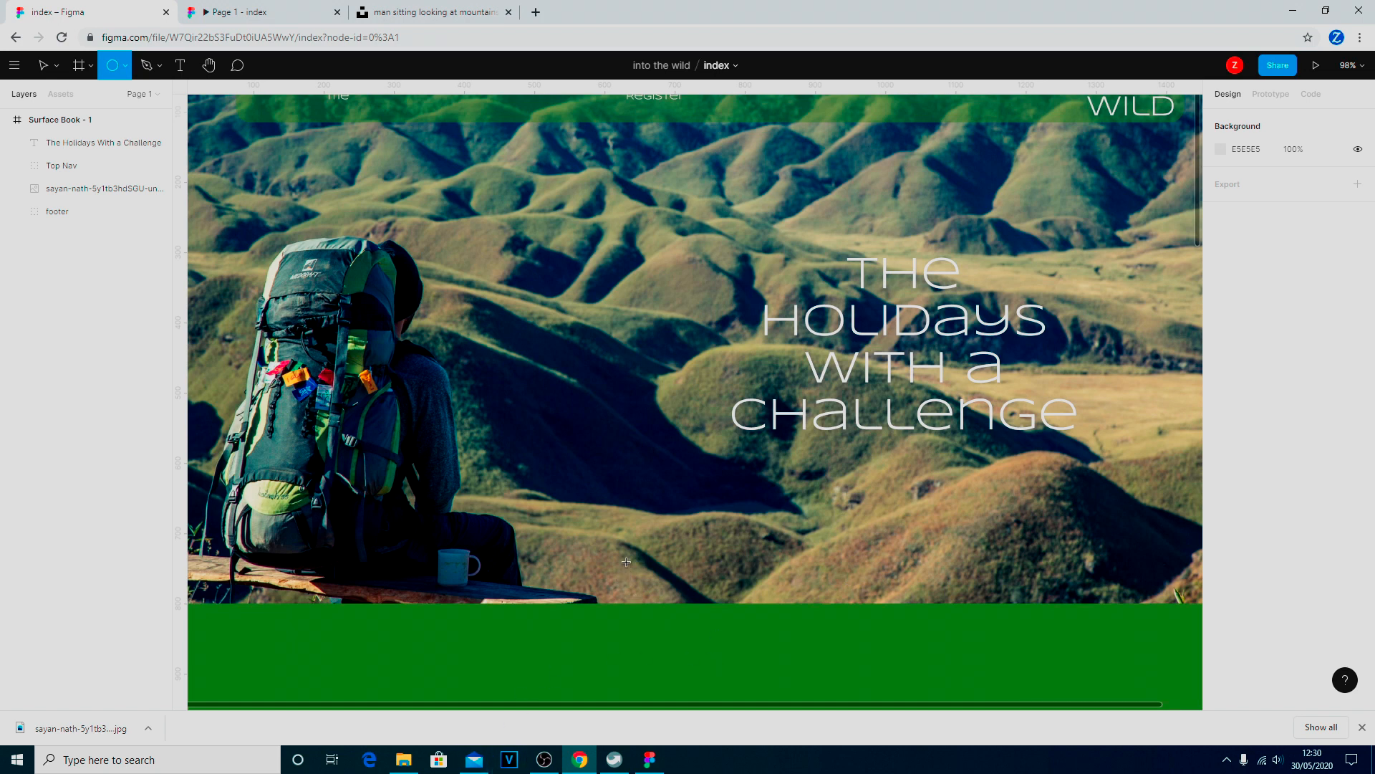
{"action": "left_click_drag", "start_coordinate": [627, 562], "coordinate": [636, 574]}
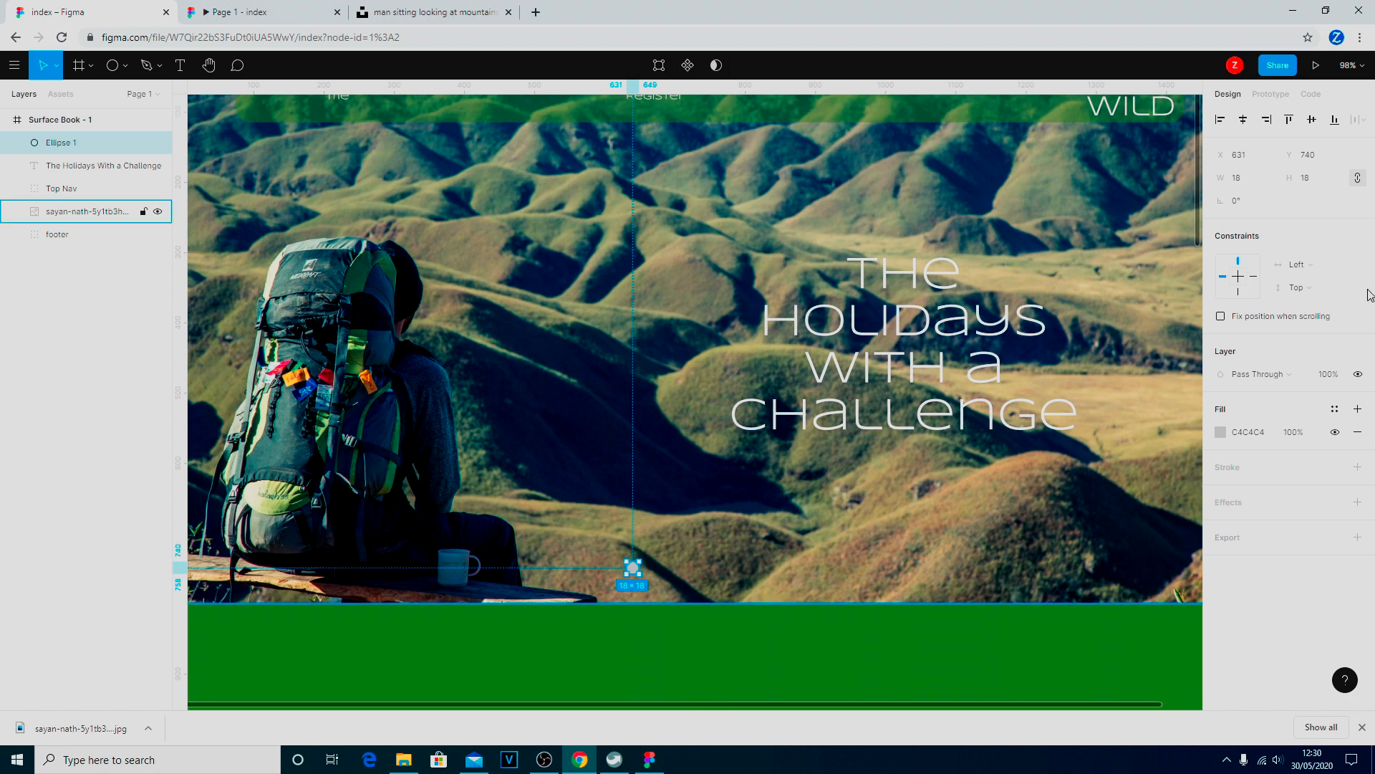
Fill the circle with black 000000 and move it to X 635, Y 740.
{"action": "left_click", "coordinate": [1222, 432]}
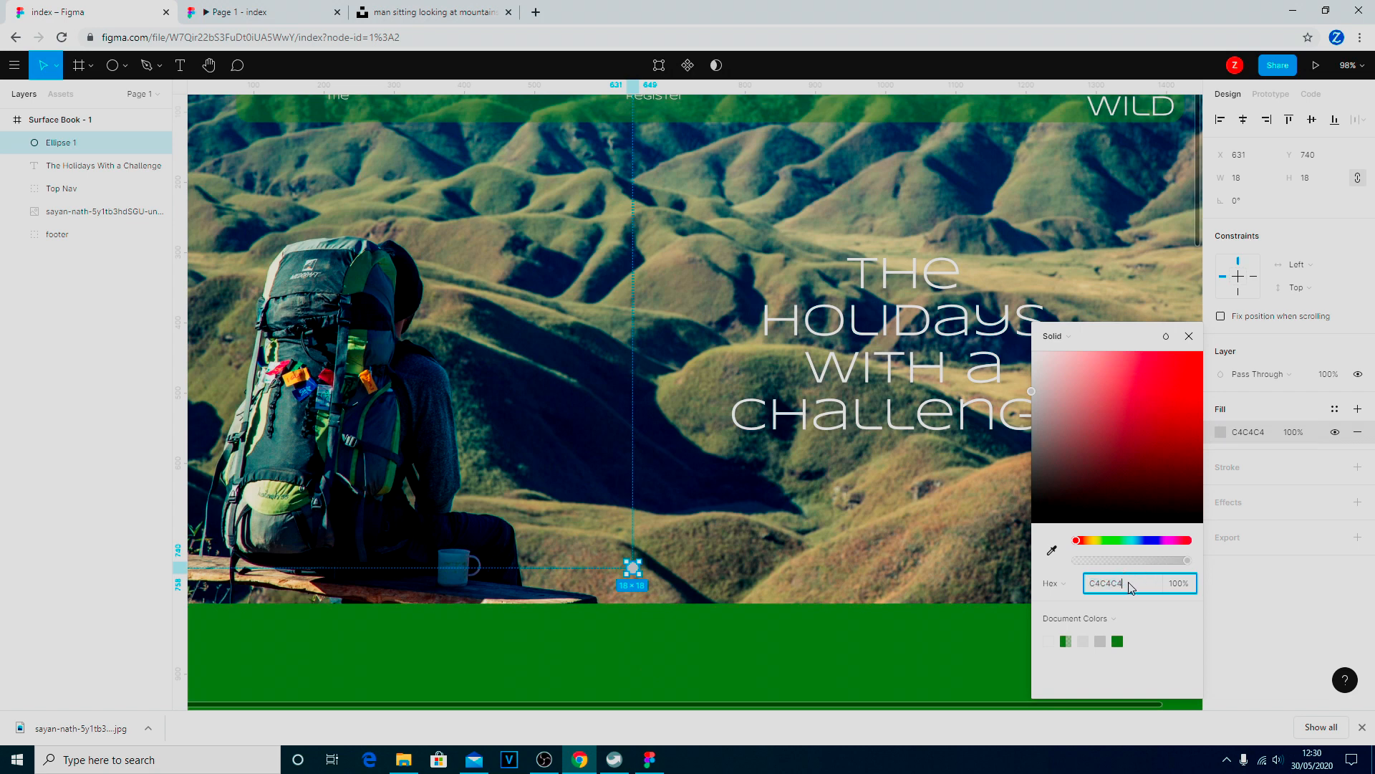
{"action": "type", "text": "000000"}
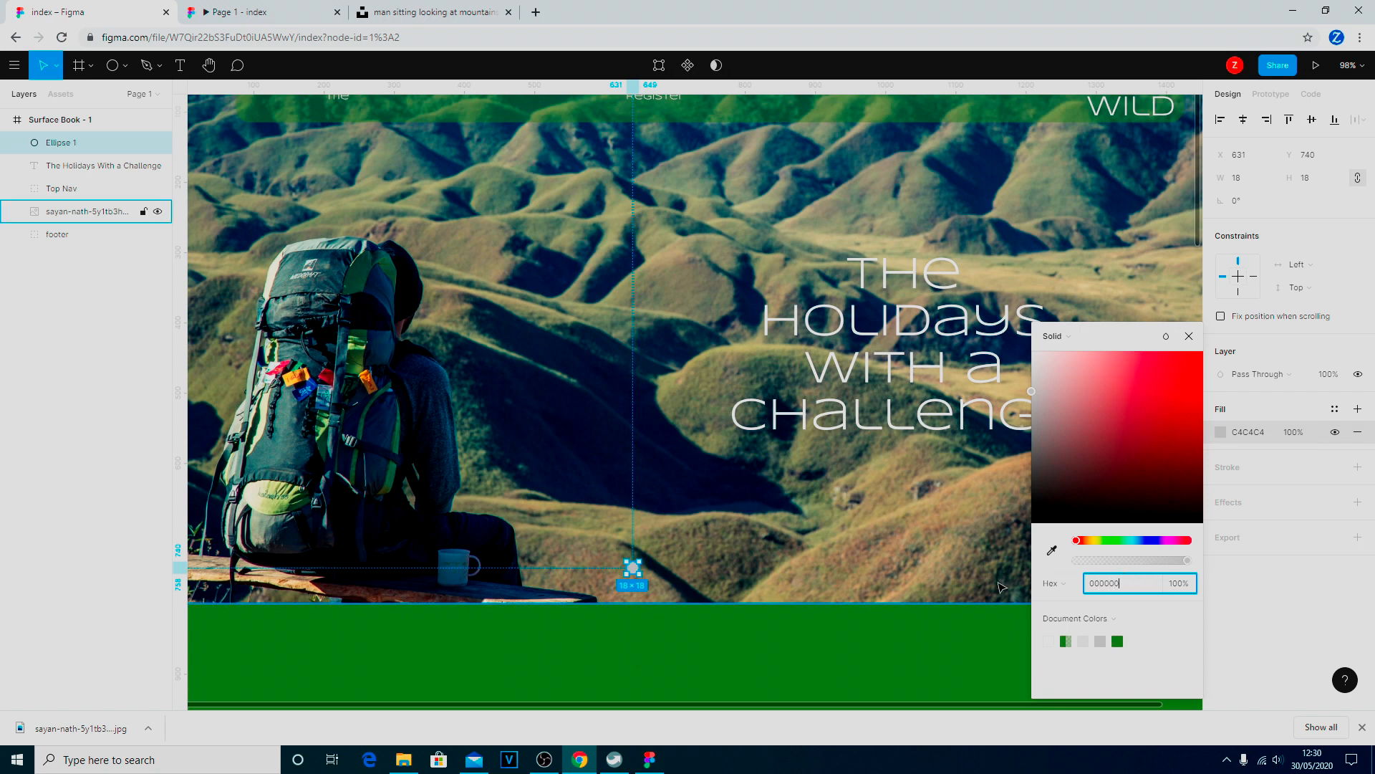
{"action": "key", "text": "Return"}
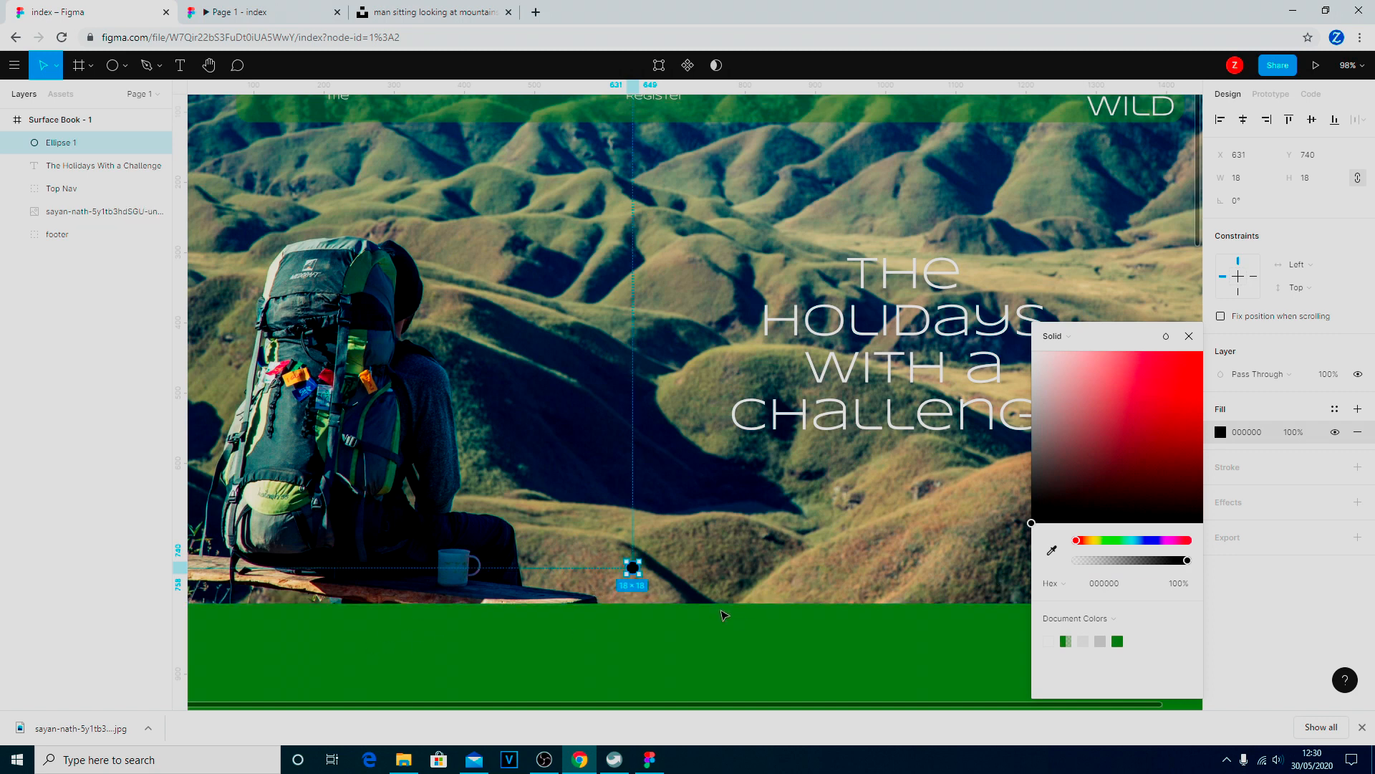
{"action": "key", "text": "ctrl+v"}
{"action": "mouse_move", "coordinate": [632, 571]}
{"action": "left_mouse_down"}
{"action": "mouse_move", "coordinate": [654, 571]}
{"action": "mouse_move", "coordinate": [635, 572]}
{"action": "left_mouse_up"}
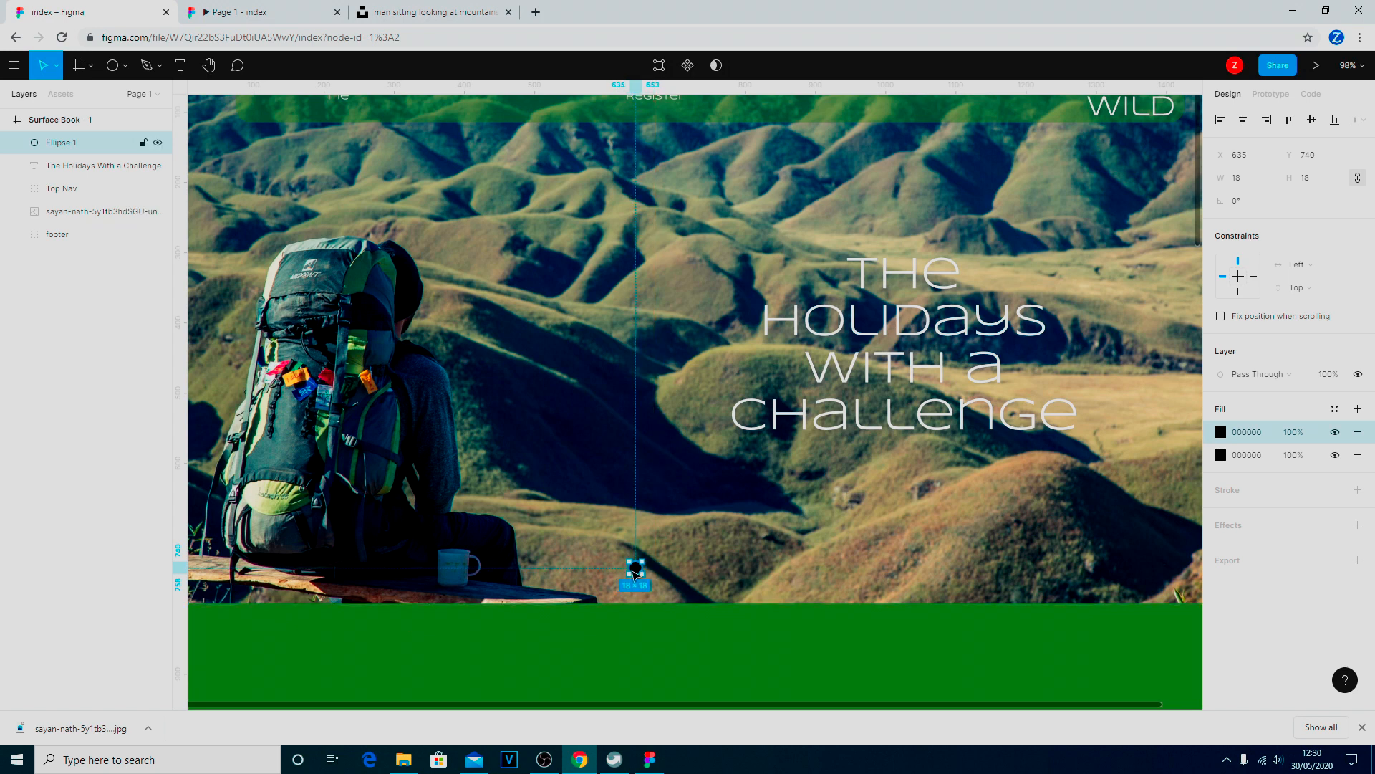
{"action": "left_click", "coordinate": [663, 659]}
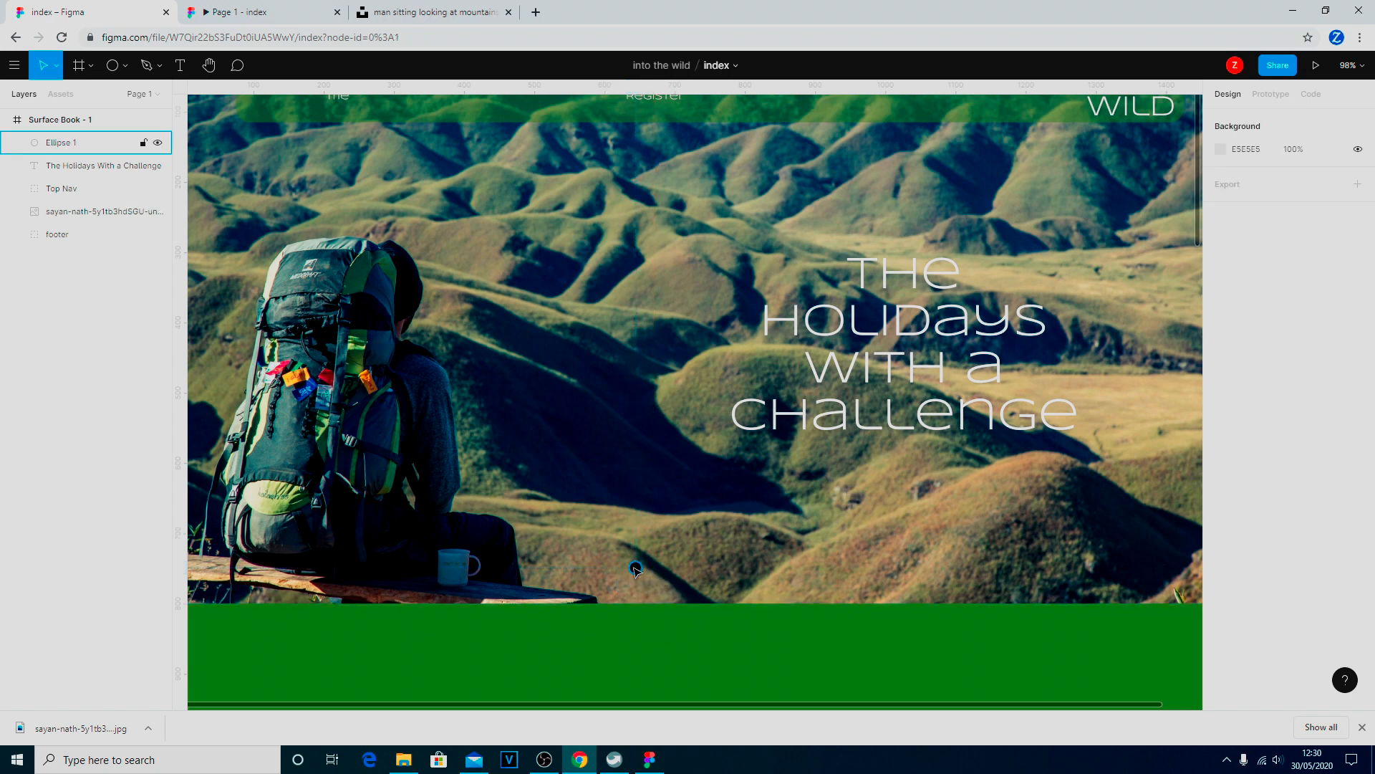
Duplicate the black circle and place the copy beside it at X 663, Y 740.
{"action": "left_click", "coordinate": [635, 570]}
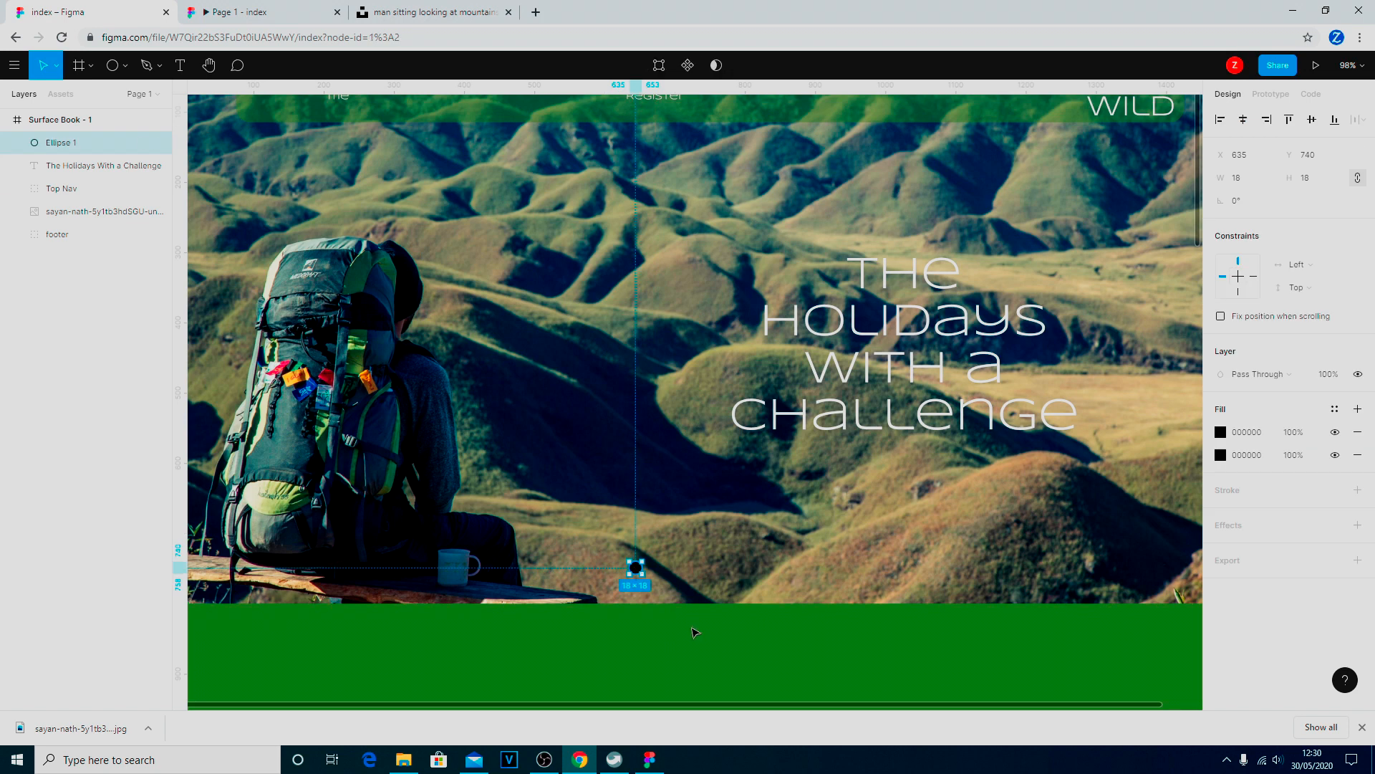
{"action": "key", "text": "ctrl+v"}
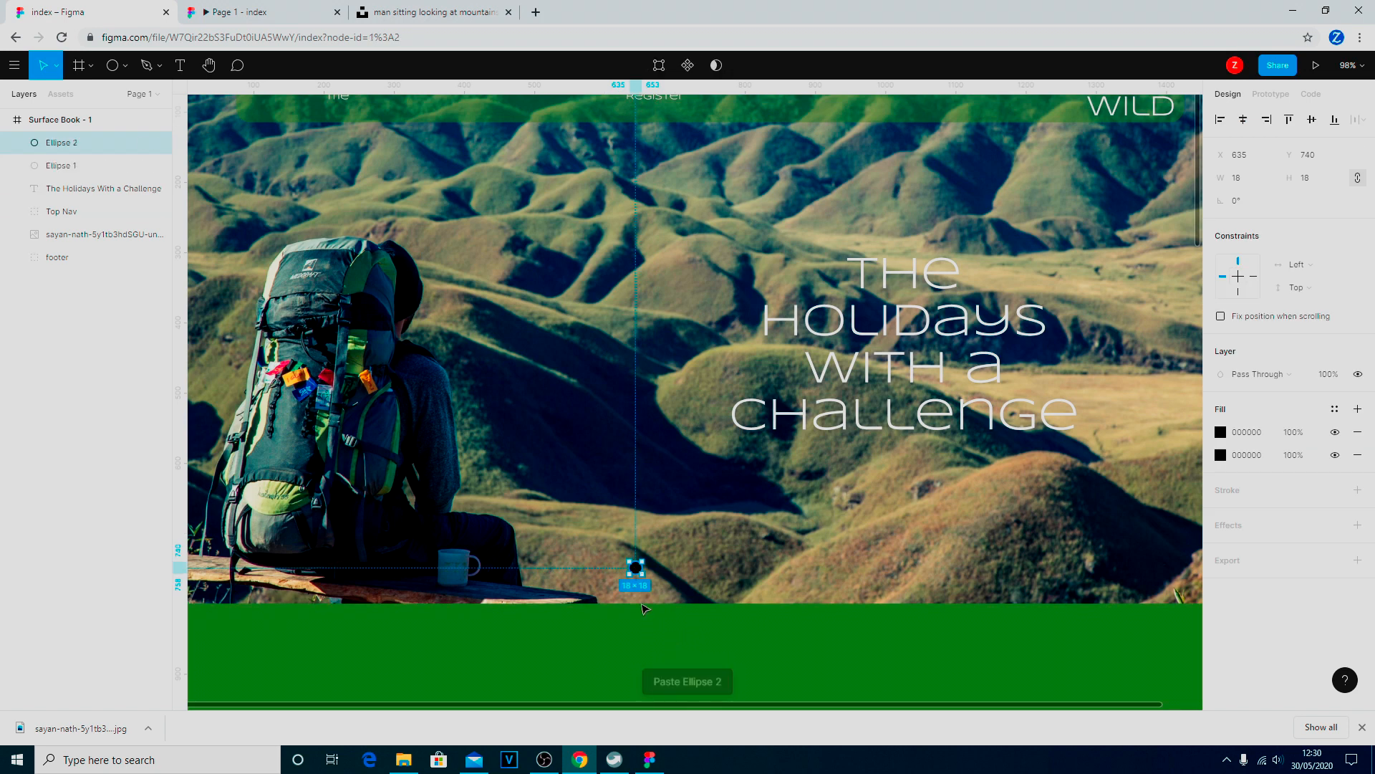
{"action": "left_click_drag", "start_coordinate": [636, 568], "coordinate": [656, 567]}
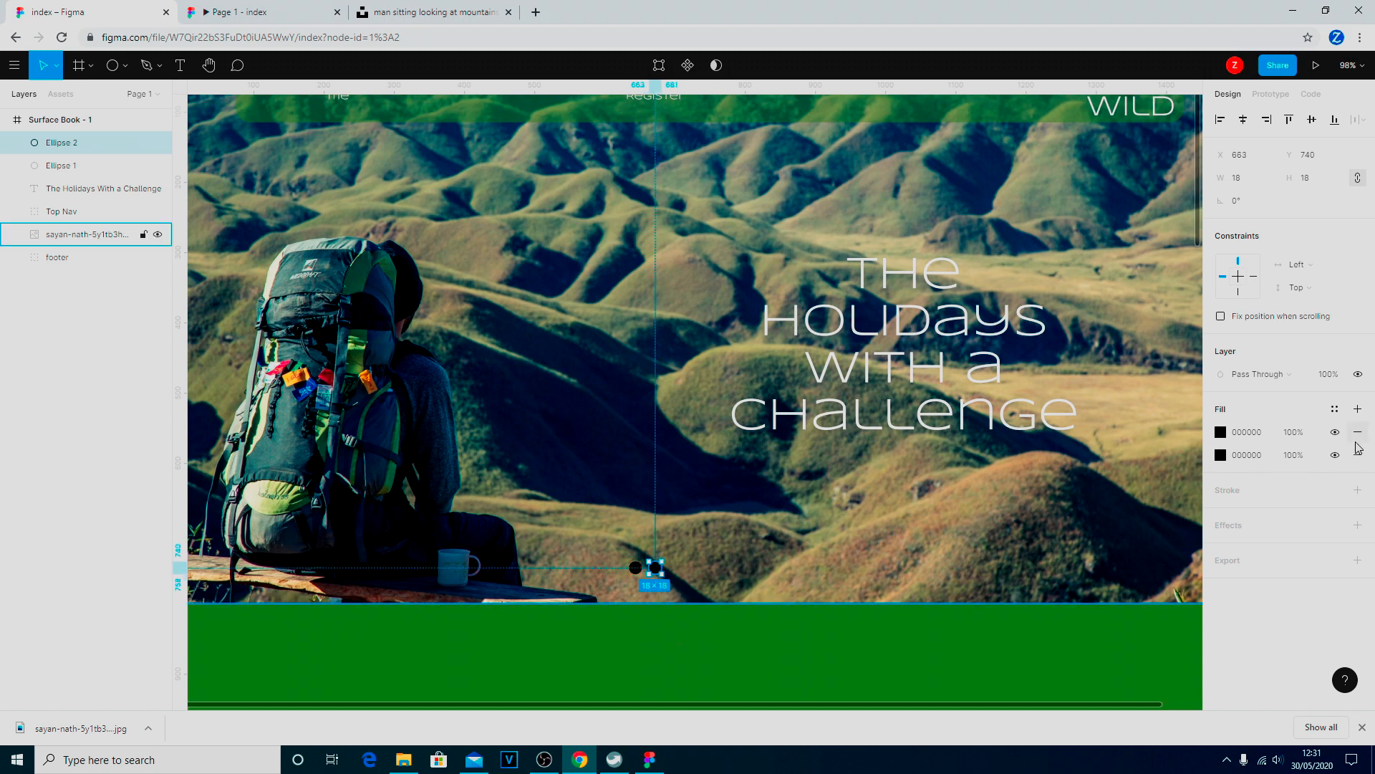
Remove the extra 000000 fill from both circles, leaving one fill on each.
{"action": "left_click", "coordinate": [61, 166]}
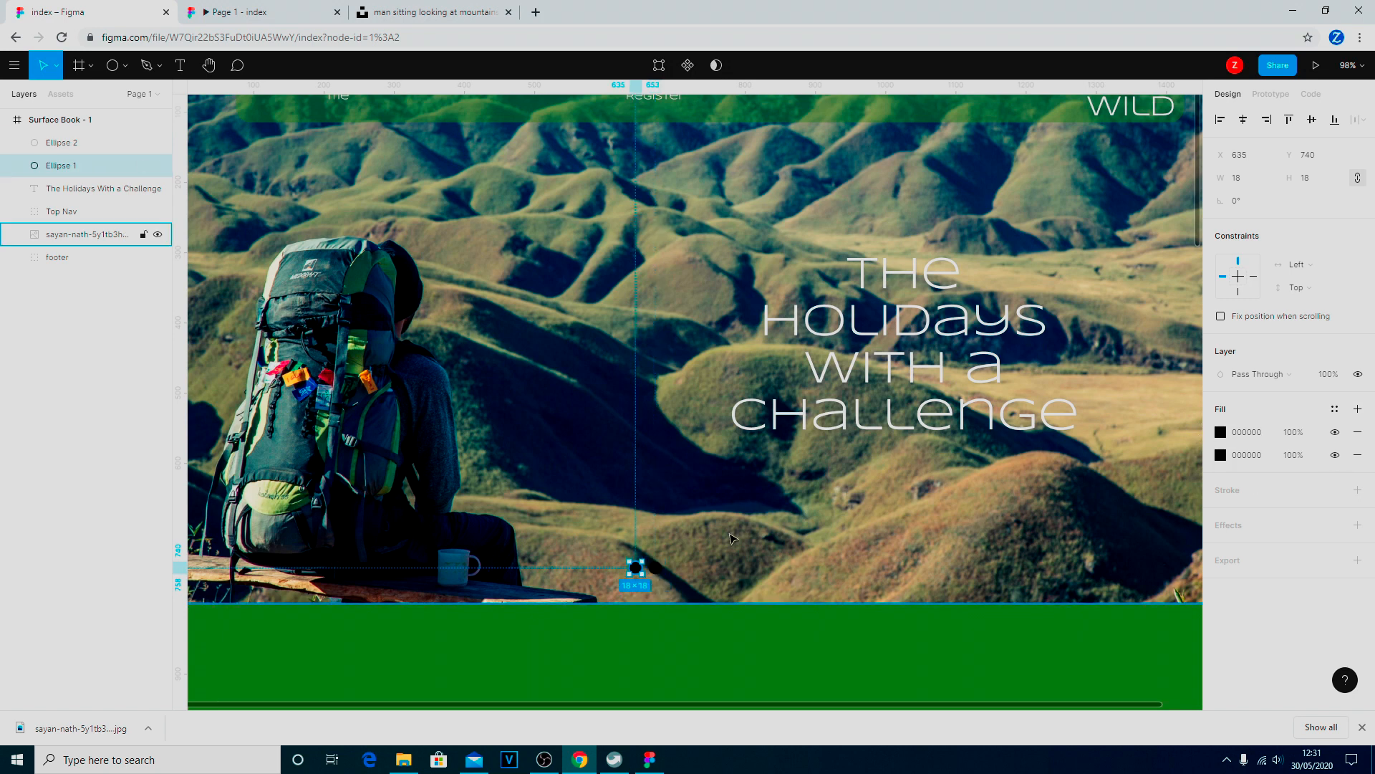
{"action": "left_click", "coordinate": [1358, 455]}
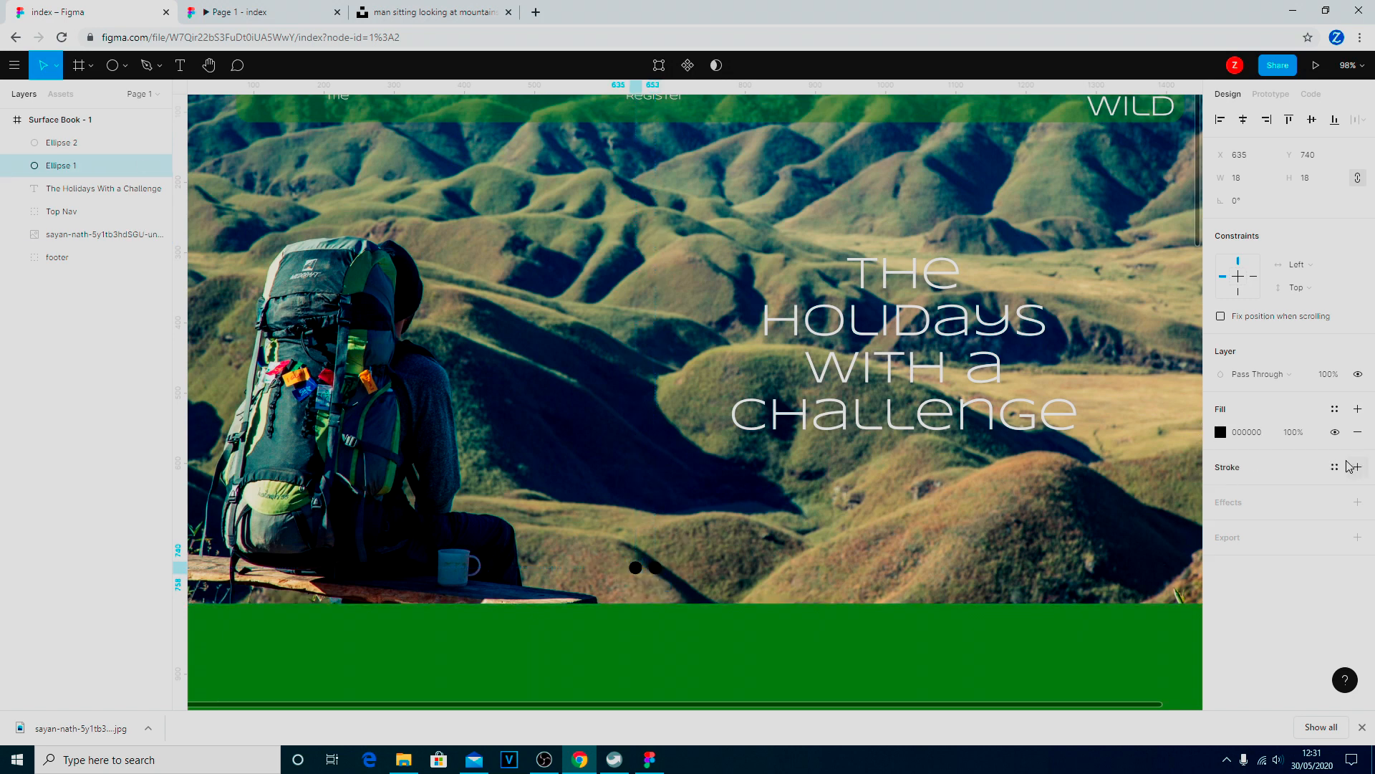
{"action": "left_click", "coordinate": [655, 567]}
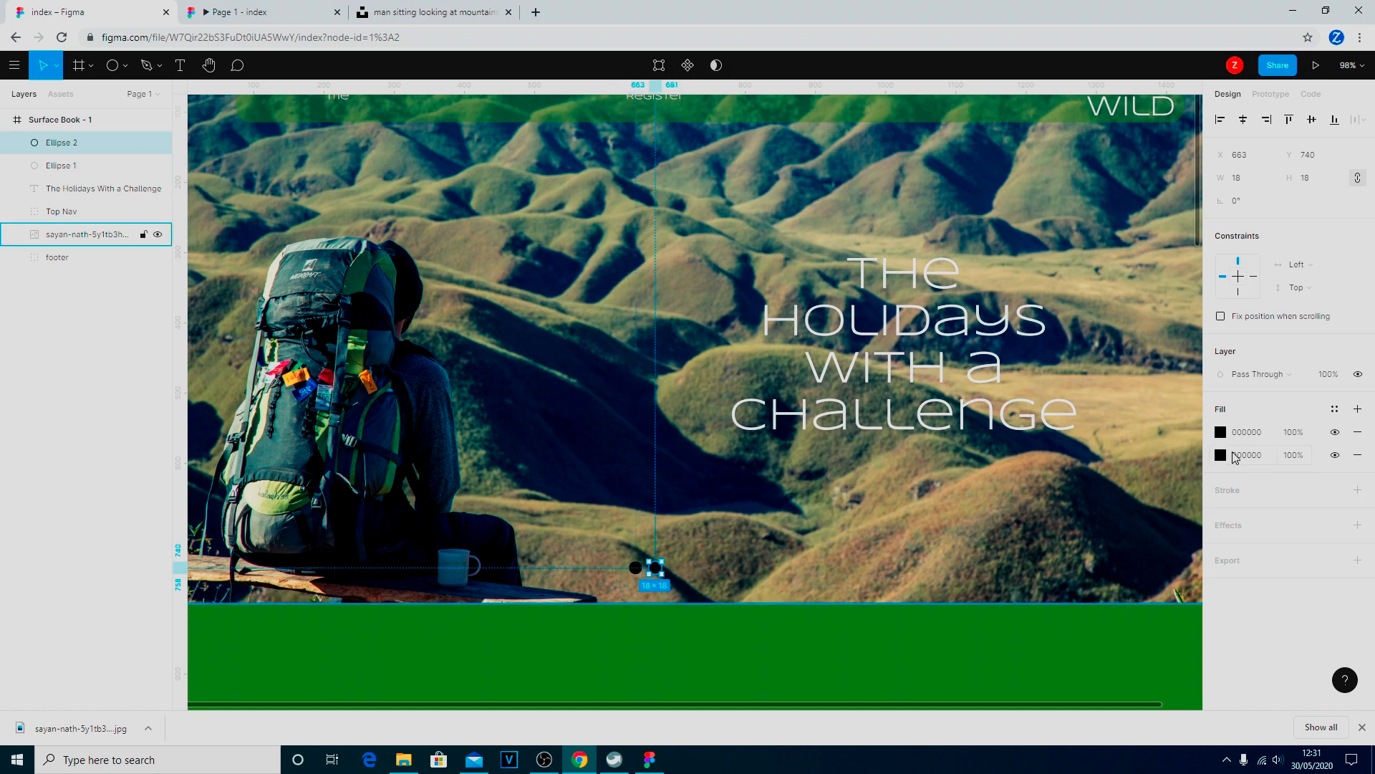
{"action": "left_click", "coordinate": [1358, 455]}
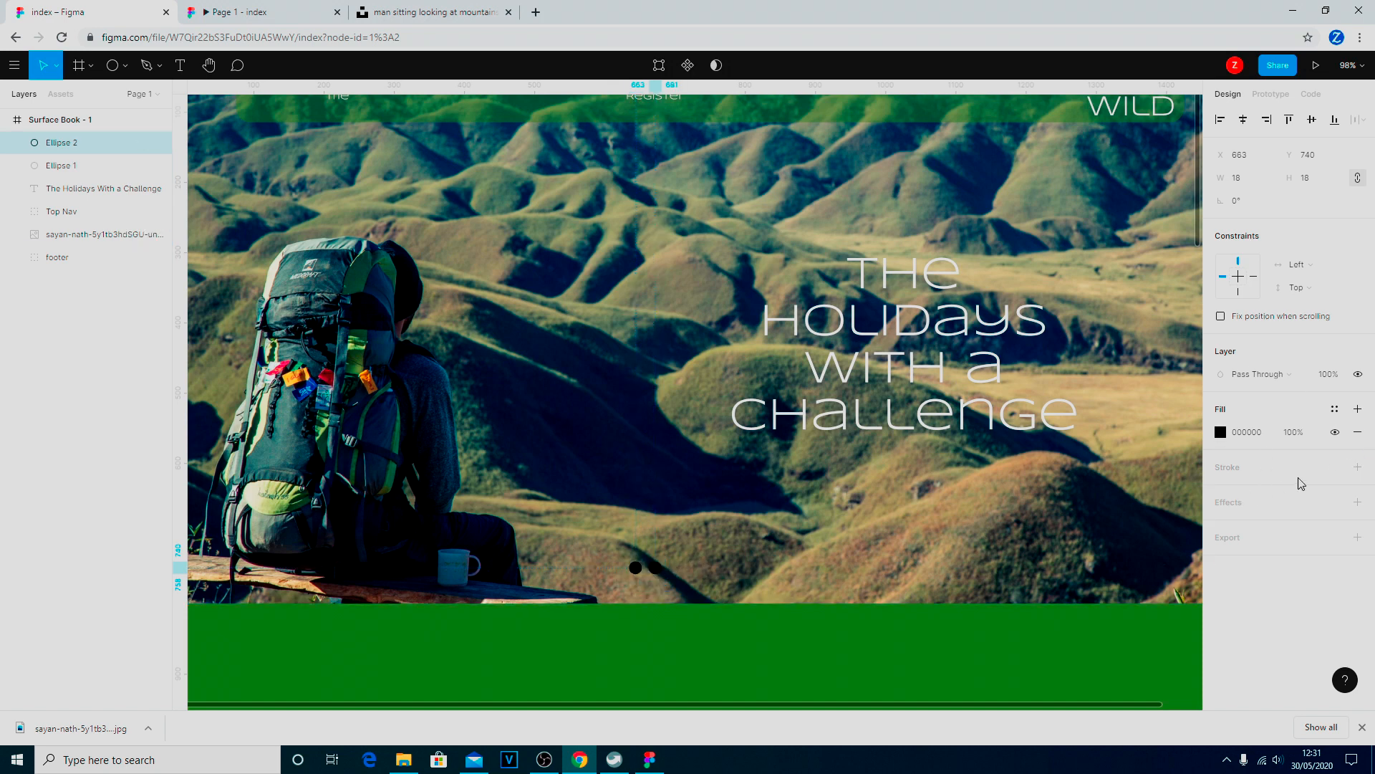
Give the second circle a 000000 inside stroke of width 2 and remove its fill.
{"action": "left_click", "coordinate": [1358, 467]}
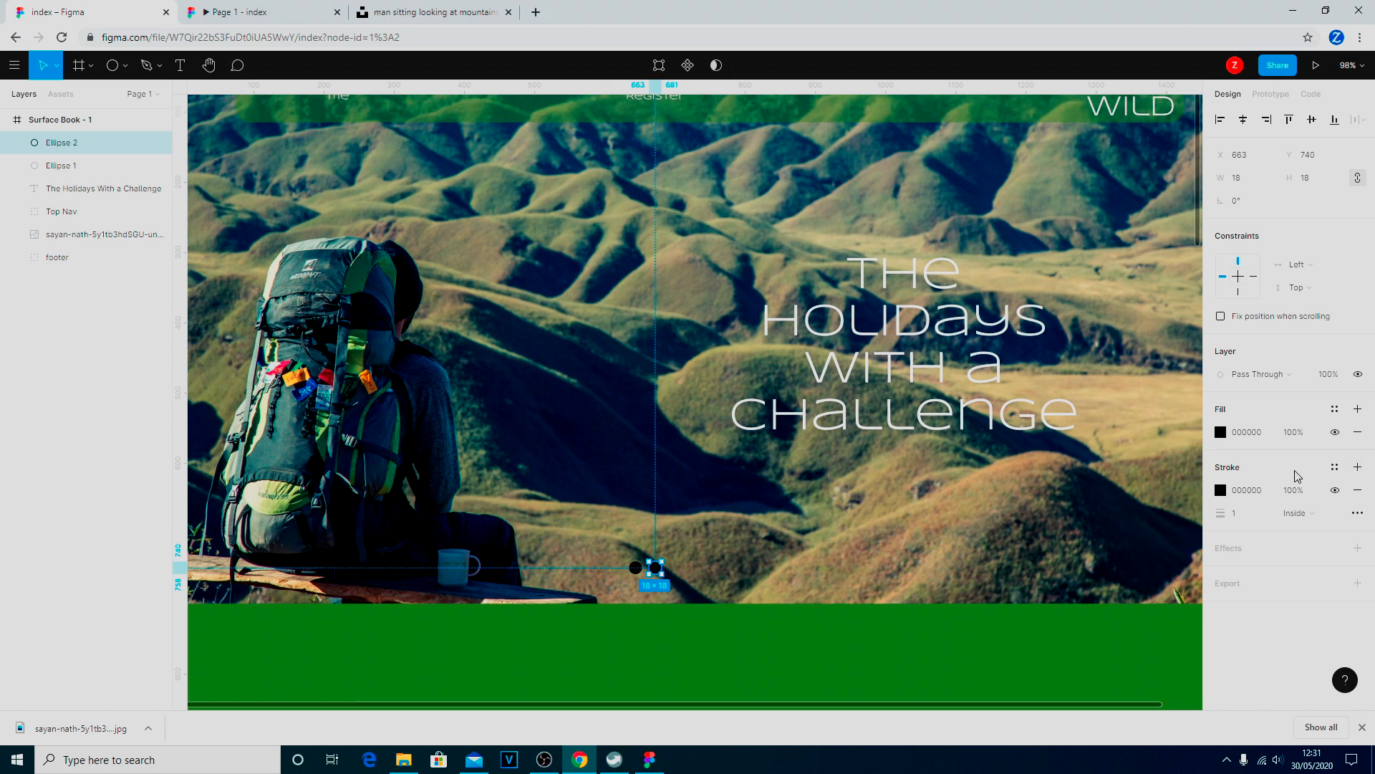
{"action": "left_click", "coordinate": [1237, 514]}
{"action": "left_click", "coordinate": [1136, 673]}
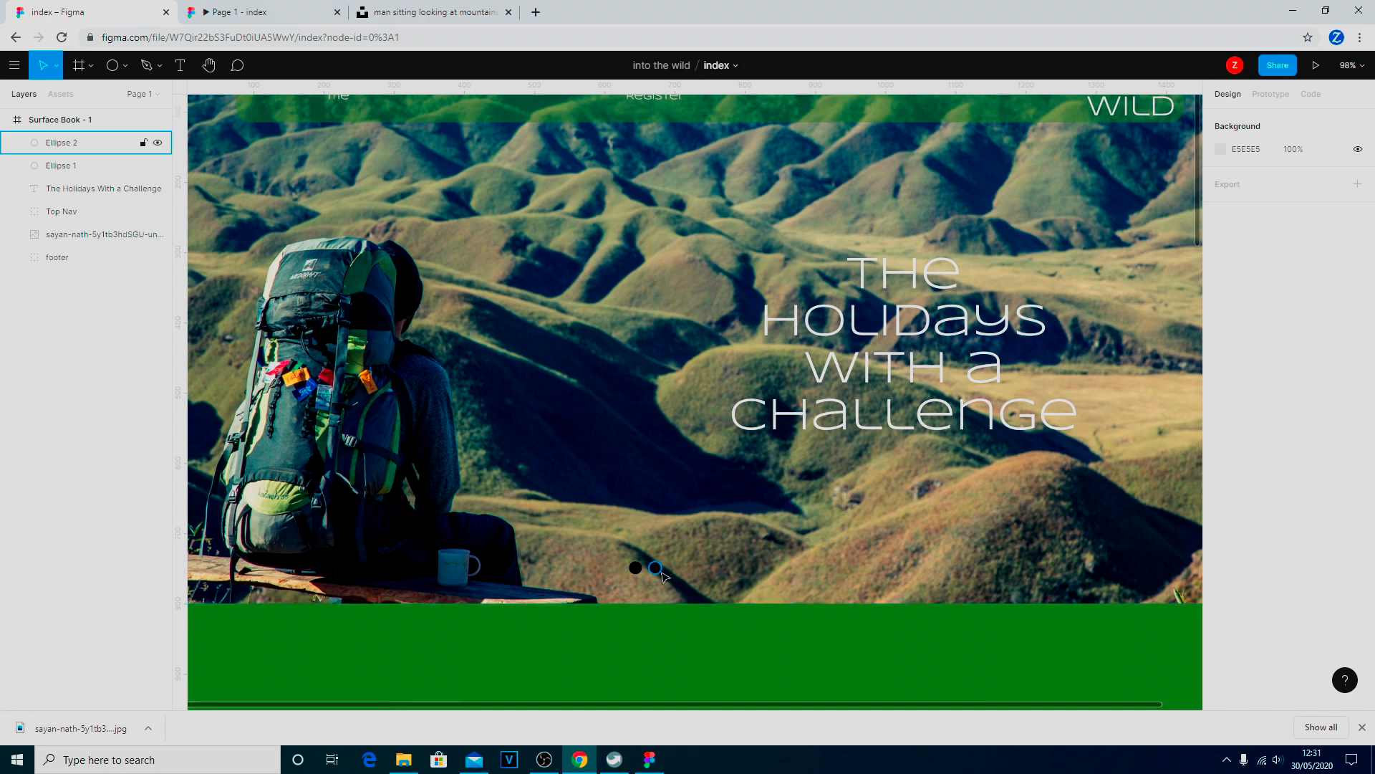
{"action": "left_click", "coordinate": [659, 570]}
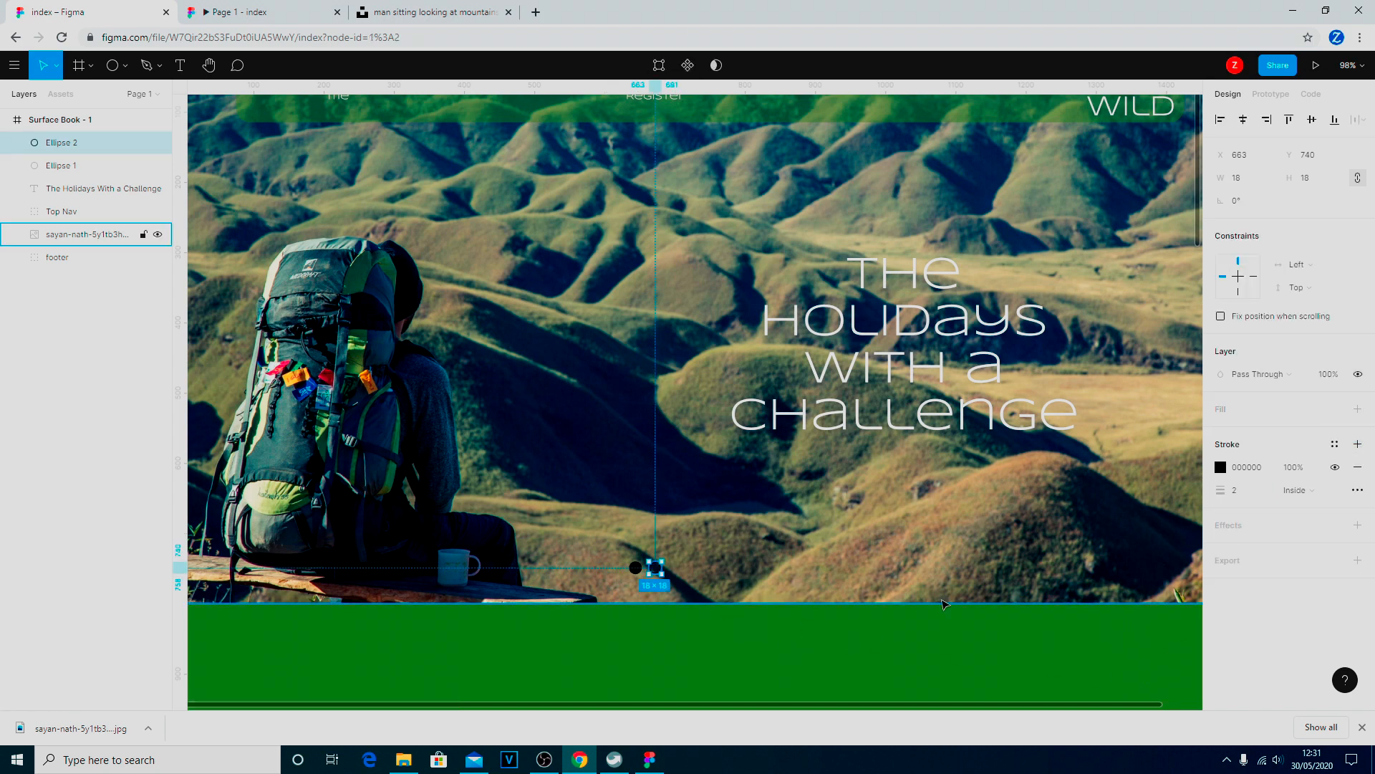
{"action": "left_click", "coordinate": [808, 662]}
Set the second circle's stroke width to 4 and deselect it.
{"action": "left_click", "coordinate": [659, 570]}
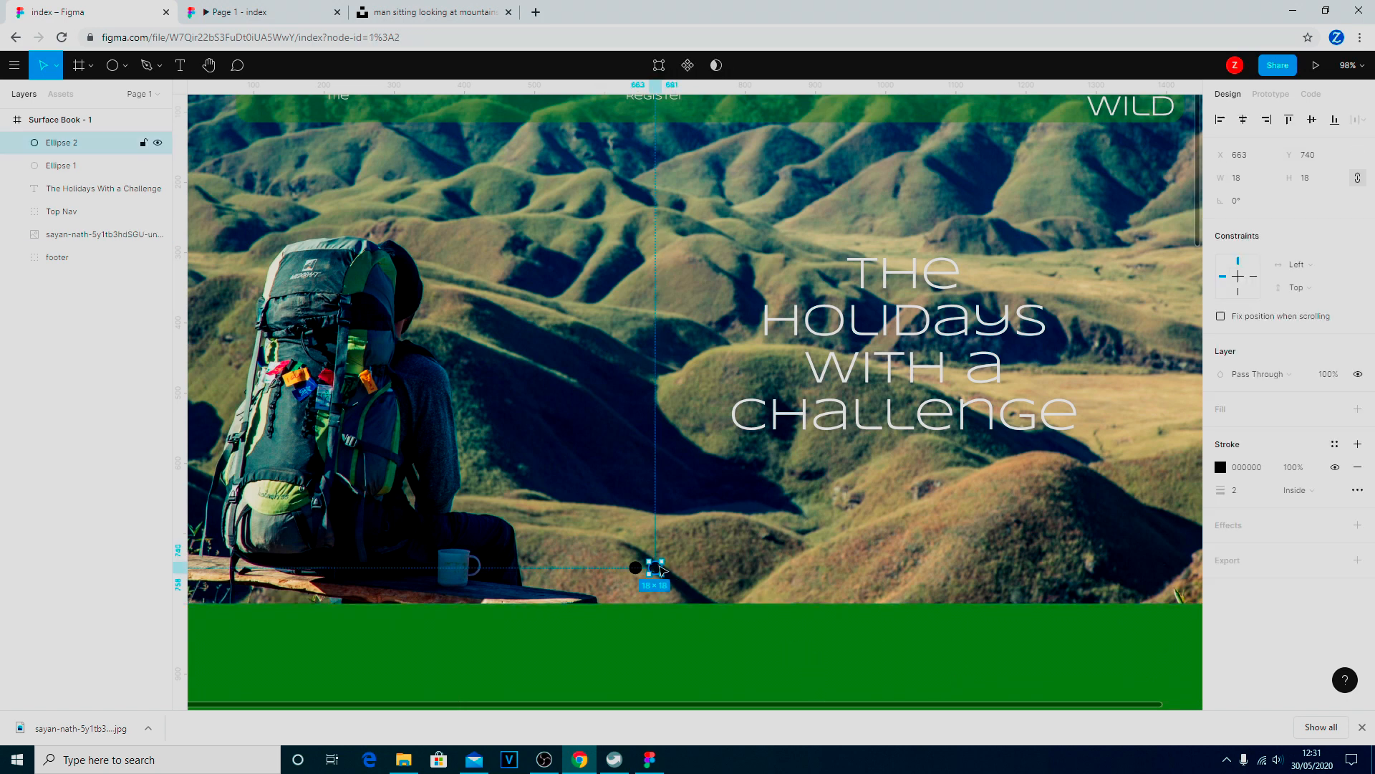
{"action": "left_click", "coordinate": [1240, 495]}
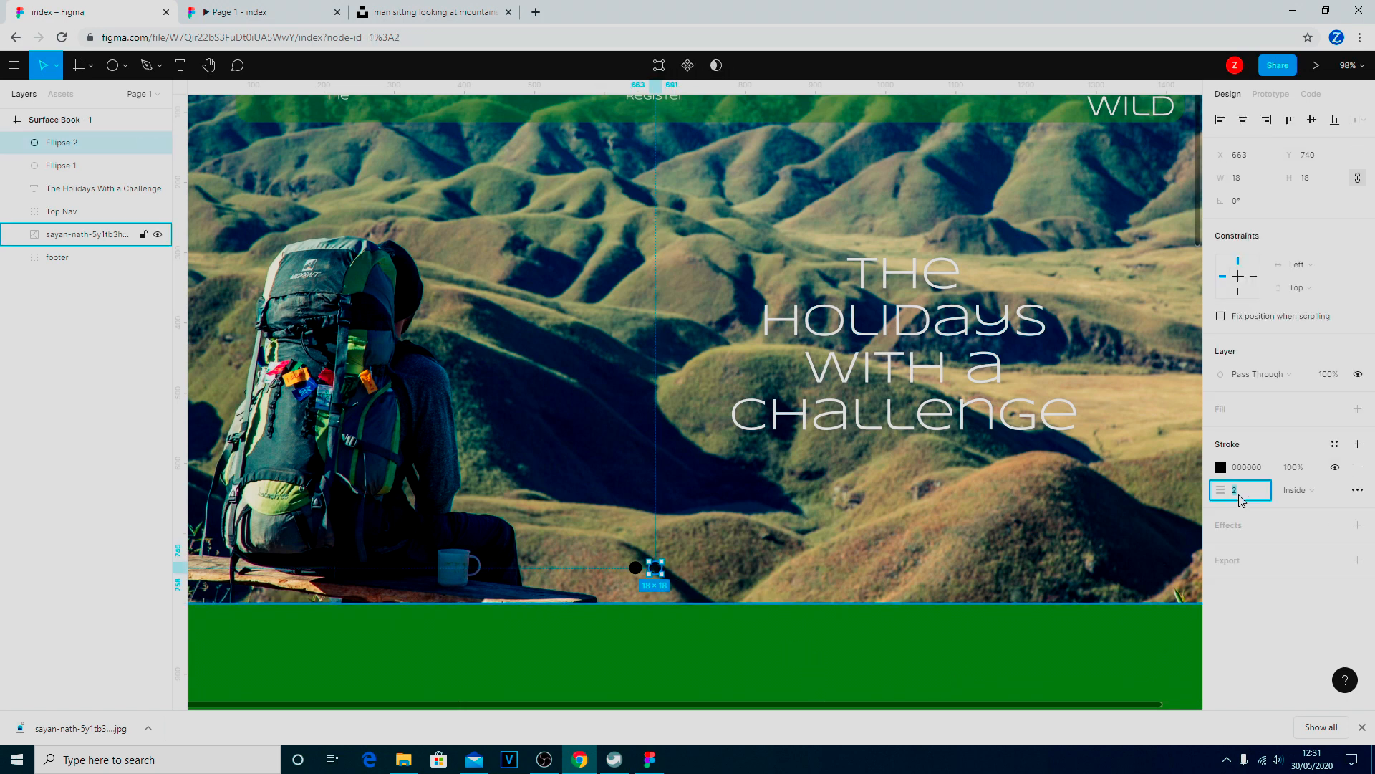
{"action": "type", "text": "4"}
{"action": "key", "text": "Return"}
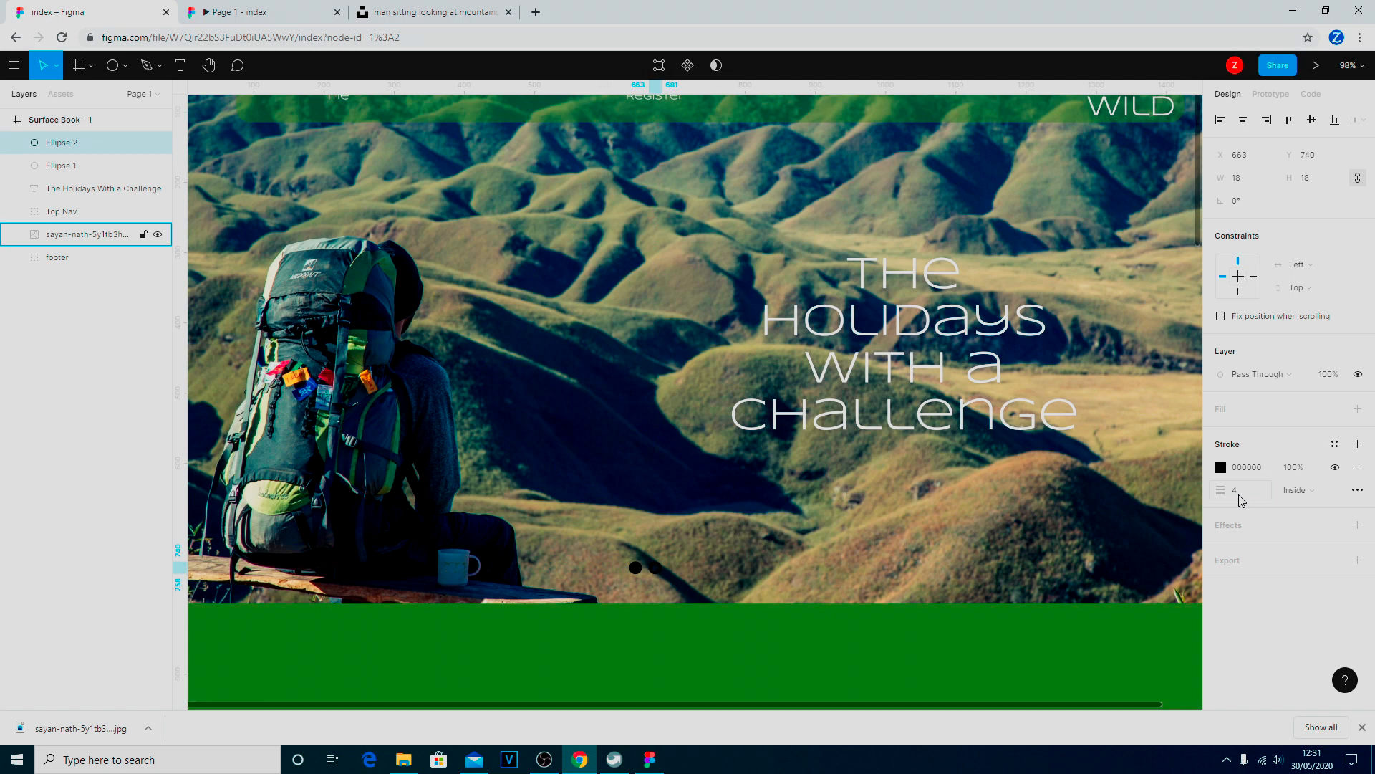
{"action": "left_click", "coordinate": [759, 670]}
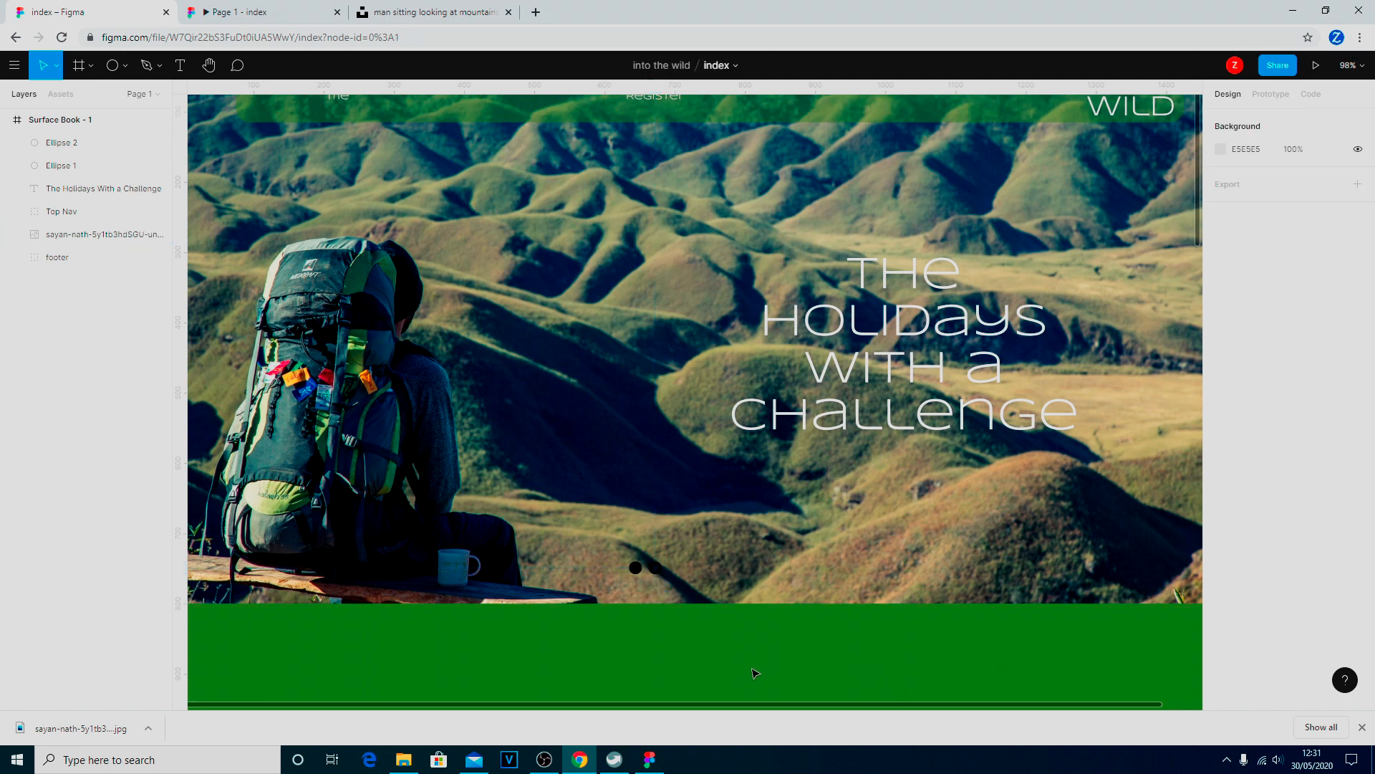
Paste three copies of the outlined circle and line them up at X 691, 719 and 747, Y 740.
{"action": "left_click", "coordinate": [656, 568]}
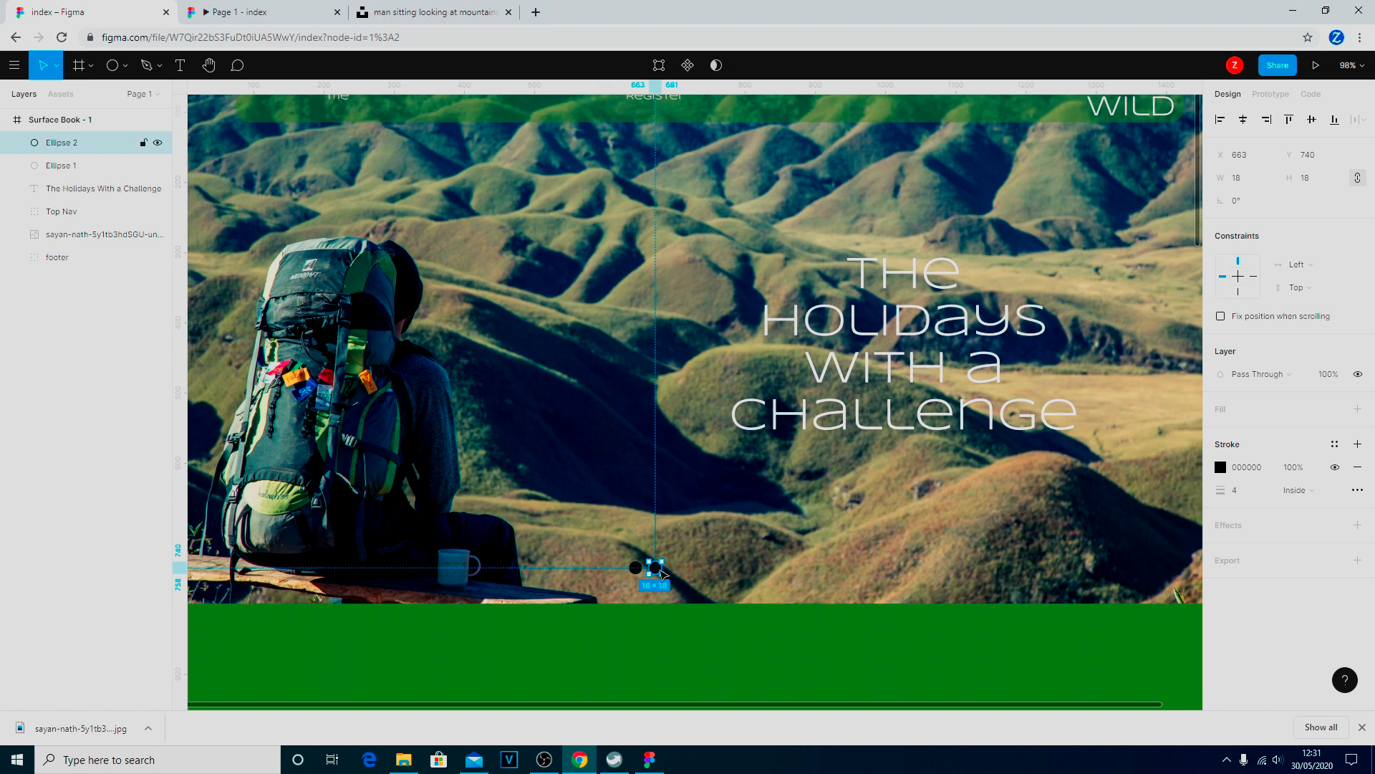
{"action": "key", "text": "ctrl+v"}
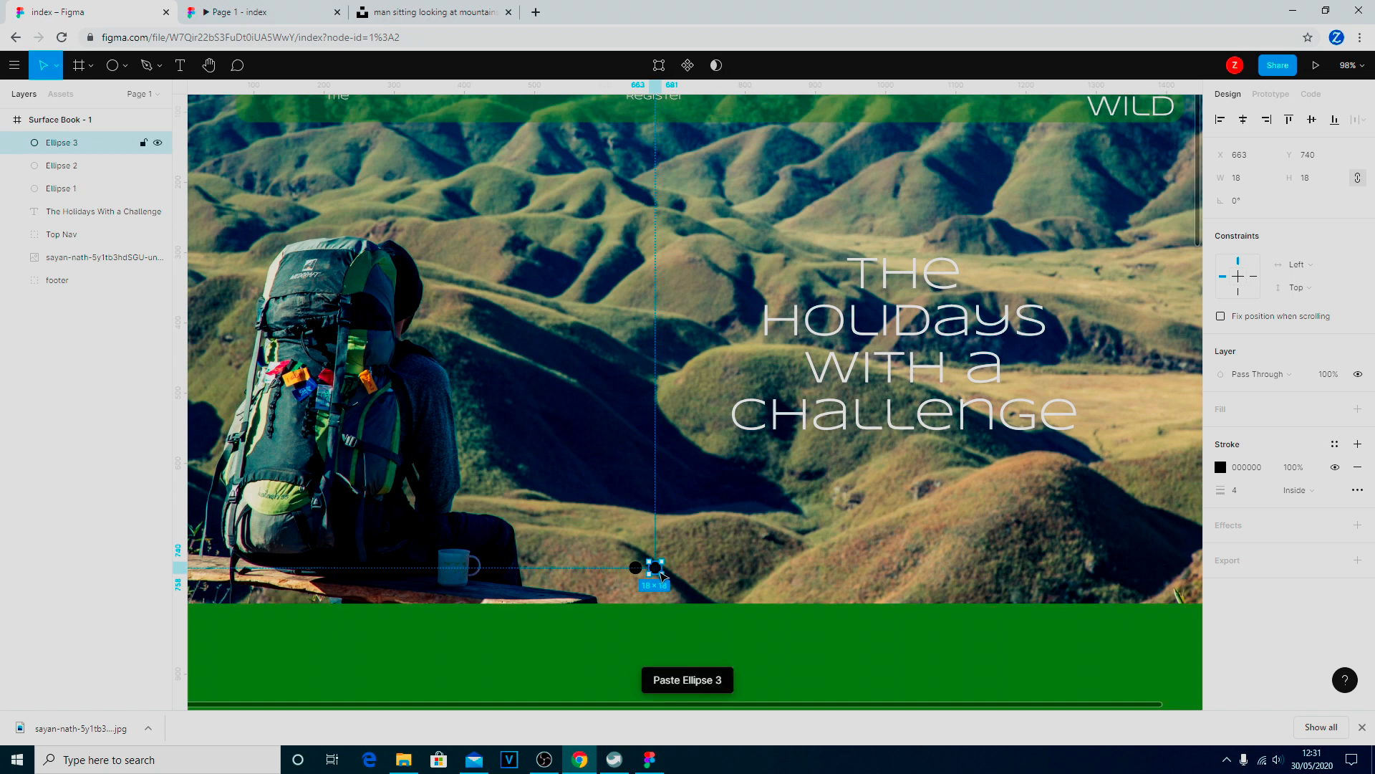
{"action": "left_click_drag", "start_coordinate": [660, 569], "coordinate": [678, 571]}
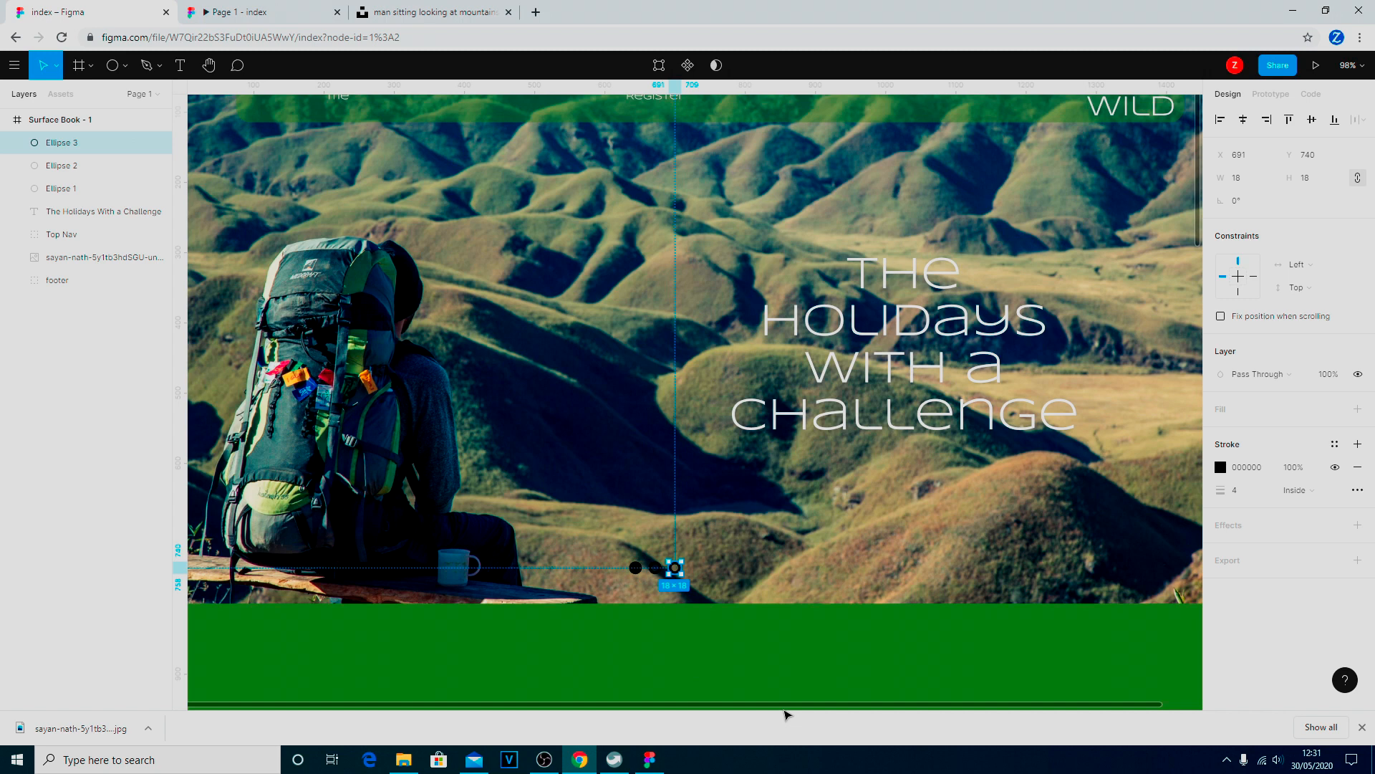
{"action": "key", "text": "ctrl+v"}
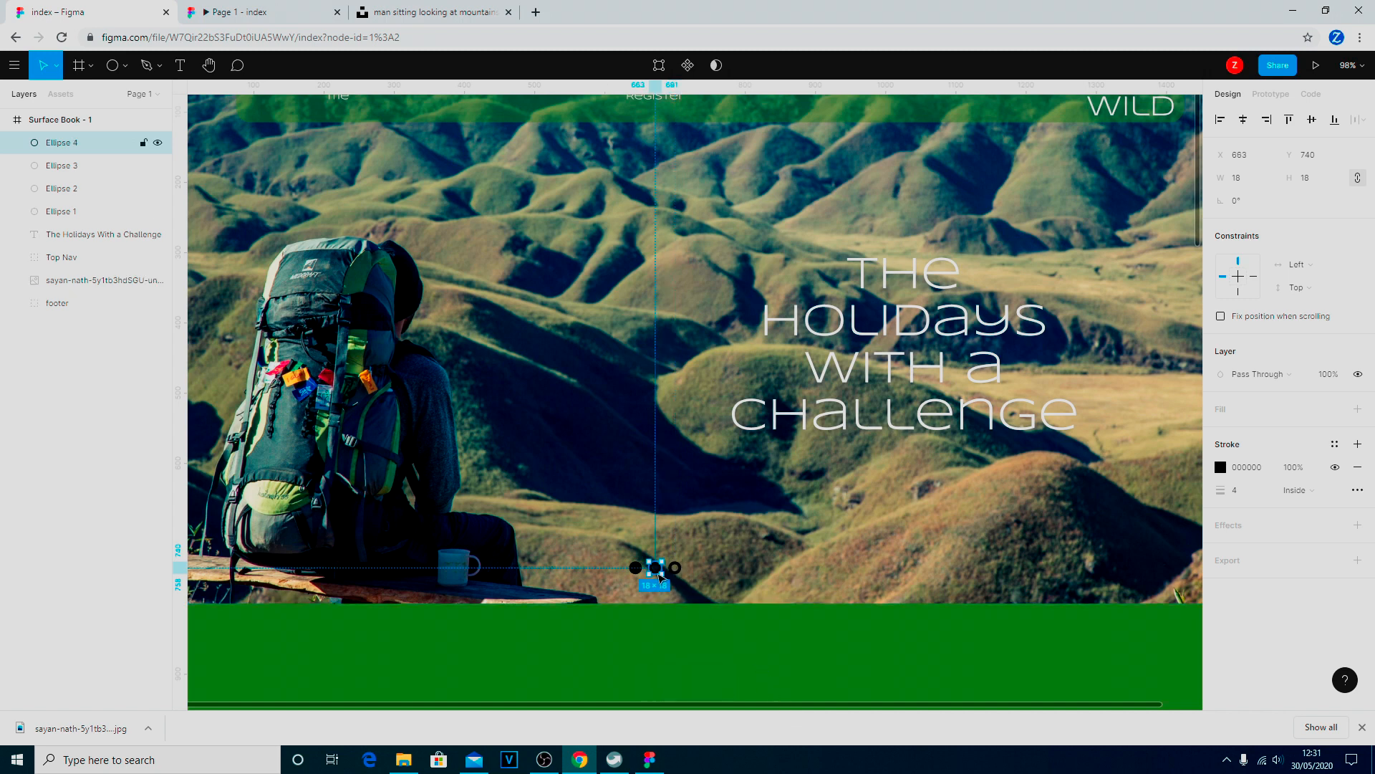
{"action": "left_click_drag", "start_coordinate": [662, 568], "coordinate": [704, 572]}
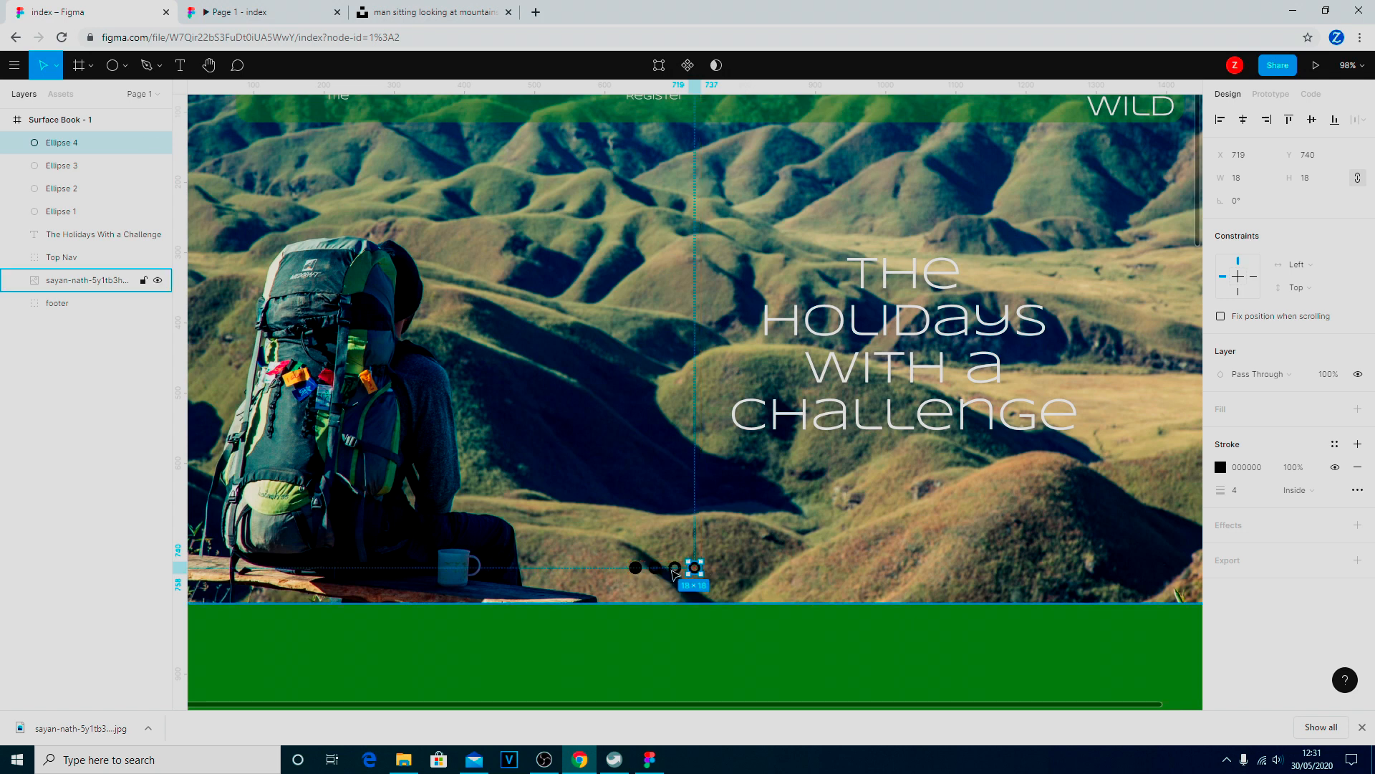
{"action": "key", "text": "ctrl+v"}
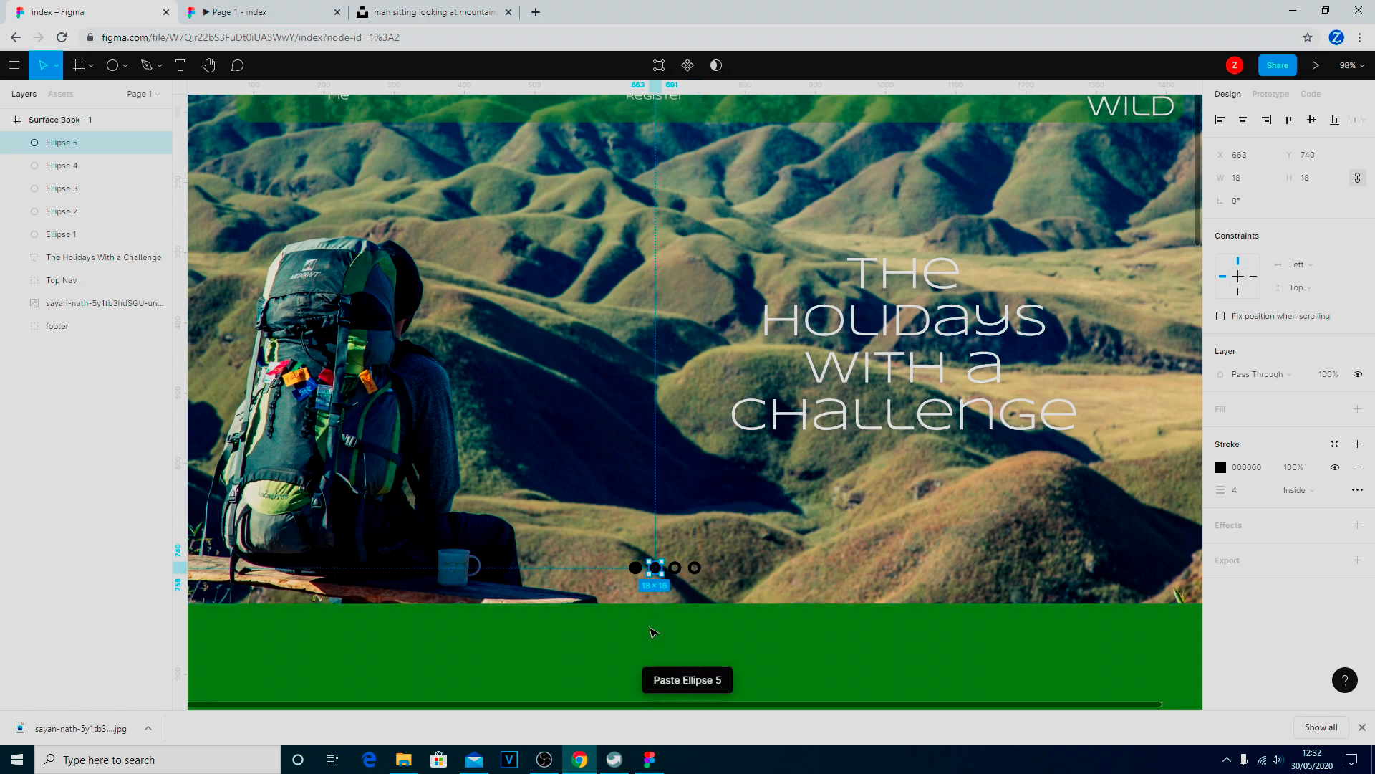
{"action": "left_click_drag", "start_coordinate": [656, 570], "coordinate": [716, 571]}
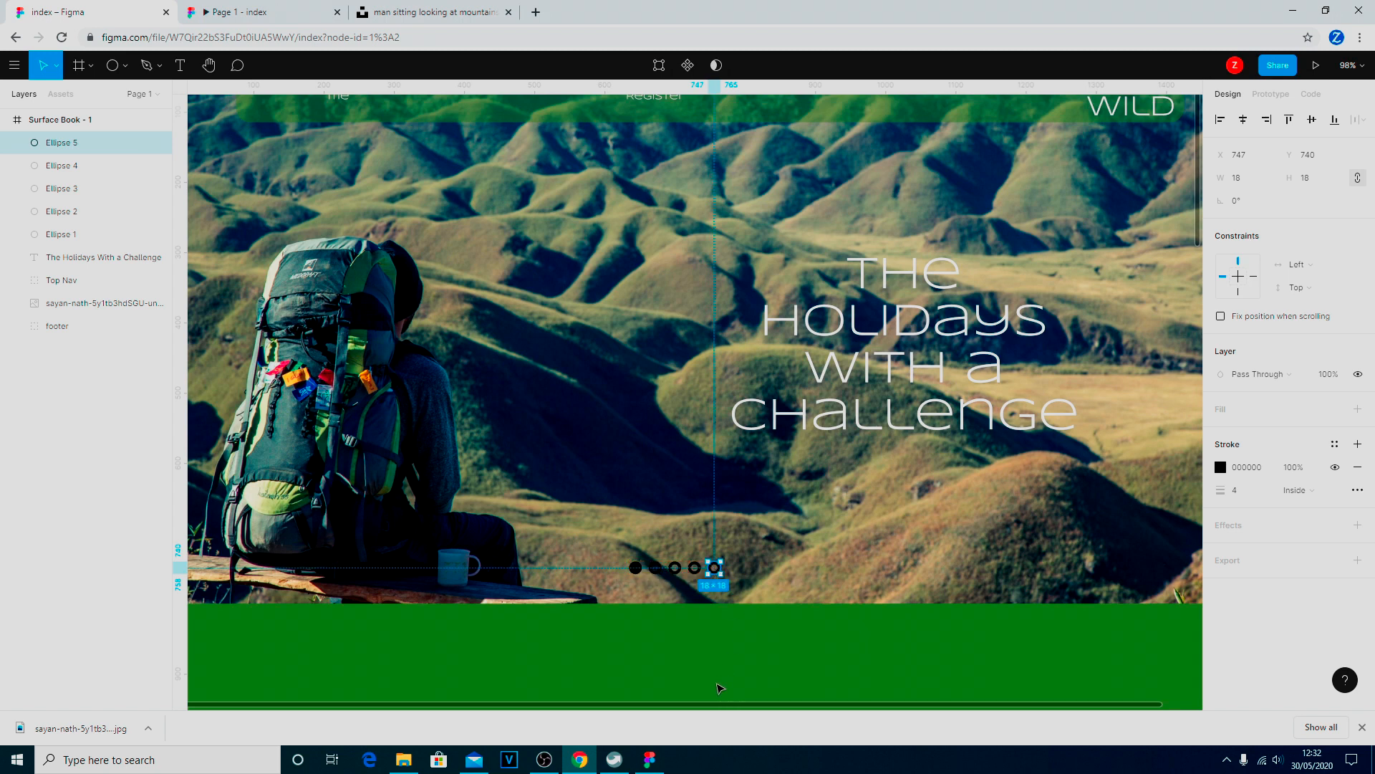
{"action": "key", "text": "Escape"}
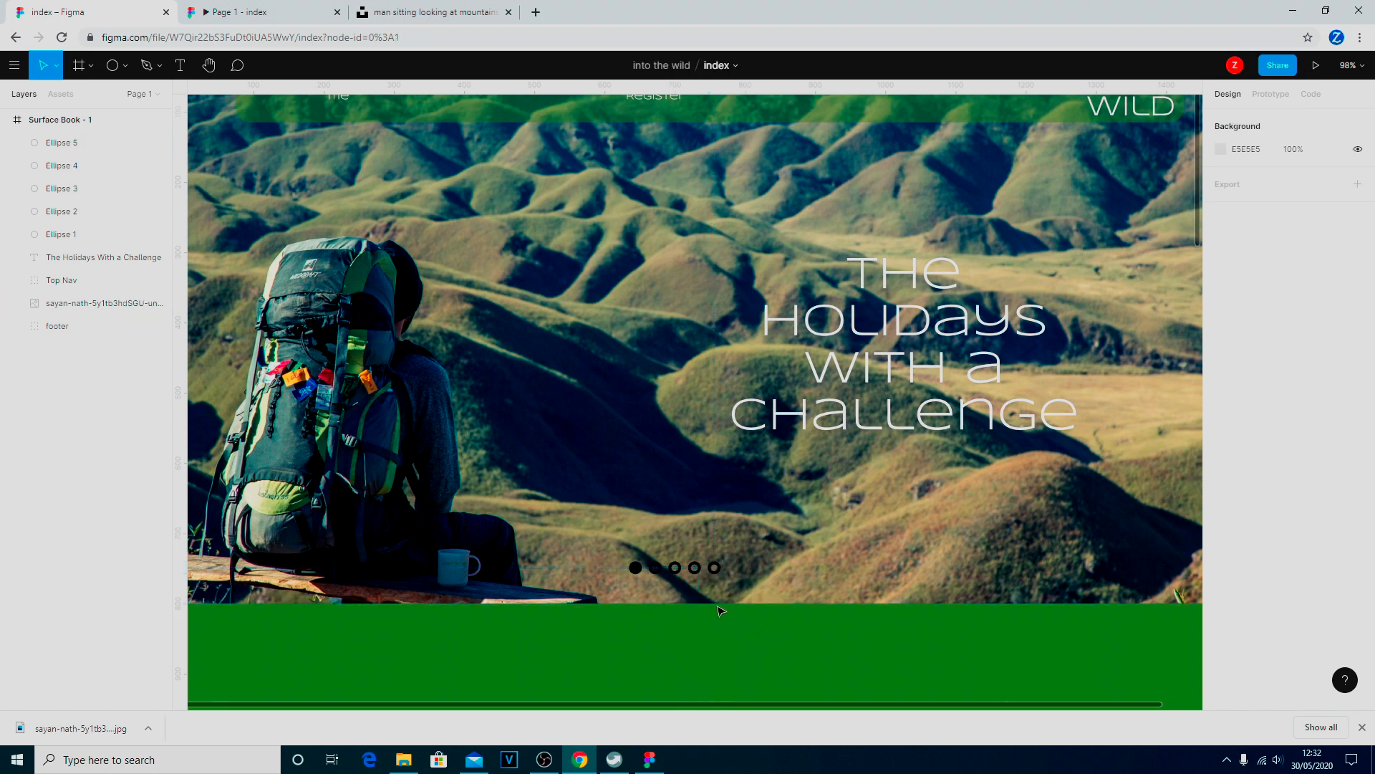
Select all five carousel circles, Ellipse 1 to Ellipse 5, and group them.
{"action": "left_click", "coordinate": [717, 571]}
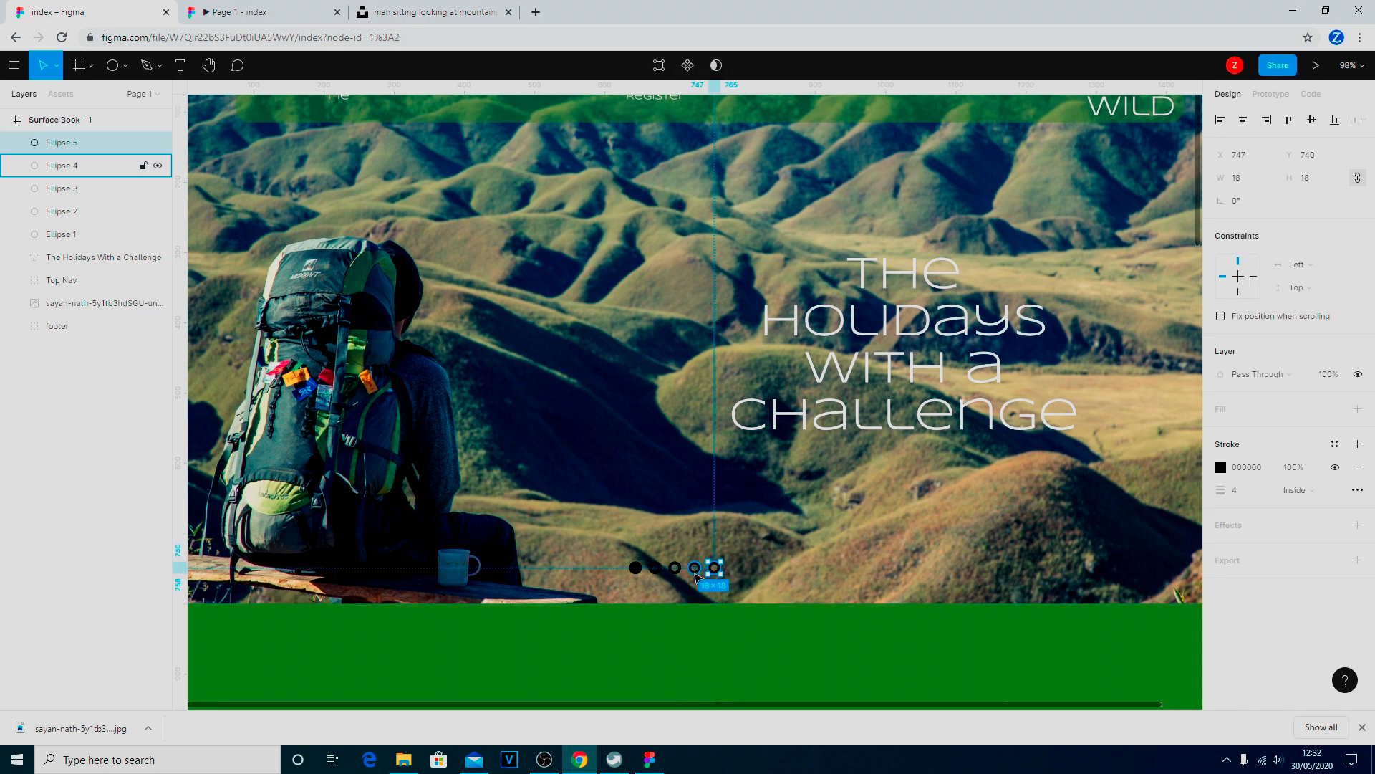
{"action": "left_click", "coordinate": [693, 568], "text": "shift"}
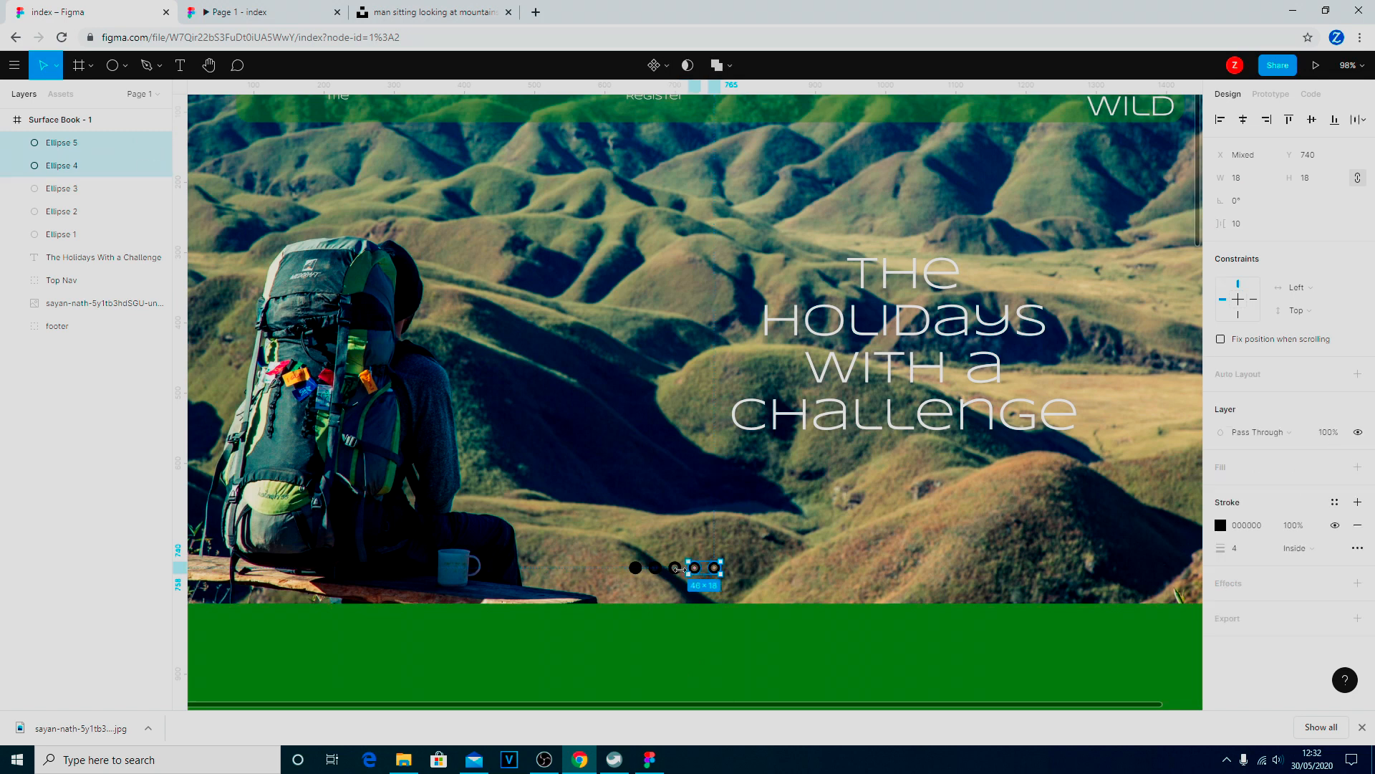
{"action": "left_click", "coordinate": [71, 143]}
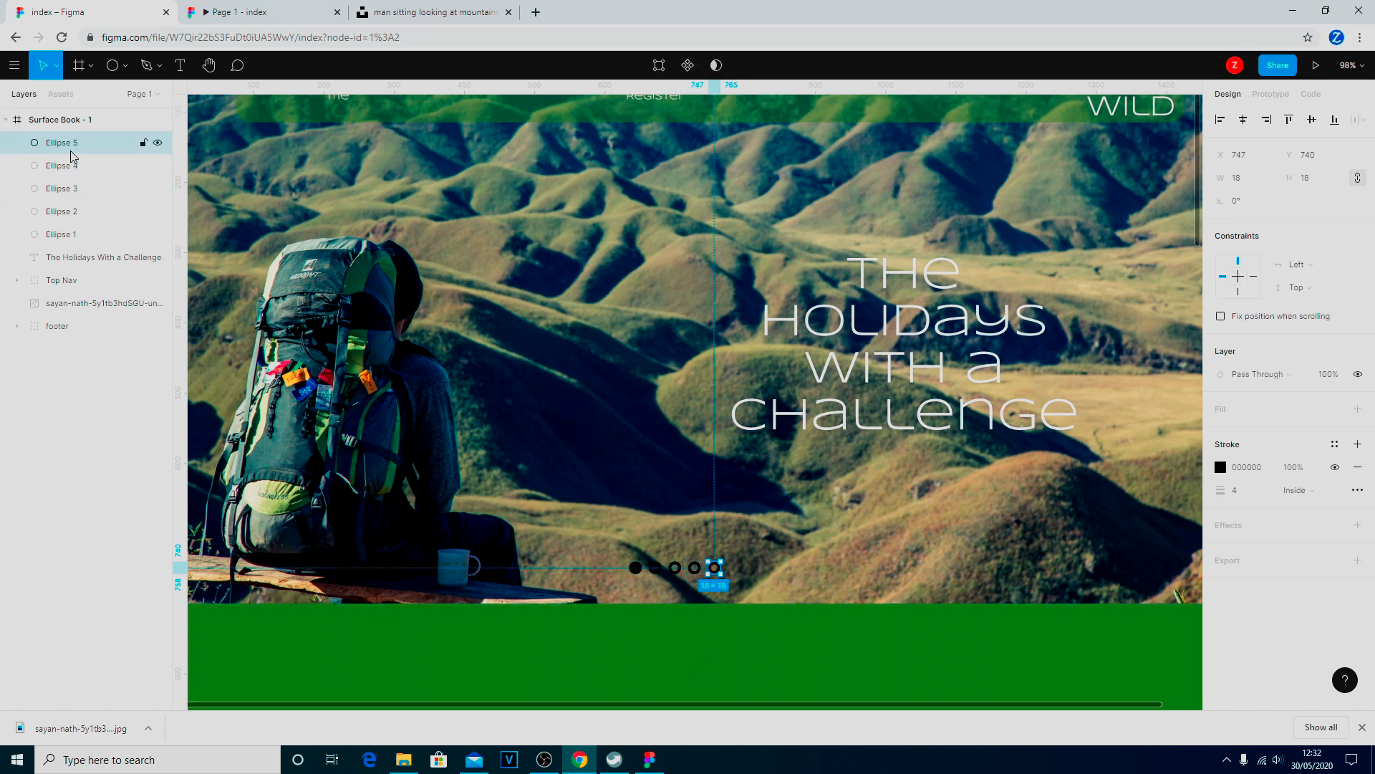
{"action": "left_click", "coordinate": [61, 231], "text": "shift"}
{"action": "right_click", "coordinate": [62, 222]}
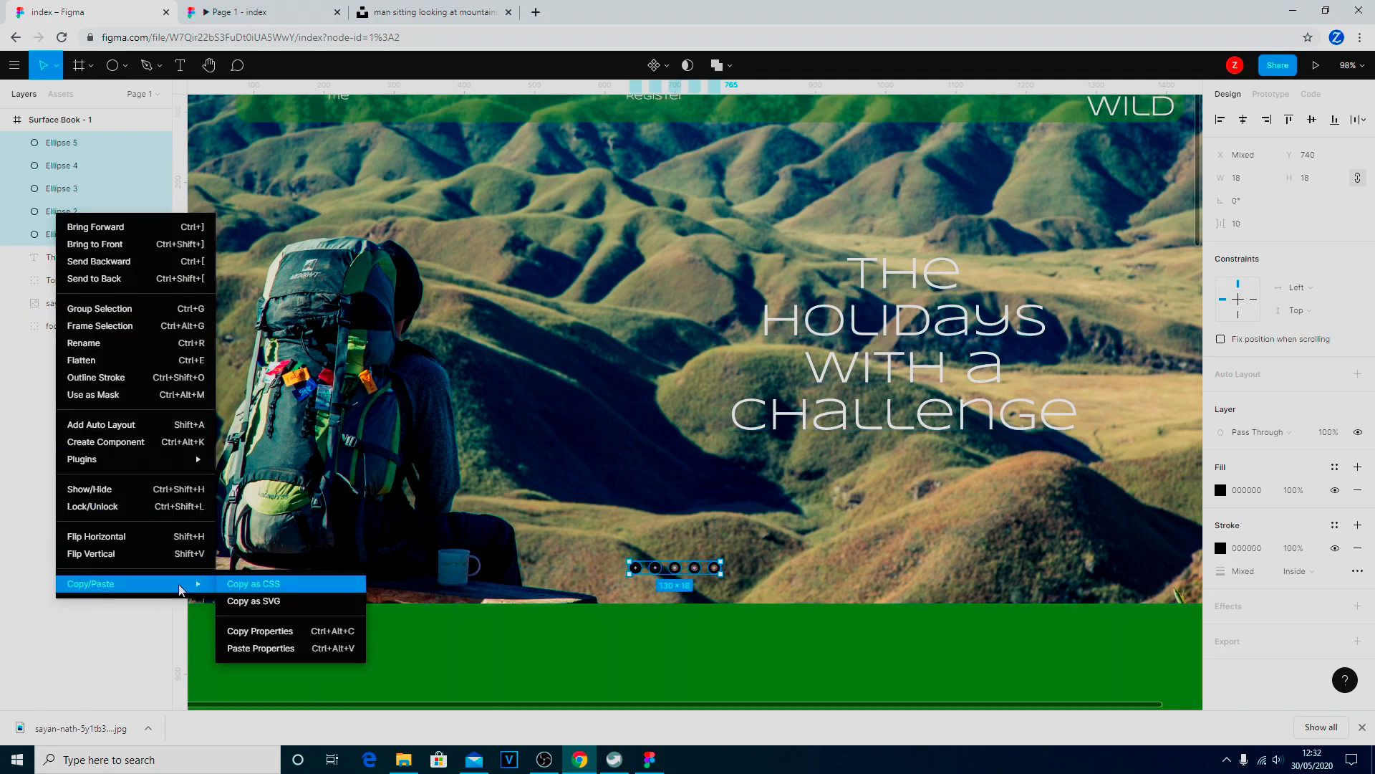
{"action": "left_click", "coordinate": [119, 313]}
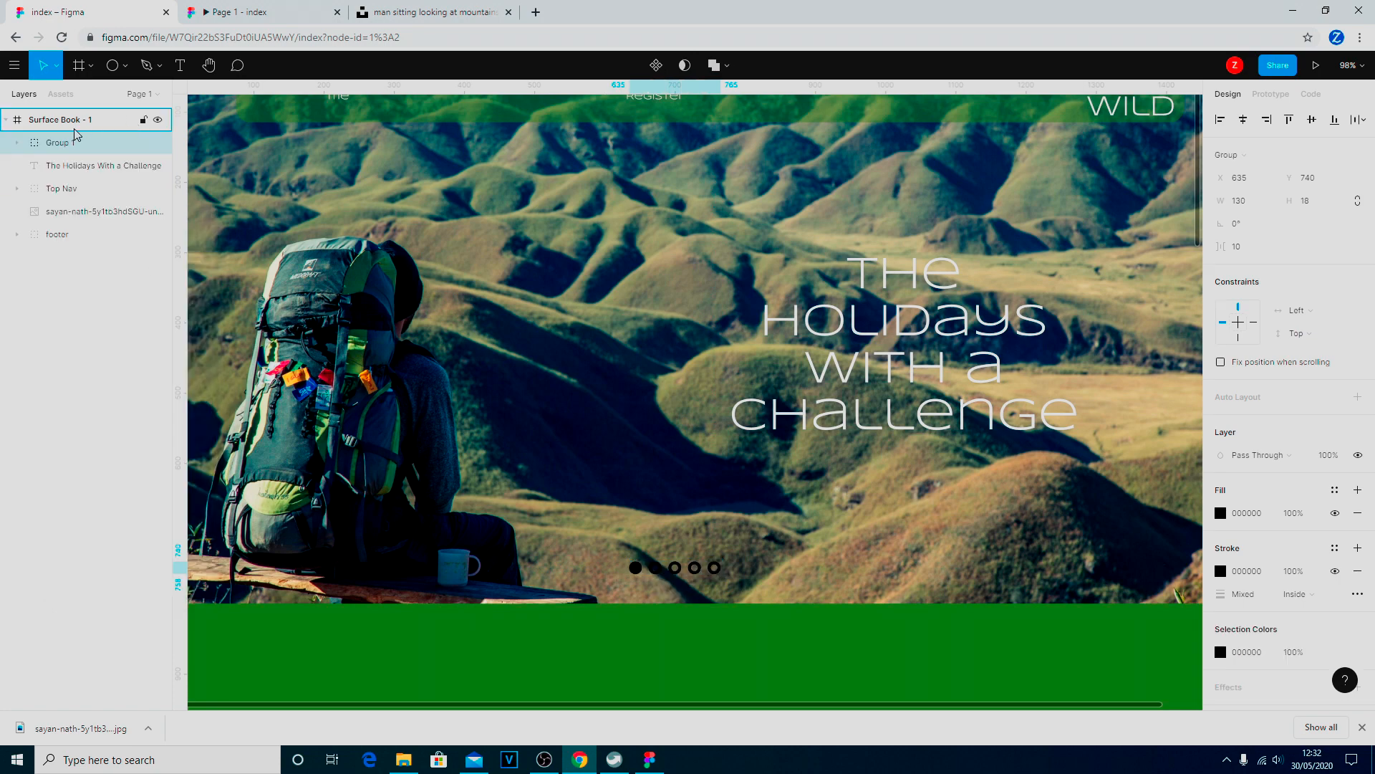
Rename the group of carousel circles "ad selectors".
{"action": "right_click", "coordinate": [66, 146]}
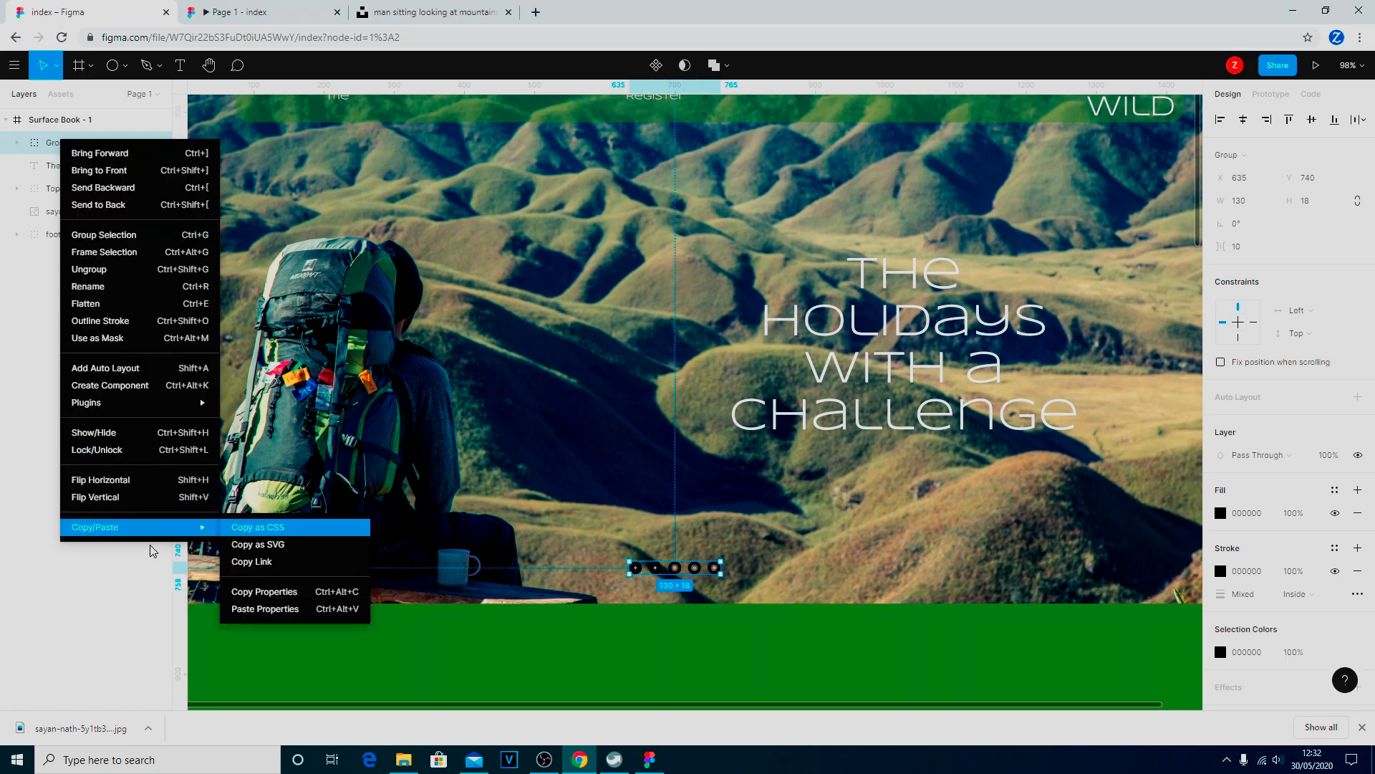
{"action": "left_click", "coordinate": [100, 288]}
{"action": "type", "text": "ad selectors"}
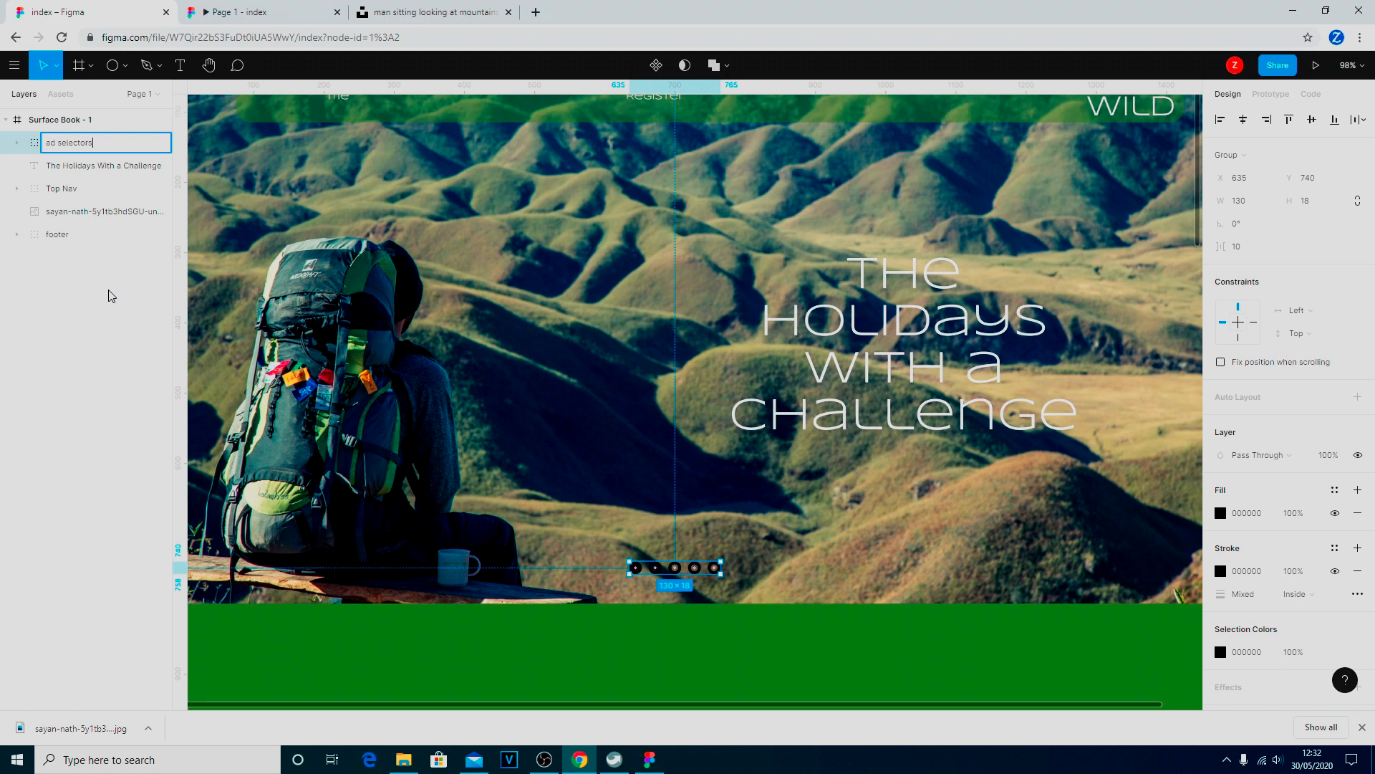
{"action": "key", "text": "Return"}
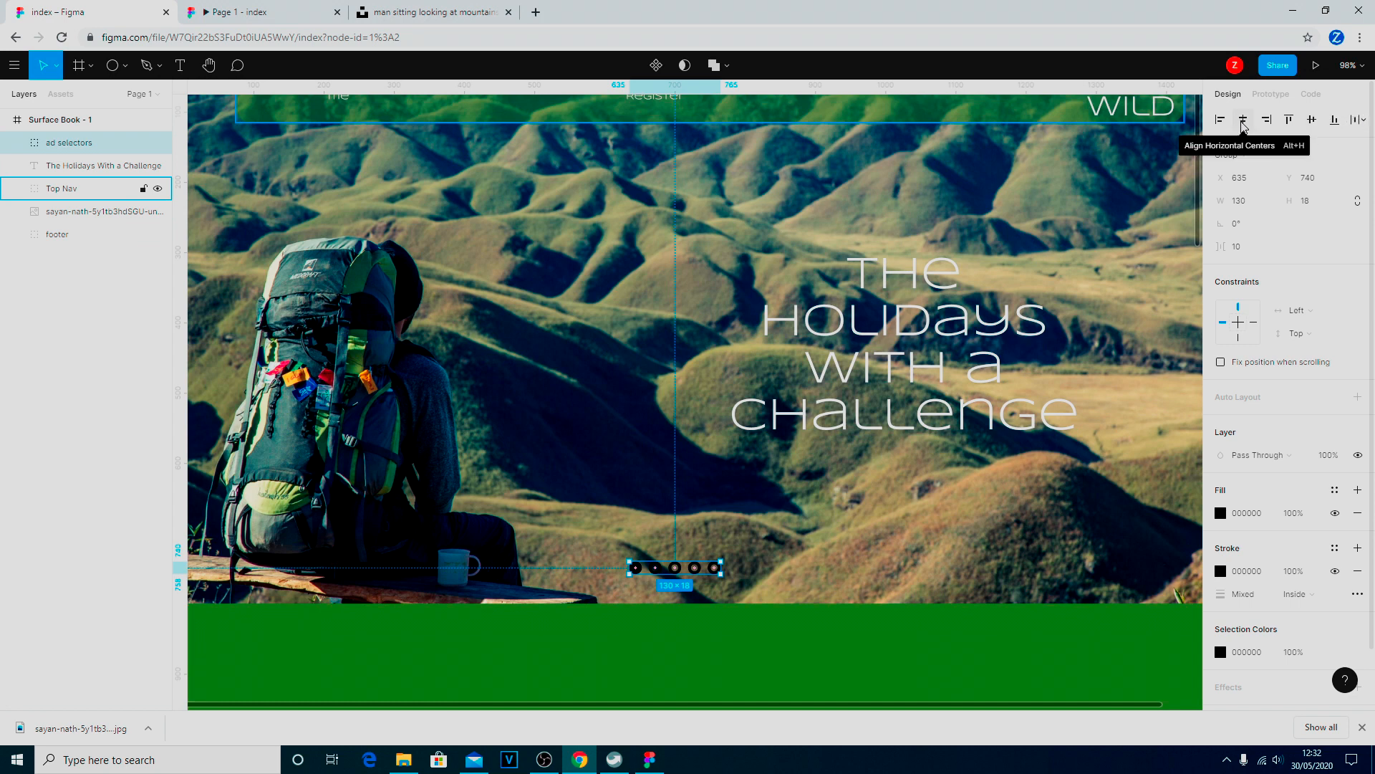
Center the ad selectors group horizontally in the frame, move it down to Y 770 and deselect it.
{"action": "left_click", "coordinate": [1243, 120]}
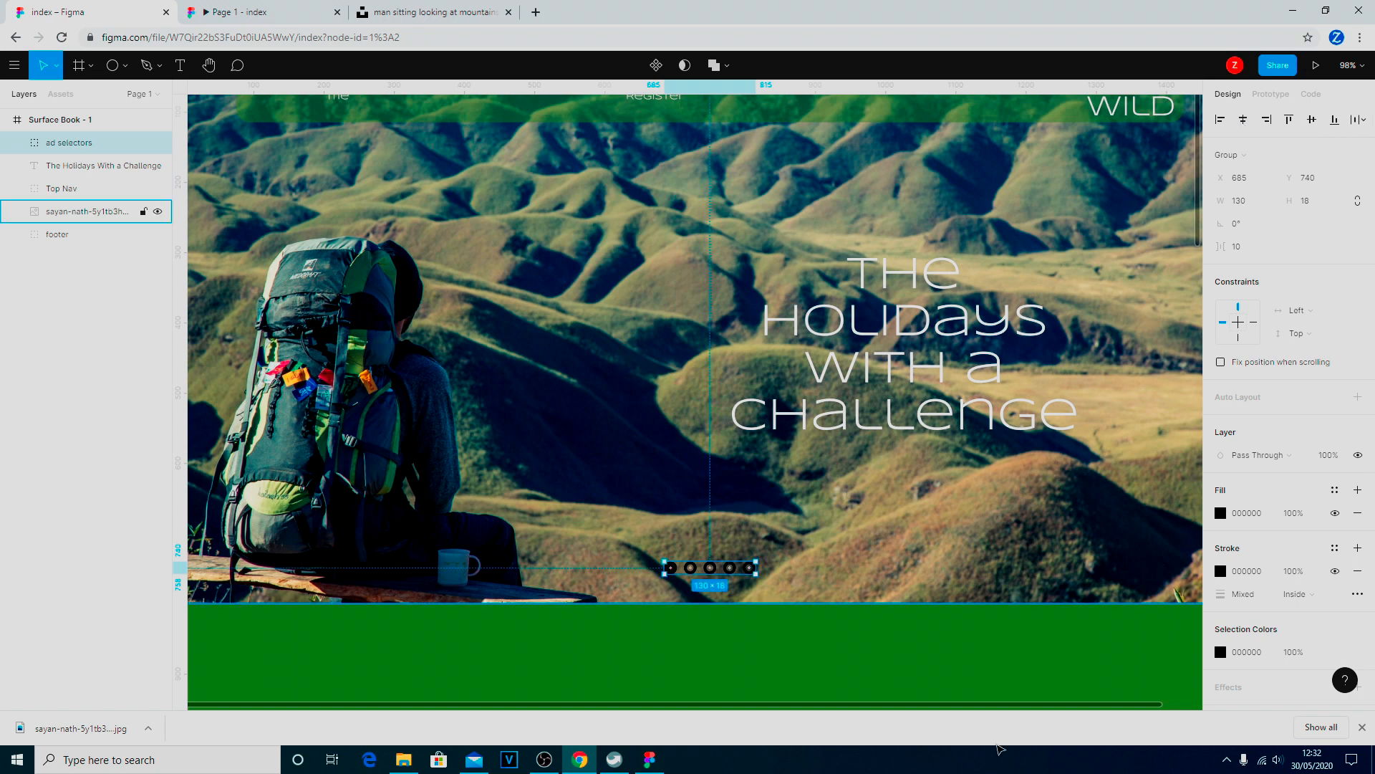
{"action": "left_click", "coordinate": [766, 687]}
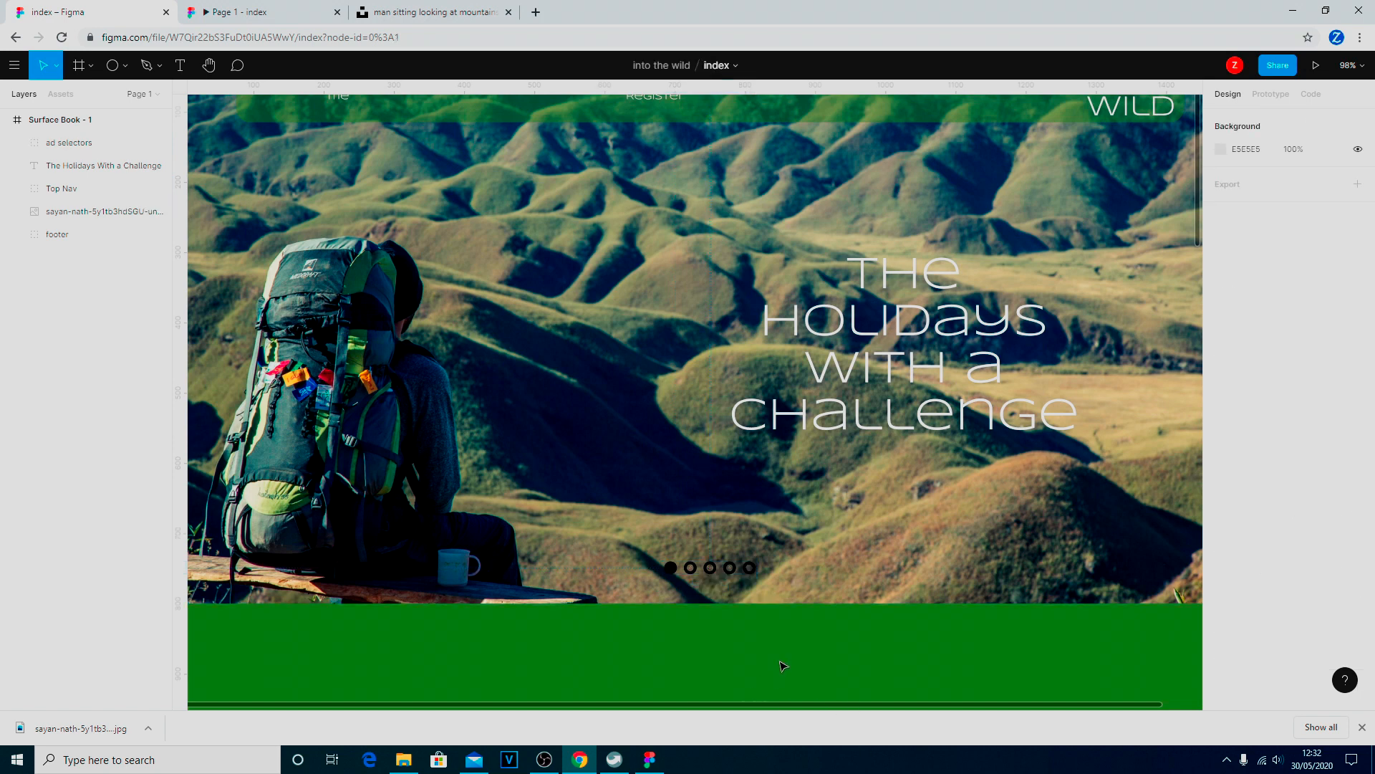
{"action": "left_click", "coordinate": [731, 568]}
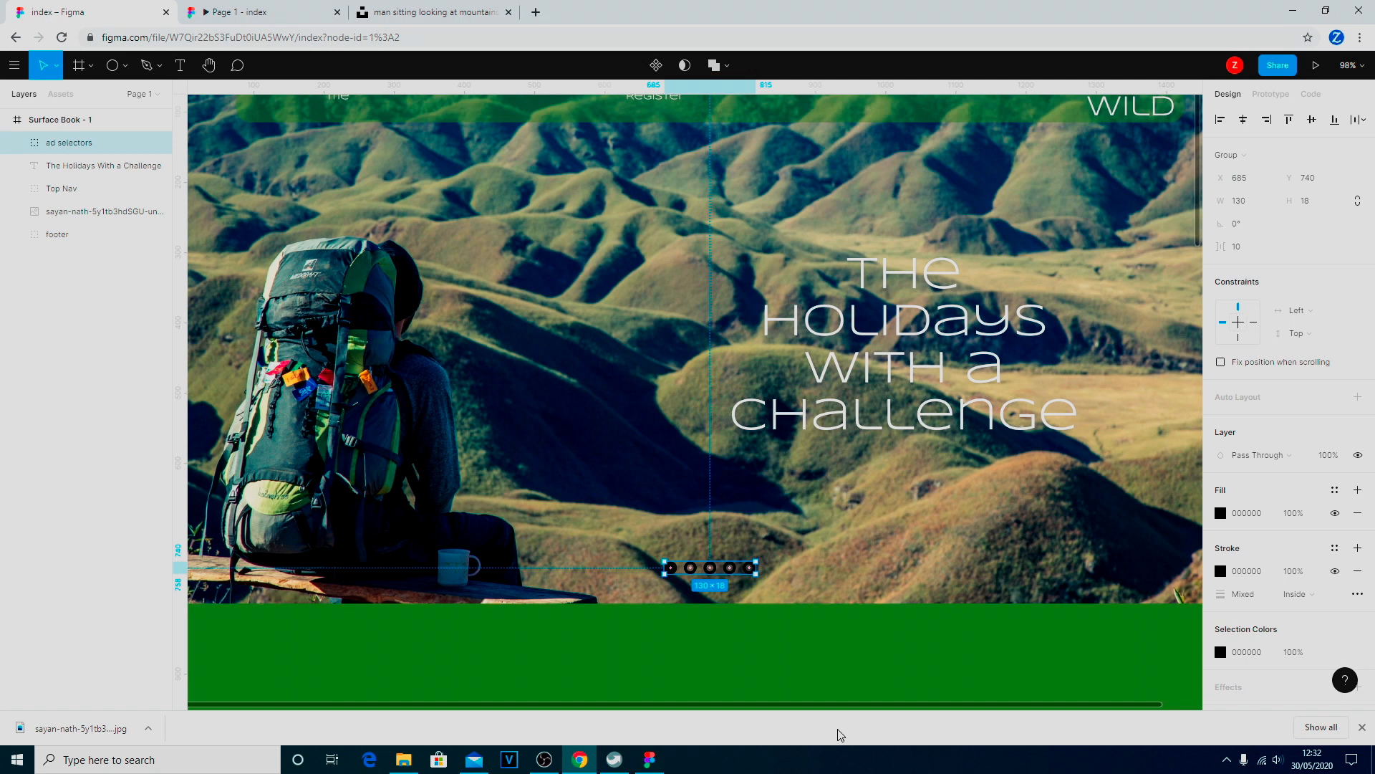
{"action": "key", "text": "Down"}
{"action": "key", "text": "Down"}
{"action": "key", "text": "Down"}
{"action": "key", "text": "Down"}
{"action": "key", "text": "Down"}
{"action": "key", "text": "Down"}
{"action": "key", "text": "Down"}
{"action": "key", "text": "Down"}
{"action": "key", "text": "Down"}
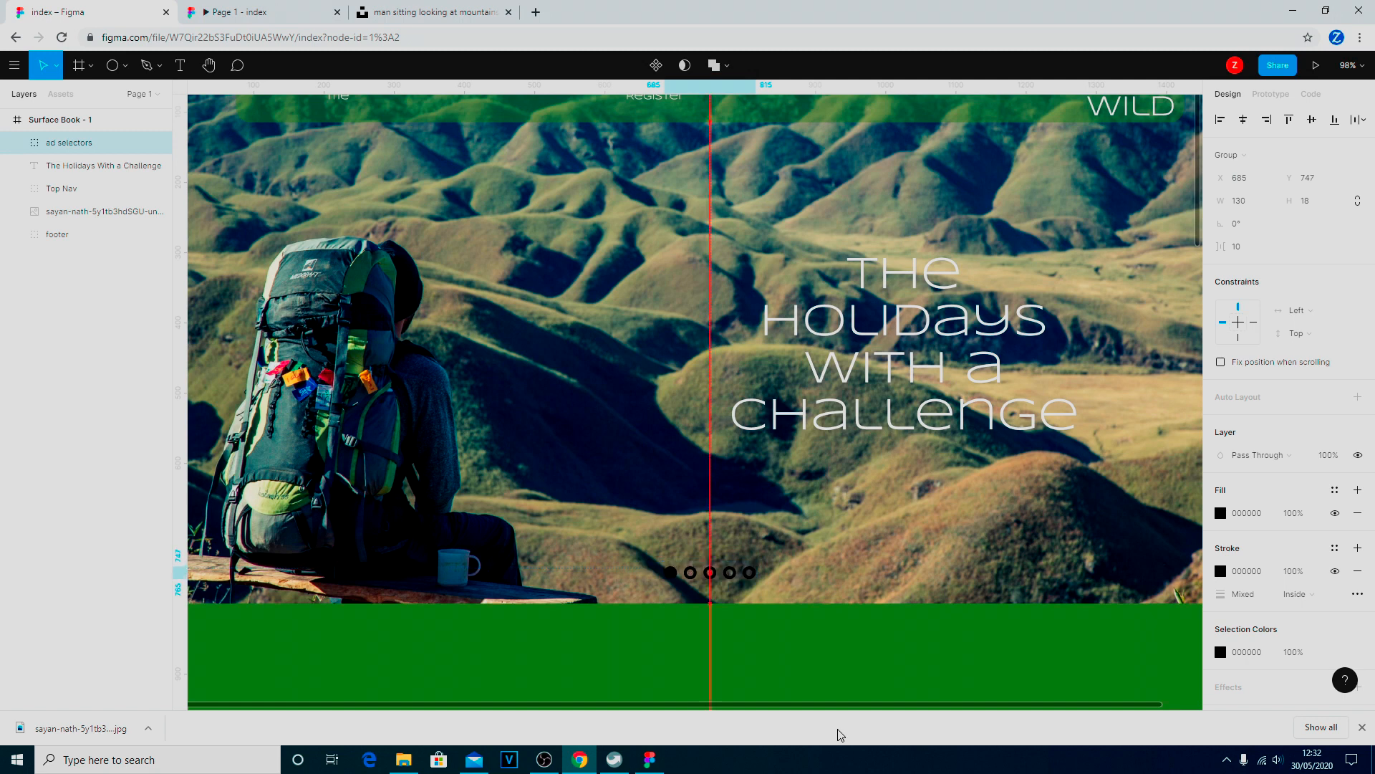
{"action": "key", "text": "Down"}
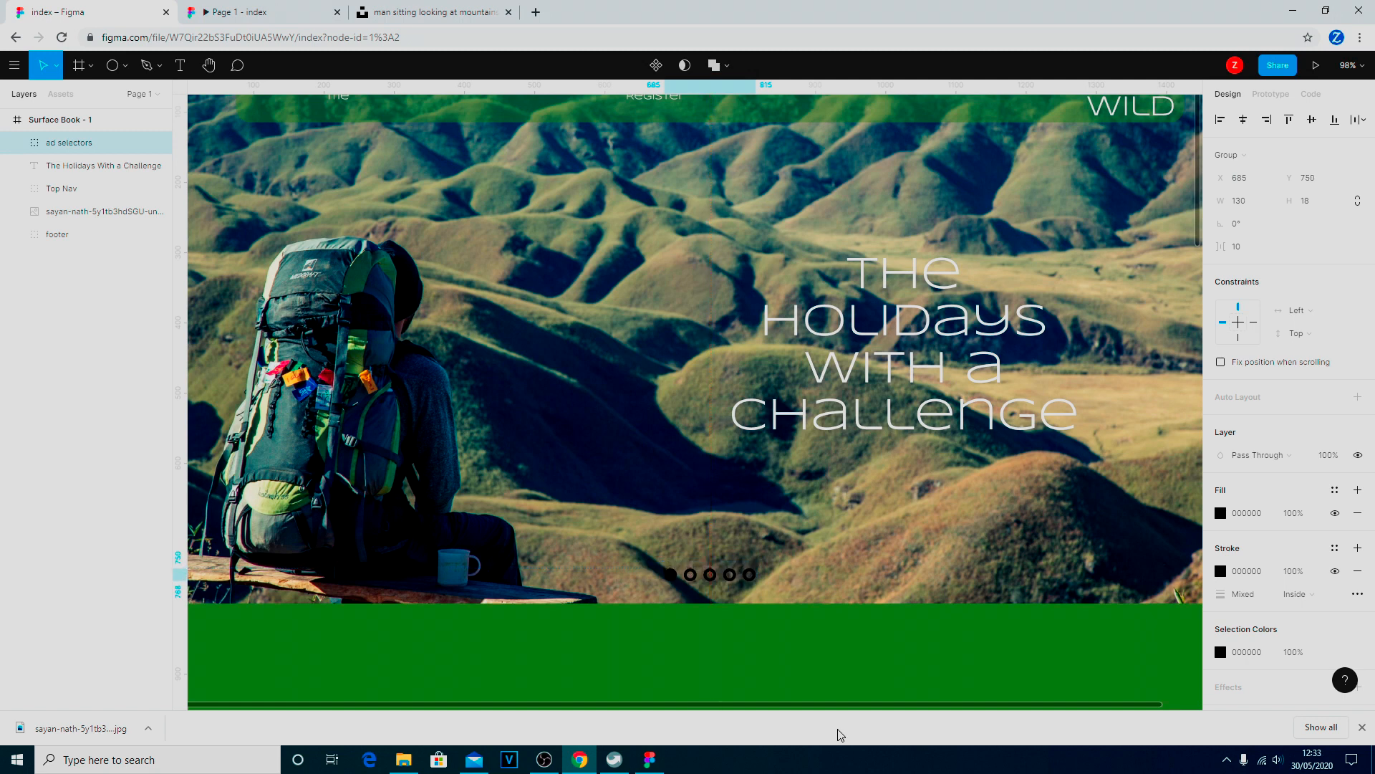
{"action": "key", "text": "Down"}
{"action": "key", "text": "Down"}
{"action": "key", "text": "Down"}
{"action": "key", "text": "Down"}
{"action": "key", "text": "Down"}
{"action": "key", "text": "Down"}
{"action": "key", "text": "Down"}
{"action": "key", "text": "Down"}
{"action": "key", "text": "Down"}
{"action": "key", "text": "Down"}
{"action": "key", "text": "Down"}
{"action": "key", "text": "Down"}
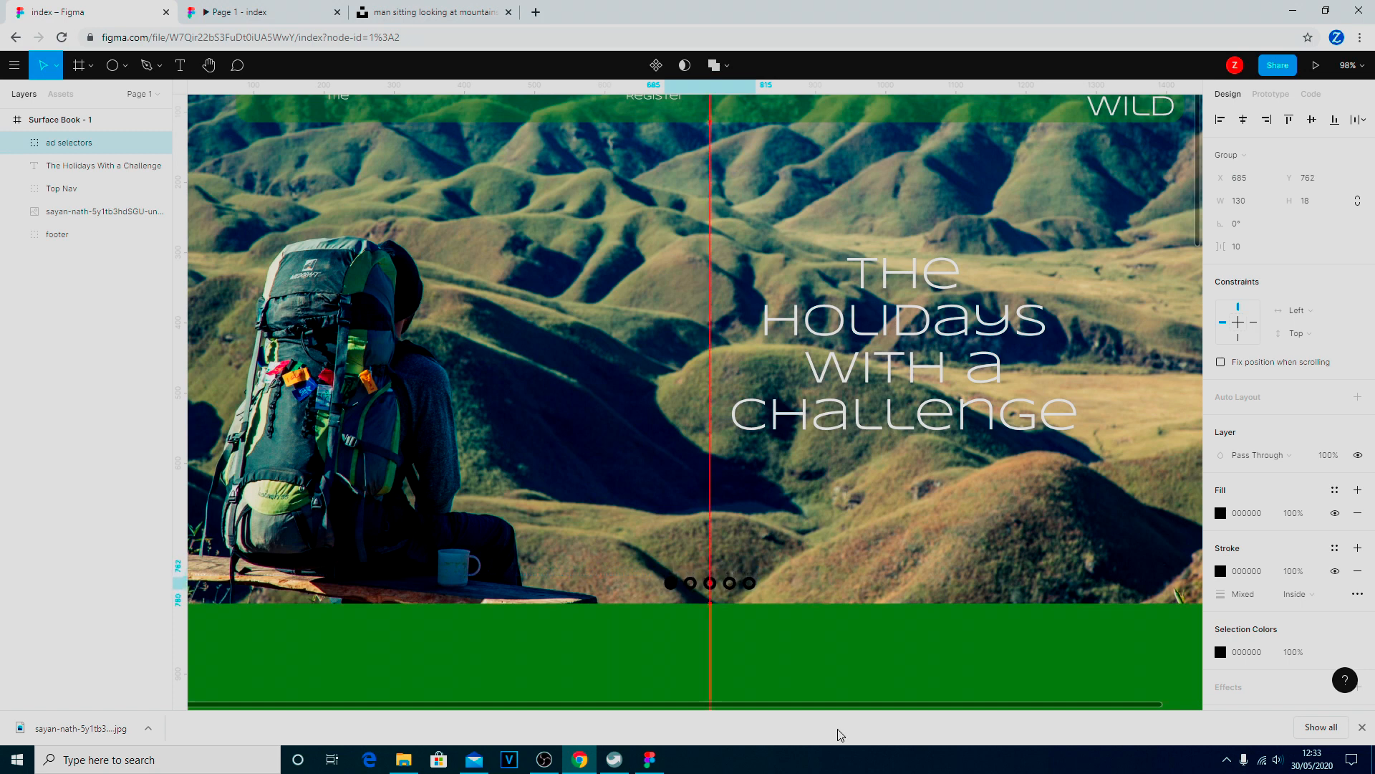
{"action": "key", "text": "Down"}
{"action": "key", "text": "Down"}
{"action": "key", "text": "Down"}
{"action": "key", "text": "Down"}
{"action": "key", "text": "Down"}
{"action": "key", "text": "Down"}
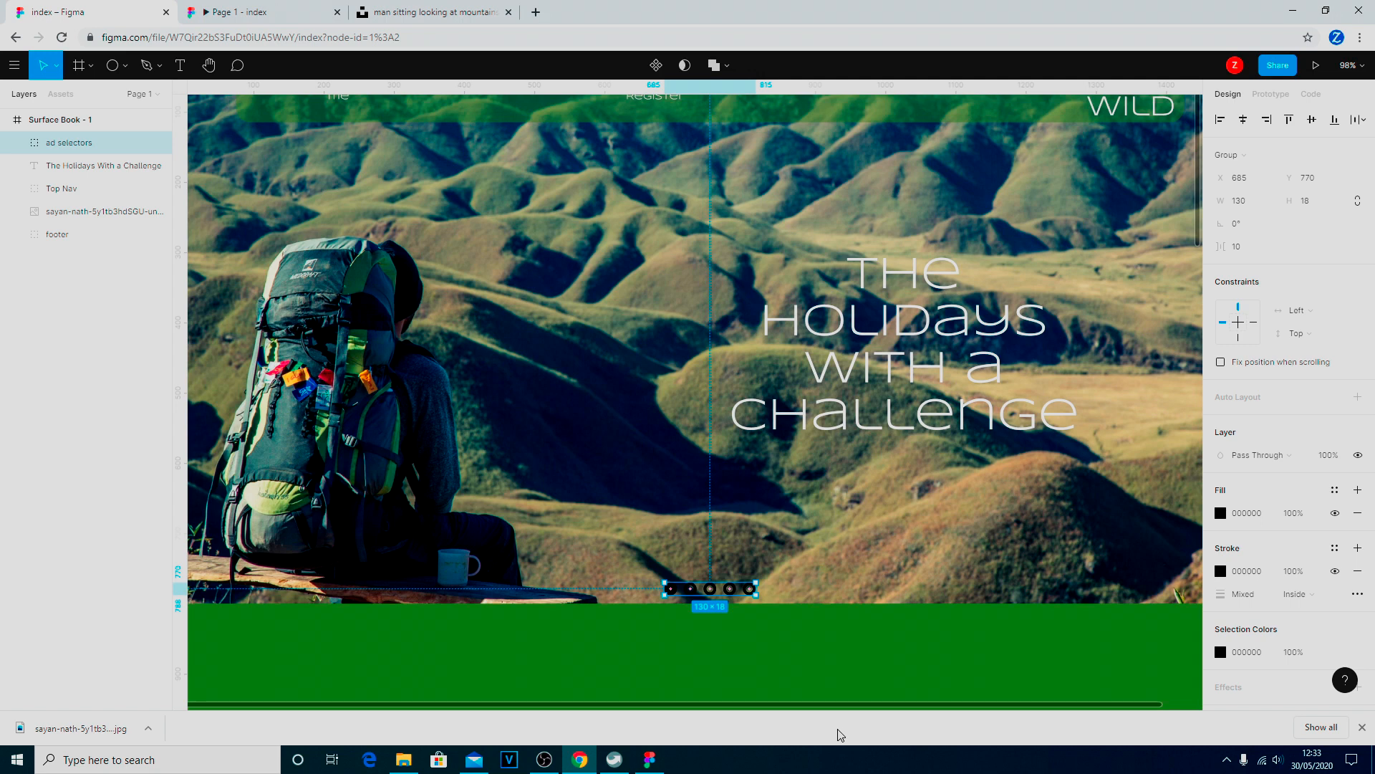
{"action": "key", "text": "Escape"}
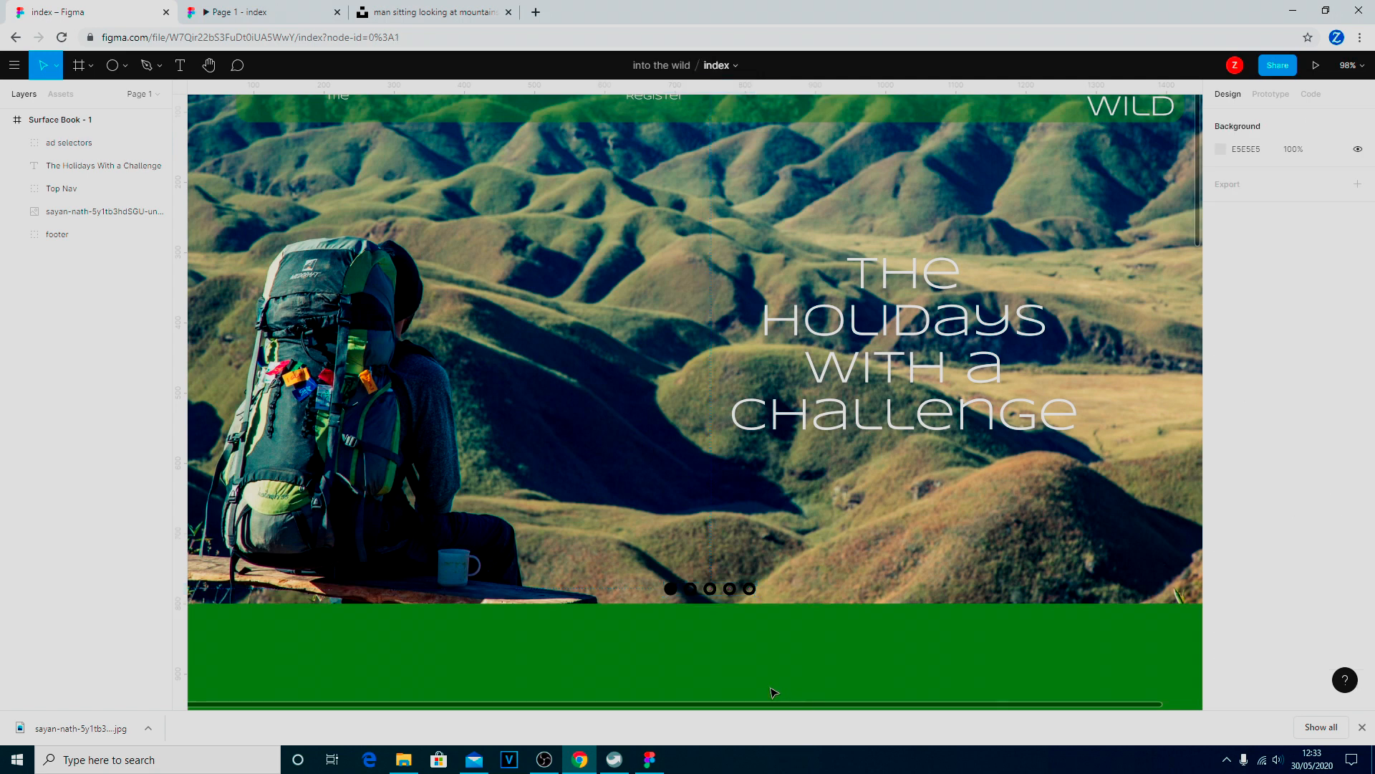
Compare the carousel dots' placement in the reference design's preview with this page's own prototype preview.
{"action": "left_click", "coordinate": [688, 591]}
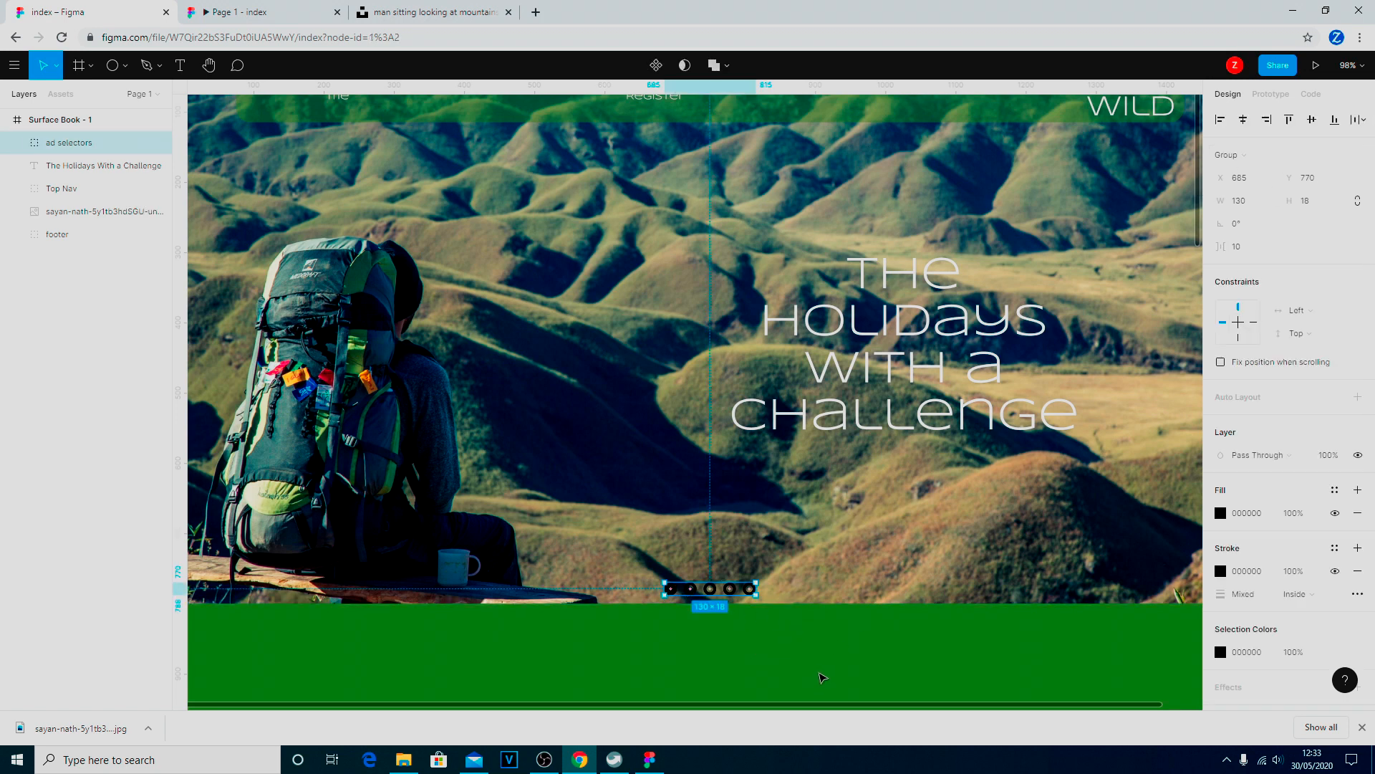
{"action": "left_click", "coordinate": [812, 645]}
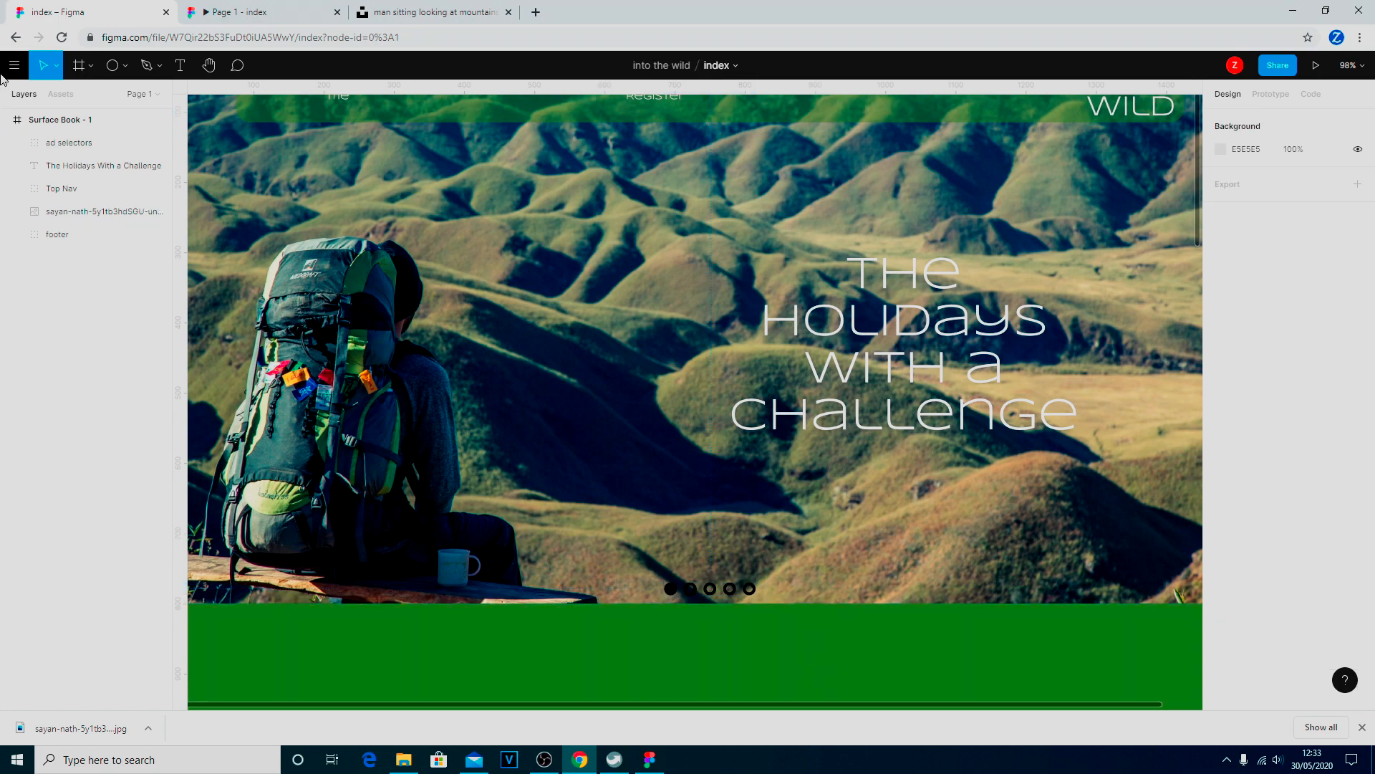
{"action": "key", "text": "alt+Tab"}
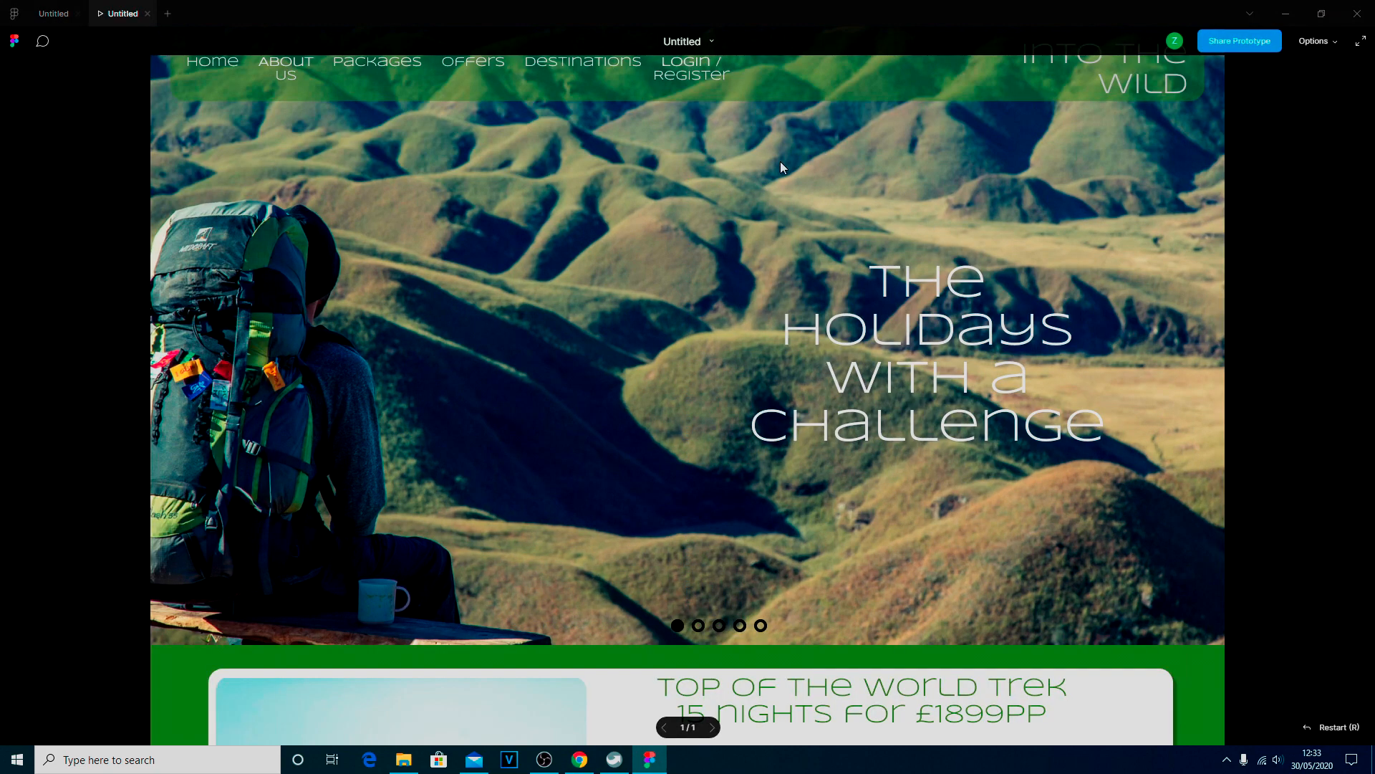
{"action": "left_click", "coordinate": [1298, 13]}
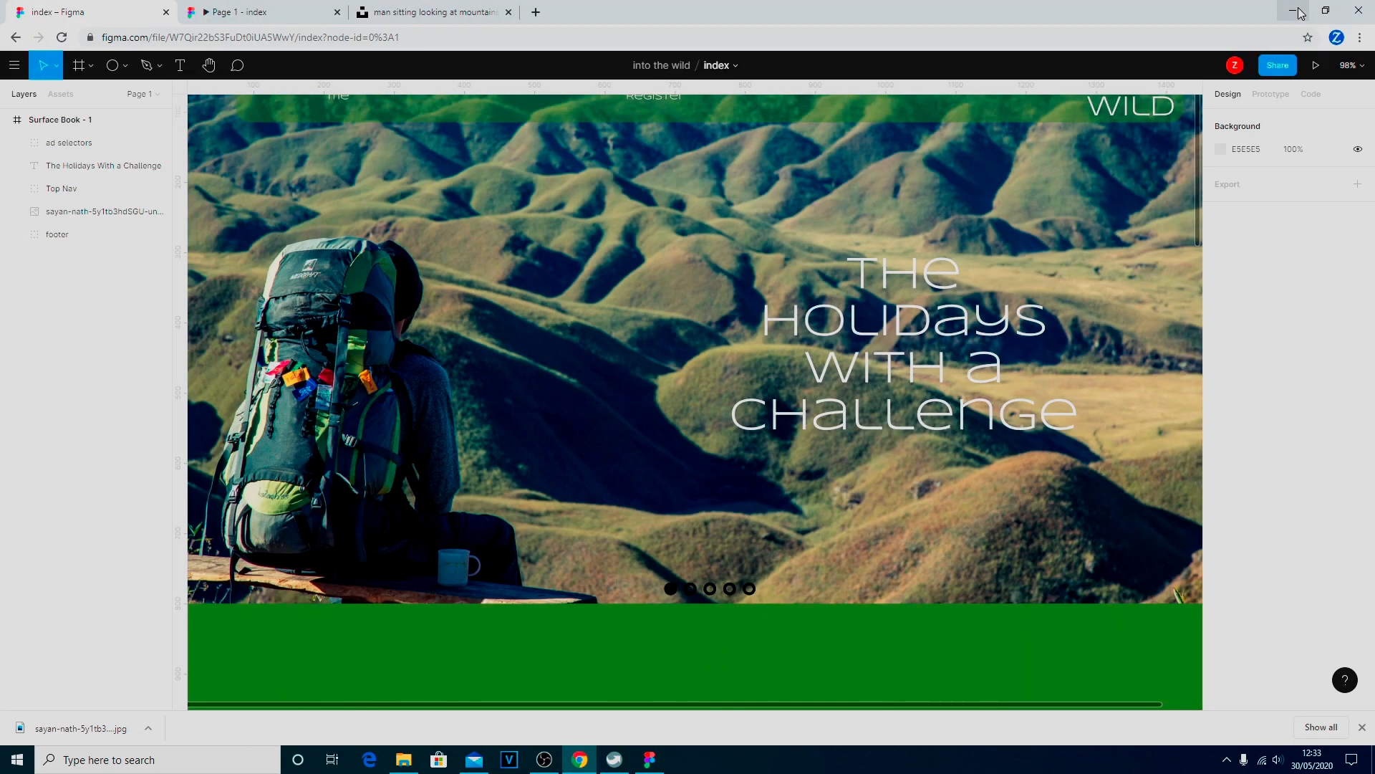
{"action": "left_click", "coordinate": [265, 10]}
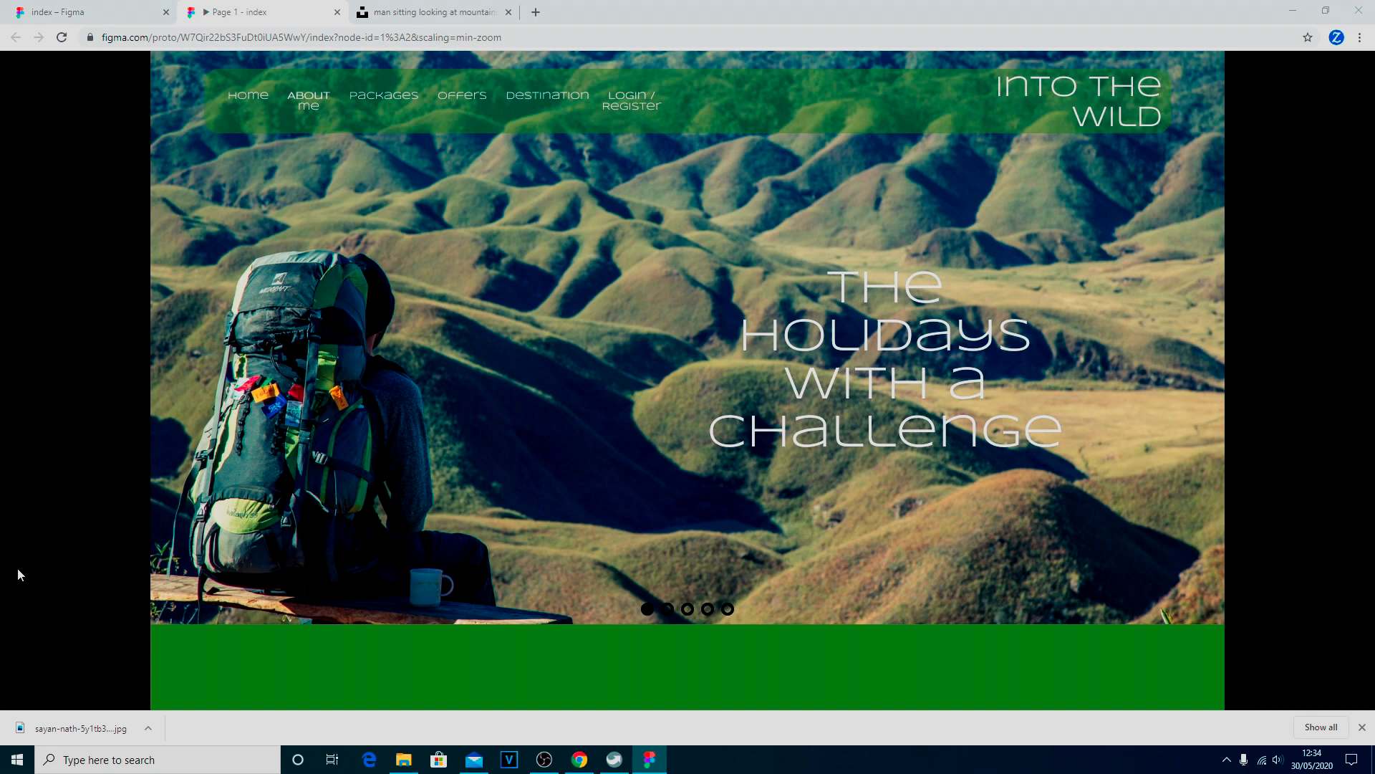
{"action": "scroll", "coordinate": [510, 559], "scroll_direction": "down", "scroll_amount": 2}
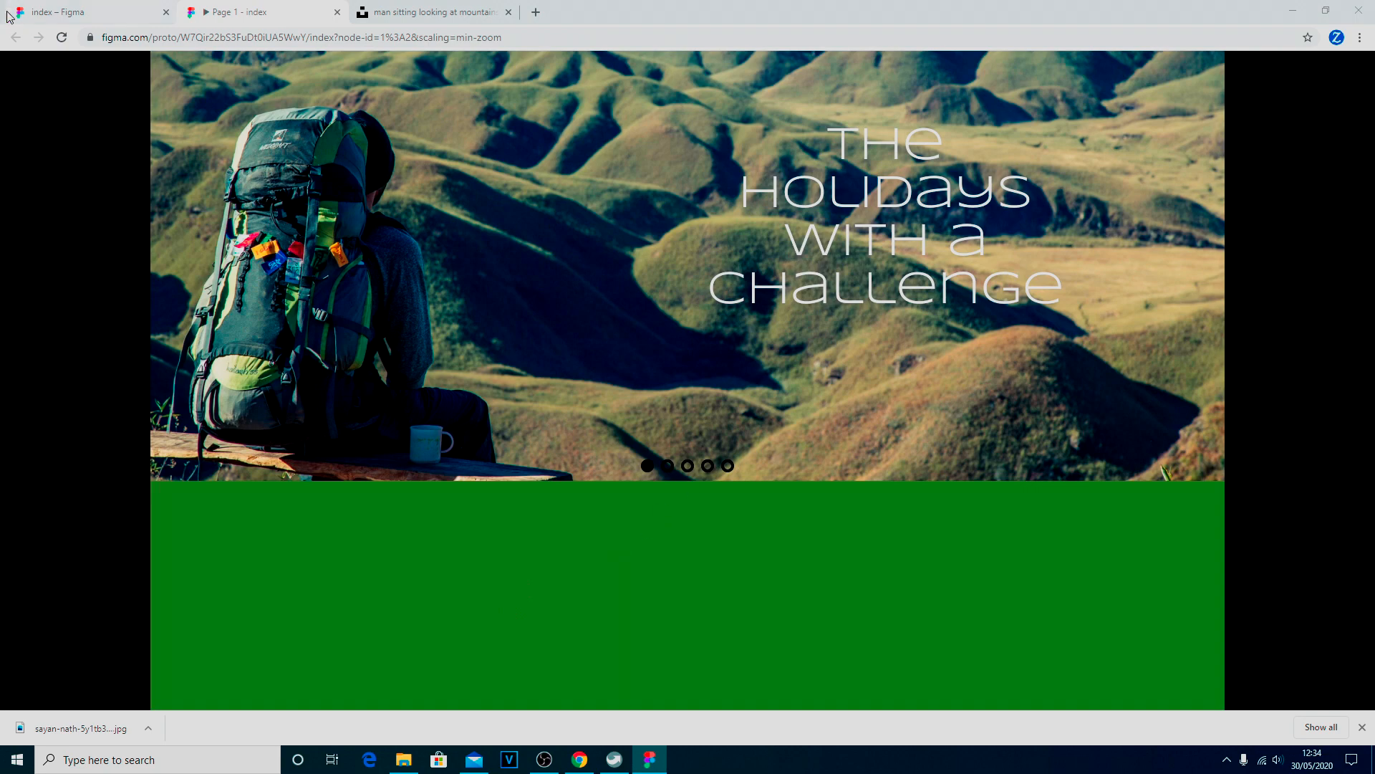
{"action": "left_click", "coordinate": [43, 10]}
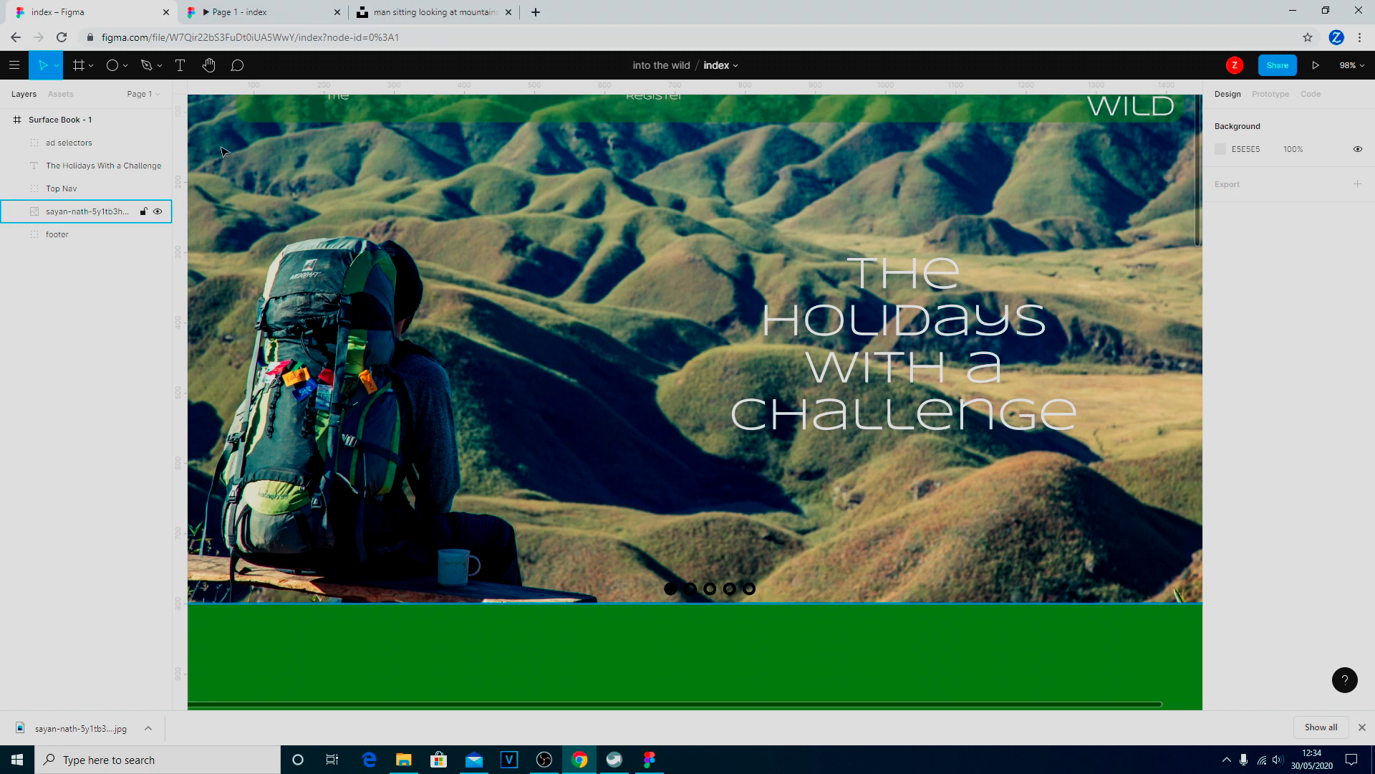
{"action": "left_click", "coordinate": [63, 146]}
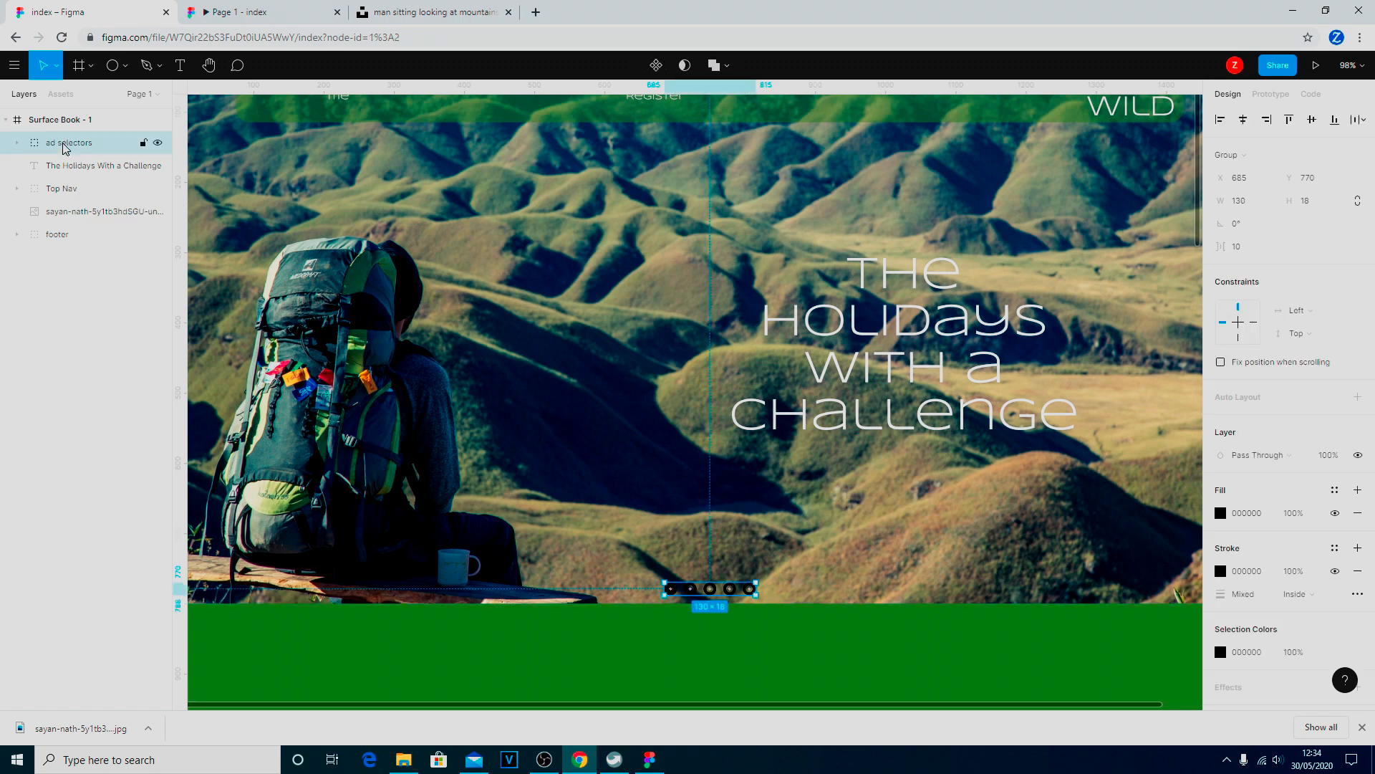
{"action": "left_click", "coordinate": [78, 169], "text": "shift"}
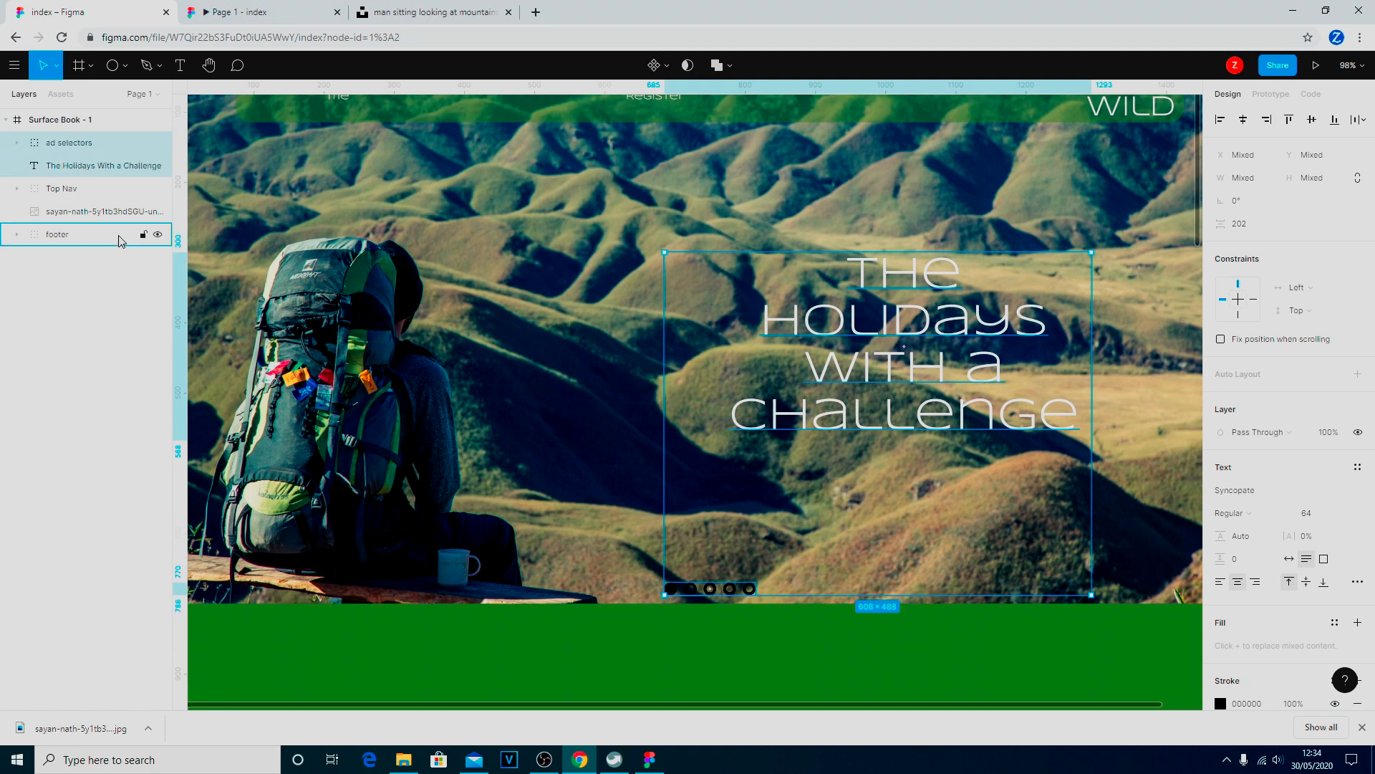
{"action": "left_click", "coordinate": [119, 217], "text": "shift"}
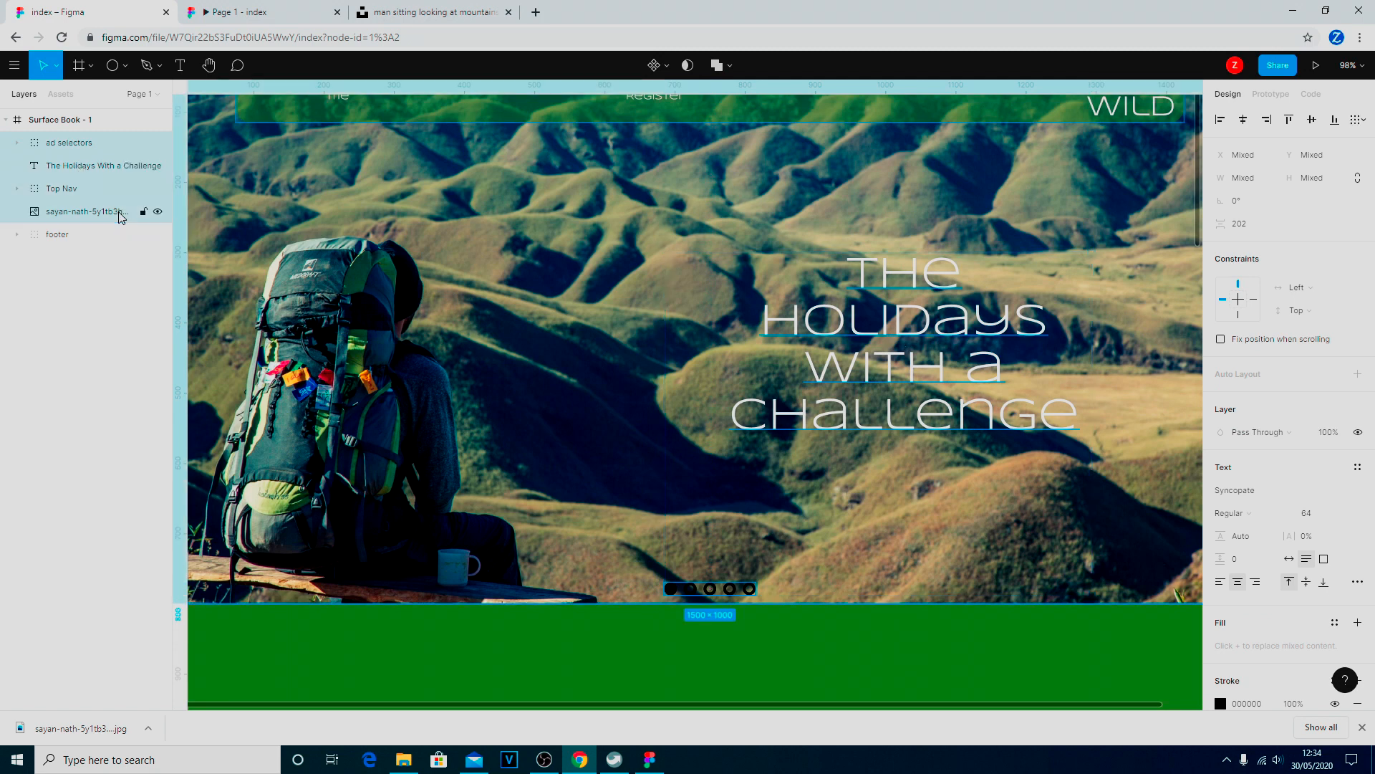
Move Top Nav to the top of the layer order, and group the ad selectors, headline text and hero photo.
{"action": "left_click", "coordinate": [61, 189]}
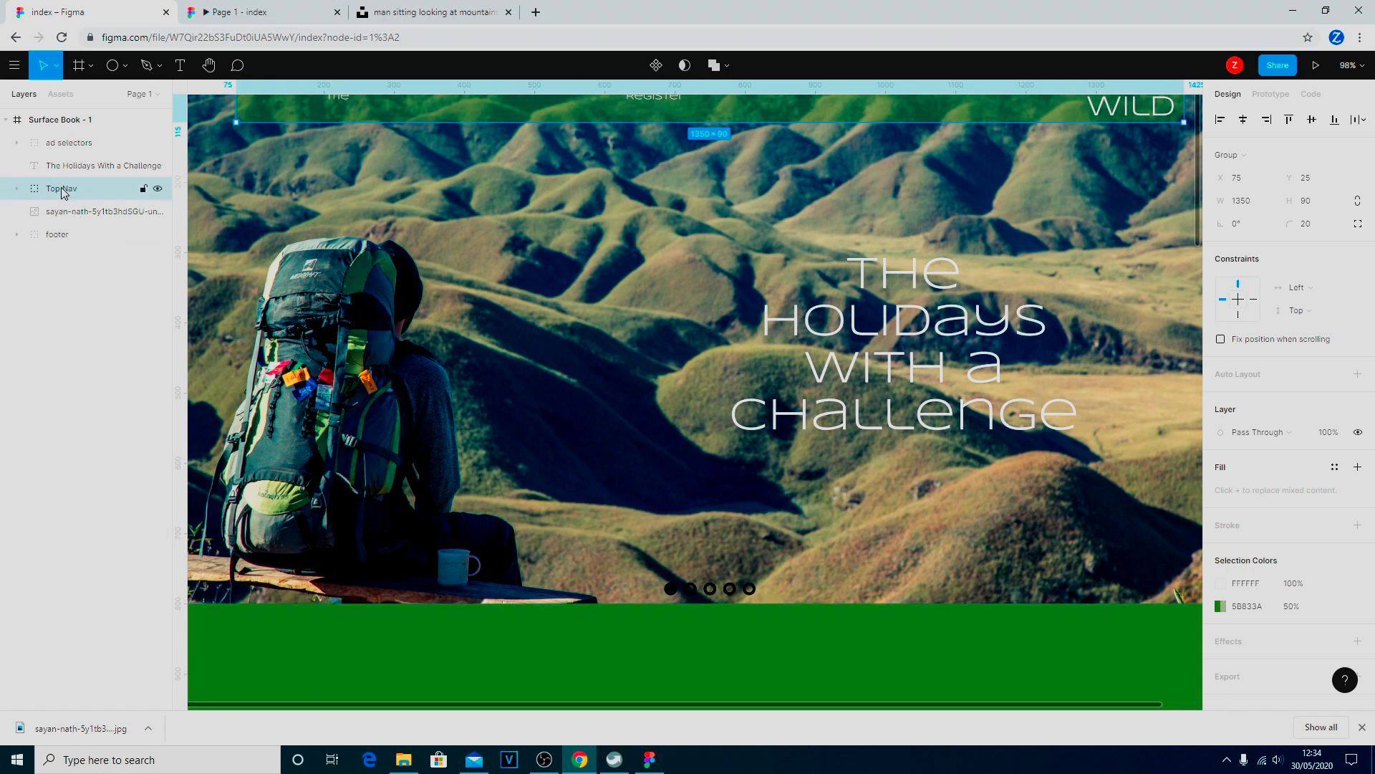
{"action": "left_click_drag", "start_coordinate": [61, 188], "coordinate": [66, 135]}
{"action": "left_click", "coordinate": [74, 165]}
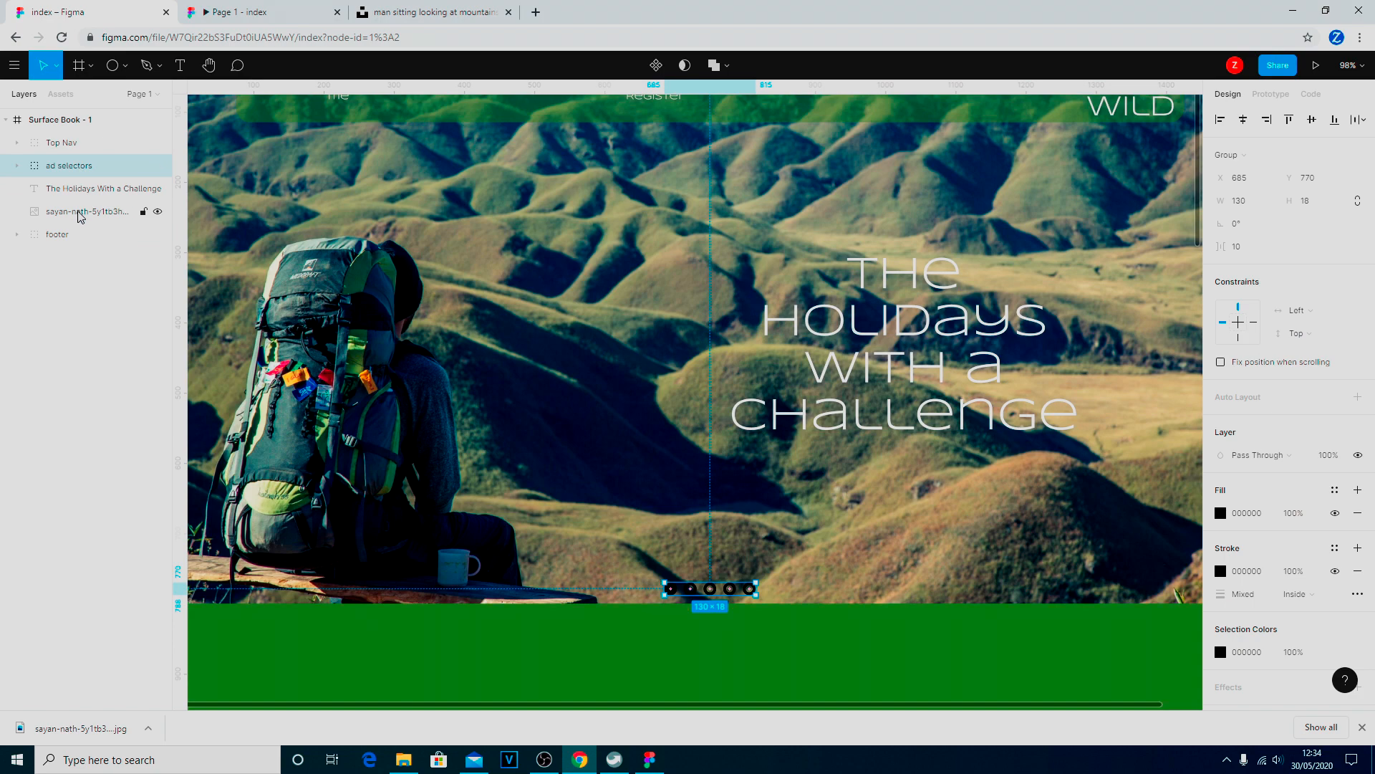
{"action": "left_click", "coordinate": [90, 241], "text": "shift"}
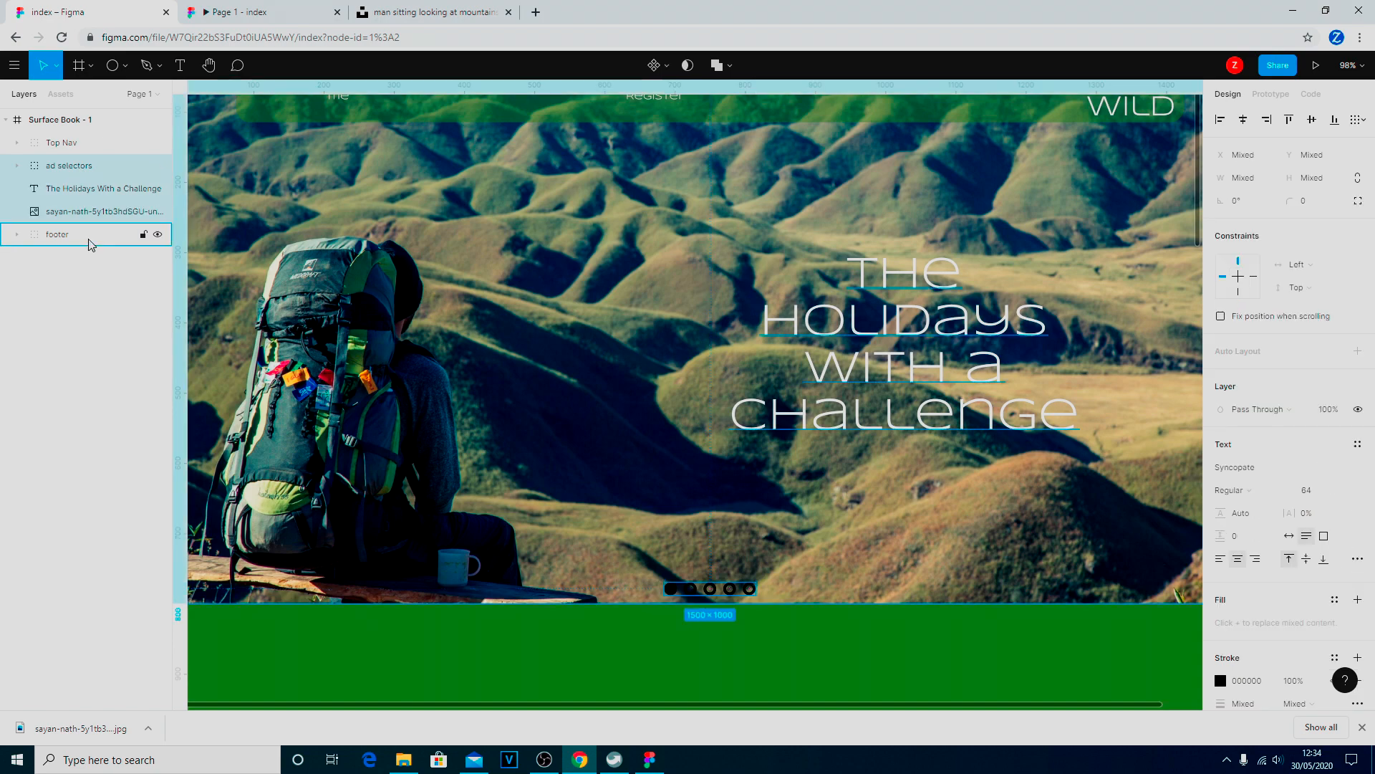
{"action": "right_click", "coordinate": [95, 205]}
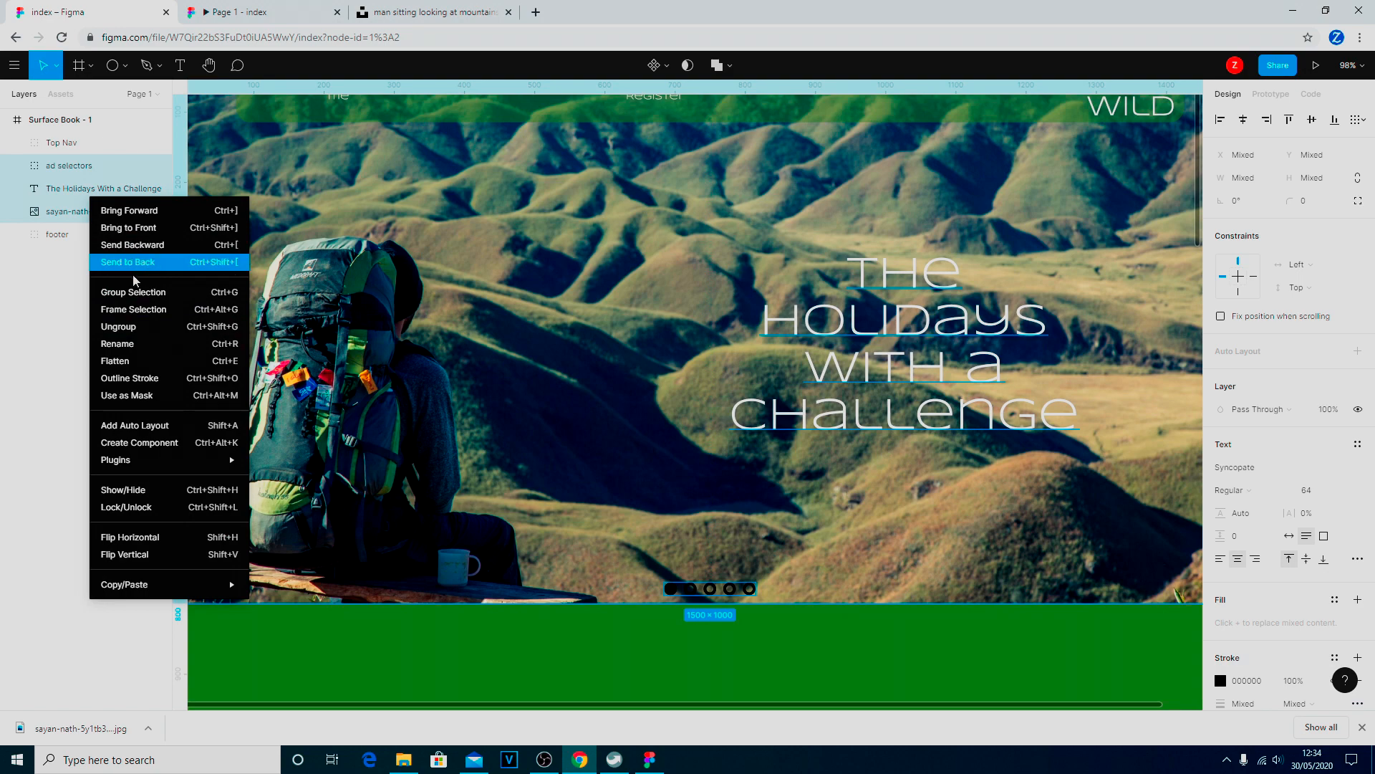
{"action": "left_click", "coordinate": [134, 295]}
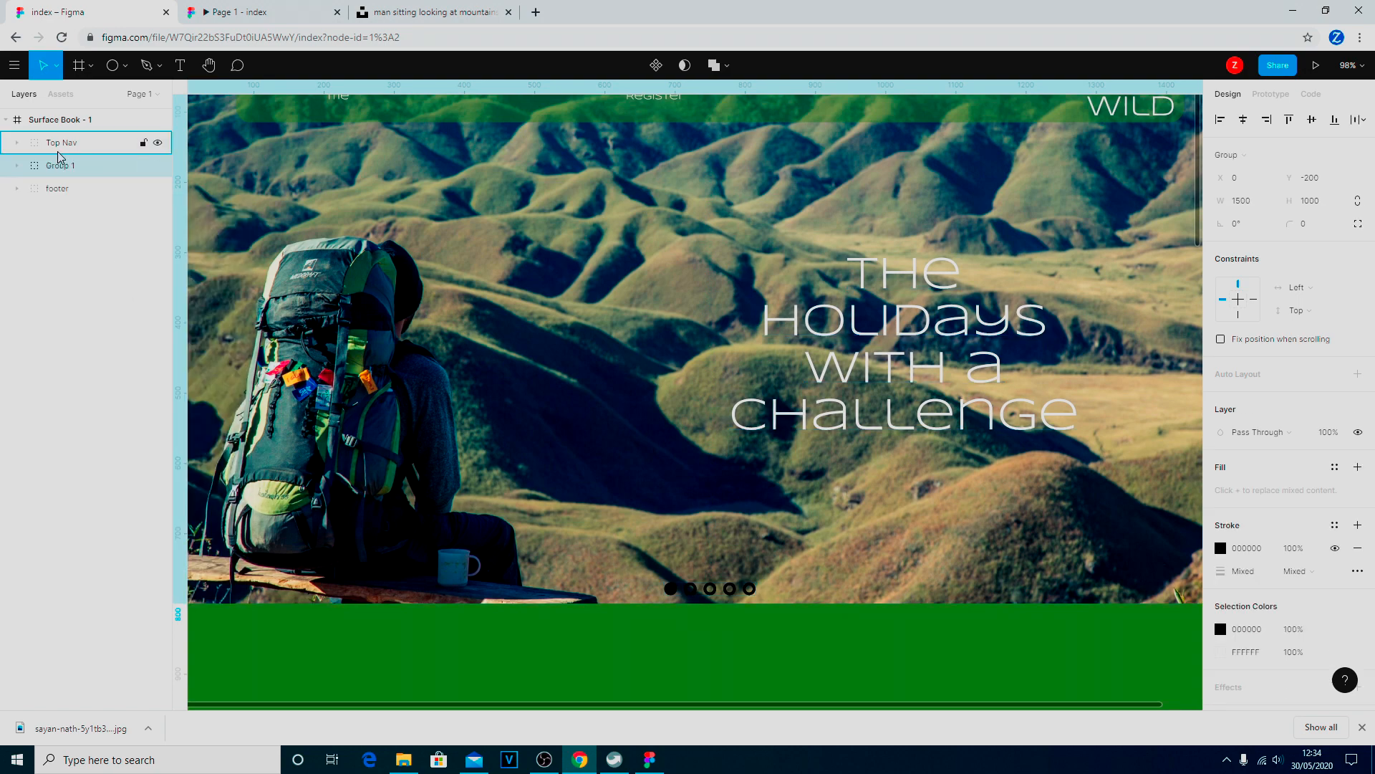
Rename the new group of hero photo, headline and carousel dots "main ad".
{"action": "right_click", "coordinate": [67, 168]}
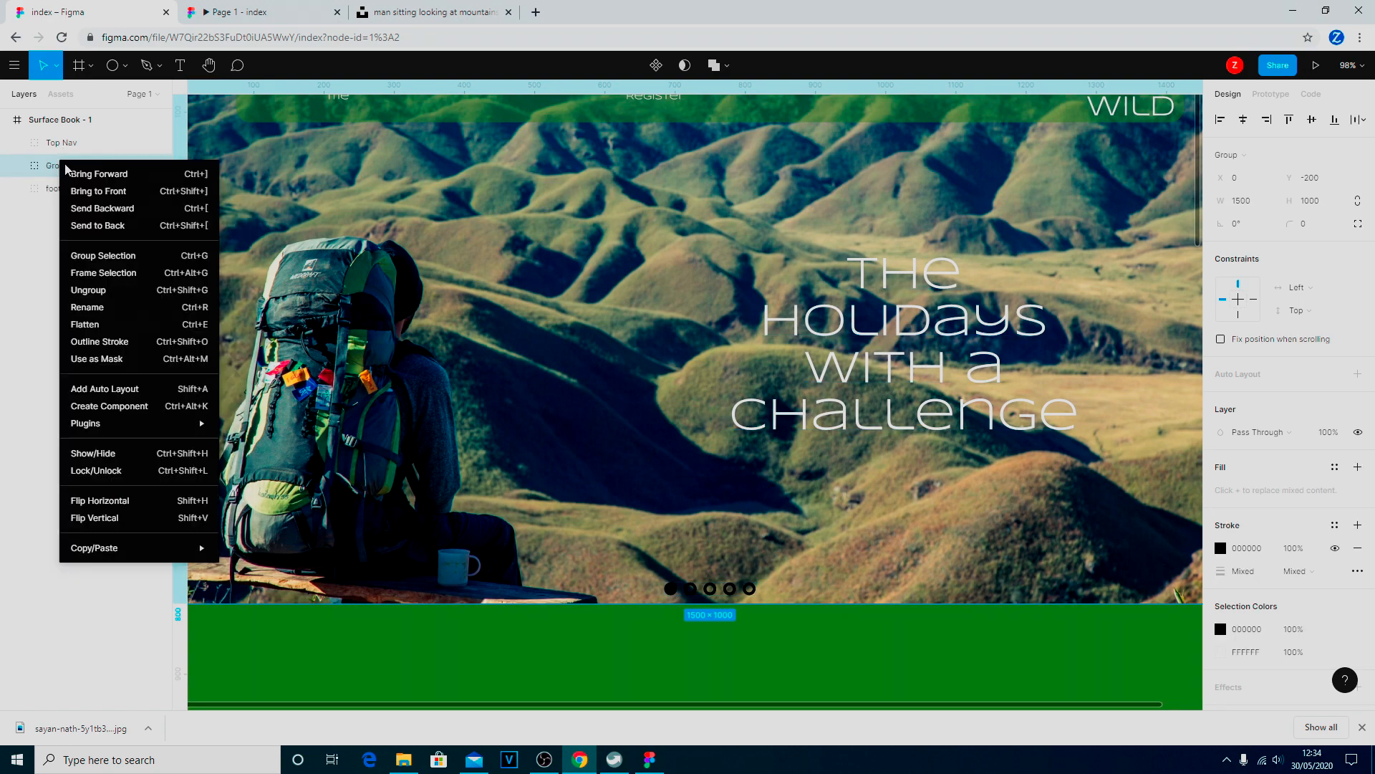
{"action": "left_click", "coordinate": [119, 305]}
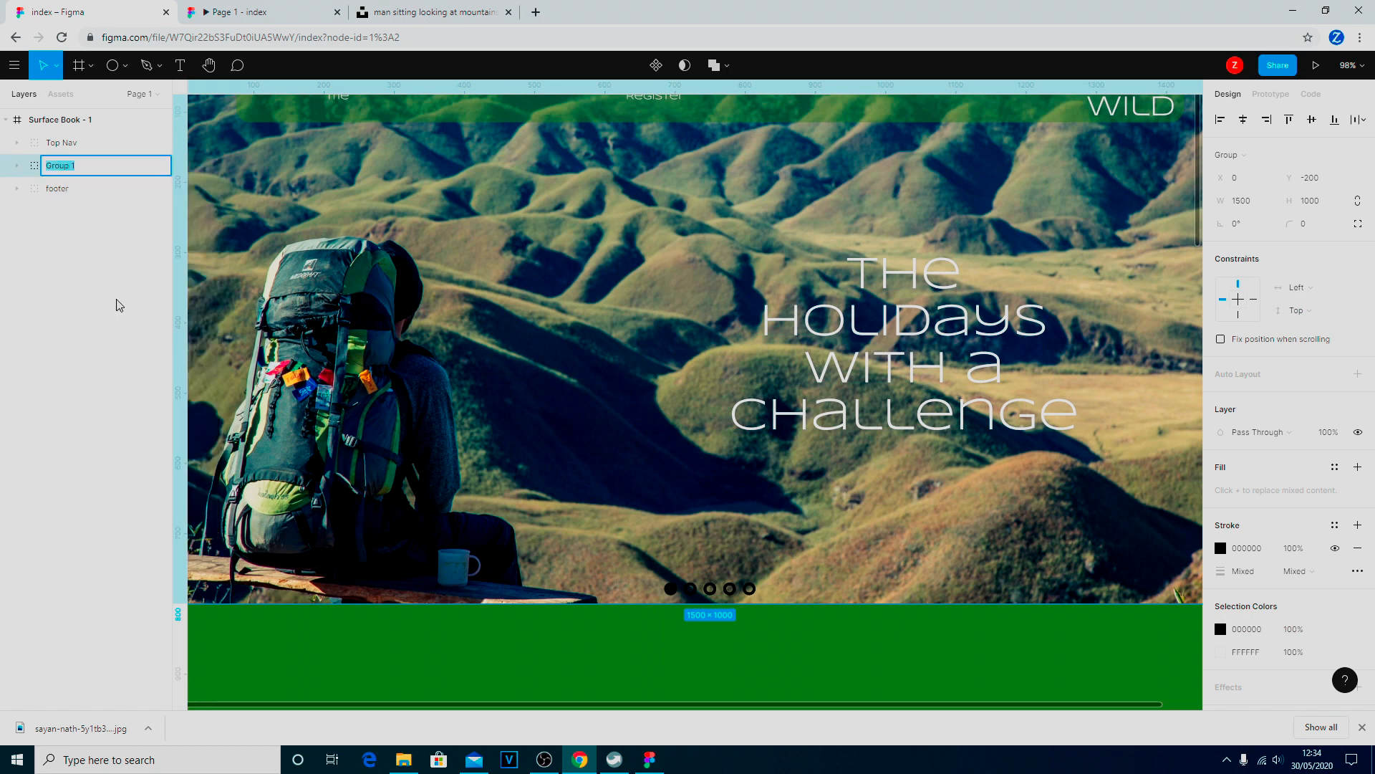
{"action": "type", "text": "main ad"}
{"action": "key", "text": "Return"}
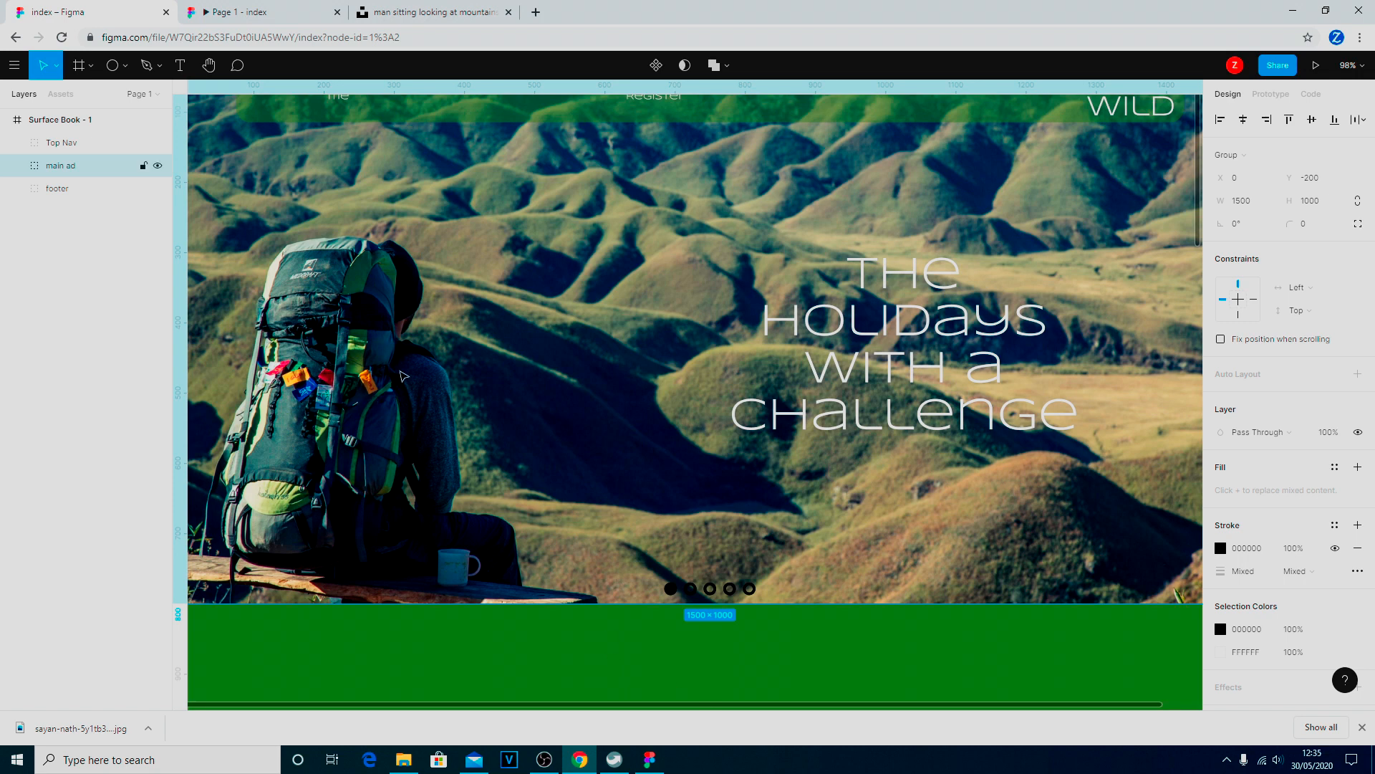
Show the one-column layout grid of the Surface Book - 1 frame.
{"action": "scroll", "coordinate": [466, 376], "scroll_direction": "down", "scroll_amount": 2}
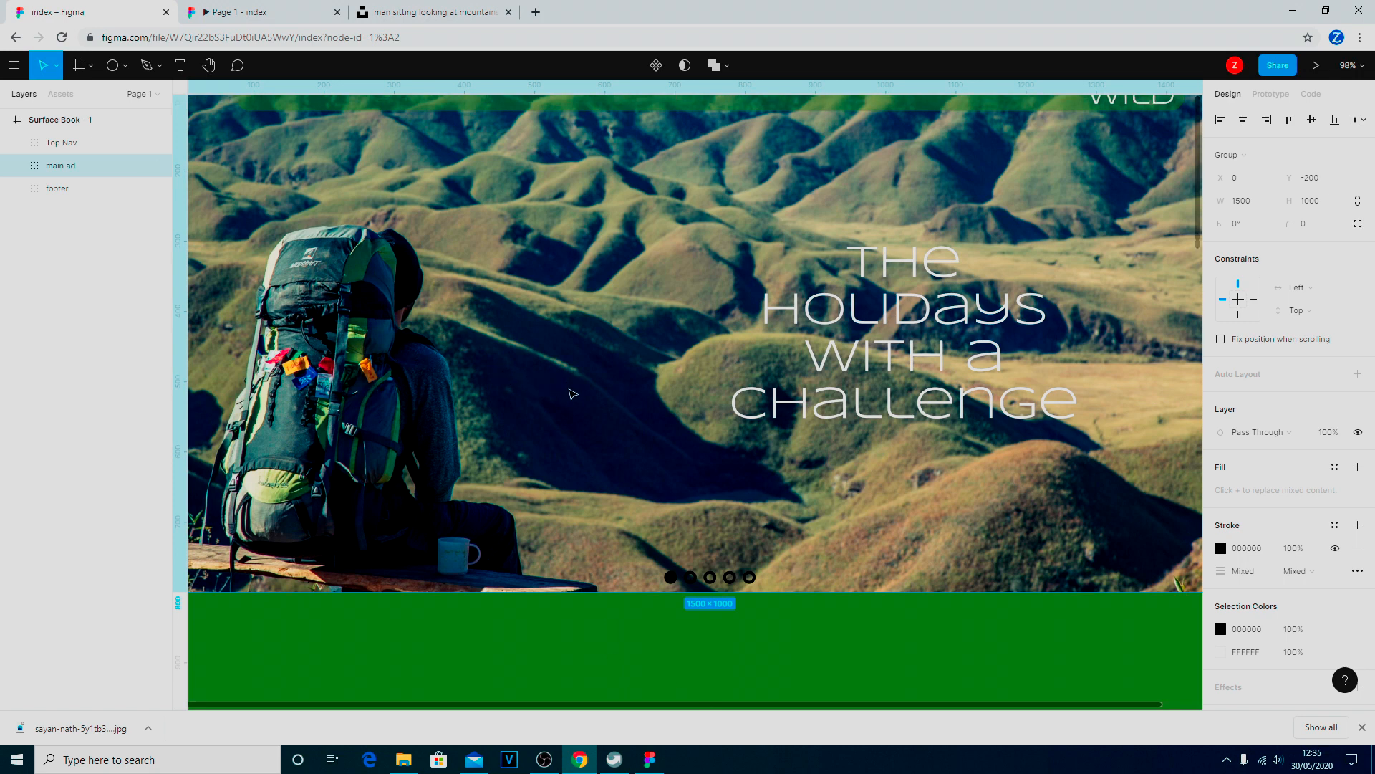
{"action": "left_click", "coordinate": [68, 120]}
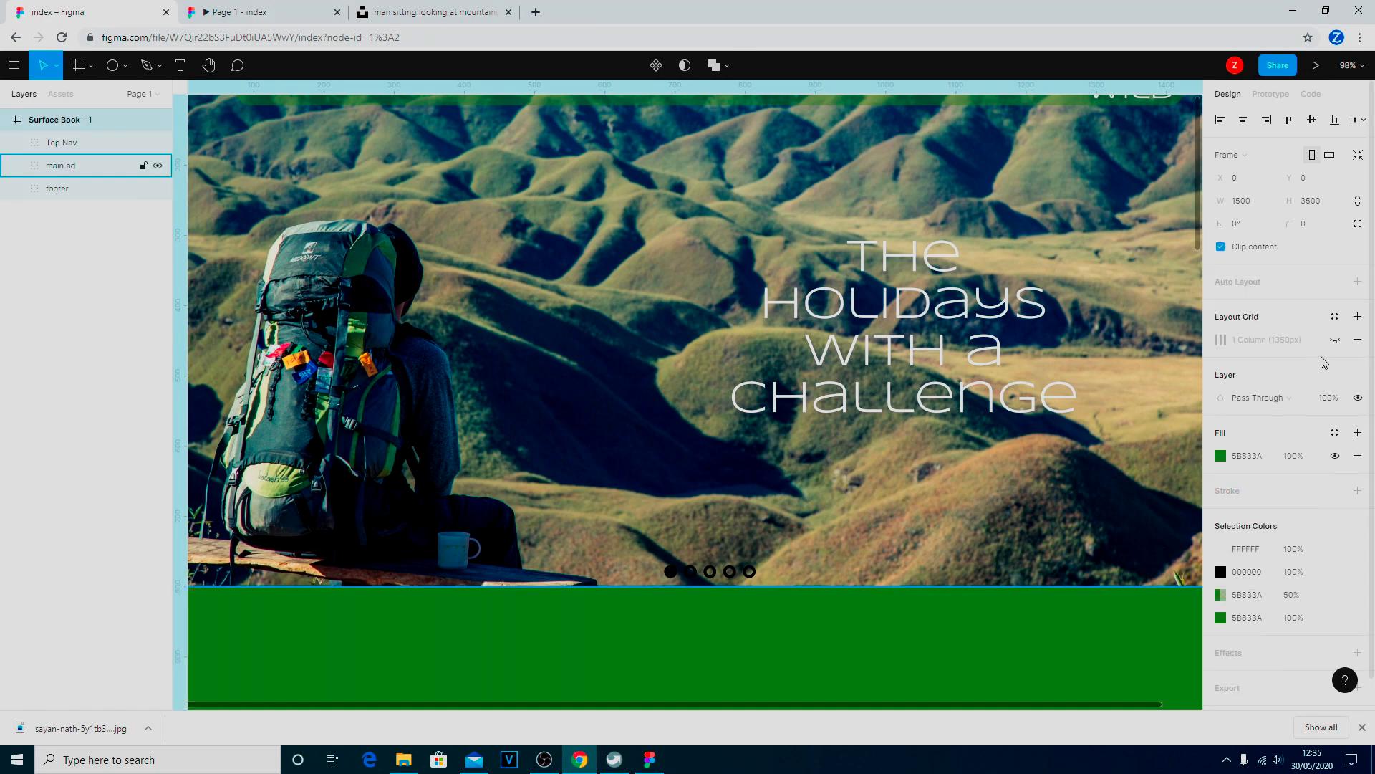
{"action": "left_click", "coordinate": [1336, 340]}
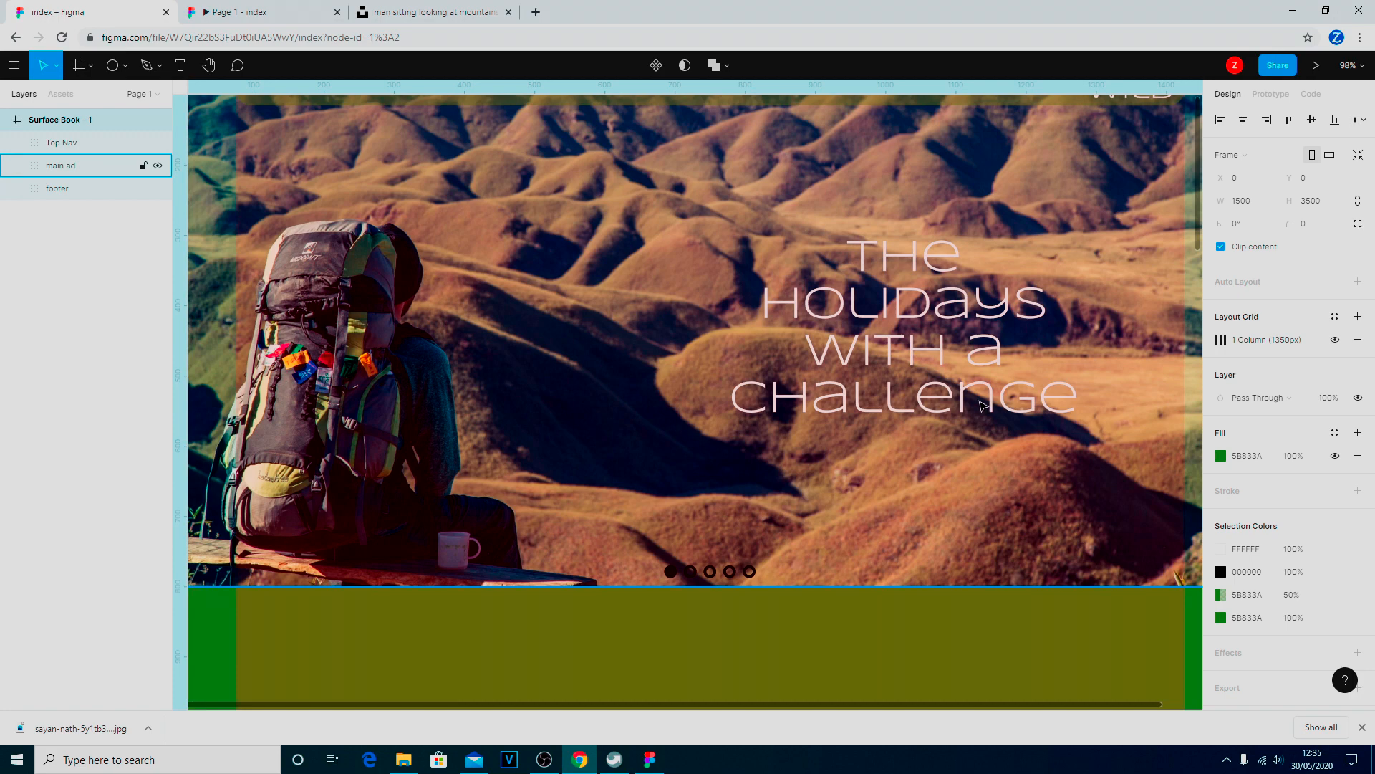
Draw a rectangle about 1350 × 527 below the hero photo, spanning the full width of the layout grid column.
{"action": "scroll", "coordinate": [991, 376], "scroll_direction": "down", "scroll_amount": 1}
{"action": "scroll", "coordinate": [991, 376], "scroll_direction": "down", "scroll_amount": 6}
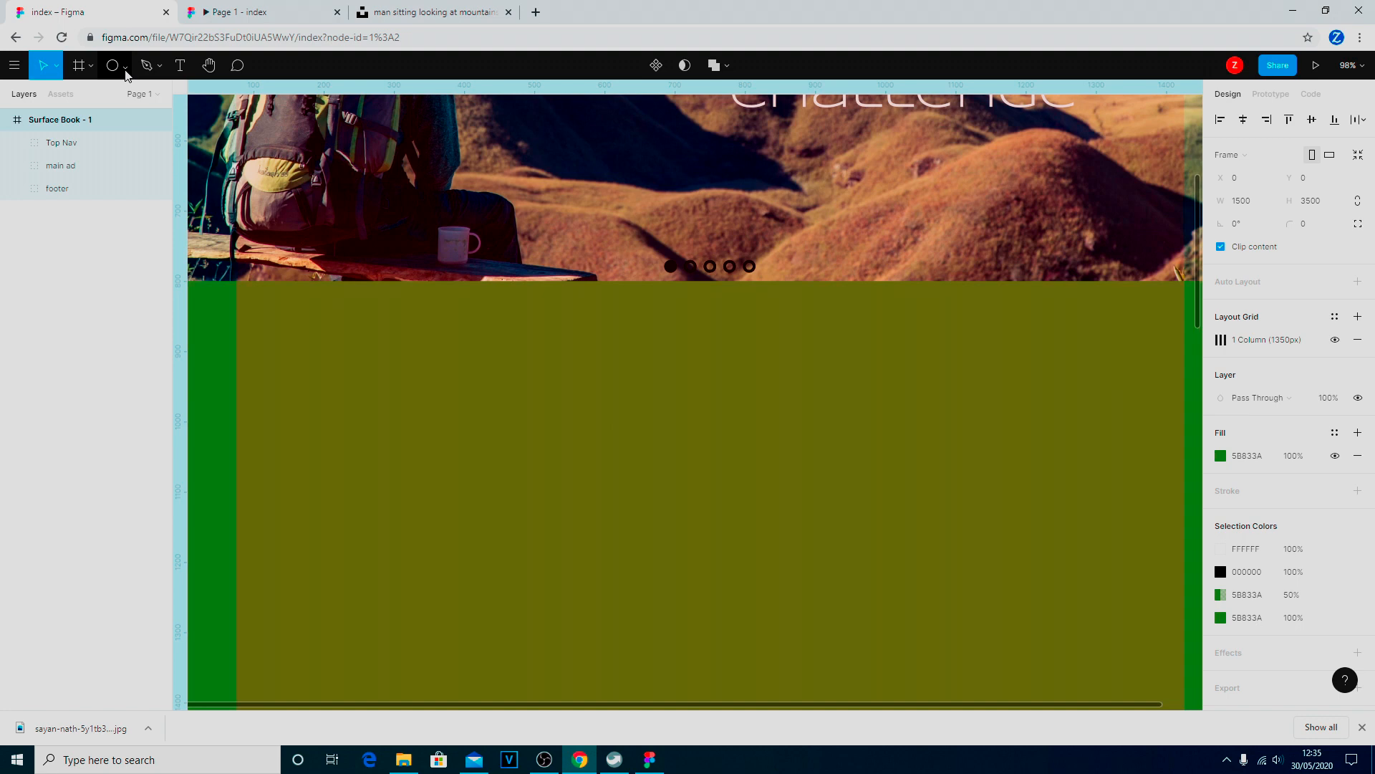
{"action": "left_click", "coordinate": [126, 72]}
{"action": "left_click", "coordinate": [100, 97]}
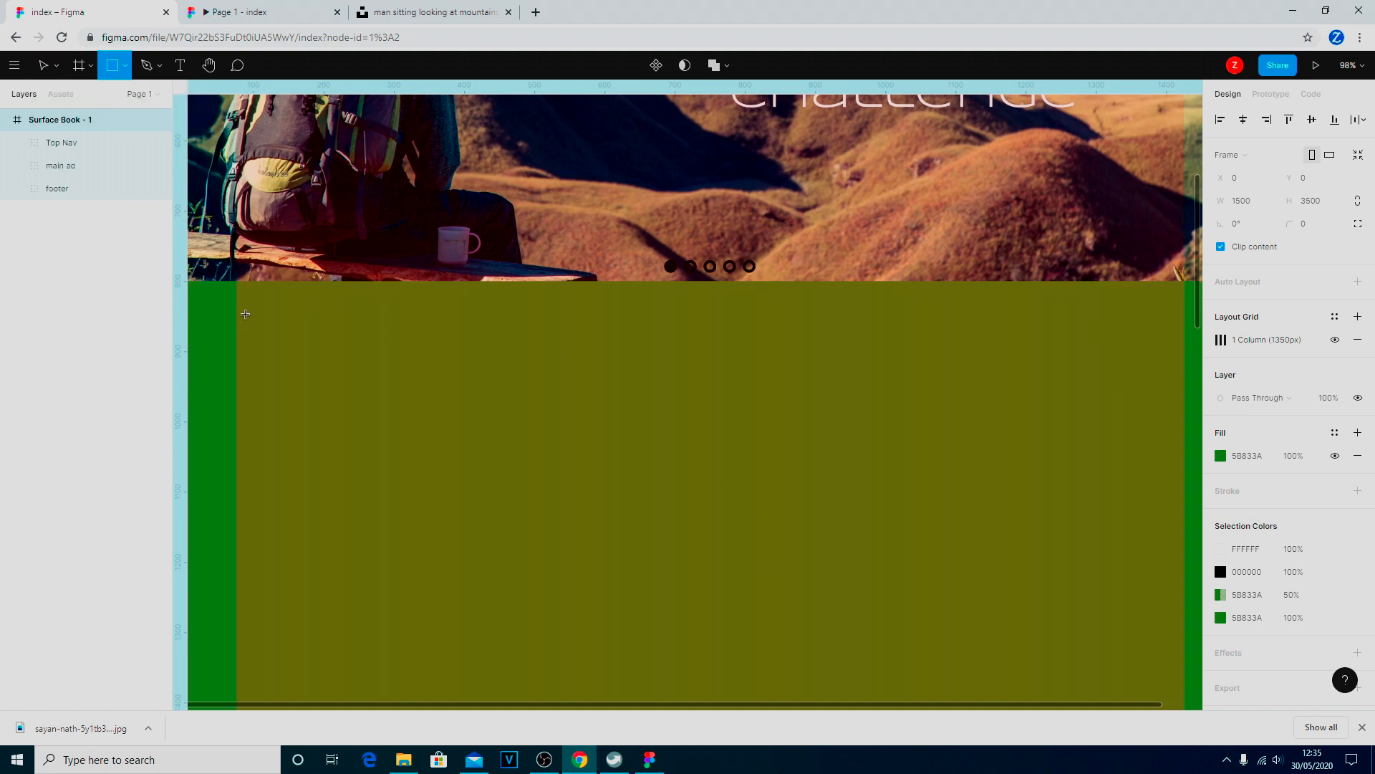
{"action": "left_click_drag", "start_coordinate": [237, 308], "coordinate": [1183, 678]}
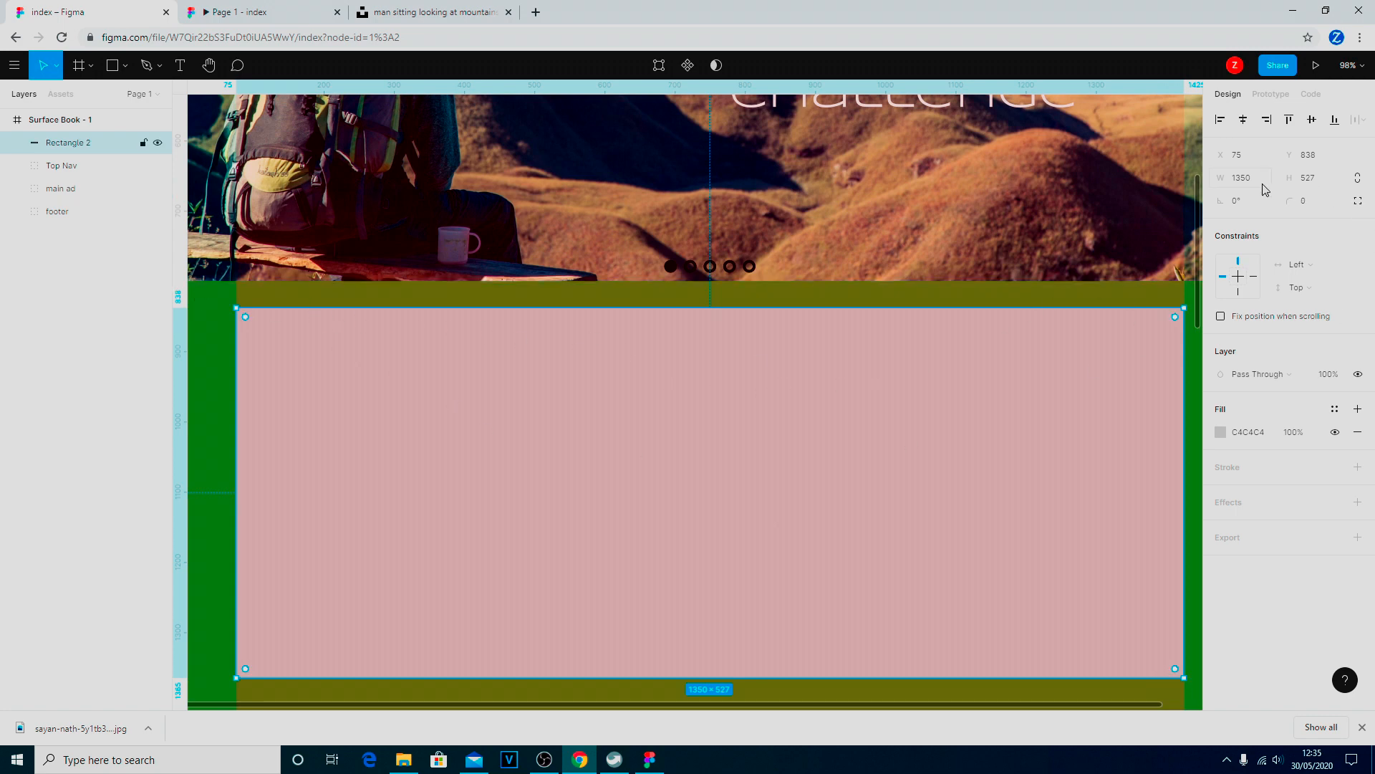
Set the new rectangle's Y position to 840.
{"action": "left_click", "coordinate": [1324, 162]}
{"action": "type", "text": "840"}
{"action": "key", "text": "Return"}
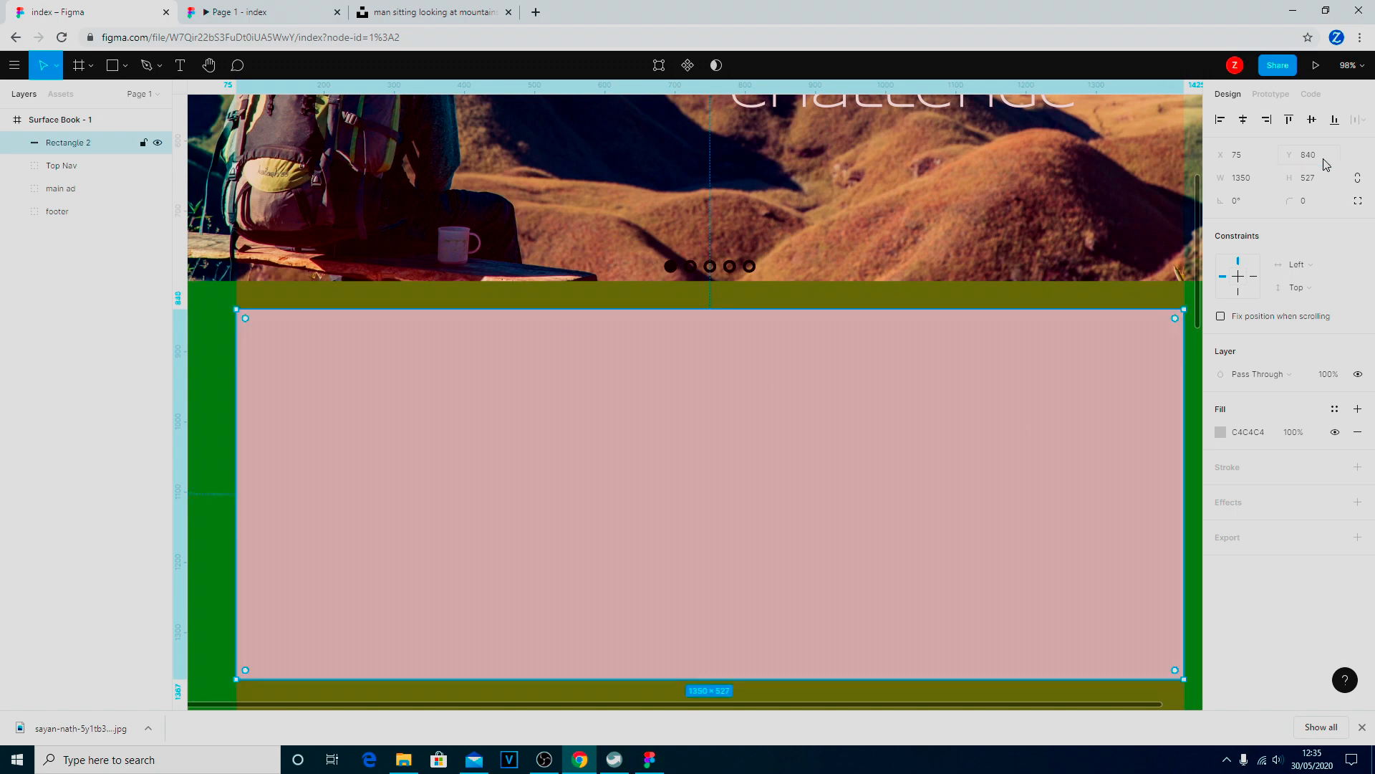
Set the rectangle's Y position to 830 and its corner radius to 20.
{"action": "left_click", "coordinate": [1324, 163]}
{"action": "type", "text": "8"}
{"action": "key", "text": "Return"}
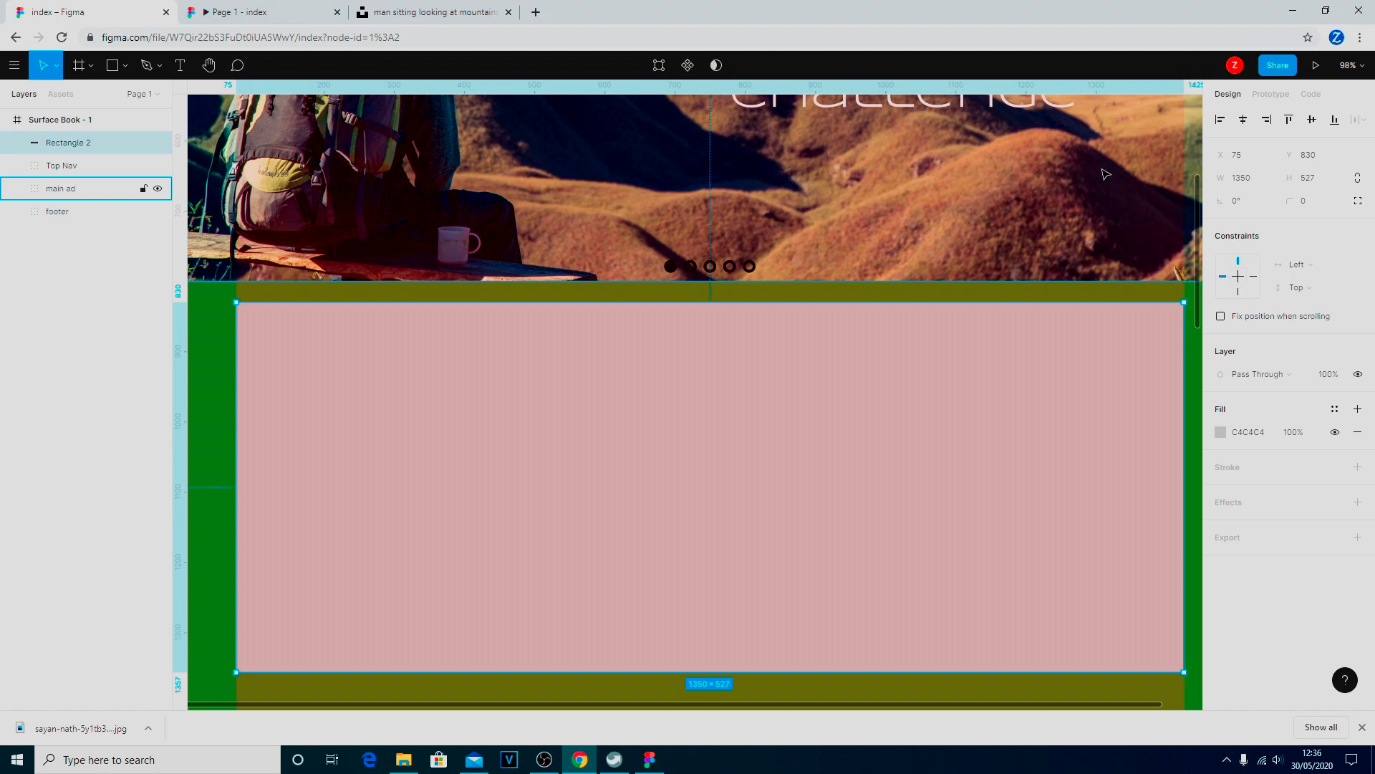
{"action": "left_click", "coordinate": [1304, 209]}
{"action": "type", "text": "20"}
{"action": "key", "text": "Return"}
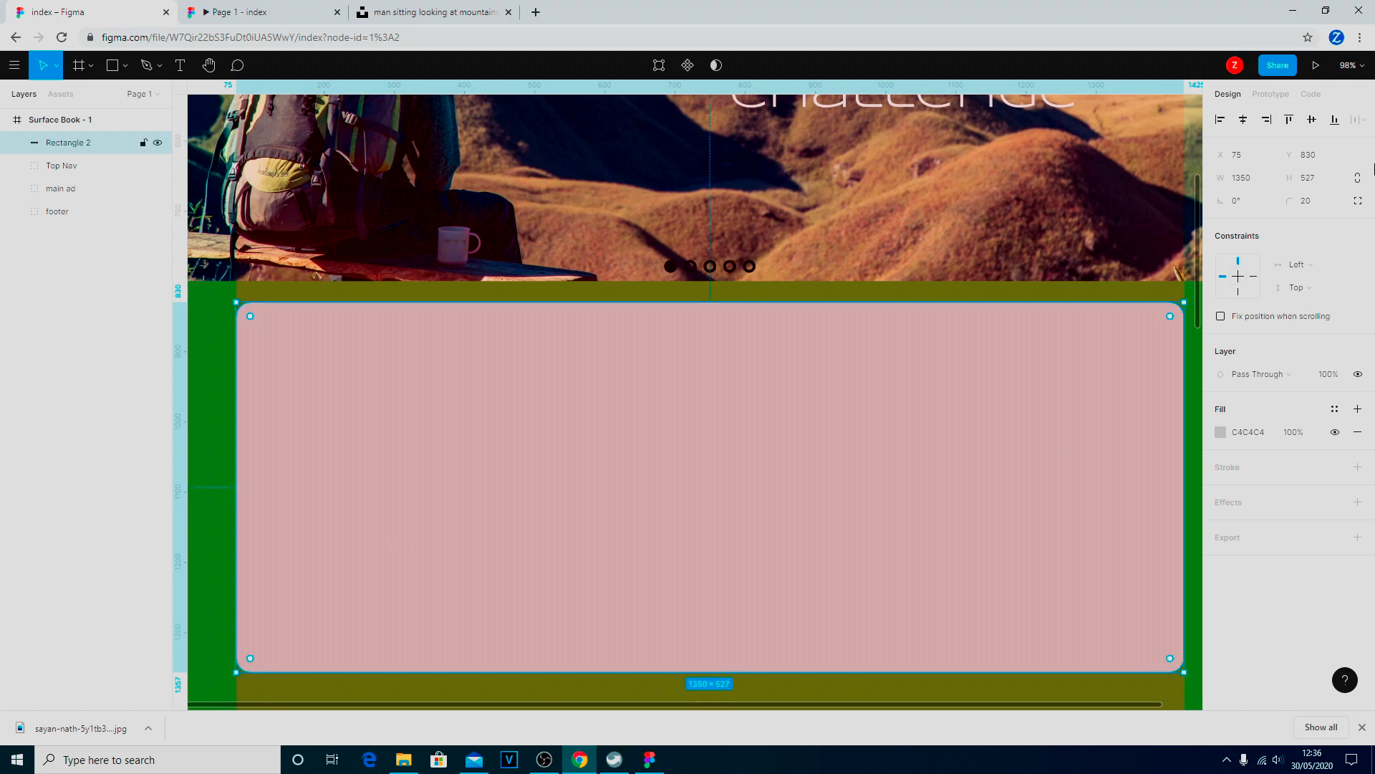
Set the height of the rounded content panel below the hero photo to 670.
{"action": "left_click", "coordinate": [1314, 184]}
{"action": "type", "text": "670"}
{"action": "key", "text": "Return"}
{"action": "scroll", "coordinate": [1025, 372], "scroll_direction": "down", "scroll_amount": 2}
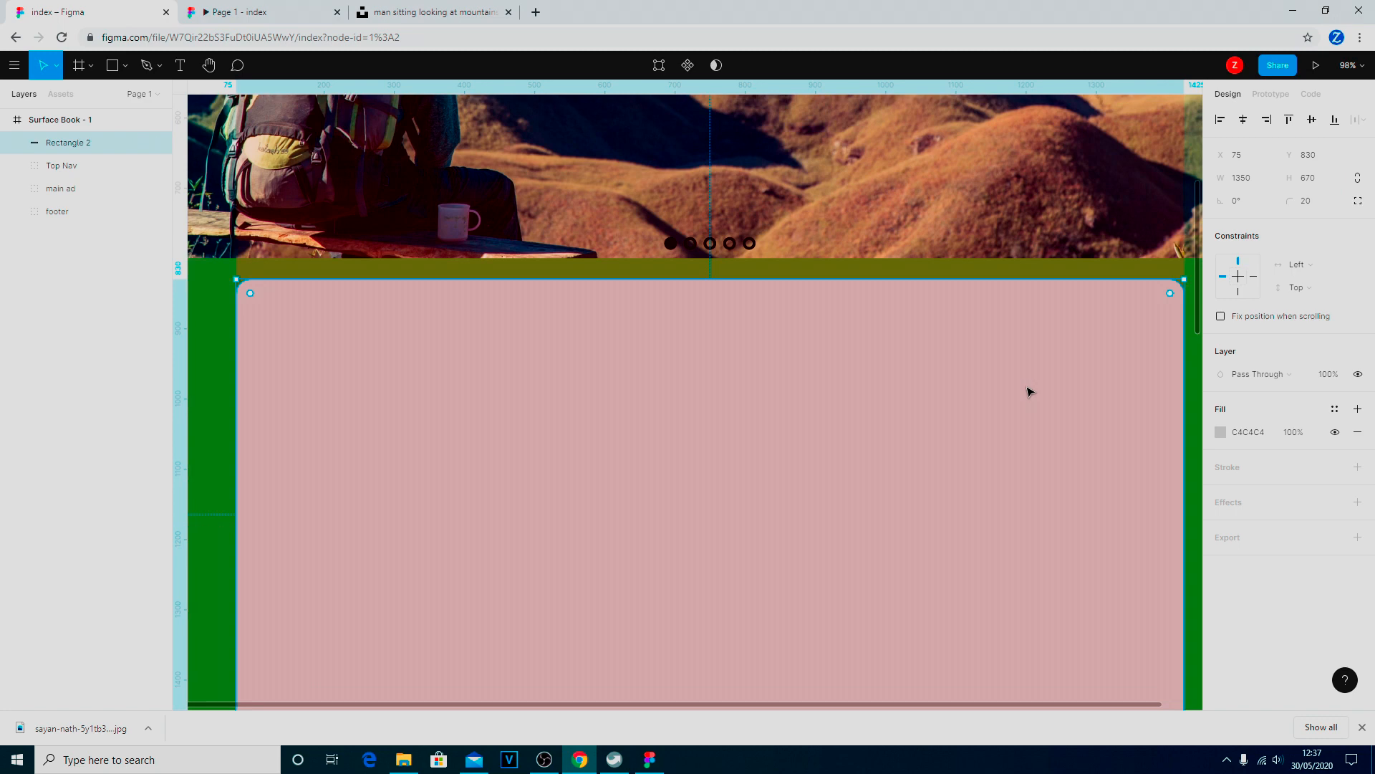
{"action": "scroll", "coordinate": [1029, 391], "scroll_direction": "down", "scroll_amount": 7}
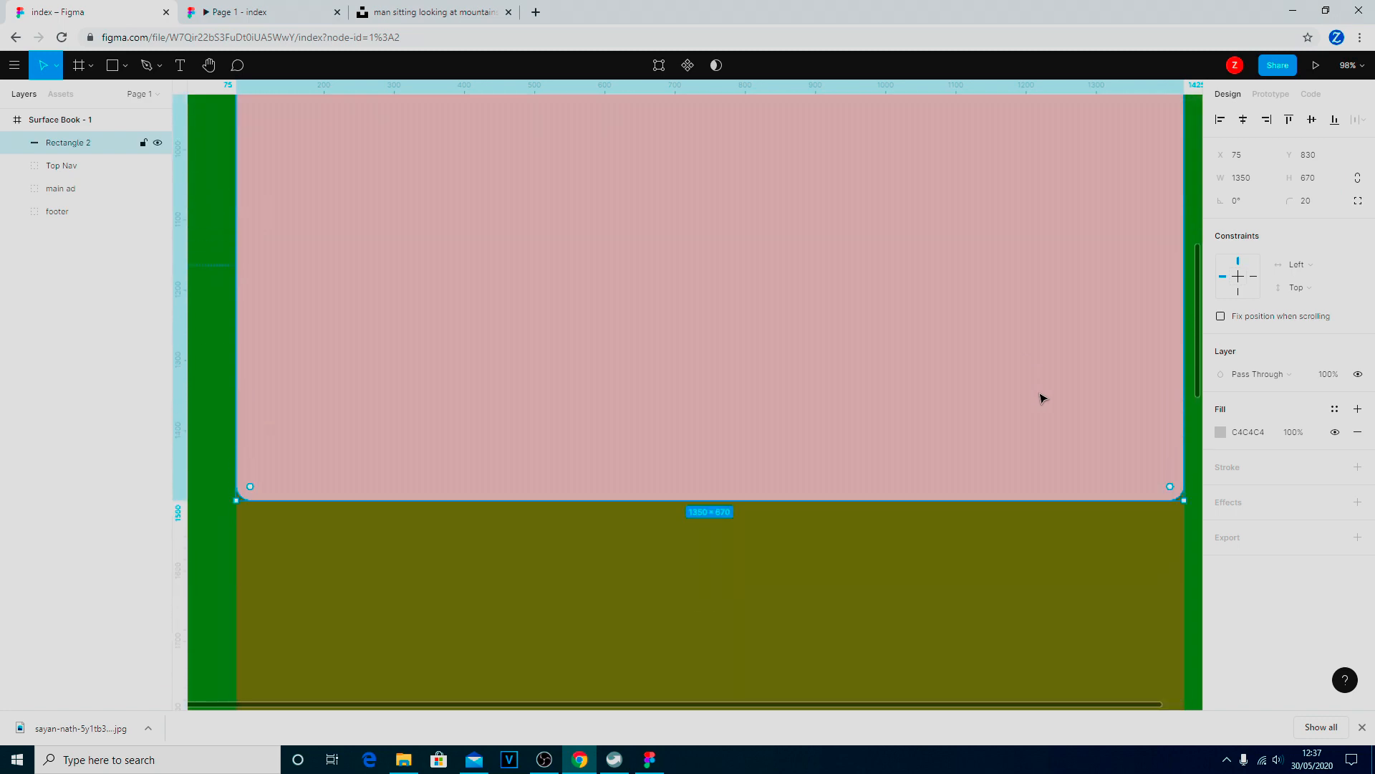
{"action": "scroll", "coordinate": [1040, 399], "scroll_direction": "up", "scroll_amount": 4}
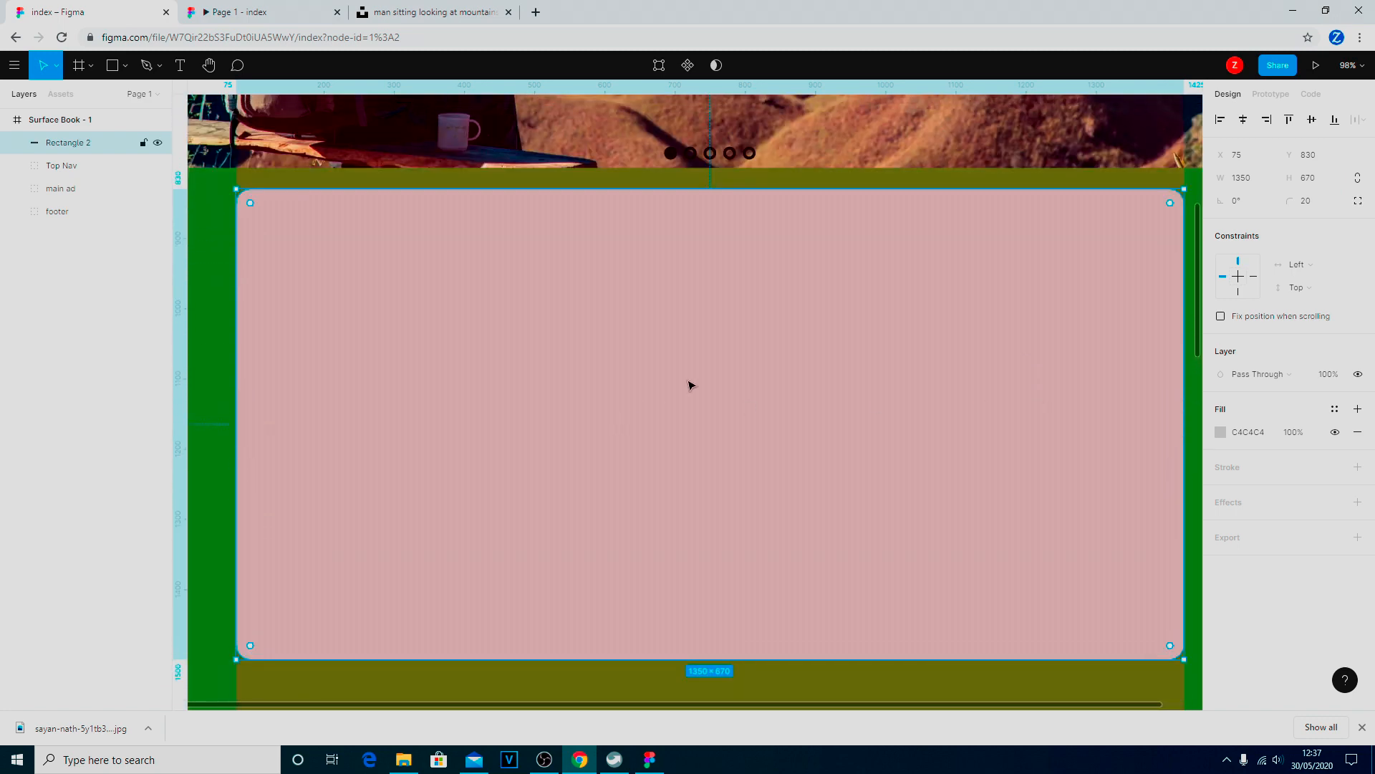
{"action": "left_click", "coordinate": [940, 697]}
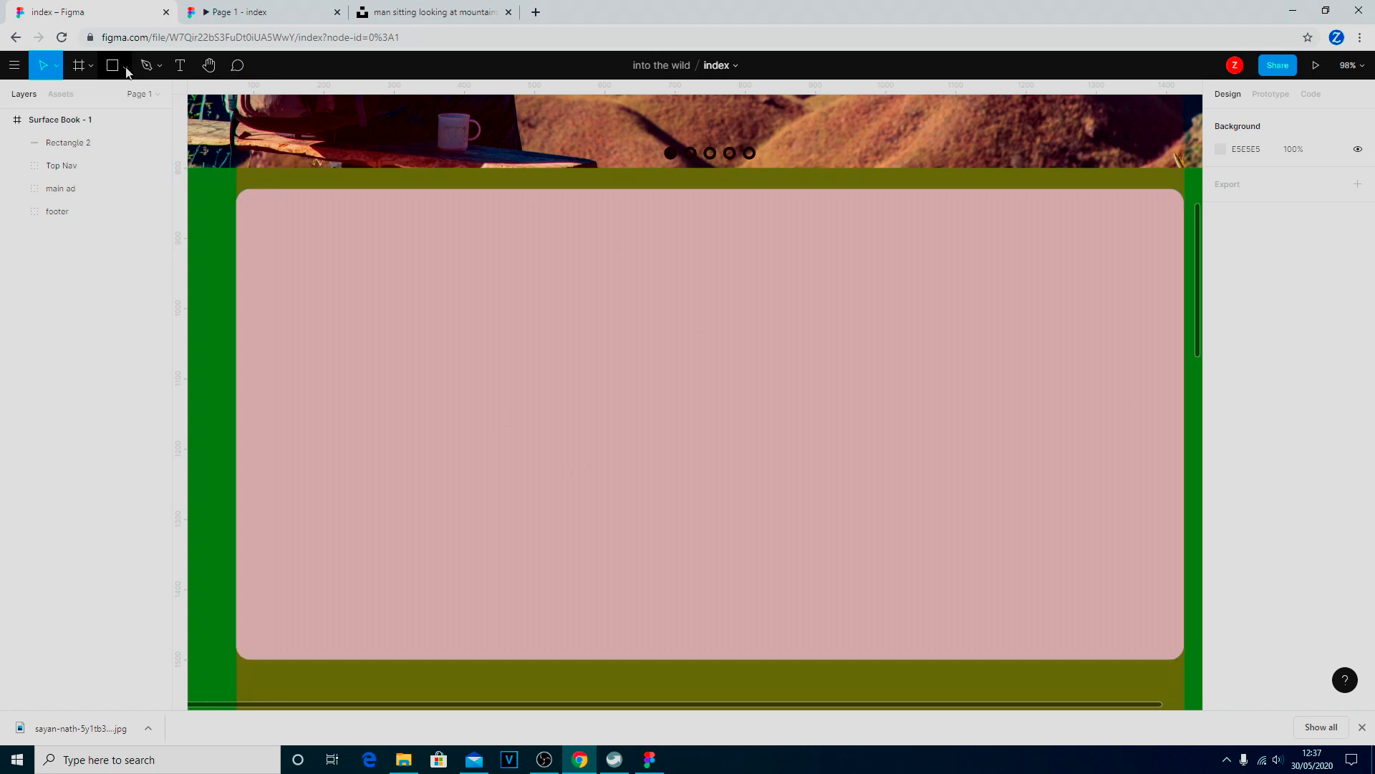
Change the content panel's fill color to white (FFFFFF).
{"action": "left_click", "coordinate": [125, 65]}
{"action": "left_click", "coordinate": [117, 101]}
{"action": "left_click", "coordinate": [136, 141]}
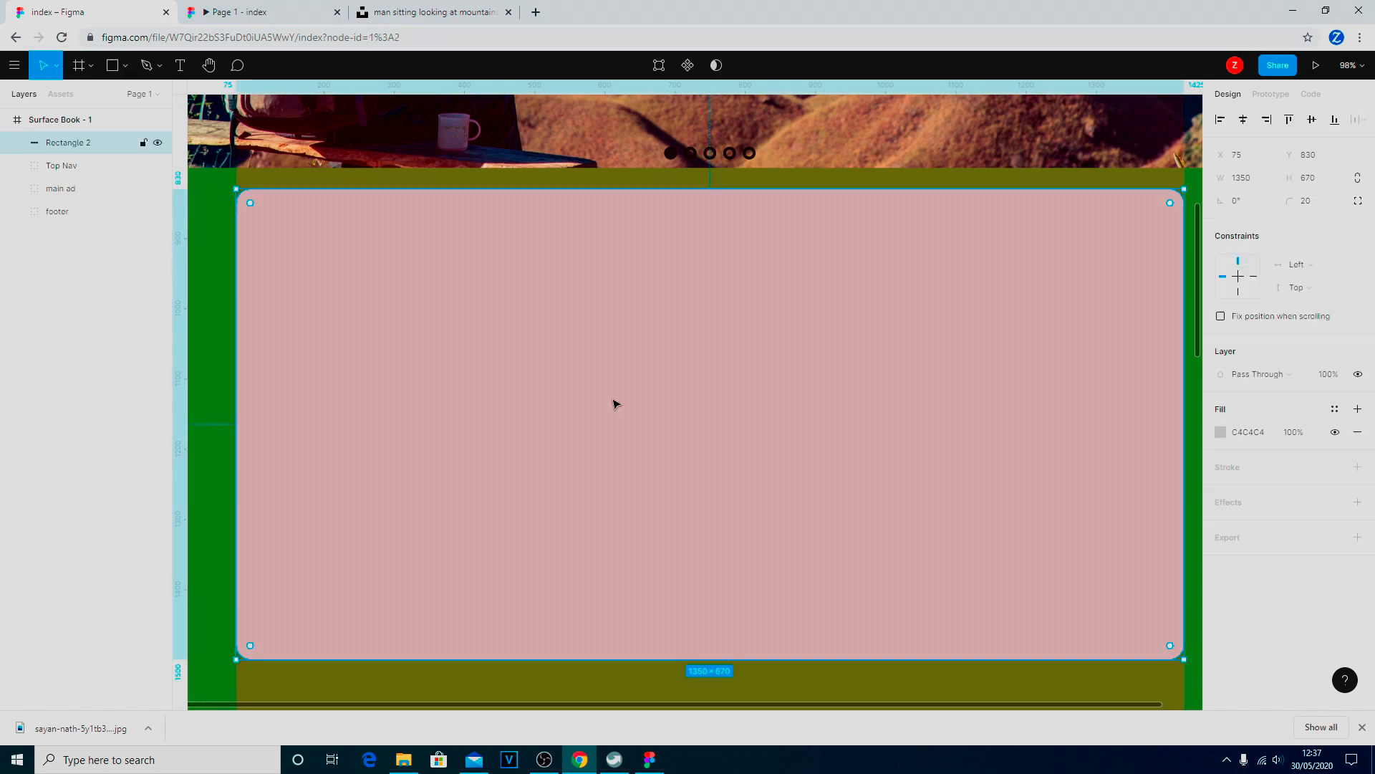
{"action": "left_click", "coordinate": [1225, 434]}
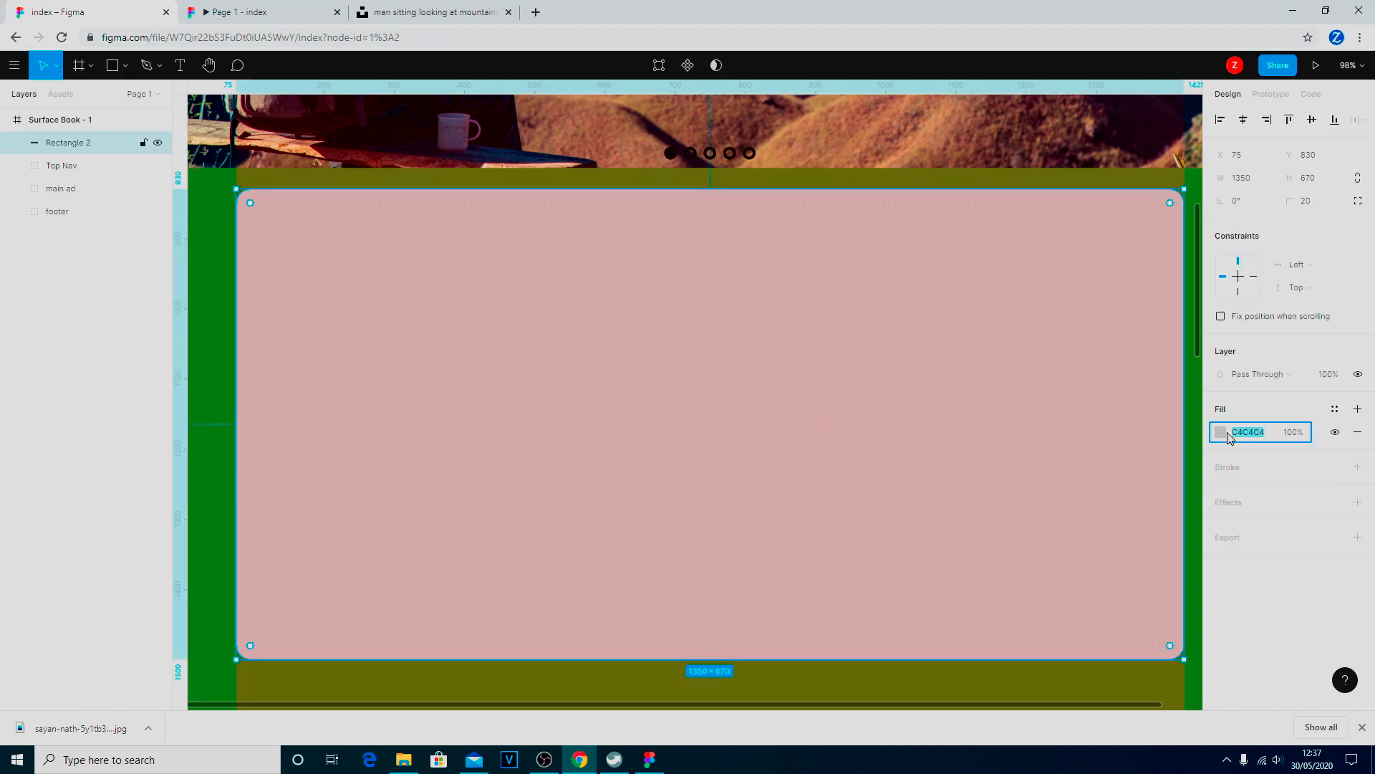
{"action": "left_click", "coordinate": [1224, 435]}
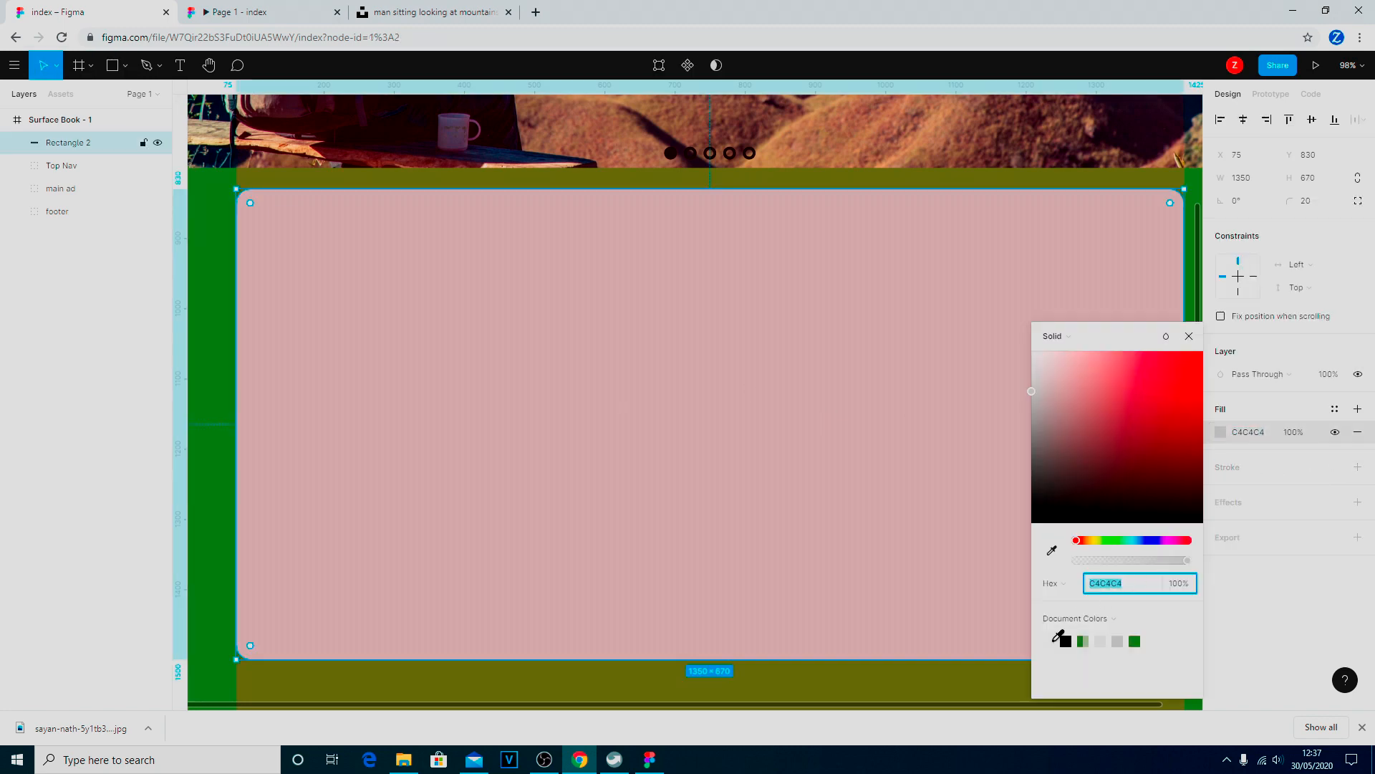
{"action": "left_click", "coordinate": [1059, 638]}
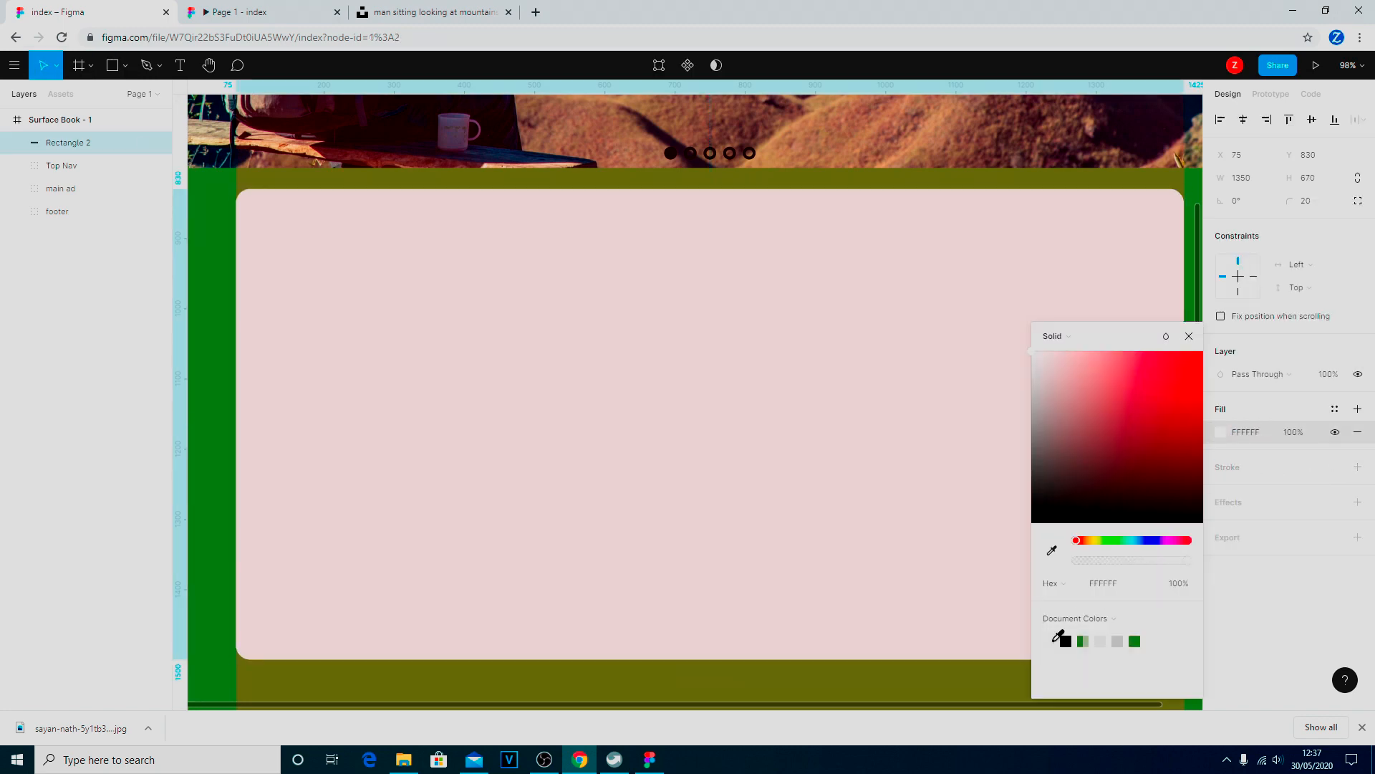
{"action": "left_click", "coordinate": [203, 325]}
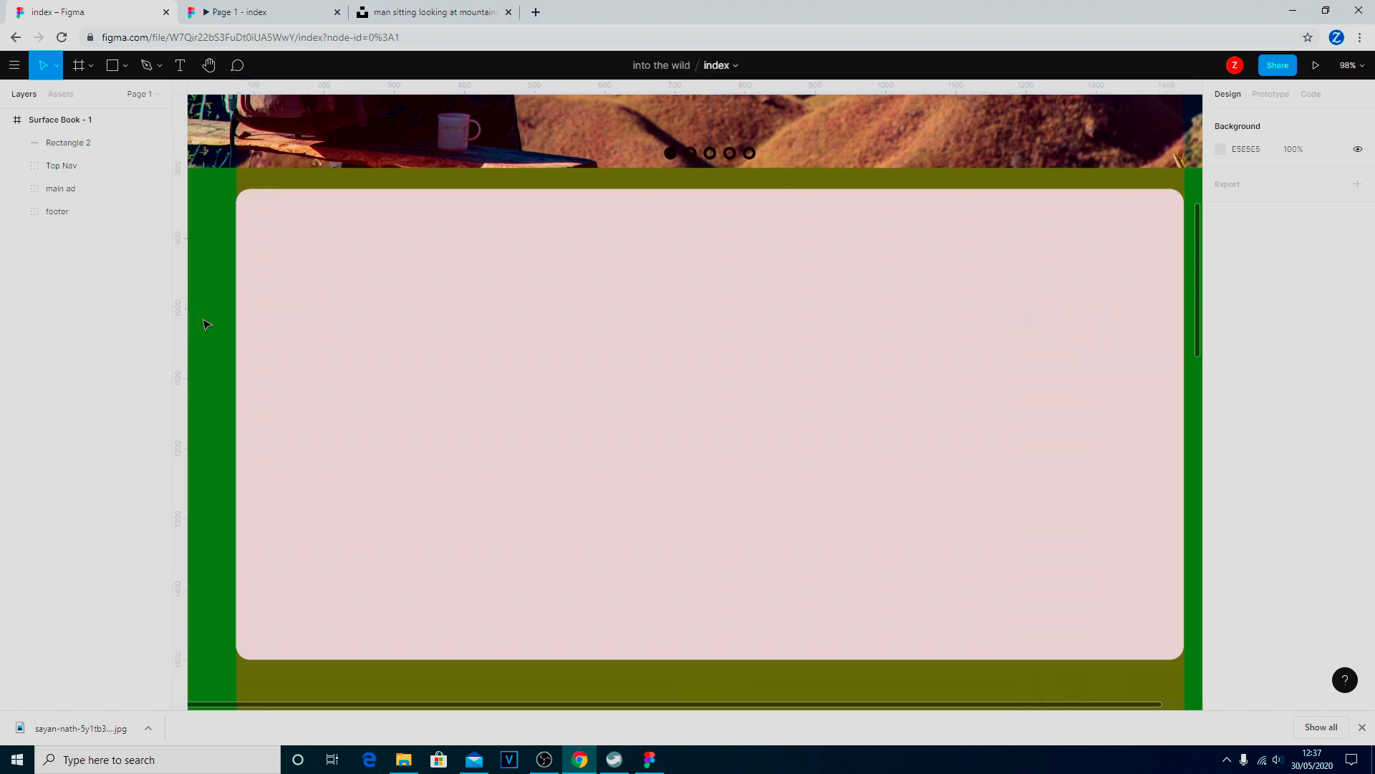
Draw a rectangle about 438 × 624 inside the left part of the white content panel as a card.
{"action": "left_click", "coordinate": [126, 68]}
{"action": "left_click", "coordinate": [111, 103]}
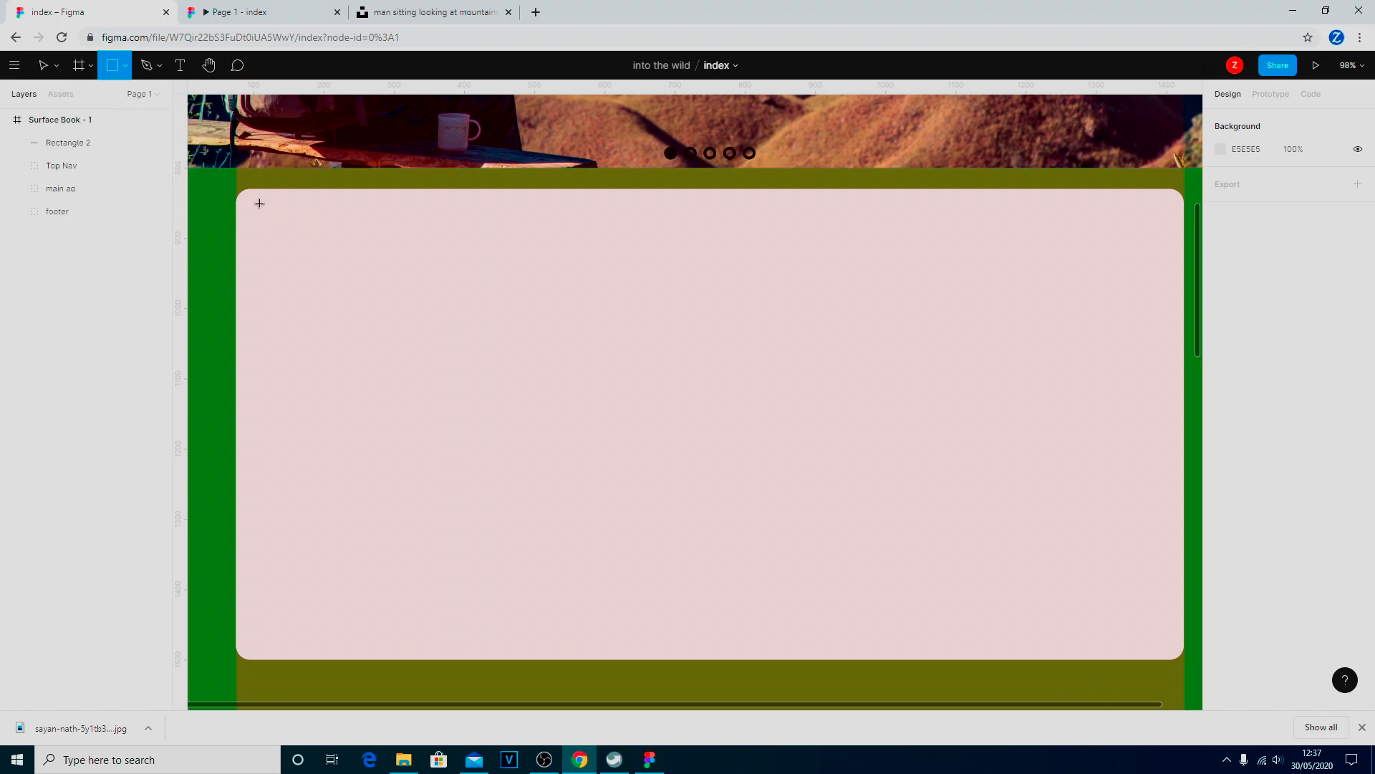
{"action": "left_click_drag", "start_coordinate": [255, 202], "coordinate": [542, 653]}
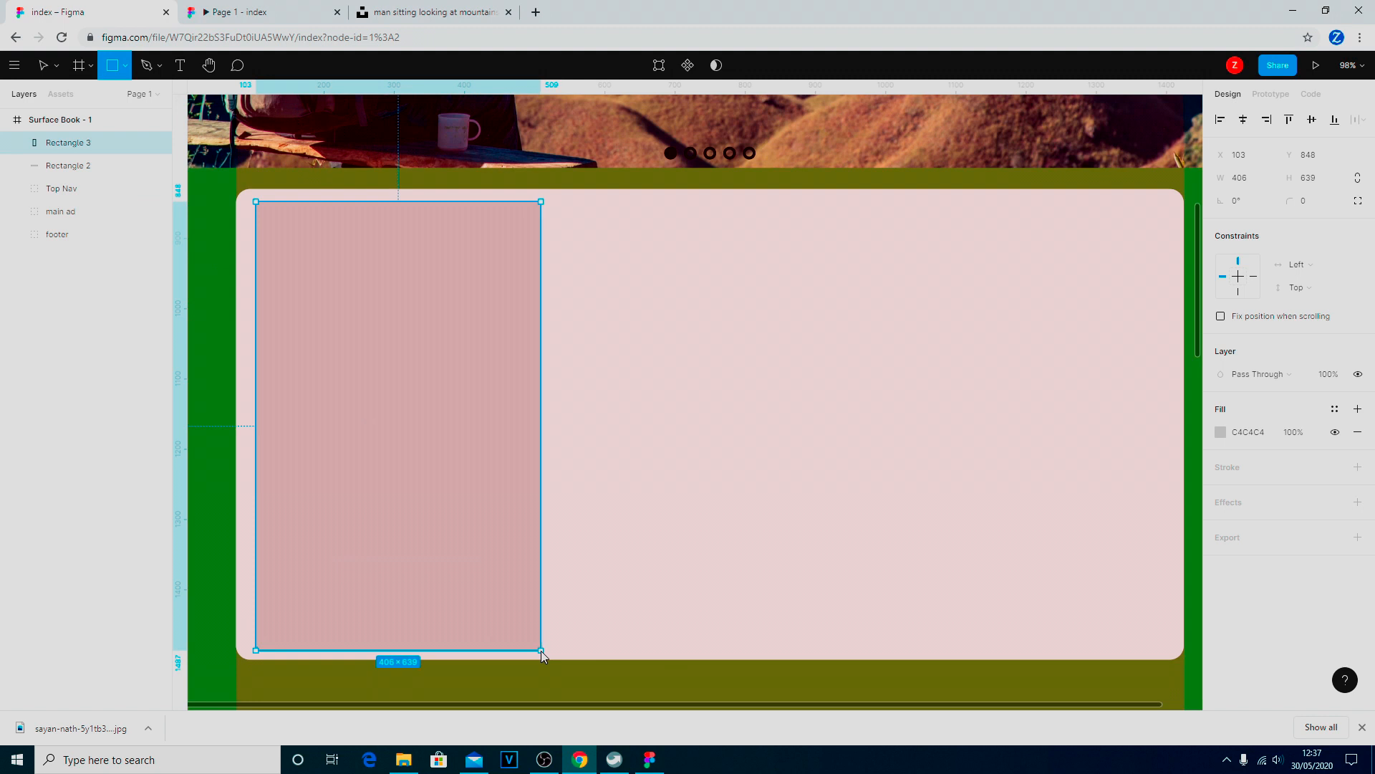
{"action": "mouse_move", "coordinate": [541, 651]}
{"action": "left_mouse_down"}
{"action": "mouse_move", "coordinate": [537, 625]}
{"action": "mouse_move", "coordinate": [519, 641]}
{"action": "mouse_move", "coordinate": [566, 645]}
{"action": "left_mouse_up"}
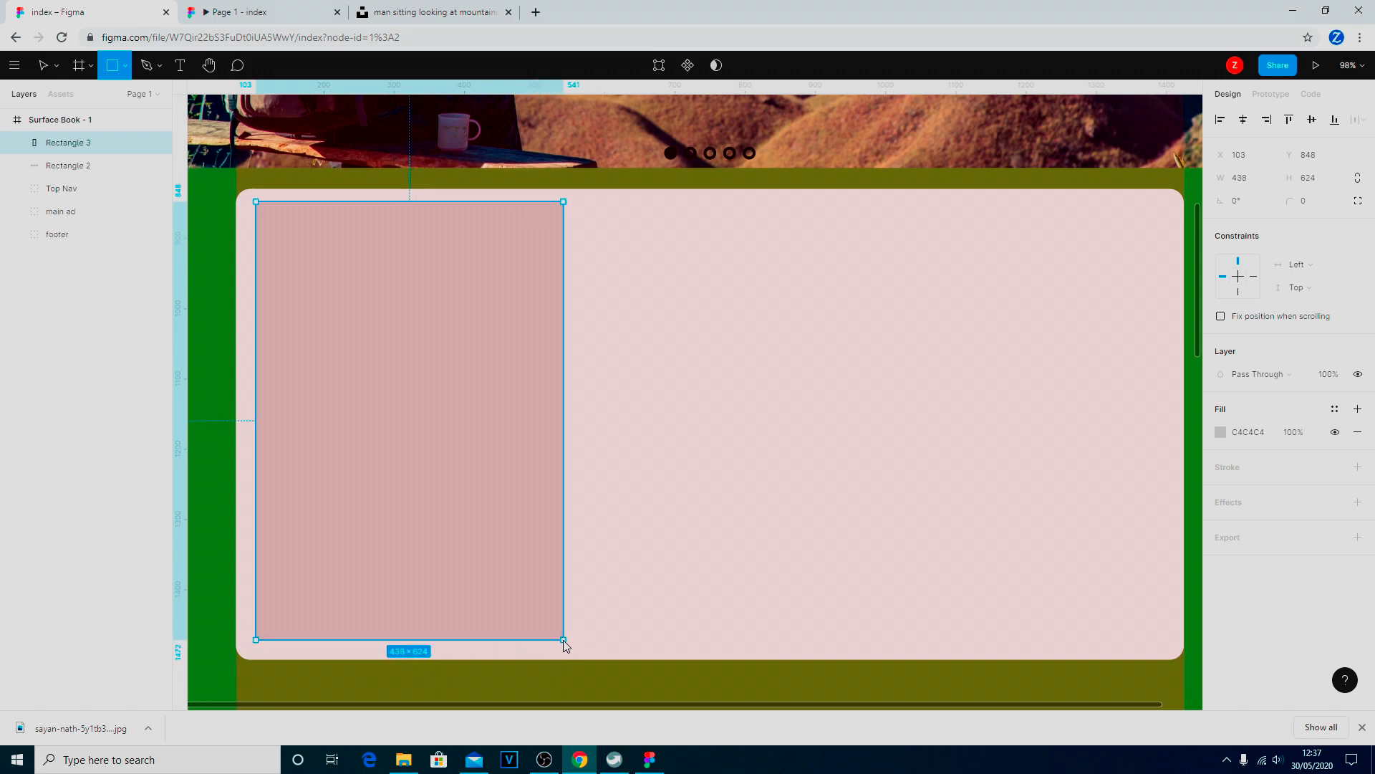
{"action": "left_click_drag", "start_coordinate": [566, 645], "coordinate": [566, 645]}
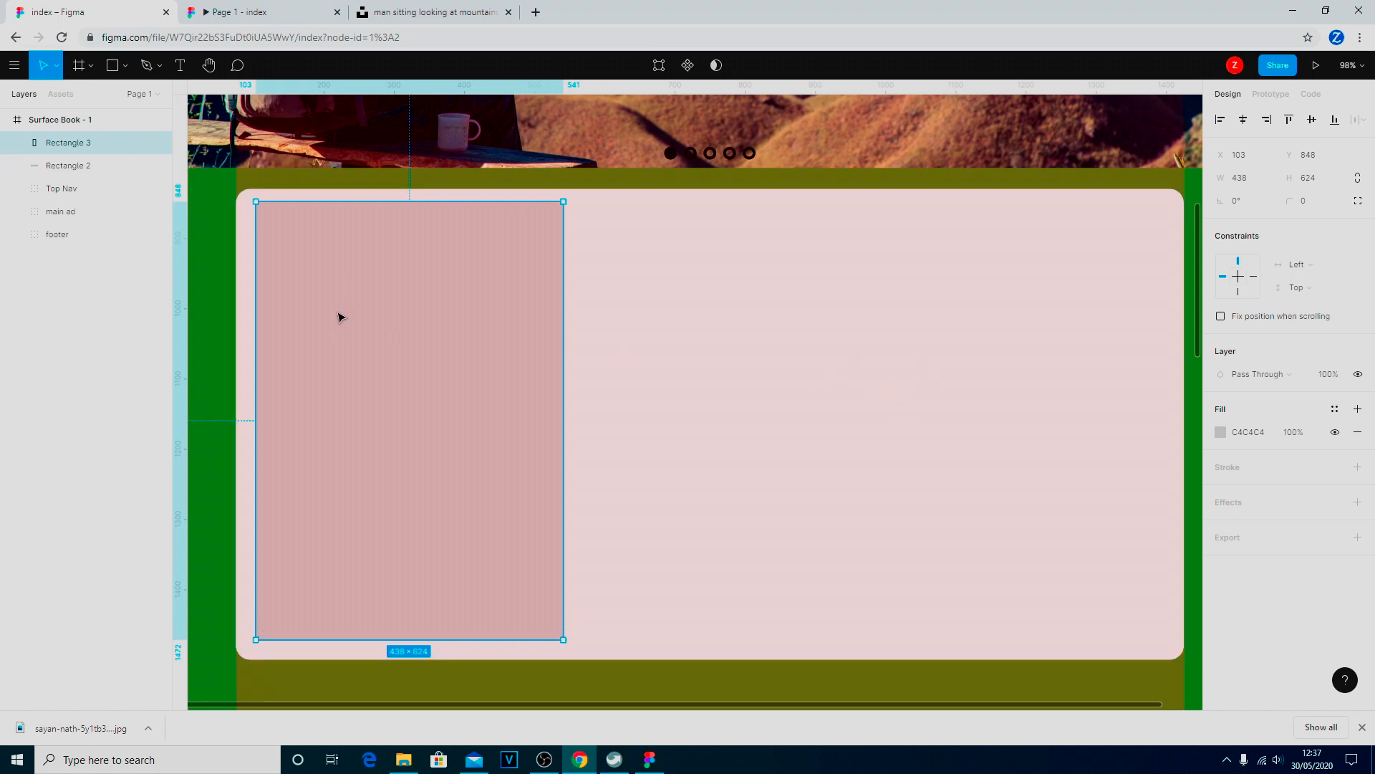
Round the new card's corners with a radius of 20.
{"action": "left_click", "coordinate": [1309, 208]}
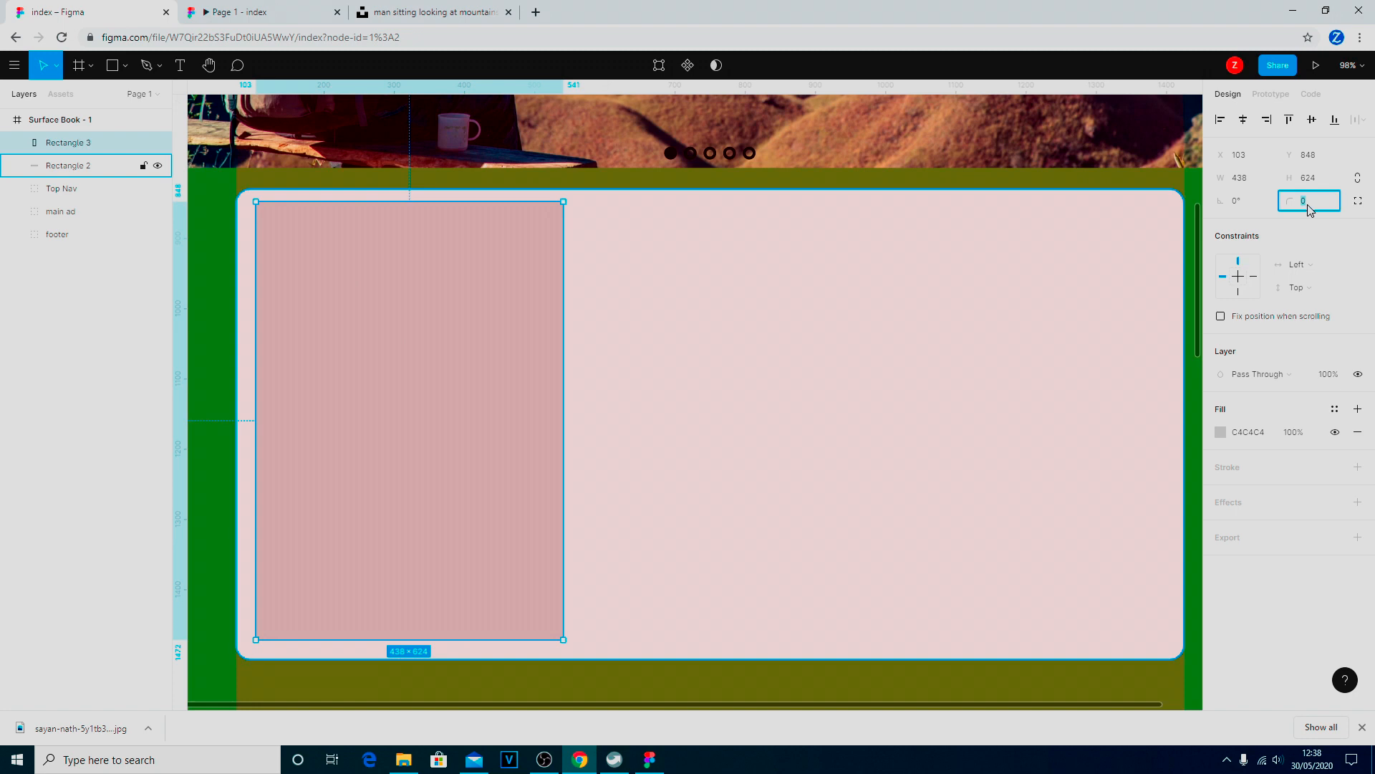
{"action": "type", "text": "20"}
{"action": "key", "text": "Return"}
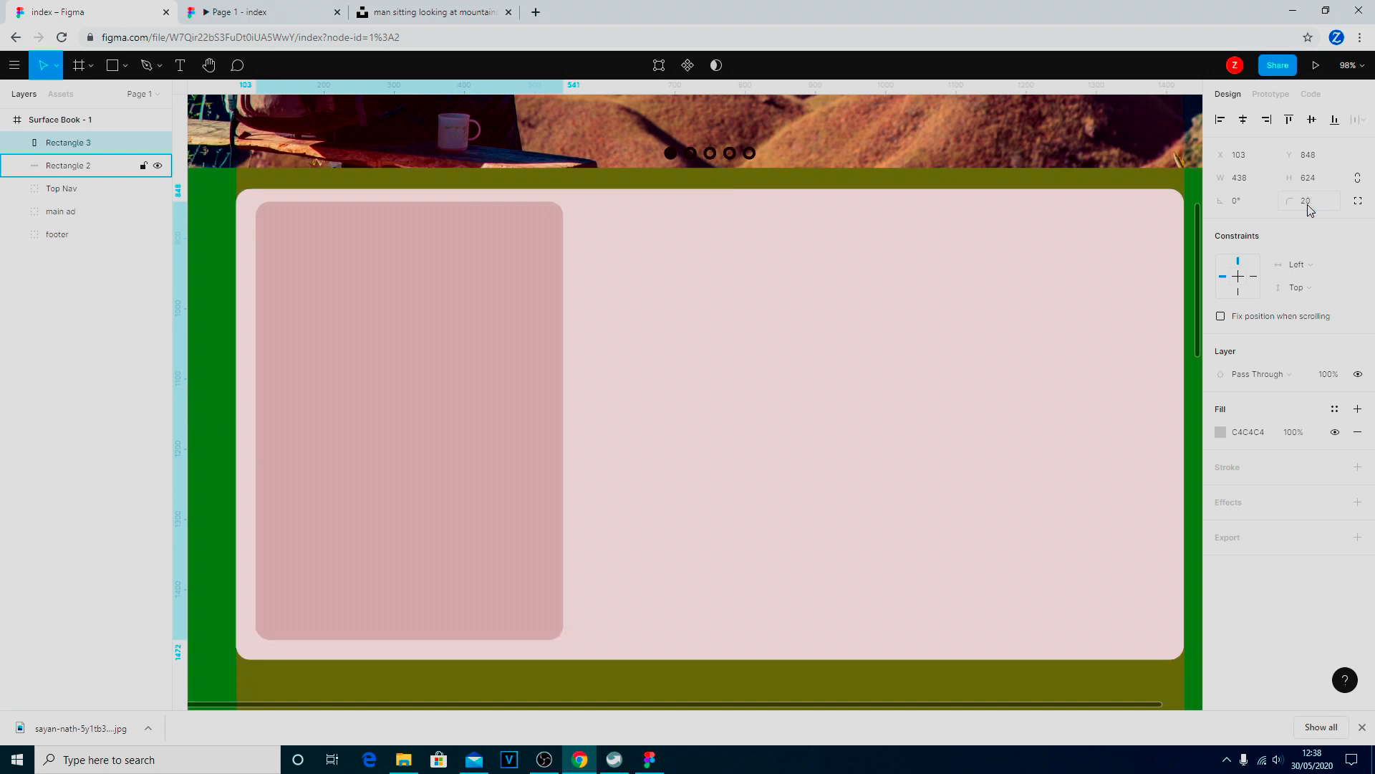
Move the card close to the panel's left edge, stretch its height to about 651, and nudge it up to Y 838.
{"action": "left_click_drag", "start_coordinate": [449, 380], "coordinate": [436, 390]}
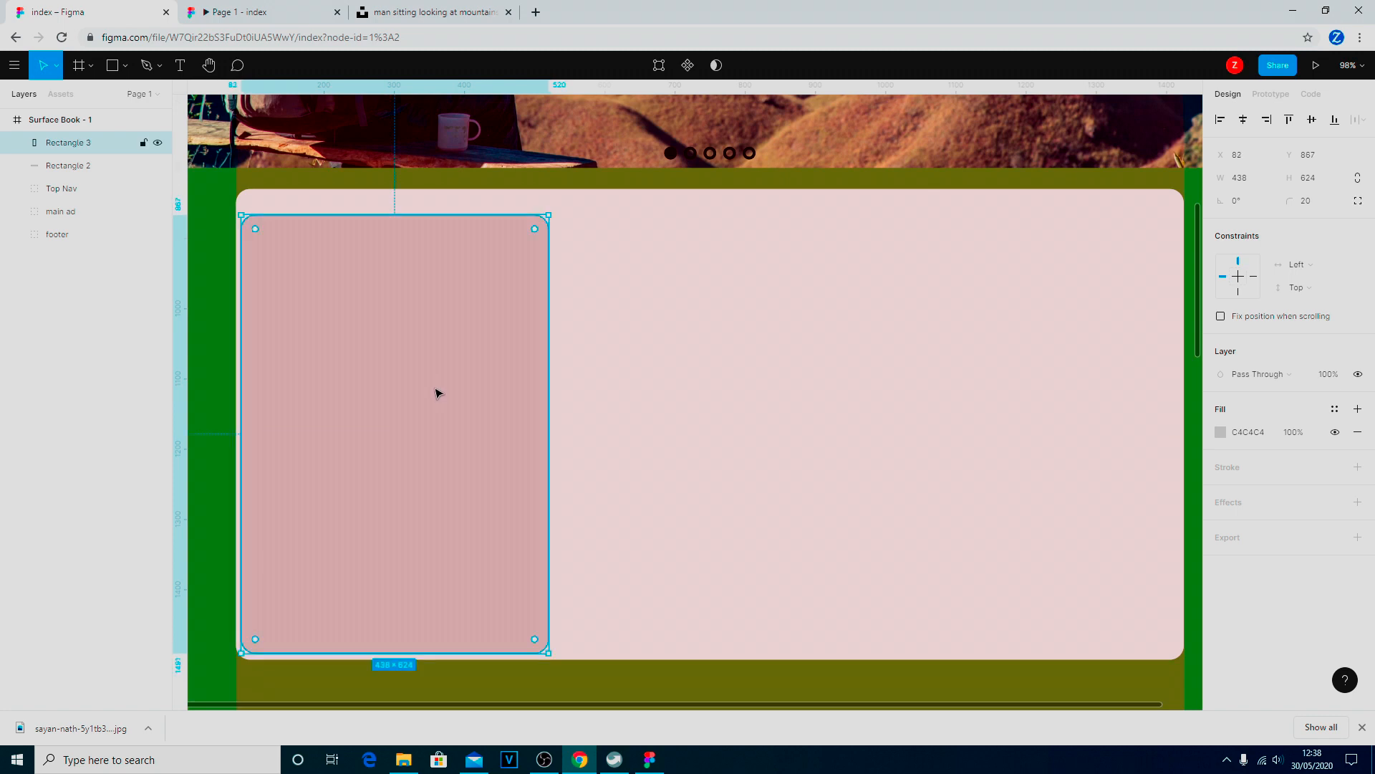
{"action": "left_click_drag", "start_coordinate": [420, 215], "coordinate": [420, 196]}
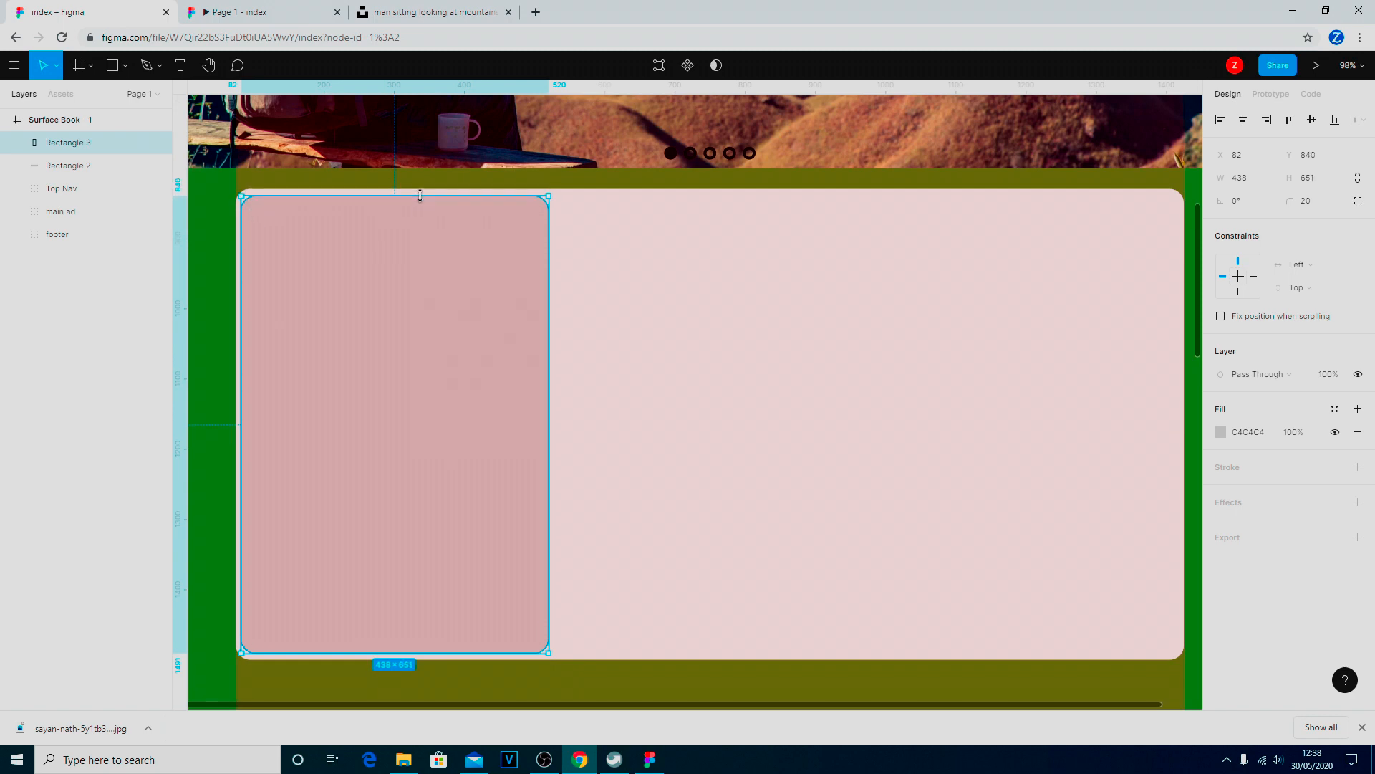
{"action": "left_click", "coordinate": [732, 368]}
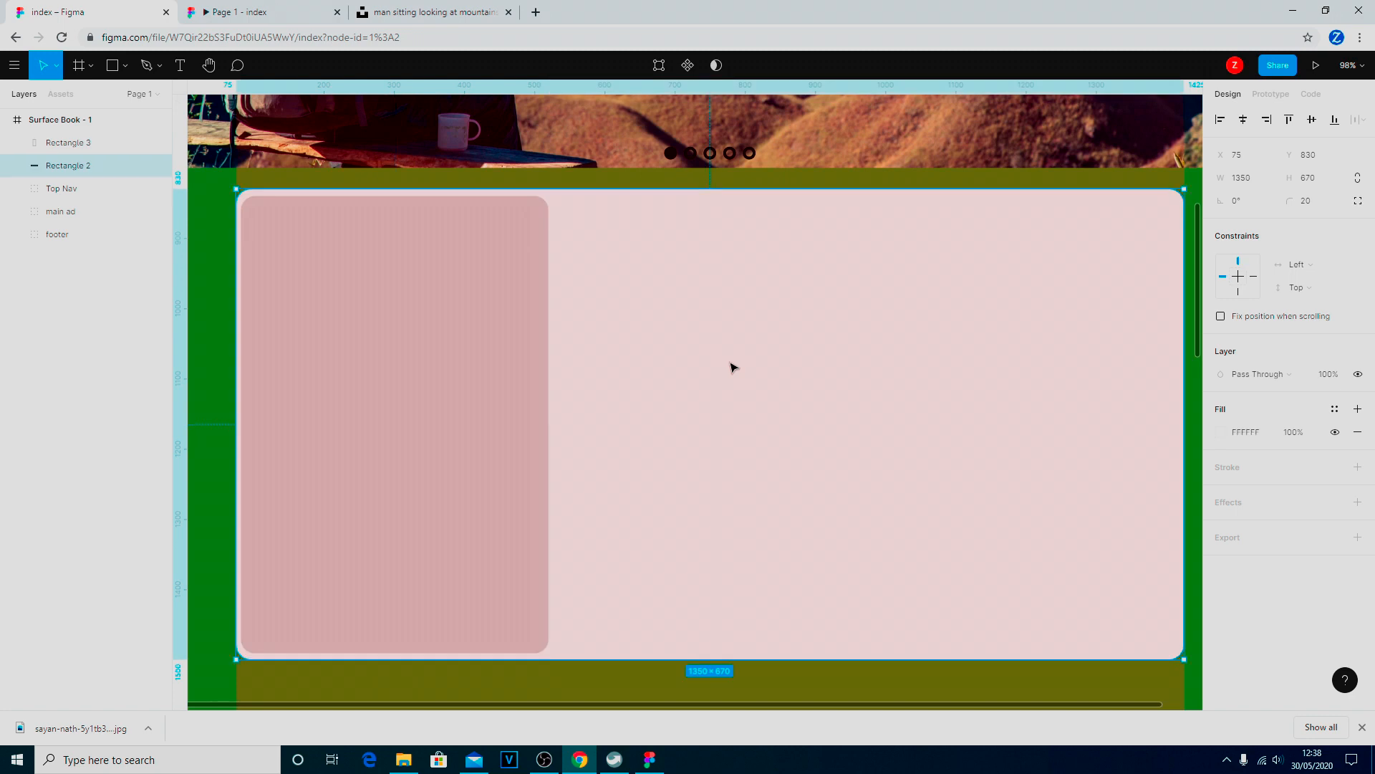
{"action": "left_click", "coordinate": [420, 482]}
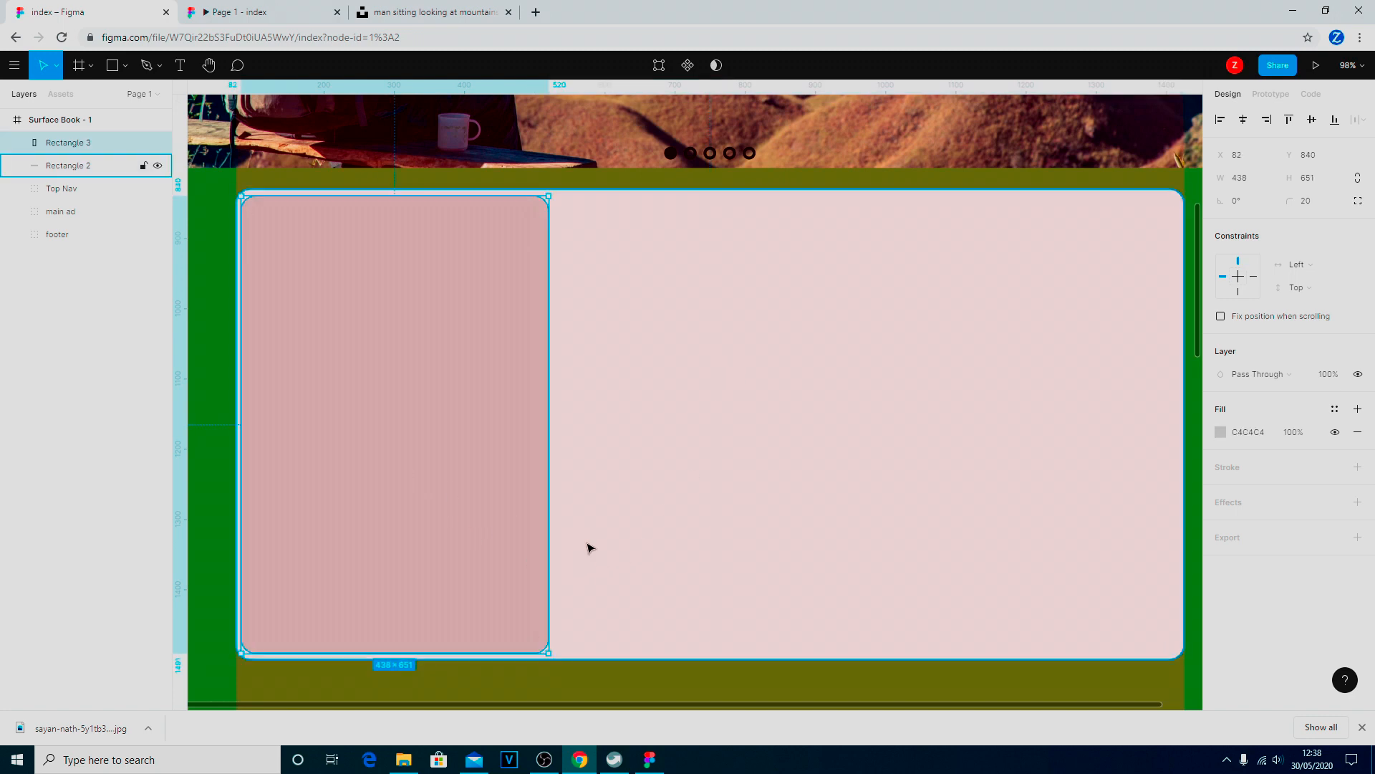
{"action": "key", "text": "Up"}
{"action": "key", "text": "Up"}
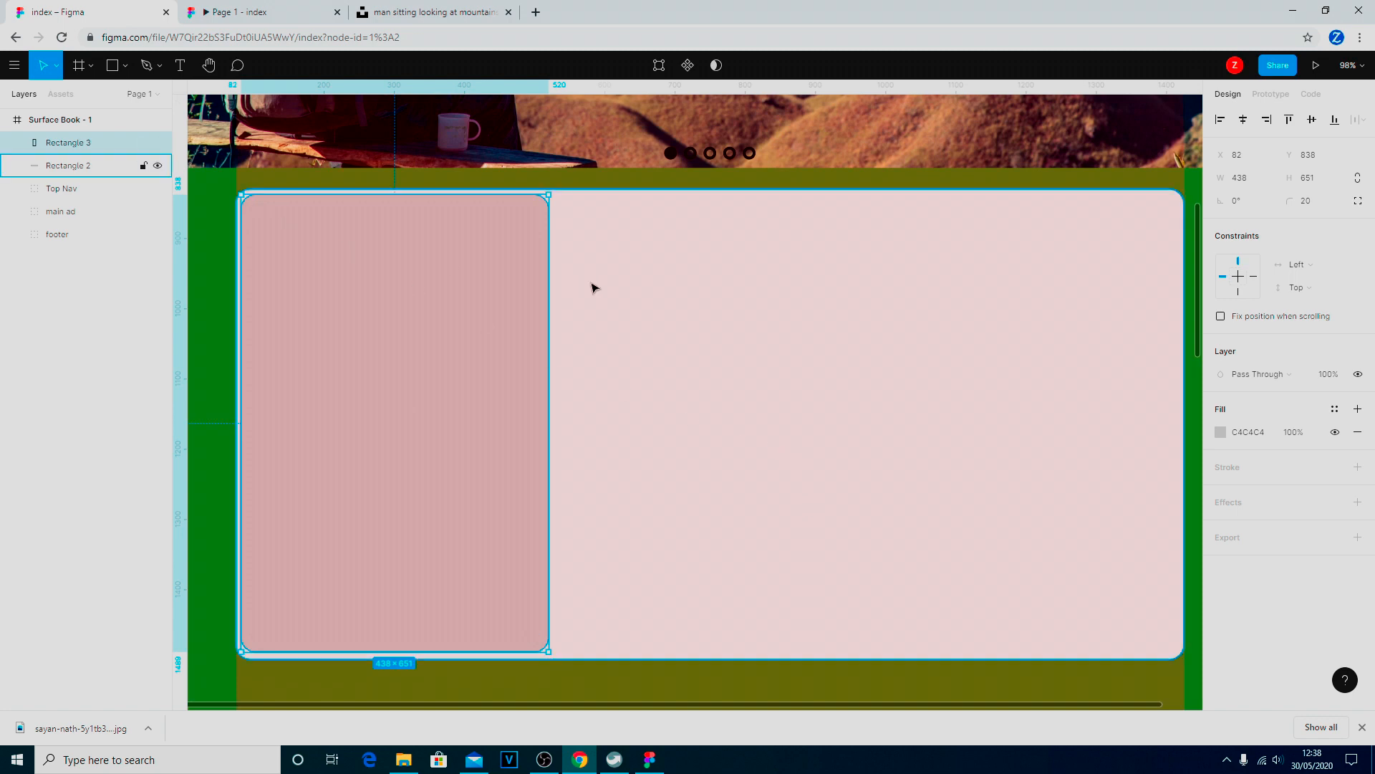
Compare the card with the surrounding panel's dimensions and set the card's height to 650.
{"action": "left_click", "coordinate": [681, 308]}
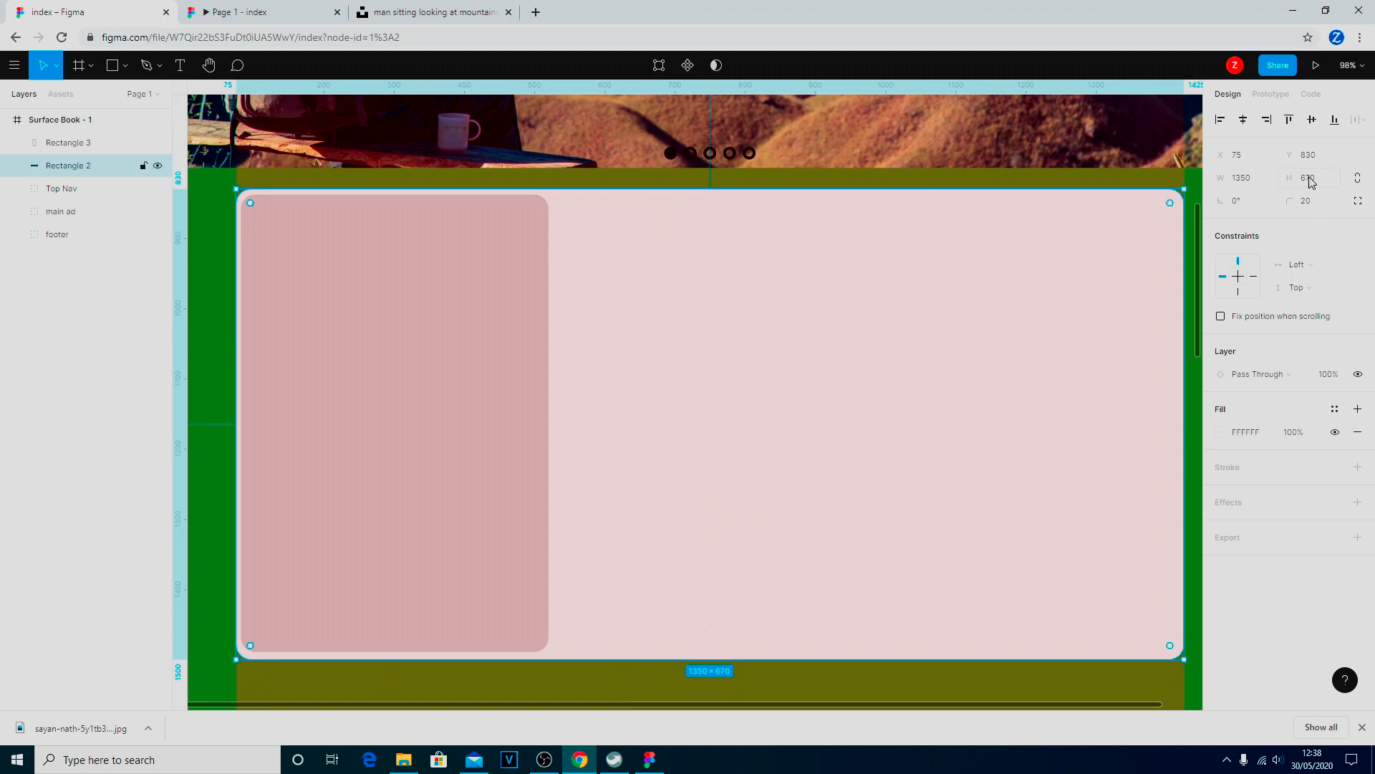
{"action": "left_click", "coordinate": [329, 326]}
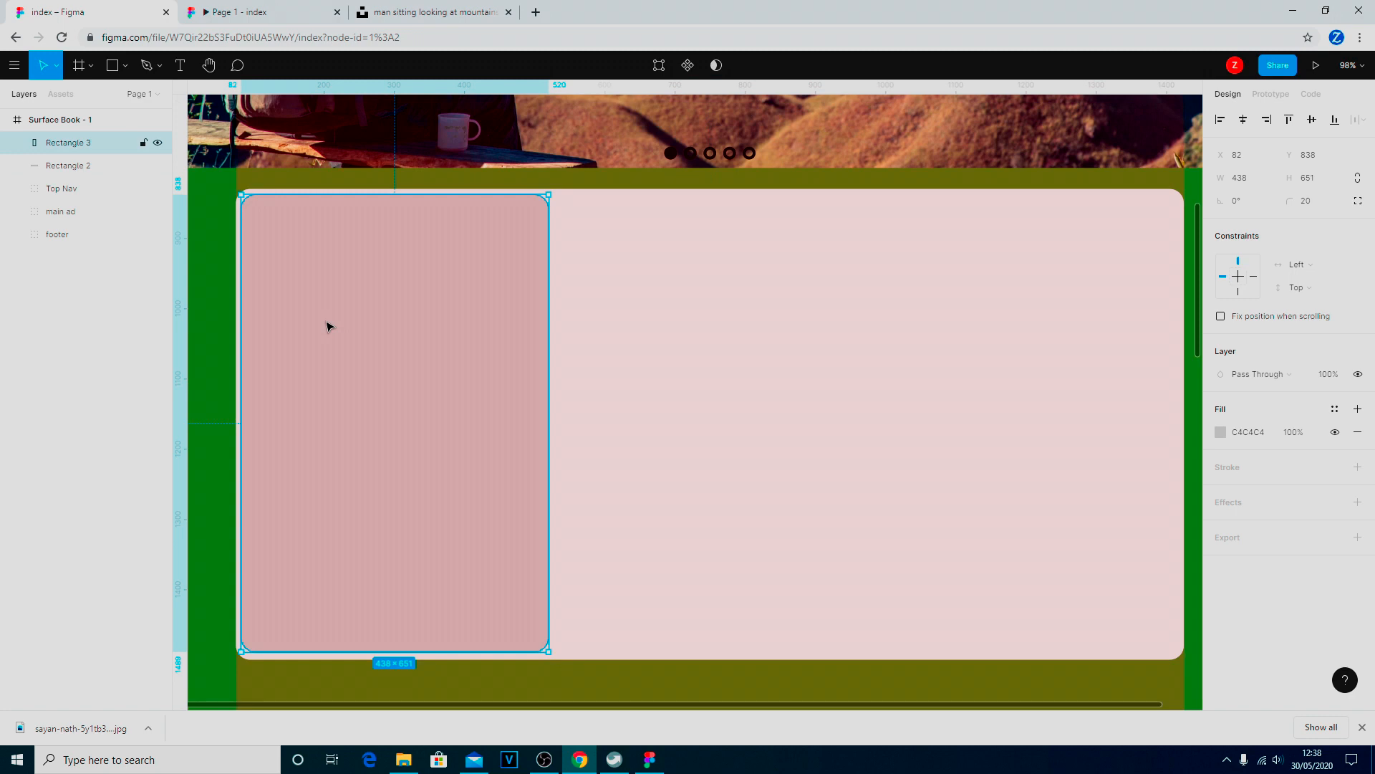
{"action": "left_click", "coordinate": [1314, 180]}
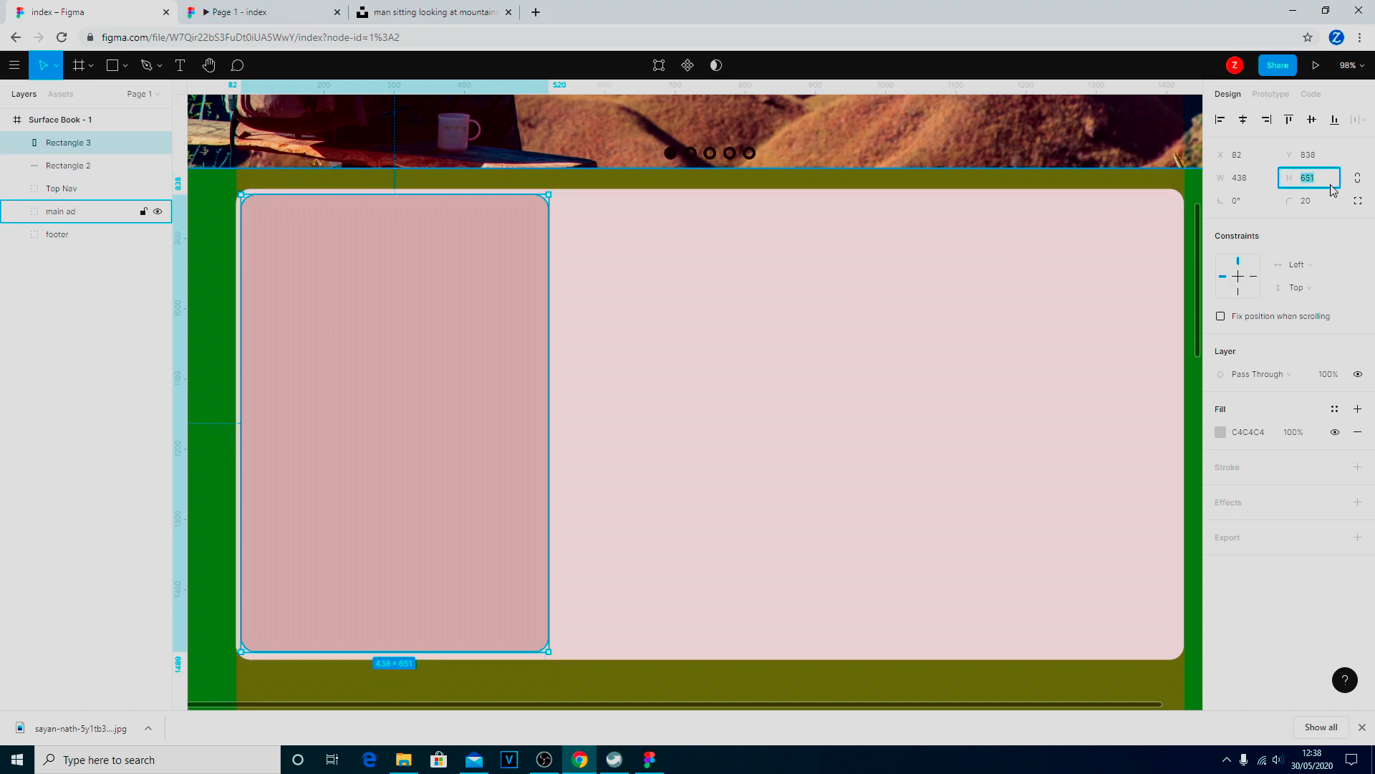
{"action": "key", "text": "Return"}
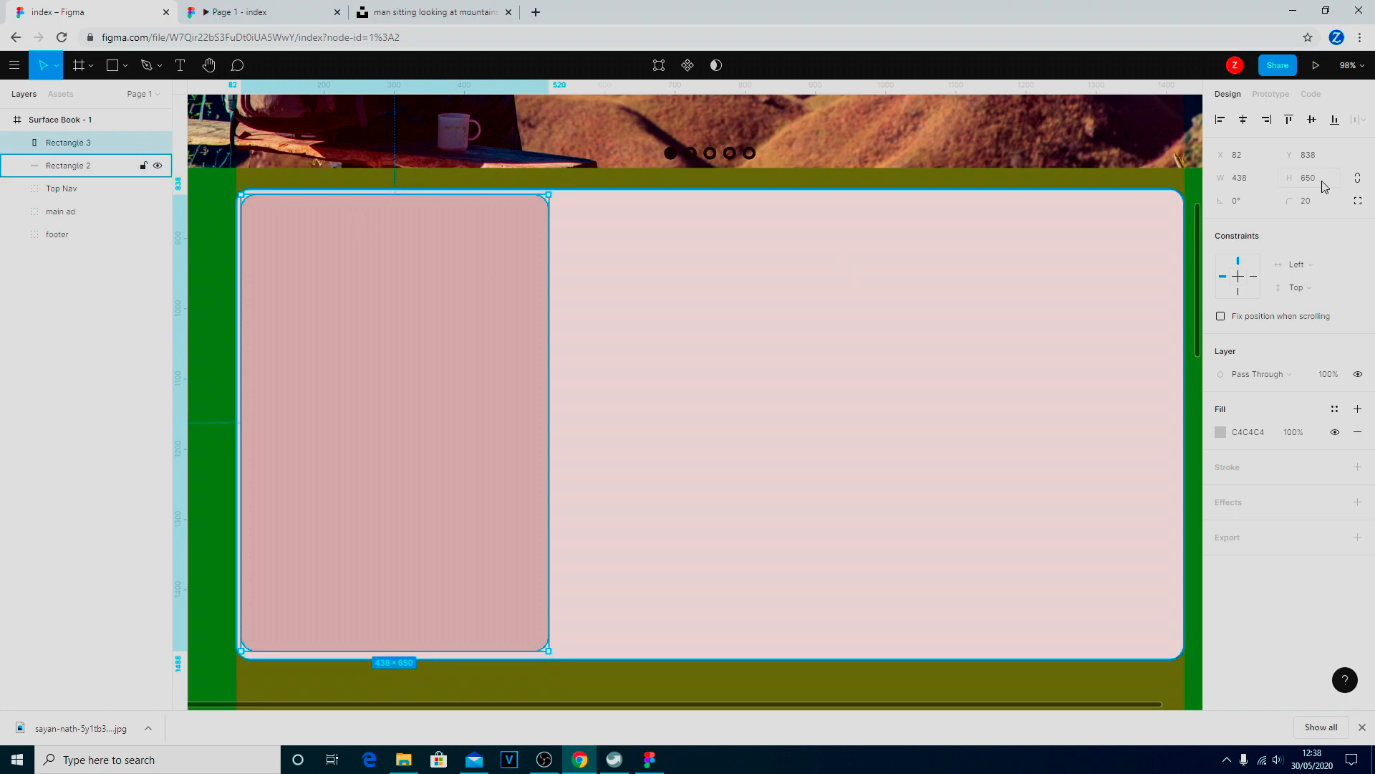
Check the panel's position and set the card's Y position to 840.
{"action": "left_click", "coordinate": [982, 356]}
{"action": "left_click", "coordinate": [442, 358]}
{"action": "left_click", "coordinate": [730, 500]}
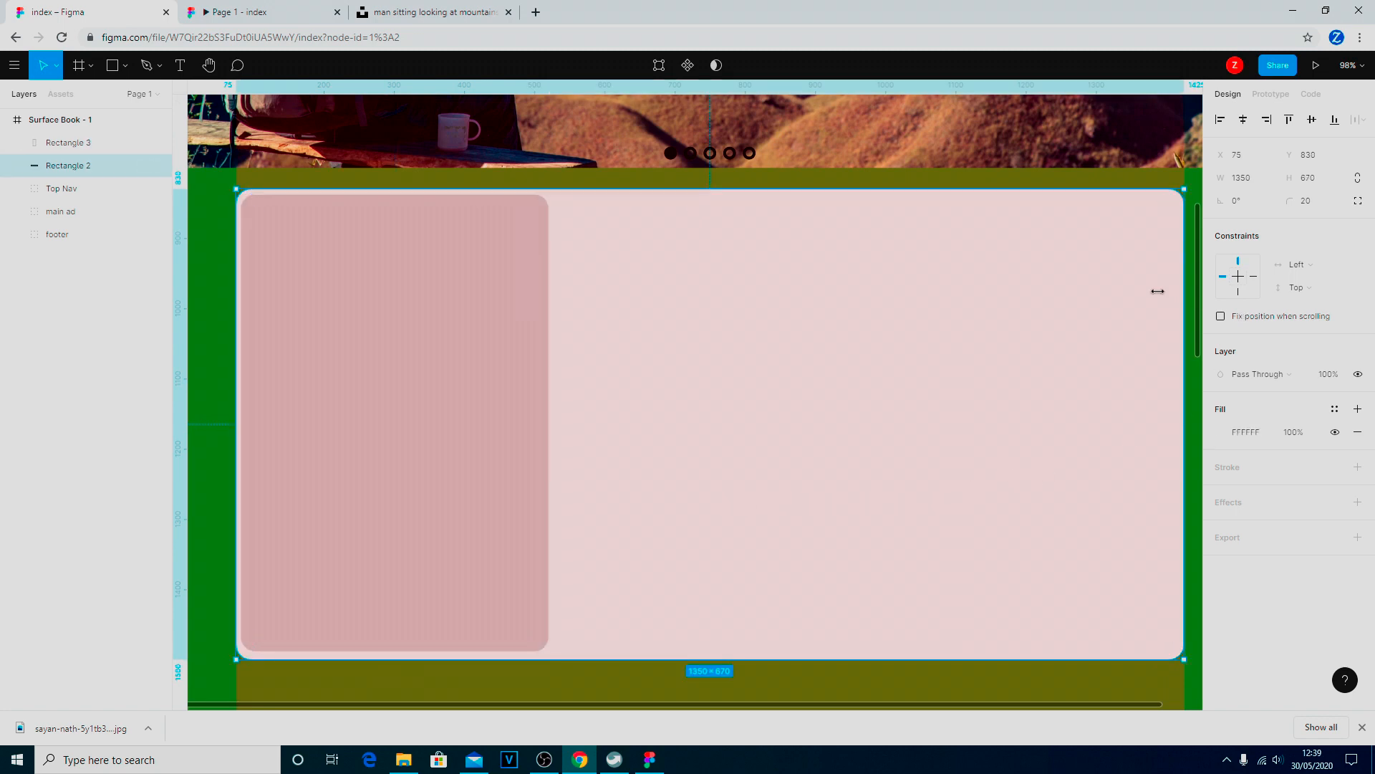
{"action": "left_click", "coordinate": [442, 436]}
{"action": "left_click", "coordinate": [1317, 161]}
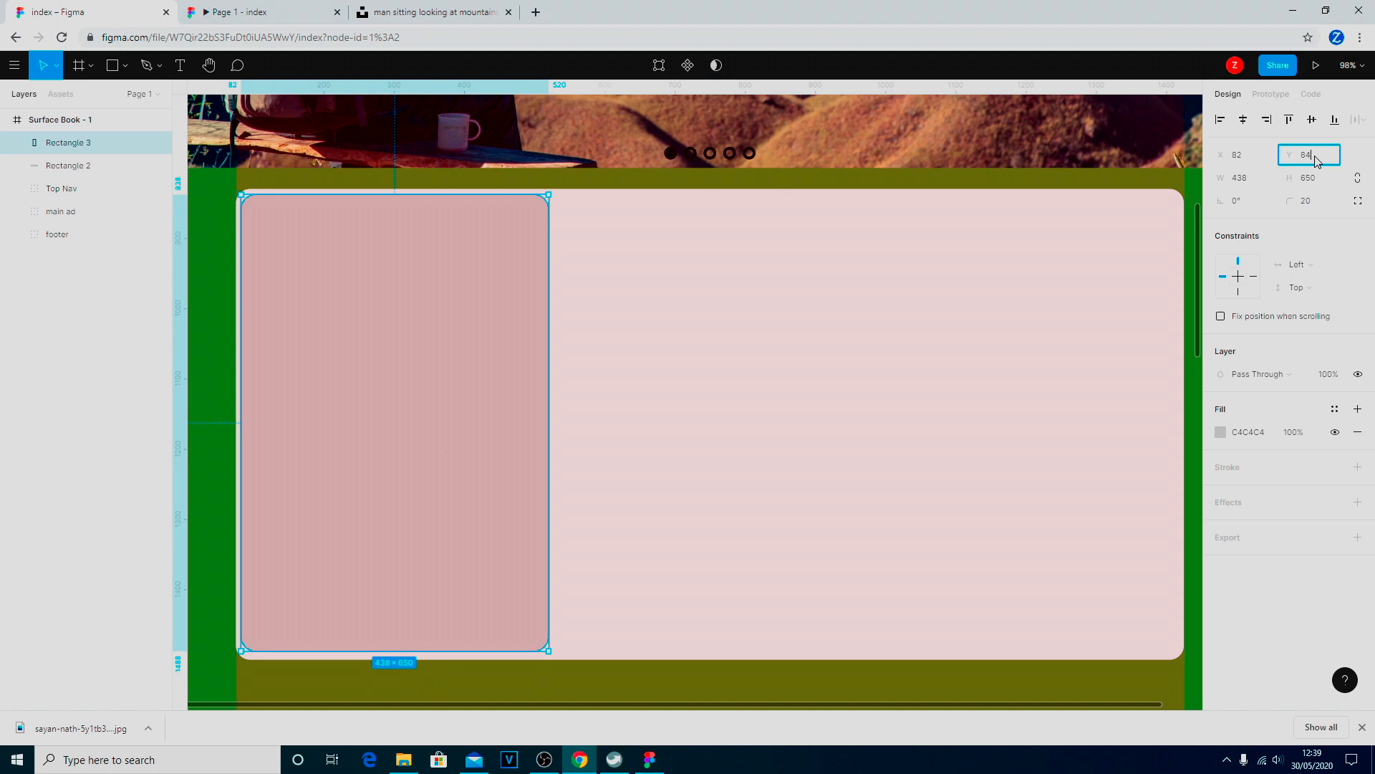
{"action": "key", "text": "Return"}
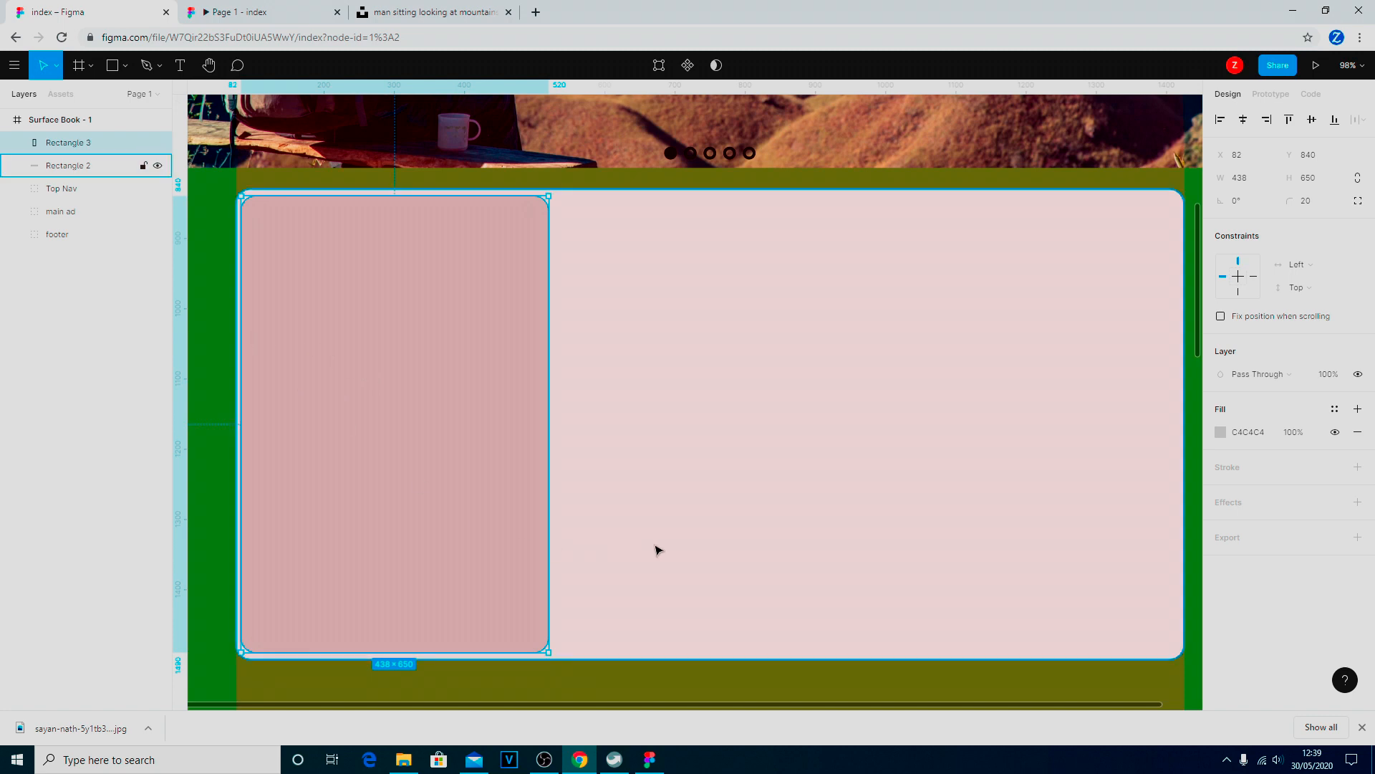
Check the panel's X position and set the card's X position to 85.
{"action": "left_click", "coordinate": [729, 499]}
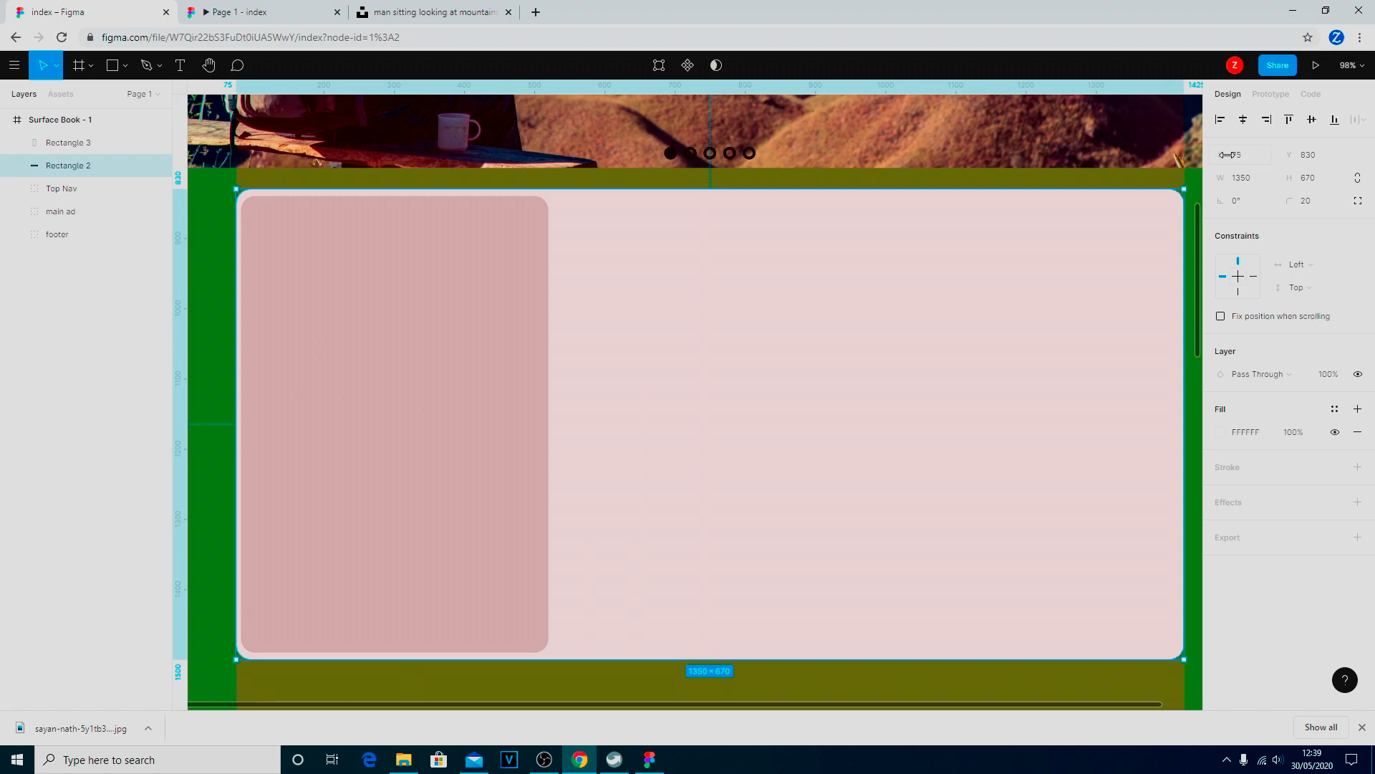
{"action": "left_click", "coordinate": [440, 366]}
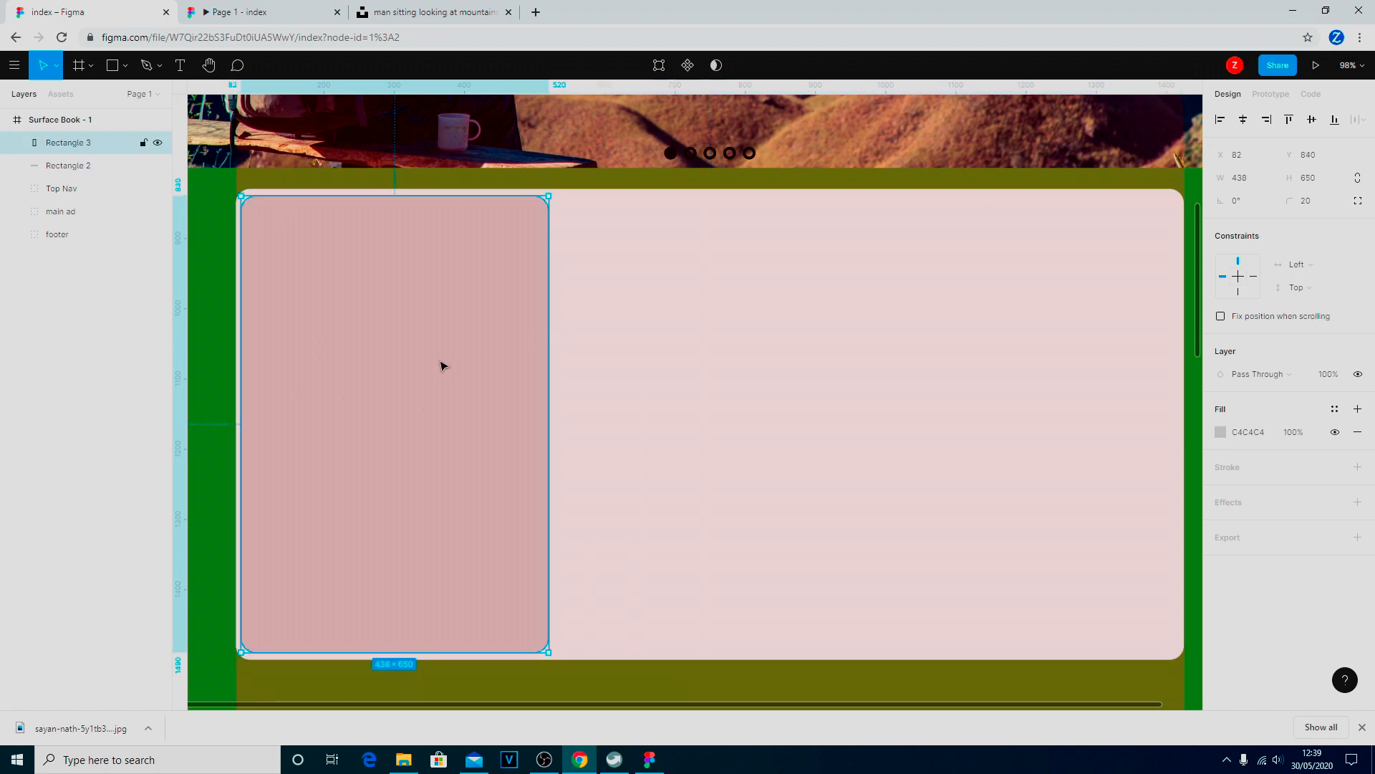
{"action": "left_click", "coordinate": [1243, 163]}
{"action": "type", "text": "85"}
{"action": "key", "text": "Return"}
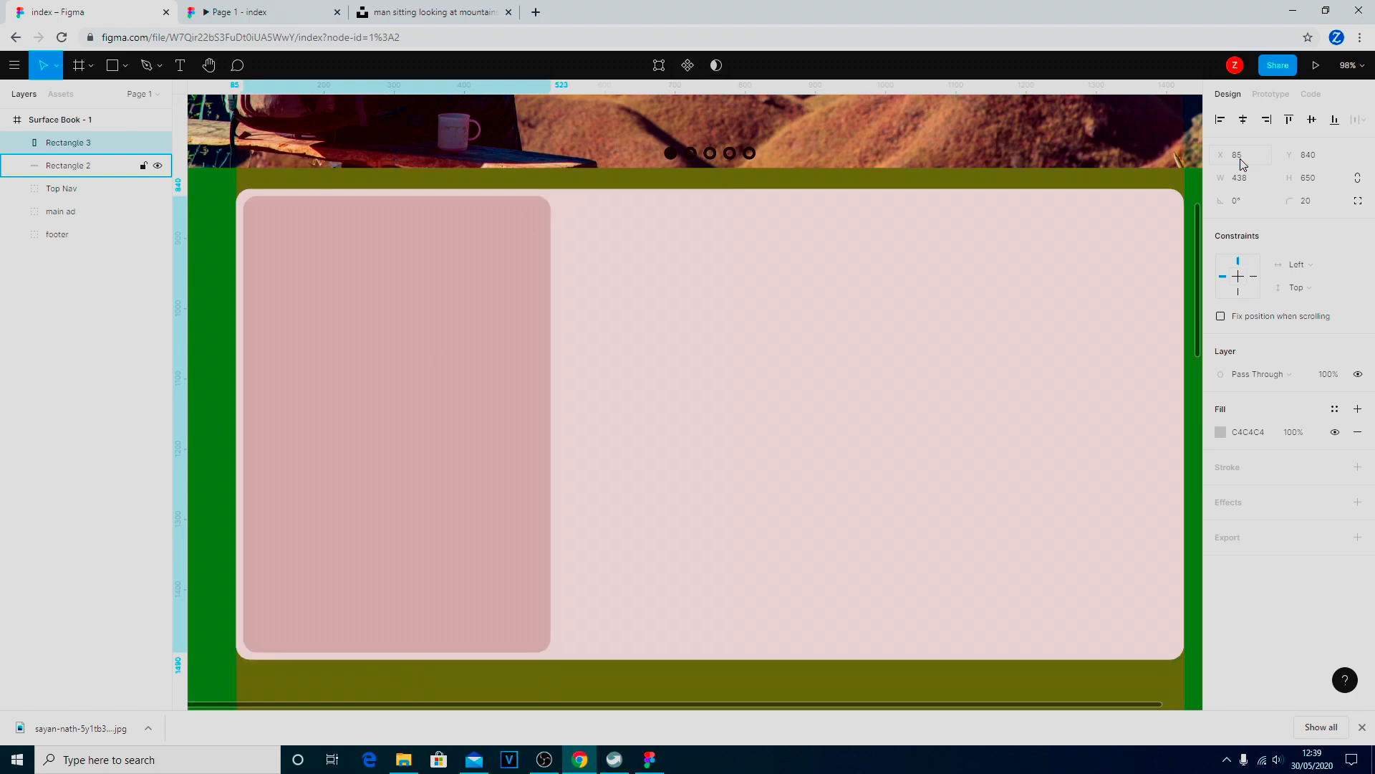
Switch to Unsplash and browse forward through the travel photos to the climber hanging from a seaside cliff.
{"action": "left_click", "coordinate": [864, 285]}
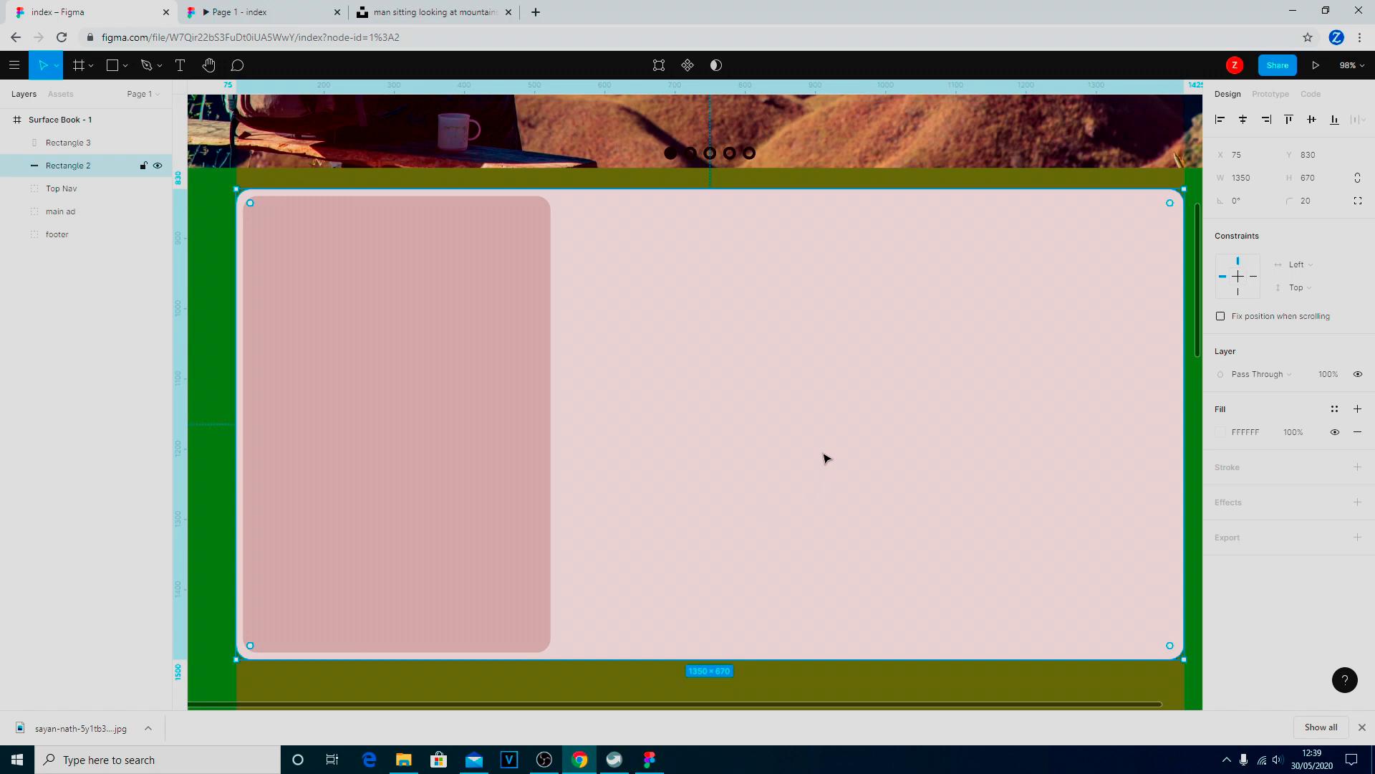
{"action": "left_click", "coordinate": [417, 11]}
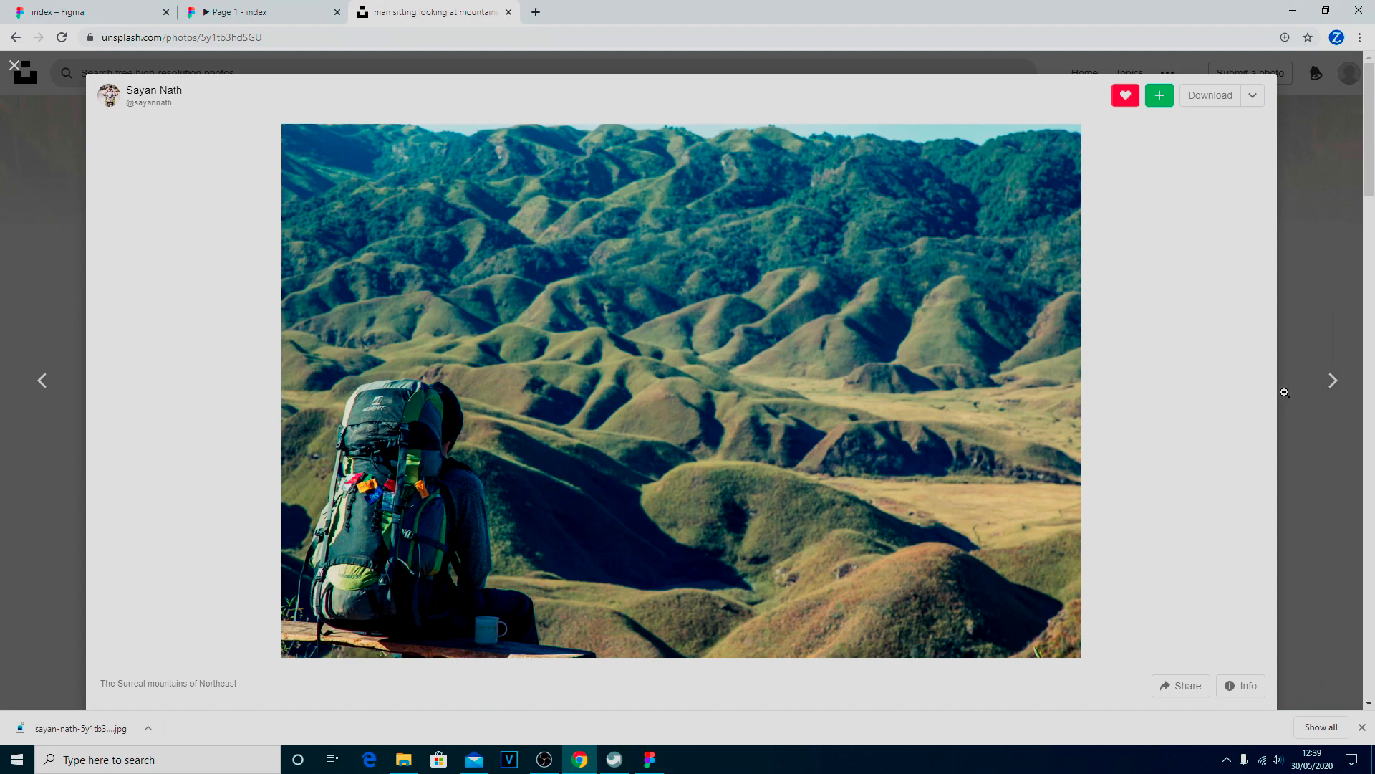
{"action": "left_click", "coordinate": [1336, 384]}
{"action": "left_click", "coordinate": [1337, 385]}
{"action": "left_click", "coordinate": [1336, 383]}
{"action": "left_click", "coordinate": [1335, 383]}
{"action": "left_click", "coordinate": [1335, 384]}
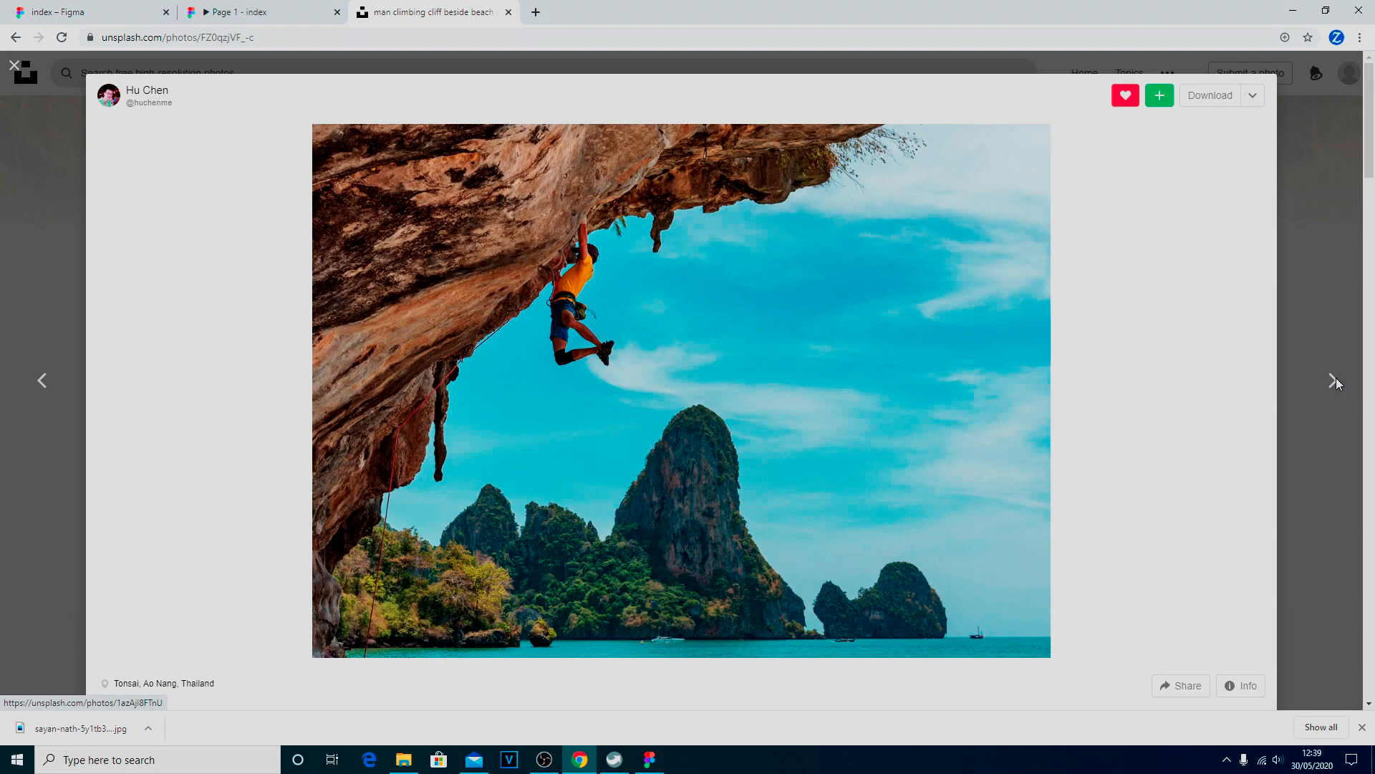
Browse the photo collection and download the picture of the hiker standing on a rocky mountain peak.
{"action": "left_click", "coordinate": [1336, 382]}
{"action": "left_click", "coordinate": [1335, 382]}
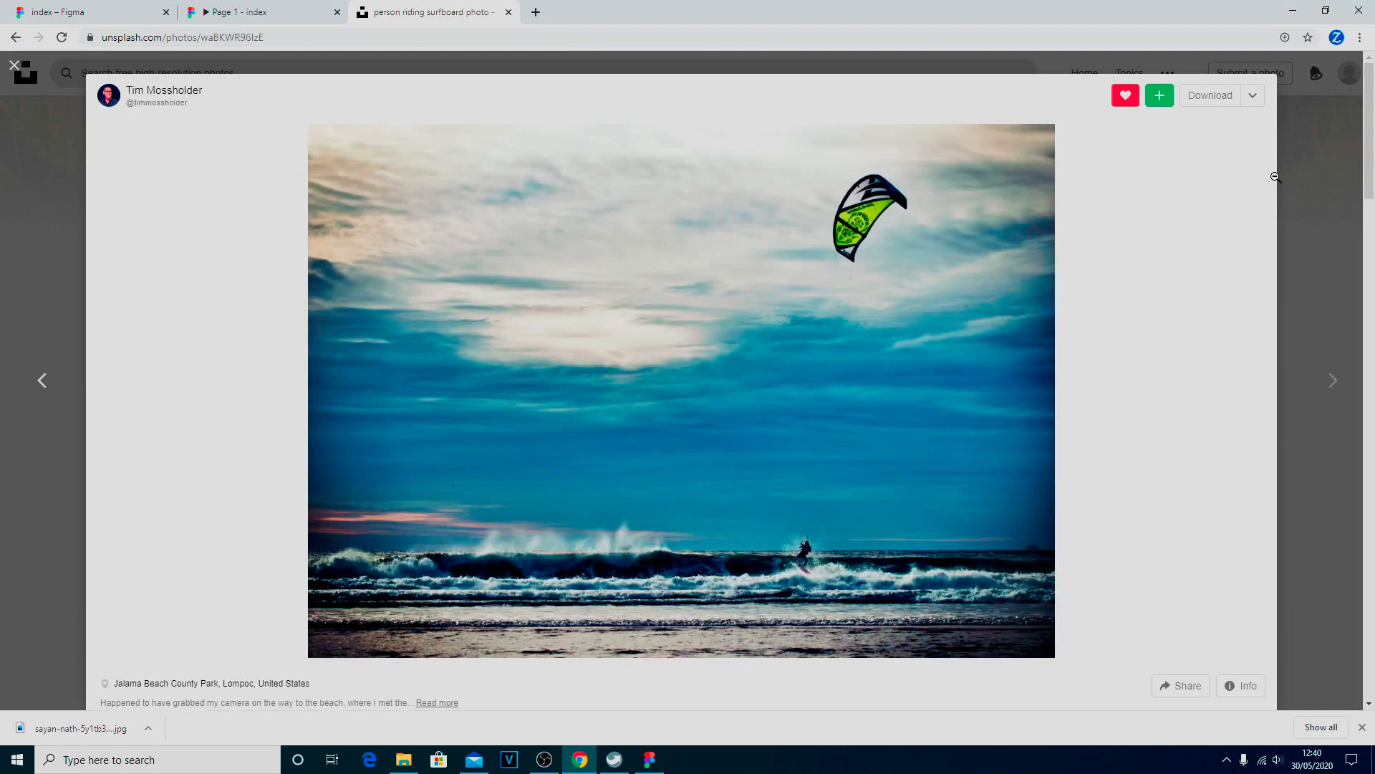
{"action": "left_click", "coordinate": [13, 65]}
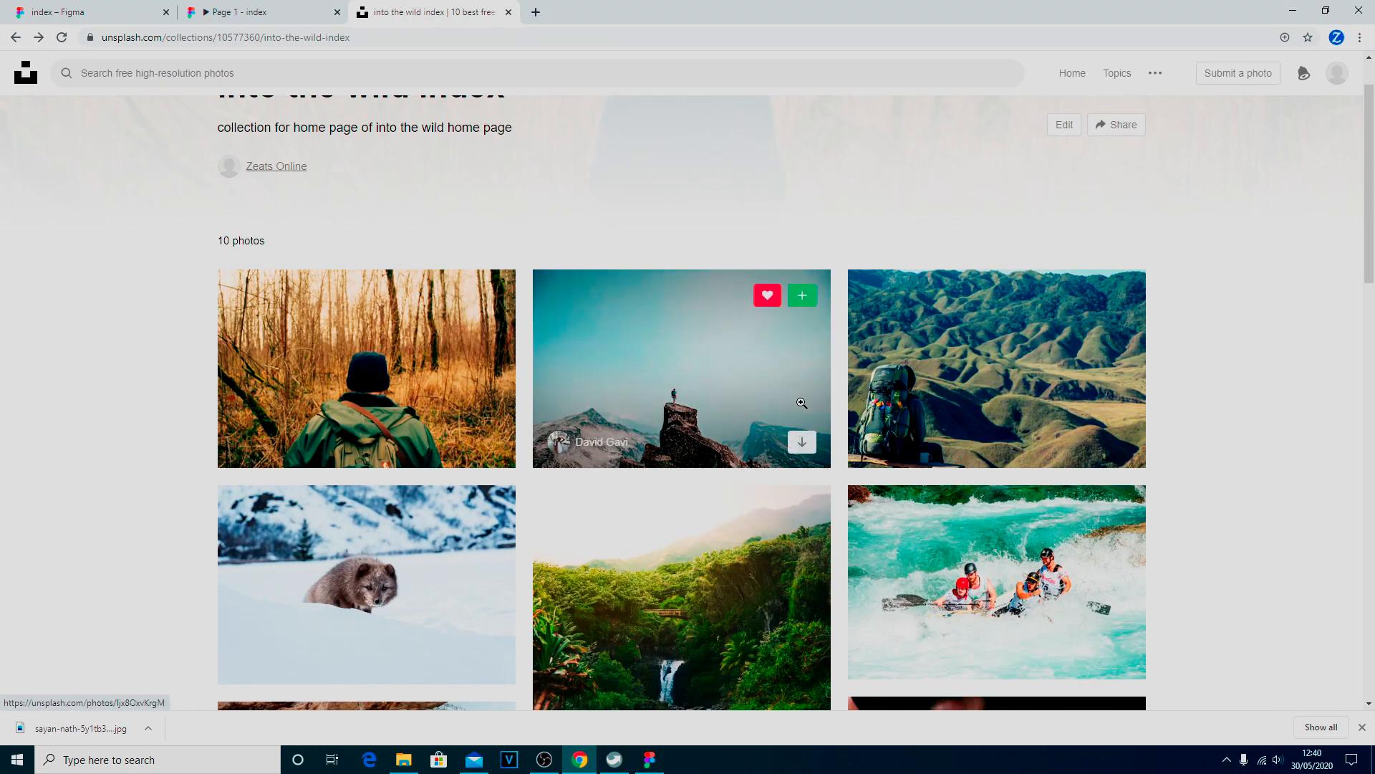
{"action": "left_click", "coordinate": [677, 360]}
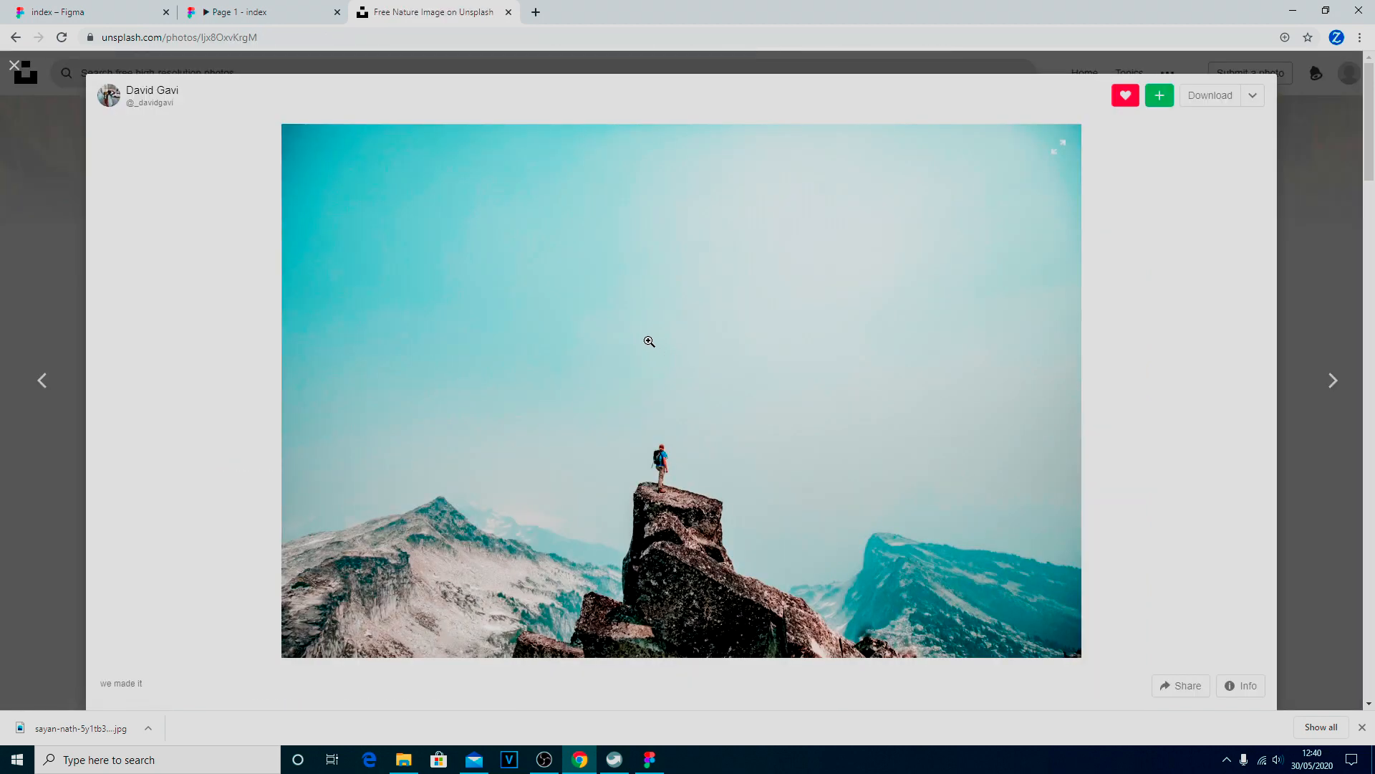
{"action": "left_click", "coordinate": [1253, 95]}
{"action": "left_click", "coordinate": [1218, 188]}
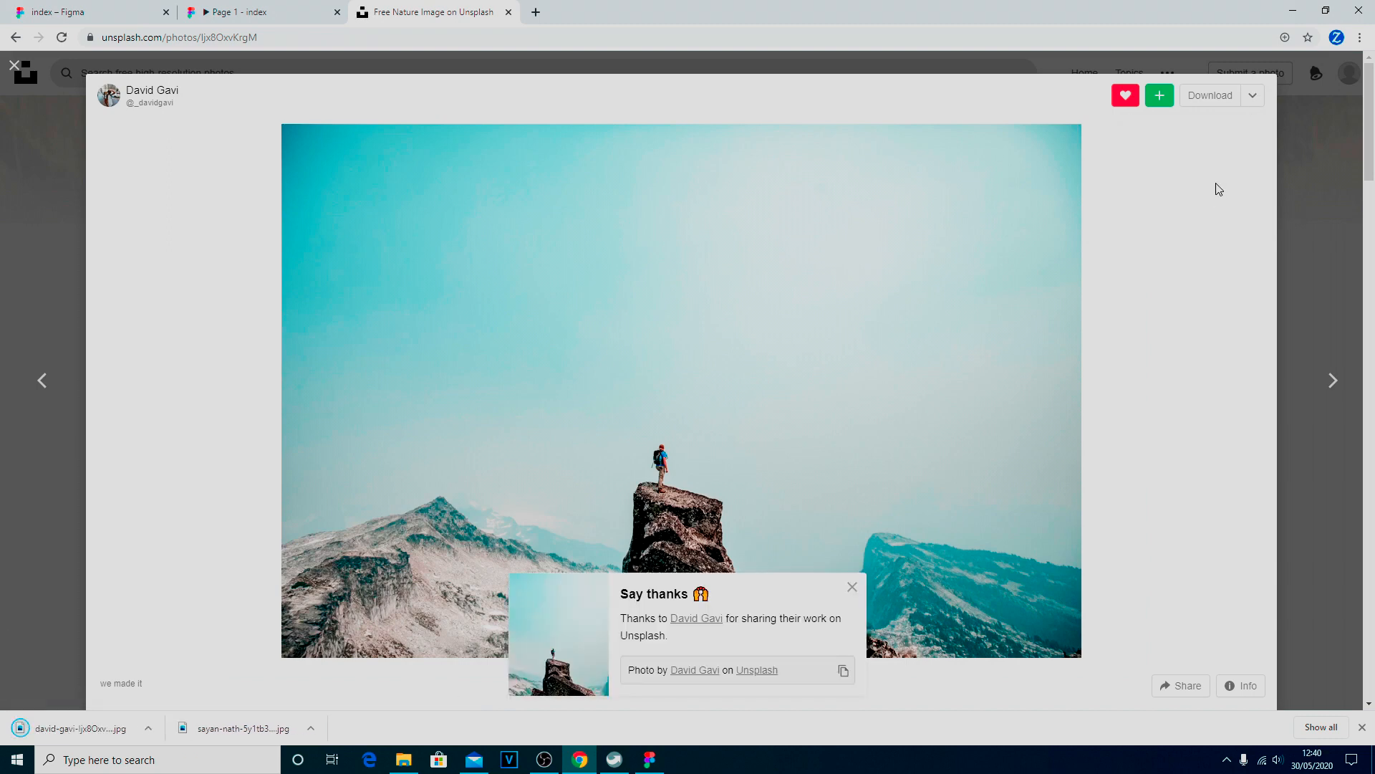
Switch to the Figma index file and place the downloaded mountain-peak photo into the tall grey rounded rectangle.
{"action": "left_click", "coordinate": [80, 13]}
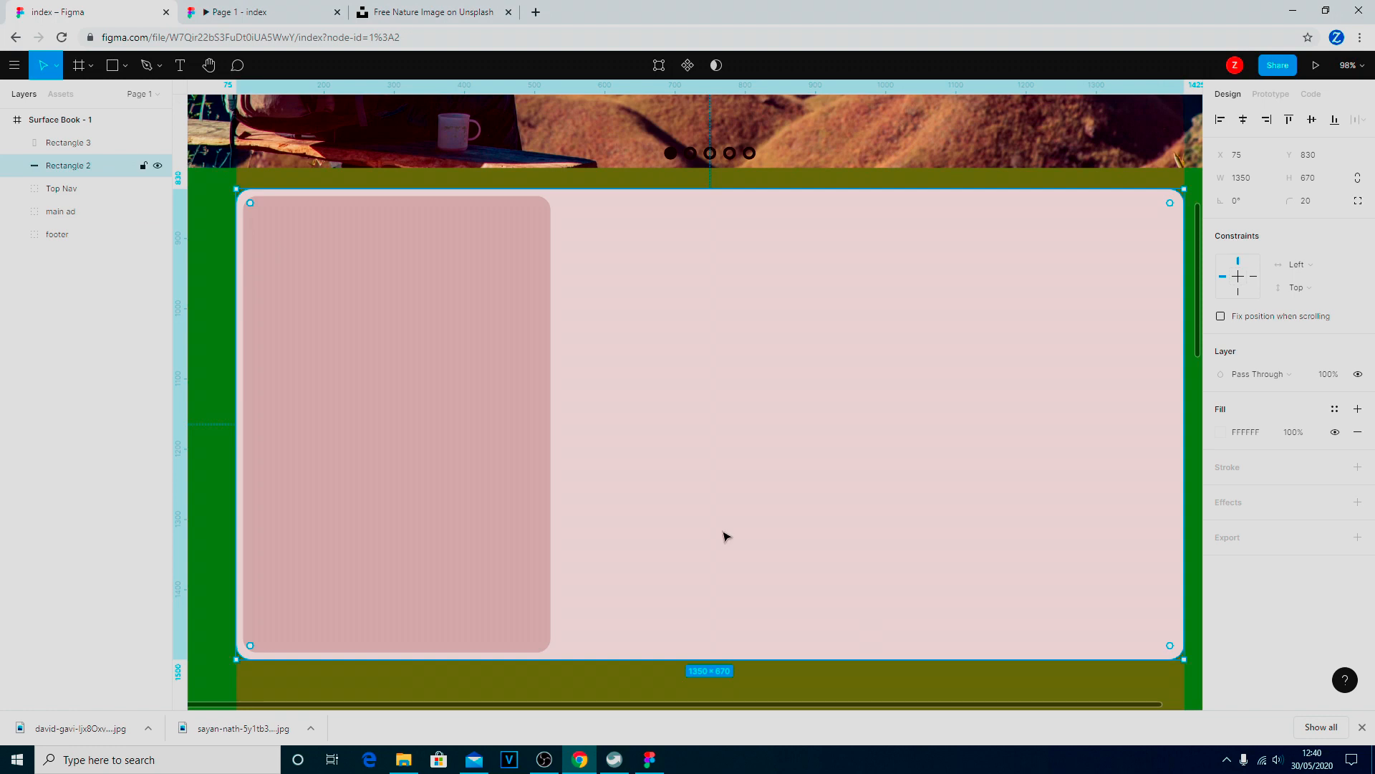
{"action": "left_click", "coordinate": [399, 393]}
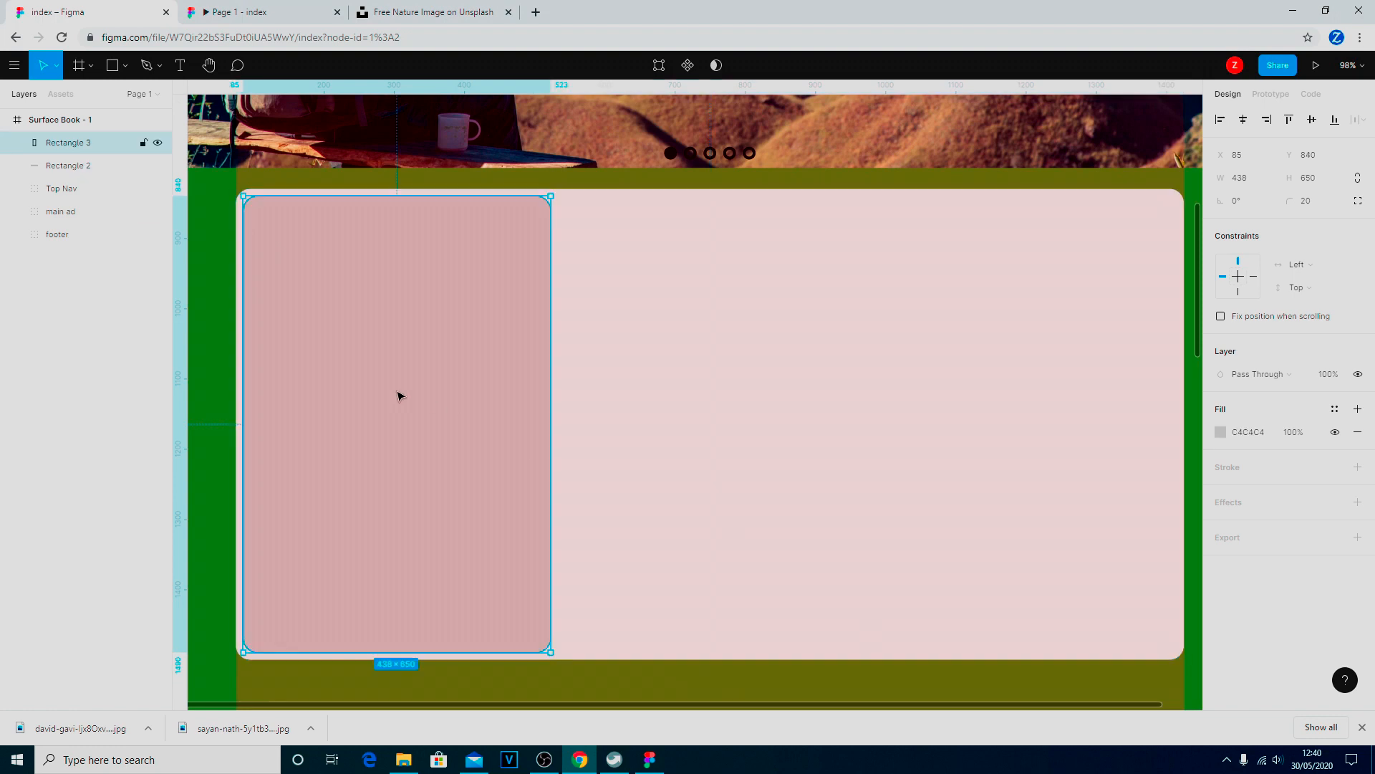
{"action": "left_click", "coordinate": [127, 66]}
{"action": "left_click", "coordinate": [102, 200]}
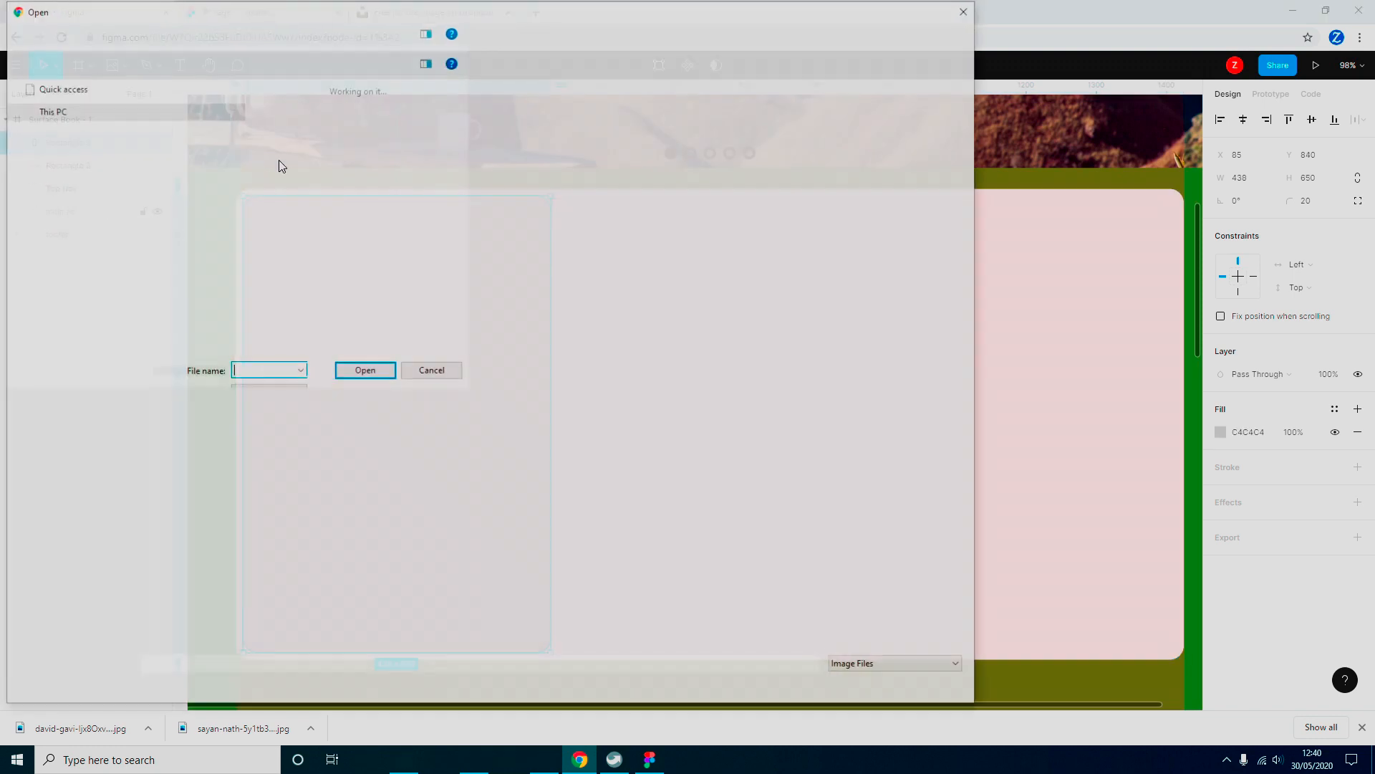
{"action": "left_click", "coordinate": [295, 150]}
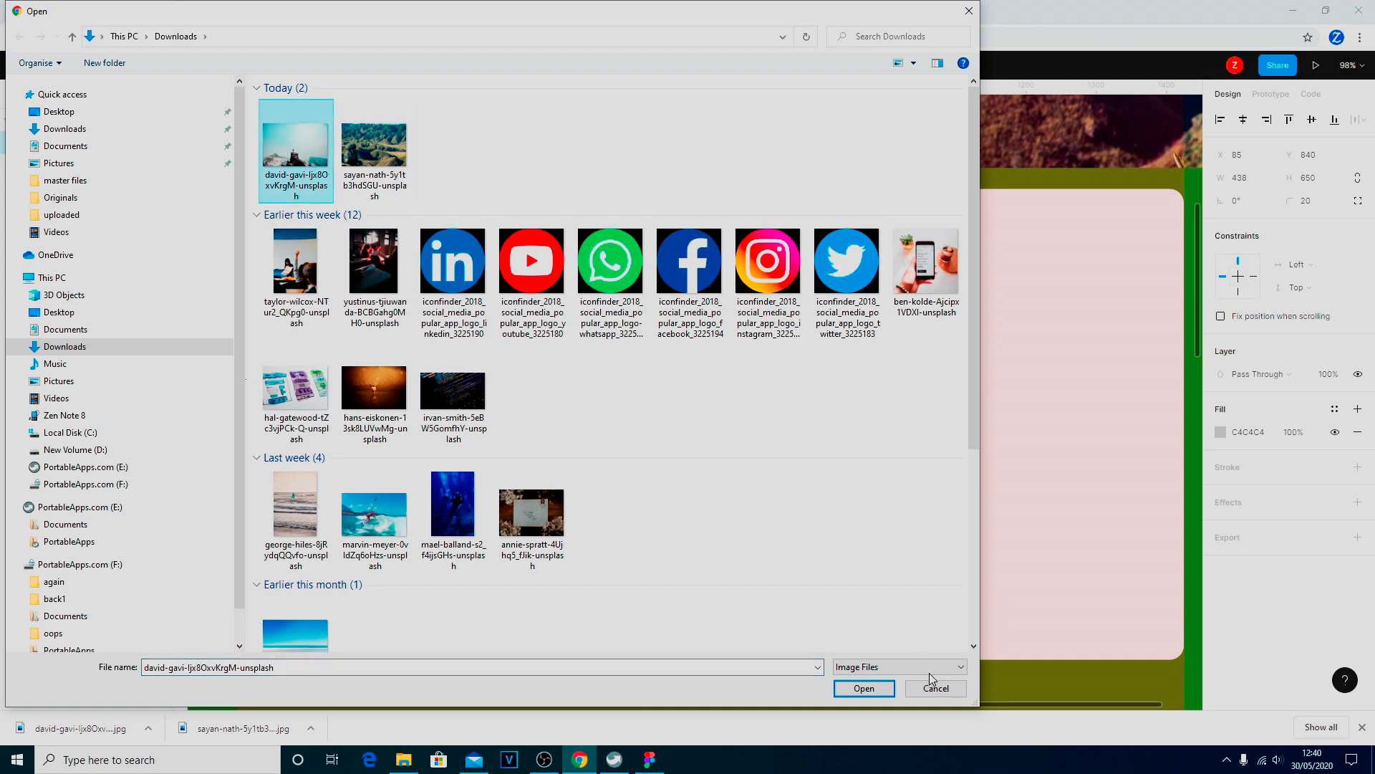
{"action": "left_click", "coordinate": [864, 688]}
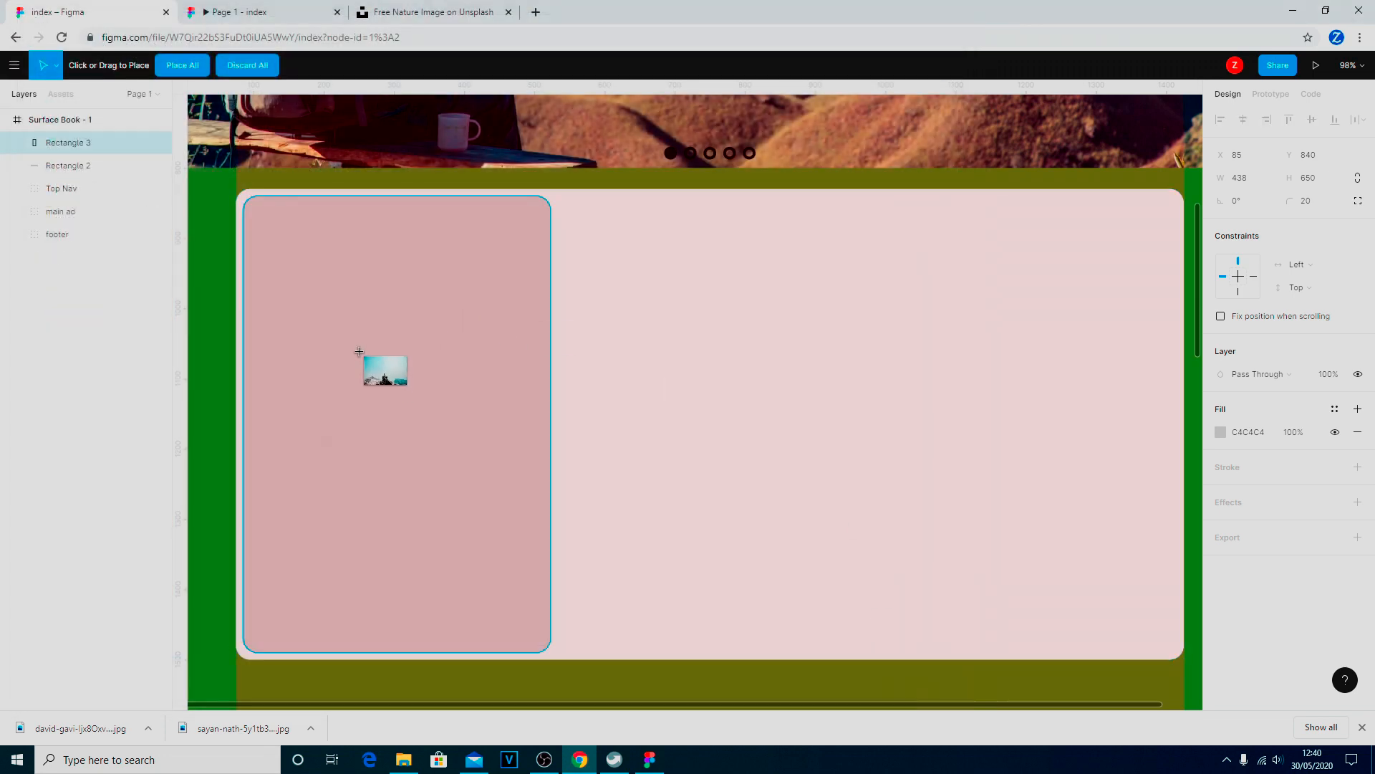
{"action": "left_click", "coordinate": [362, 357]}
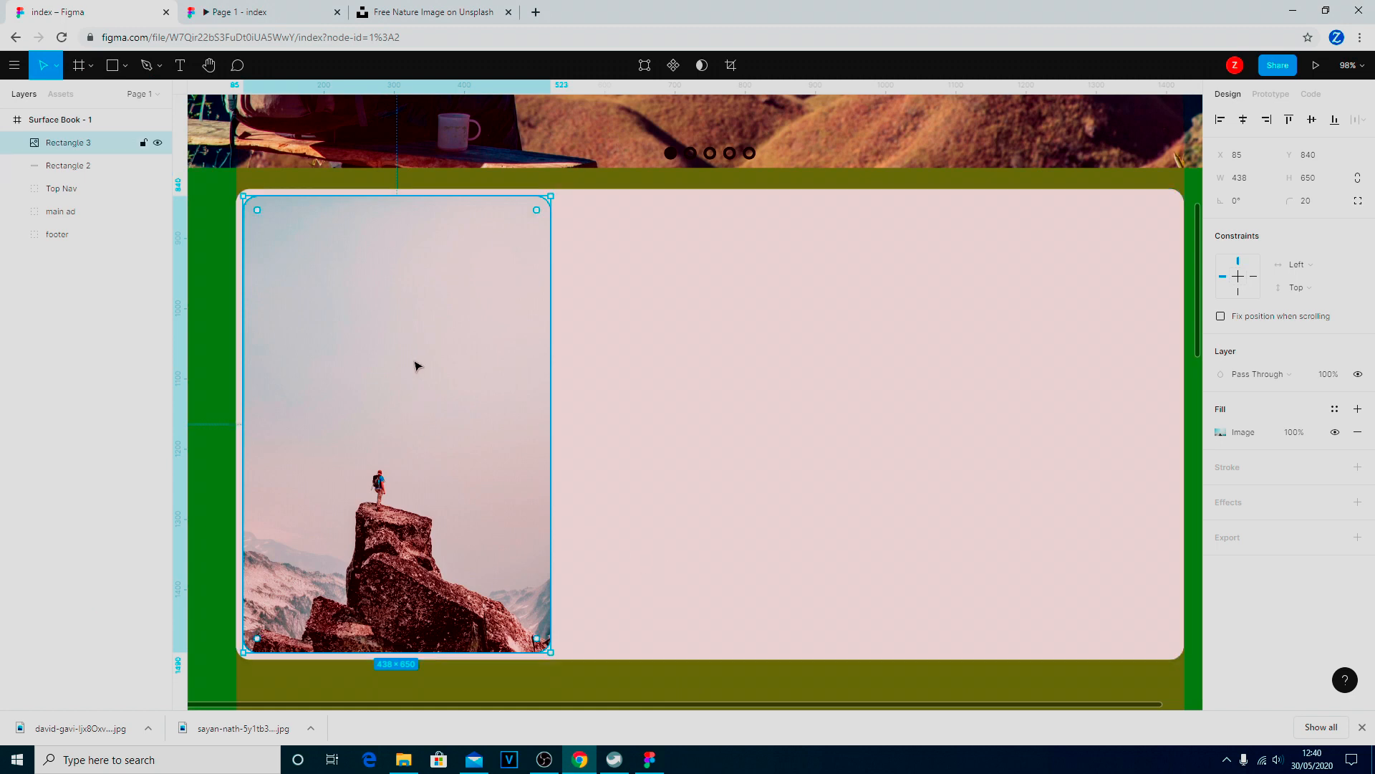
{"action": "left_click", "coordinate": [728, 65]}
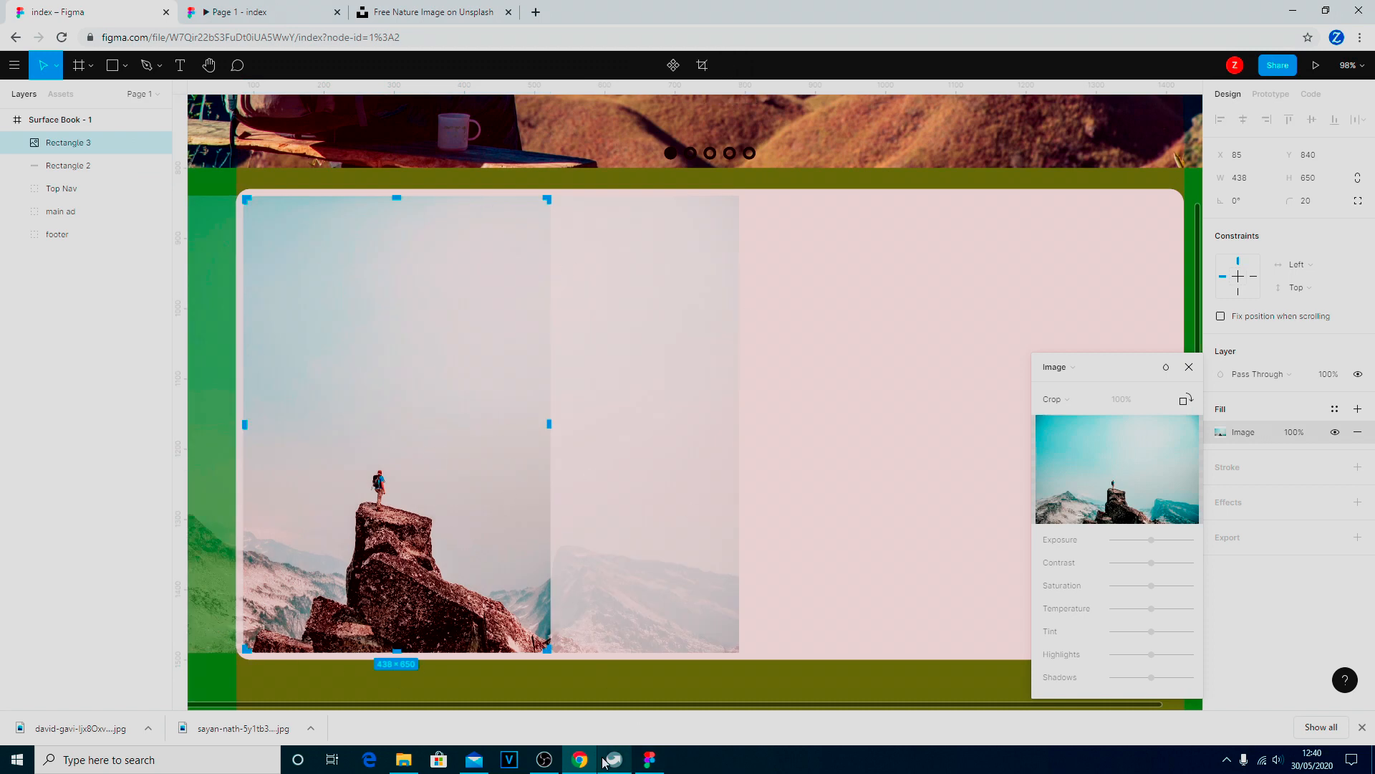
{"action": "scroll", "coordinate": [624, 515], "scroll_direction": "down", "scroll_amount": 3}
{"action": "scroll", "coordinate": [624, 518], "scroll_direction": "down", "scroll_amount": 3}
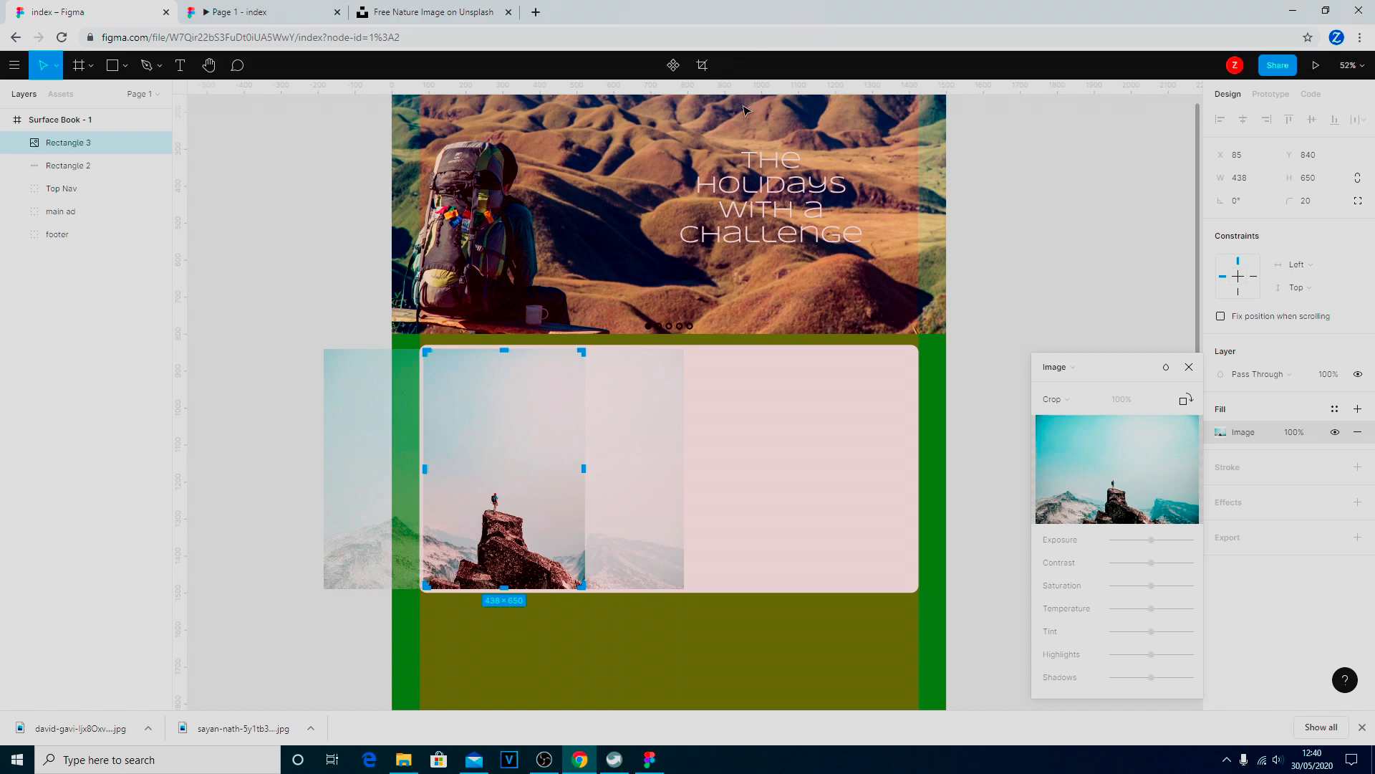
{"action": "key", "text": "Escape"}
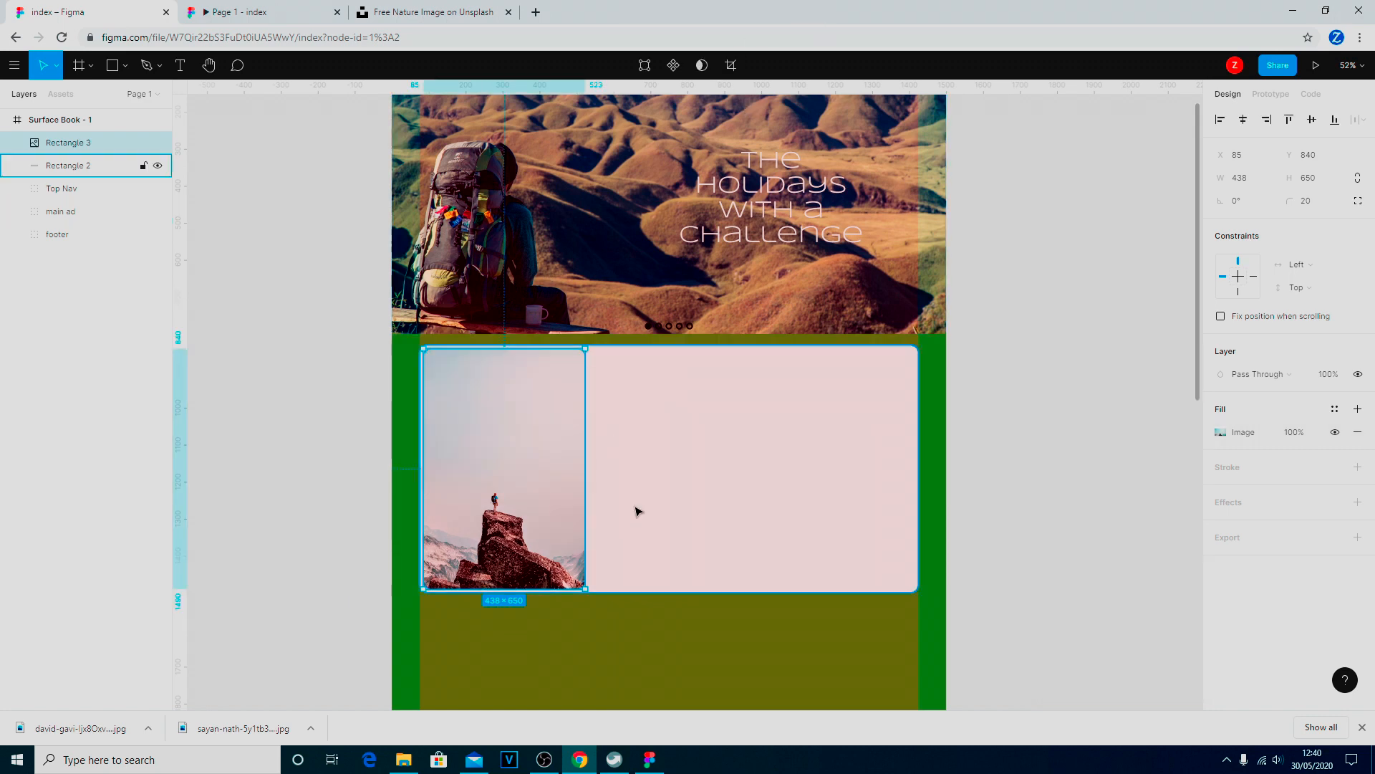
Rename the layer of the large white rounded background rectangle as "ad back".
{"action": "left_click", "coordinate": [617, 571]}
{"action": "scroll", "coordinate": [454, 470], "scroll_direction": "down", "scroll_amount": 2}
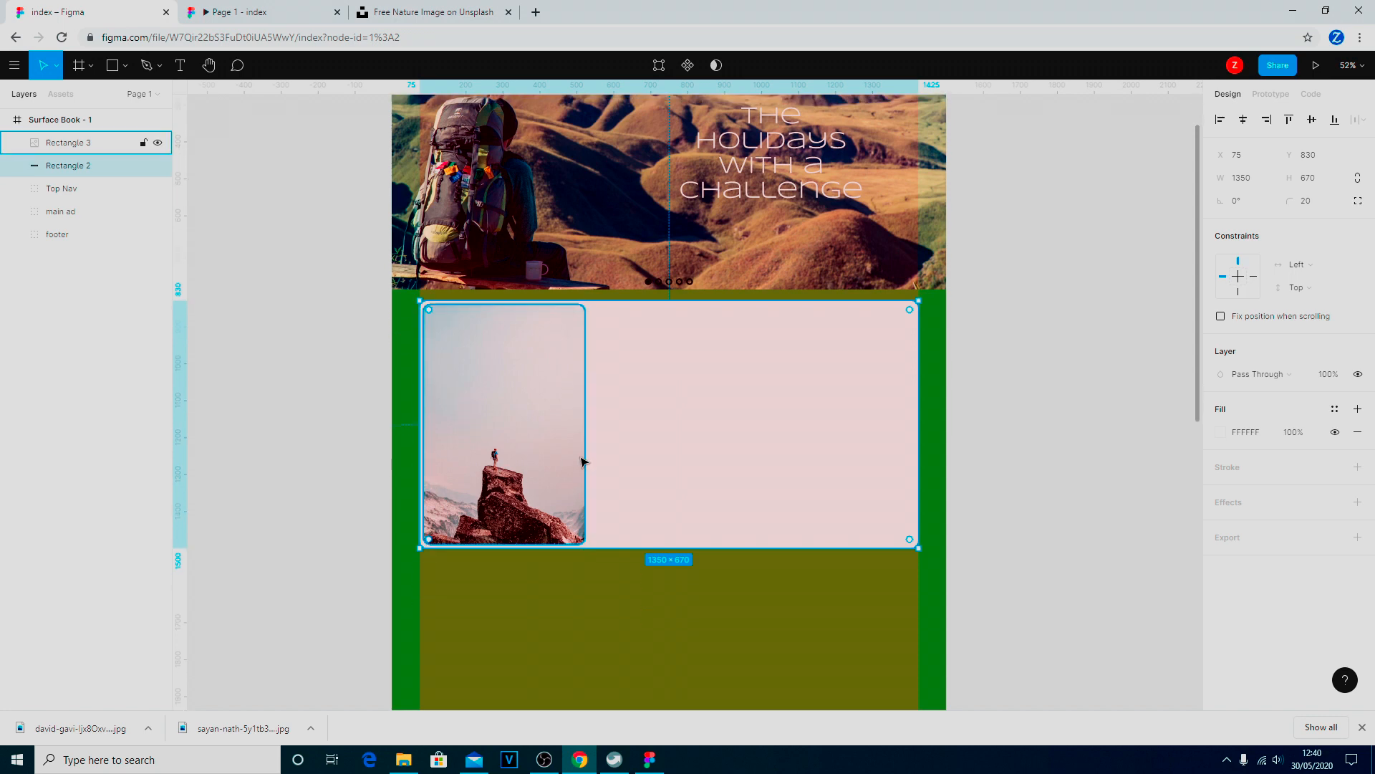
{"action": "scroll", "coordinate": [566, 467], "scroll_direction": "up", "scroll_amount": 5}
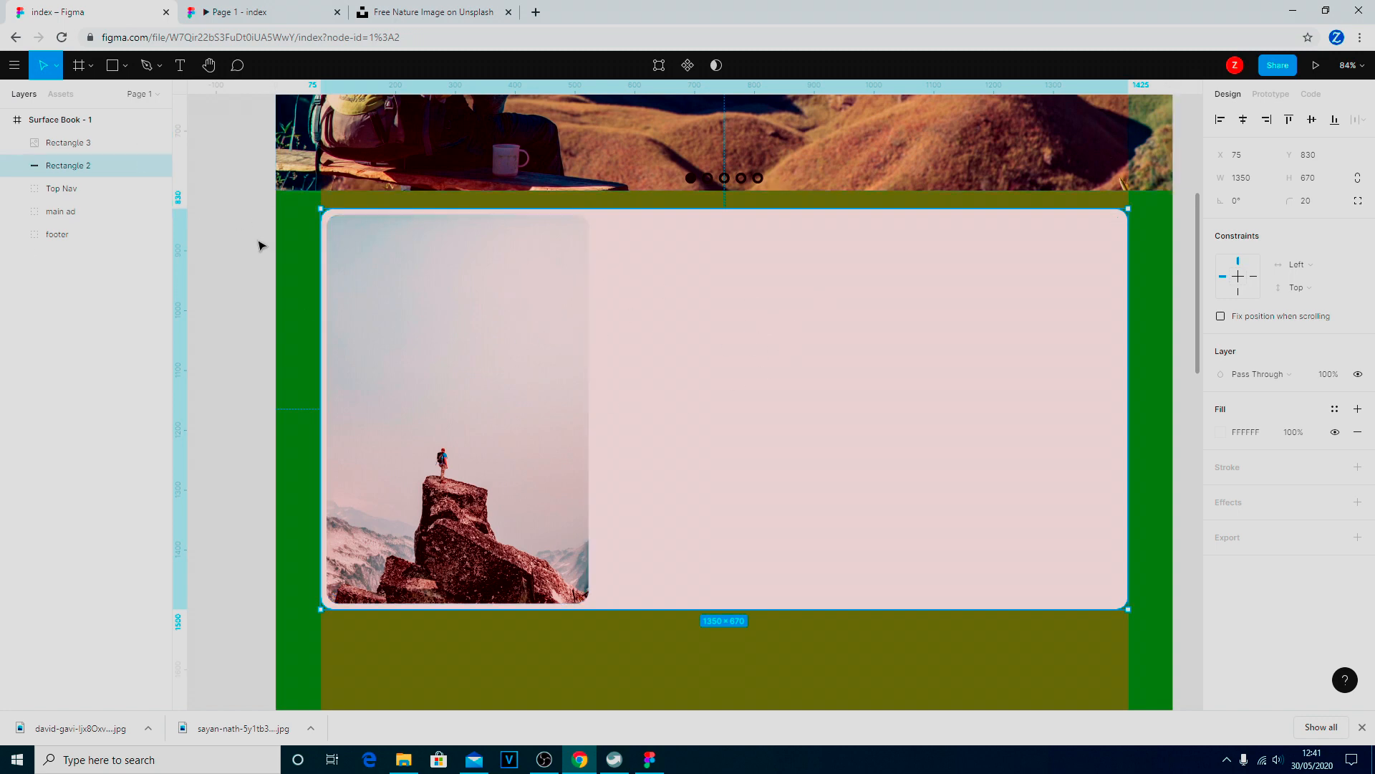
{"action": "right_click", "coordinate": [66, 174]}
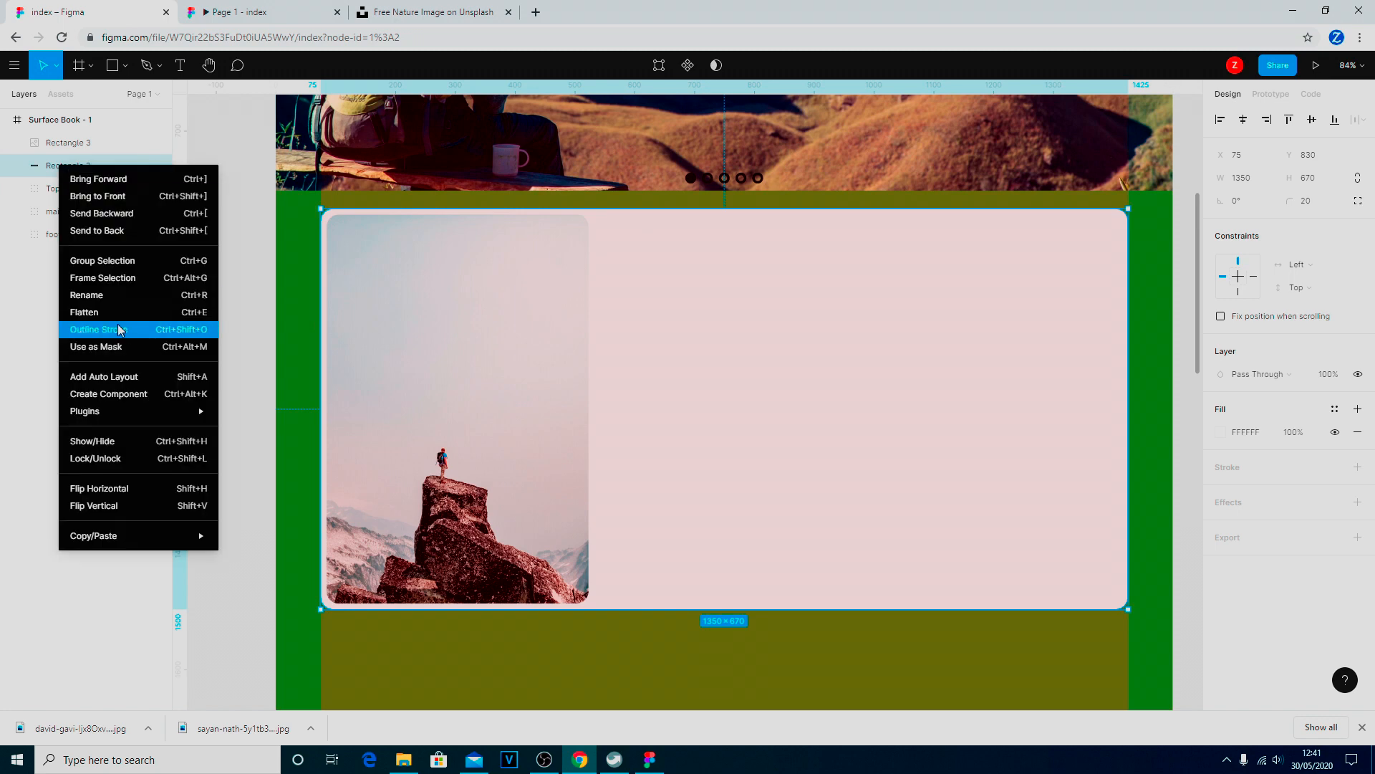
{"action": "left_click", "coordinate": [117, 295]}
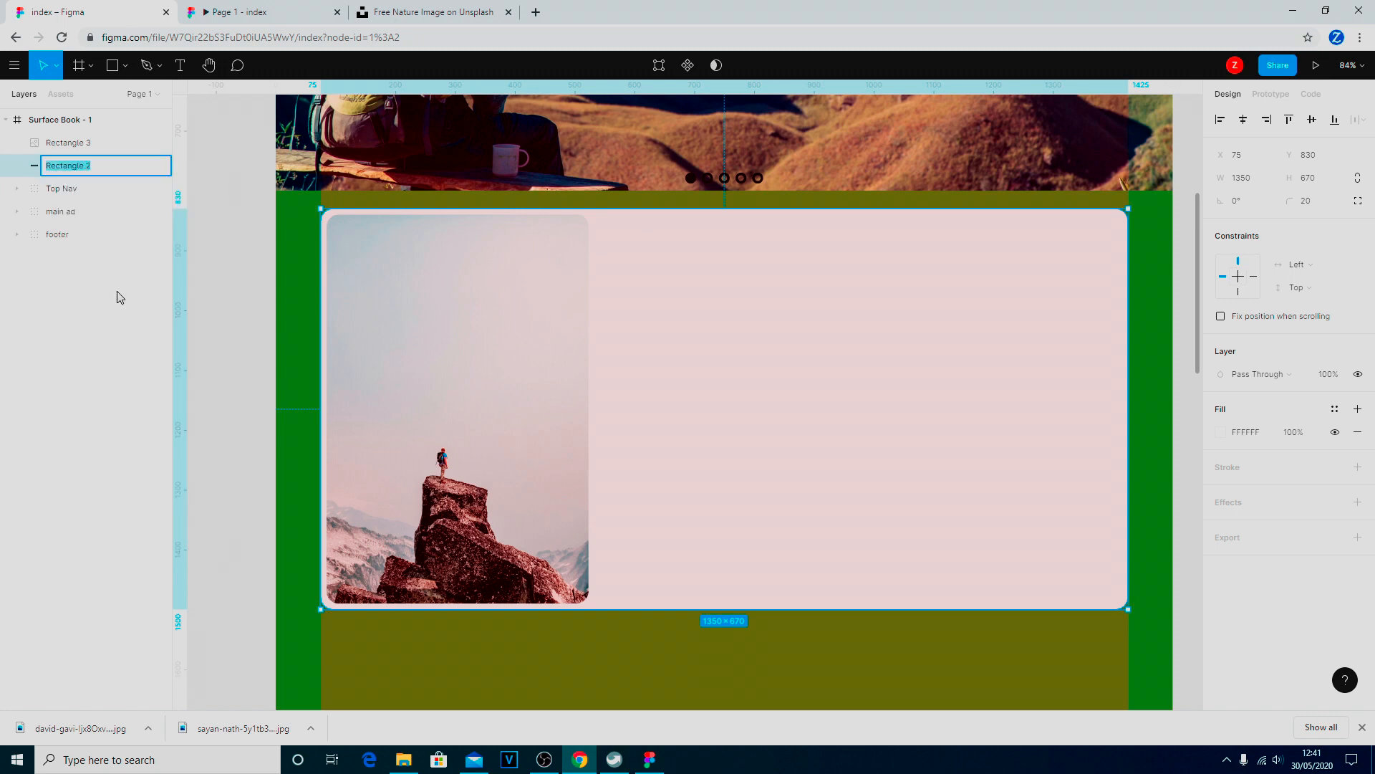
{"action": "type", "text": "ad back"}
{"action": "key", "text": "Return"}
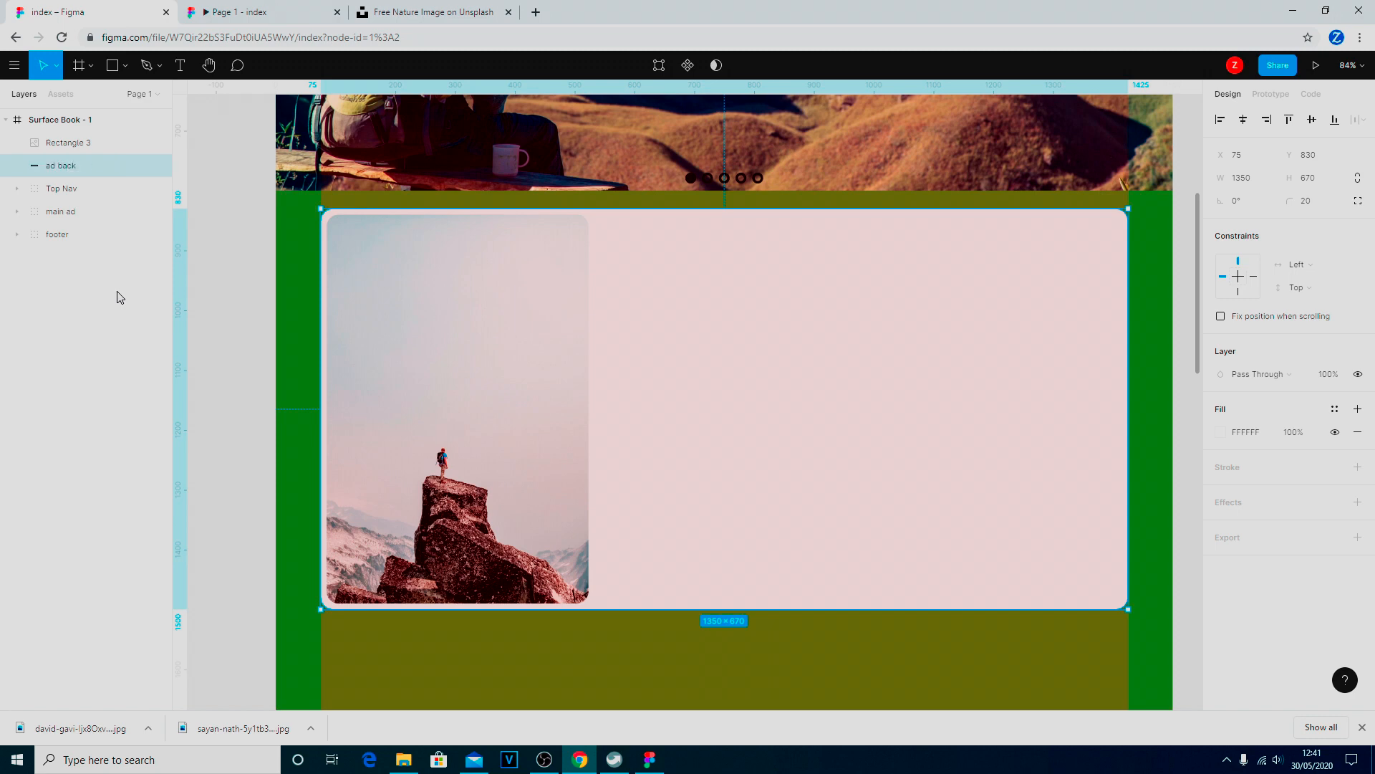
Rename the layer of the rectangle holding the mountain photo as "image".
{"action": "left_click", "coordinate": [418, 381]}
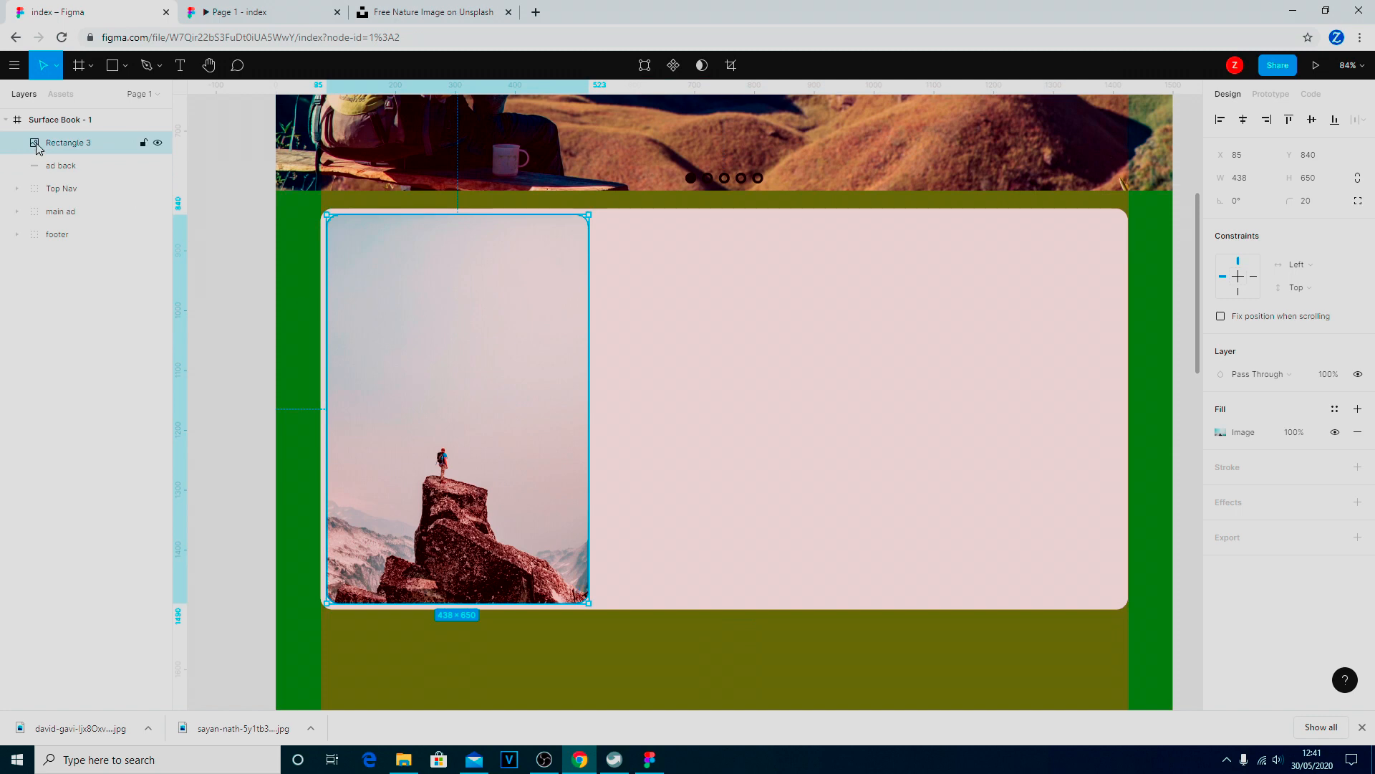
{"action": "right_click", "coordinate": [60, 144]}
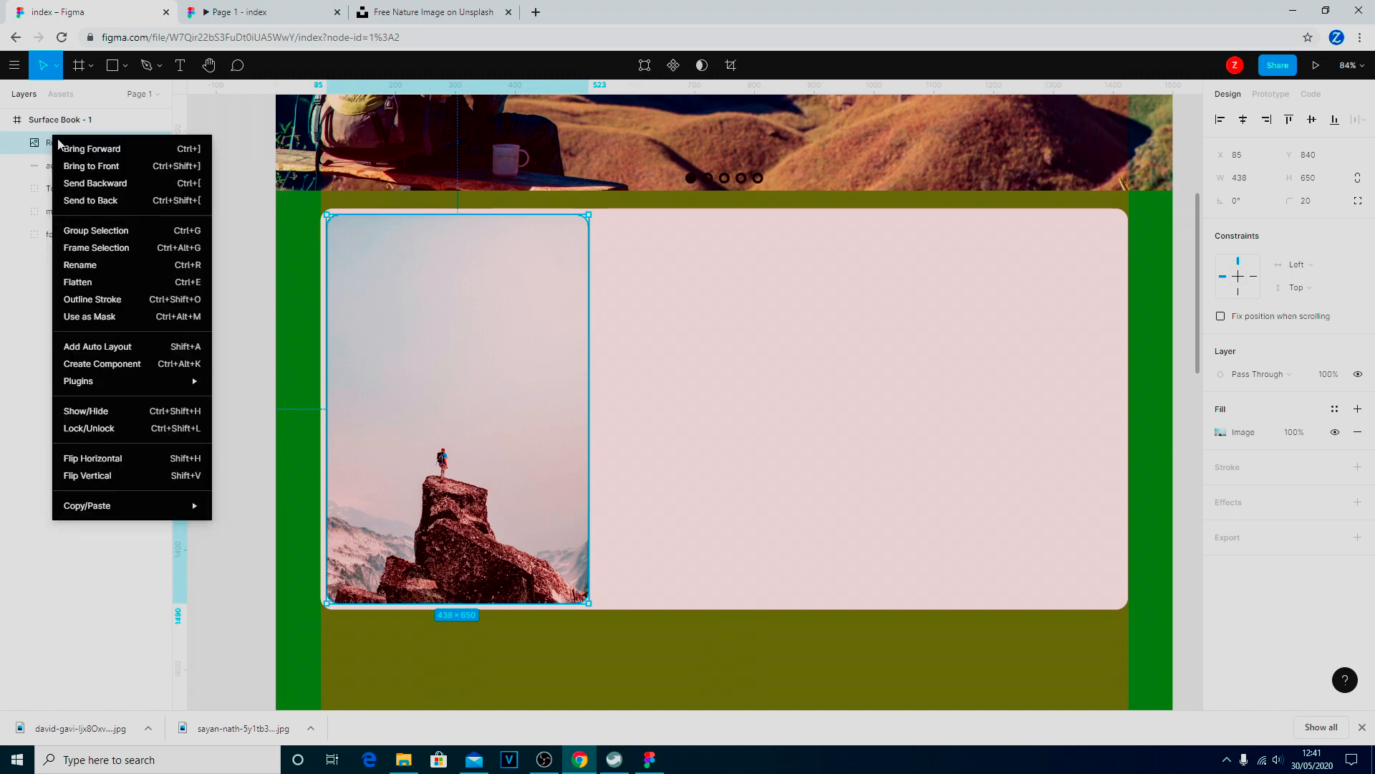
{"action": "left_click", "coordinate": [106, 269]}
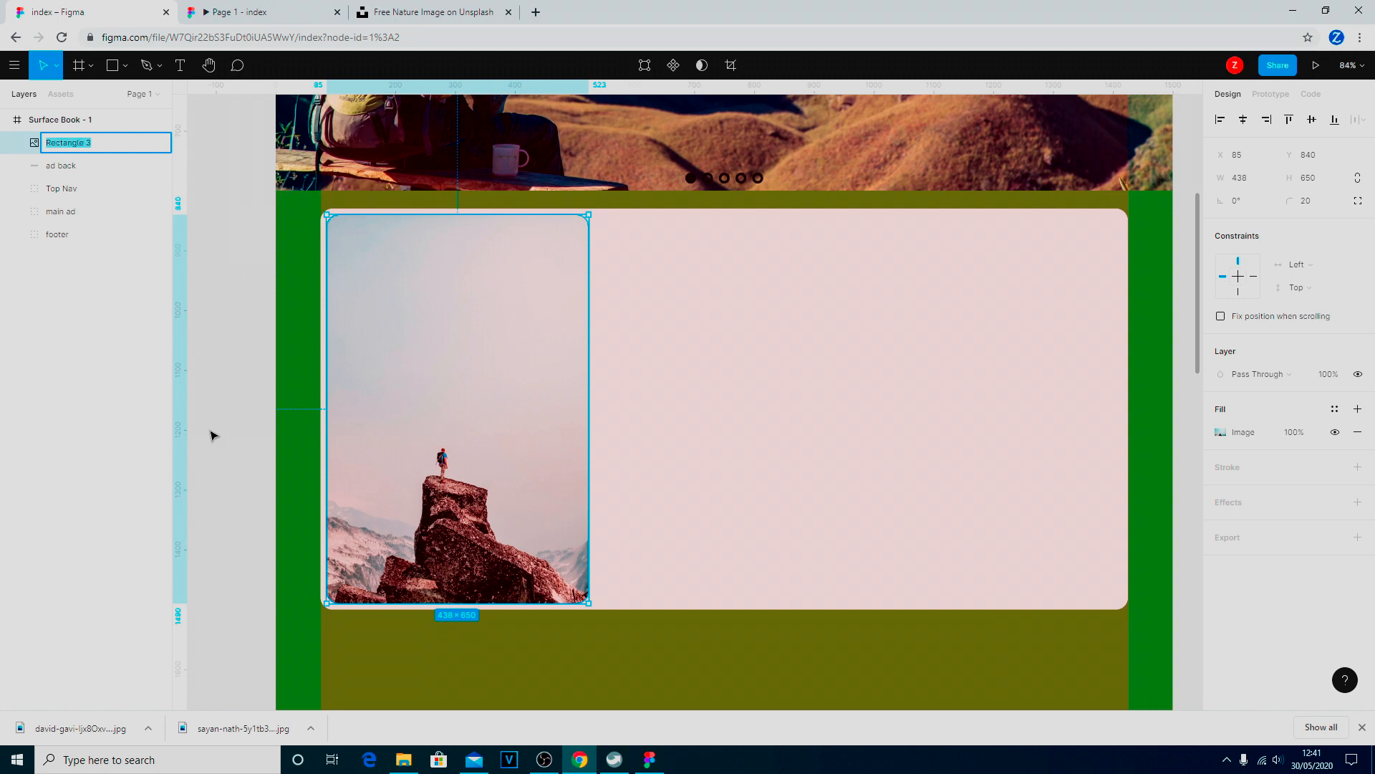
{"action": "type", "text": "image"}
{"action": "key", "text": "Return"}
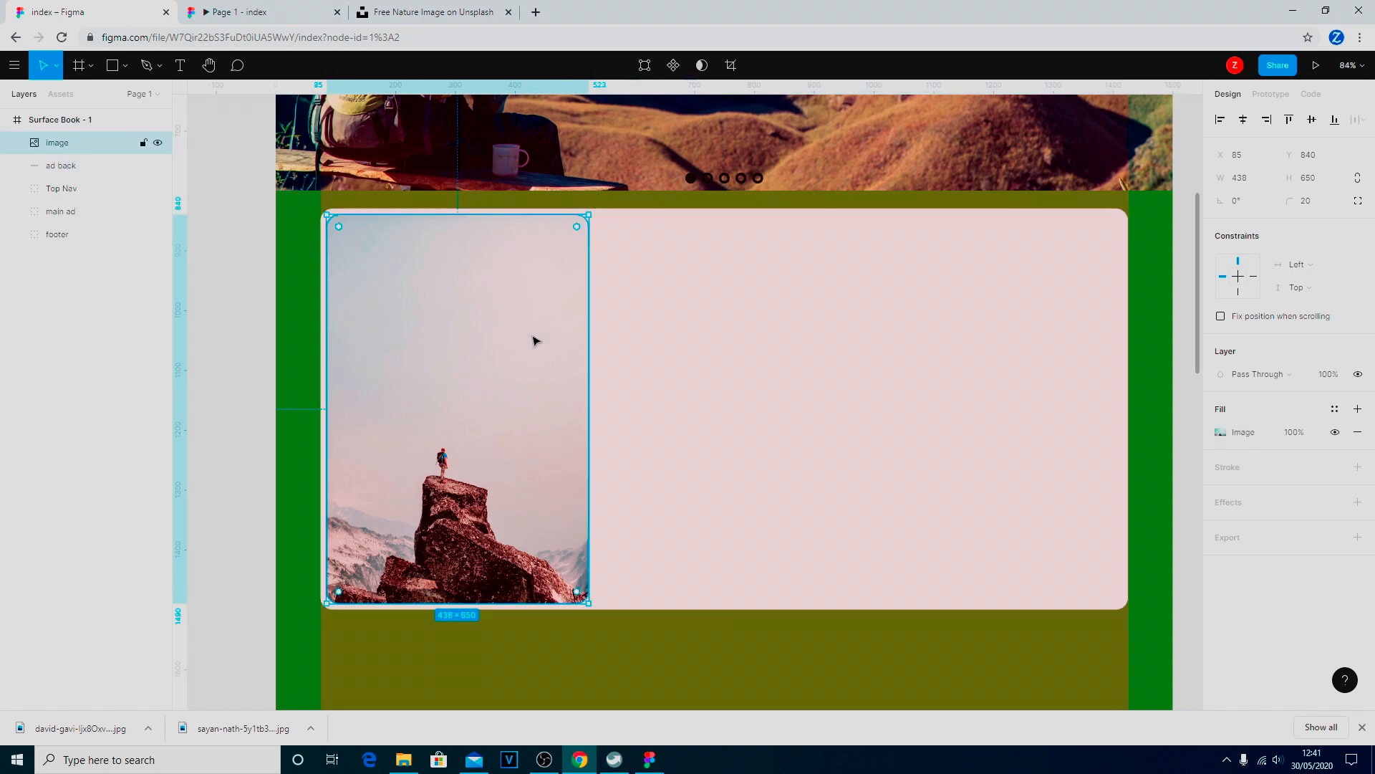
Add a text box about 696 × 127 beside the photo, reading "Top of the world trek" and "15 nights from £1899PP".
{"action": "left_click", "coordinate": [181, 64]}
{"action": "left_click_drag", "start_coordinate": [660, 223], "coordinate": [1078, 299]}
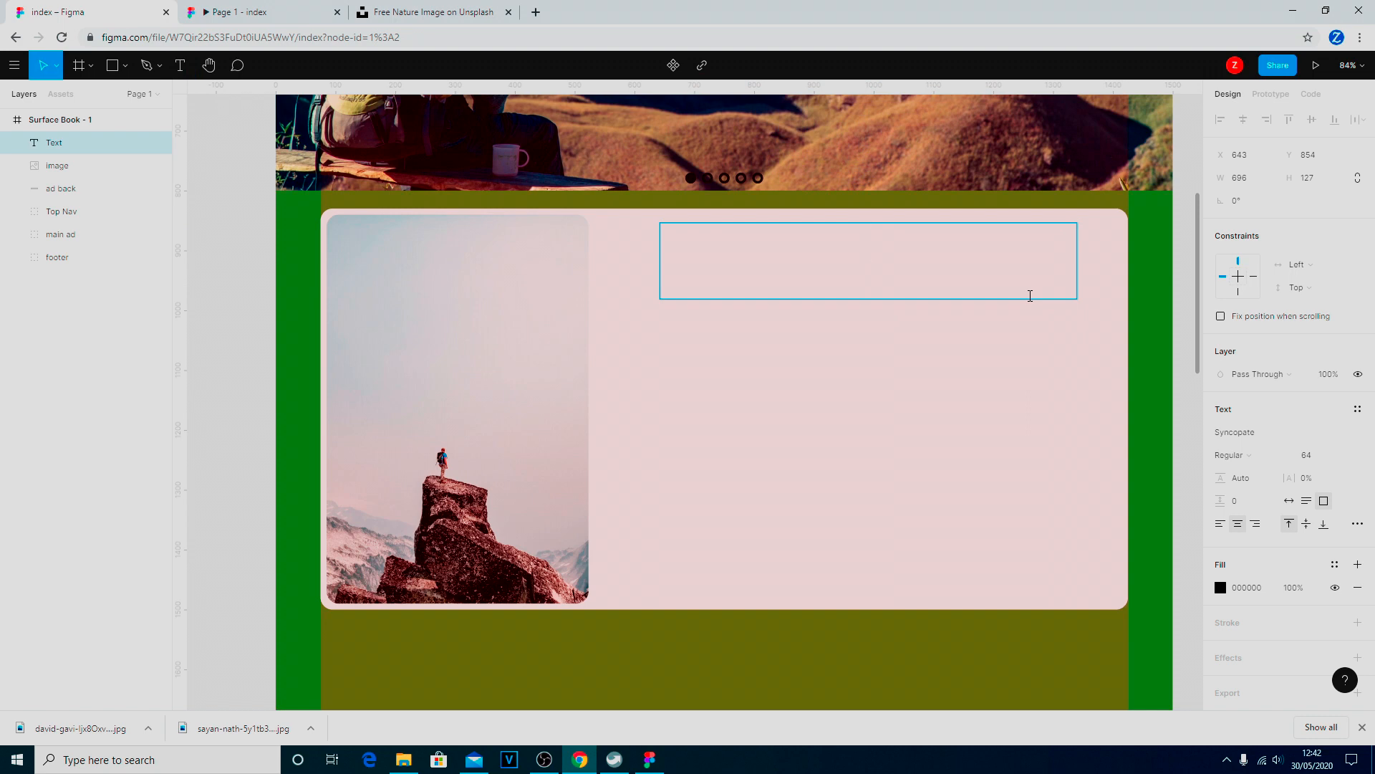
{"action": "type", "text": "Top of the "}
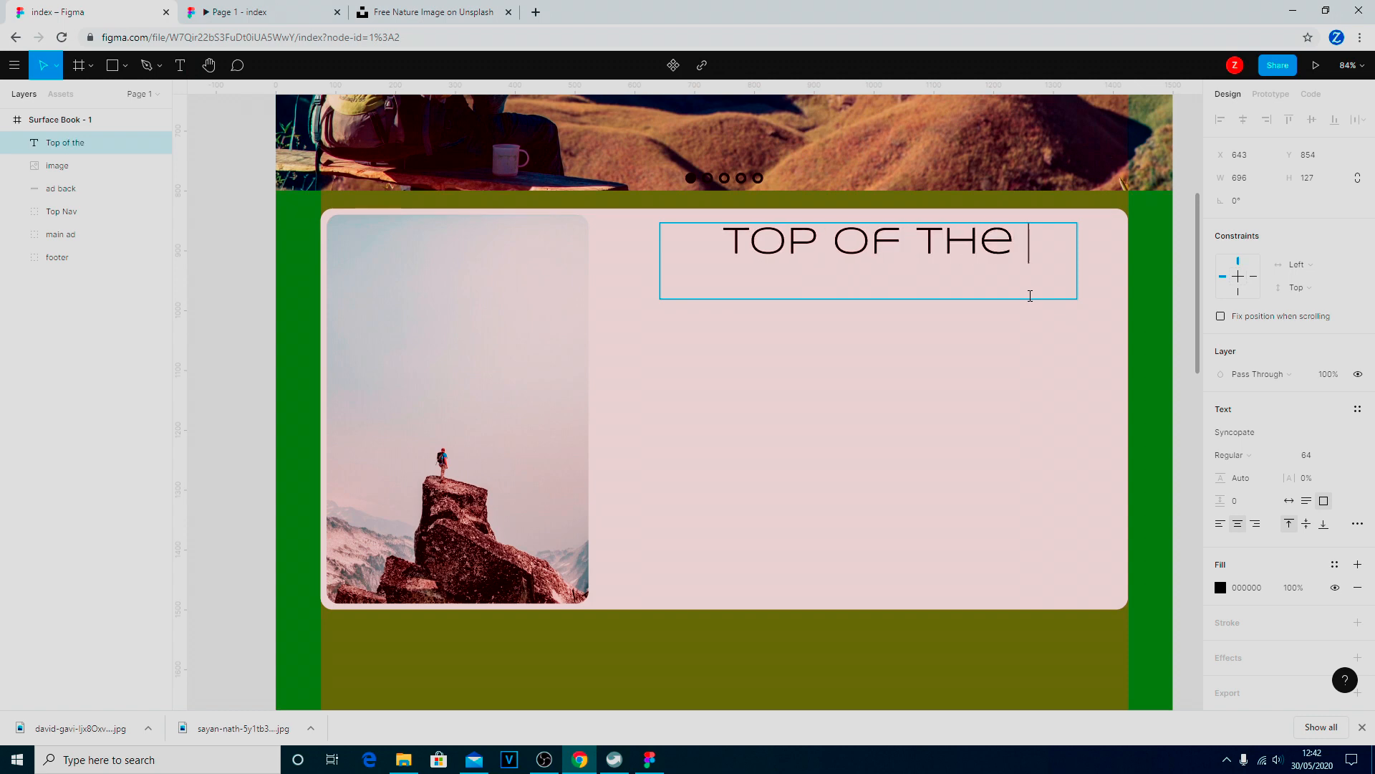
{"action": "type", "text": "wor"}
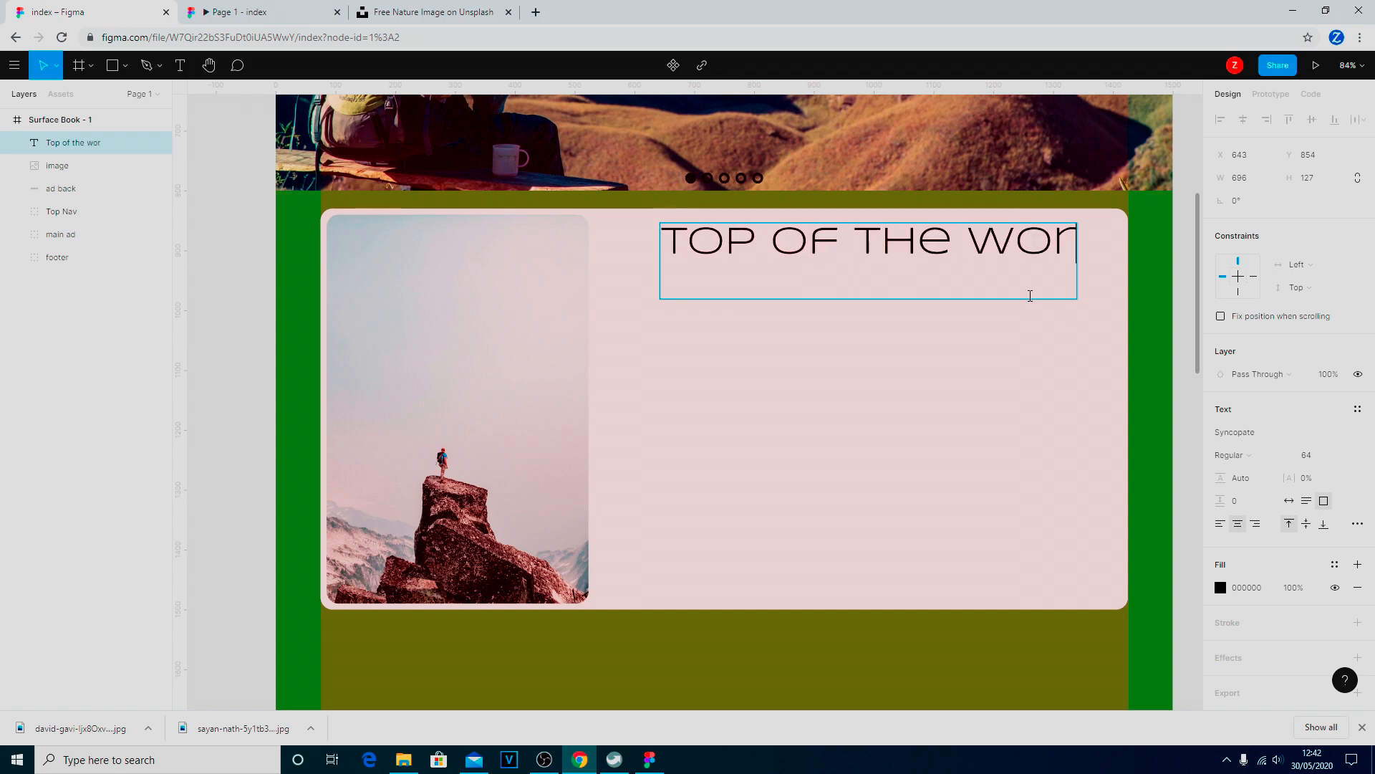
{"action": "type", "text": "ld trek "}
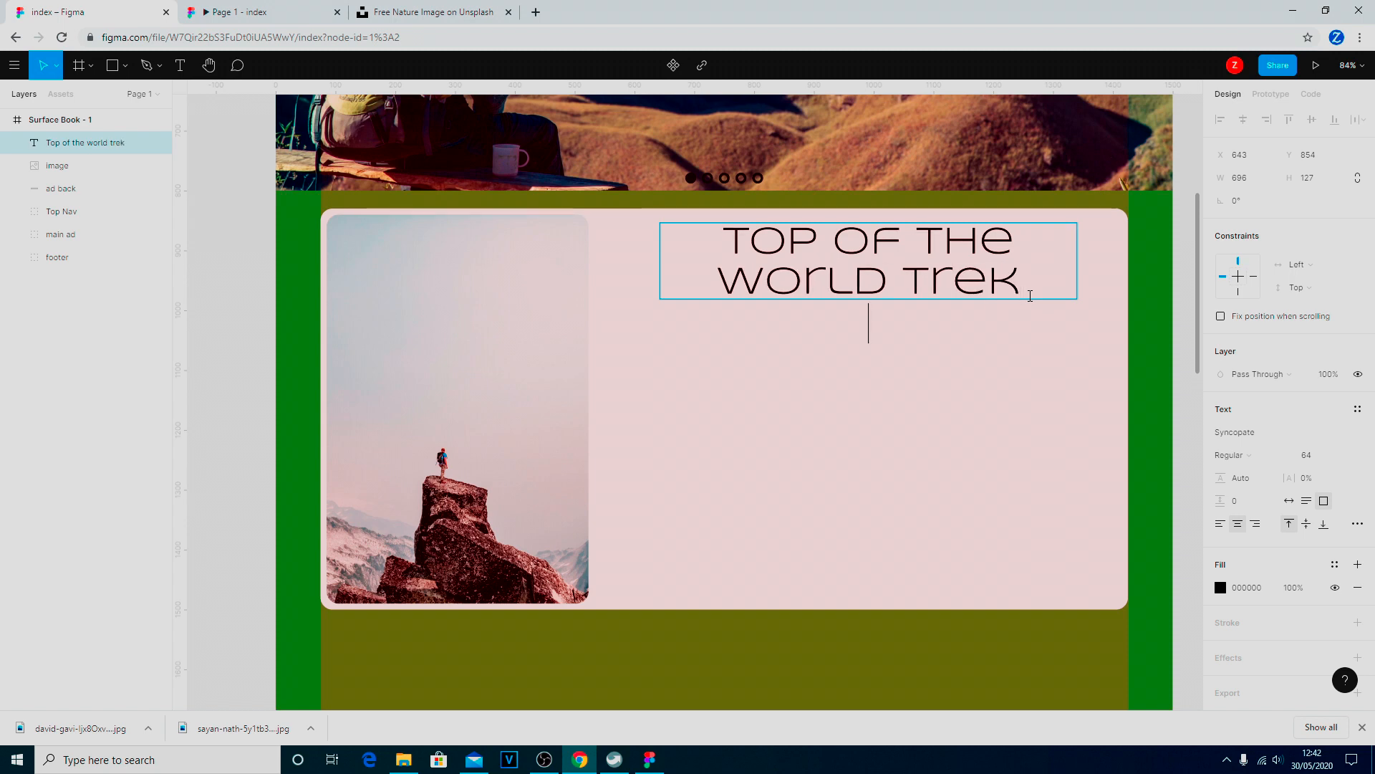
{"action": "type", "text": "15 nights from "}
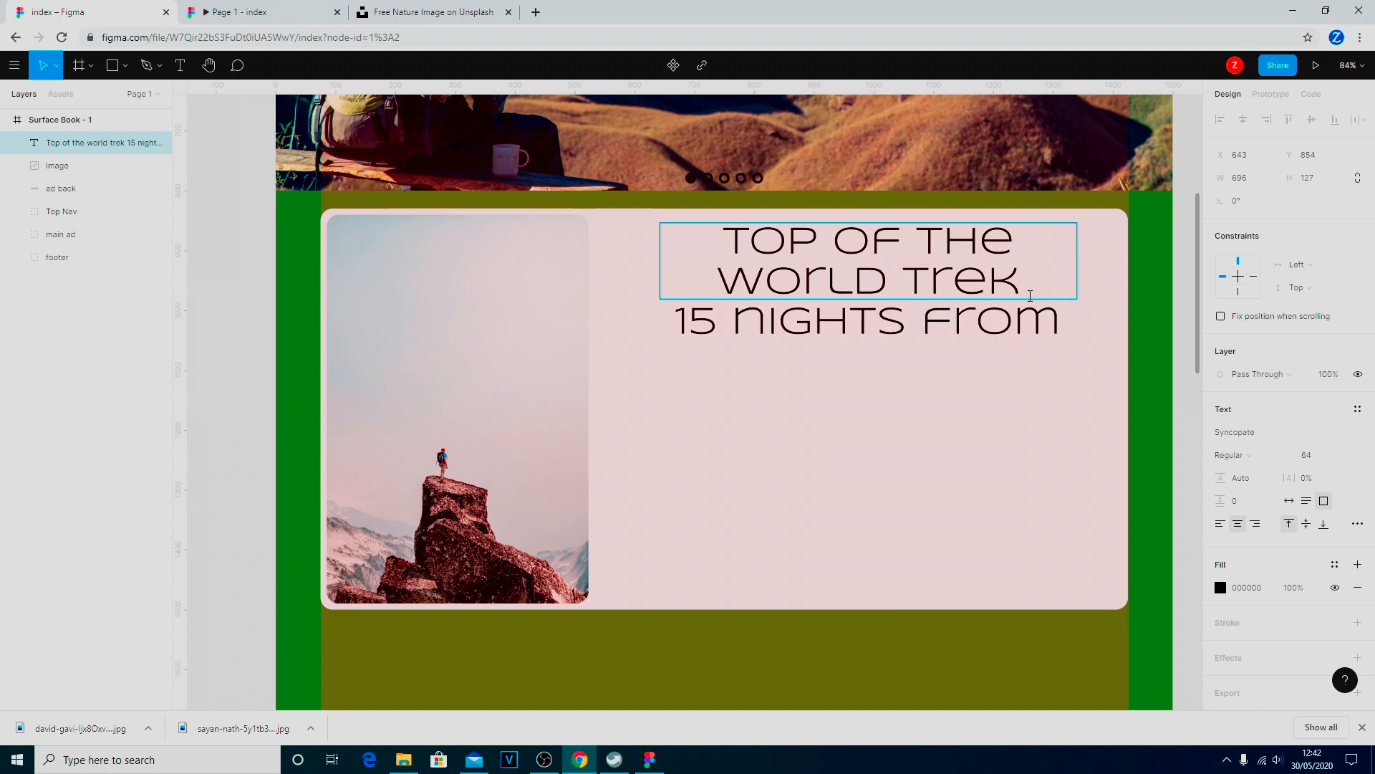
{"action": "type", "text": "£1899"}
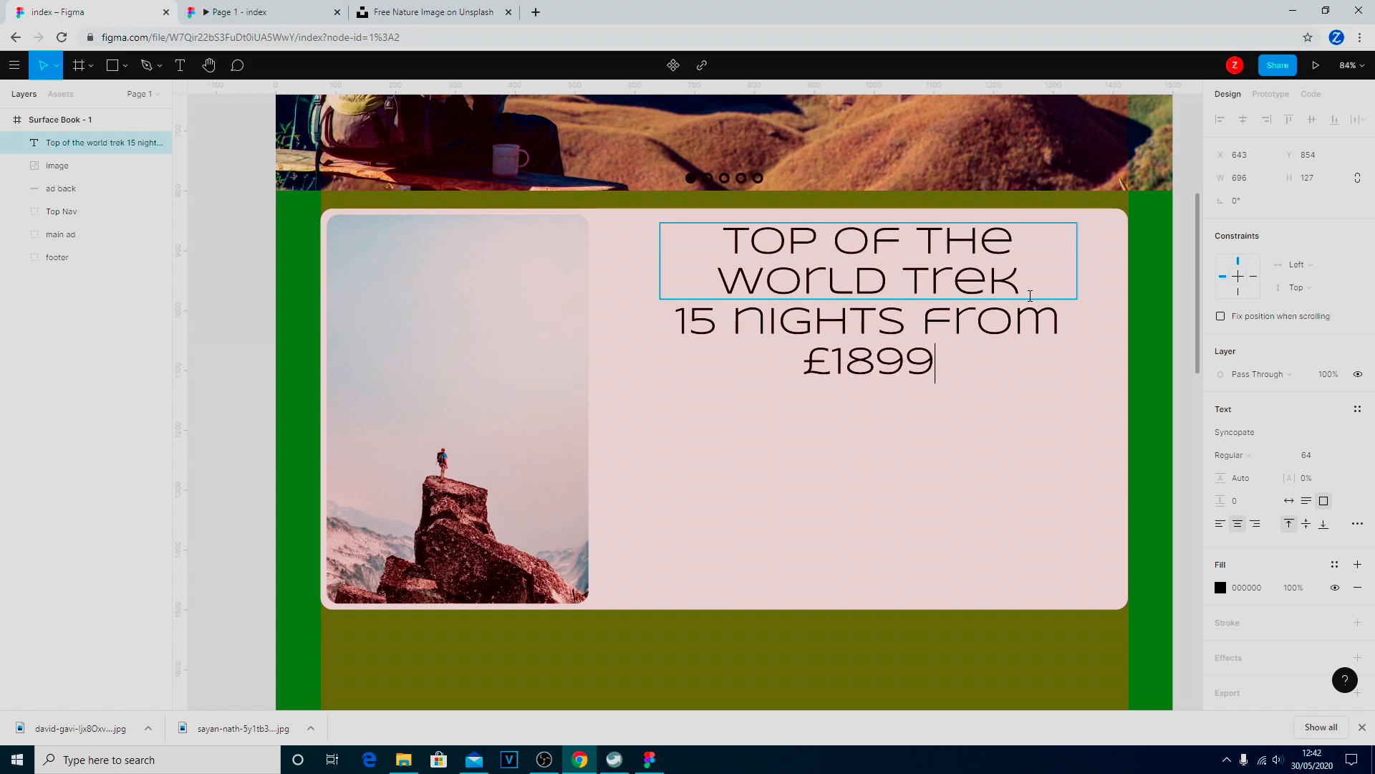
{"action": "type", "text": "PP"}
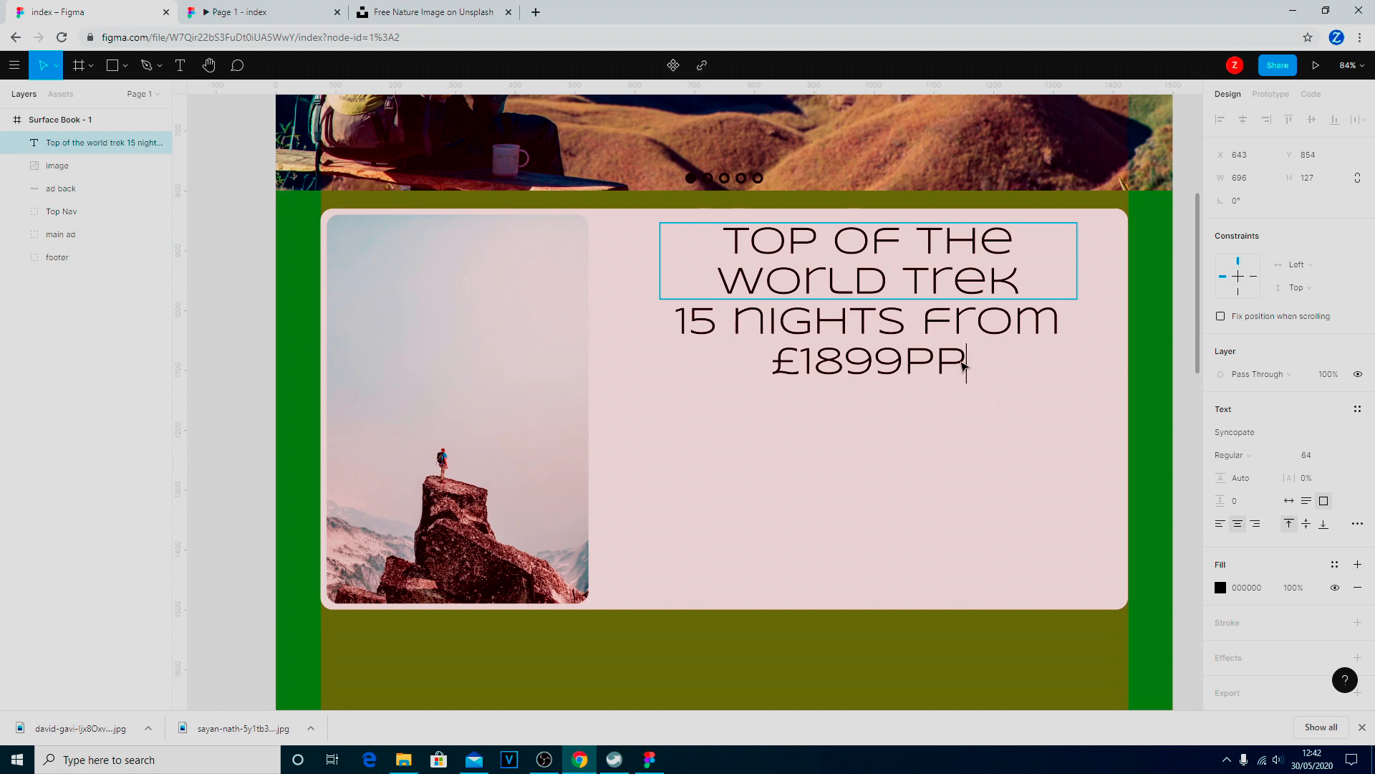
Format all of the trek heading text at size 36 with the solid green document colour.
{"action": "key", "text": "ctrl+a"}
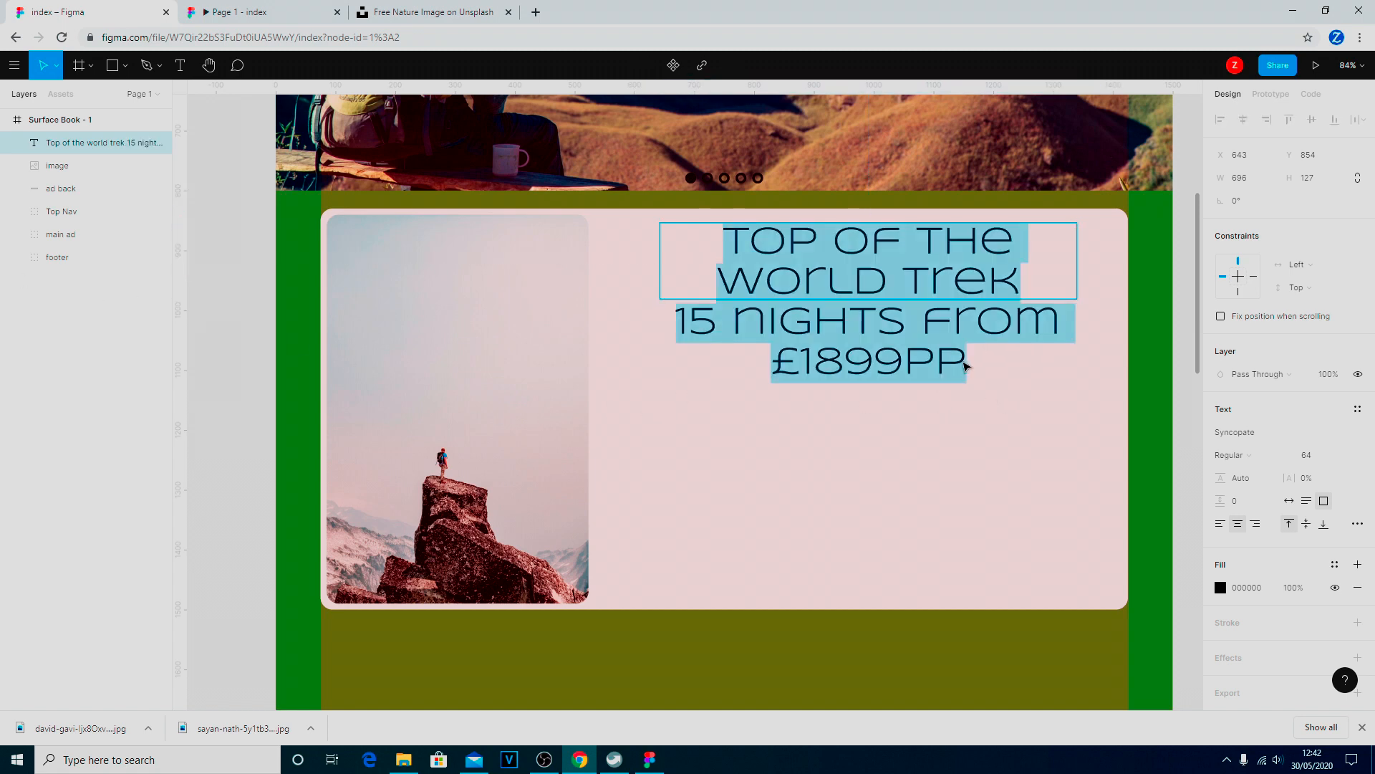
{"action": "left_click", "coordinate": [1340, 457]}
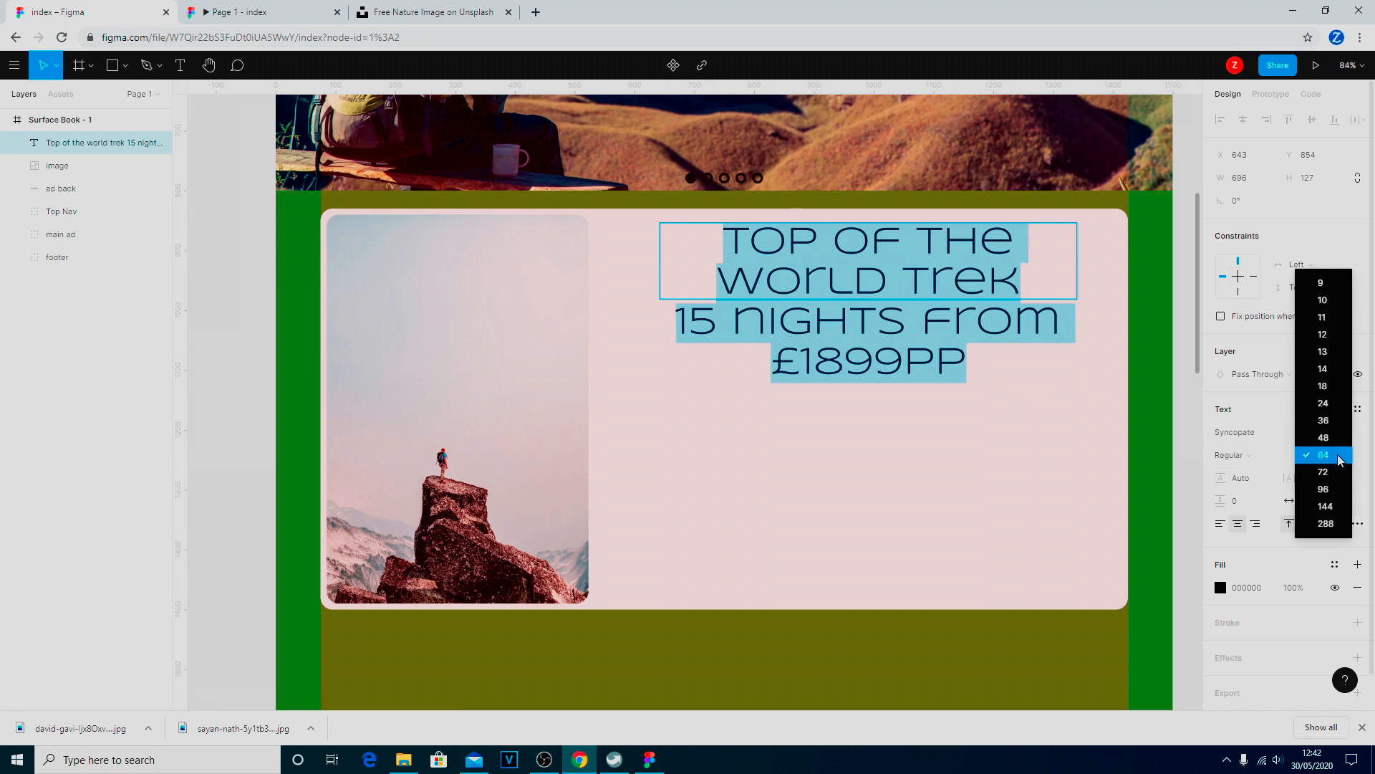
{"action": "left_click", "coordinate": [1340, 420]}
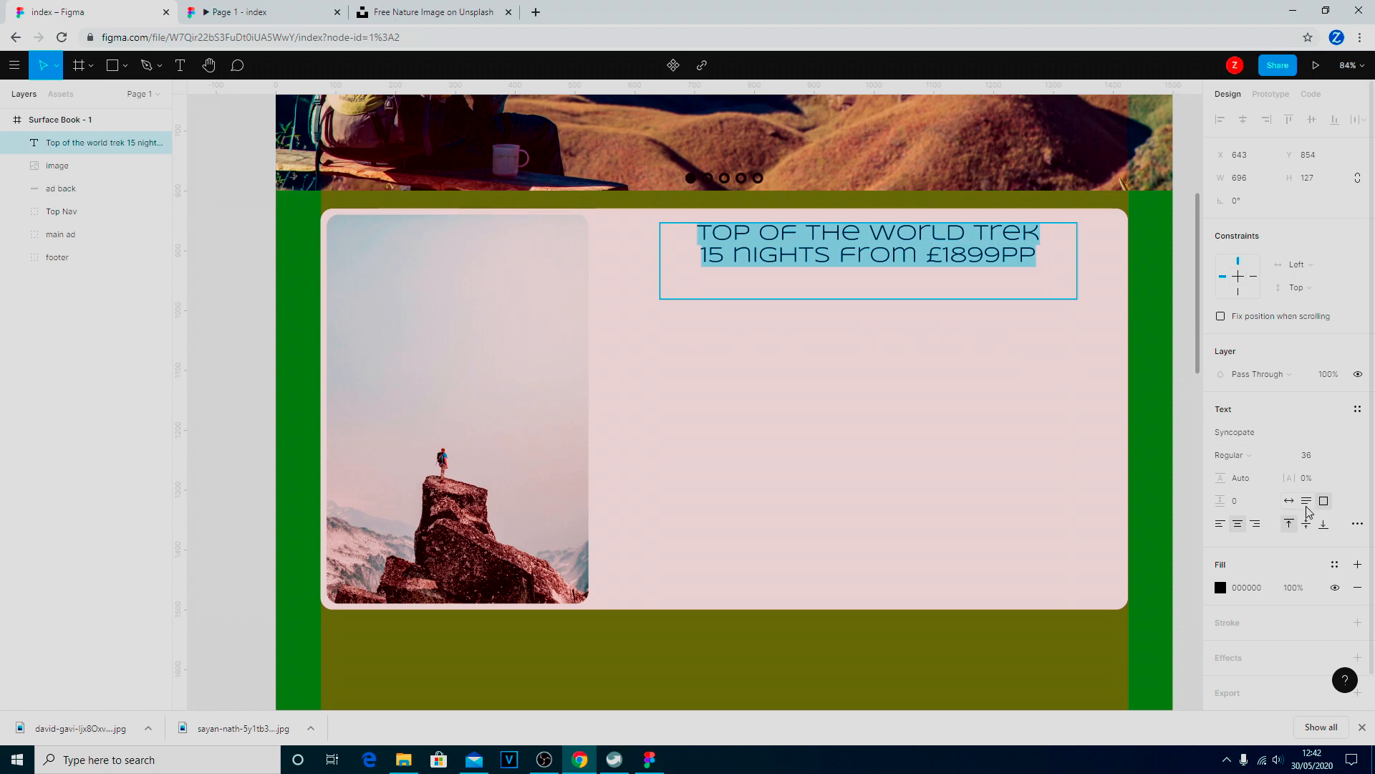
{"action": "left_click", "coordinate": [1224, 589]}
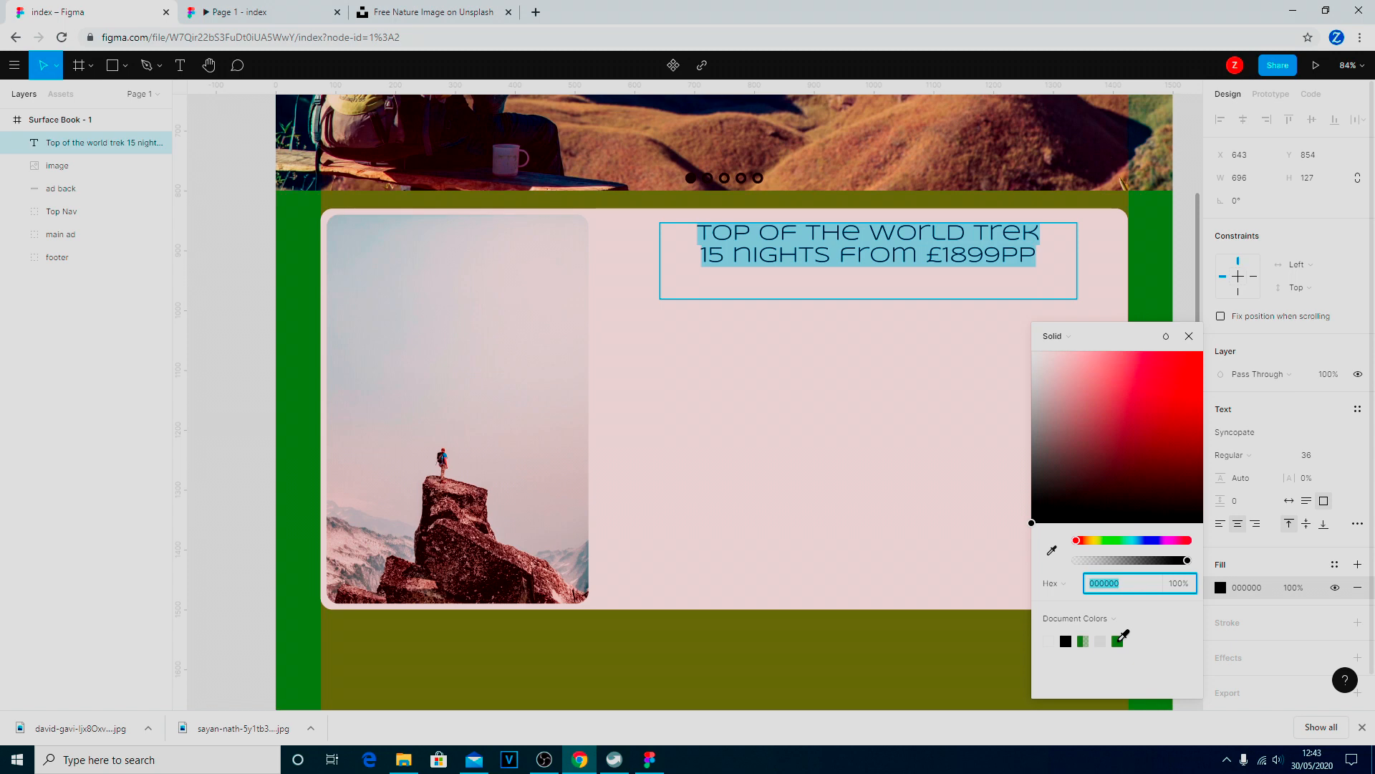
{"action": "left_click", "coordinate": [1119, 639]}
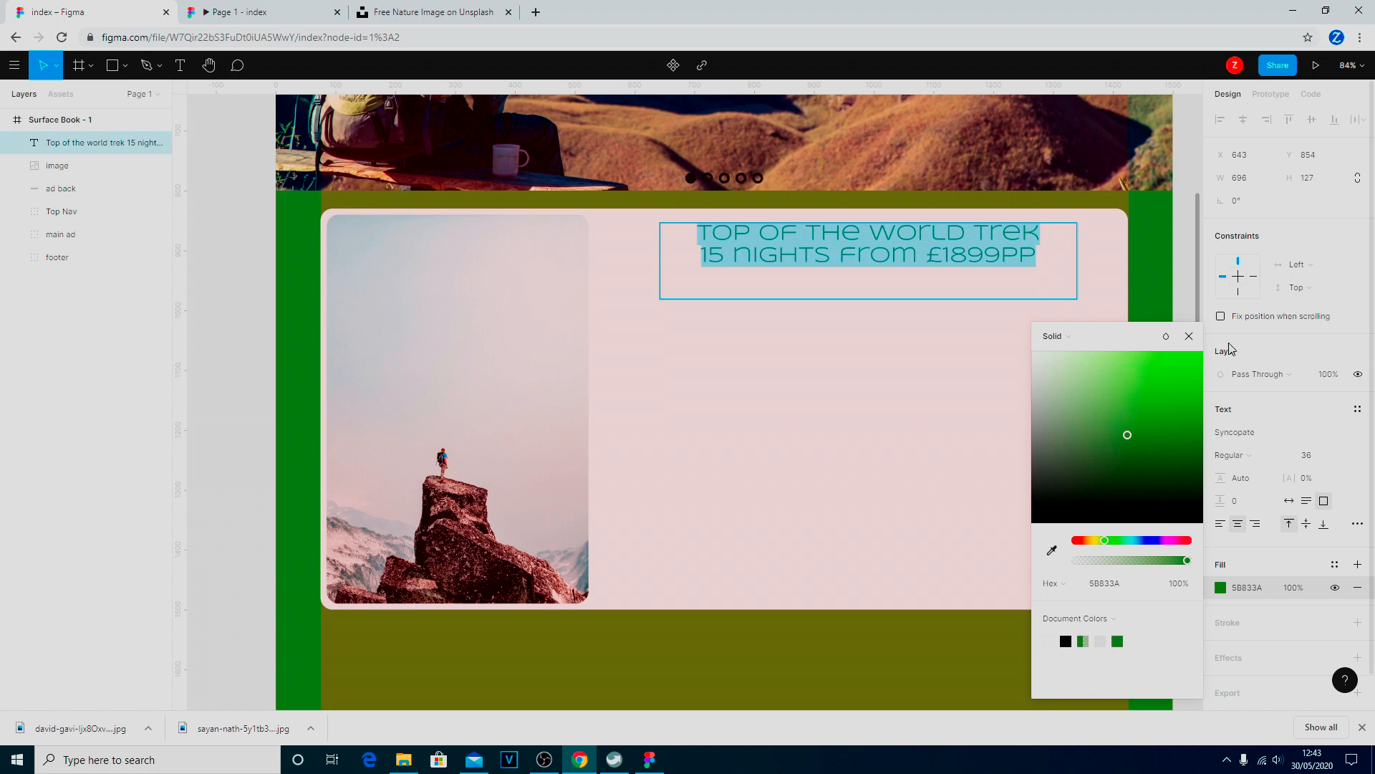
{"action": "left_click", "coordinate": [1190, 336]}
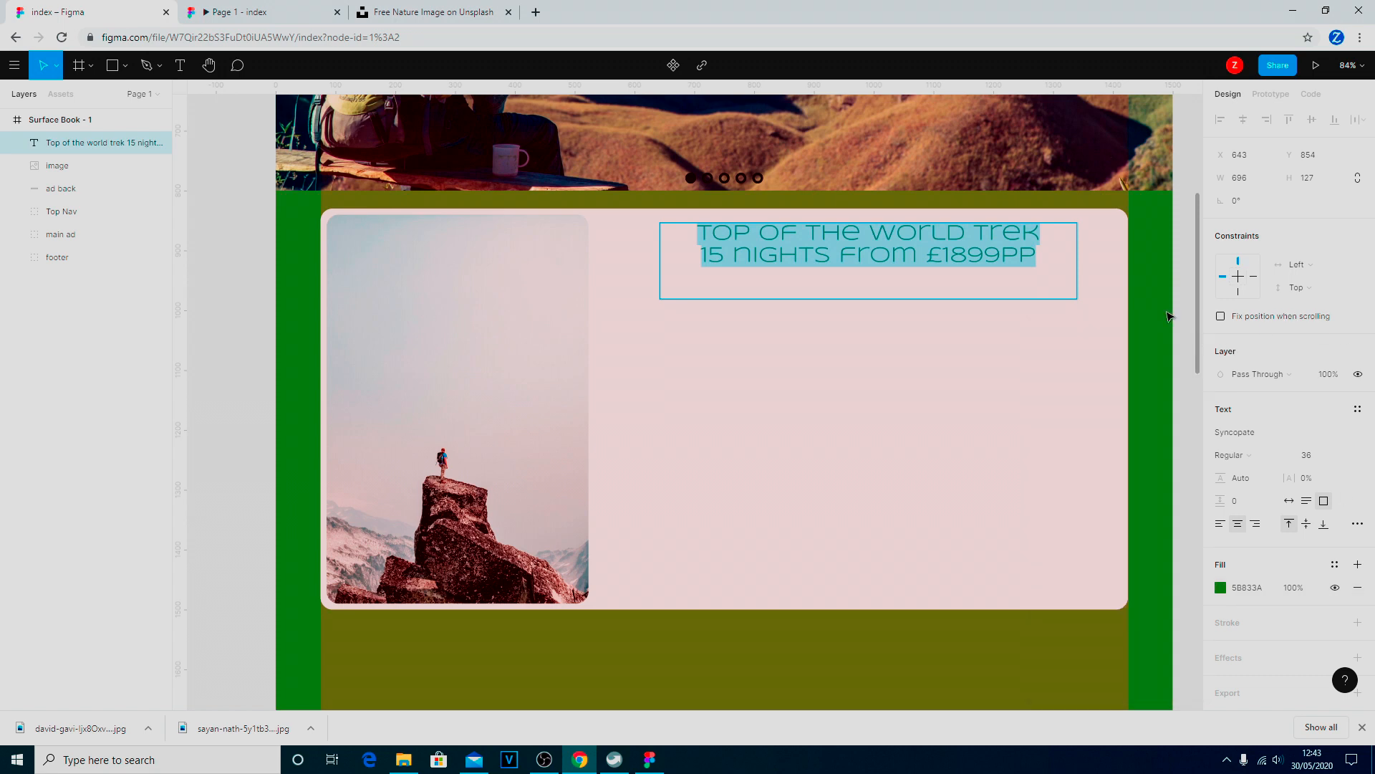
Shorten the trek heading's text box to about 72 high and switch it to auto height.
{"action": "key", "text": "Escape"}
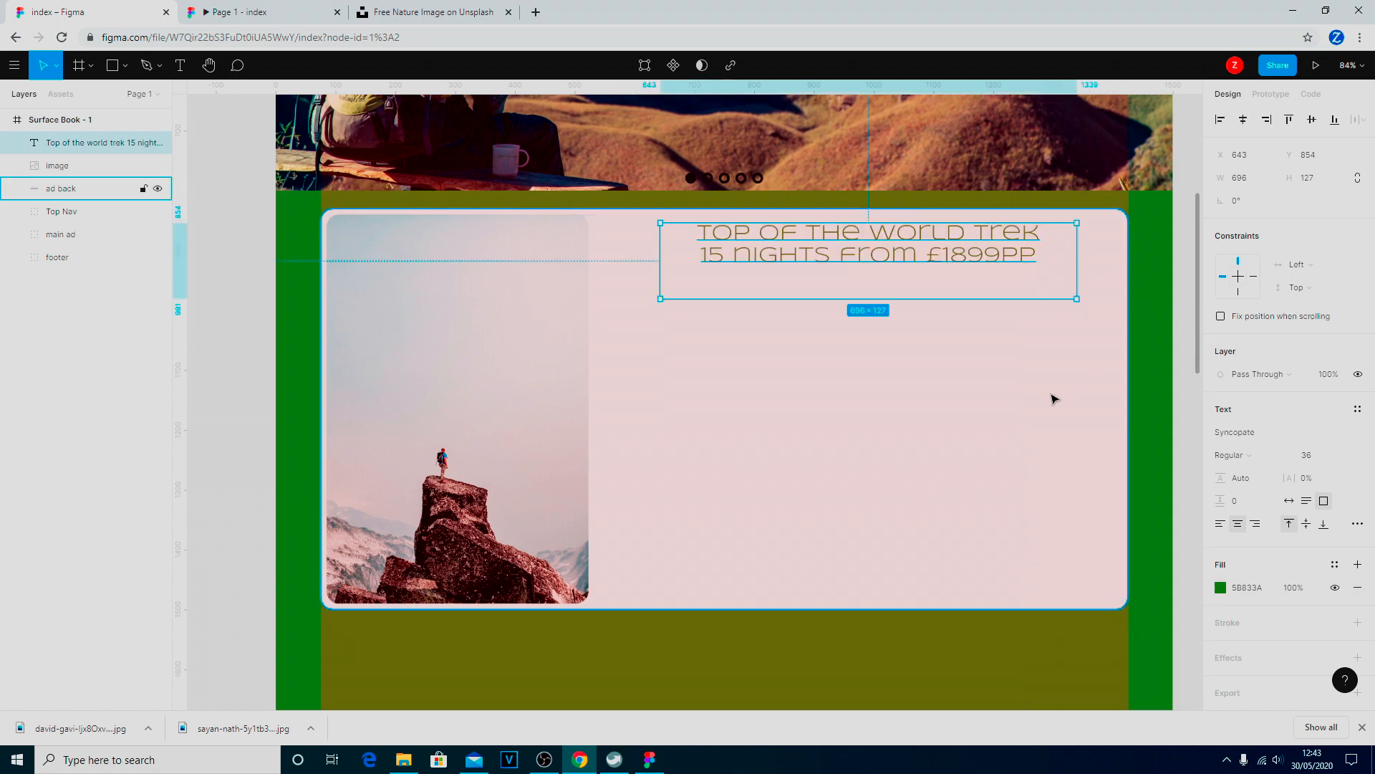
{"action": "left_click_drag", "start_coordinate": [826, 298], "coordinate": [834, 266]}
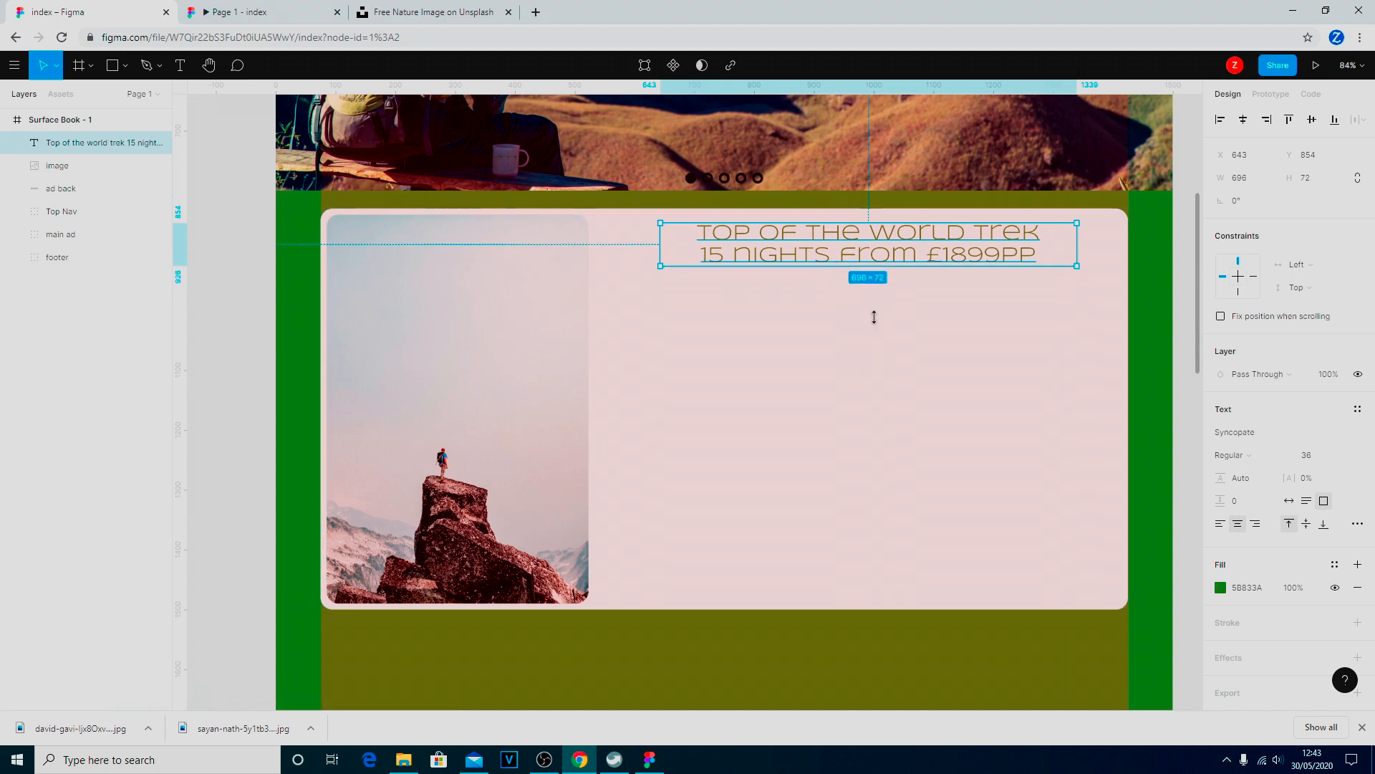
{"action": "left_click", "coordinate": [1306, 501]}
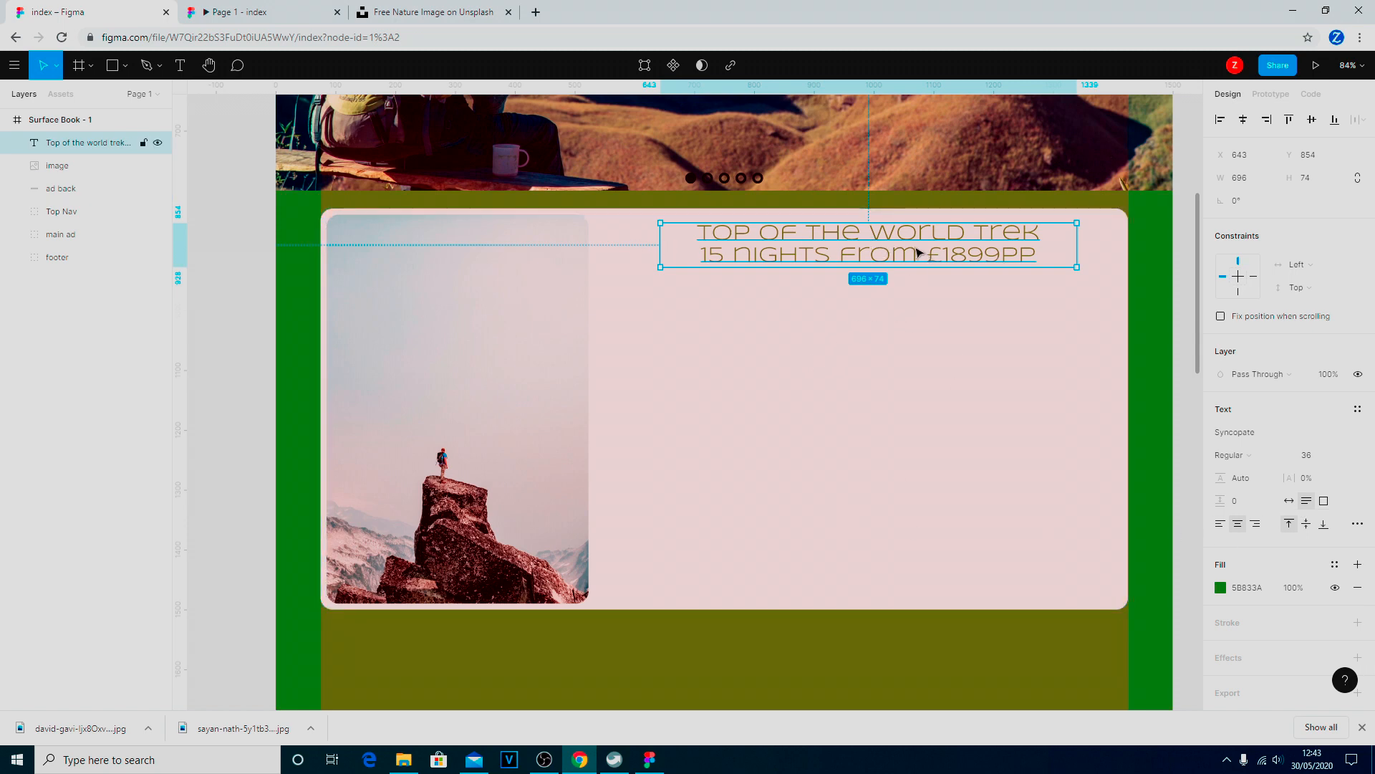
Nudge the trek heading left and up on the card to X 618, Y 845.
{"action": "key", "text": "shift+Left"}
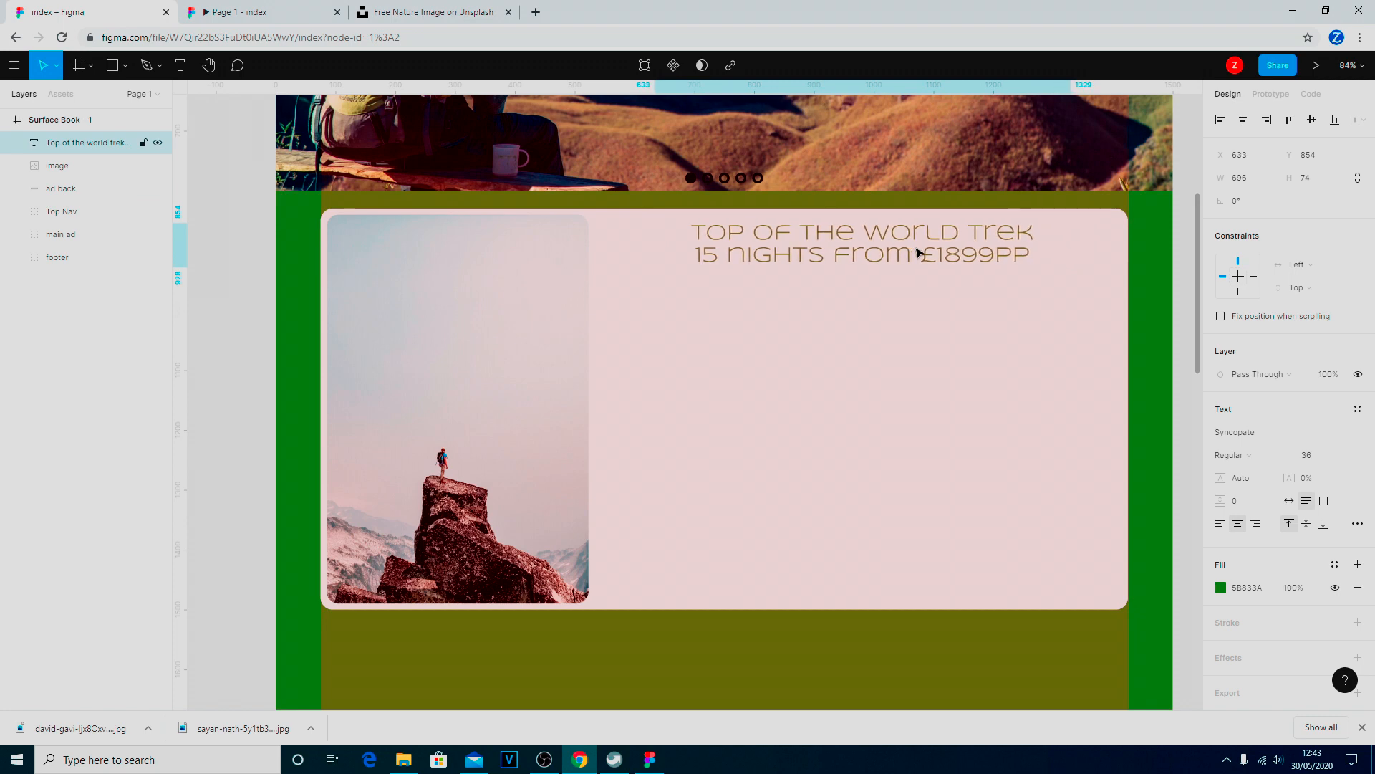
{"action": "key", "text": "shift+Left"}
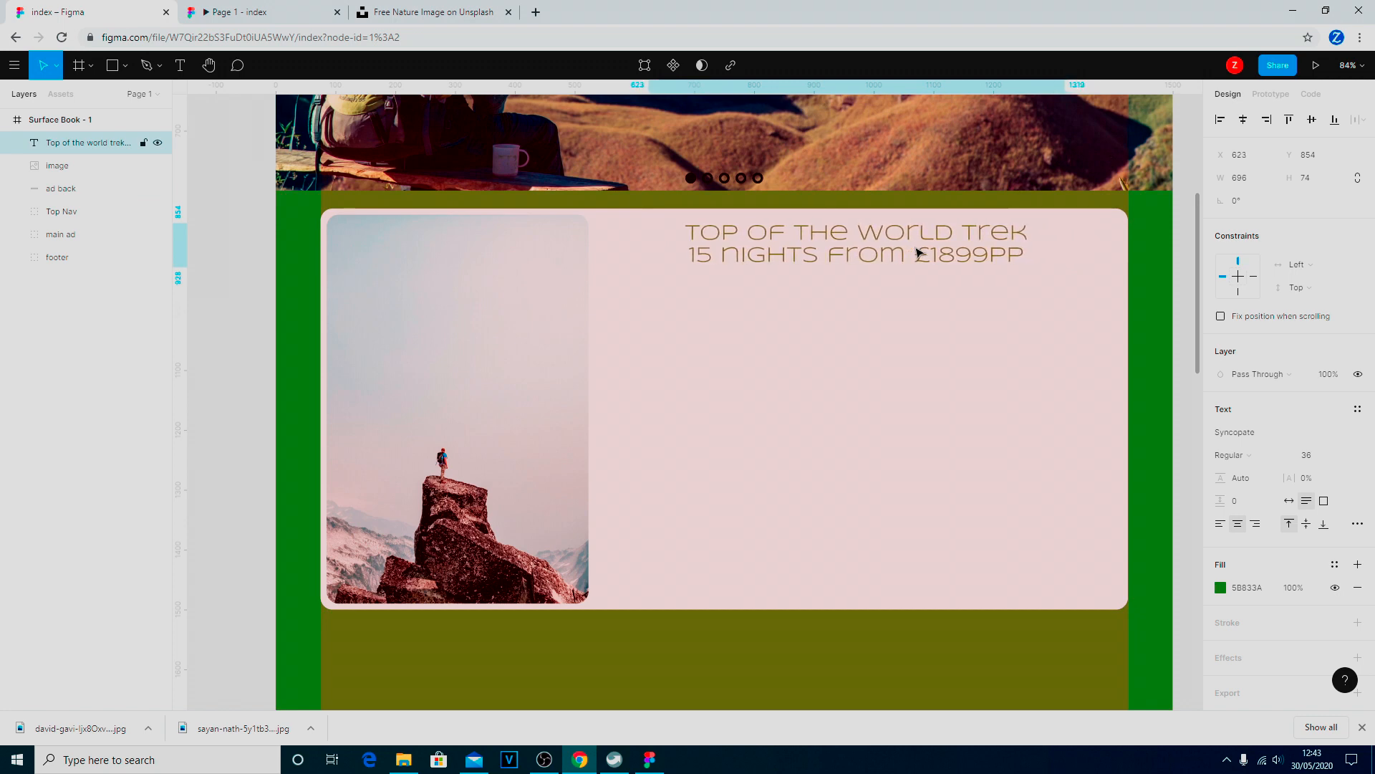
{"action": "key", "text": "shift+Up"}
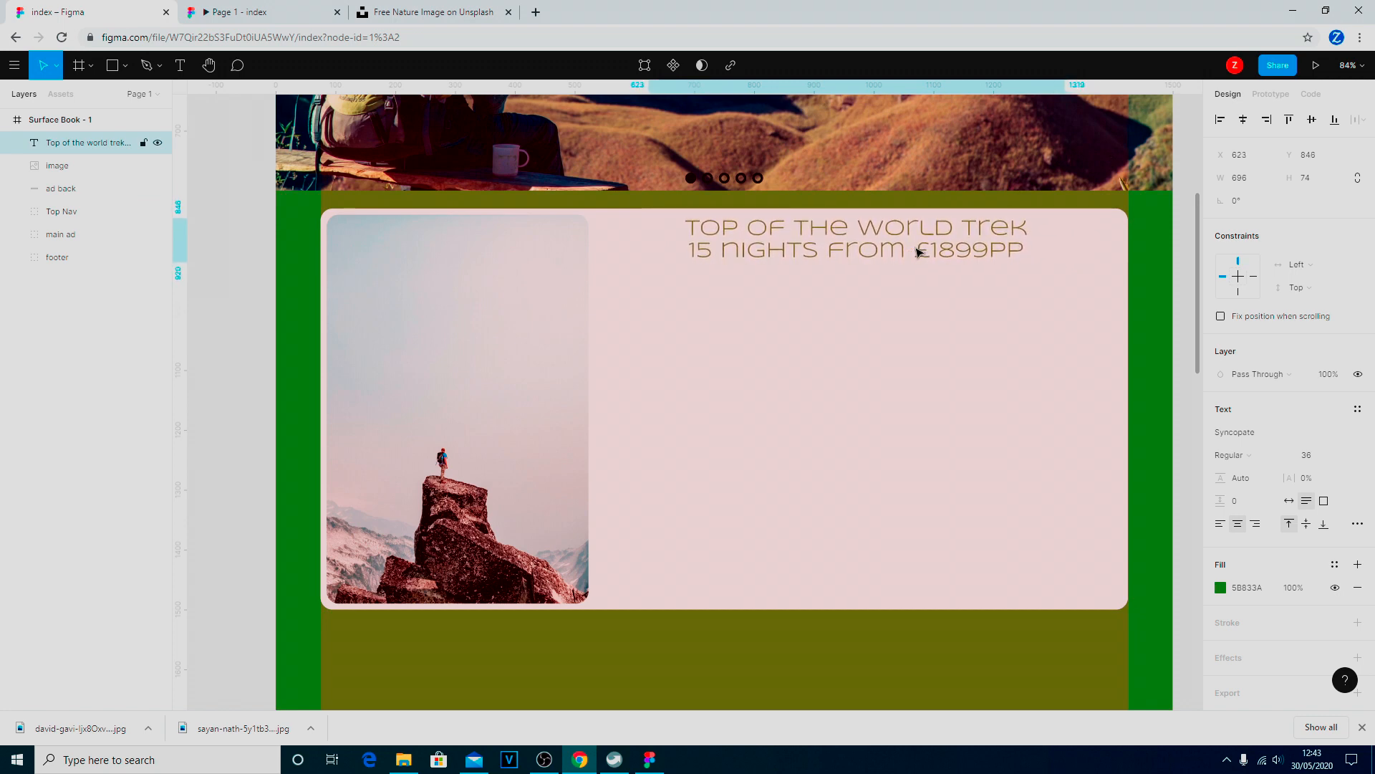
{"action": "key", "text": "Left"}
{"action": "key", "text": "Left"}
{"action": "key", "text": "Left"}
{"action": "key", "text": "Left"}
{"action": "key", "text": "Left"}
{"action": "key", "text": "Down"}
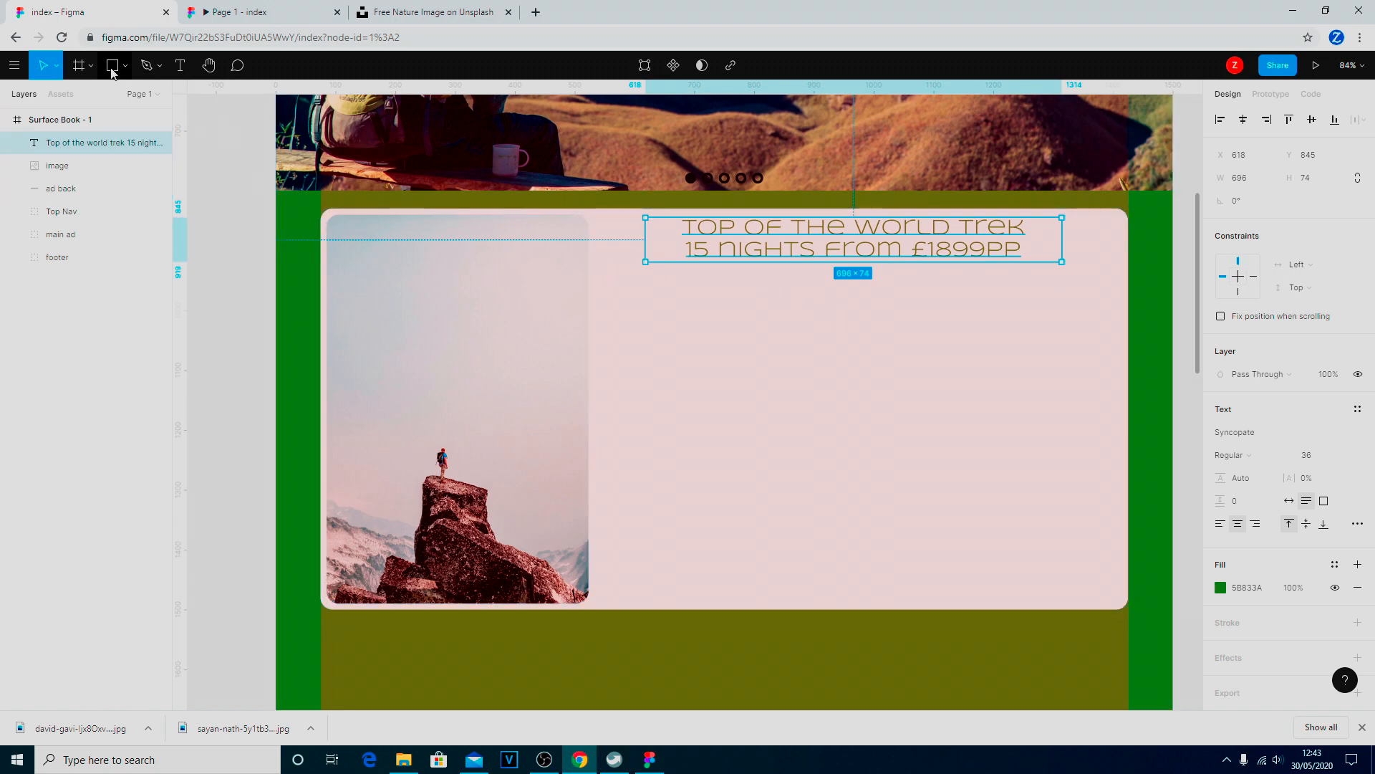
Add a text box about 869 × 455 below the trek heading and left-align its text.
{"action": "key", "text": "Return"}
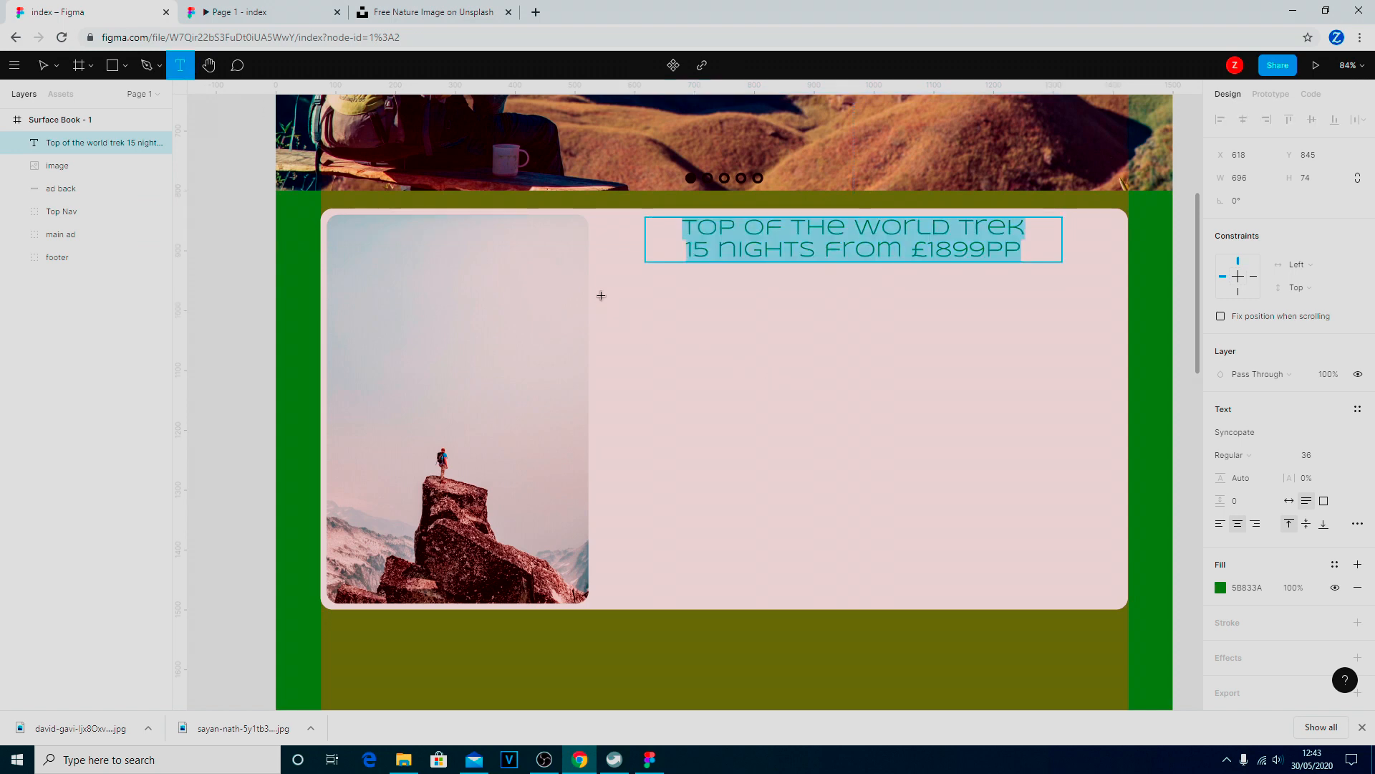
{"action": "left_click_drag", "start_coordinate": [600, 294], "coordinate": [1123, 571]}
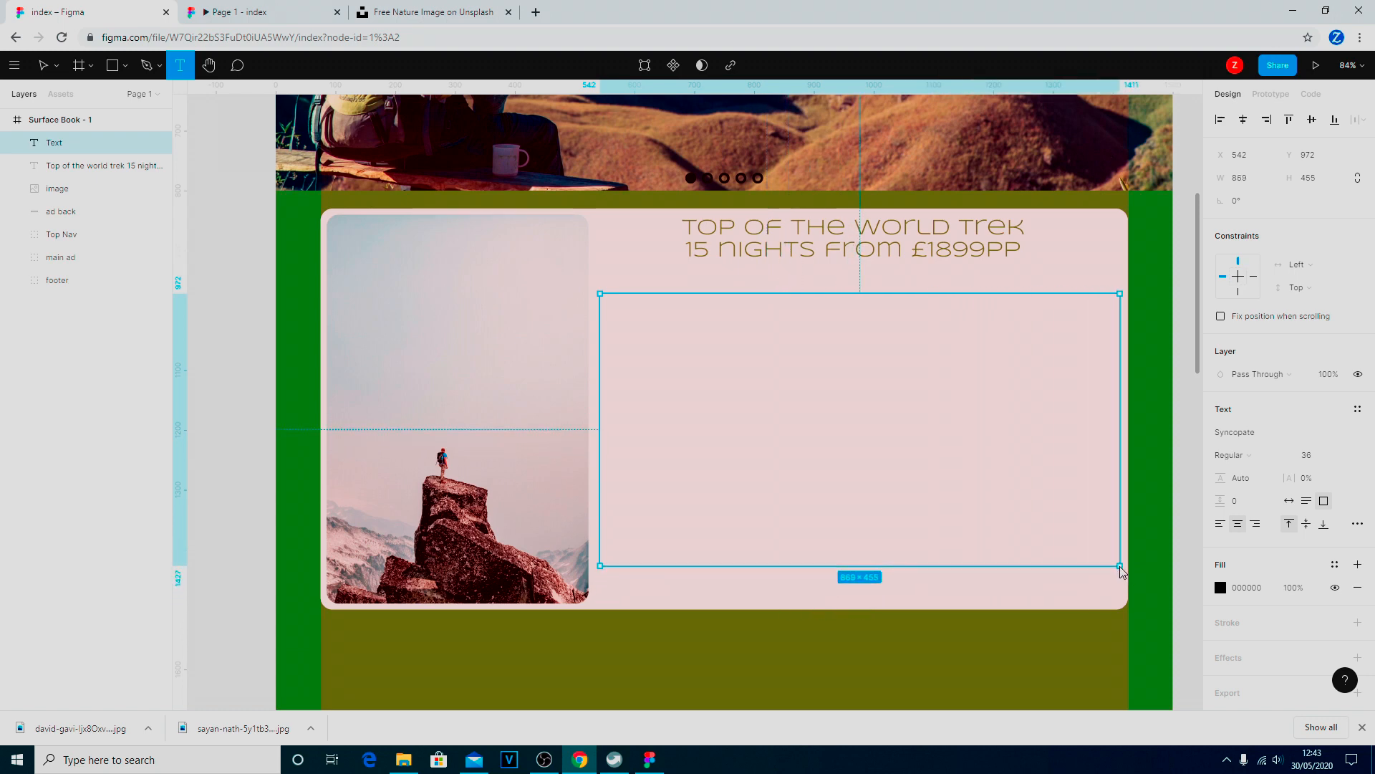
{"action": "left_click_drag", "start_coordinate": [1123, 571], "coordinate": [1122, 569]}
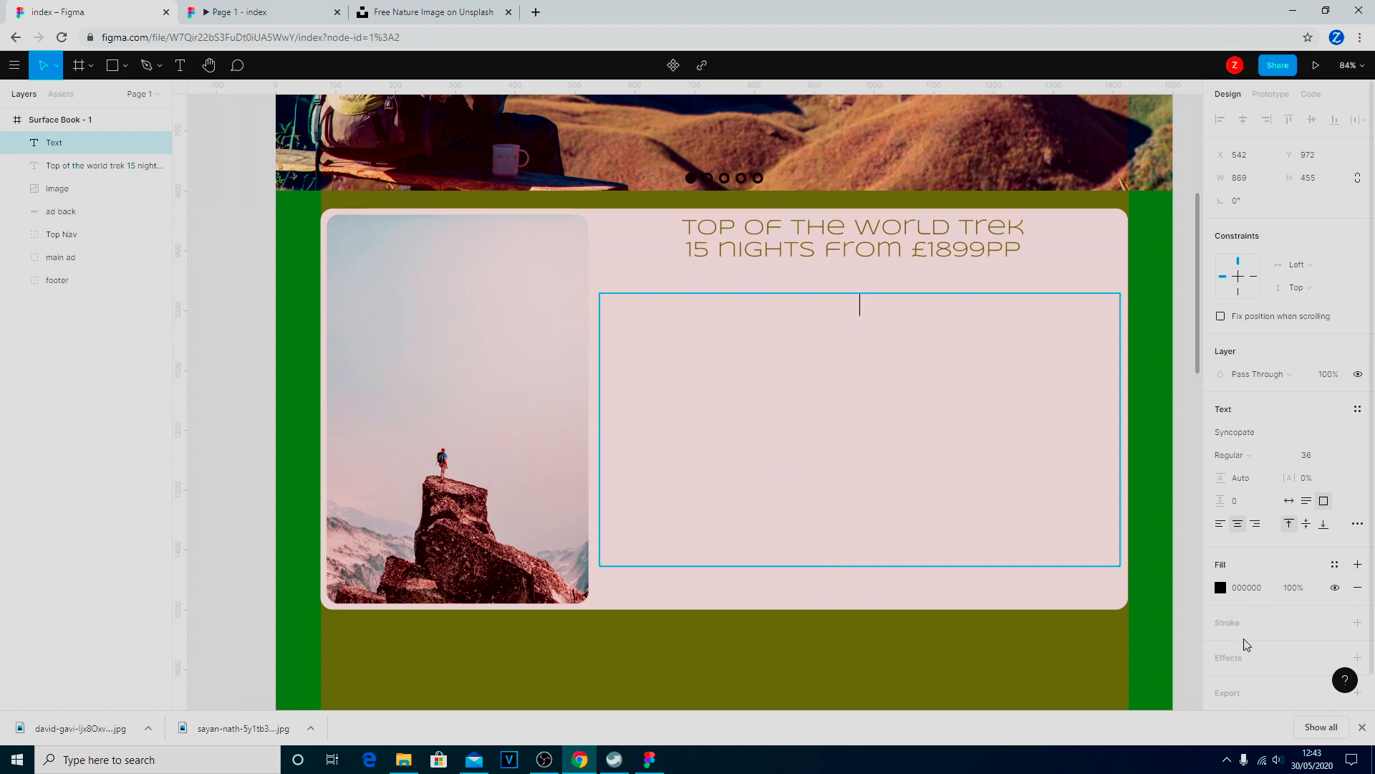
{"action": "left_click", "coordinate": [1225, 525]}
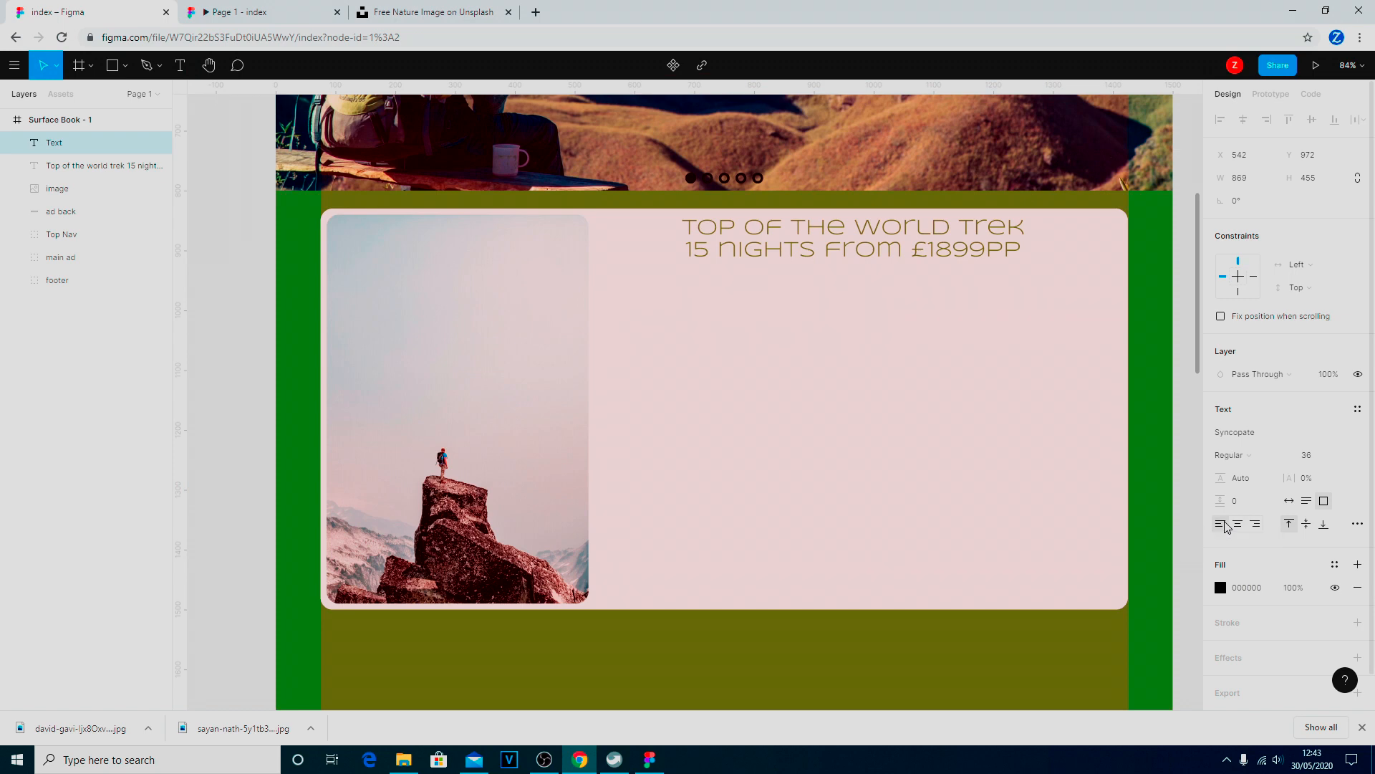
{"action": "left_click", "coordinate": [717, 306]}
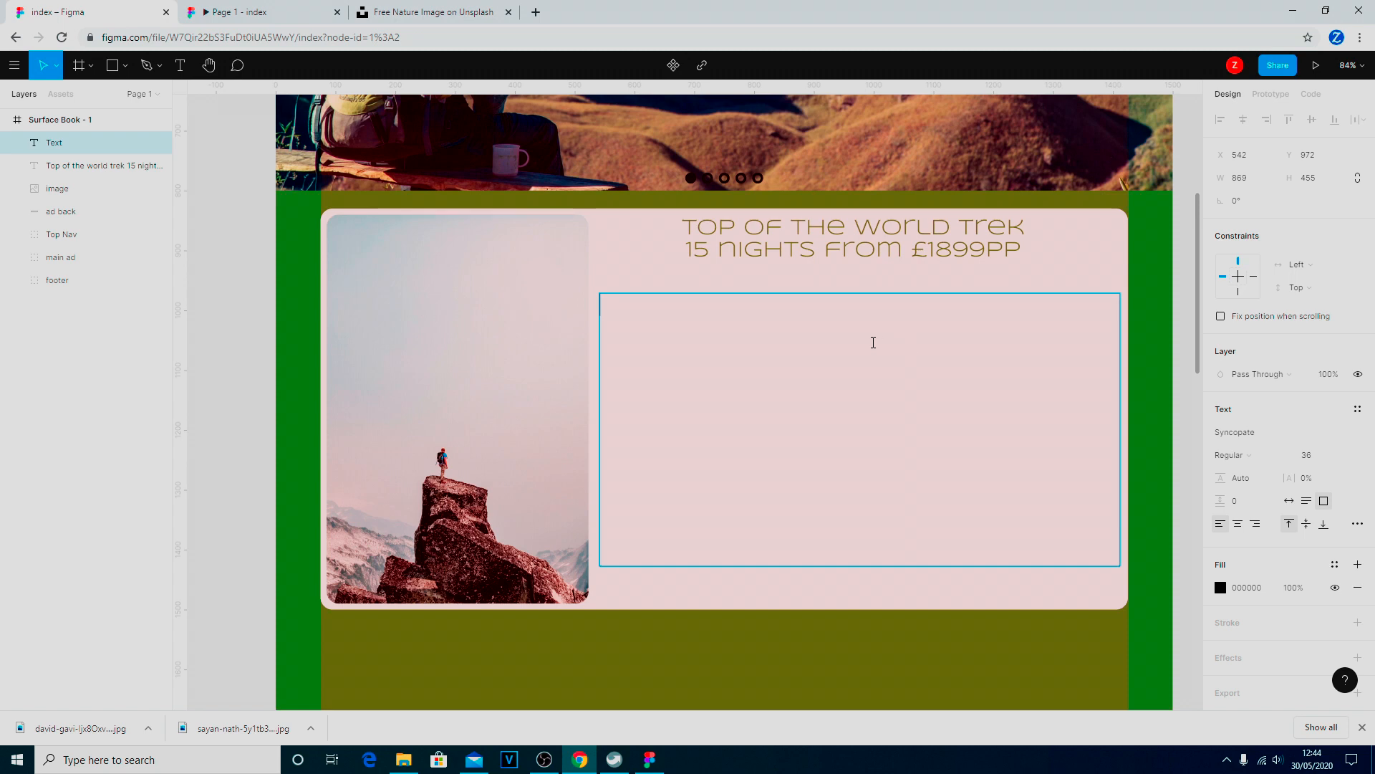
Write the trip description in Bitter Regular 18, starting "No metaphors here, if you actually want to be on top of the world".
{"action": "key", "text": "alt+Tab"}
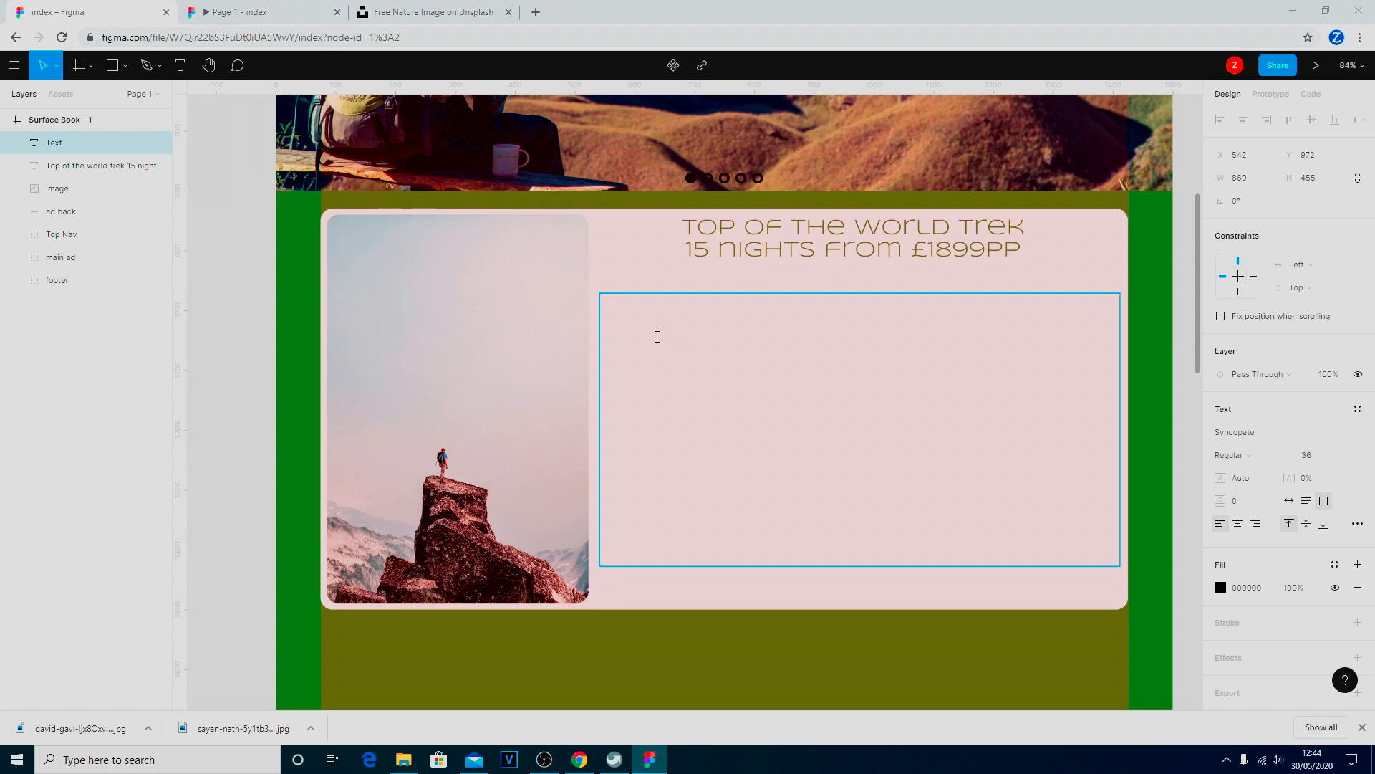
{"action": "key", "text": "alt+Tab"}
{"action": "type", "text": "No metaphors here, if you actually want to be on top of the world then this is the trip for you!!  16 days and 15 nights out camping and climbing some of the highest mountains on our planet."}
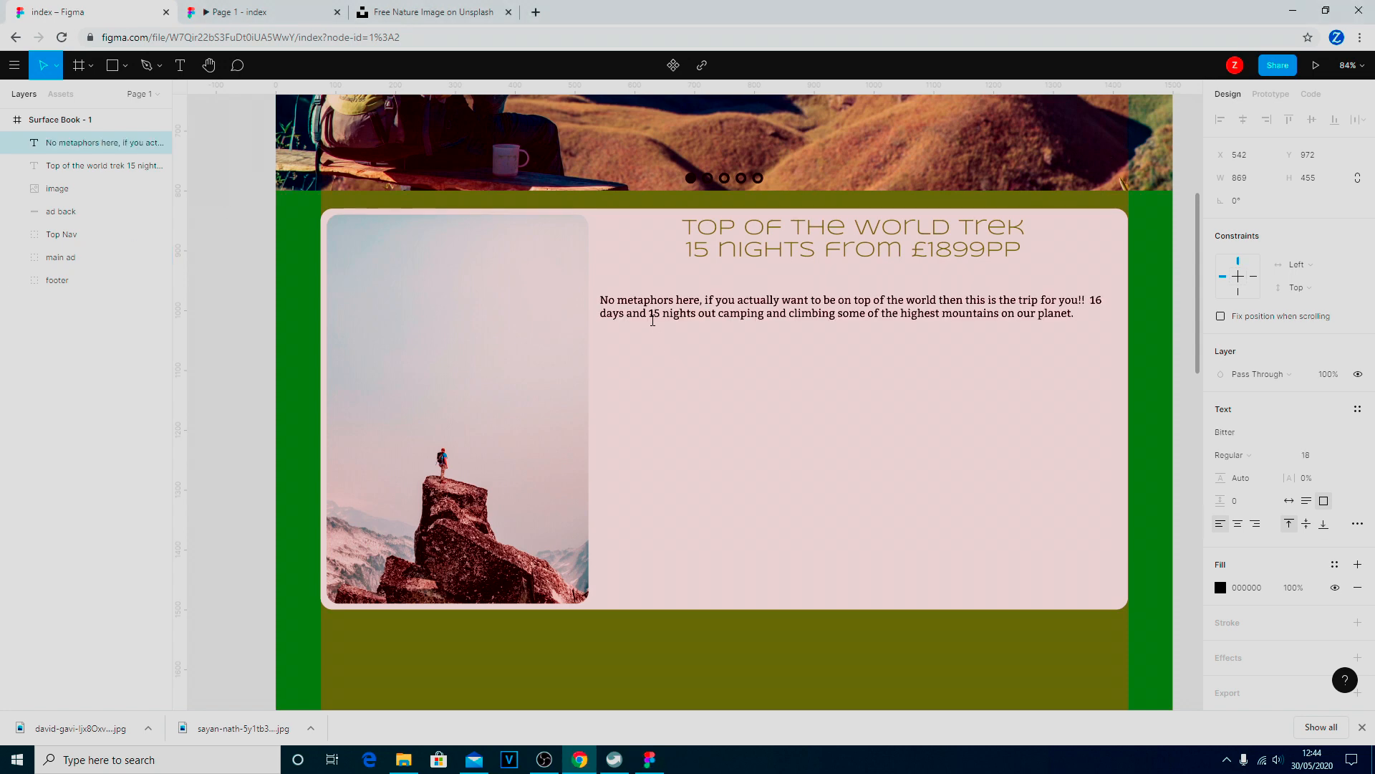
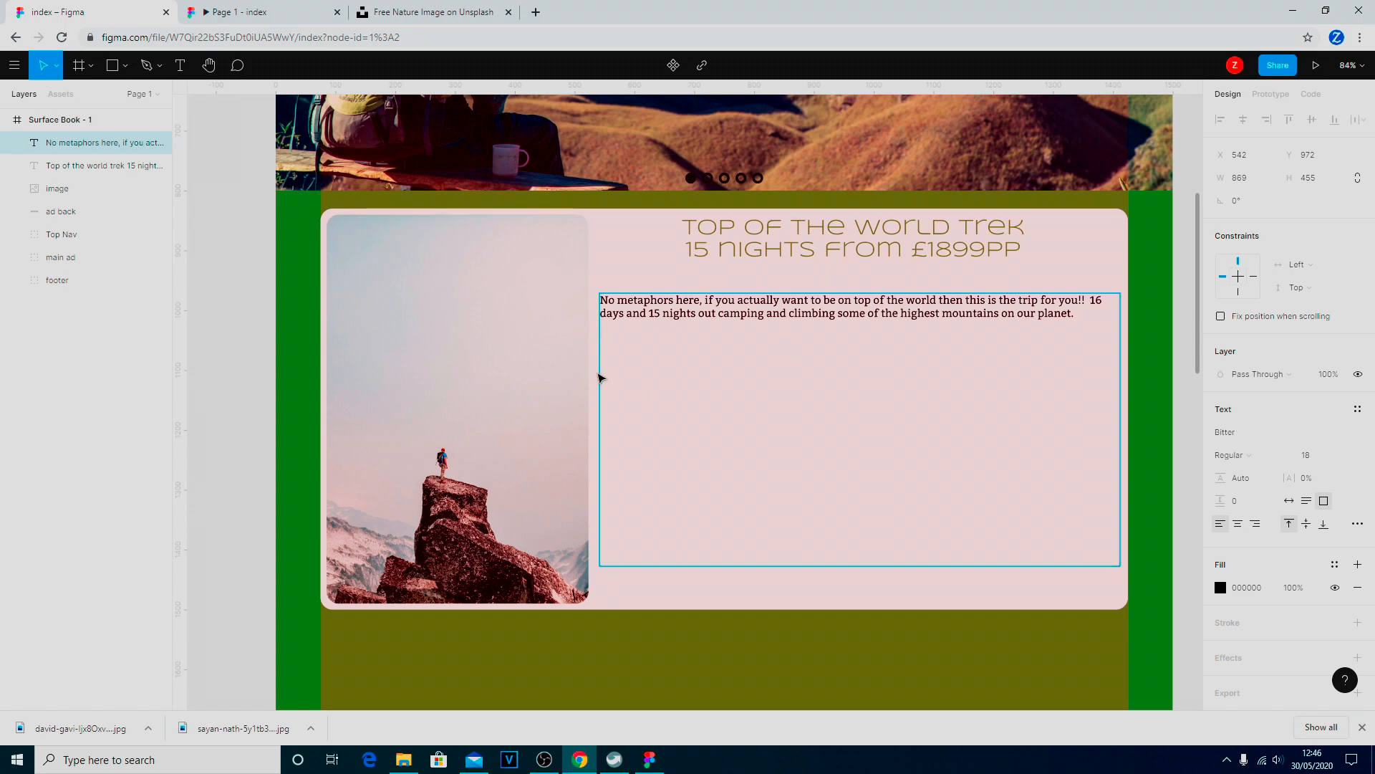
Search the community plugins for "lorem" and install the Lorem ipsum plugin, accepting the third-party plugin notice.
{"action": "left_click", "coordinate": [13, 67]}
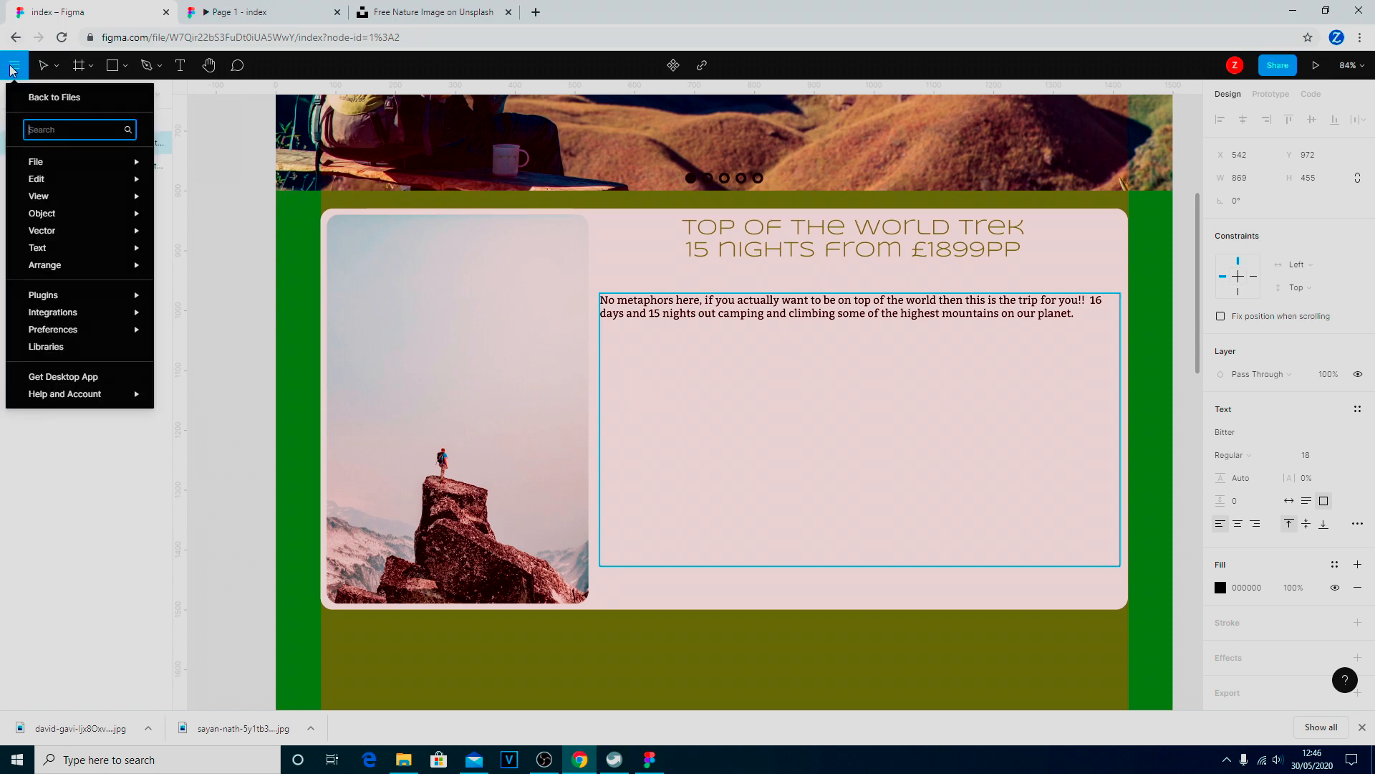
{"action": "left_click", "coordinate": [30, 104]}
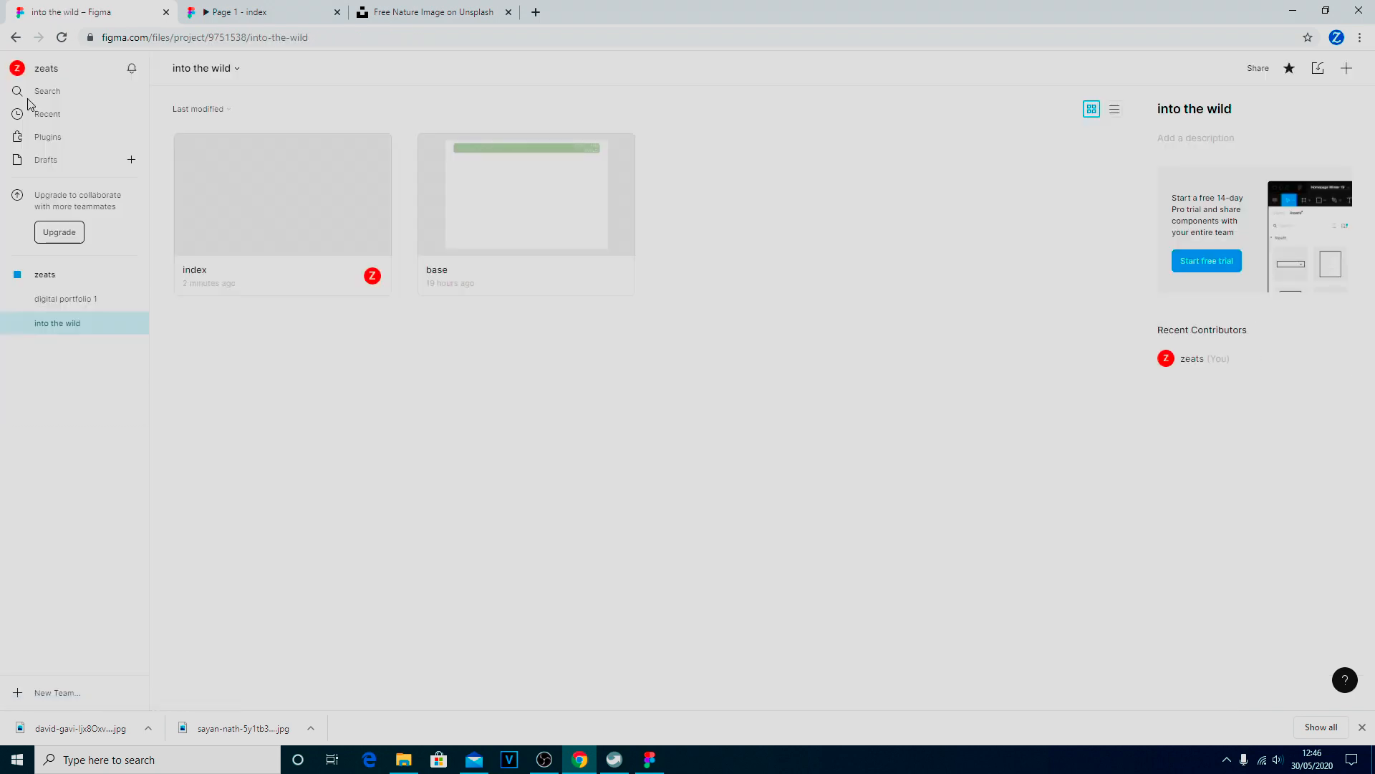
{"action": "left_click", "coordinate": [44, 139]}
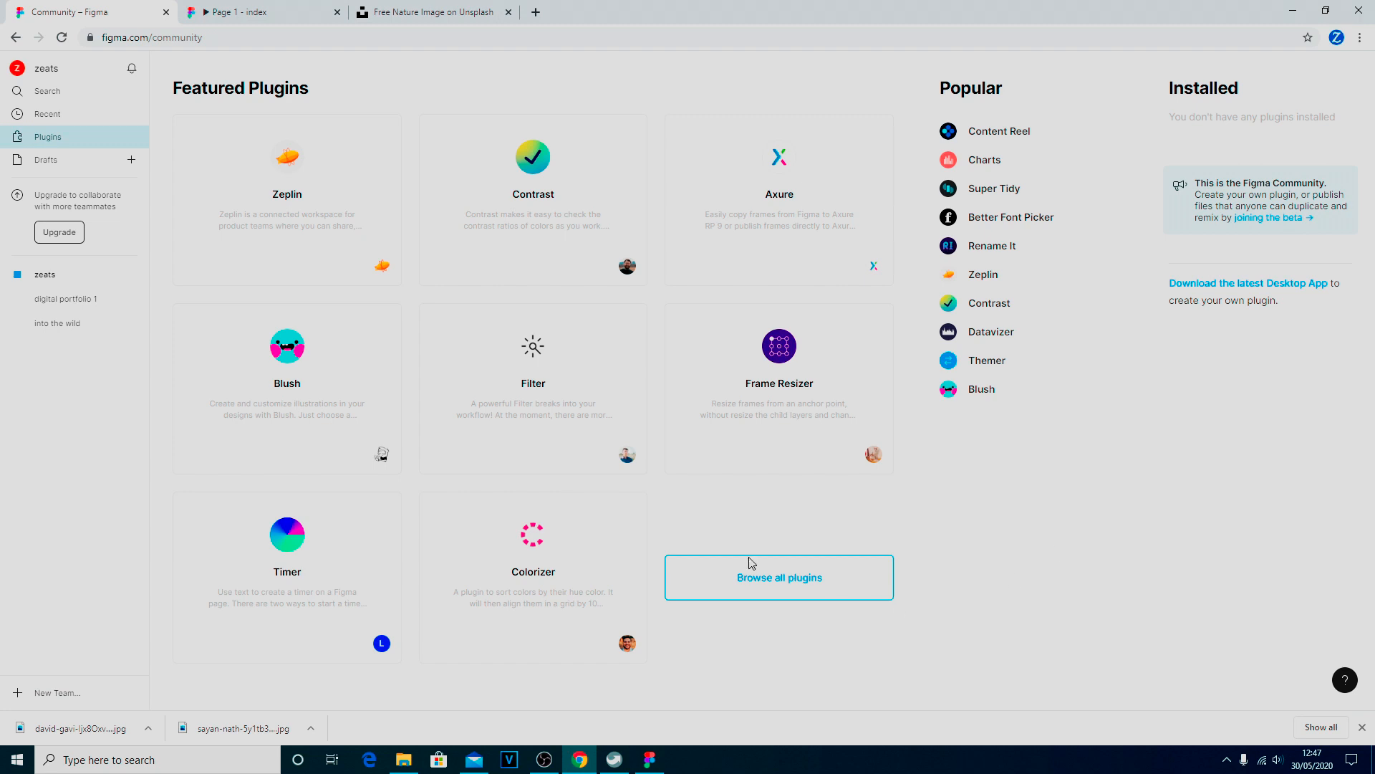
{"action": "left_click", "coordinate": [756, 586]}
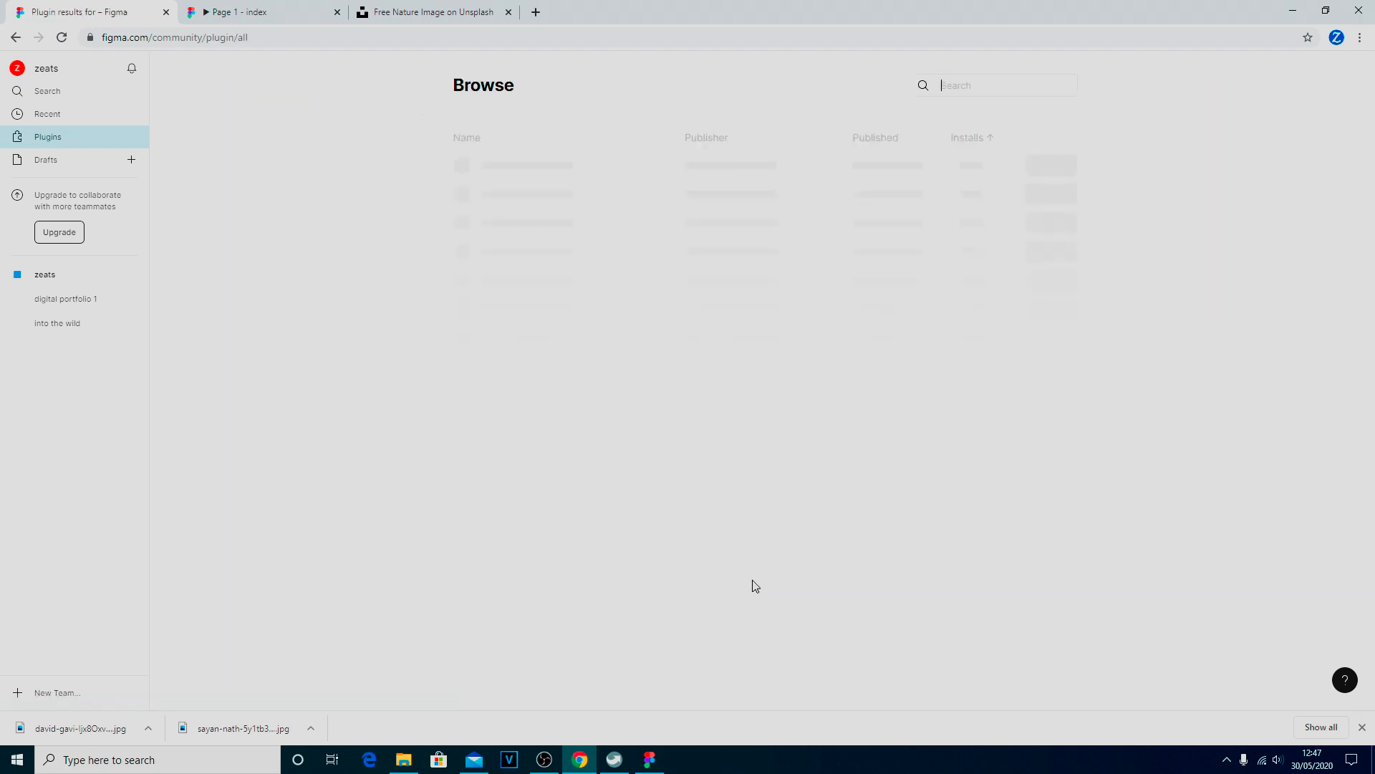
{"action": "left_click", "coordinate": [992, 84]}
{"action": "type", "text": "lorem"}
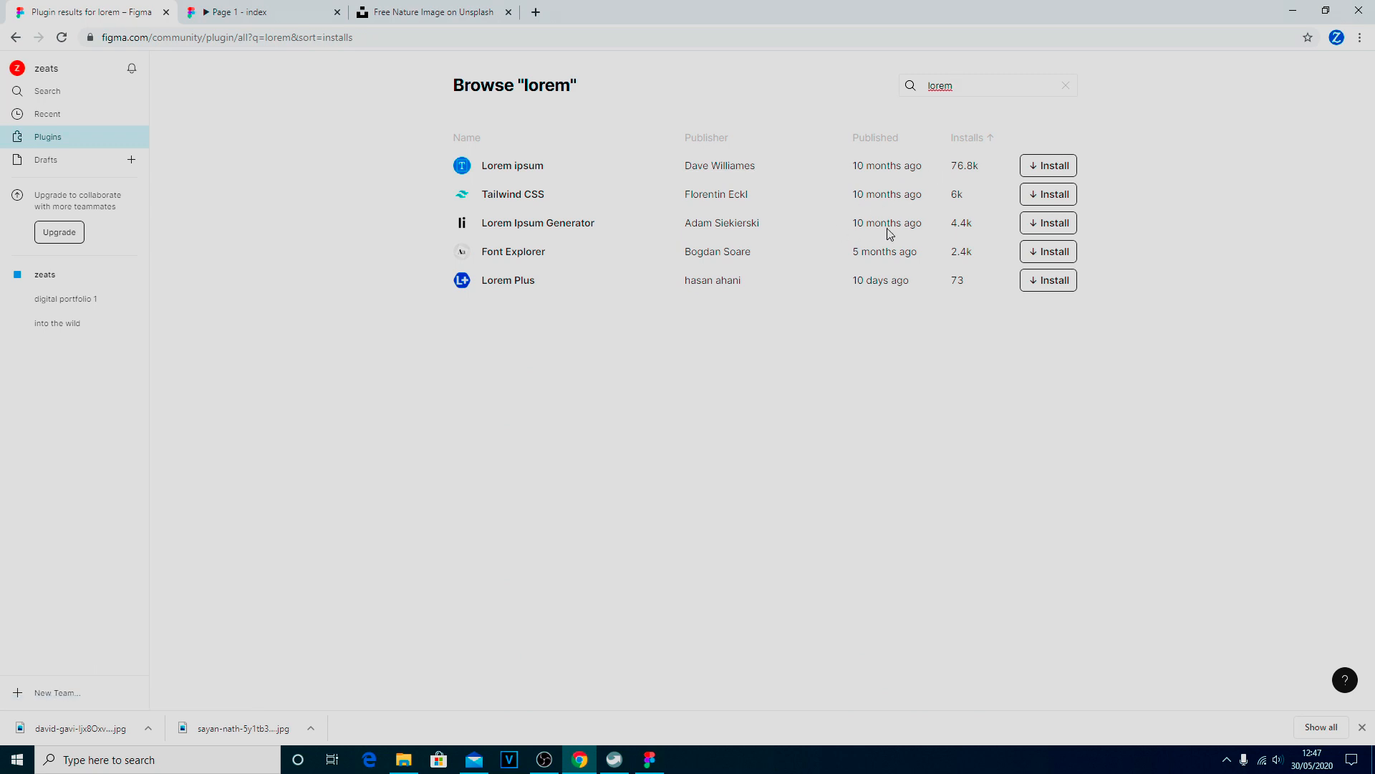
{"action": "left_click", "coordinate": [538, 171]}
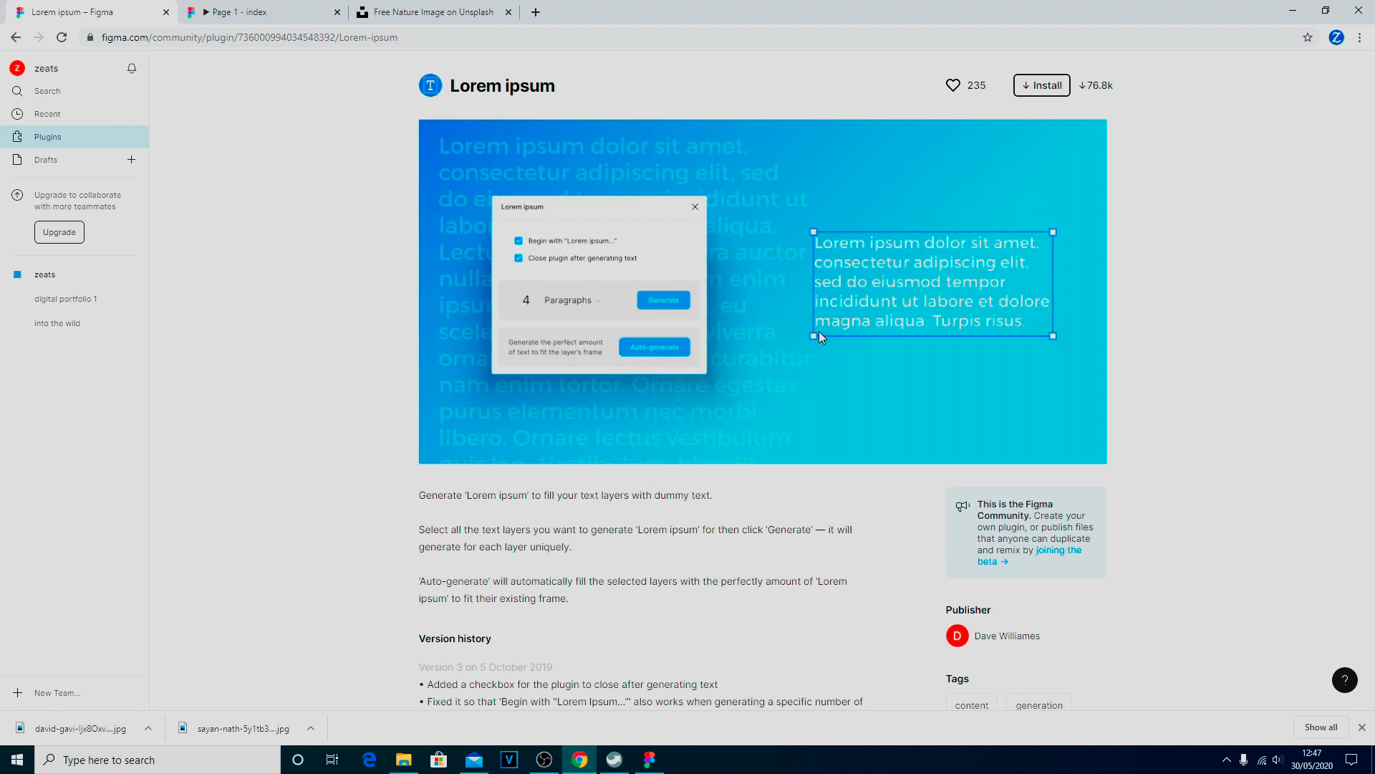
{"action": "left_click", "coordinate": [1036, 89]}
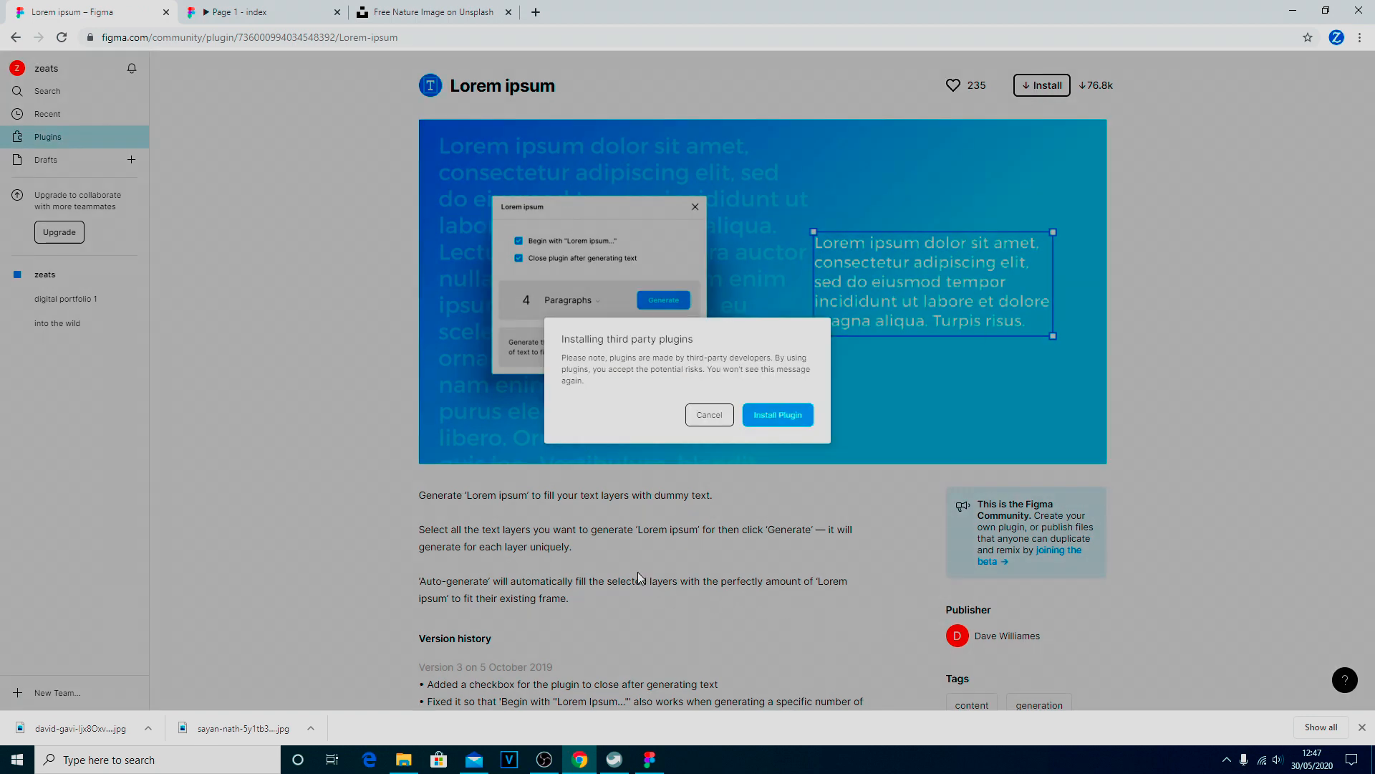
{"action": "left_click", "coordinate": [796, 414]}
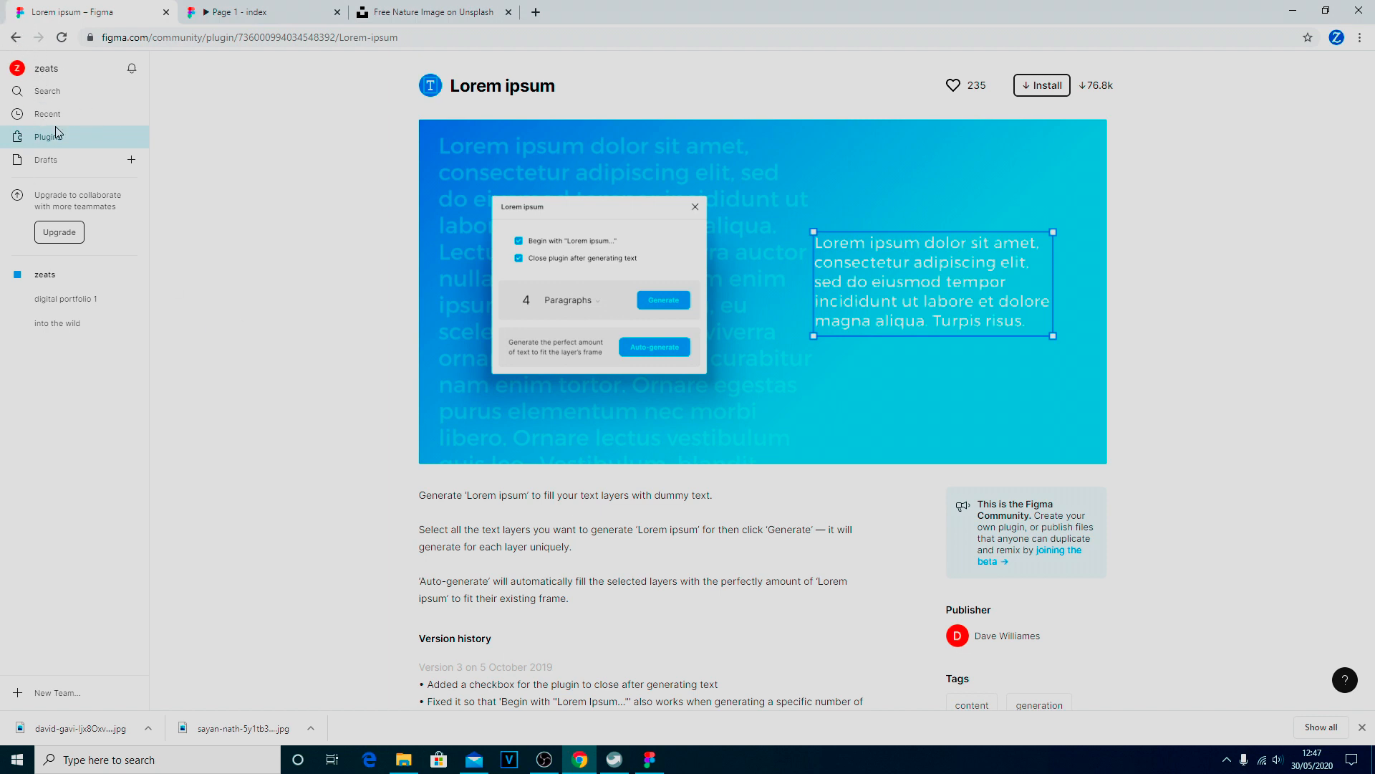
Reopen the index file from the "into the wild" project at the trek advert card.
{"action": "left_click", "coordinate": [60, 326]}
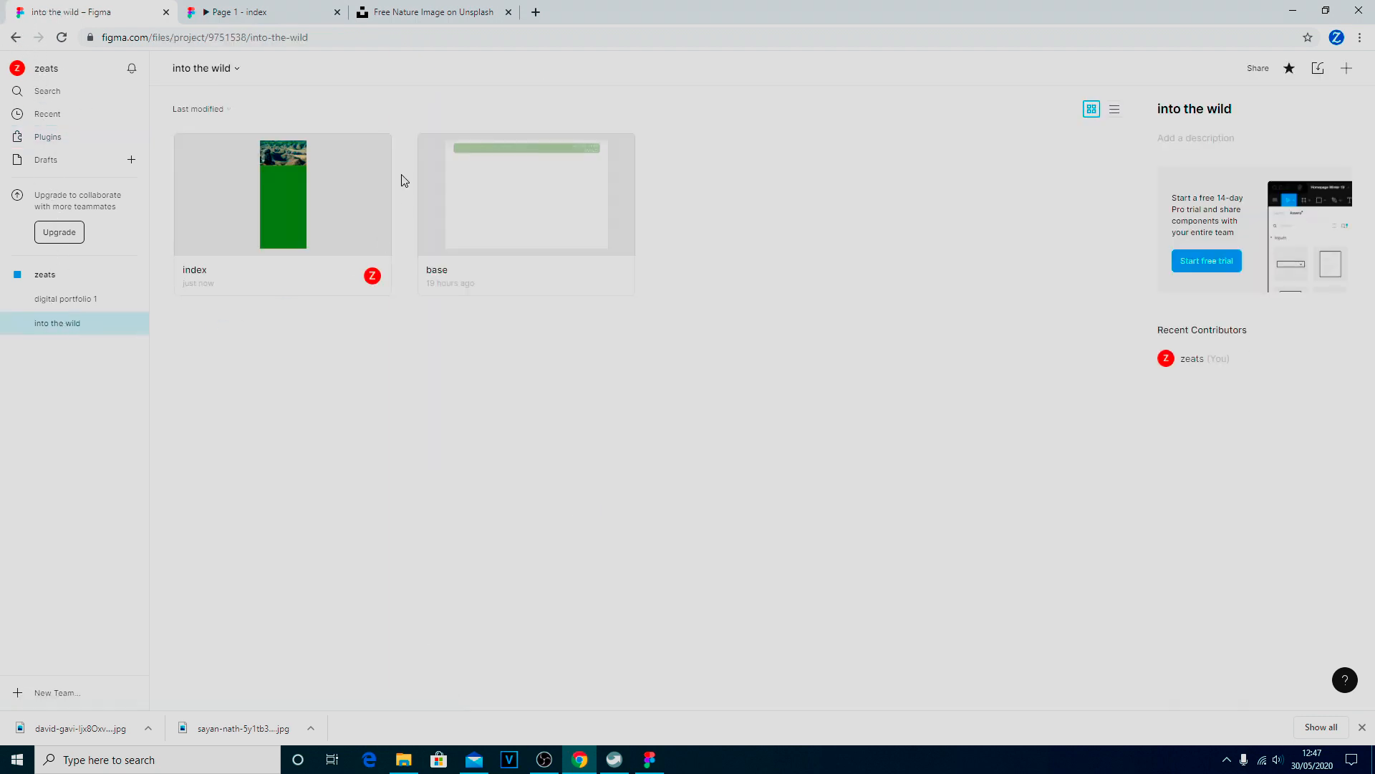
{"action": "left_click", "coordinate": [249, 200]}
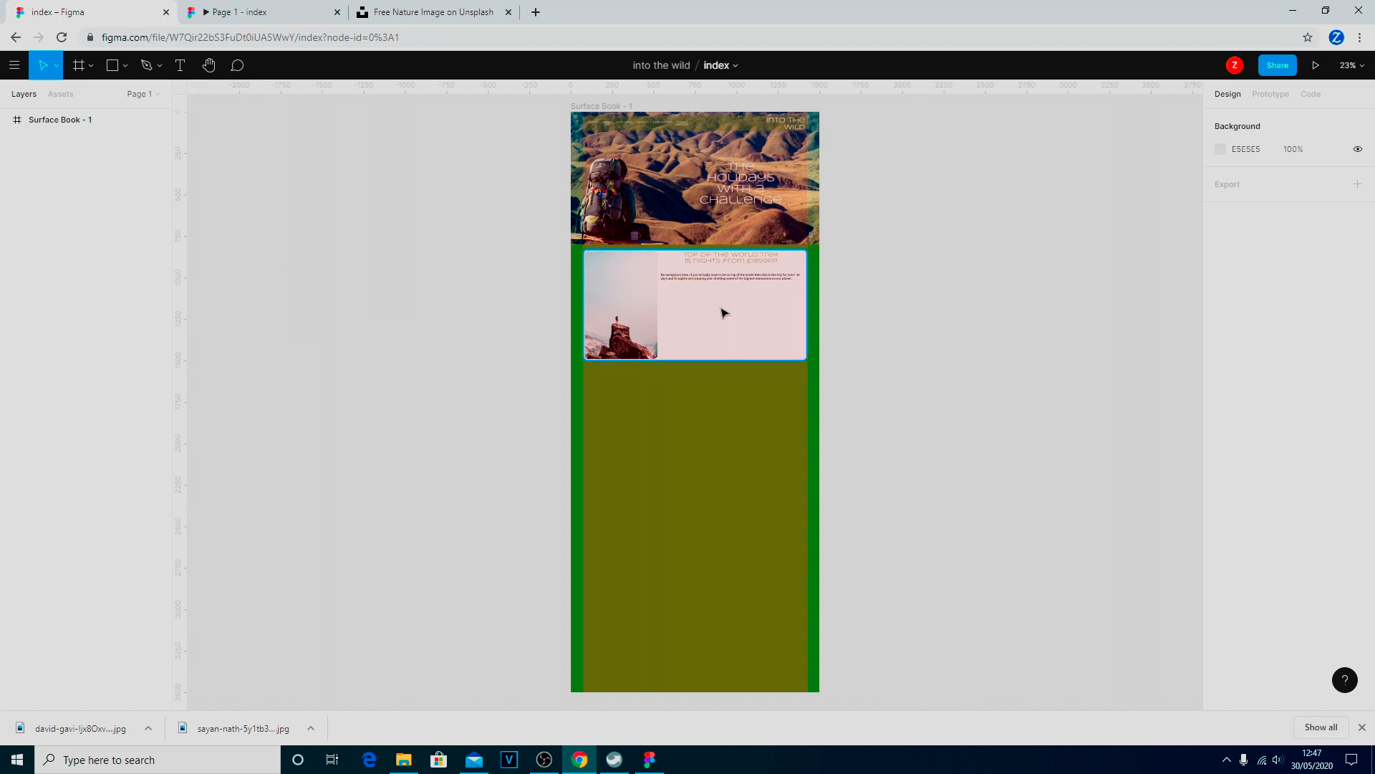
{"action": "left_click", "coordinate": [755, 331]}
{"action": "key", "text": "shift+2"}
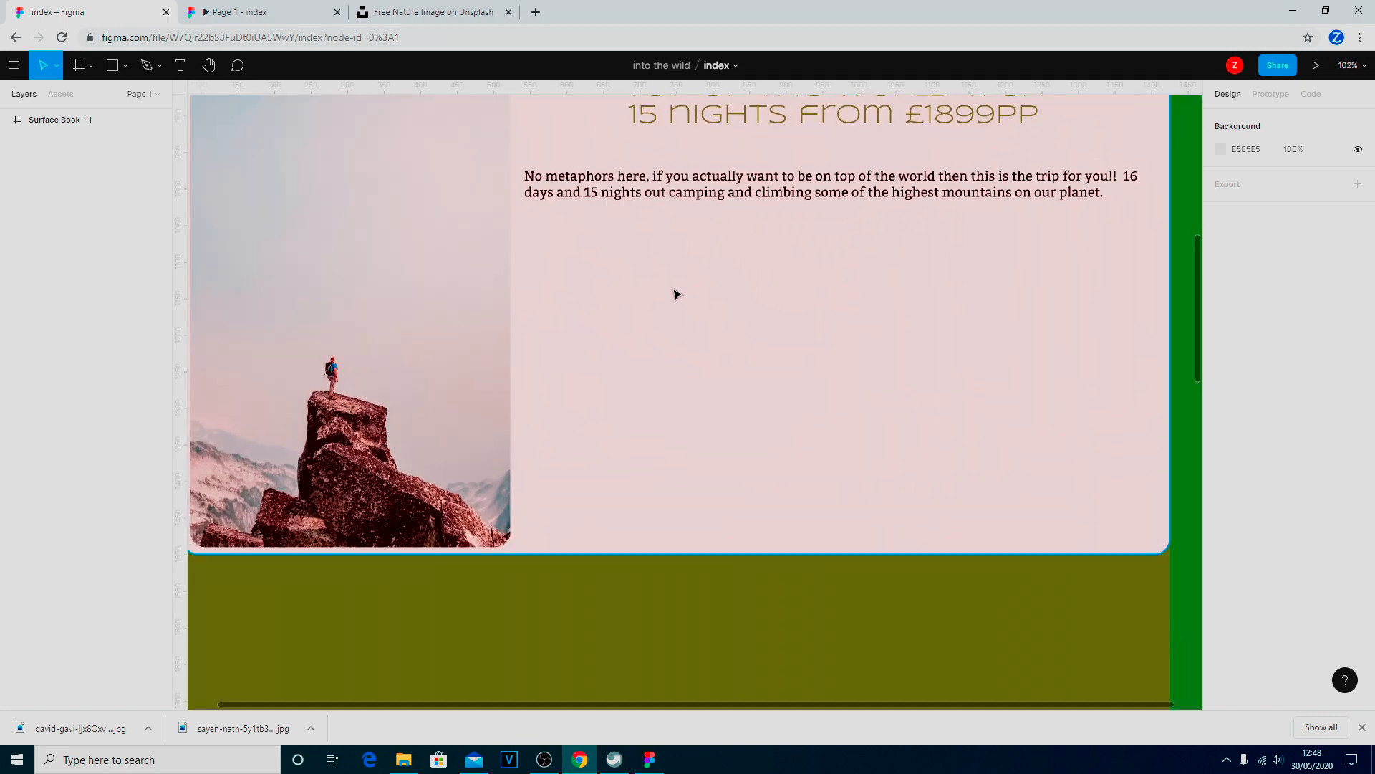
Fill the description text box with auto-generated placeholder text using the Lorem ipsum plugin.
{"action": "left_click", "coordinate": [591, 222]}
{"action": "left_click", "coordinate": [14, 65]}
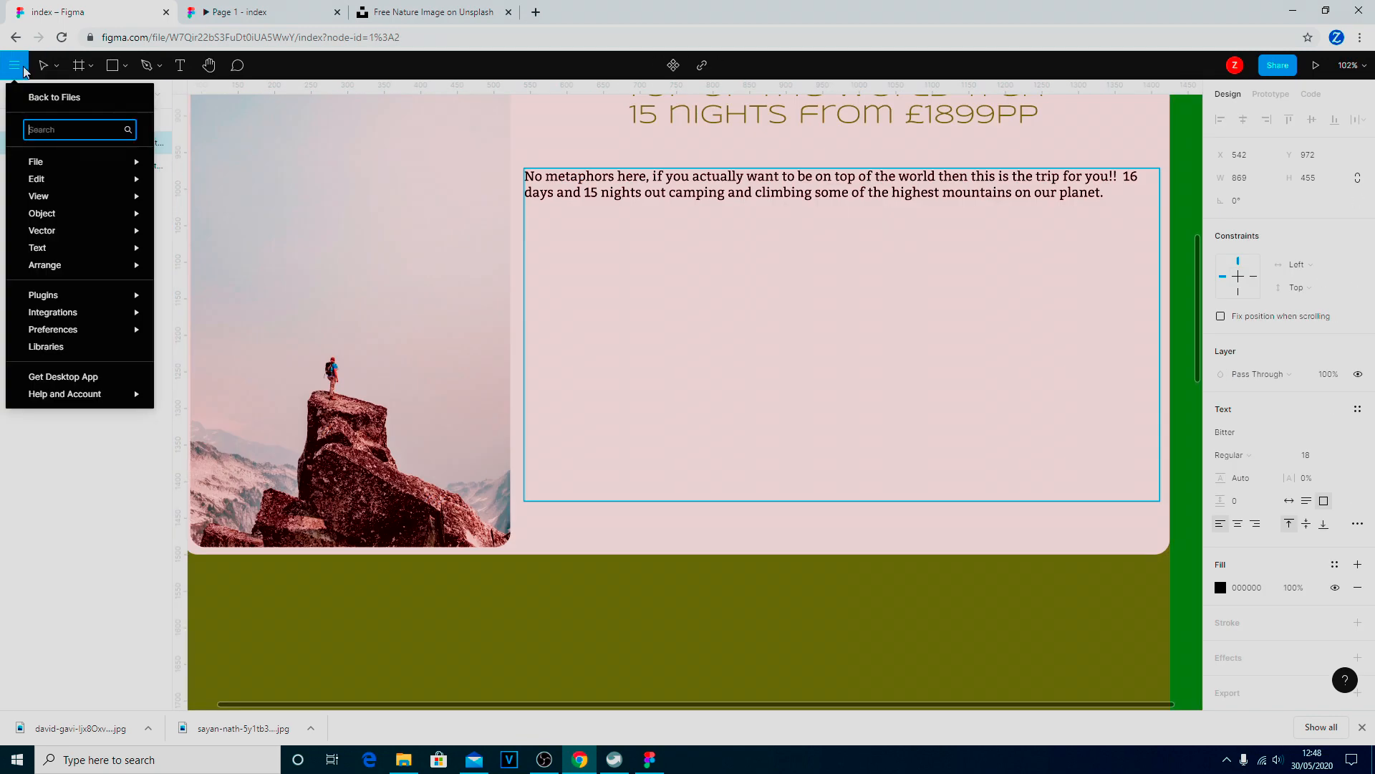
{"action": "mouse_move", "coordinate": [97, 299]}
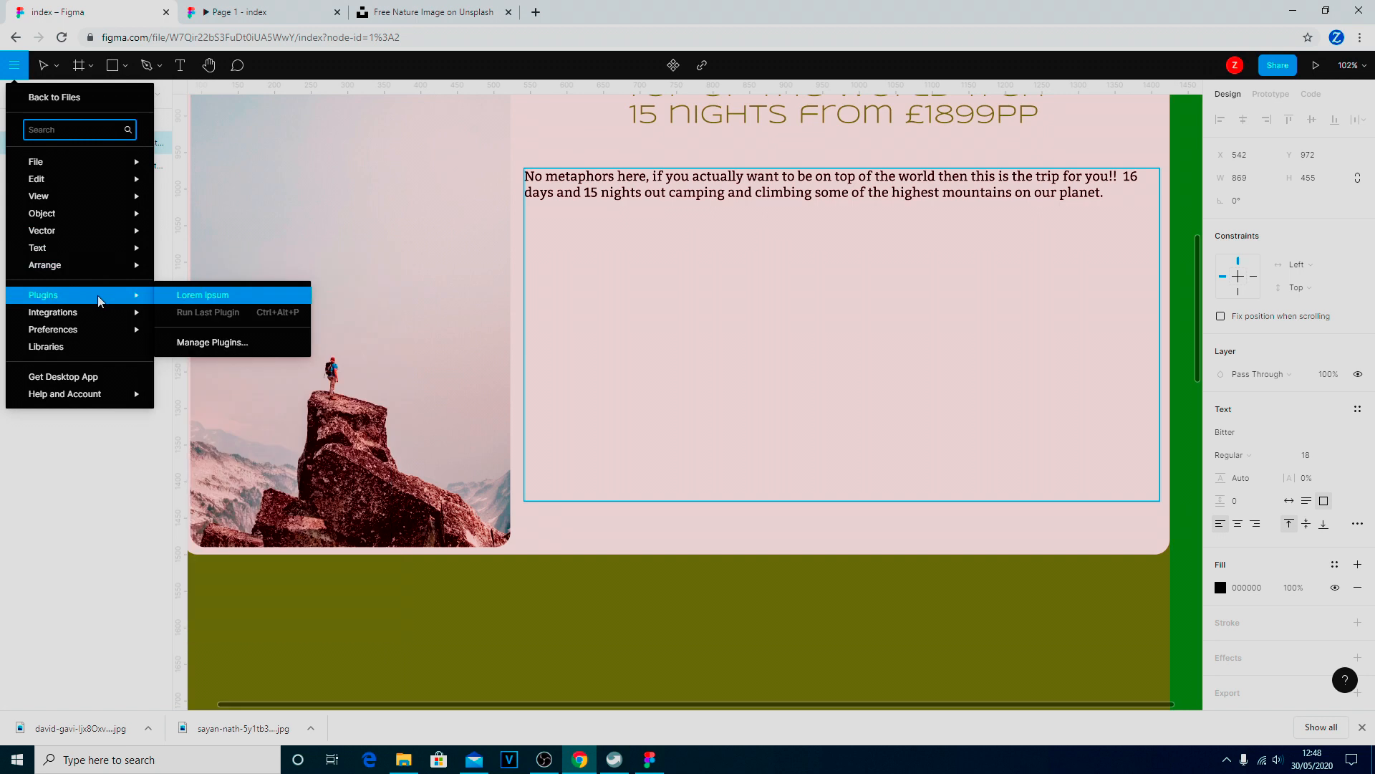
{"action": "left_click", "coordinate": [215, 297]}
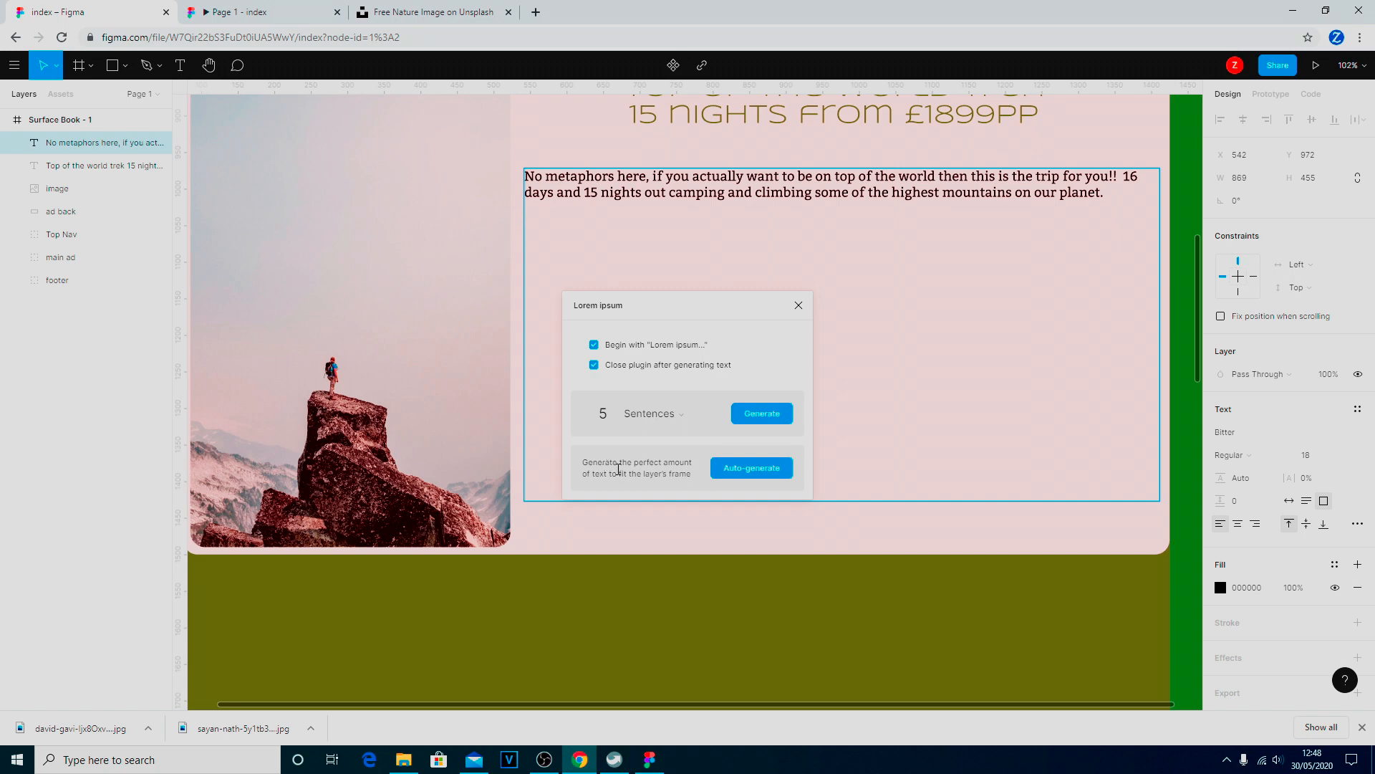
{"action": "left_click", "coordinate": [770, 469]}
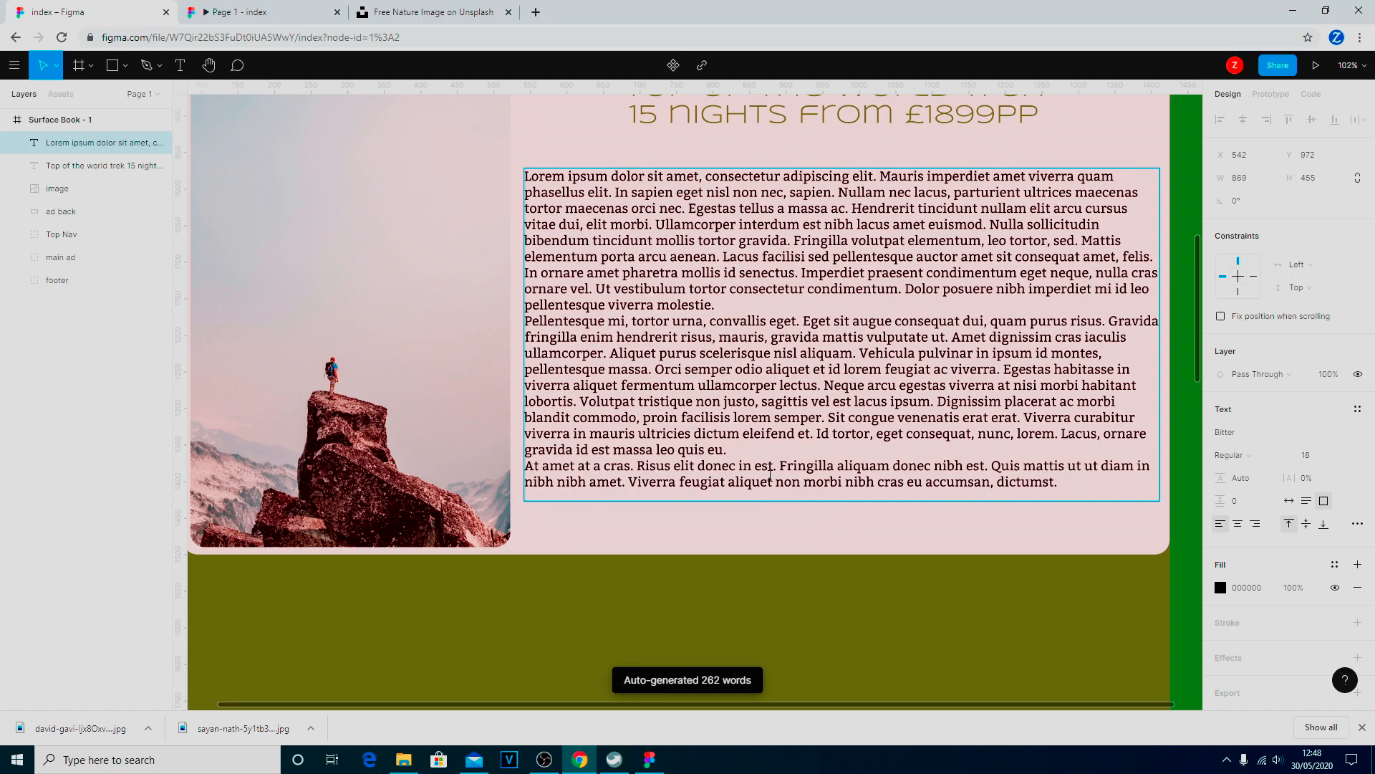
Extend the description text box downwards to a height of about 502.
{"action": "scroll", "coordinate": [818, 435], "scroll_direction": "up", "scroll_amount": 2}
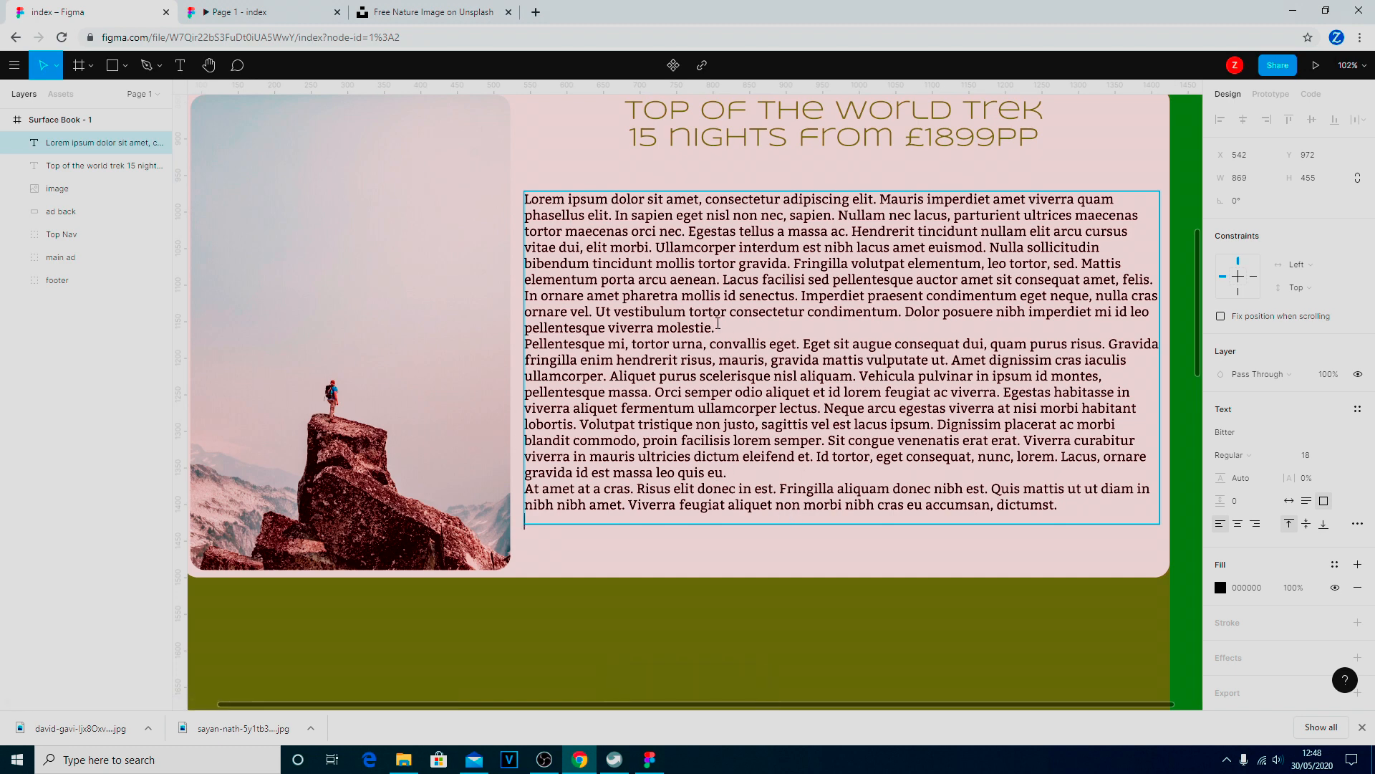
{"action": "key", "text": "Escape"}
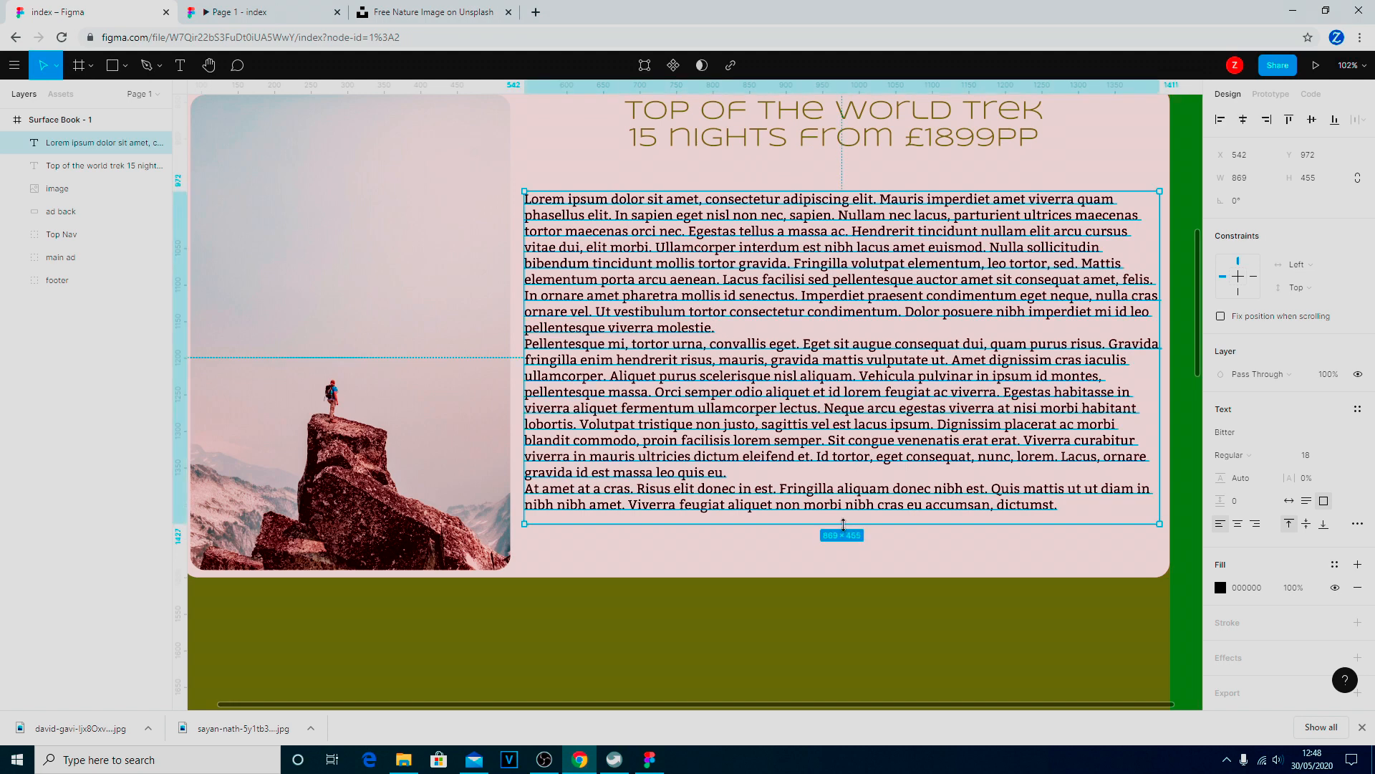
{"action": "left_click_drag", "start_coordinate": [841, 524], "coordinate": [840, 560]}
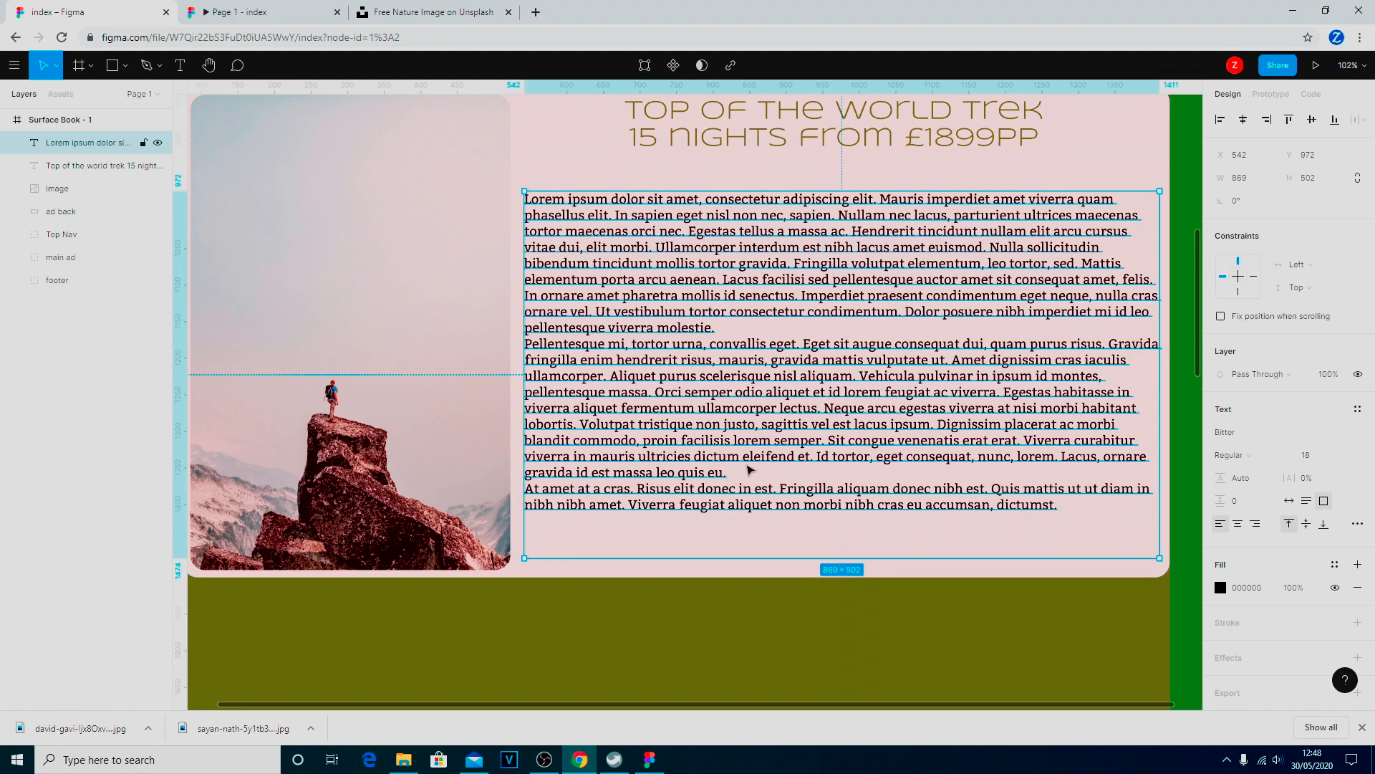
Delete the last placeholder paragraph, starting "At amet at a cras", from the description text.
{"action": "double_click", "coordinate": [1051, 506]}
{"action": "left_click_drag", "start_coordinate": [1066, 505], "coordinate": [524, 490]}
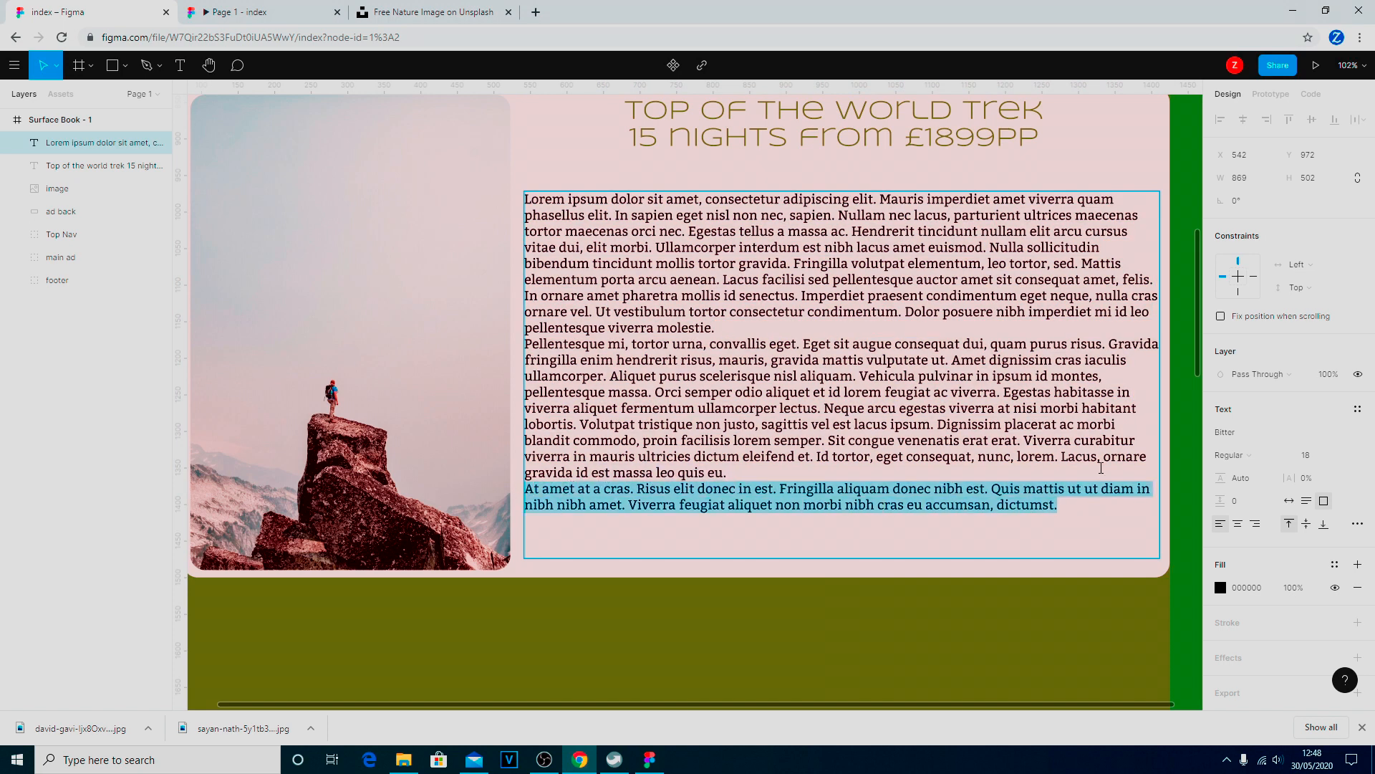
{"action": "key", "text": "BackSpace"}
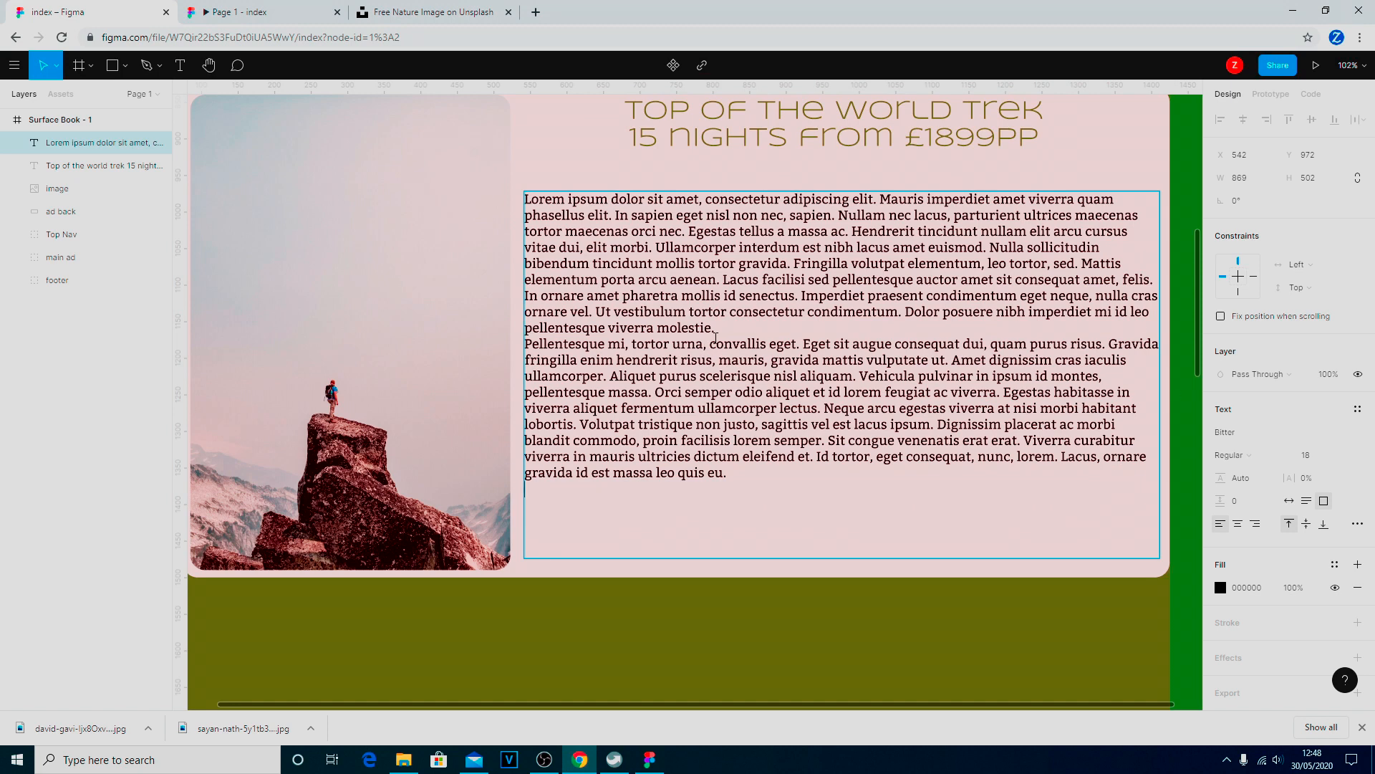
Separate the two placeholder paragraphs with empty lines and add two empty lines above the first paragraph.
{"action": "left_click", "coordinate": [785, 335]}
{"action": "key", "text": "Return"}
{"action": "key", "text": "Return"}
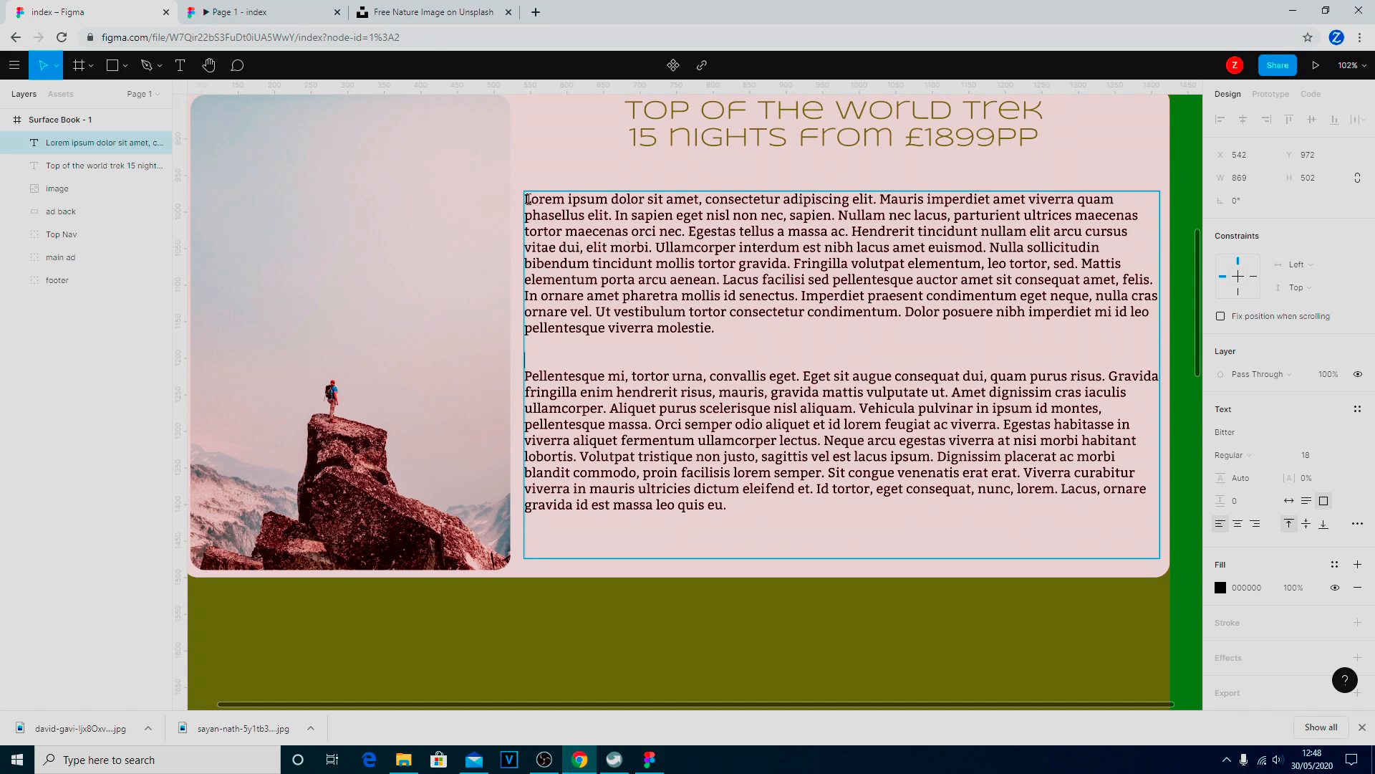
{"action": "key", "text": "Return"}
{"action": "key", "text": "Return"}
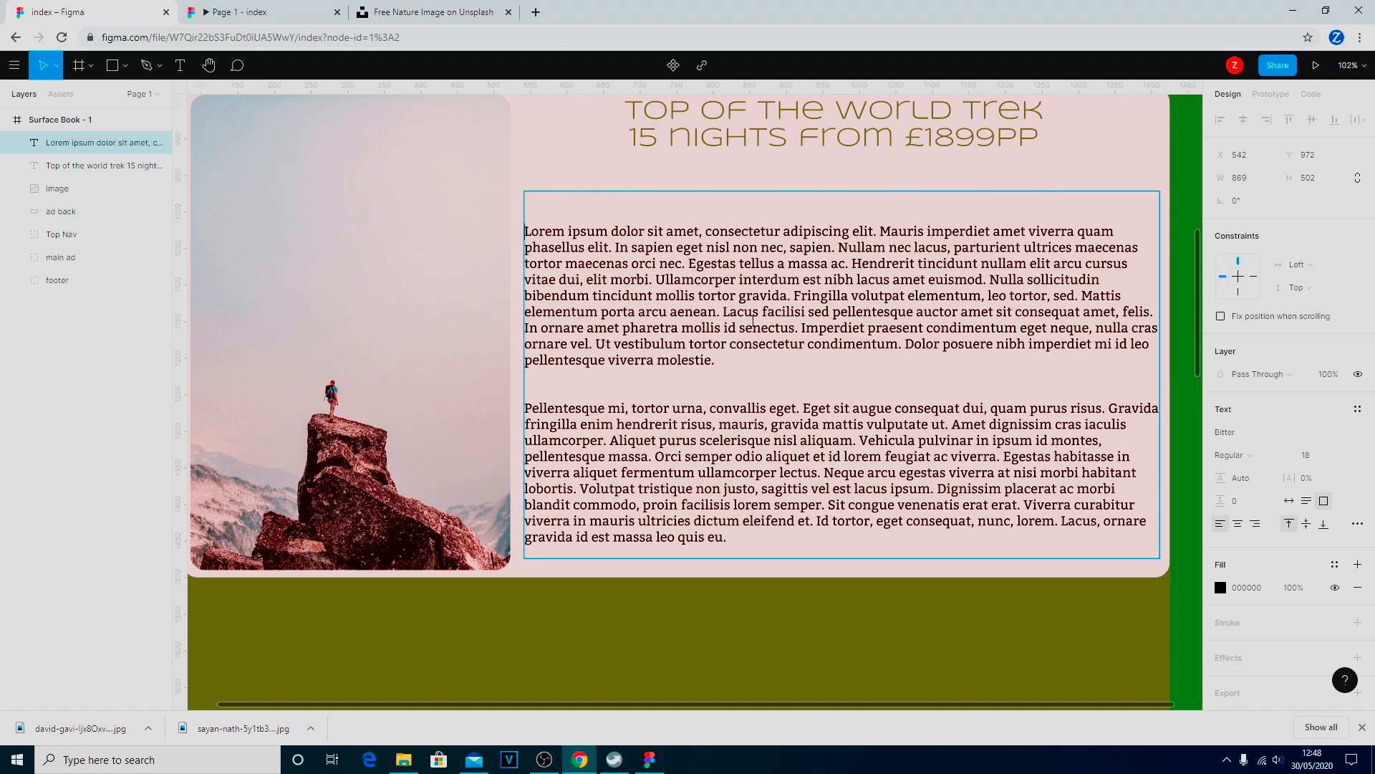
Open the description with a "No metaphors here" pitch for 16 days and 15 nights of camping and climbing, and remove the surplus blank line between placeholder paragraphs.
{"action": "key", "text": "alt+Tab"}
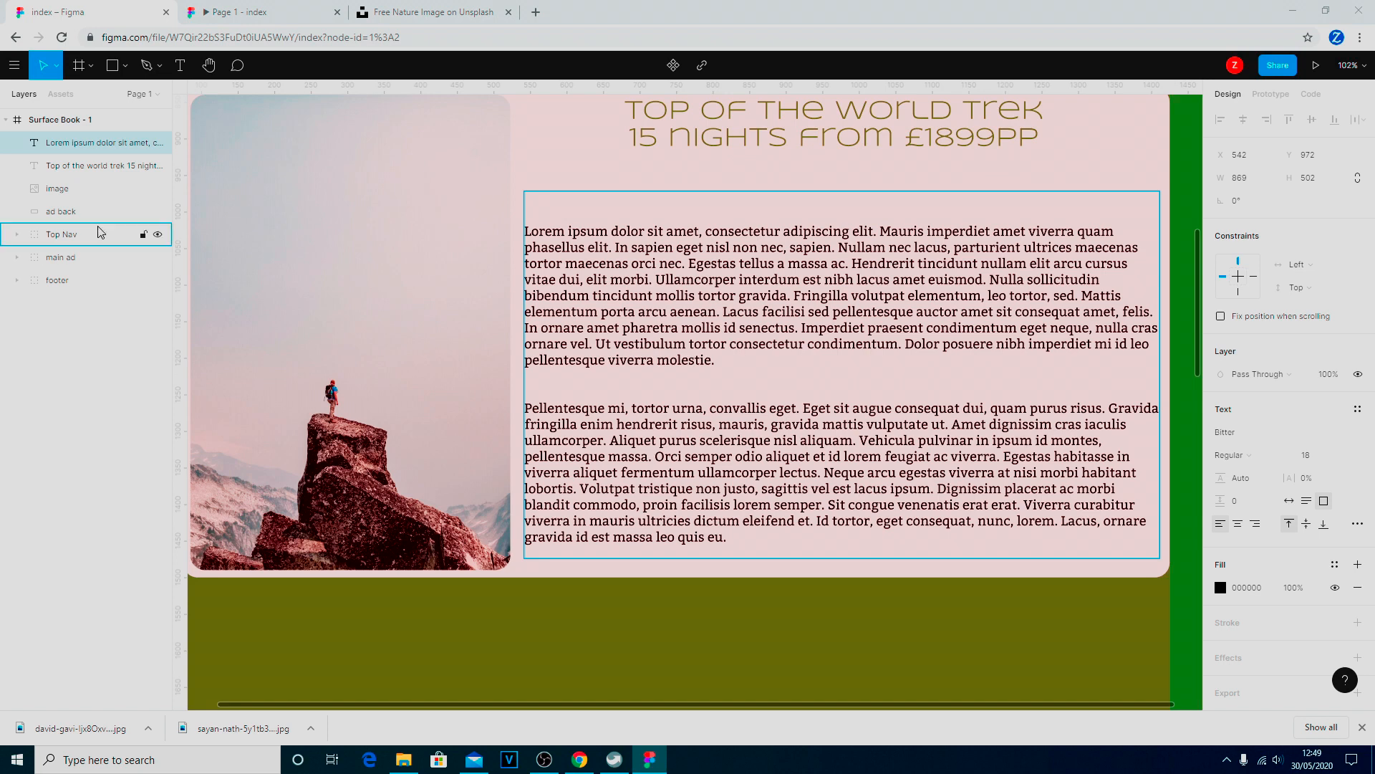
{"action": "left_click", "coordinate": [535, 203]}
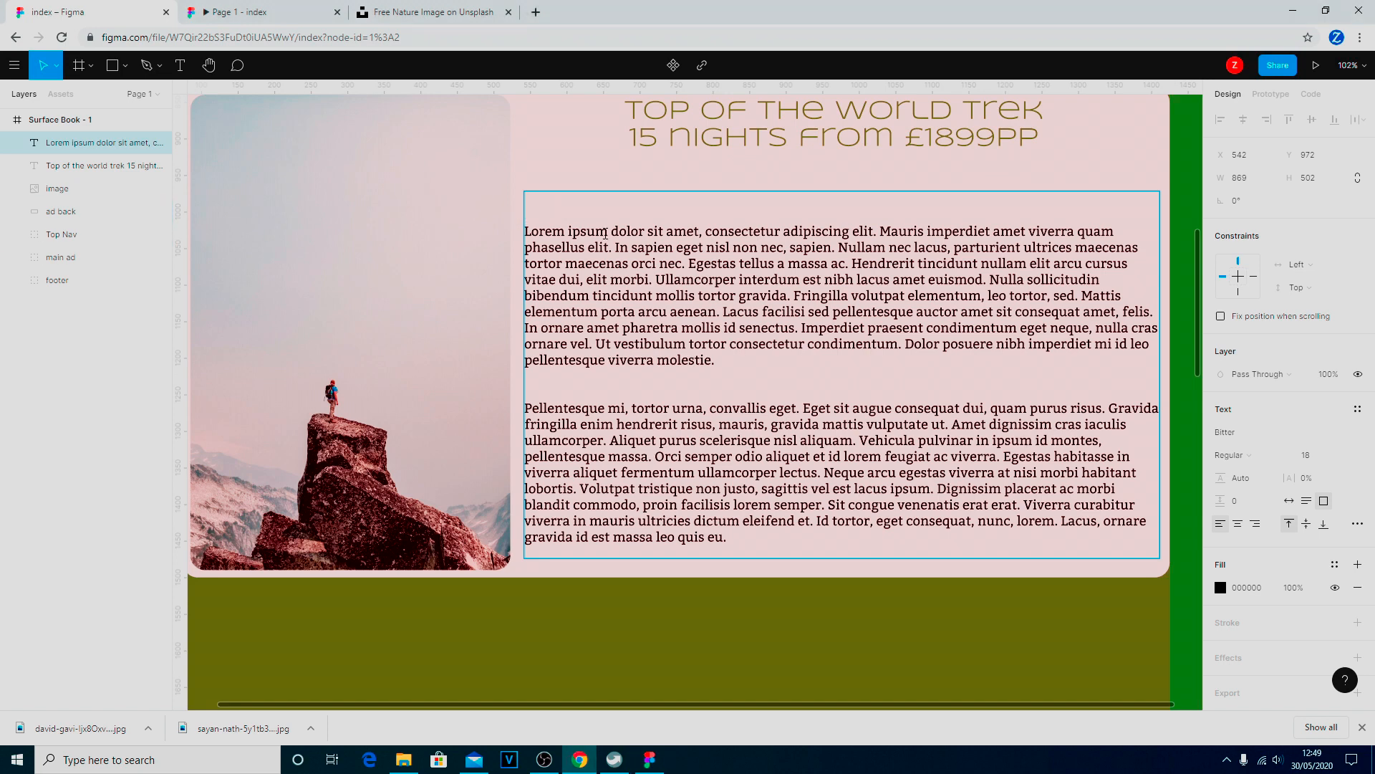
{"action": "type", "text": "No metaphors here, if you actually want to be on top of the world then this is the trip for you!!  16 days and 15 nights out camping and climbing some of the highest mountains on our planet."}
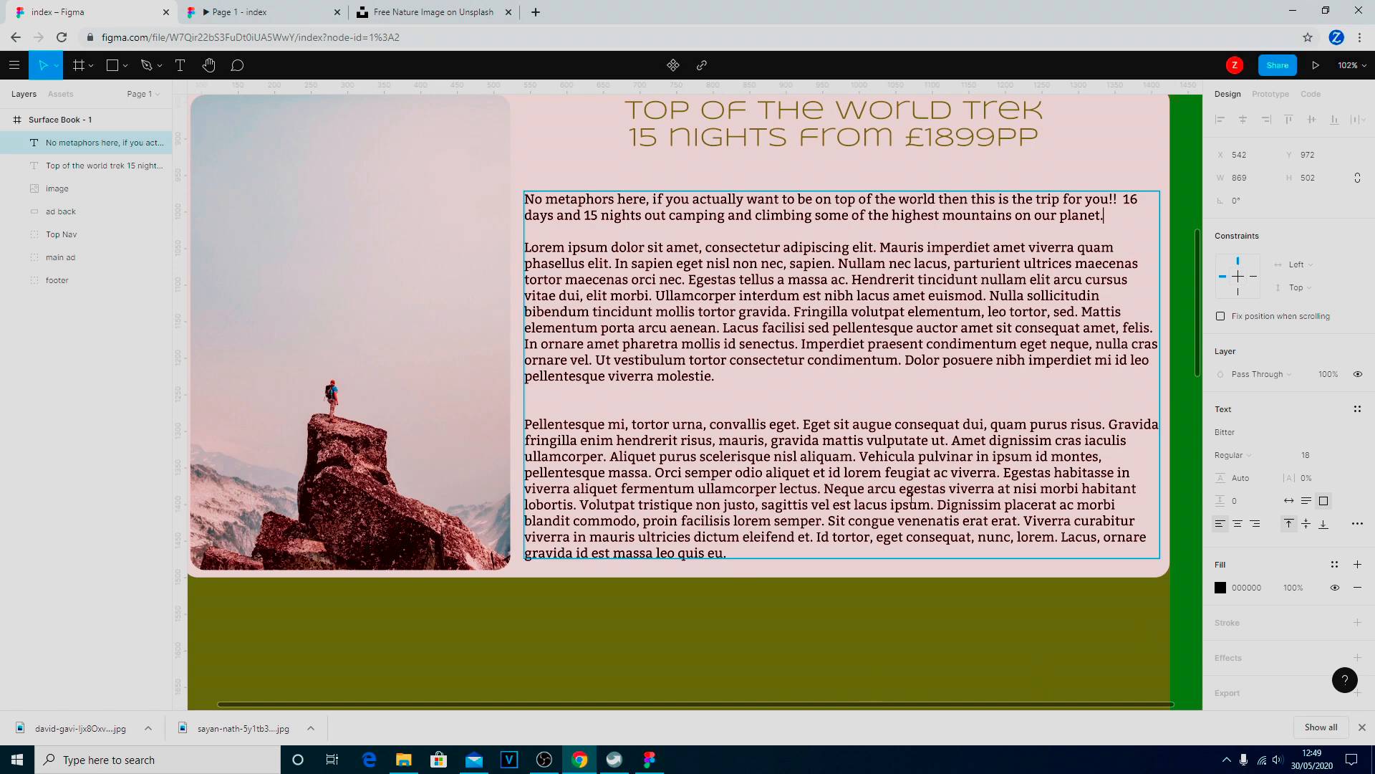
{"action": "left_click", "coordinate": [743, 381]}
{"action": "key", "text": "Delete"}
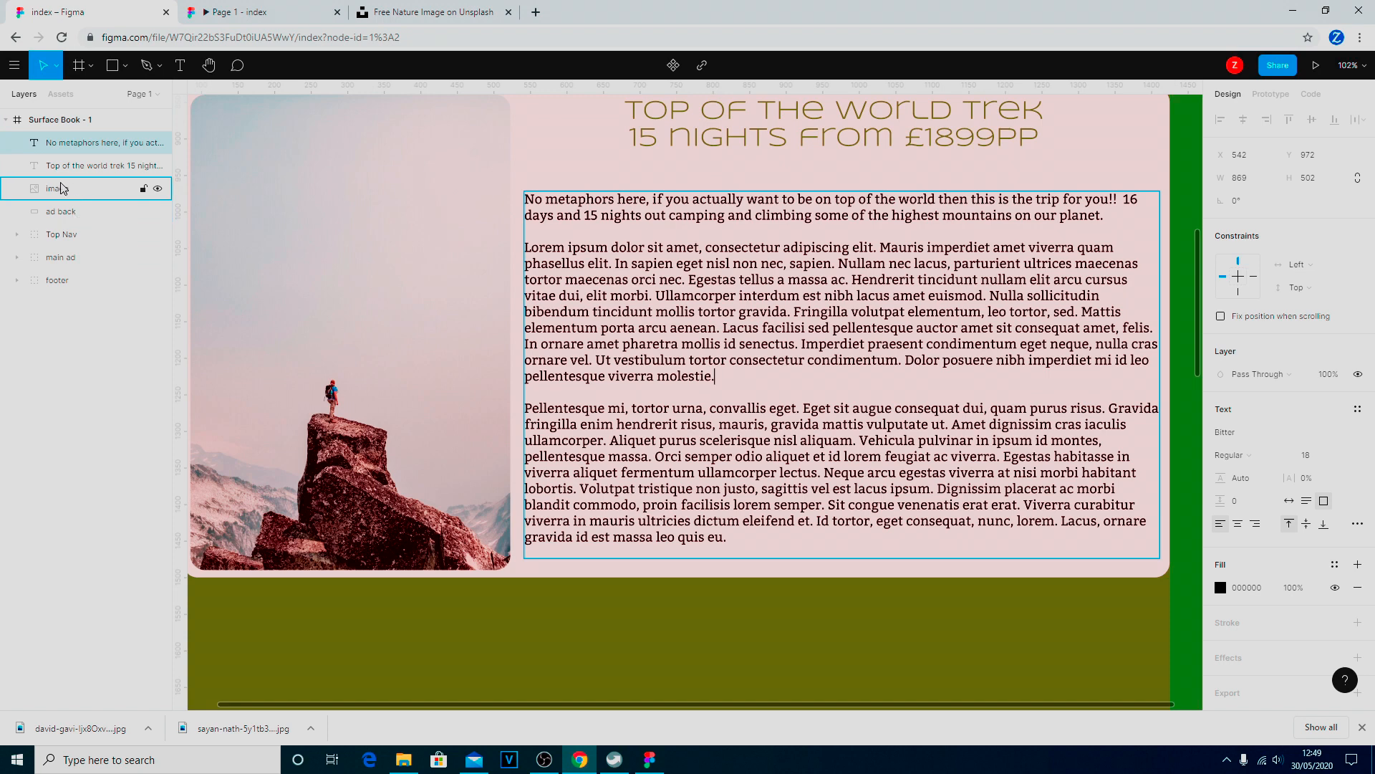
Group the description text, trek heading, image and ad back layers, and rename the group ad1.
{"action": "left_click", "coordinate": [87, 146]}
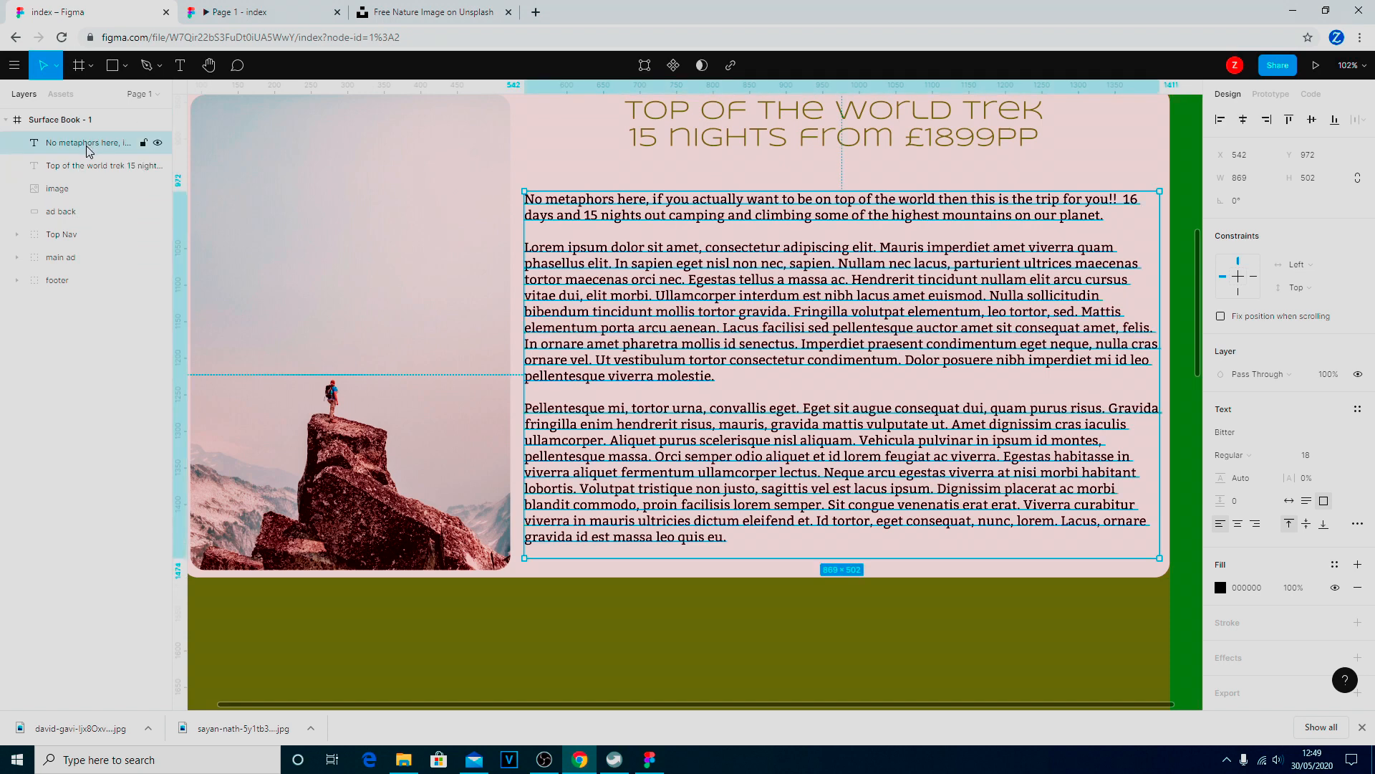
{"action": "left_click", "coordinate": [64, 212], "text": "shift"}
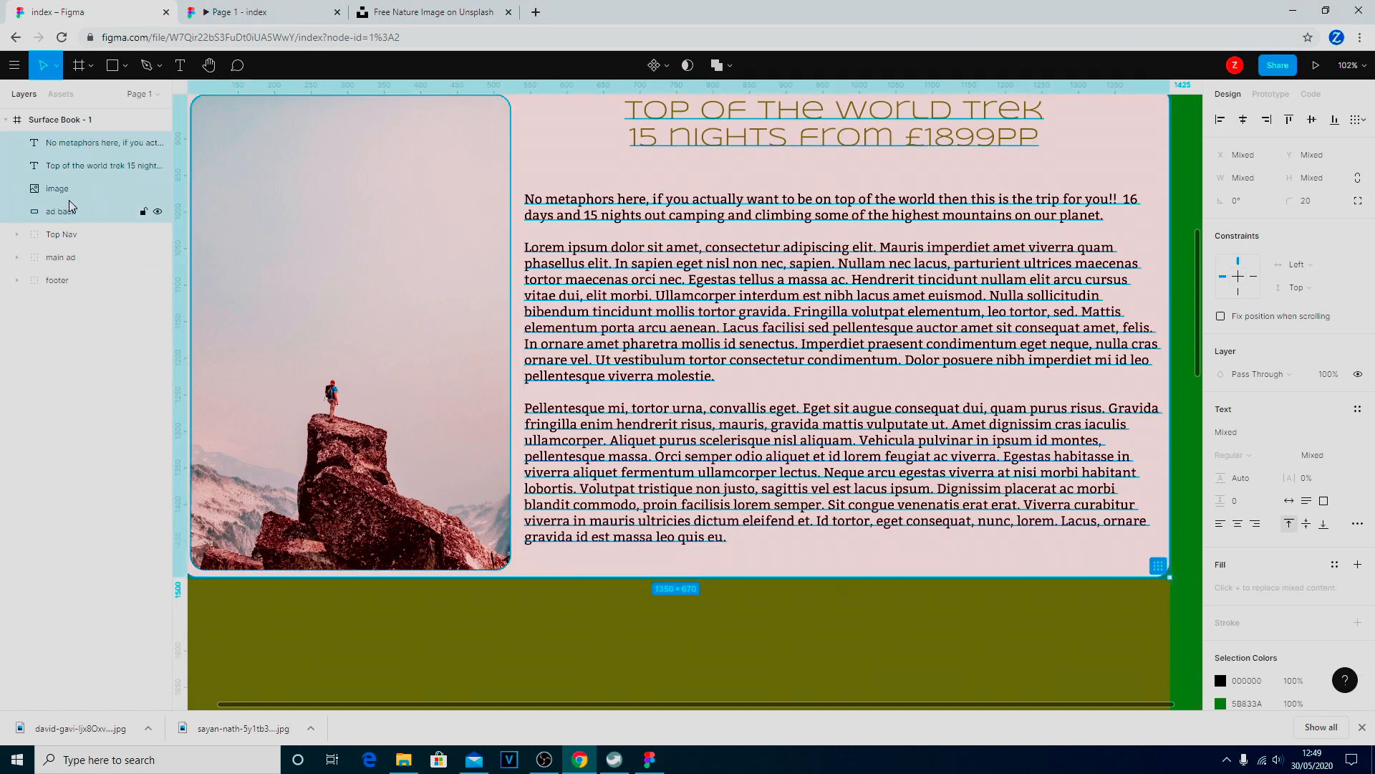
{"action": "right_click", "coordinate": [70, 204]}
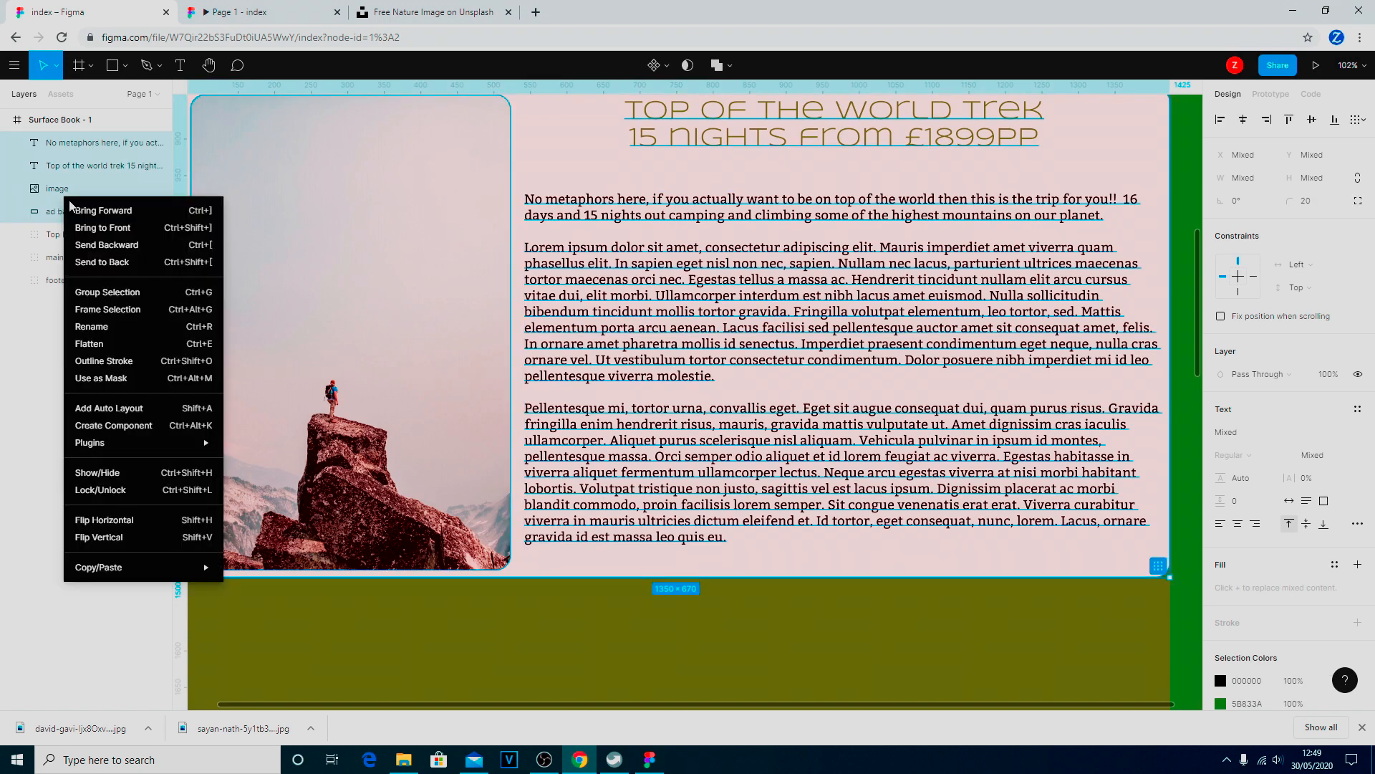
{"action": "left_click", "coordinate": [125, 294]}
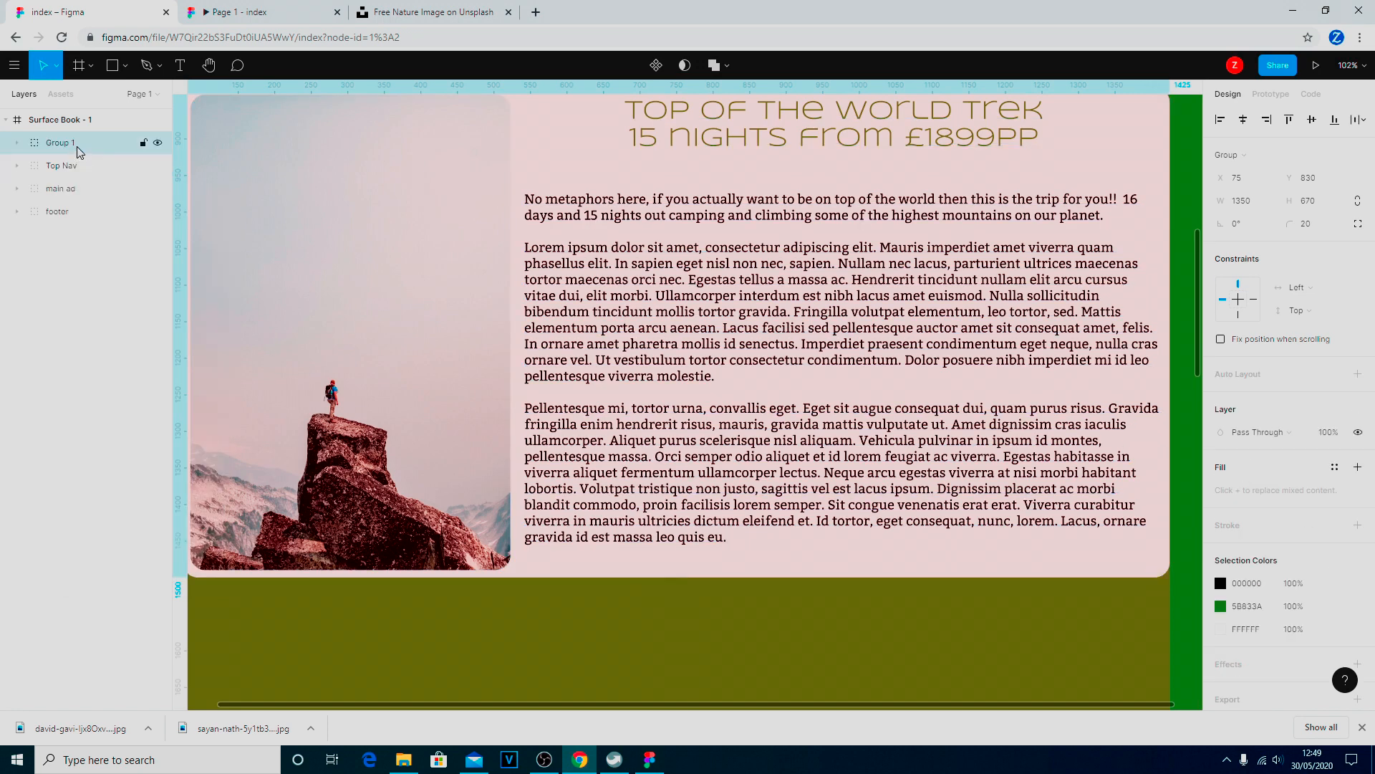
{"action": "right_click", "coordinate": [78, 149]}
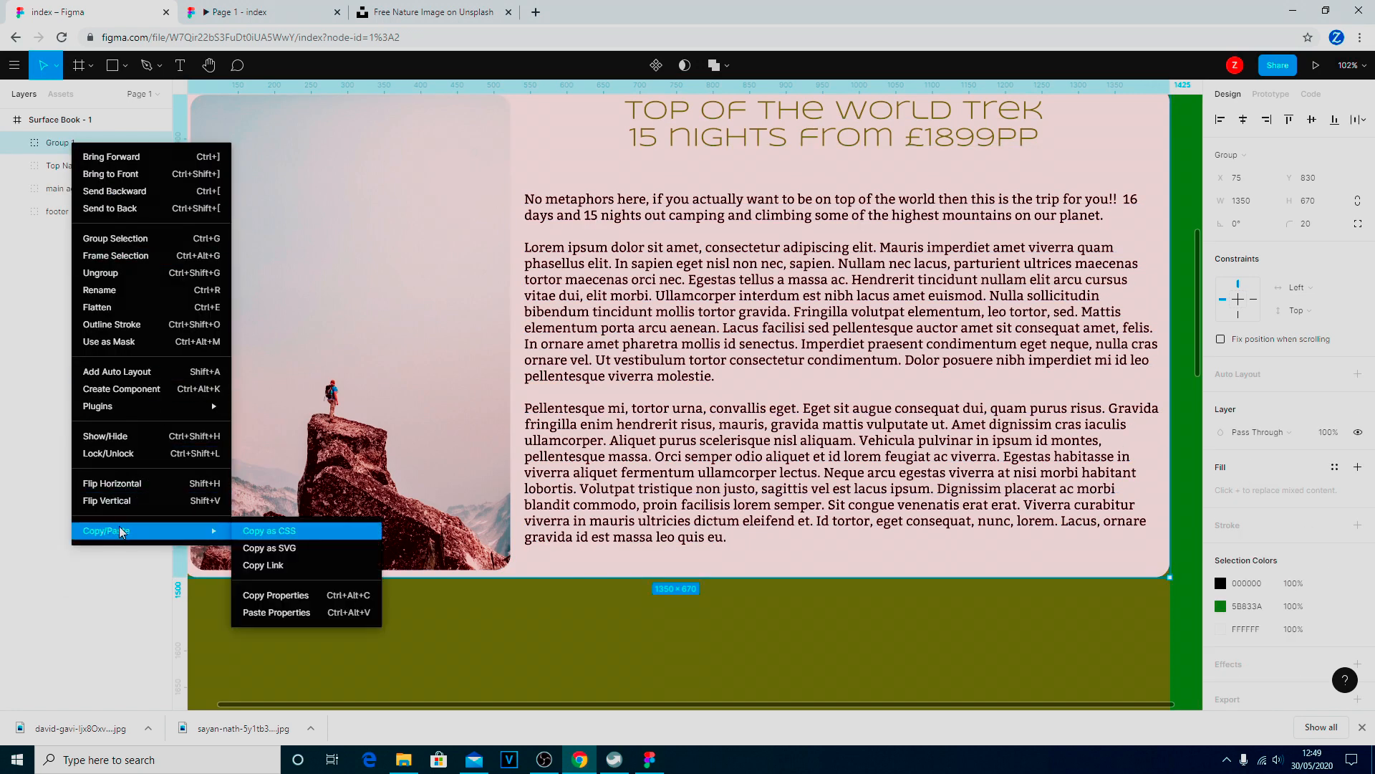
{"action": "left_click", "coordinate": [136, 291]}
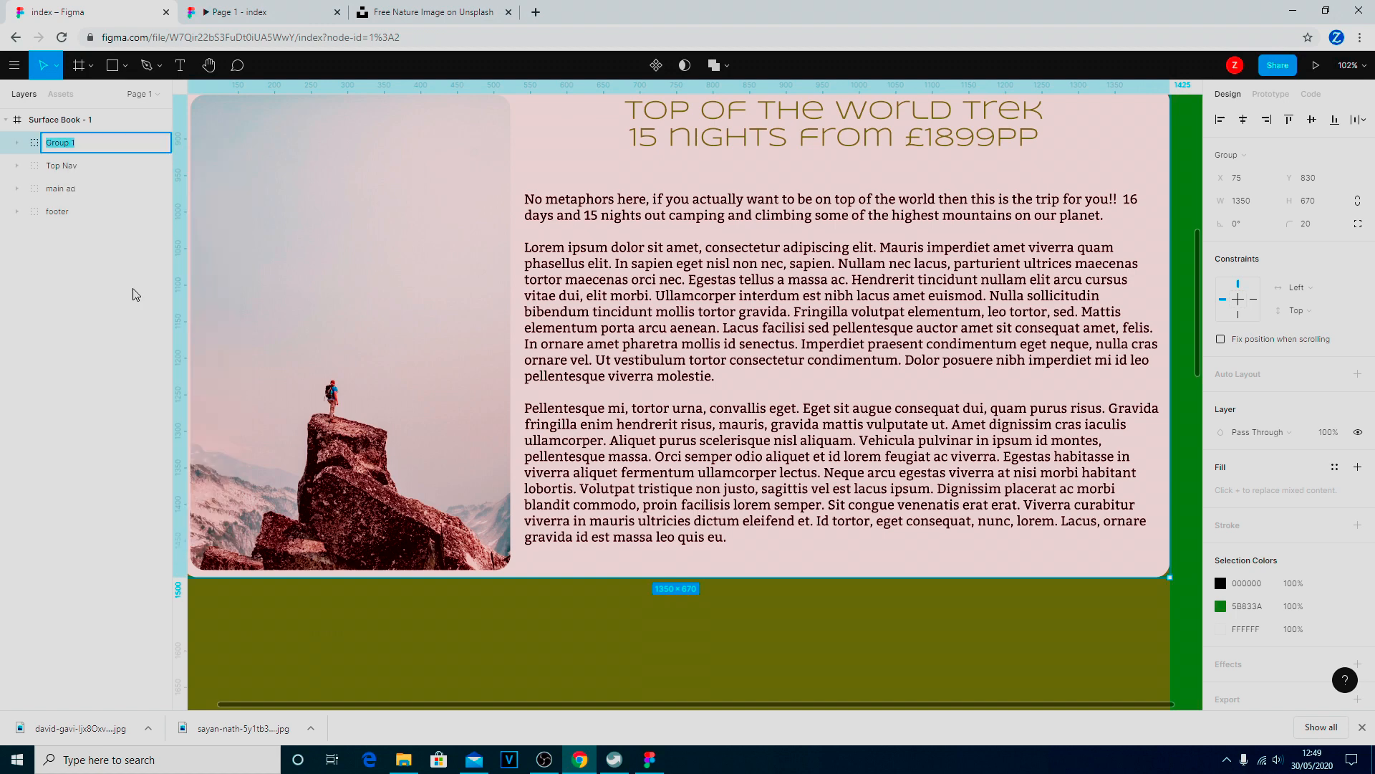
{"action": "type", "text": "ad1"}
{"action": "key", "text": "Return"}
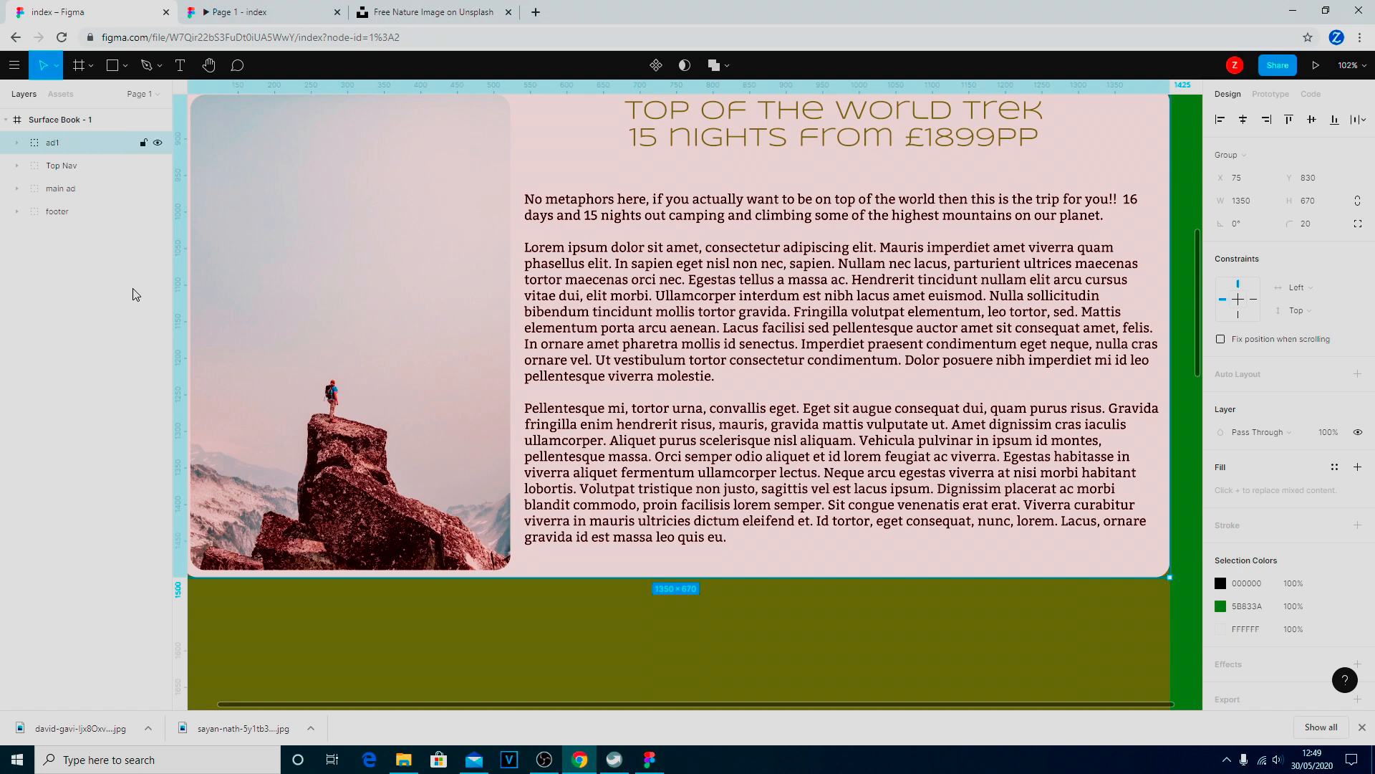
Duplicate the ad1 group and rename the lower of the two identical groups ad2.
{"action": "right_click", "coordinate": [57, 146]}
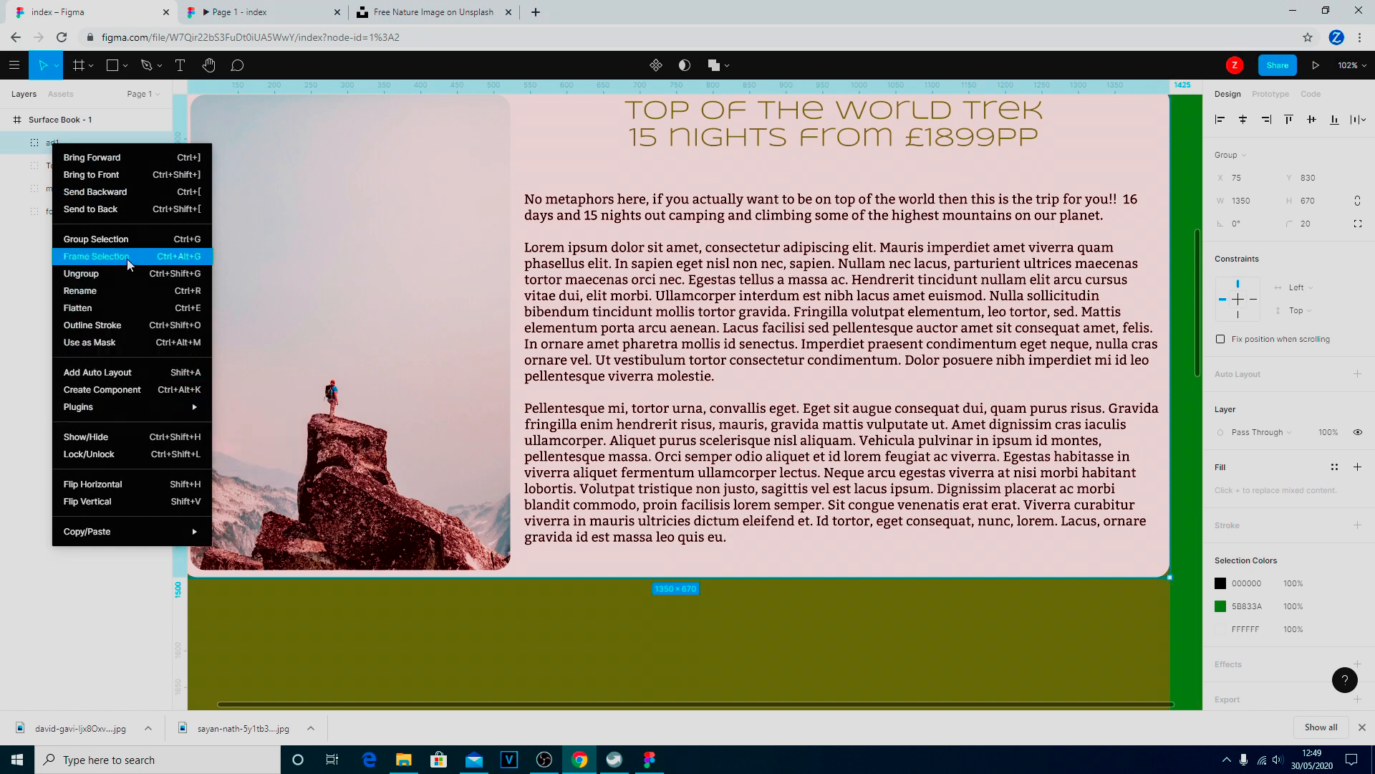
{"action": "left_click", "coordinate": [28, 266]}
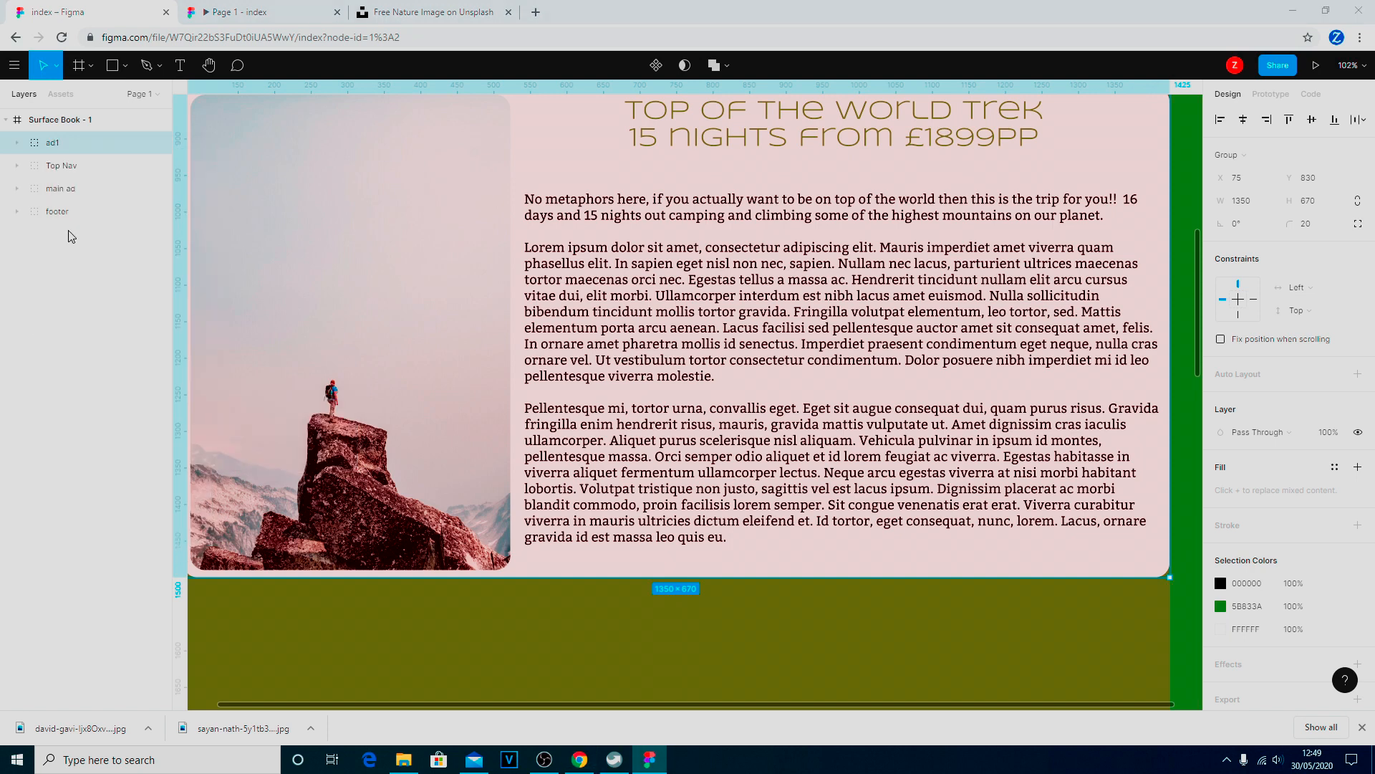
{"action": "left_click", "coordinate": [74, 144]}
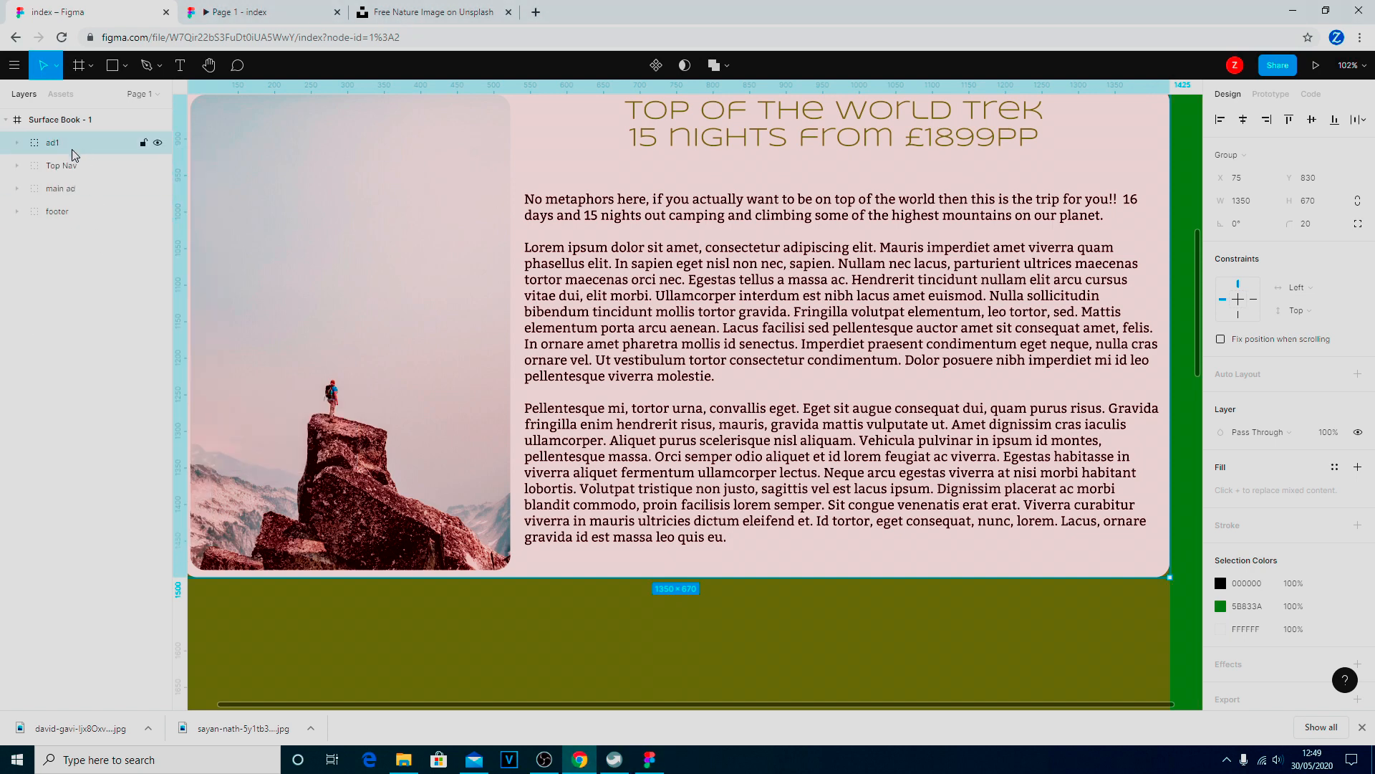
{"action": "key", "text": "ctrl+v"}
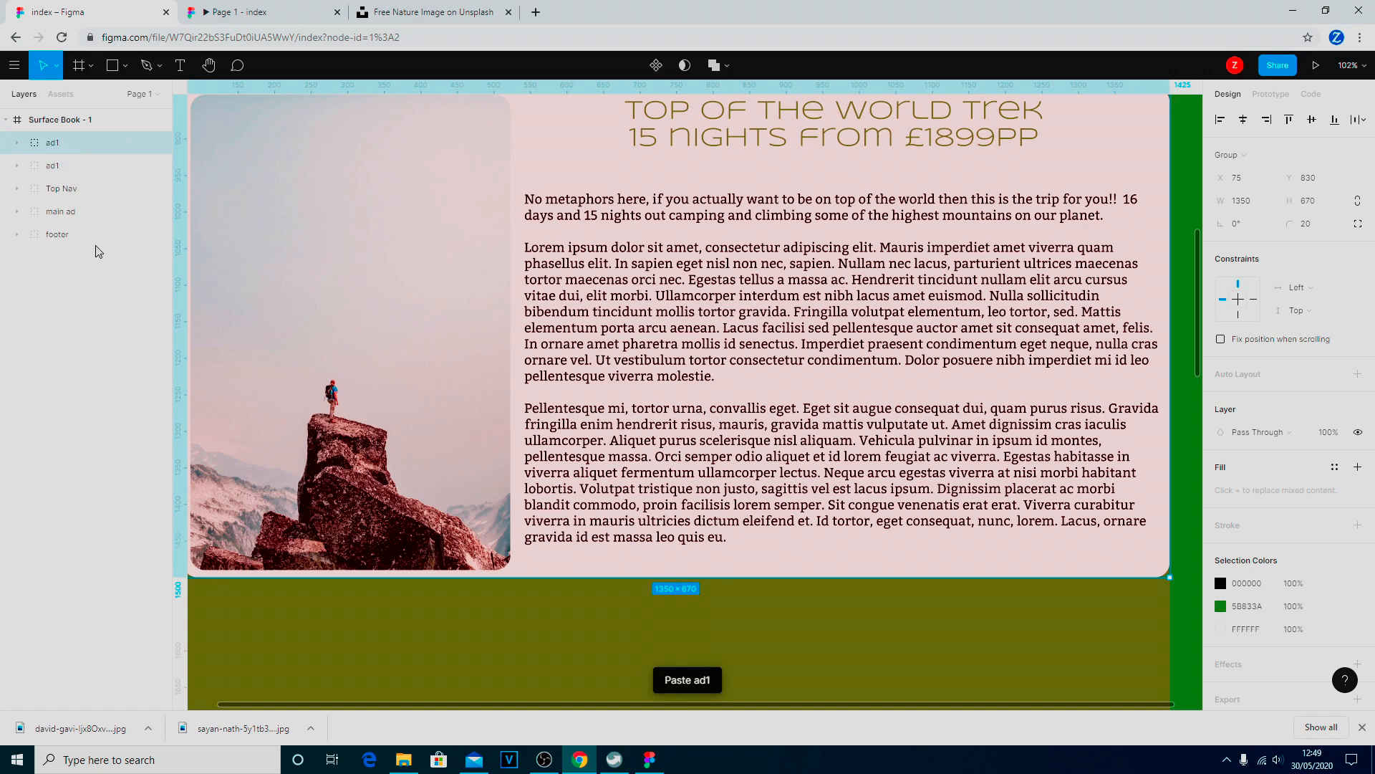
{"action": "right_click", "coordinate": [64, 167]}
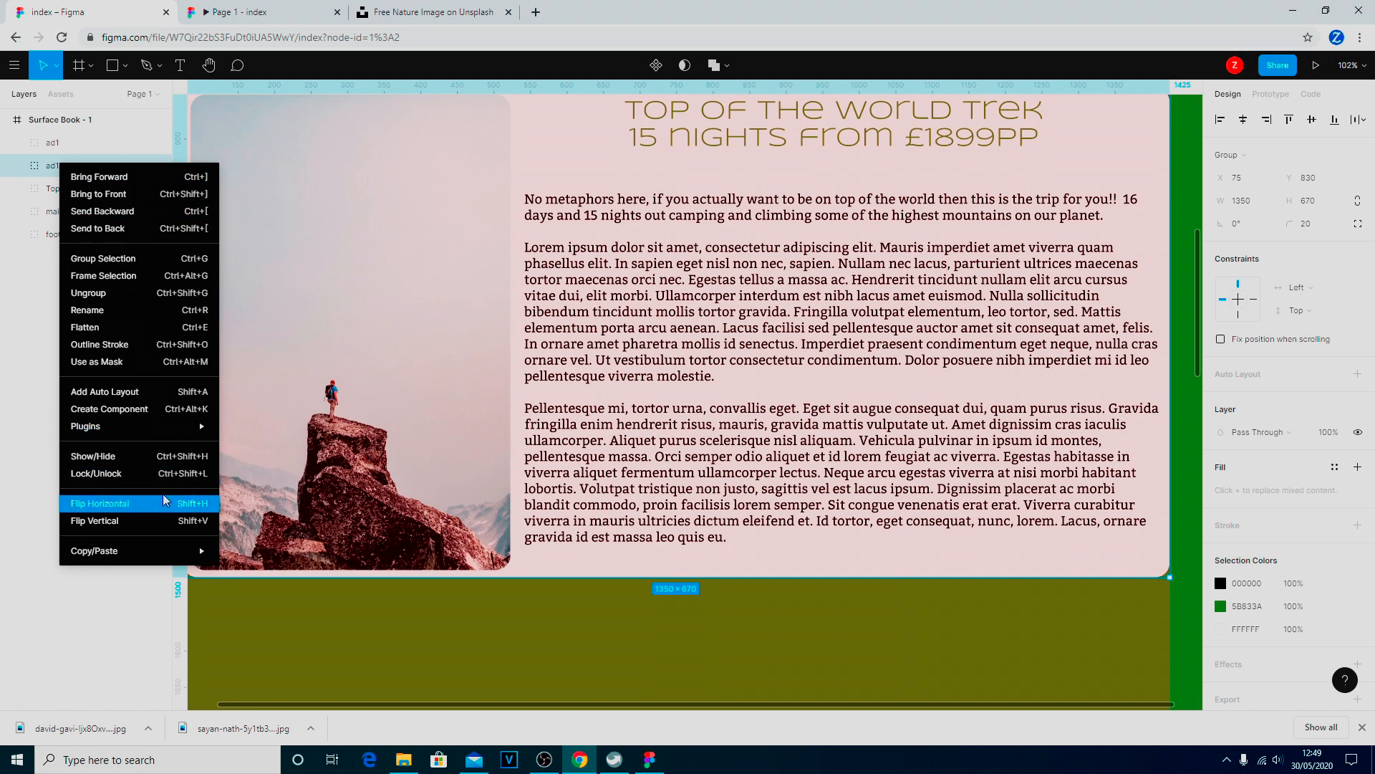
{"action": "left_click", "coordinate": [118, 310]}
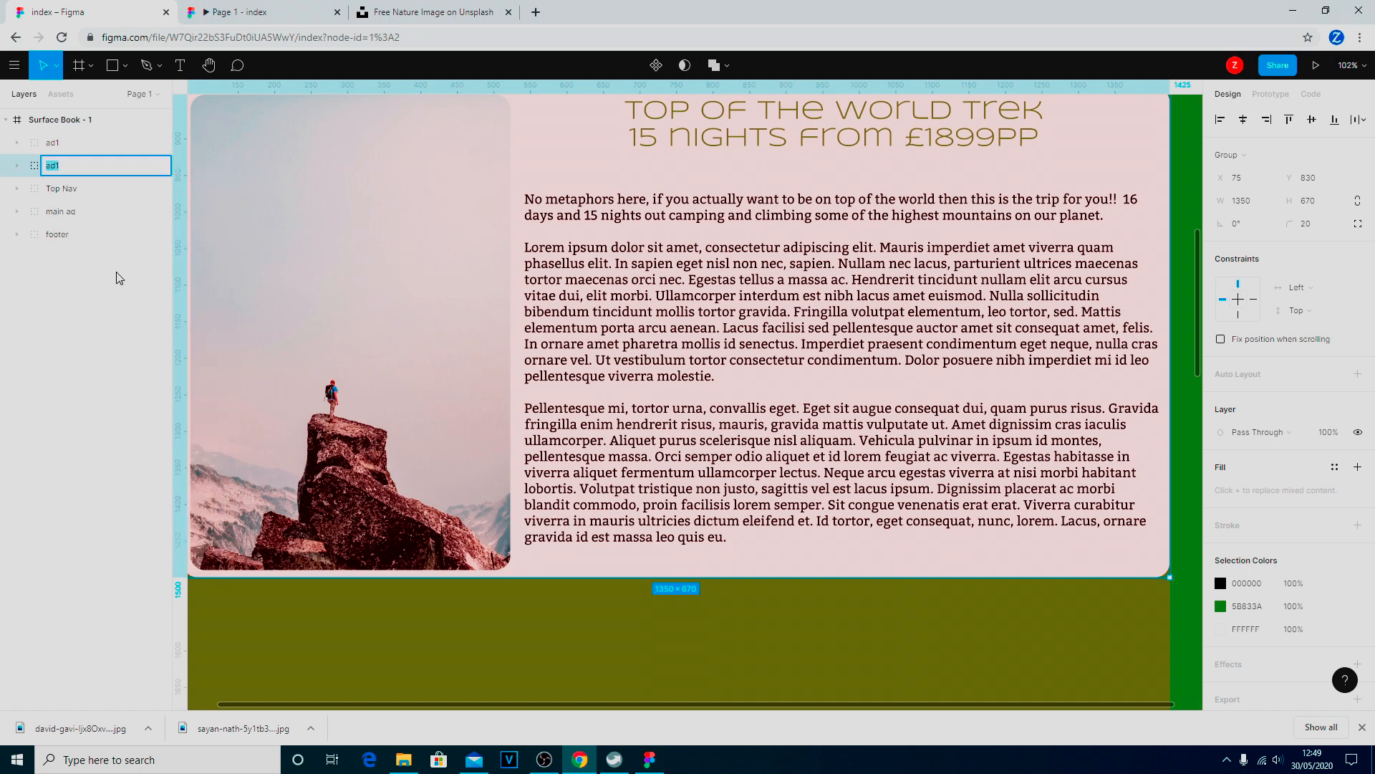
{"action": "key", "text": "Right"}
{"action": "key", "text": "Return"}
{"action": "left_click", "coordinate": [118, 277]}
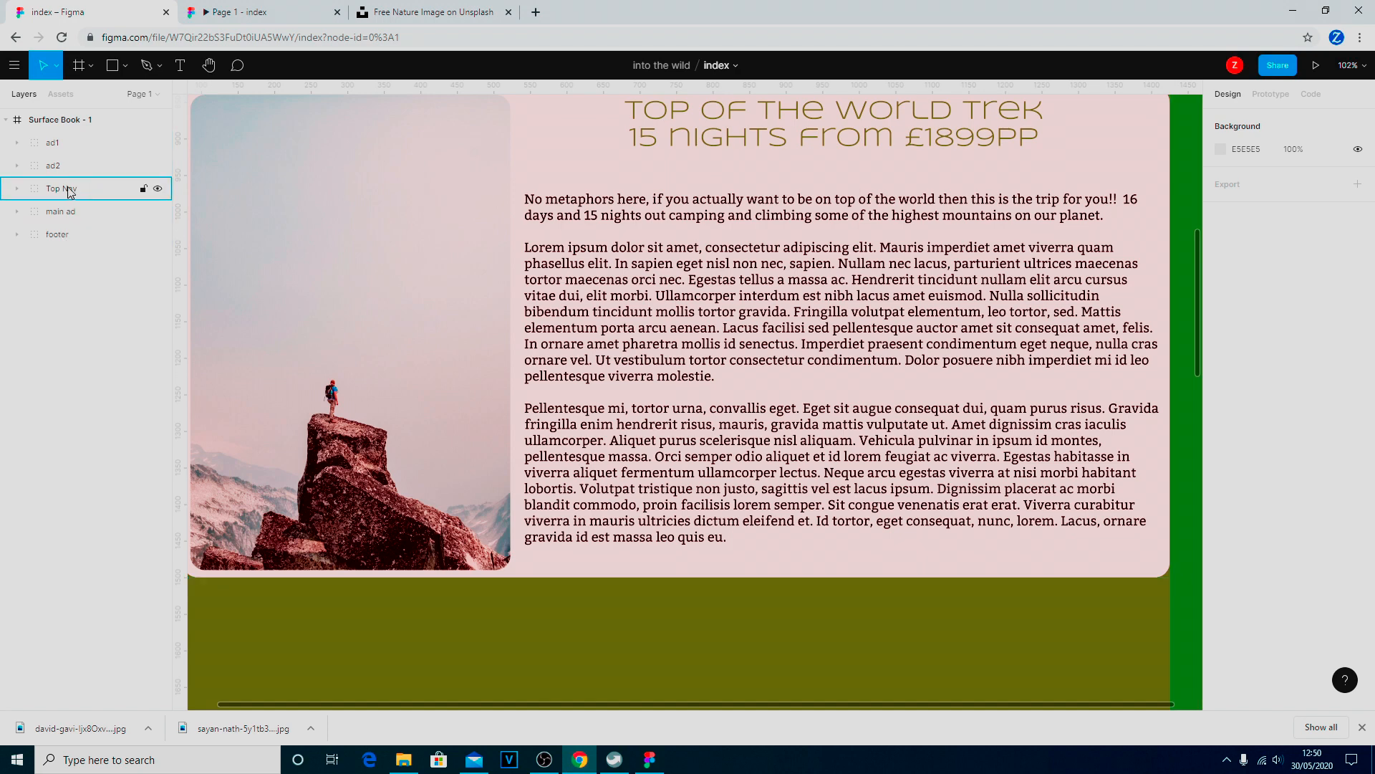
Reorder the layers so that ad1 and ad2, in that order, sit between main ad and footer.
{"action": "left_click", "coordinate": [15, 166]}
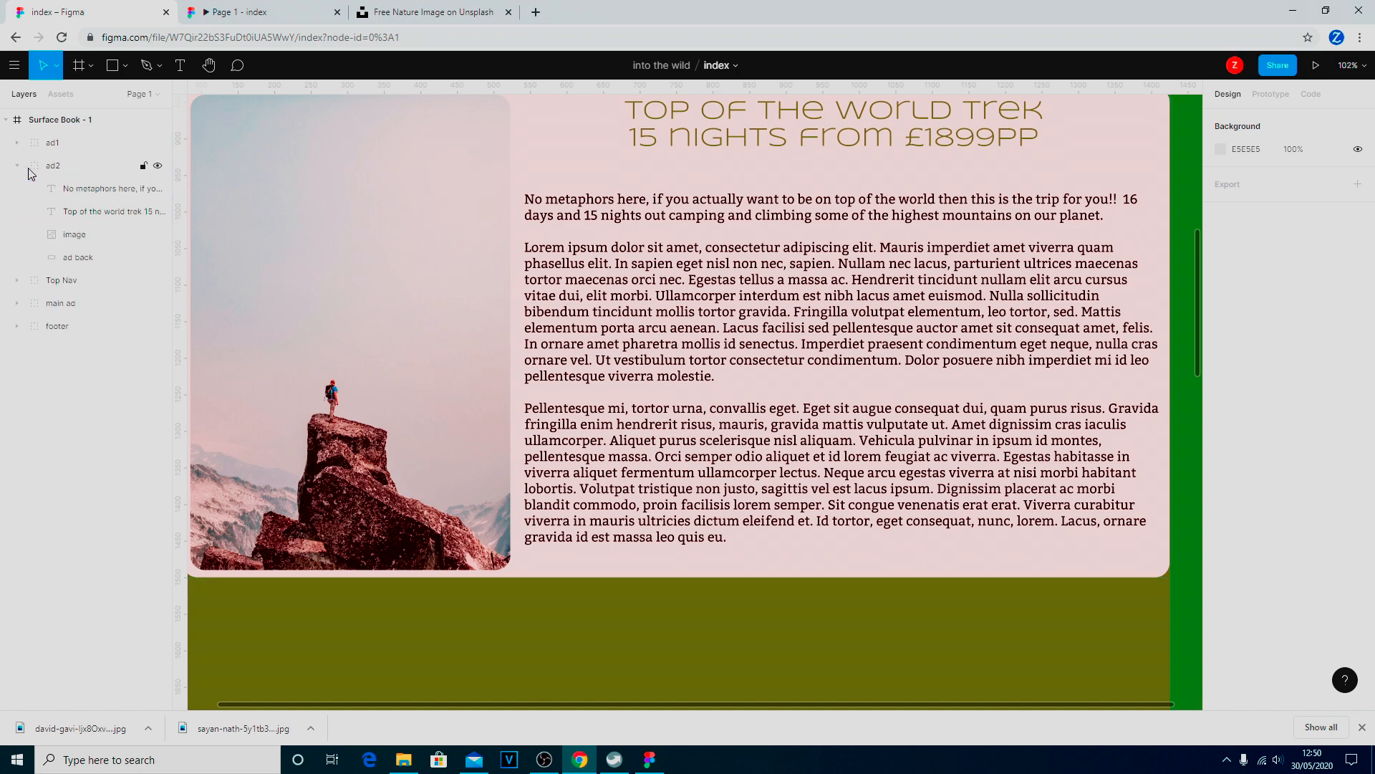
{"action": "left_click", "coordinate": [18, 167]}
{"action": "left_click", "coordinate": [41, 170]}
{"action": "left_click_drag", "start_coordinate": [41, 170], "coordinate": [44, 222]}
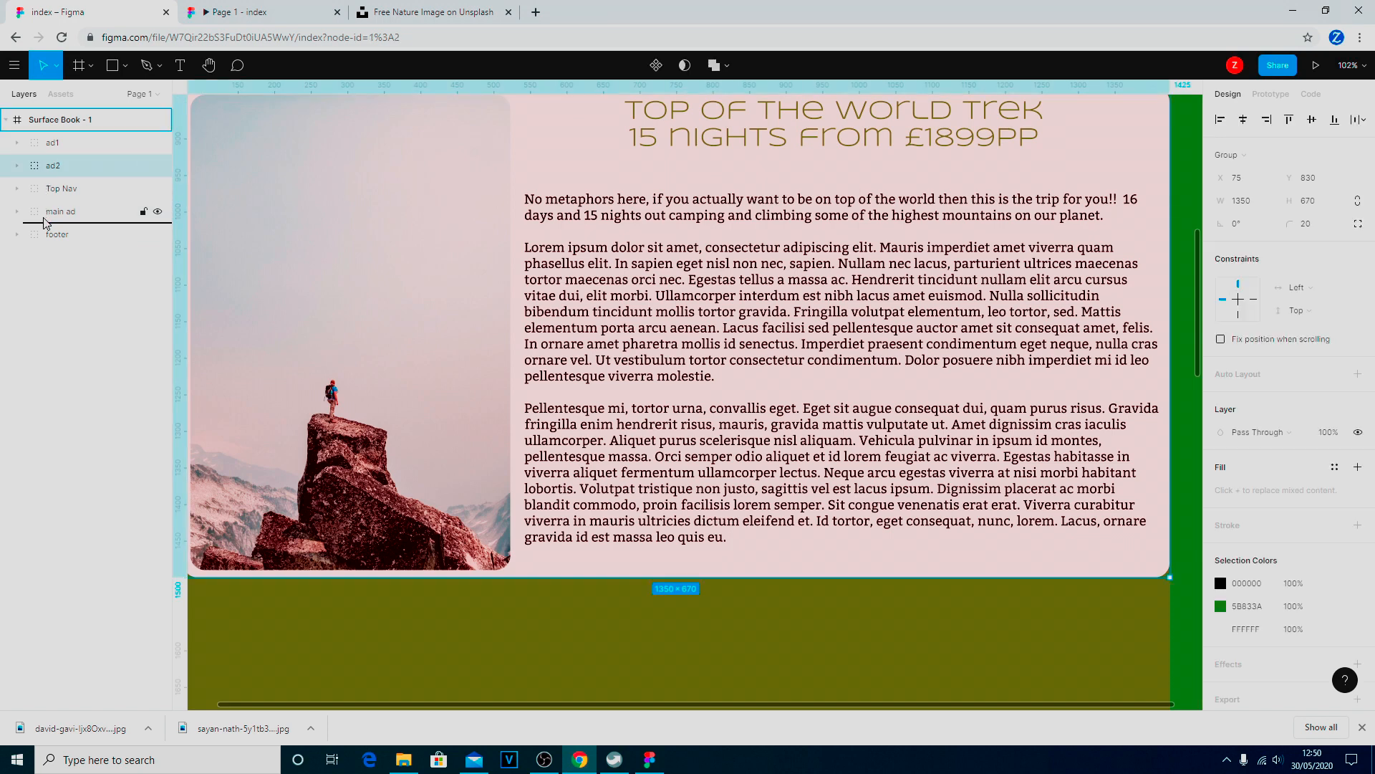
{"action": "left_click_drag", "start_coordinate": [44, 223], "coordinate": [44, 223]}
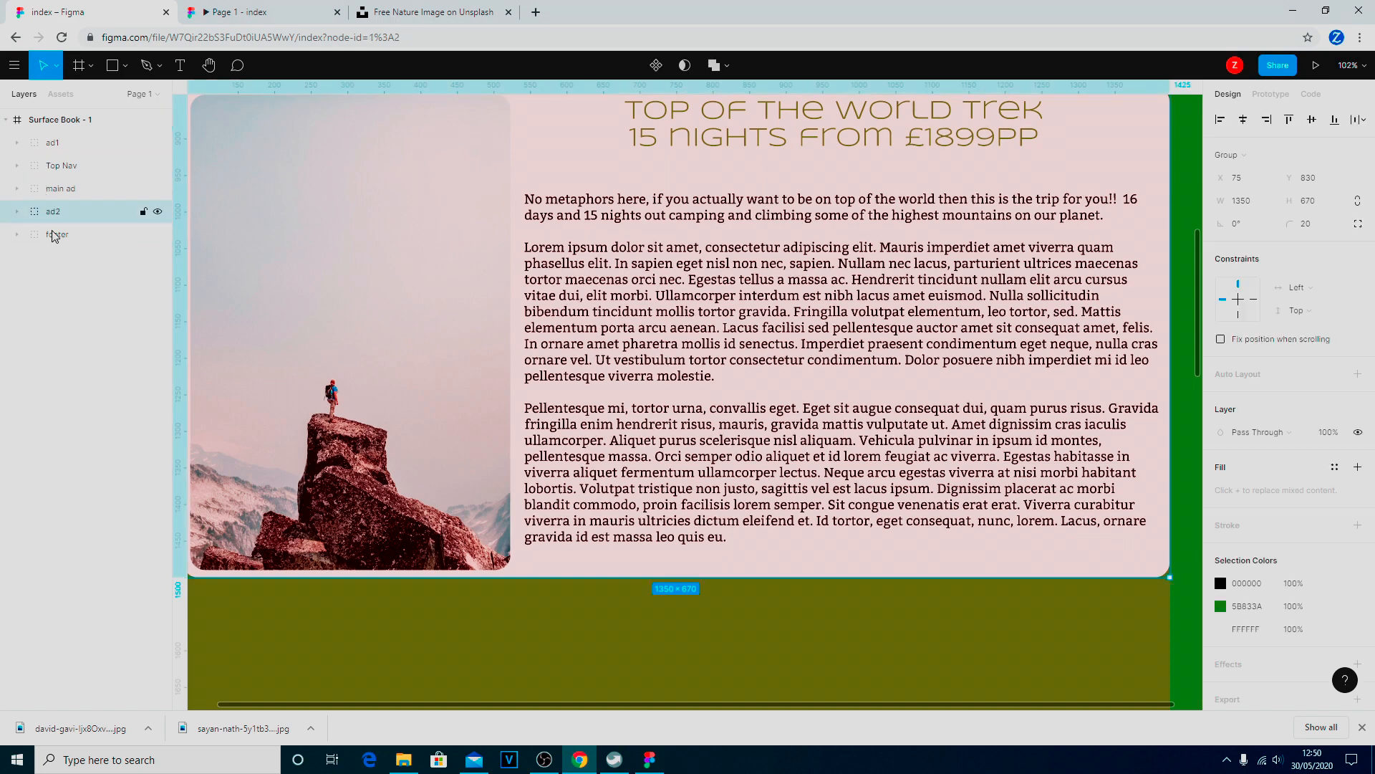
{"action": "left_click", "coordinate": [59, 145]}
{"action": "left_click_drag", "start_coordinate": [59, 145], "coordinate": [59, 206]}
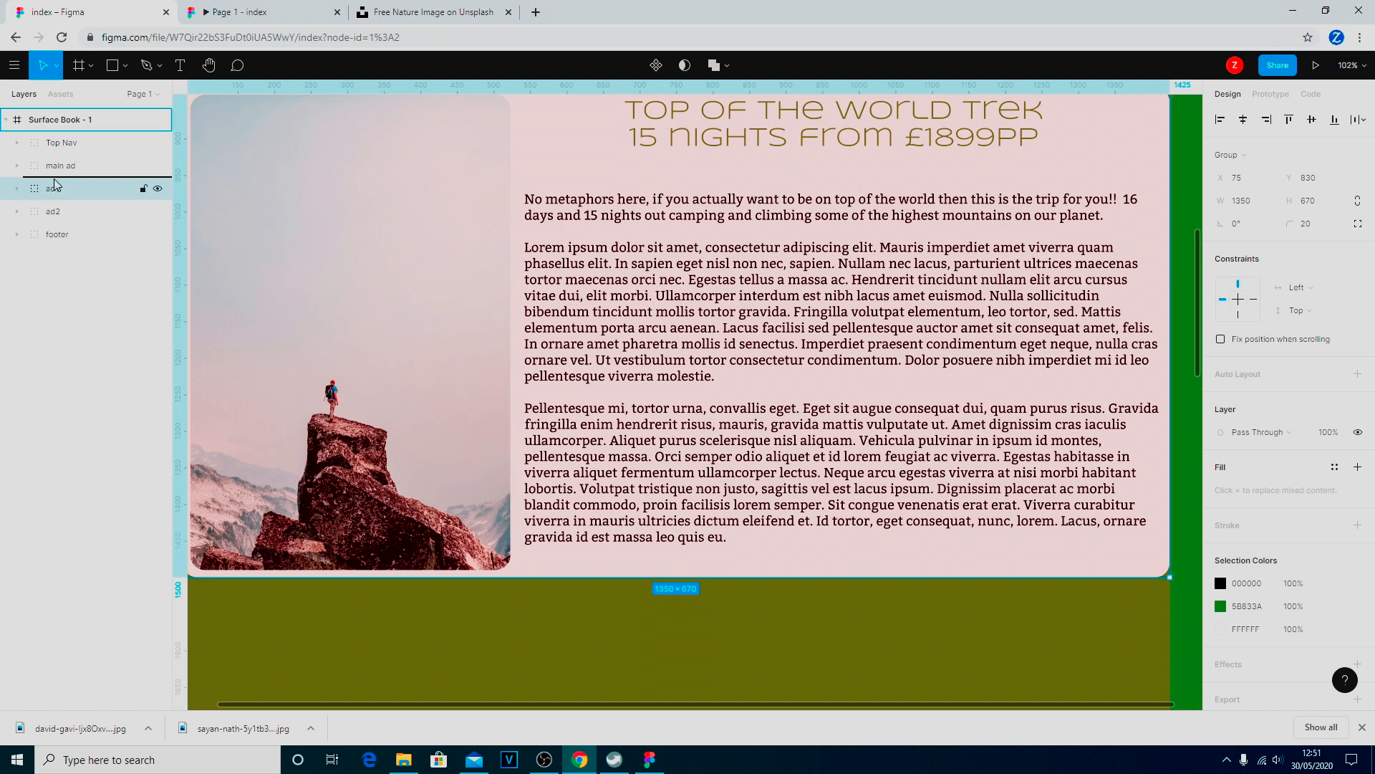
{"action": "left_click_drag", "start_coordinate": [55, 169], "coordinate": [45, 272]}
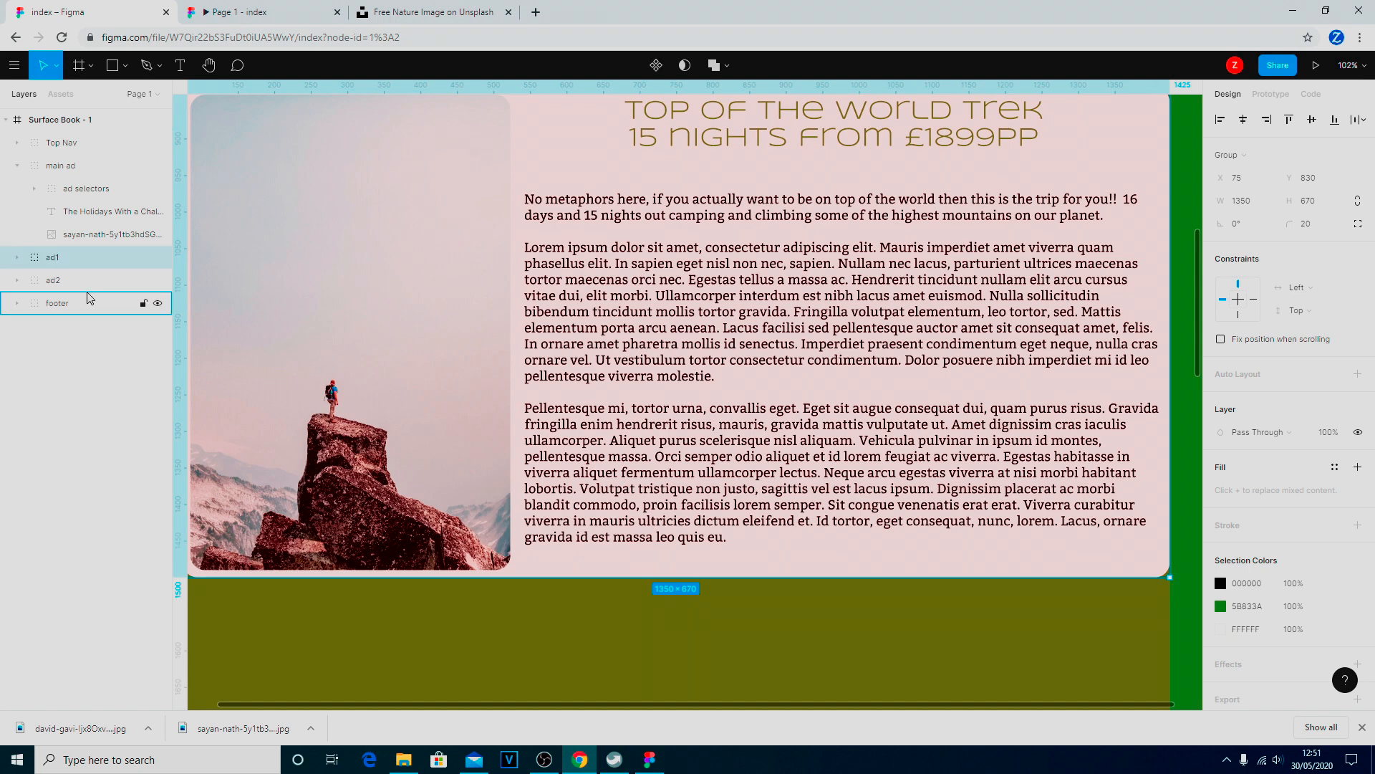
{"action": "left_click", "coordinate": [19, 166]}
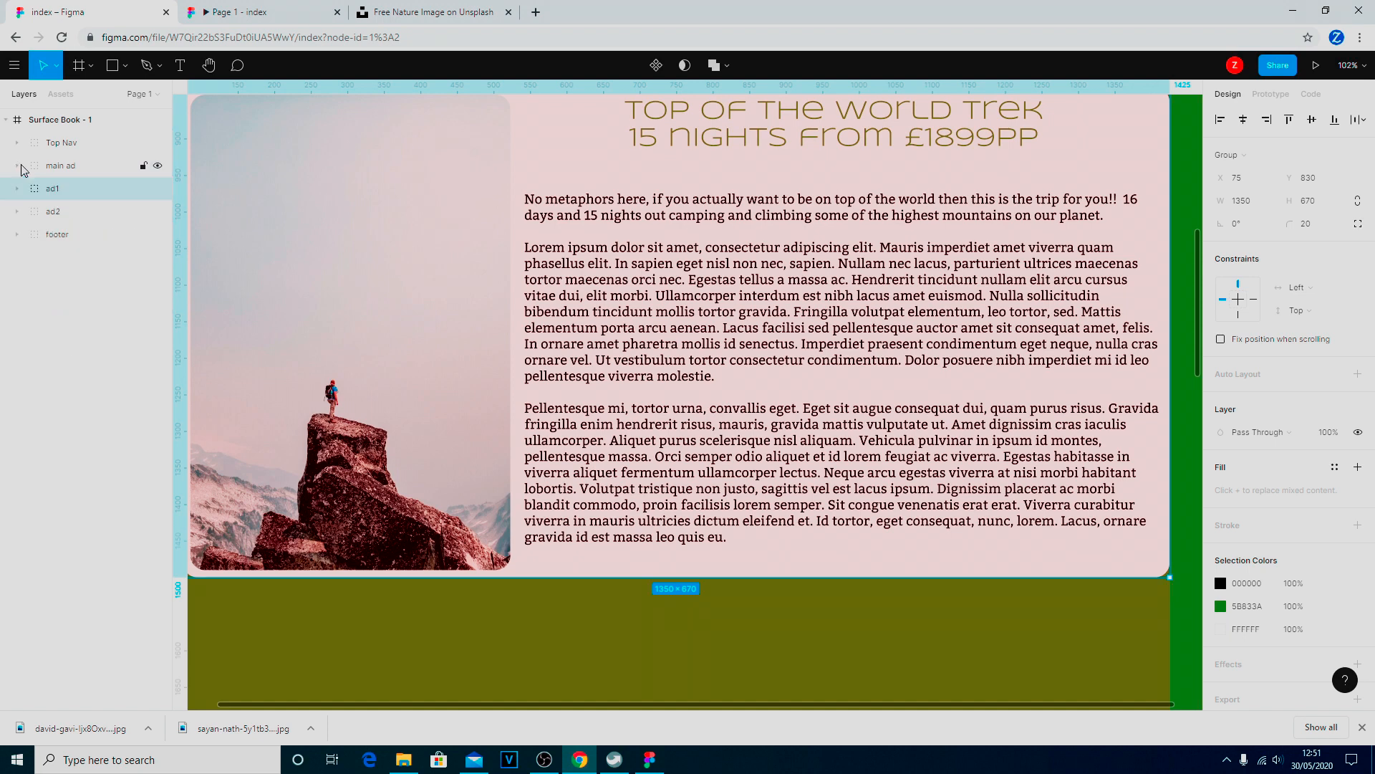
Move the ad2 card straight down to Y 1530, leaving a small gap beneath the ad1 card.
{"action": "left_click", "coordinate": [55, 213]}
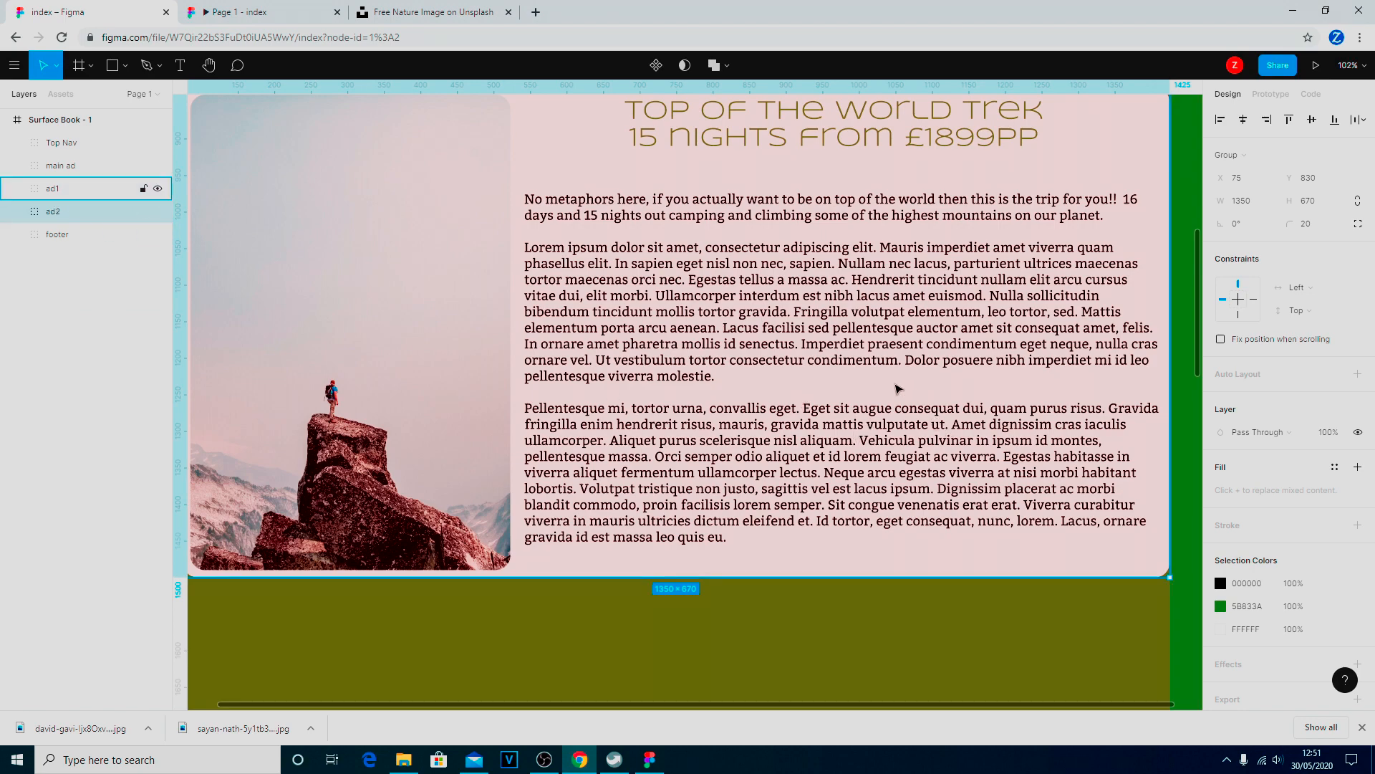
{"action": "scroll", "coordinate": [895, 387], "scroll_direction": "down", "scroll_amount": 3}
{"action": "left_click_drag", "start_coordinate": [722, 266], "coordinate": [721, 636]}
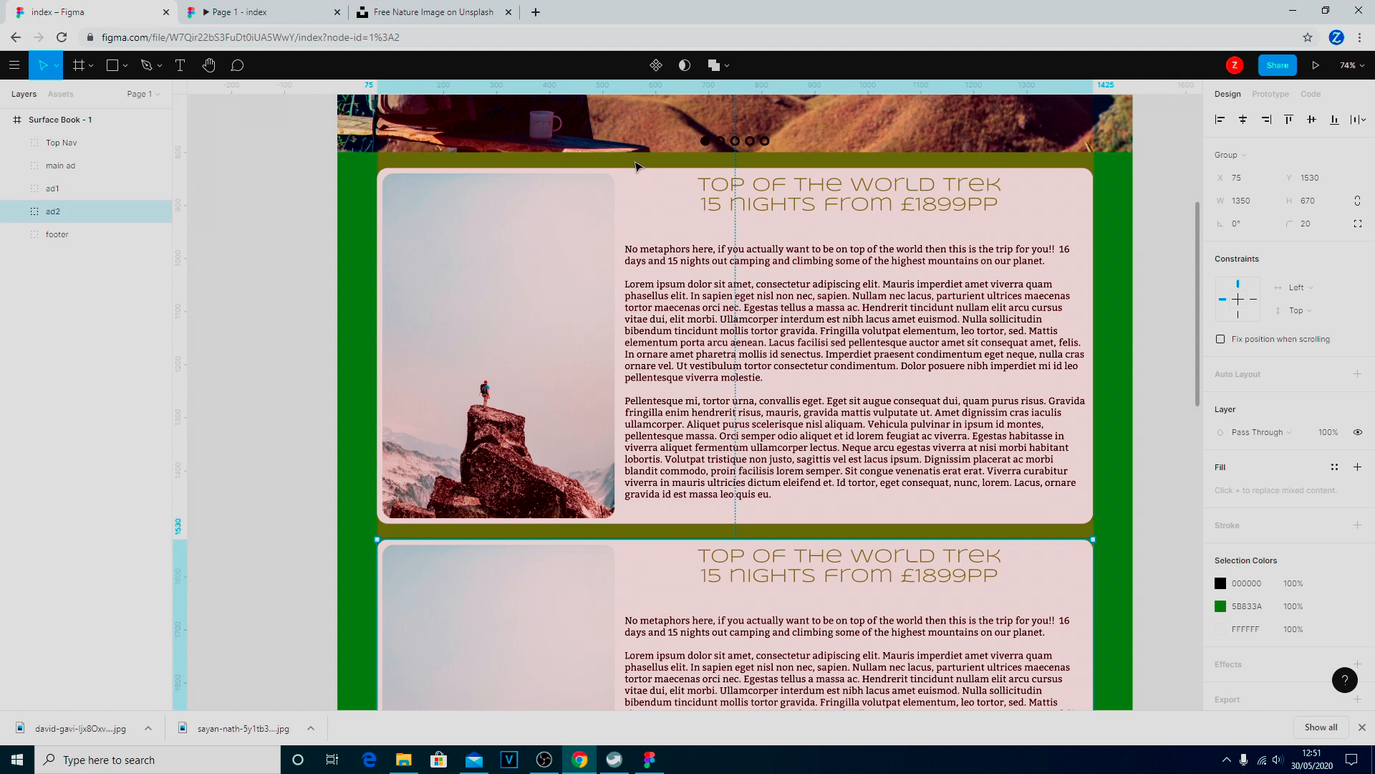
Review the page layout from the two stacked advert cards up through the main ad banner to the top navigation.
{"action": "left_click", "coordinate": [672, 516]}
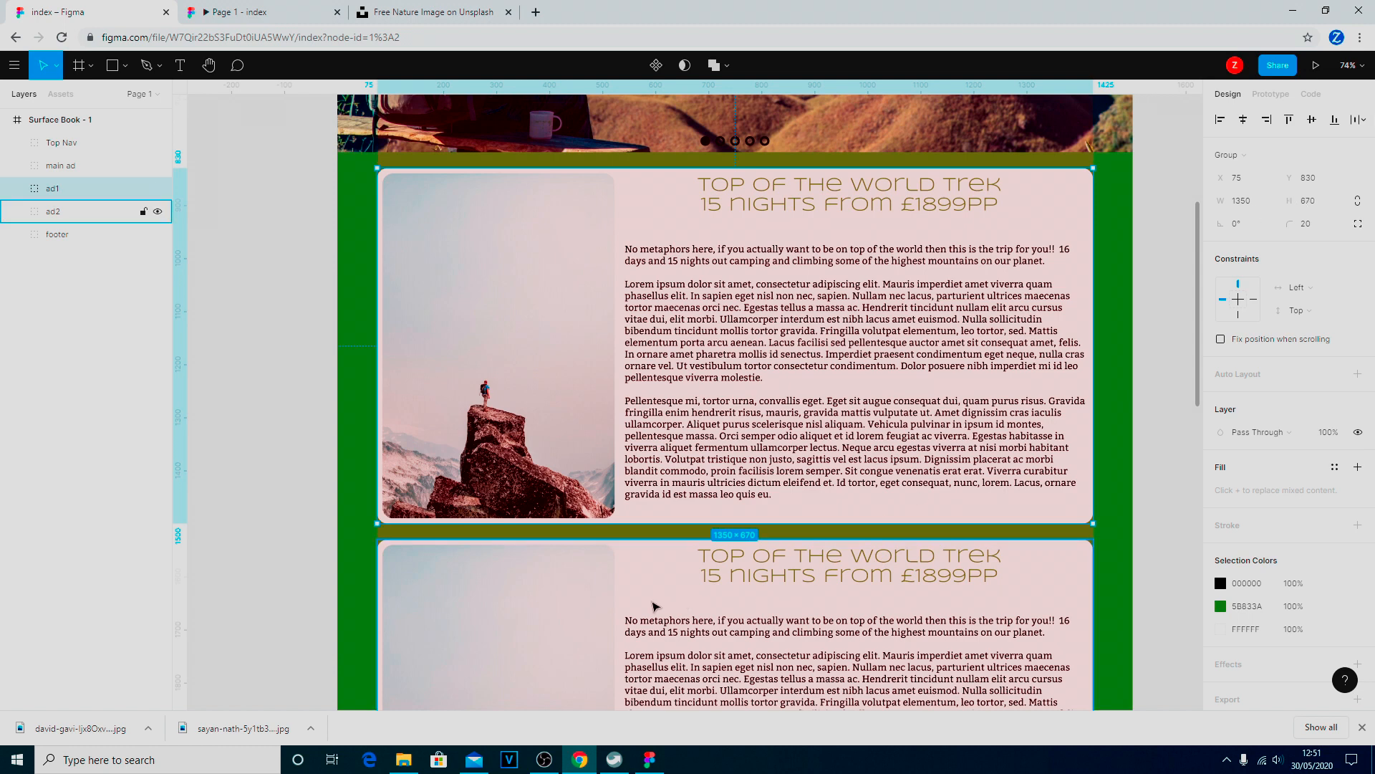
{"action": "left_click", "coordinate": [655, 607]}
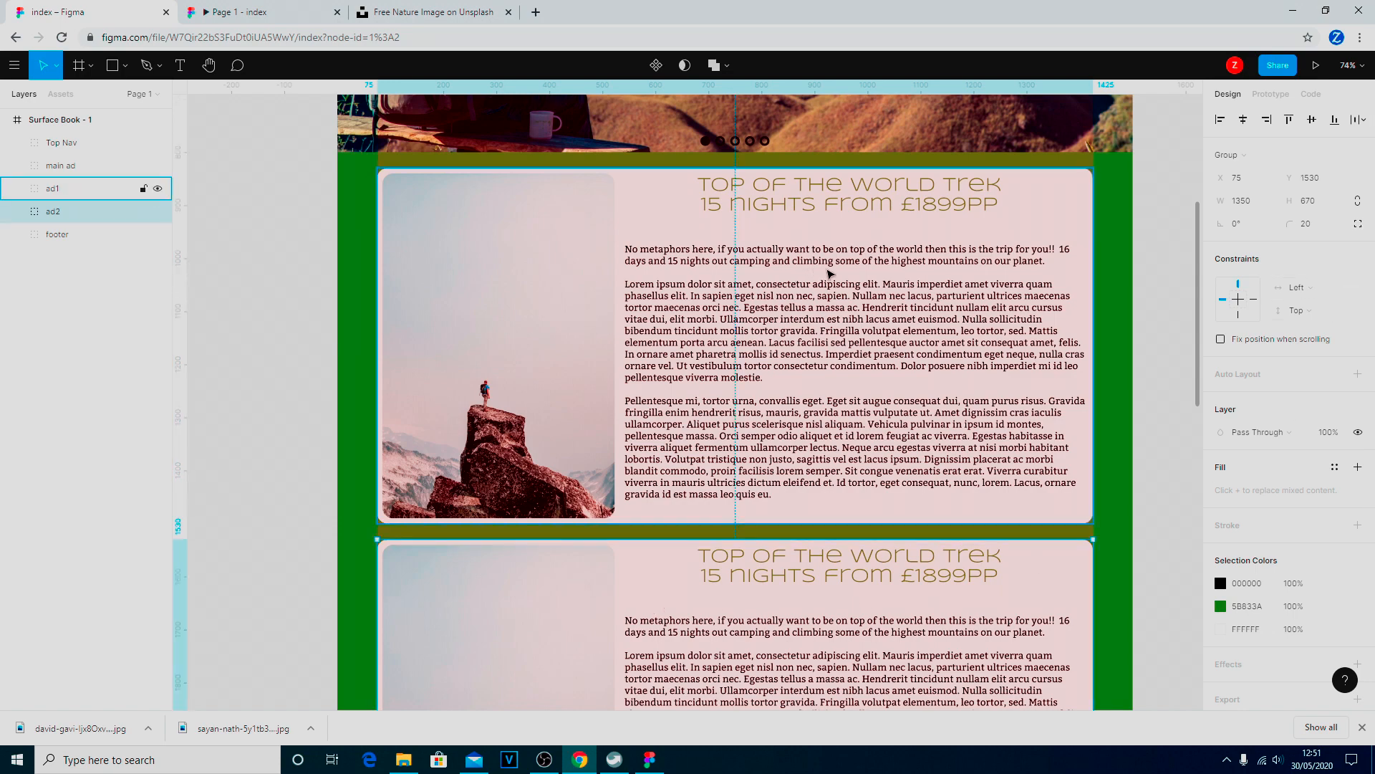
{"action": "scroll", "coordinate": [824, 272], "scroll_direction": "up", "scroll_amount": 4}
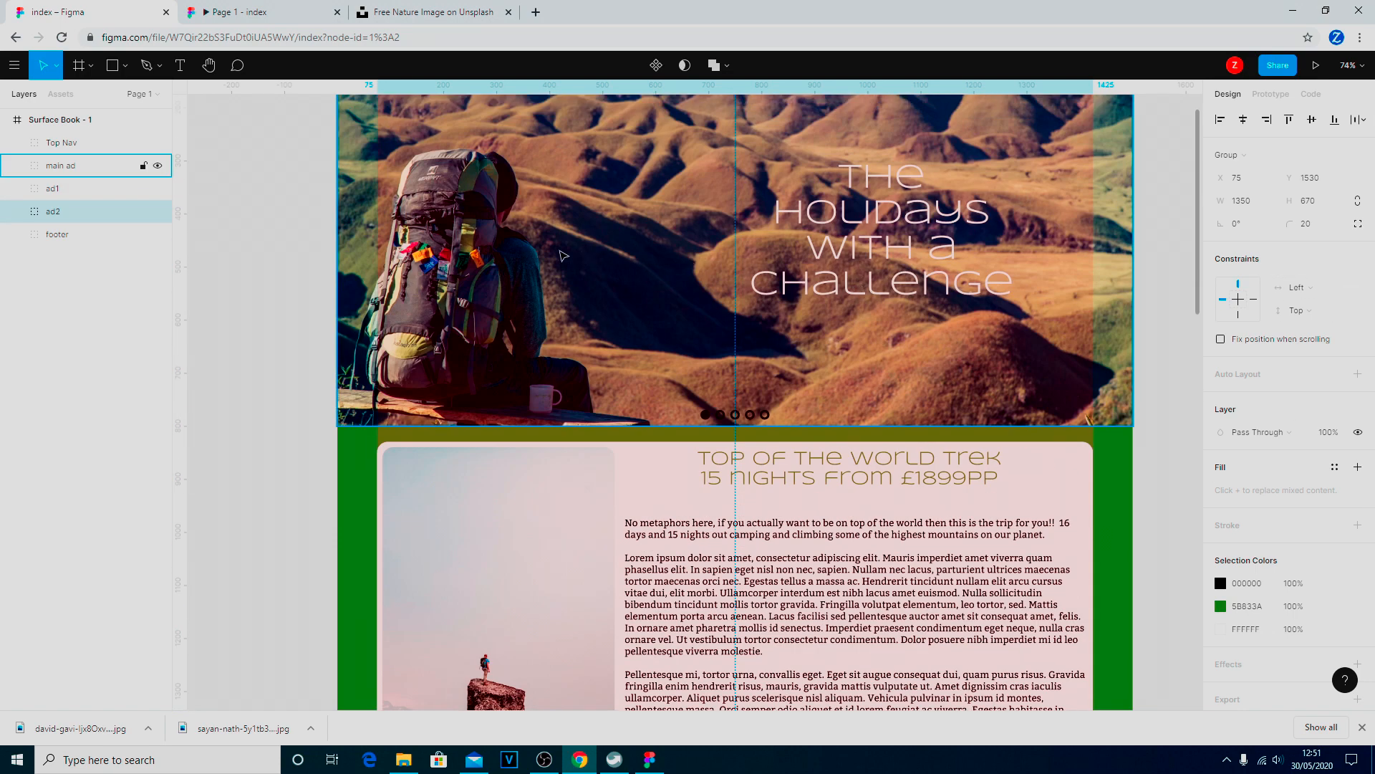
{"action": "left_click", "coordinate": [564, 256]}
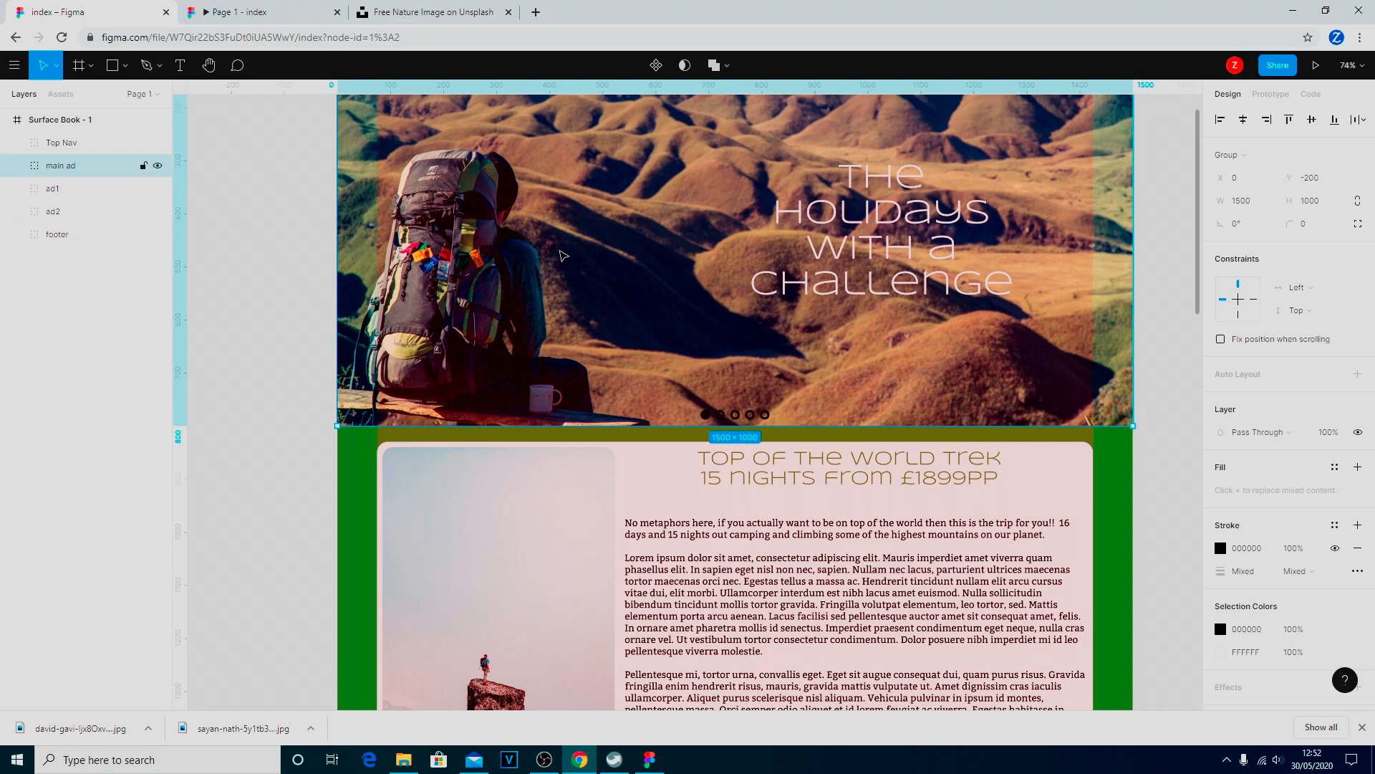
{"action": "scroll", "coordinate": [645, 227], "scroll_direction": "up", "scroll_amount": 6}
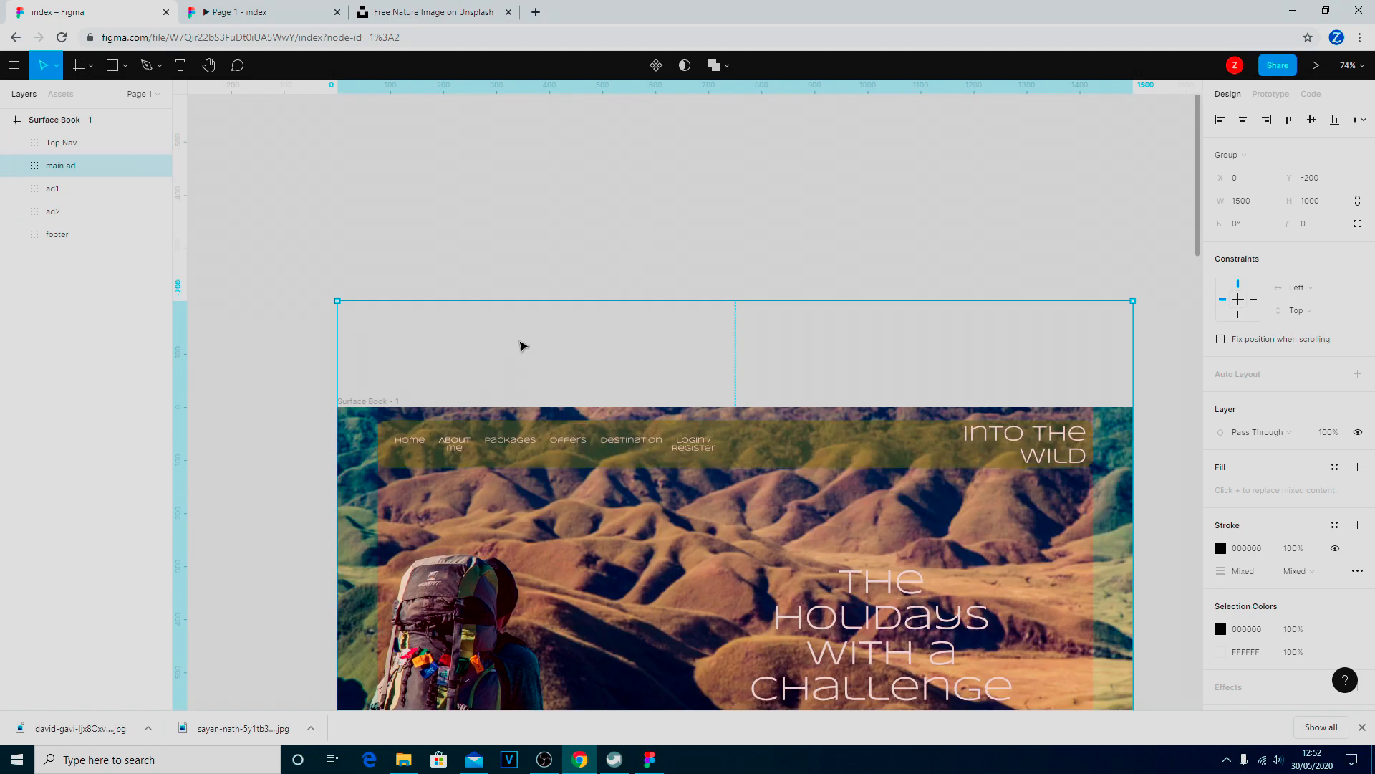
{"action": "scroll", "coordinate": [556, 273], "scroll_direction": "down", "scroll_amount": 3}
{"action": "scroll", "coordinate": [584, 269], "scroll_direction": "down", "scroll_amount": 1}
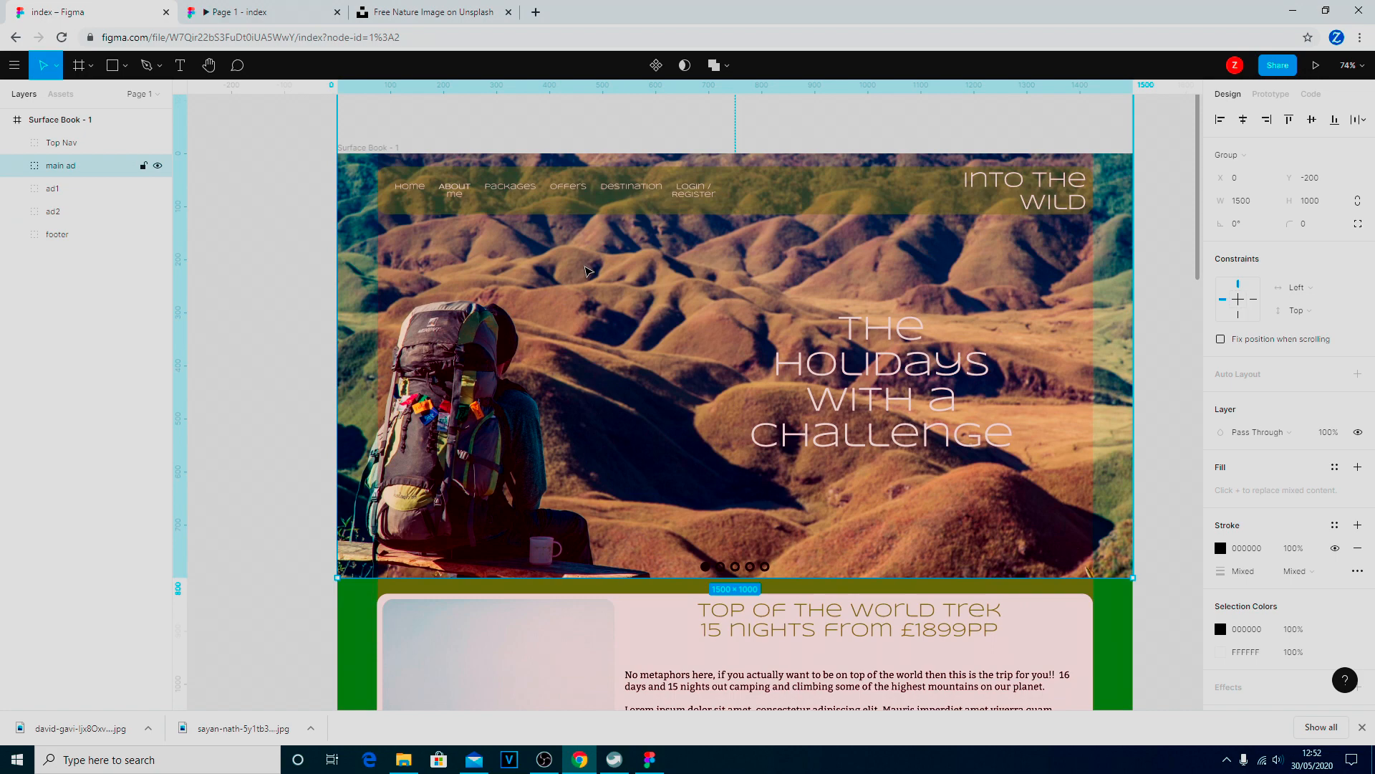
{"action": "scroll", "coordinate": [598, 268], "scroll_direction": "down", "scroll_amount": 1}
{"action": "scroll", "coordinate": [681, 279], "scroll_direction": "up", "scroll_amount": 4}
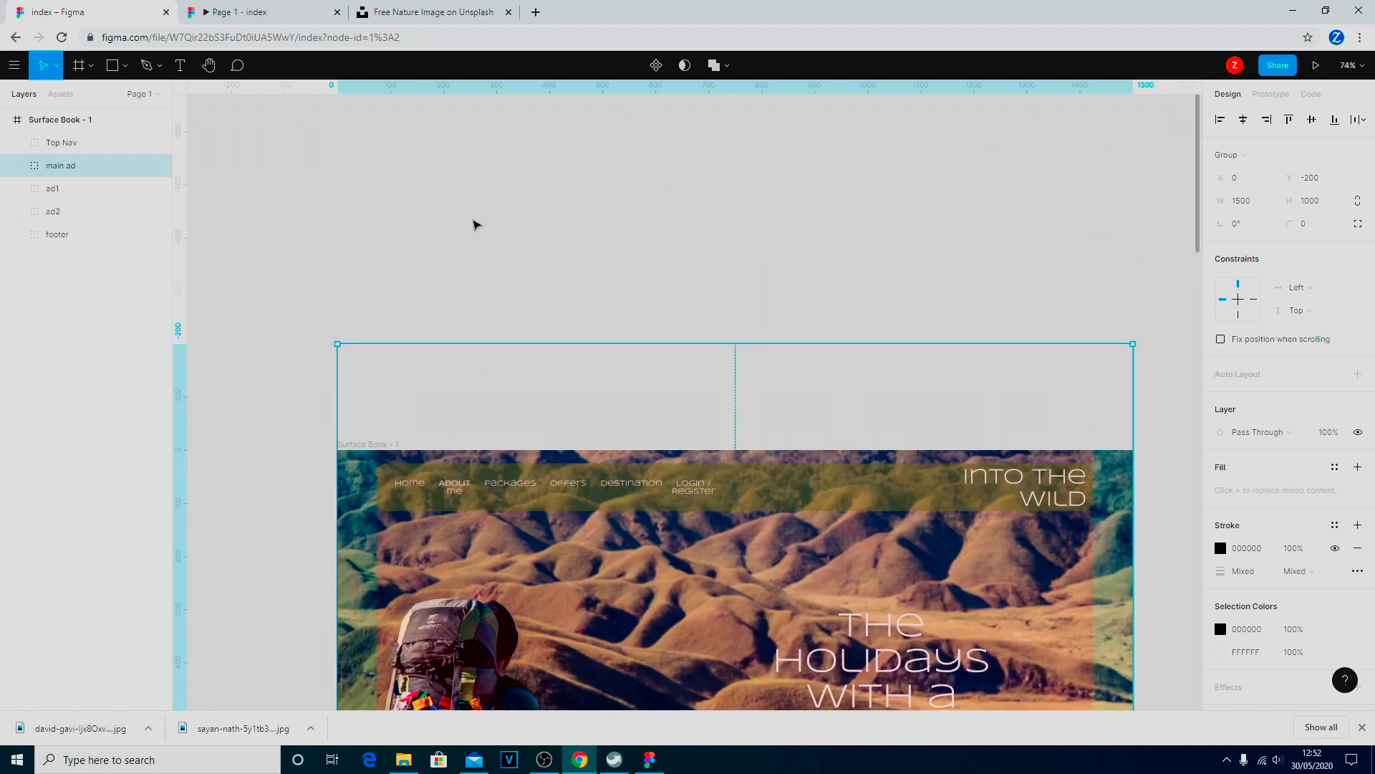
{"action": "scroll", "coordinate": [562, 421], "scroll_direction": "down", "scroll_amount": 7}
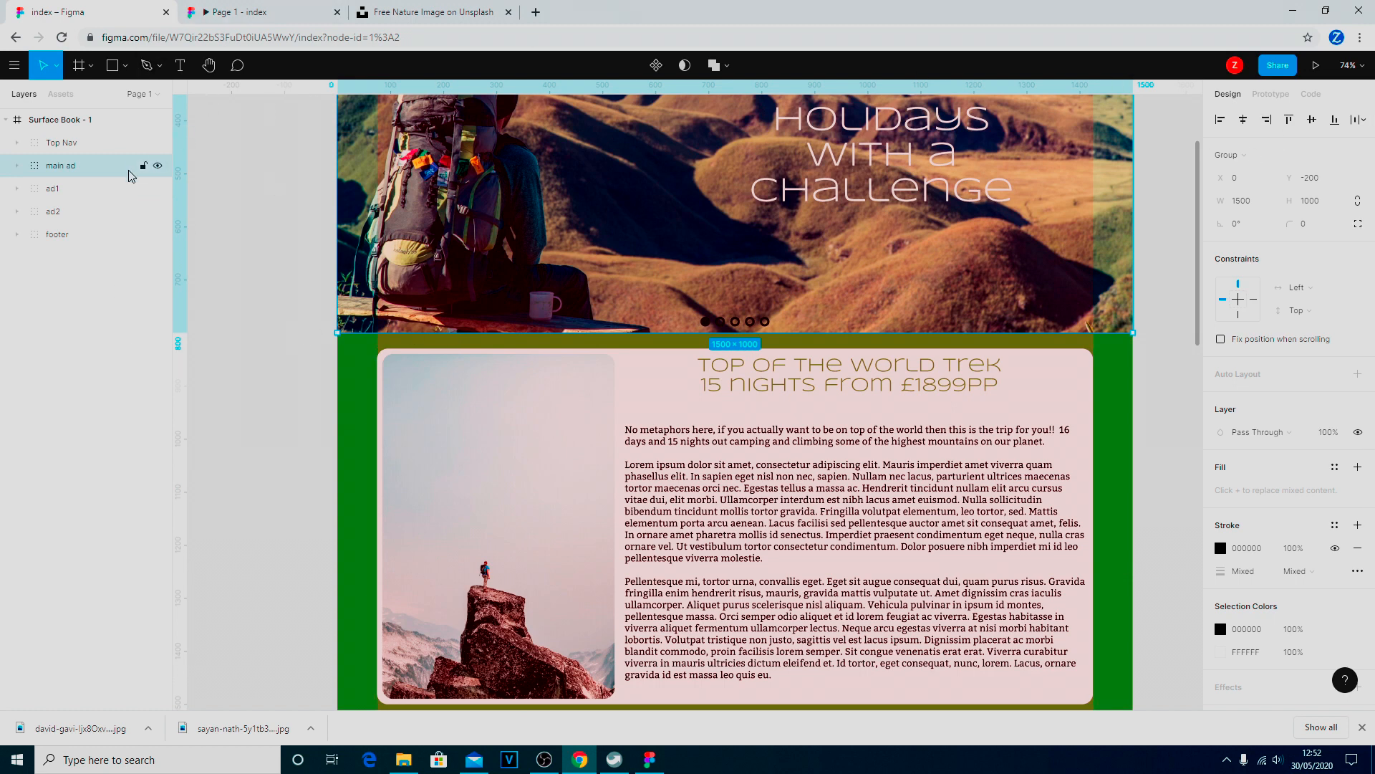
{"action": "left_click", "coordinate": [127, 67]}
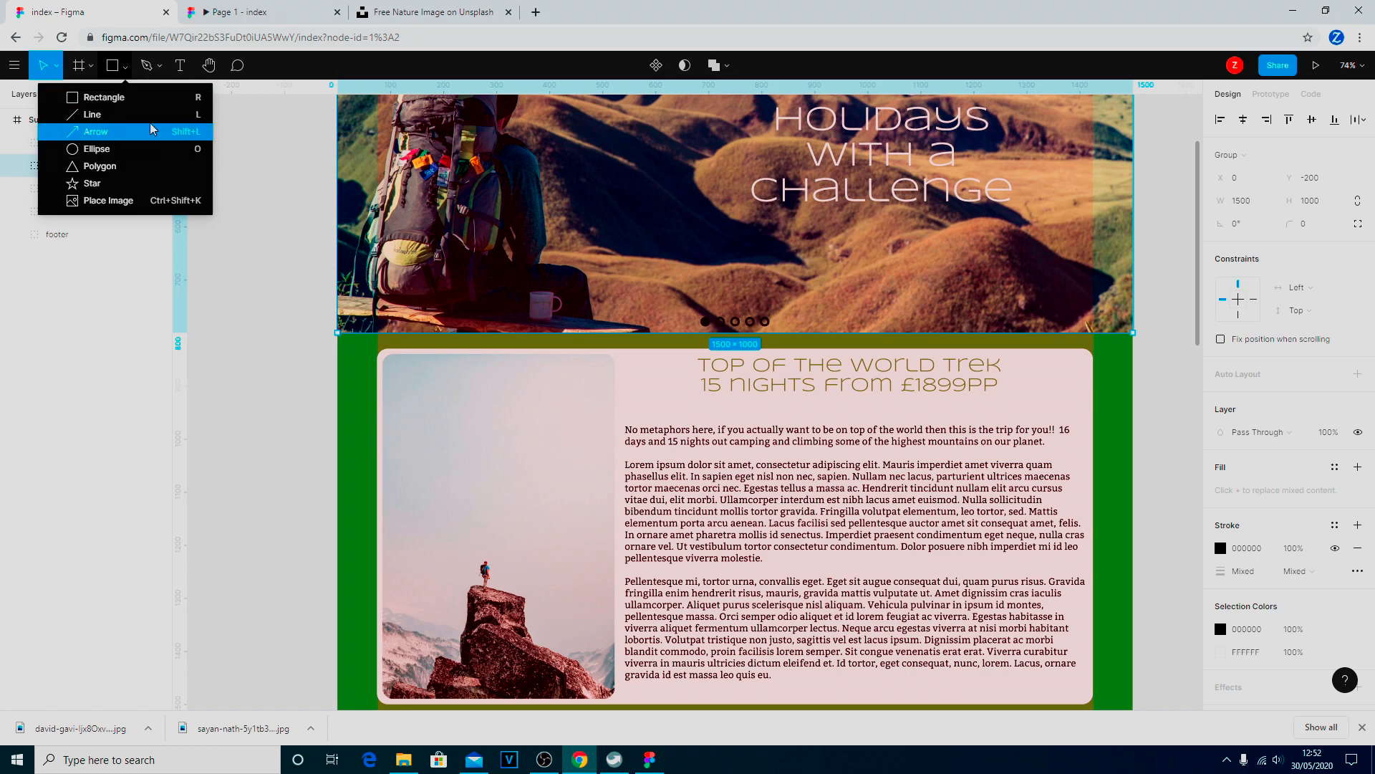
{"action": "left_click", "coordinate": [116, 115]}
{"action": "left_click_drag", "start_coordinate": [267, 359], "coordinate": [320, 359]}
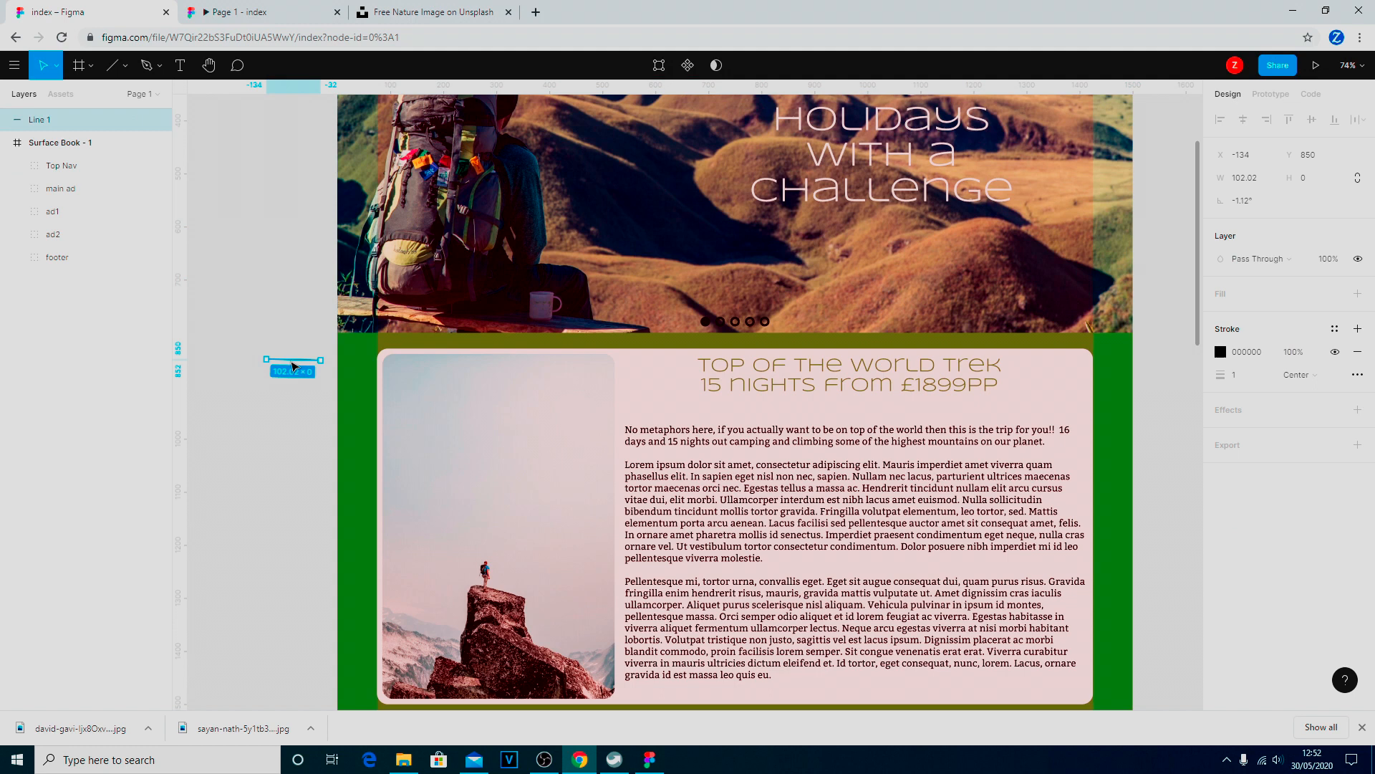
{"action": "left_click", "coordinate": [292, 366]}
{"action": "mouse_move", "coordinate": [309, 364]}
{"action": "left_mouse_down"}
{"action": "mouse_move", "coordinate": [331, 336]}
{"action": "mouse_move", "coordinate": [370, 334]}
{"action": "mouse_move", "coordinate": [366, 352]}
{"action": "mouse_move", "coordinate": [294, 354]}
{"action": "left_mouse_up"}
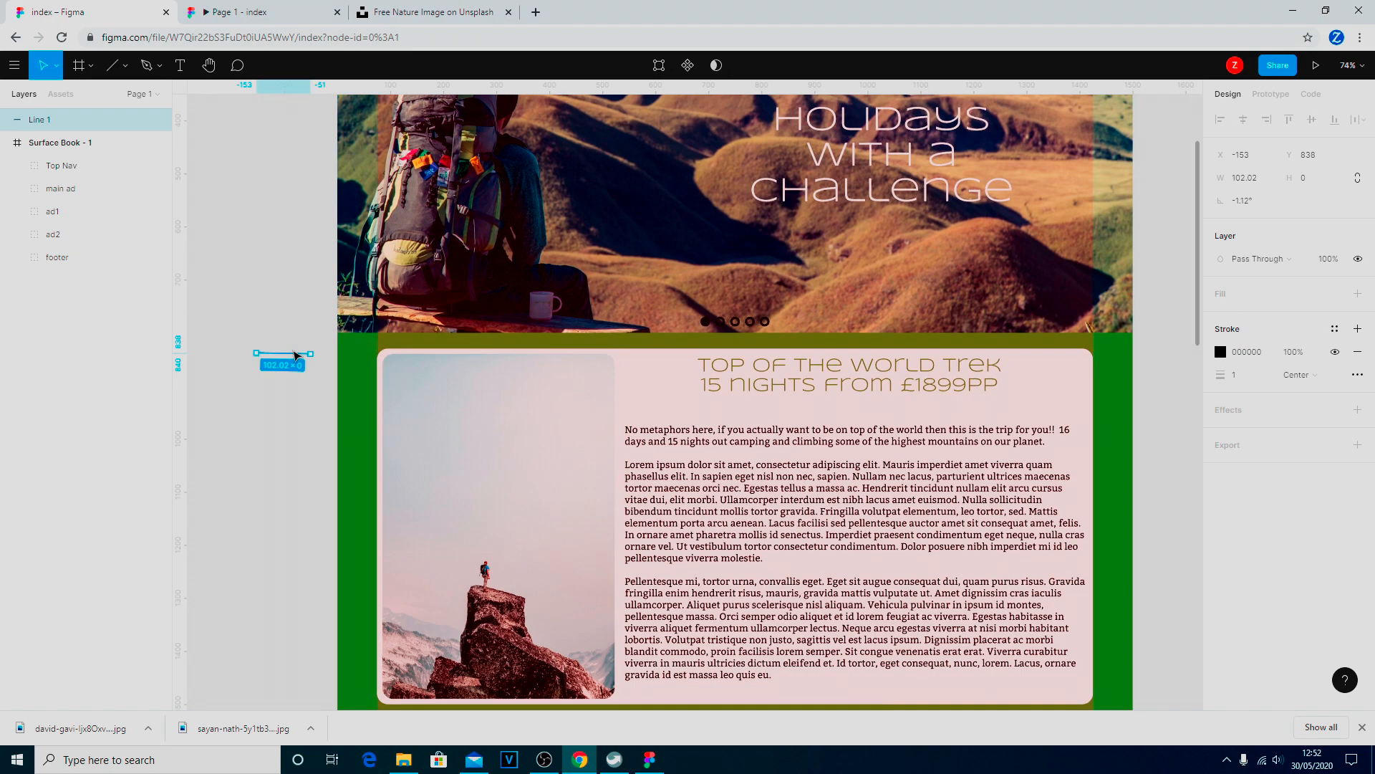
{"action": "key", "text": "Delete"}
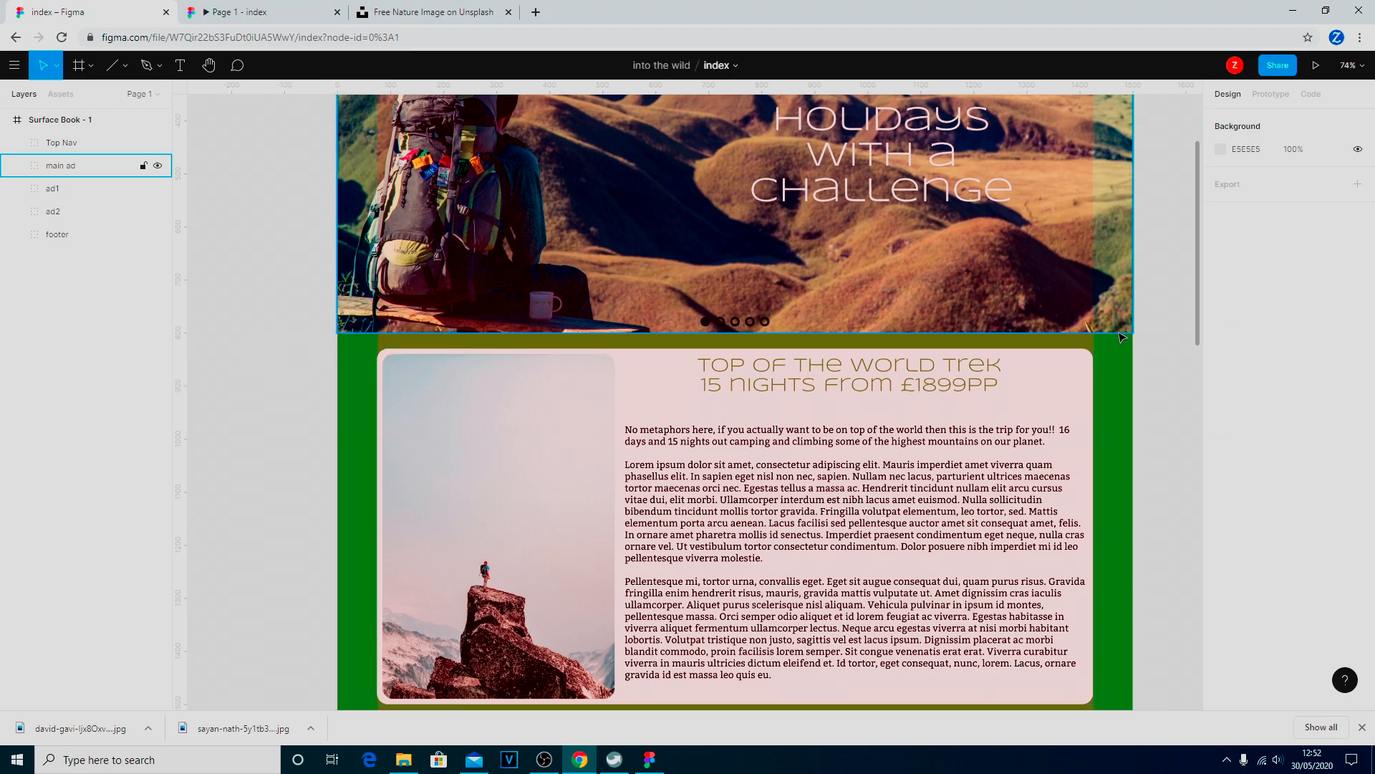
Move the image inside the ad2 group across to the right side of its card, at X 977.
{"action": "scroll", "coordinate": [919, 321], "scroll_direction": "down", "scroll_amount": 1}
{"action": "scroll", "coordinate": [919, 320], "scroll_direction": "down", "scroll_amount": 4}
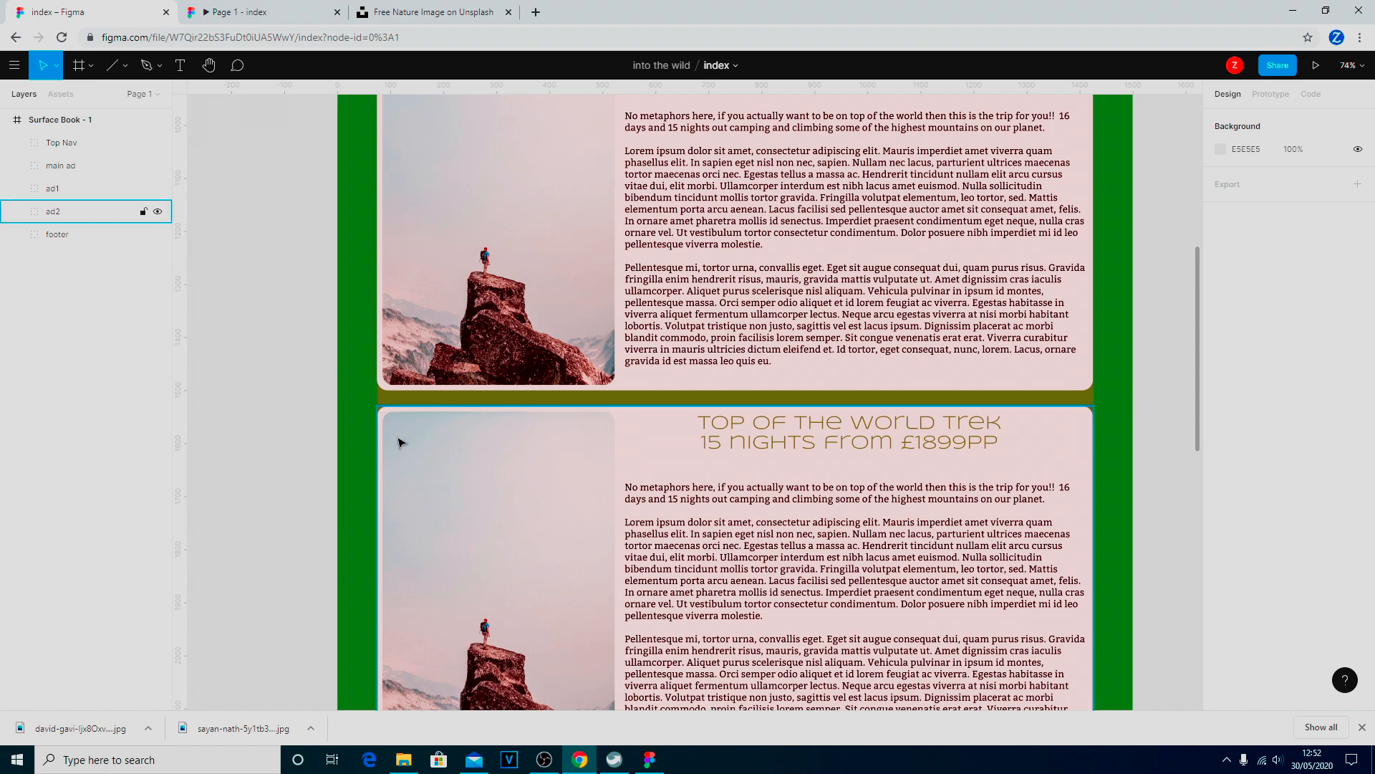
{"action": "left_click", "coordinate": [68, 213]}
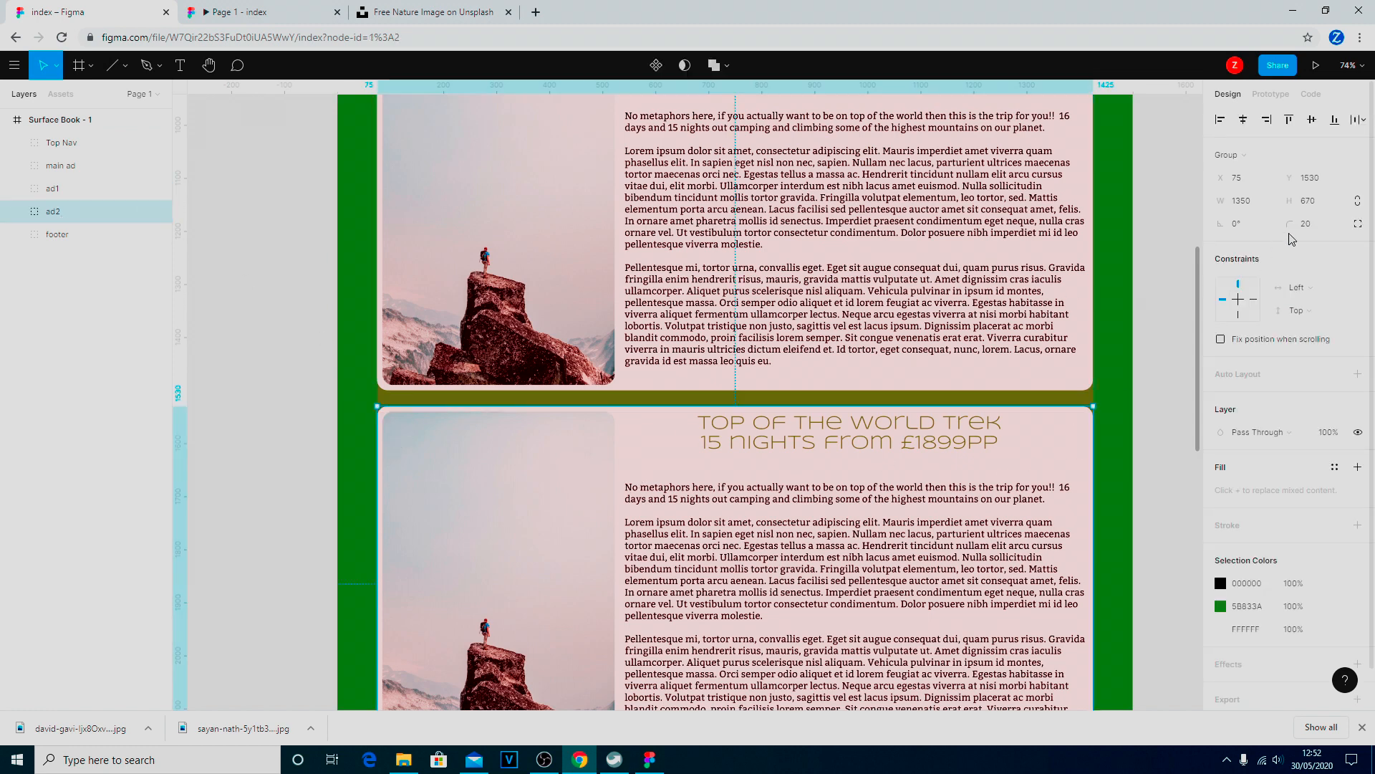
{"action": "scroll", "coordinate": [387, 337], "scroll_direction": "up", "scroll_amount": 1}
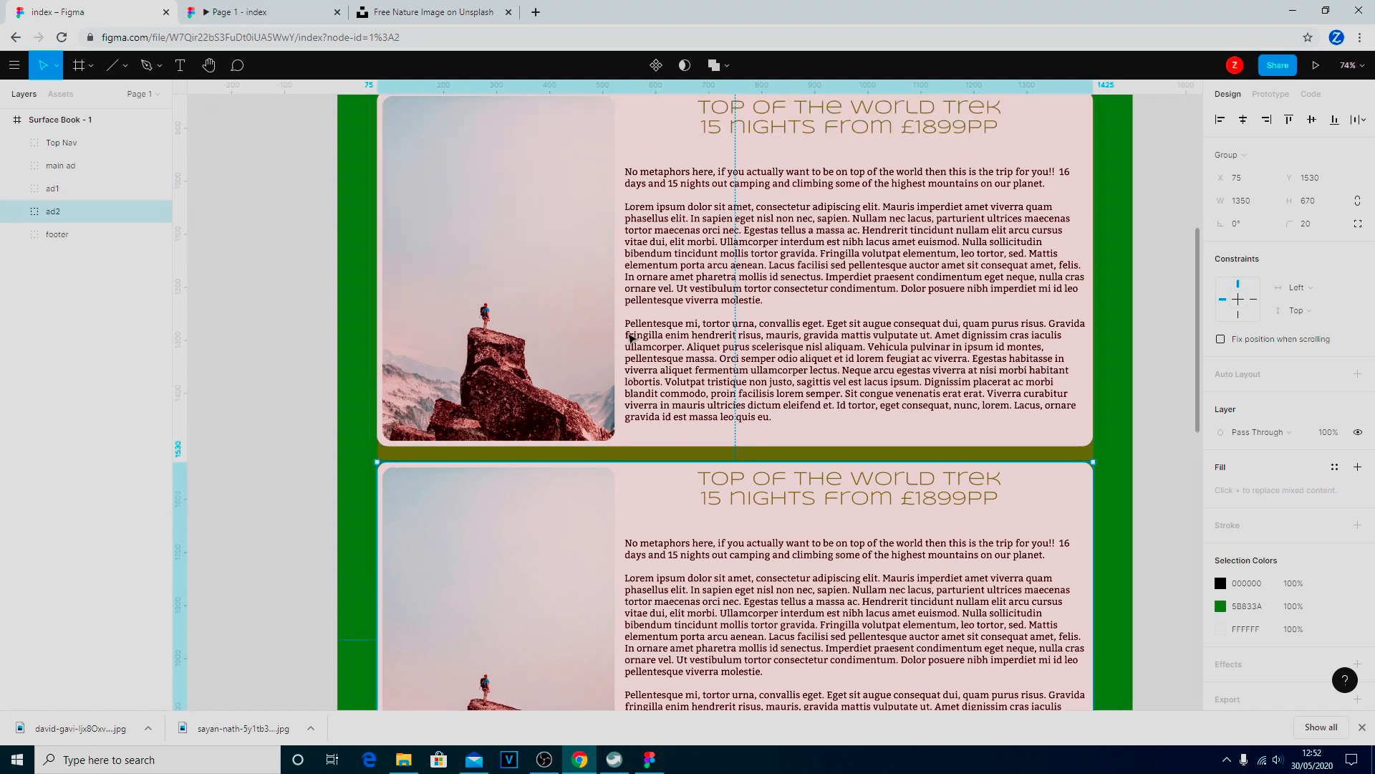
{"action": "scroll", "coordinate": [652, 338], "scroll_direction": "down", "scroll_amount": 5}
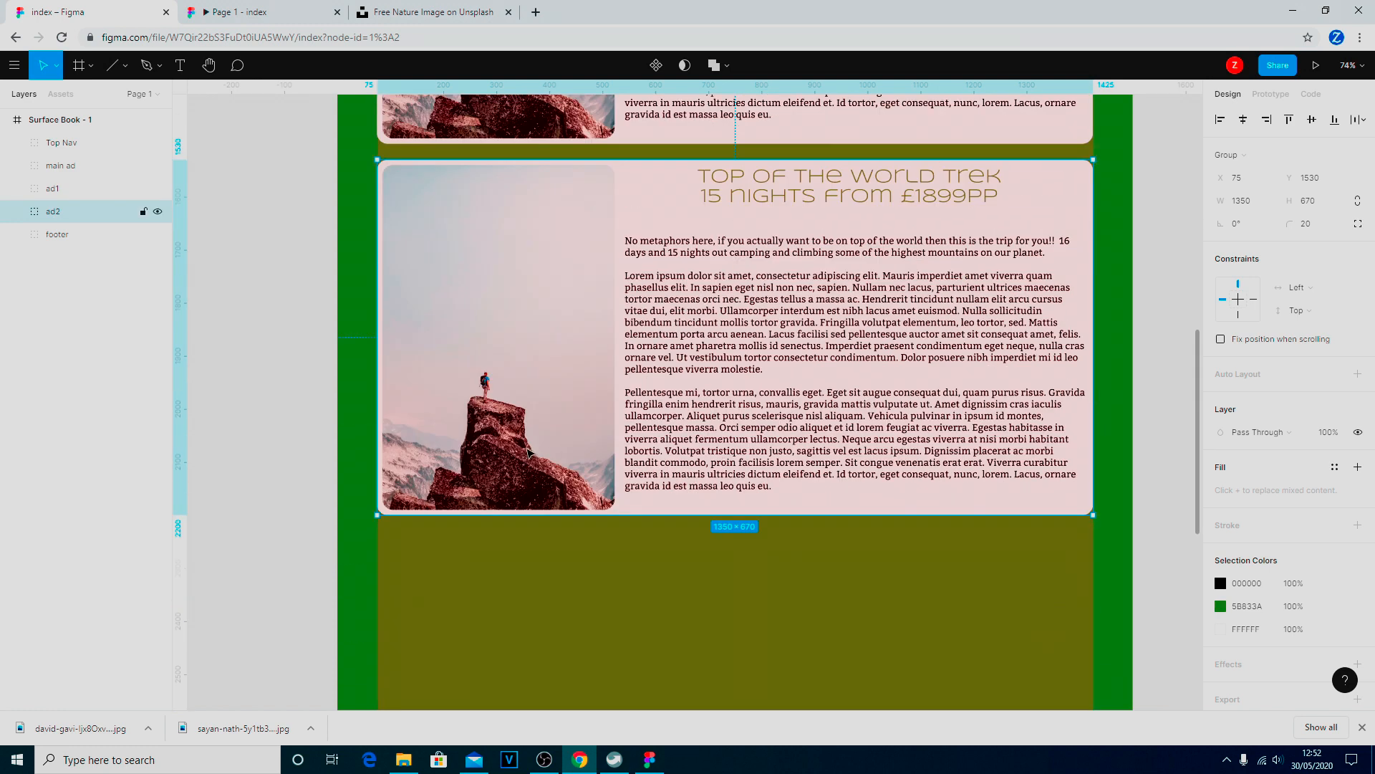
{"action": "left_click", "coordinate": [17, 212]}
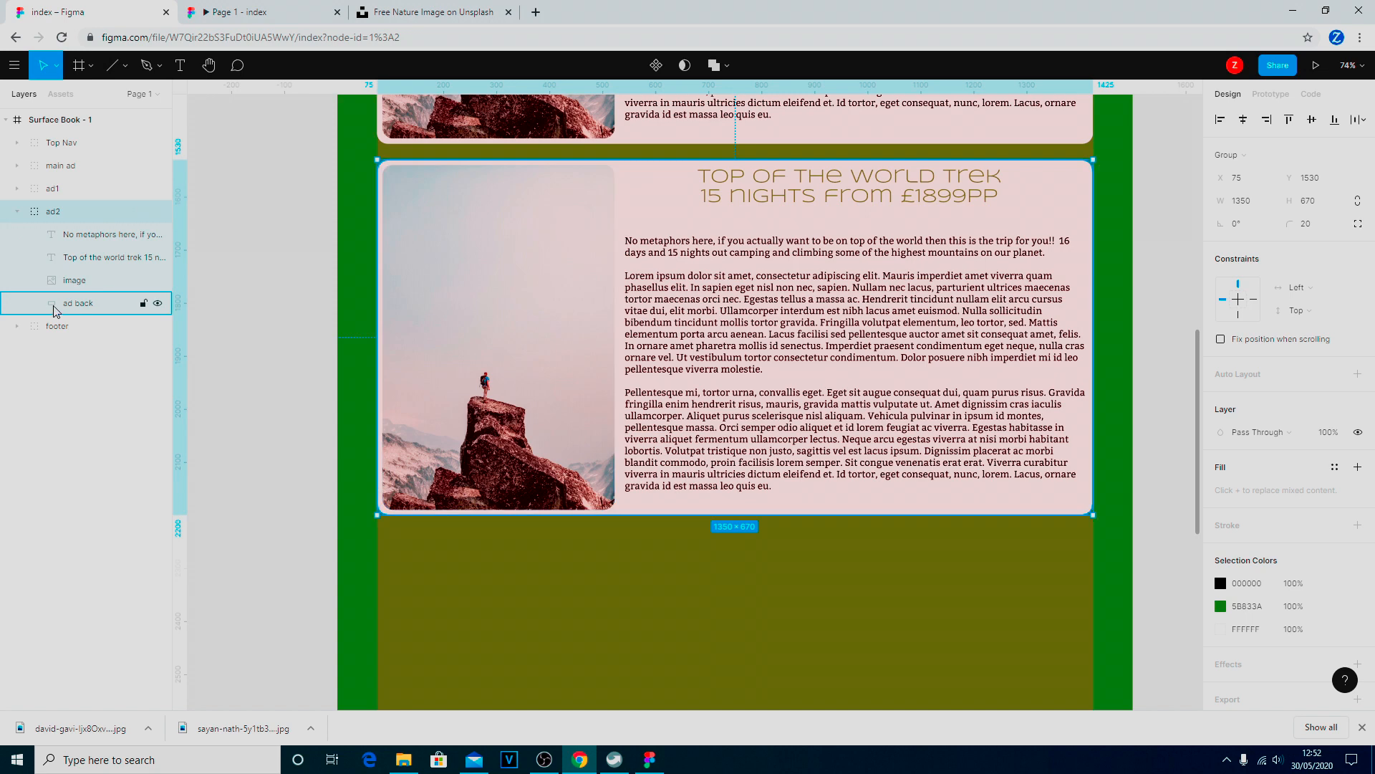
{"action": "double_click", "coordinate": [509, 337]}
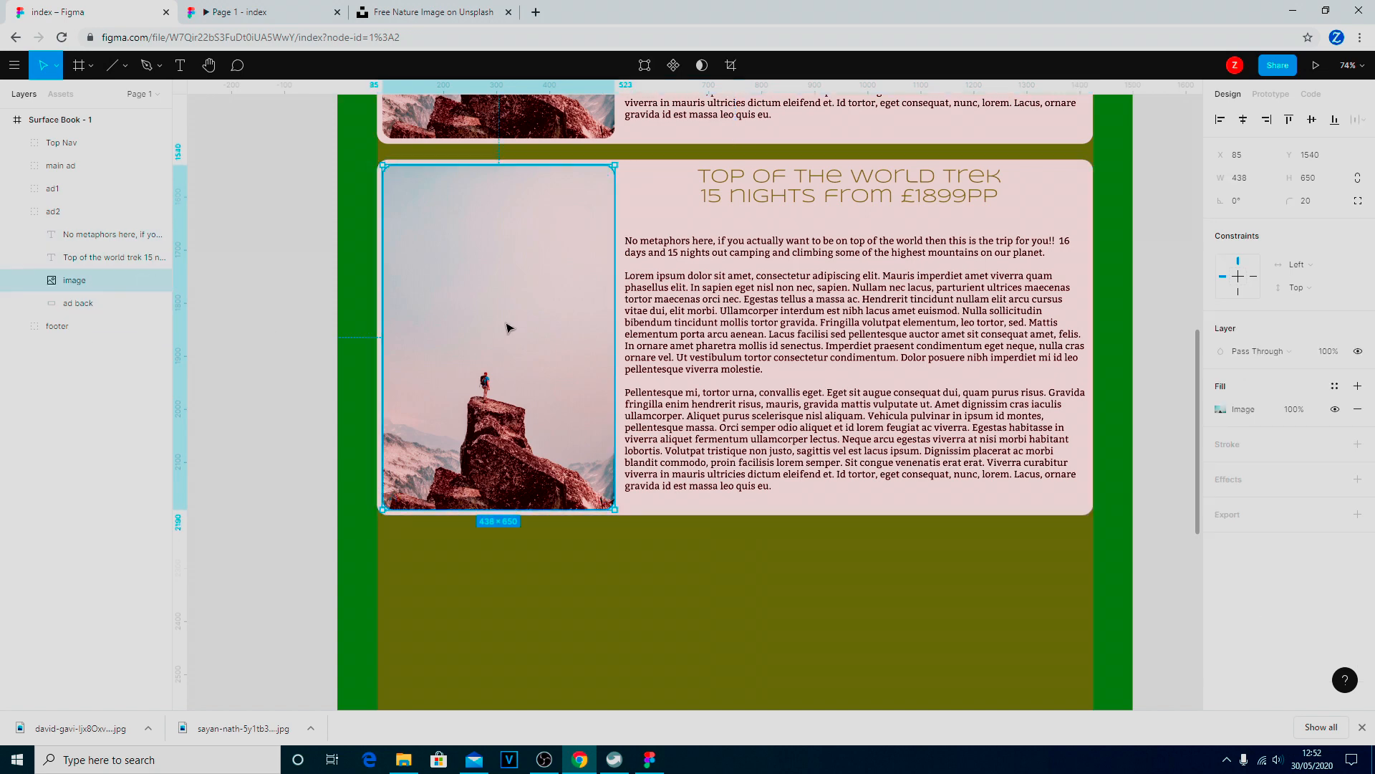
{"action": "left_click_drag", "start_coordinate": [507, 328], "coordinate": [983, 330]}
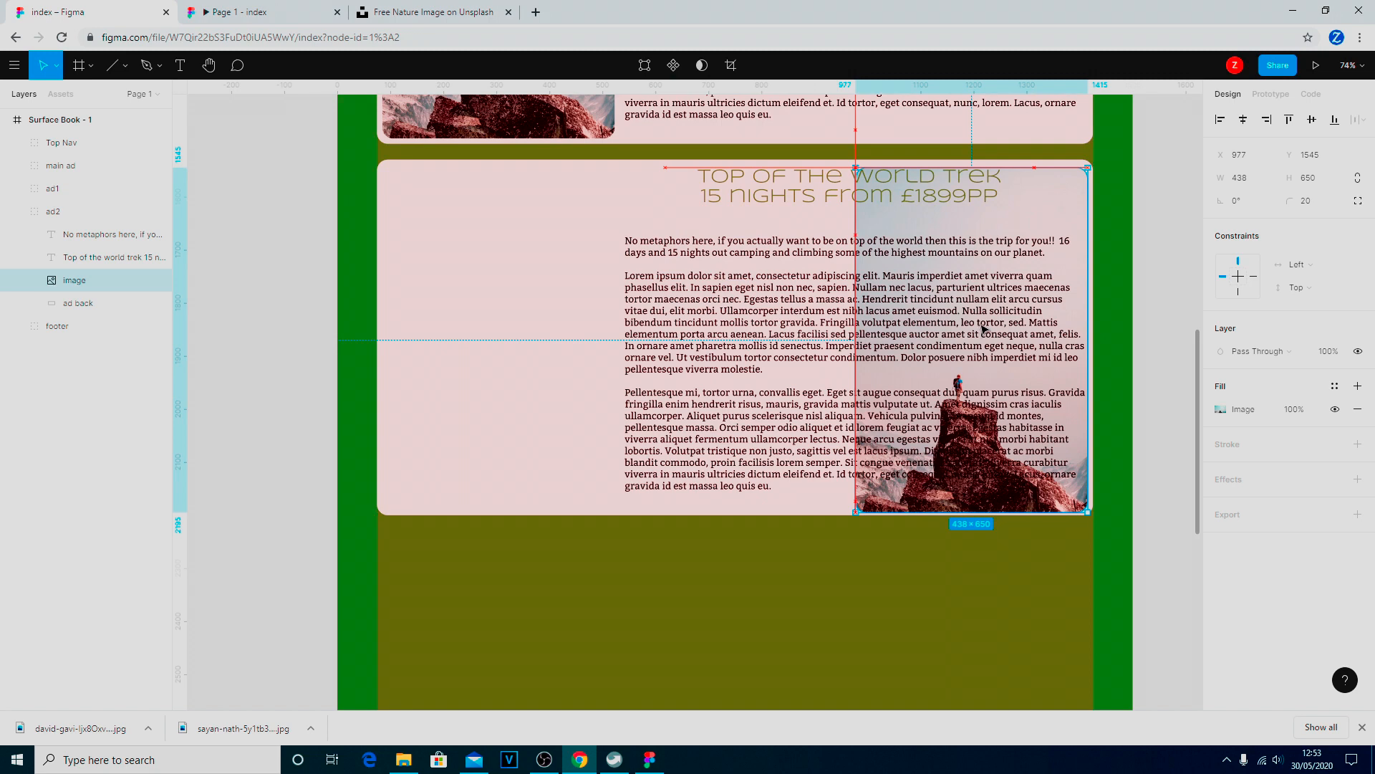
Nudge the ad2 image vertically to Y 1540 so it has an even margin inside the card.
{"action": "left_click_drag", "start_coordinate": [953, 307], "coordinate": [953, 308]}
{"action": "key", "text": "Up"}
{"action": "key", "text": "Up"}
{"action": "key", "text": "Up"}
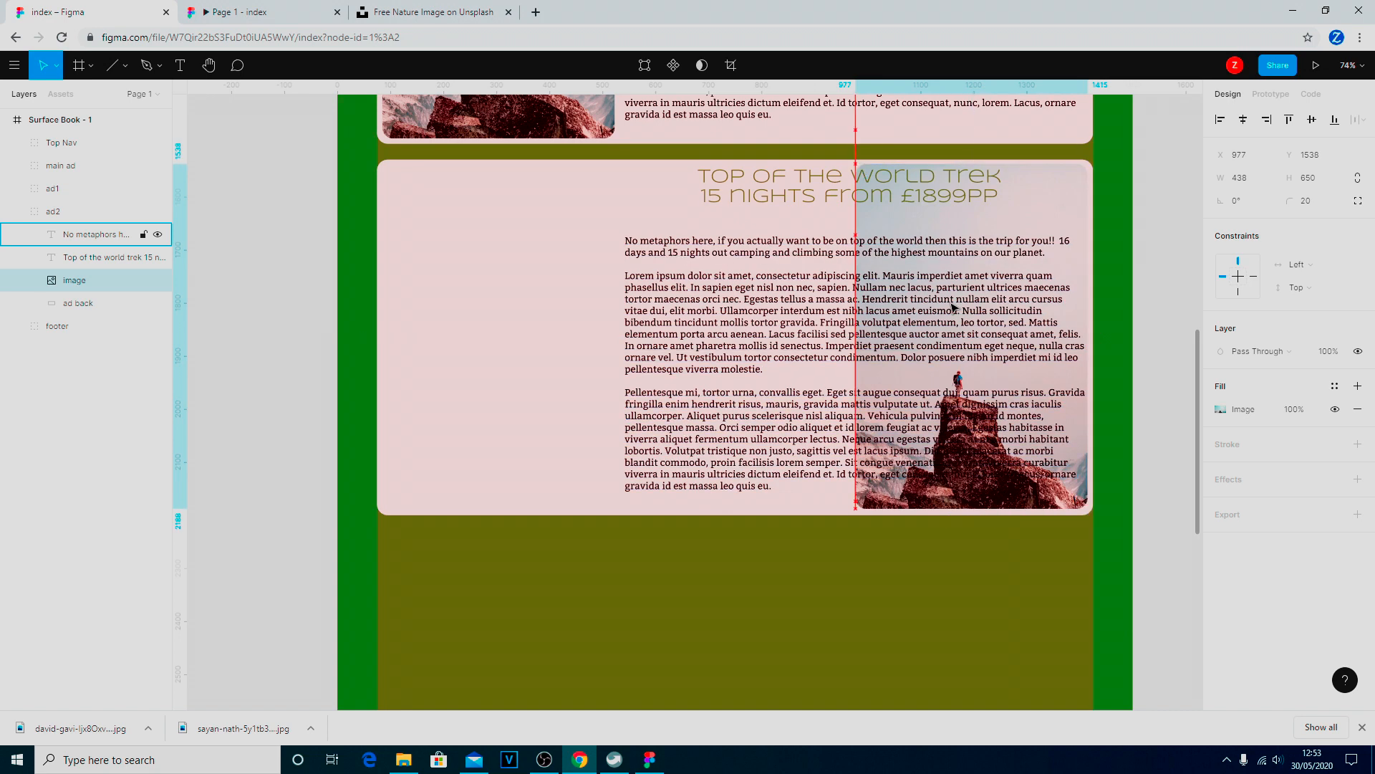
{"action": "key", "text": "Up"}
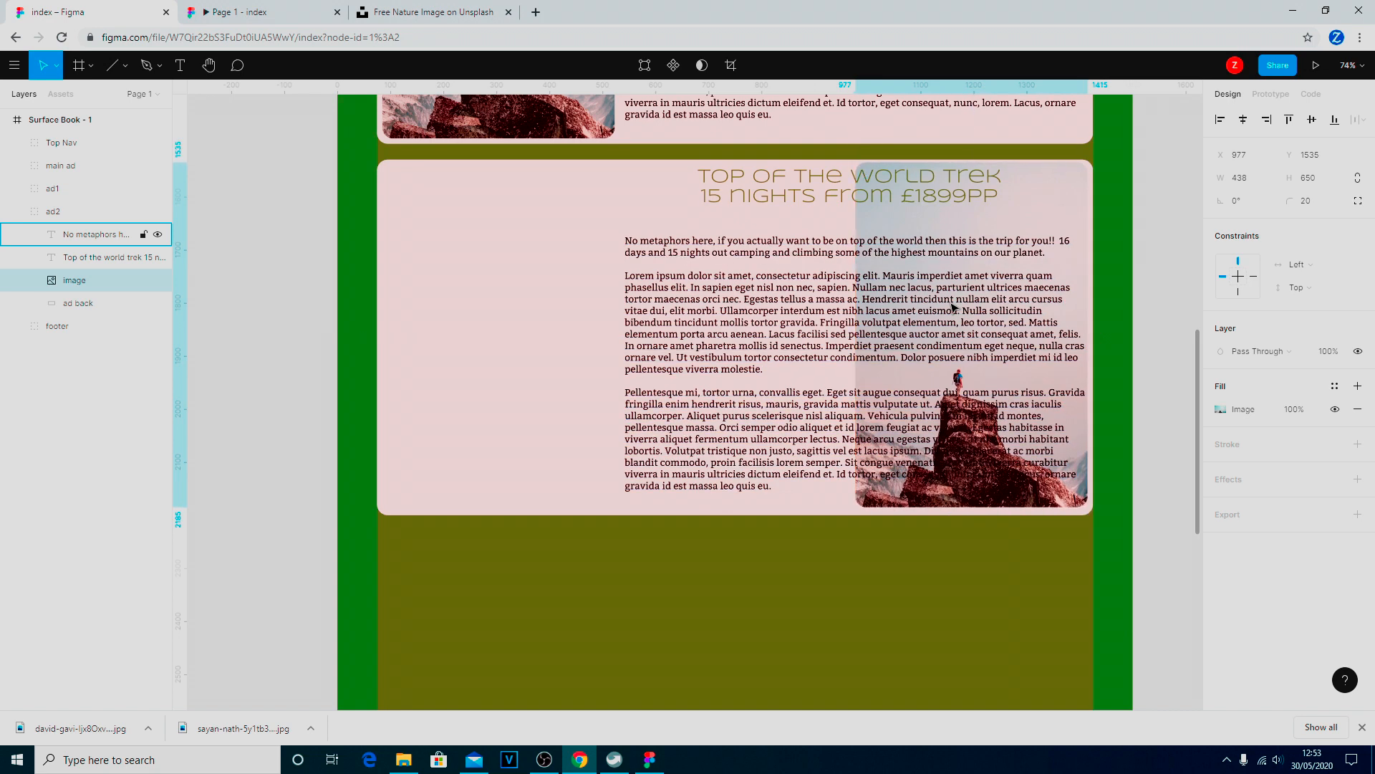
{"action": "key", "text": "Down"}
{"action": "key", "text": "Down"}
{"action": "key", "text": "Down"}
{"action": "key", "text": "Down"}
{"action": "key", "text": "Down"}
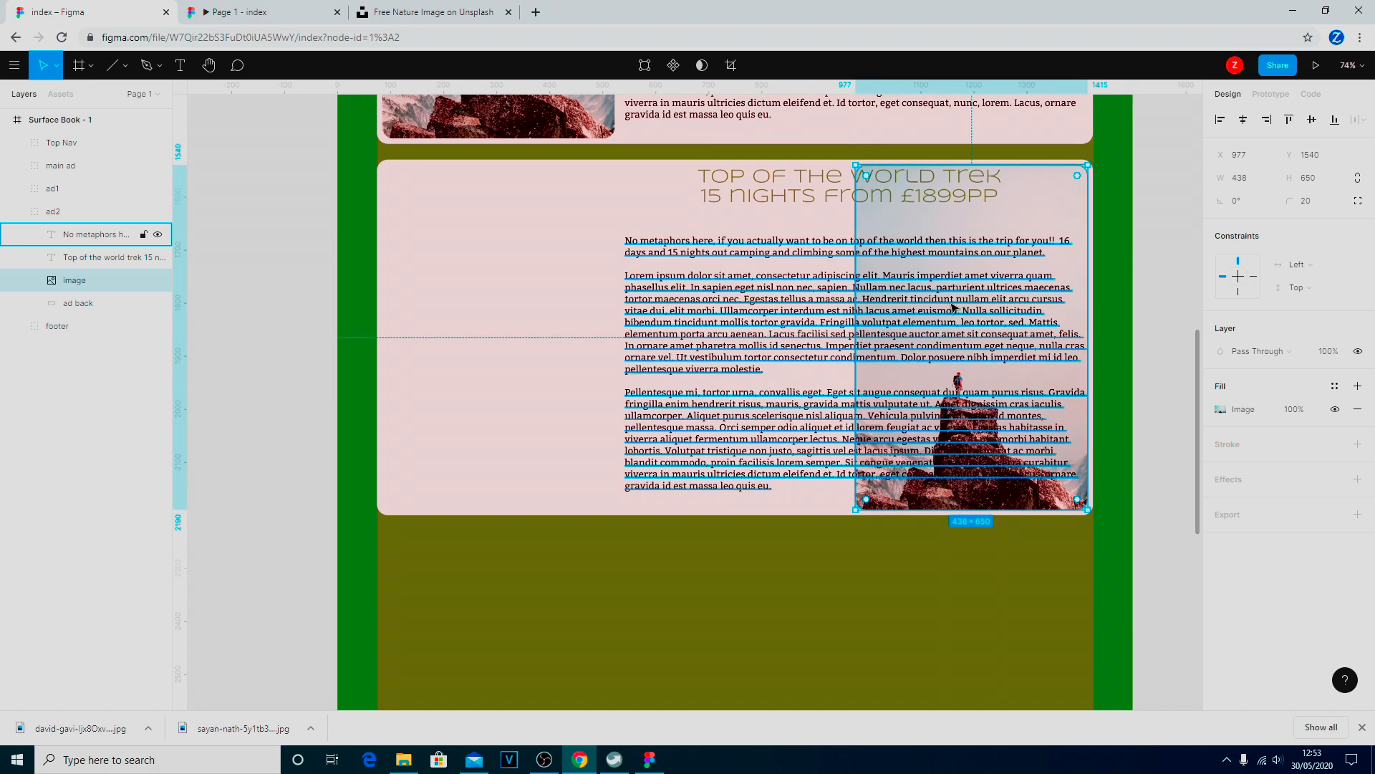
Shift ad2's body text to X 95 and its heading to X 194, Y 1540, both left of the image.
{"action": "left_click", "coordinate": [716, 353]}
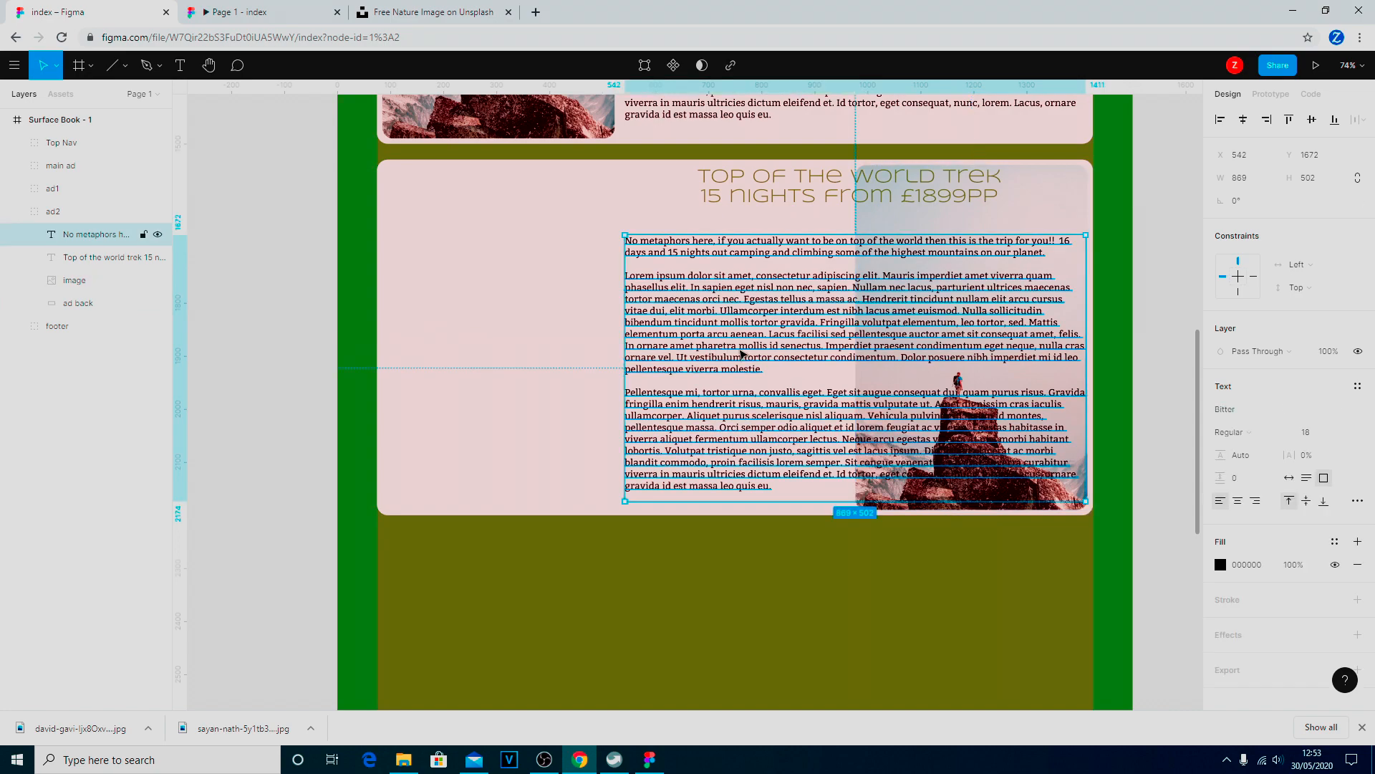
{"action": "left_click_drag", "start_coordinate": [741, 352], "coordinate": [505, 354]}
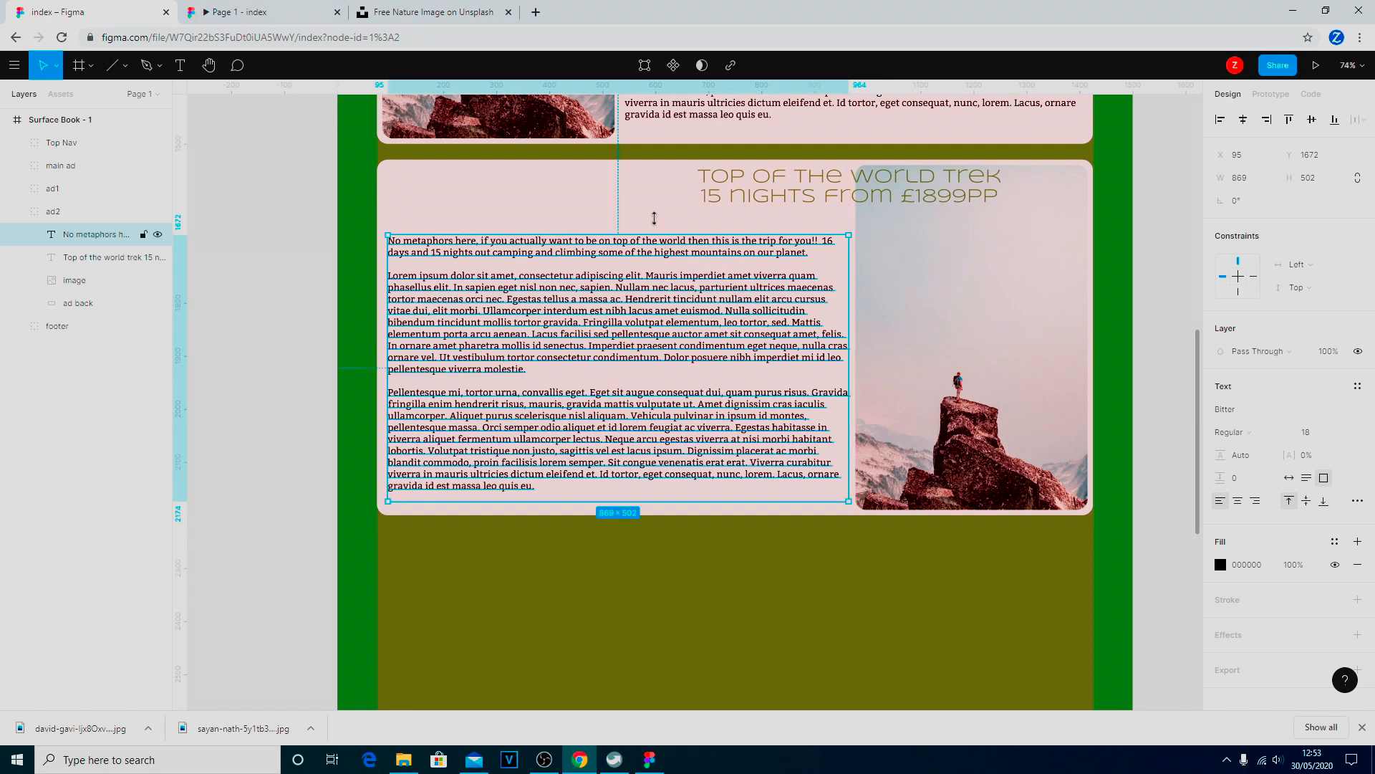
{"action": "left_click_drag", "start_coordinate": [763, 179], "coordinate": [573, 184]}
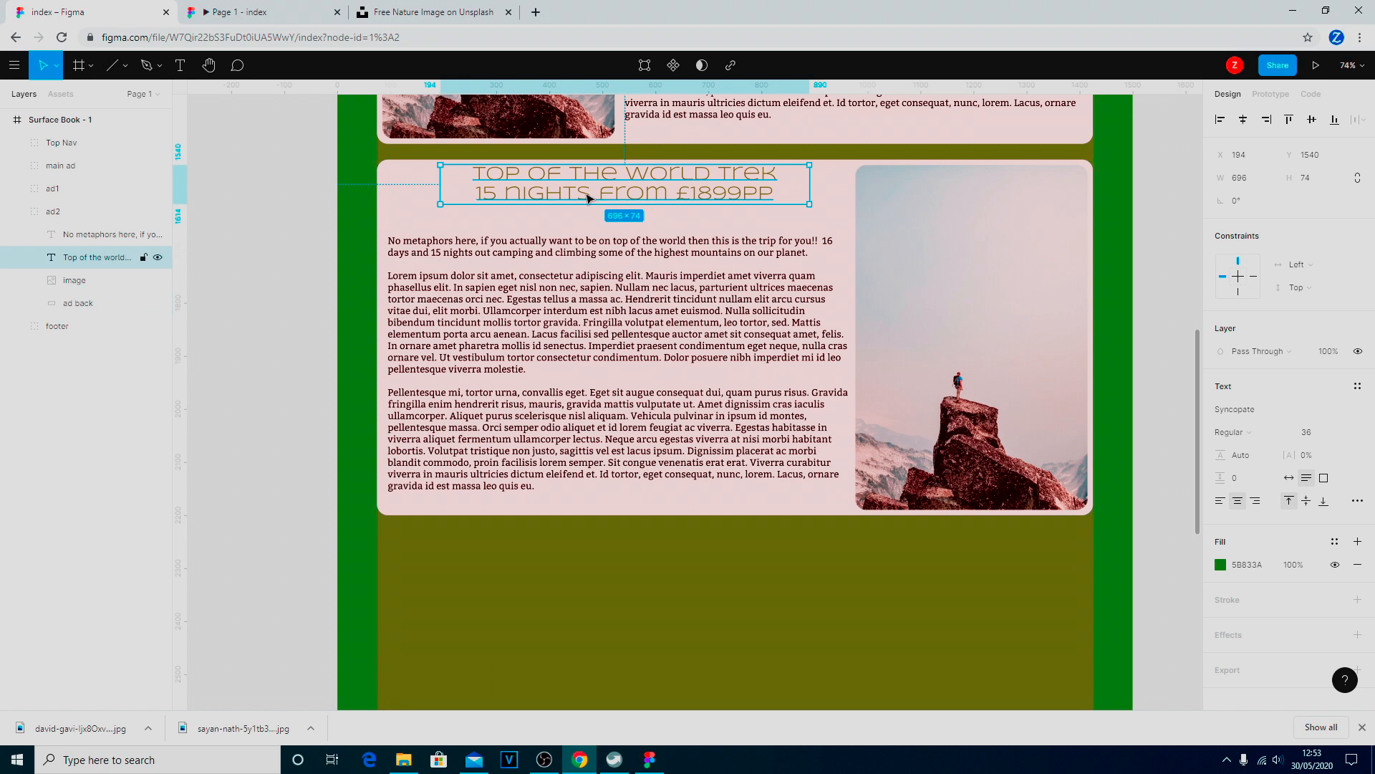
Replace the ad2 heading with two lines reading "White water rafting" and "starting at £599pp".
{"action": "double_click", "coordinate": [604, 181]}
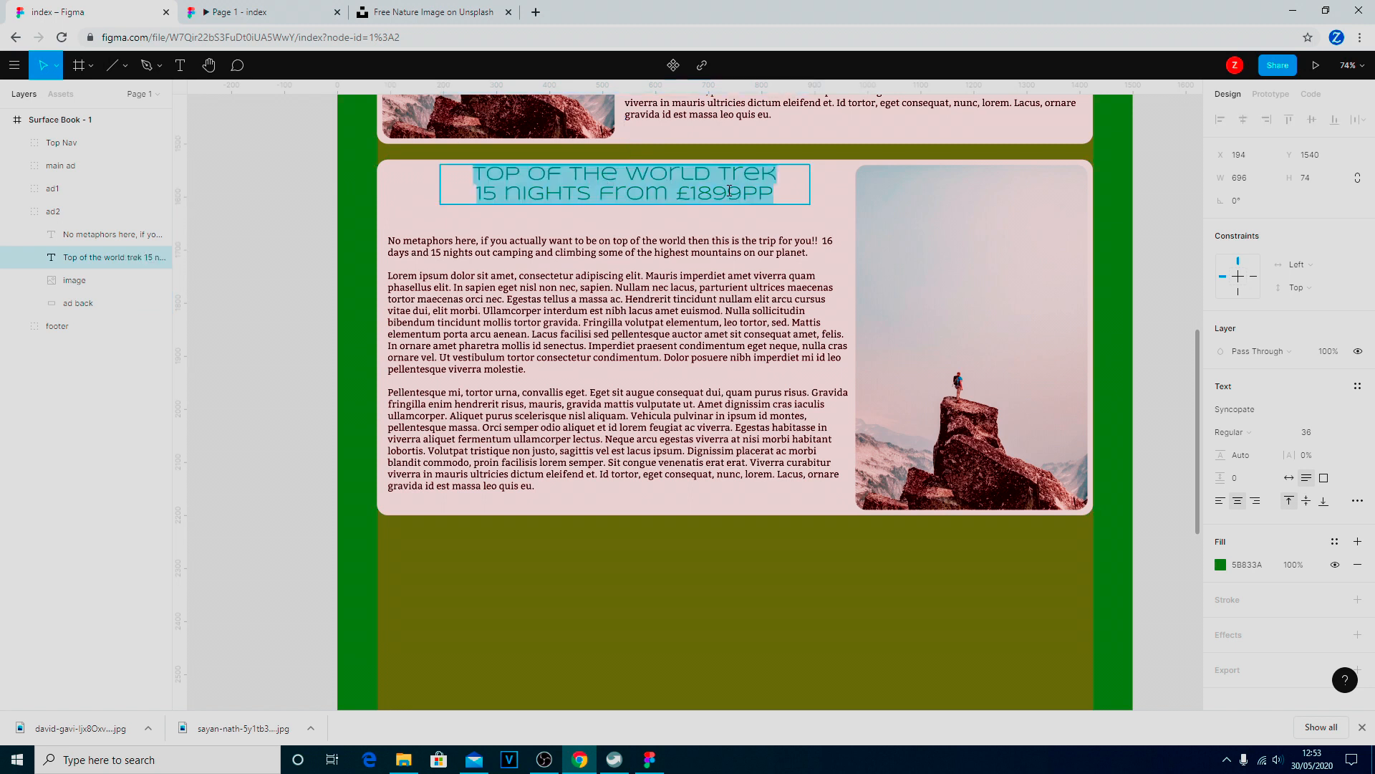
{"action": "type", "text": "White"}
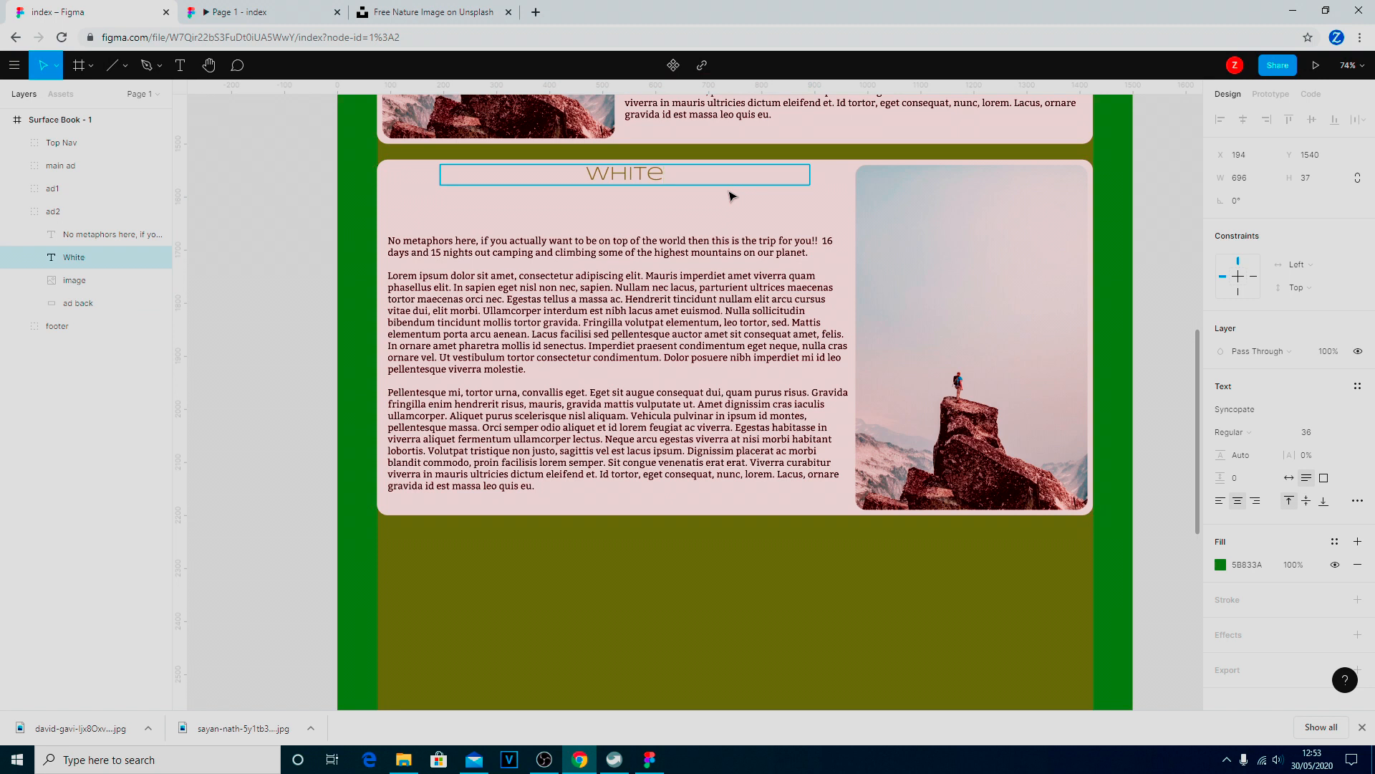
{"action": "type", "text": " water"}
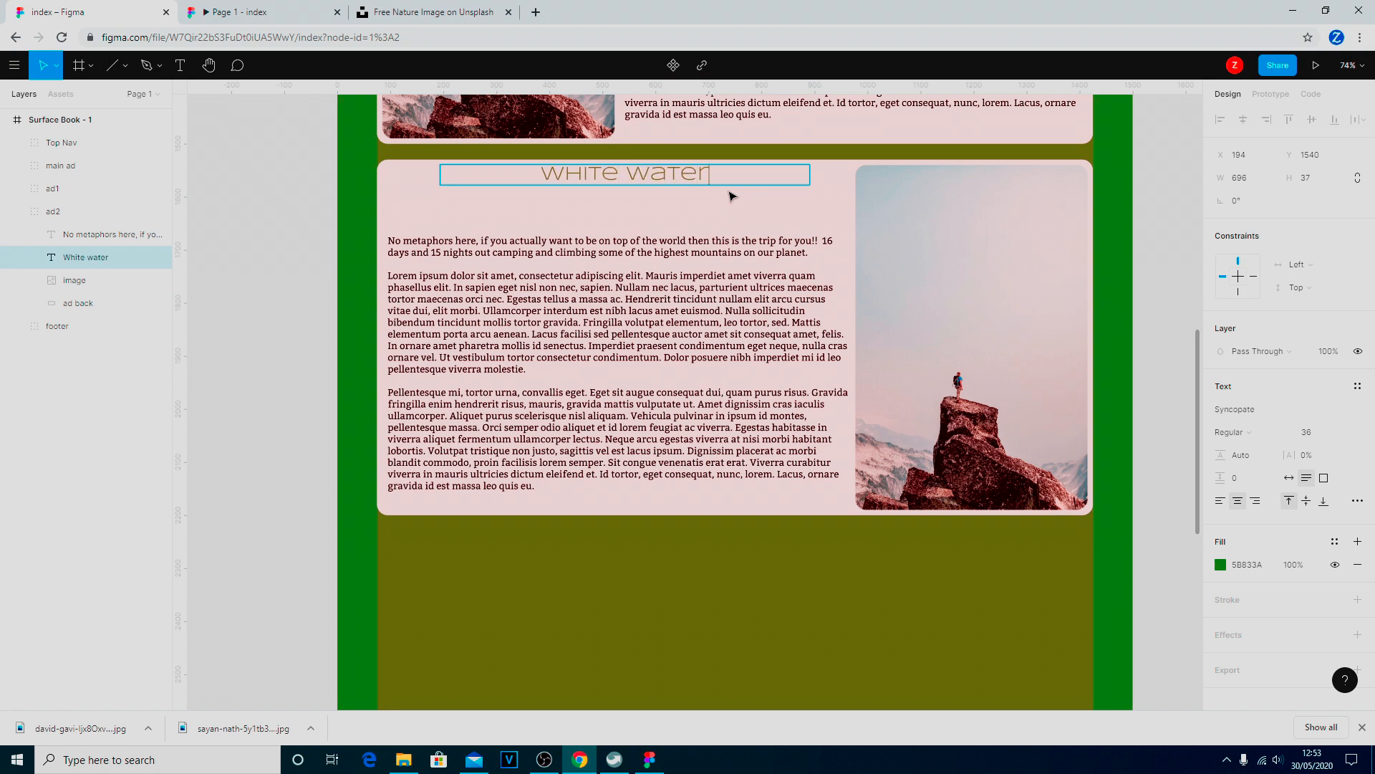
{"action": "type", "text": " rafd"}
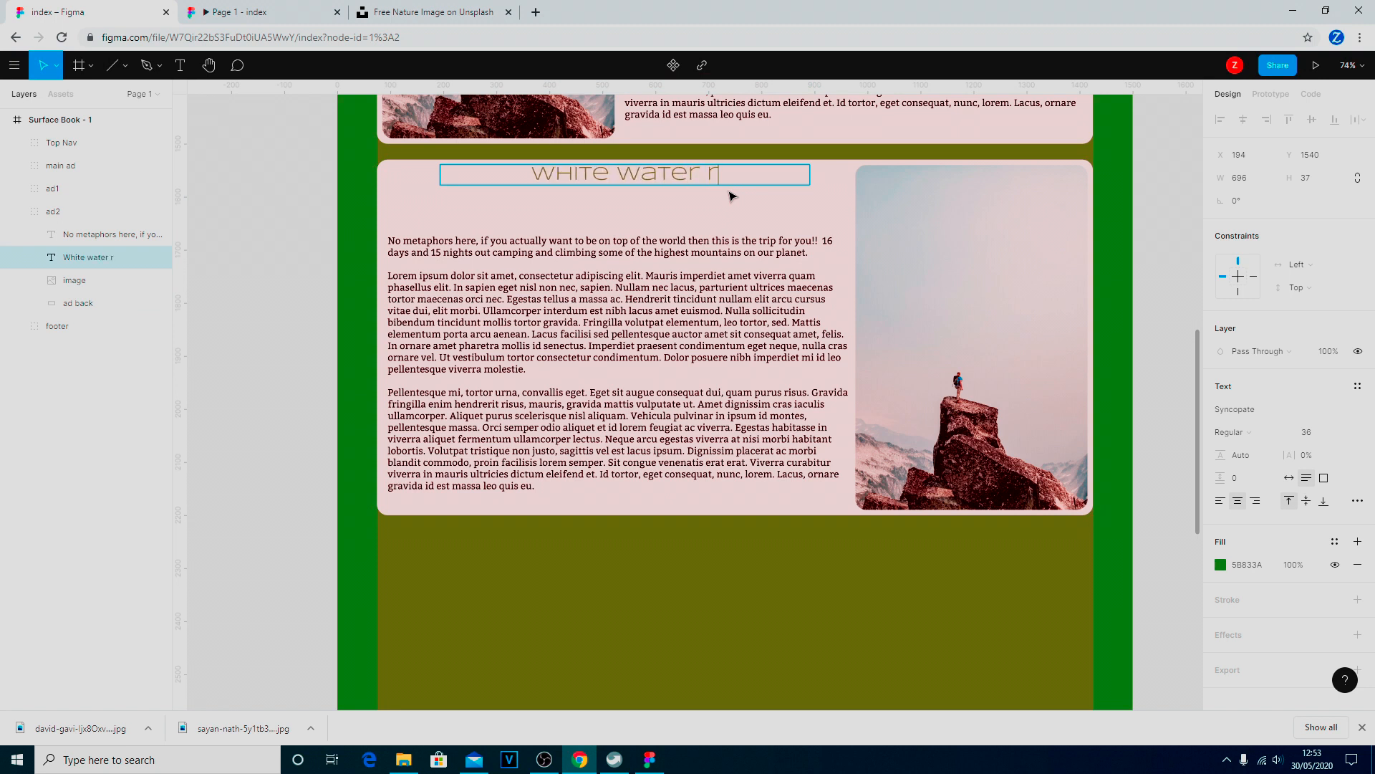
{"action": "type", "text": "ting"}
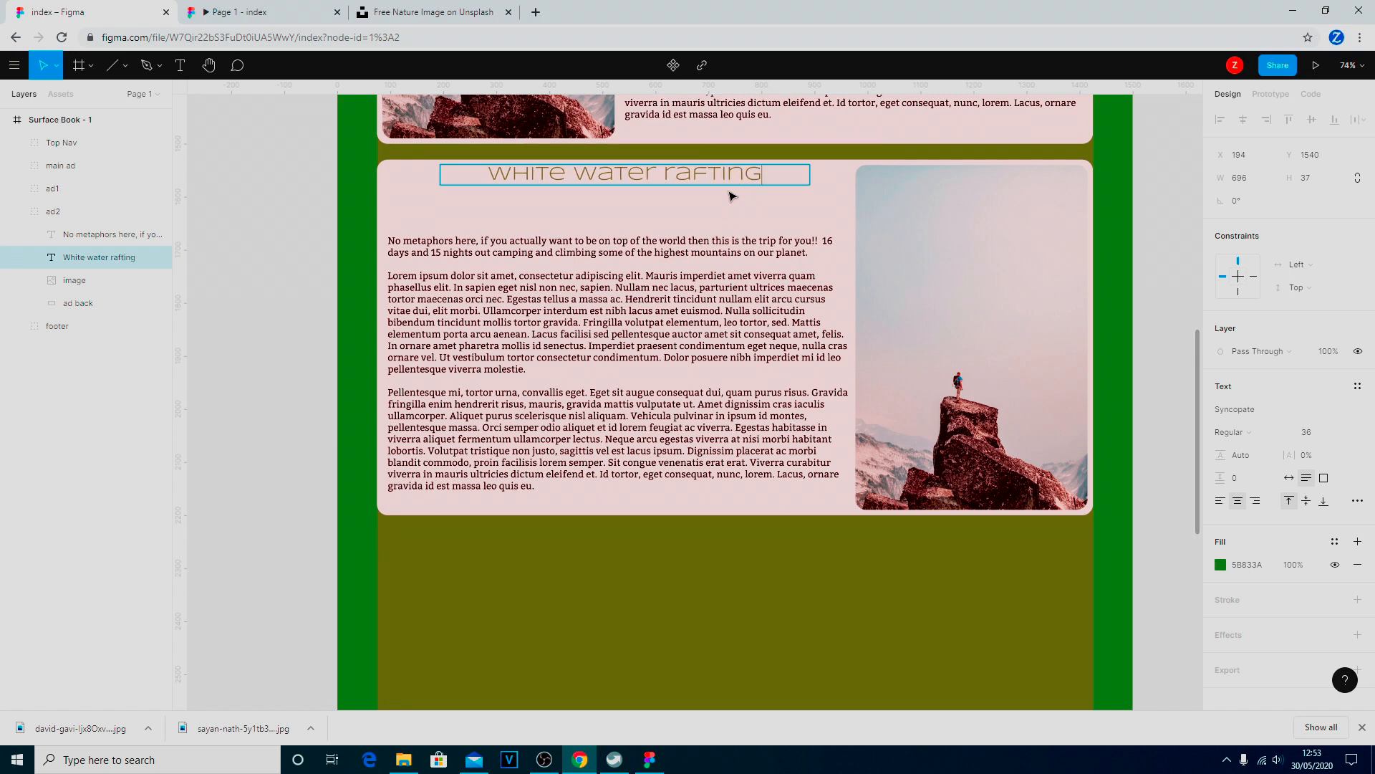
{"action": "key", "text": "Return"}
{"action": "type", "text": "Starting "}
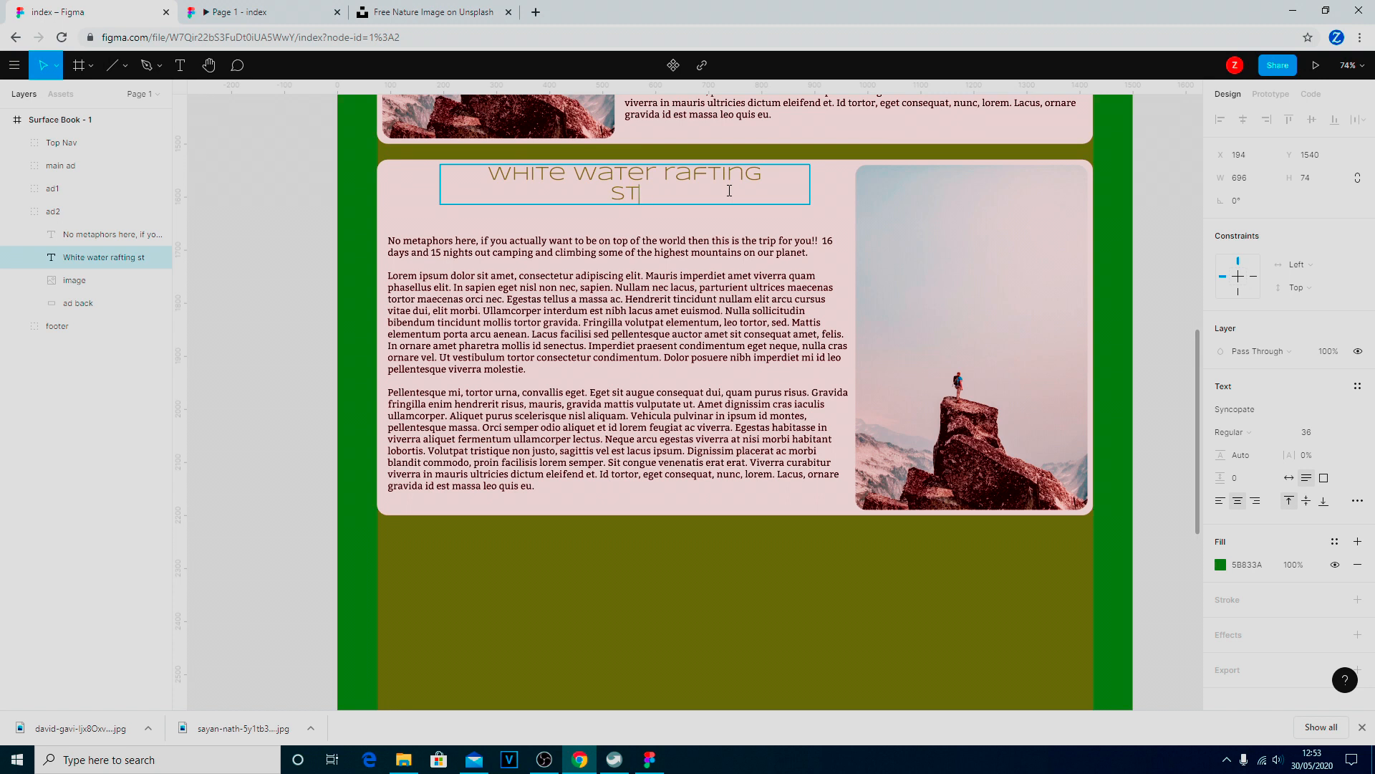
{"action": "type", "text": "a"}
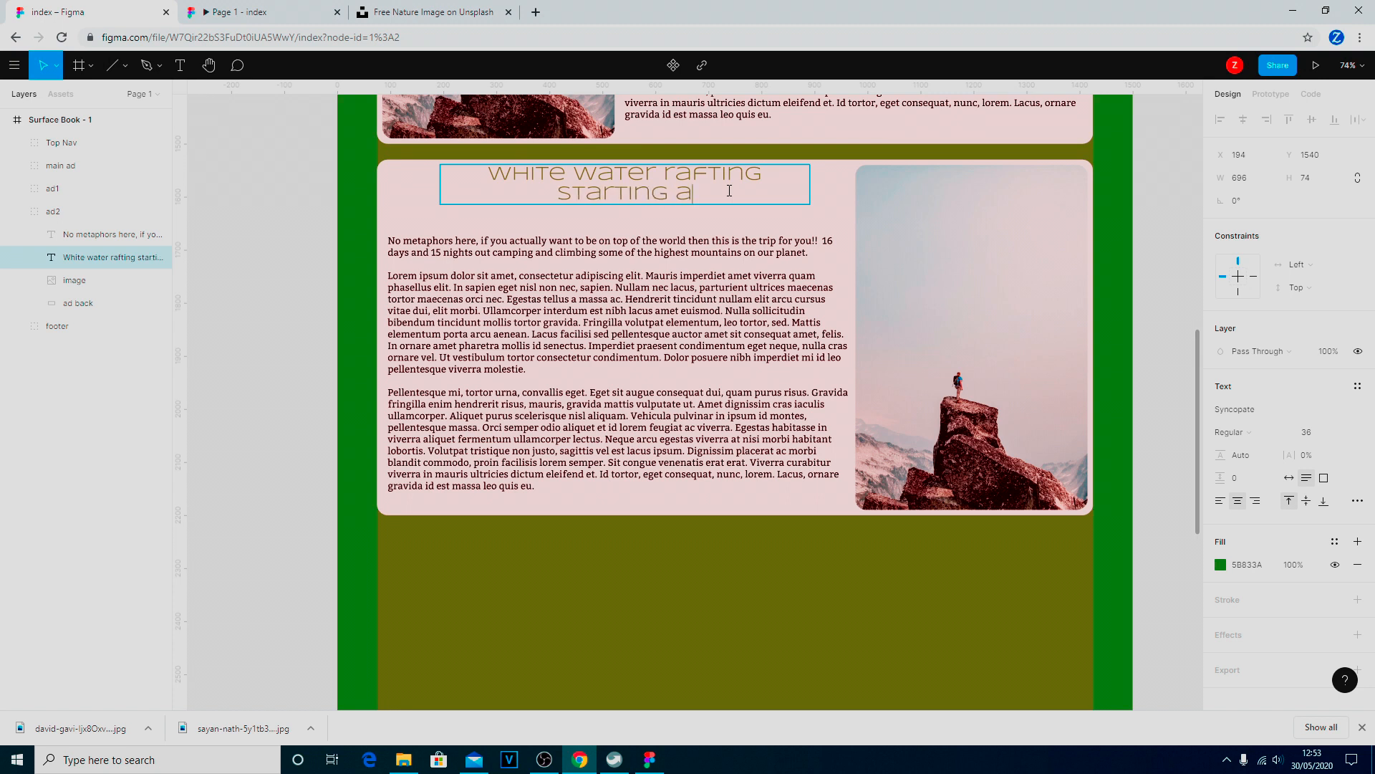
{"action": "type", "text": "t £5"}
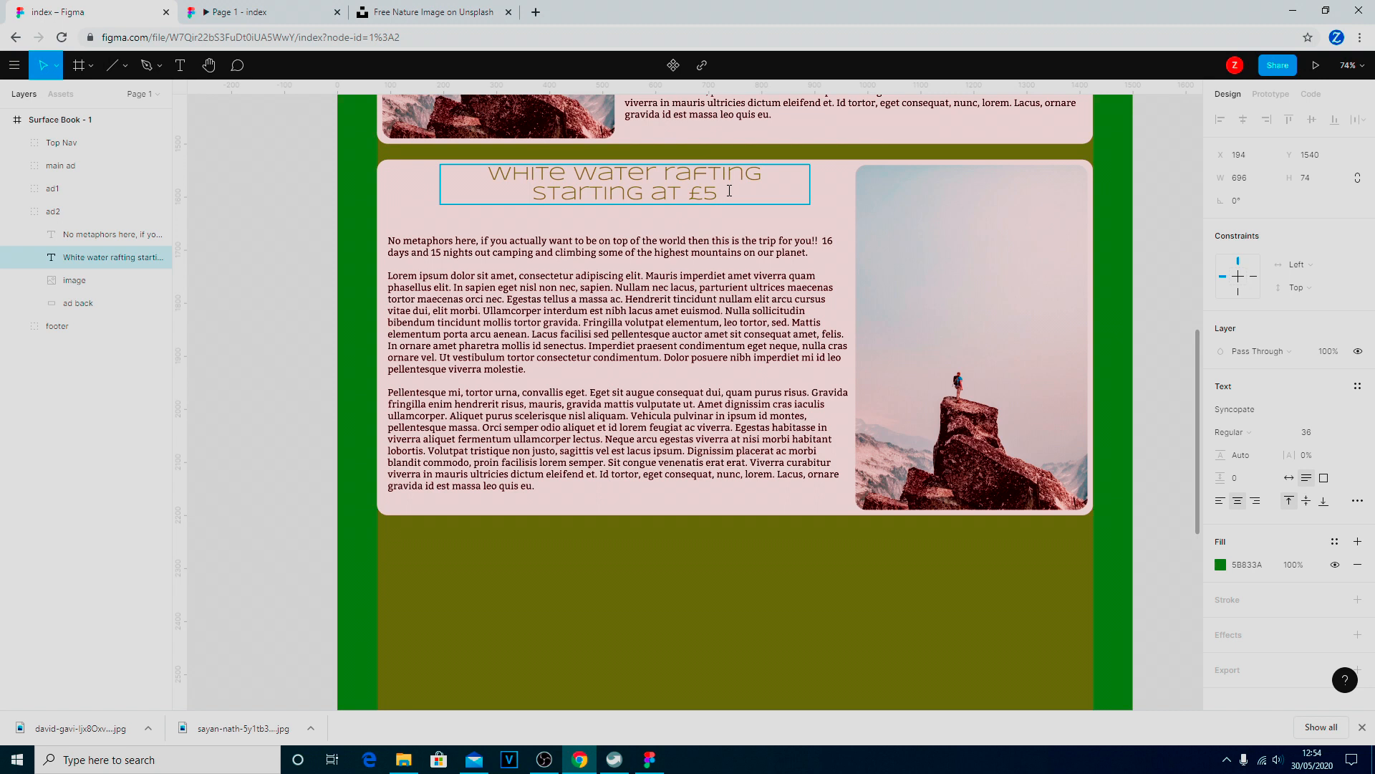
{"action": "type", "text": "99pp"}
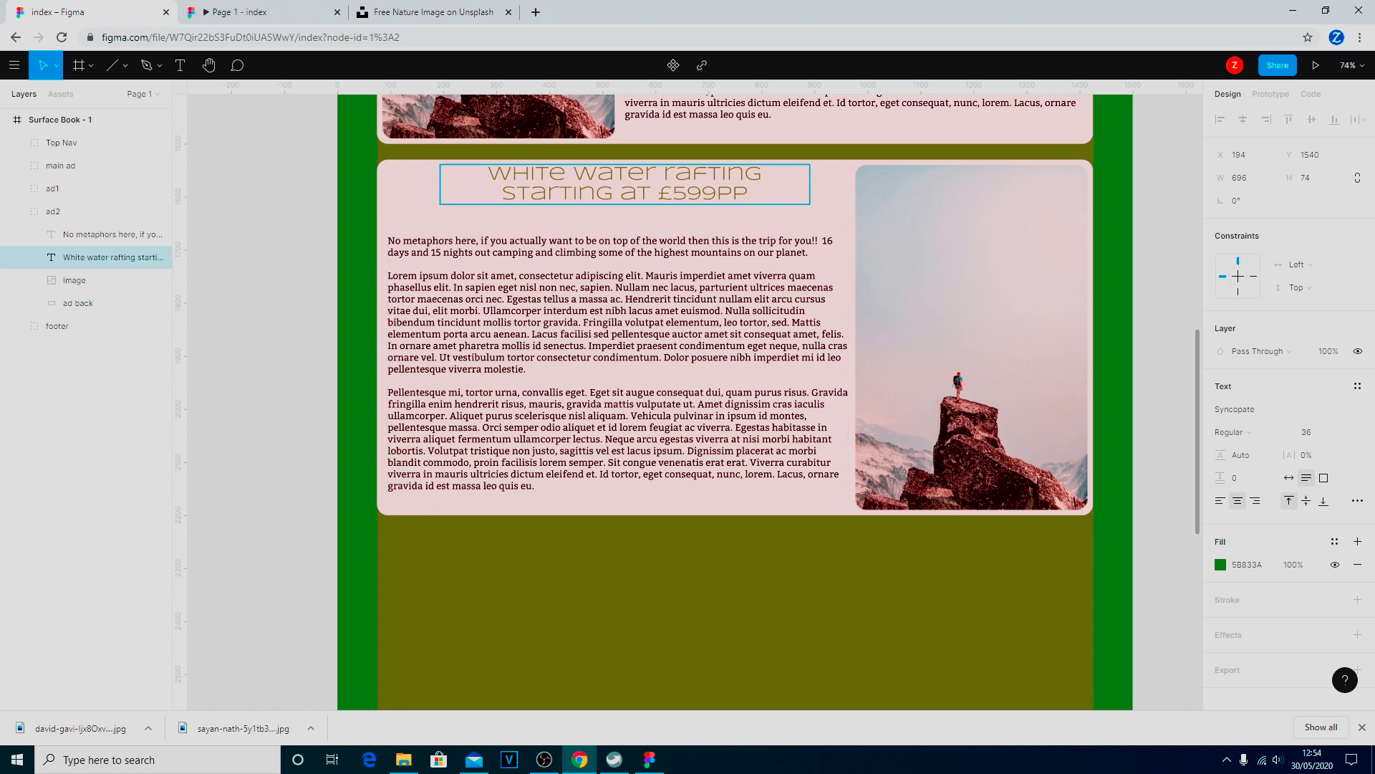
Replace ad2's opening paragraph with a rafting blurb beginning "Get that adrenaline rush, pumping with your arms and tensing with your abs just to stay afloat".
{"action": "key", "text": "alt+Tab"}
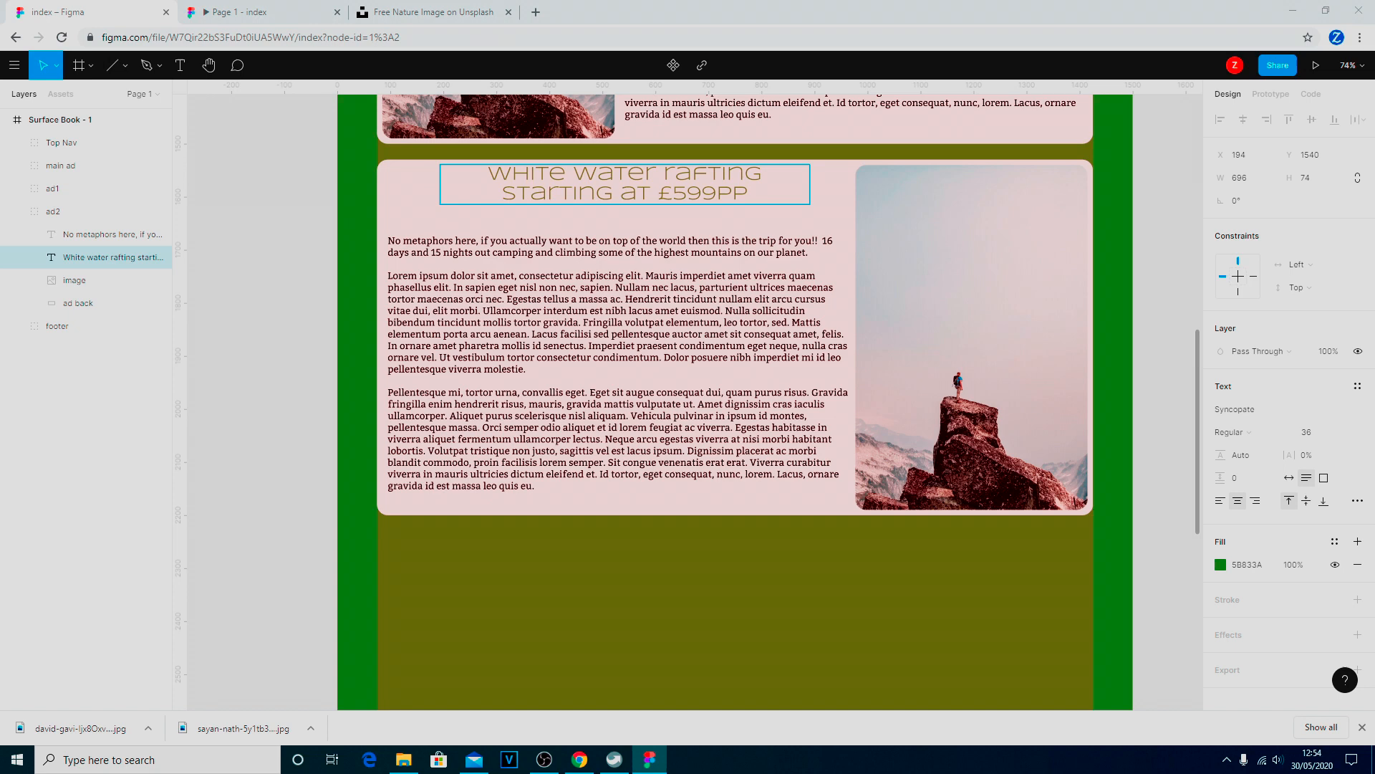
{"action": "double_click", "coordinate": [711, 257]}
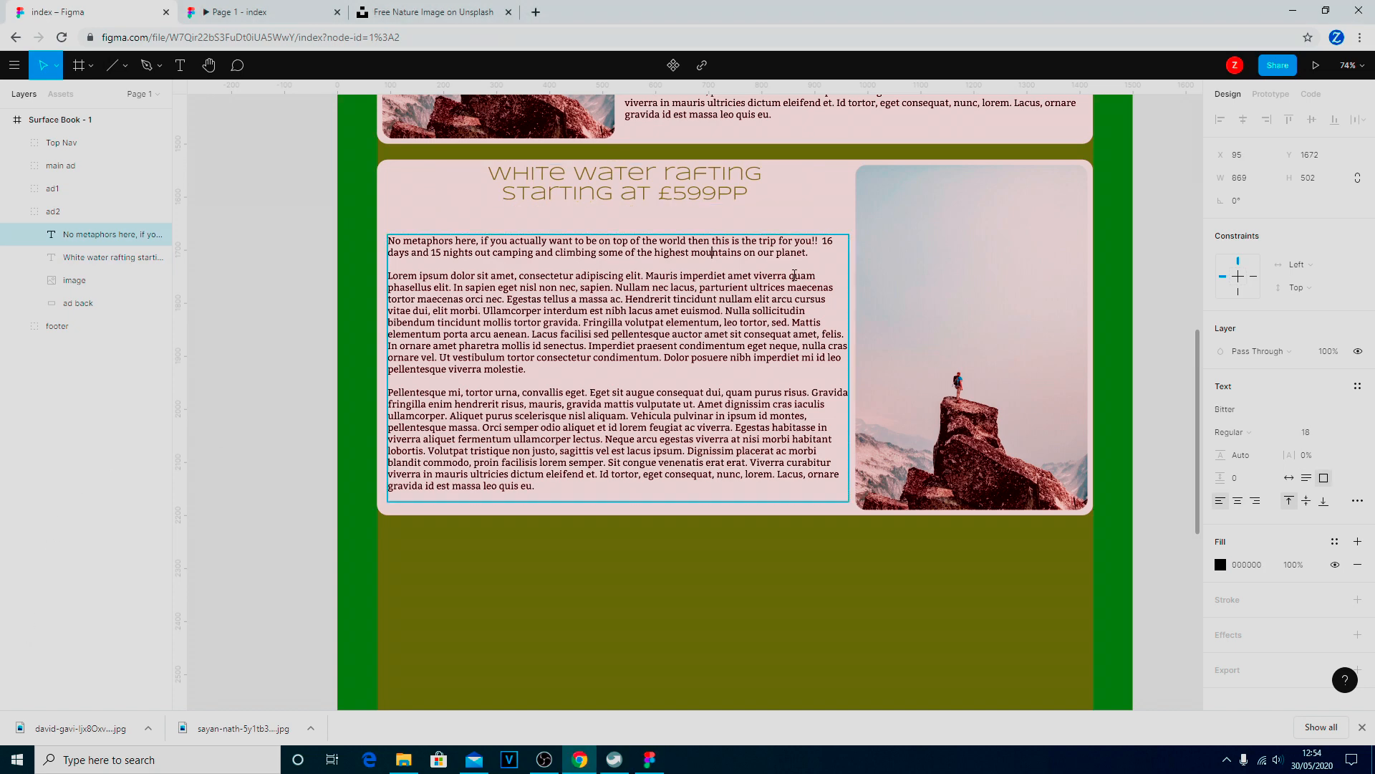
{"action": "left_click_drag", "start_coordinate": [817, 256], "coordinate": [358, 243]}
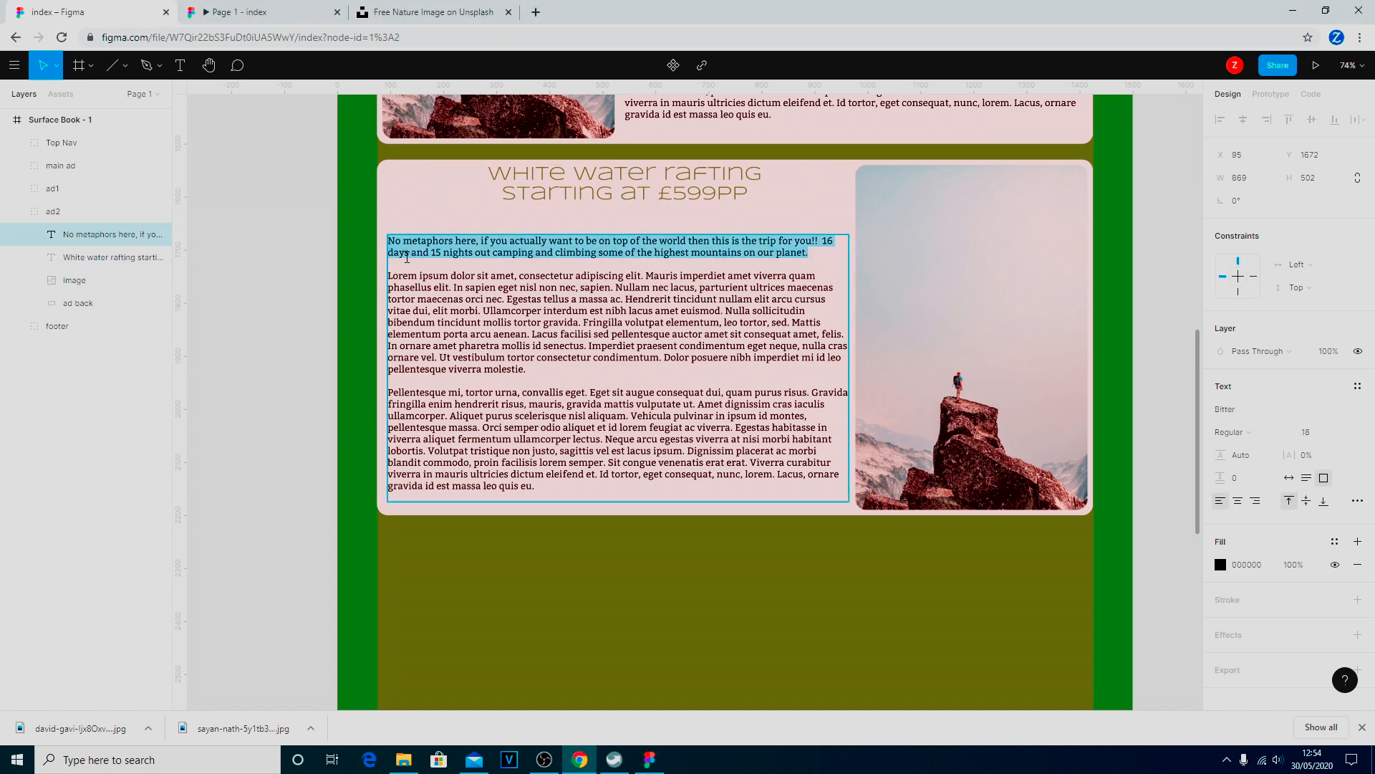
{"action": "type", "text": "Get that adrenaline rush, pumping with your arms and tensing with your abs just to stay afloat and miss those rocks as they come at steaming at you  as you navigate one of the many white water rafting experiances we do."}
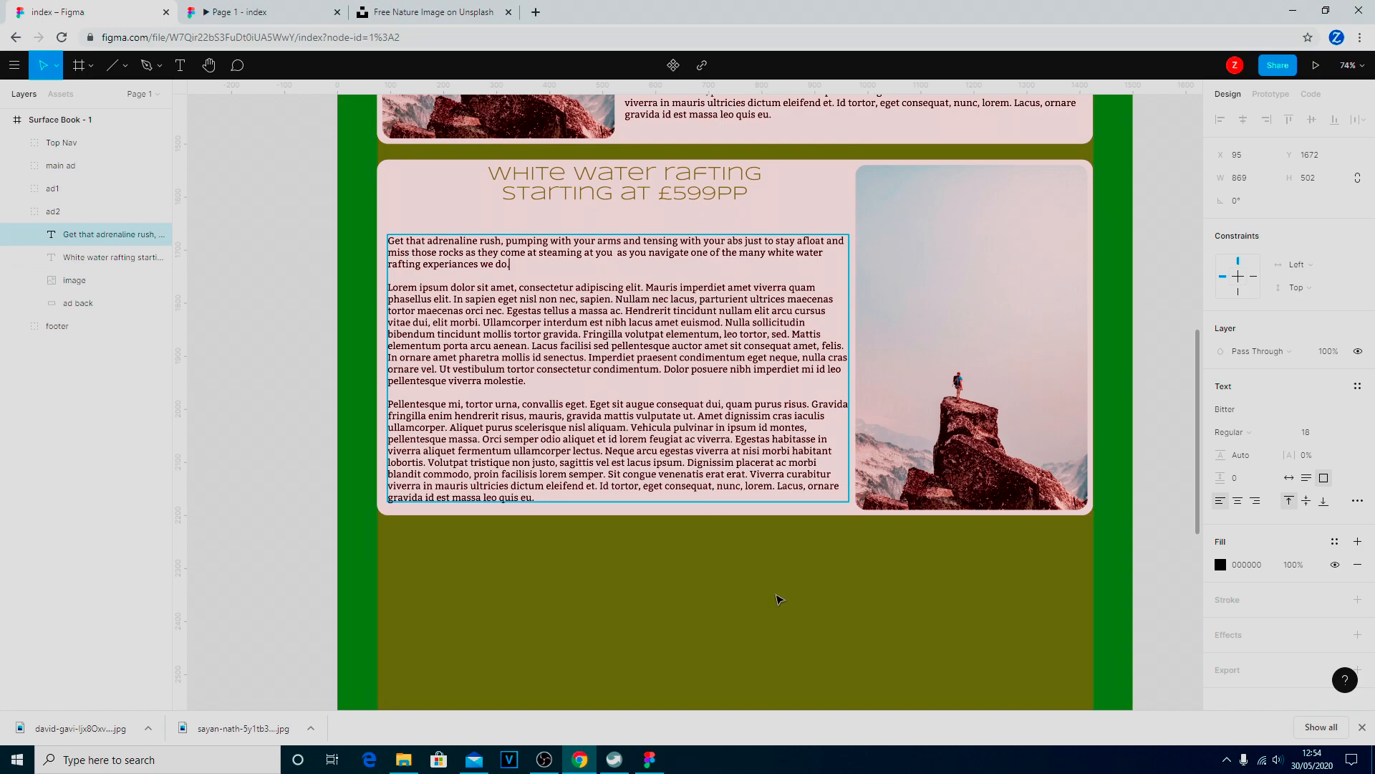
Nudge the ad2 body text straight up to Y 1660, closer to its heading.
{"action": "scroll", "coordinate": [581, 405], "scroll_direction": "up", "scroll_amount": 8}
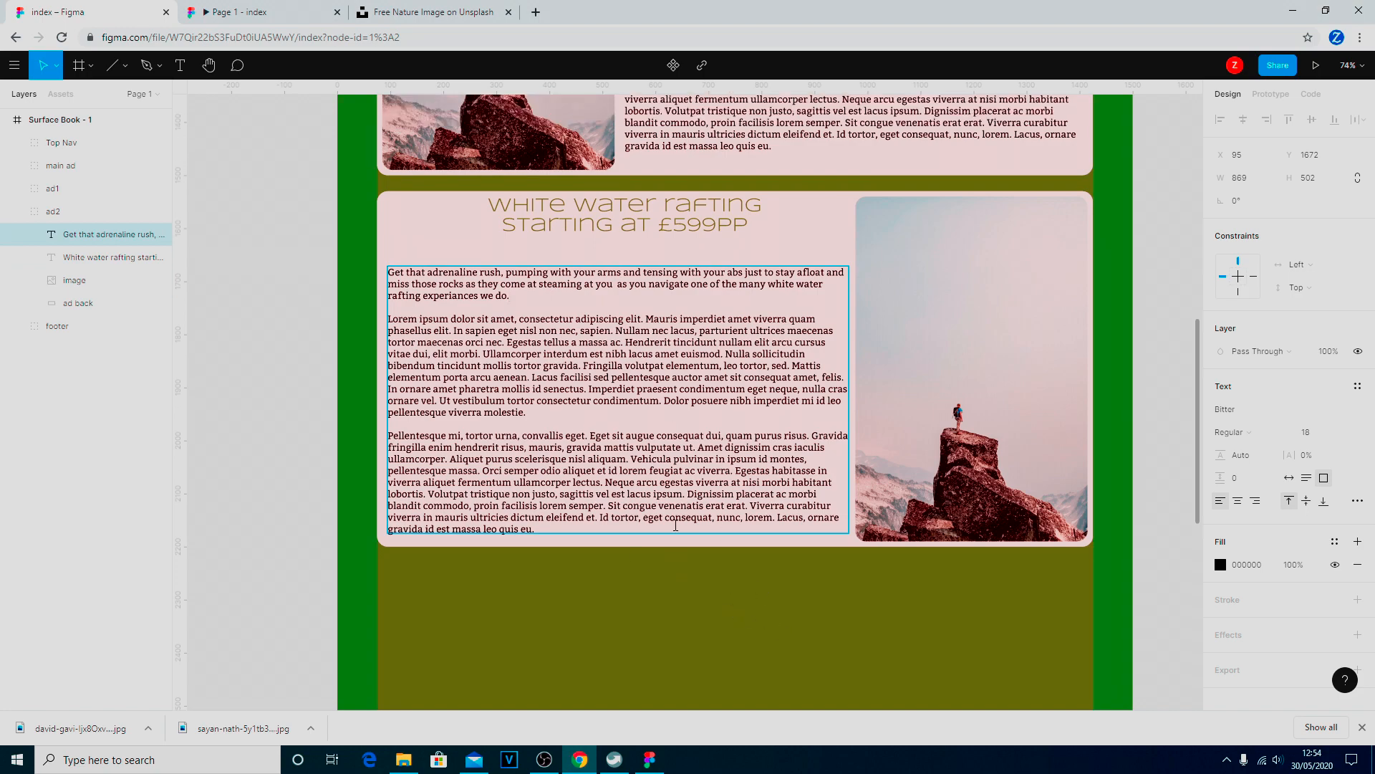
{"action": "scroll", "coordinate": [692, 546], "scroll_direction": "down", "scroll_amount": 5}
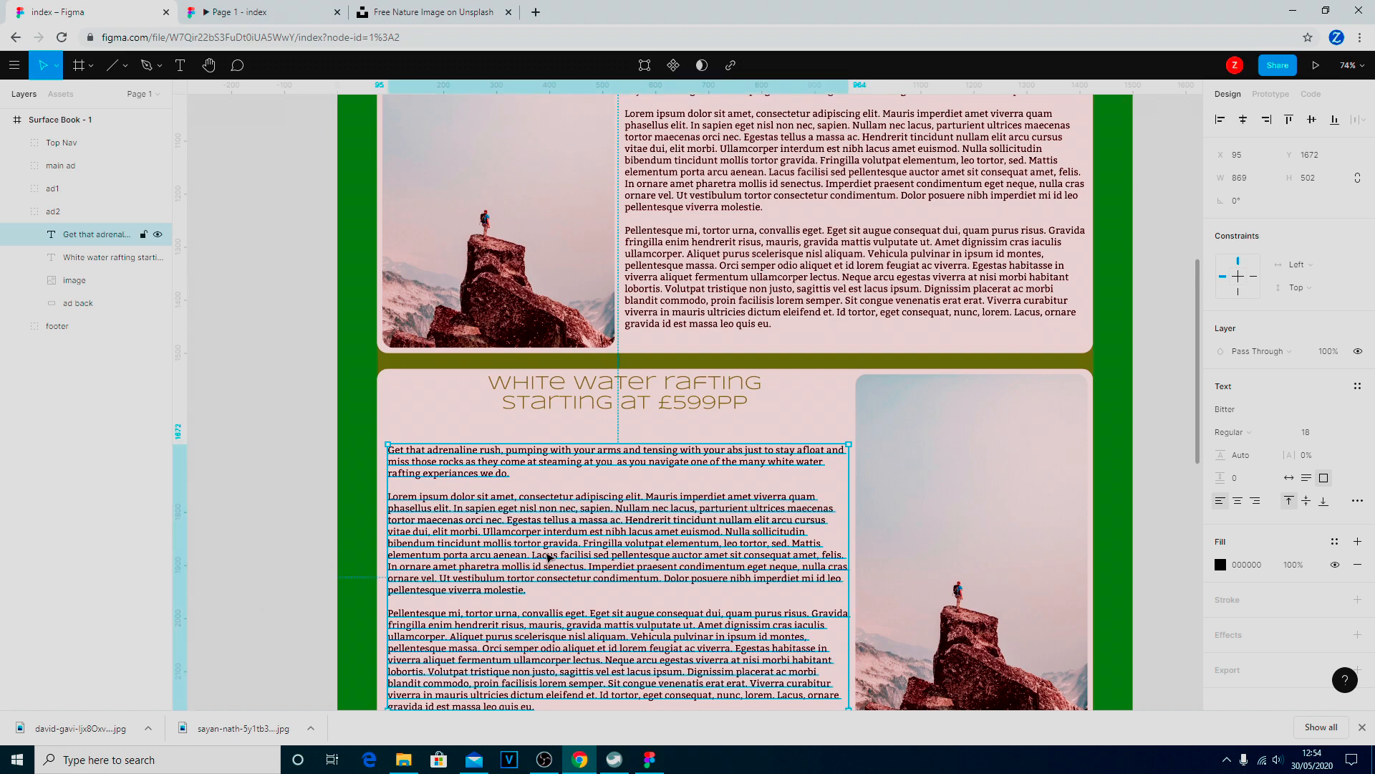
{"action": "key", "text": "Up"}
{"action": "key", "text": "Up"}
{"action": "key", "text": "Up"}
{"action": "key", "text": "Up"}
{"action": "key", "text": "Up"}
{"action": "key", "text": "Up"}
{"action": "key", "text": "Up"}
{"action": "key", "text": "Up"}
{"action": "key", "text": "Up"}
{"action": "key", "text": "Up"}
{"action": "key", "text": "Up"}
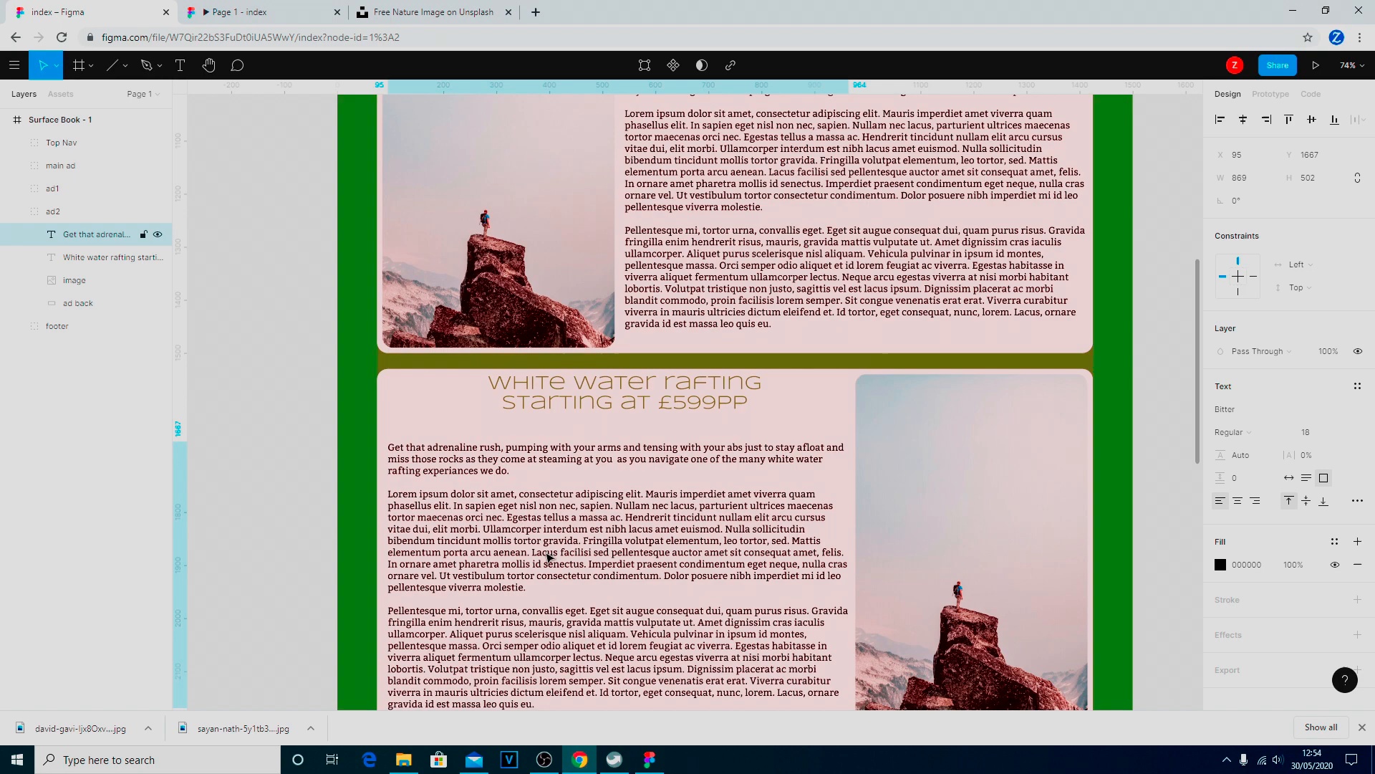
{"action": "key", "text": "Up"}
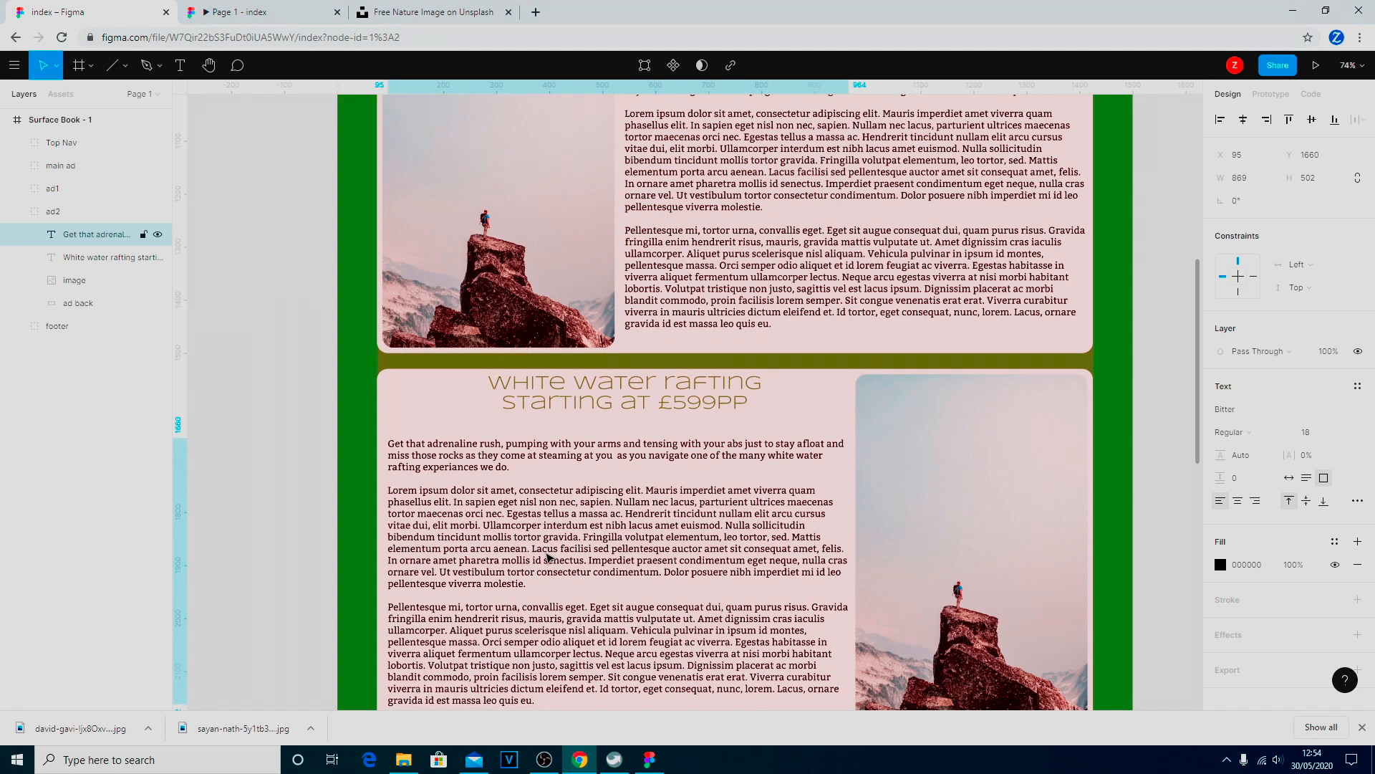
Nudge the ad2 body text further up to Y 1650 to tighten the gap under the heading.
{"action": "key", "text": "Up"}
{"action": "key", "text": "Up"}
{"action": "key", "text": "Up"}
{"action": "key", "text": "Up"}
{"action": "key", "text": "Up"}
{"action": "key", "text": "Up"}
{"action": "key", "text": "Up"}
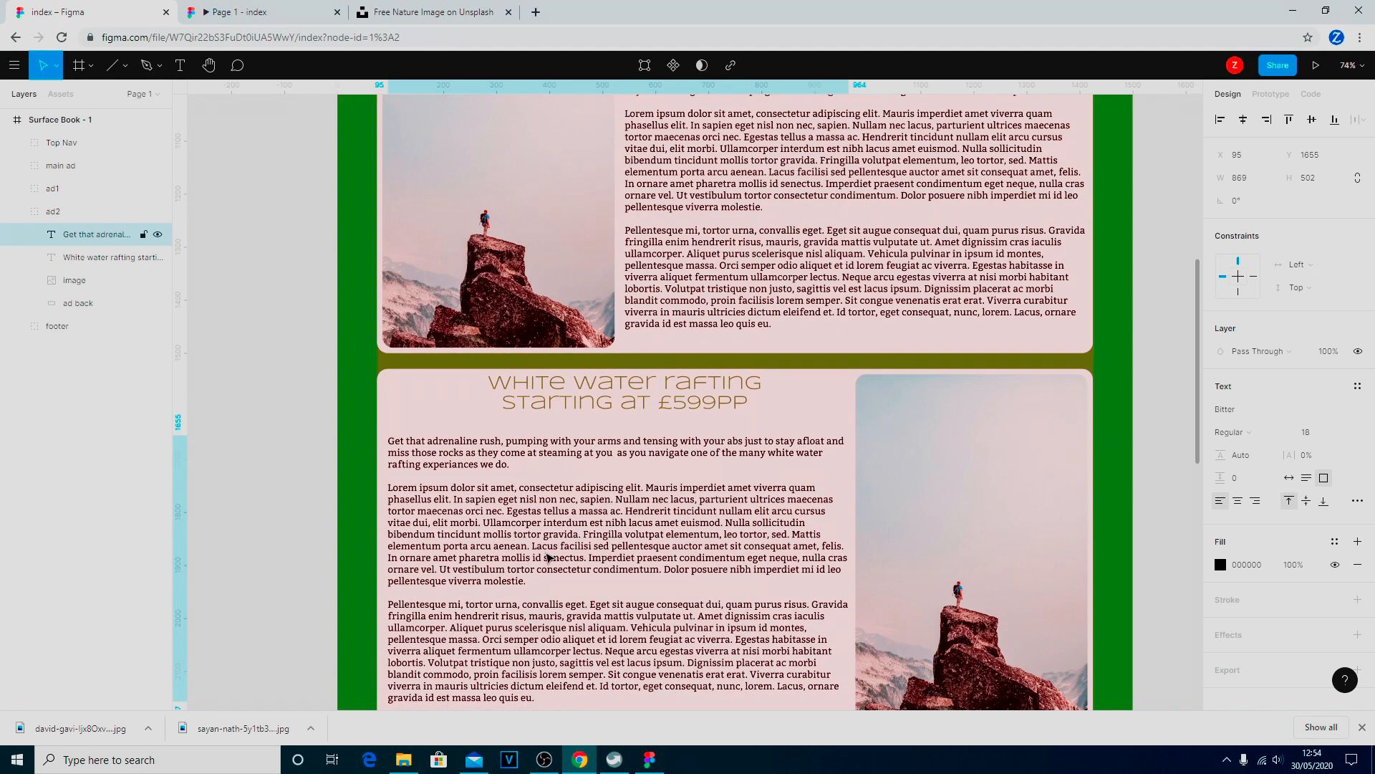
{"action": "key", "text": "Up"}
{"action": "key", "text": "Up"}
{"action": "key", "text": "Up"}
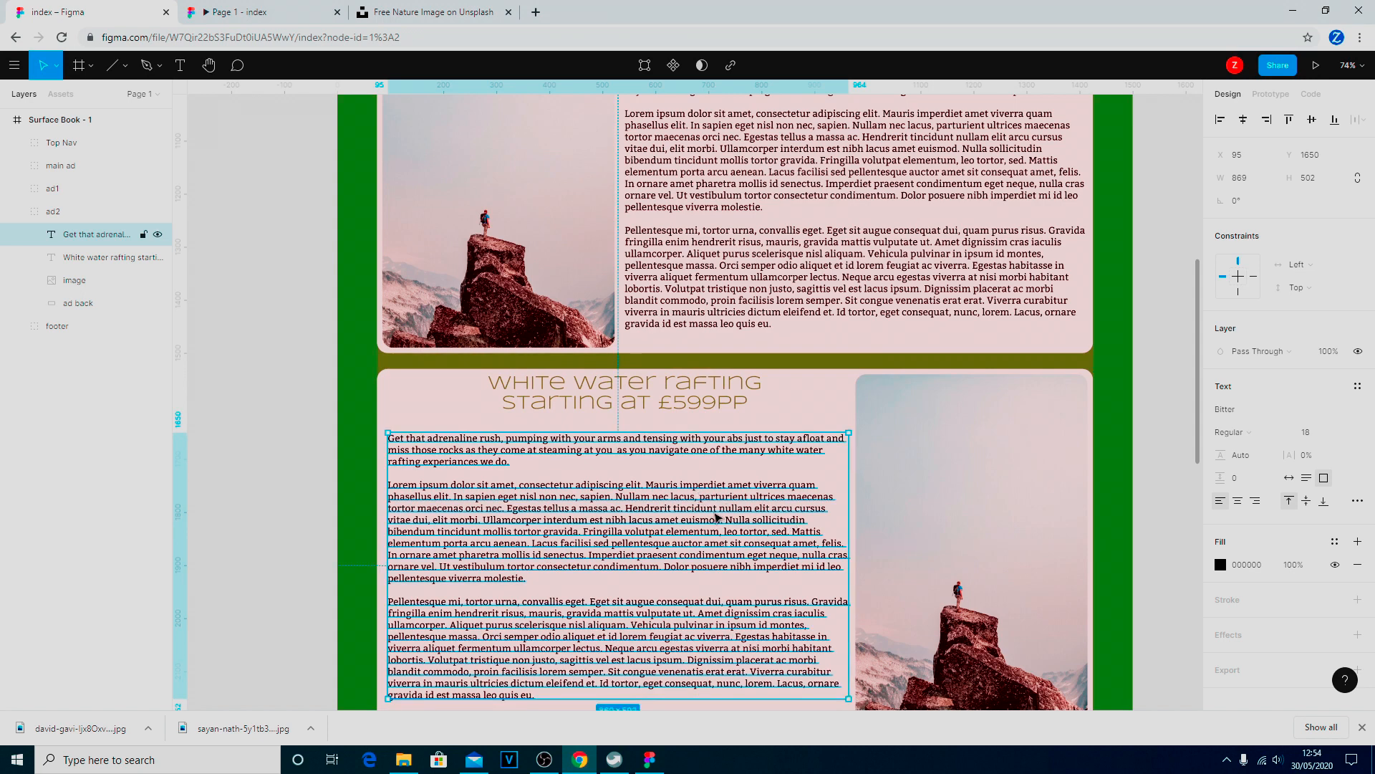
Check the spacing around ad2's text and look over the page from the main banner down through both advert cards.
{"action": "left_click", "coordinate": [401, 396]}
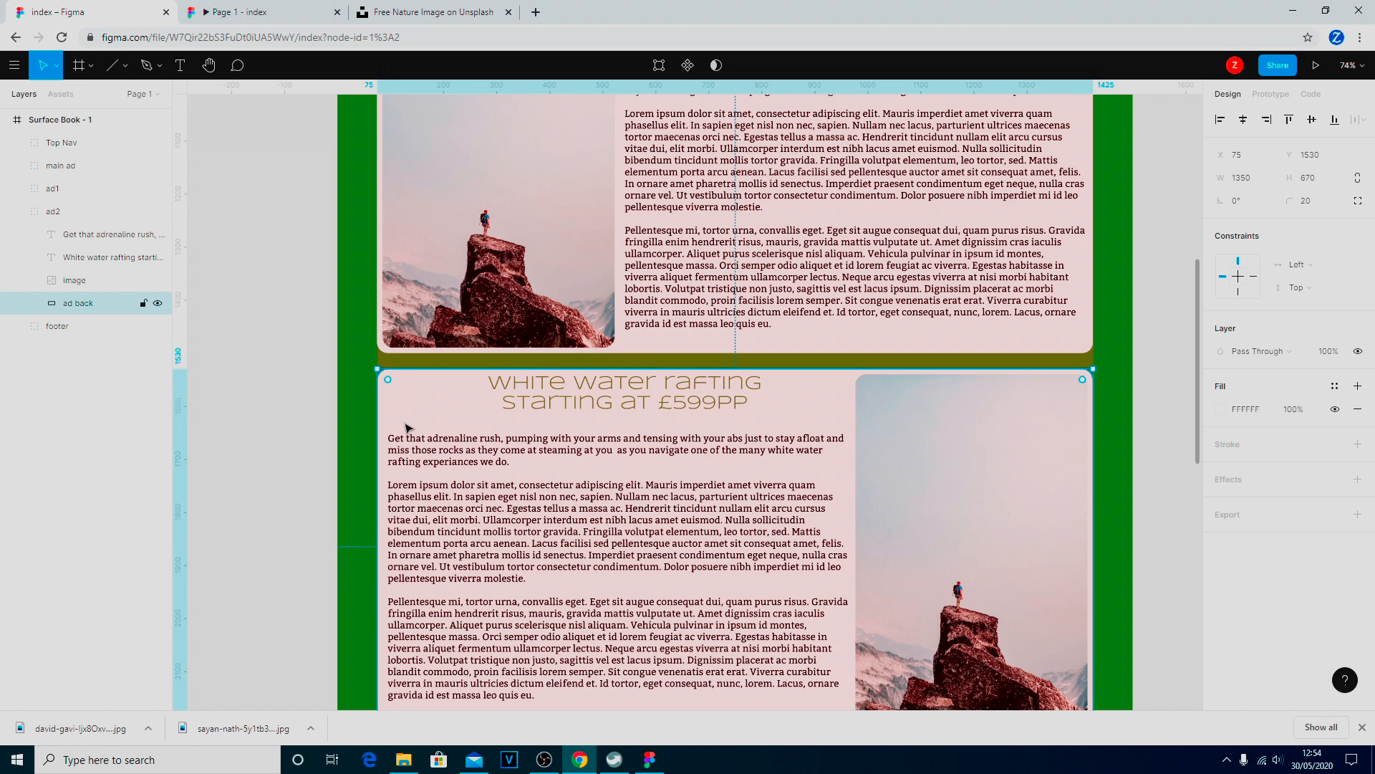
{"action": "left_click", "coordinate": [430, 508]}
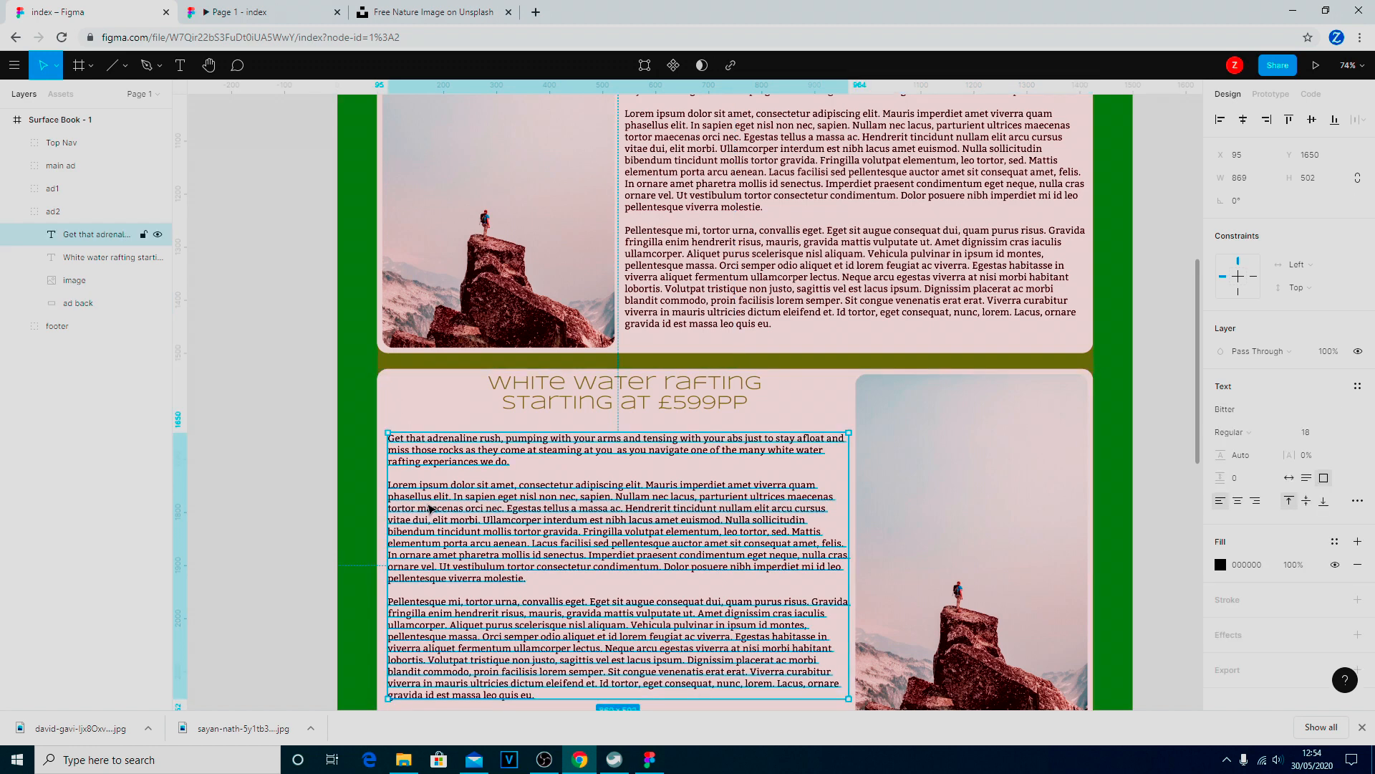
{"action": "left_click", "coordinate": [459, 400]}
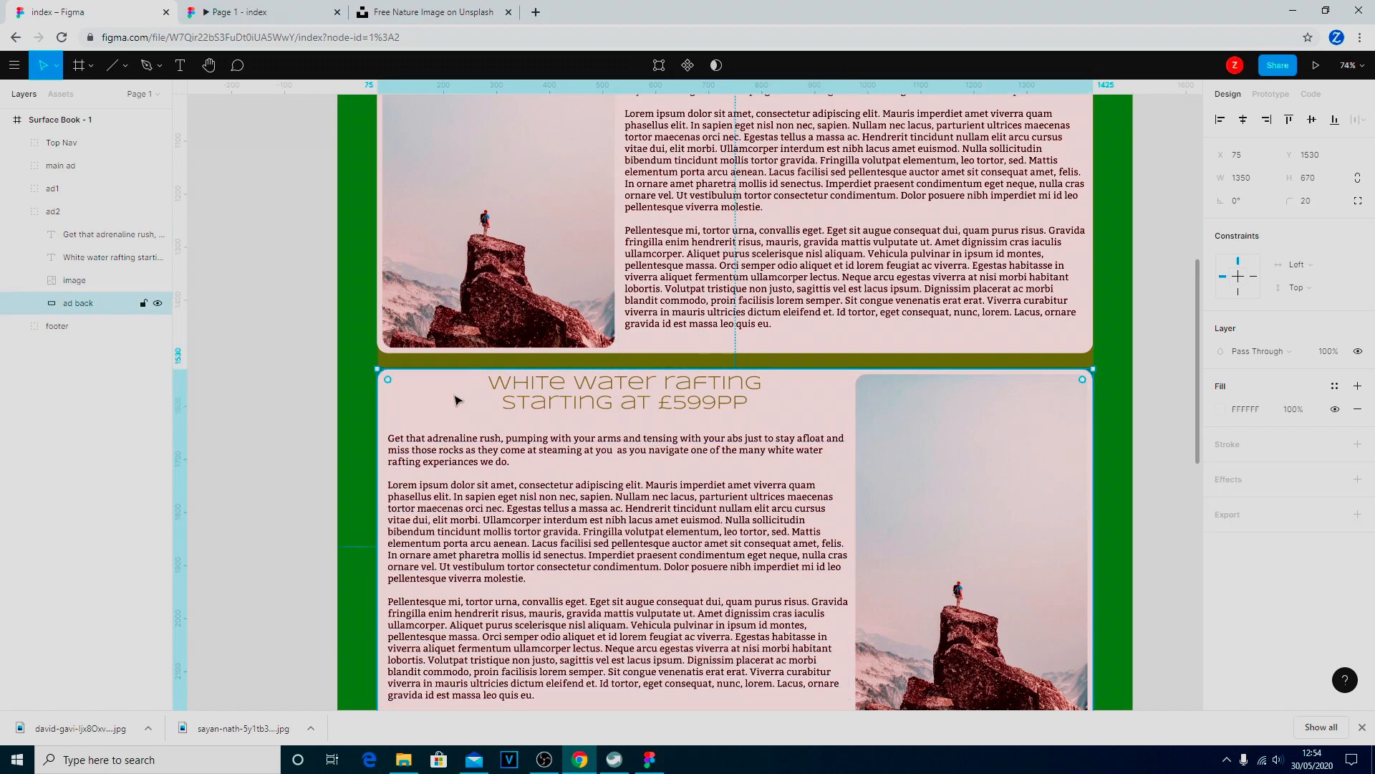
{"action": "left_click", "coordinate": [457, 474]}
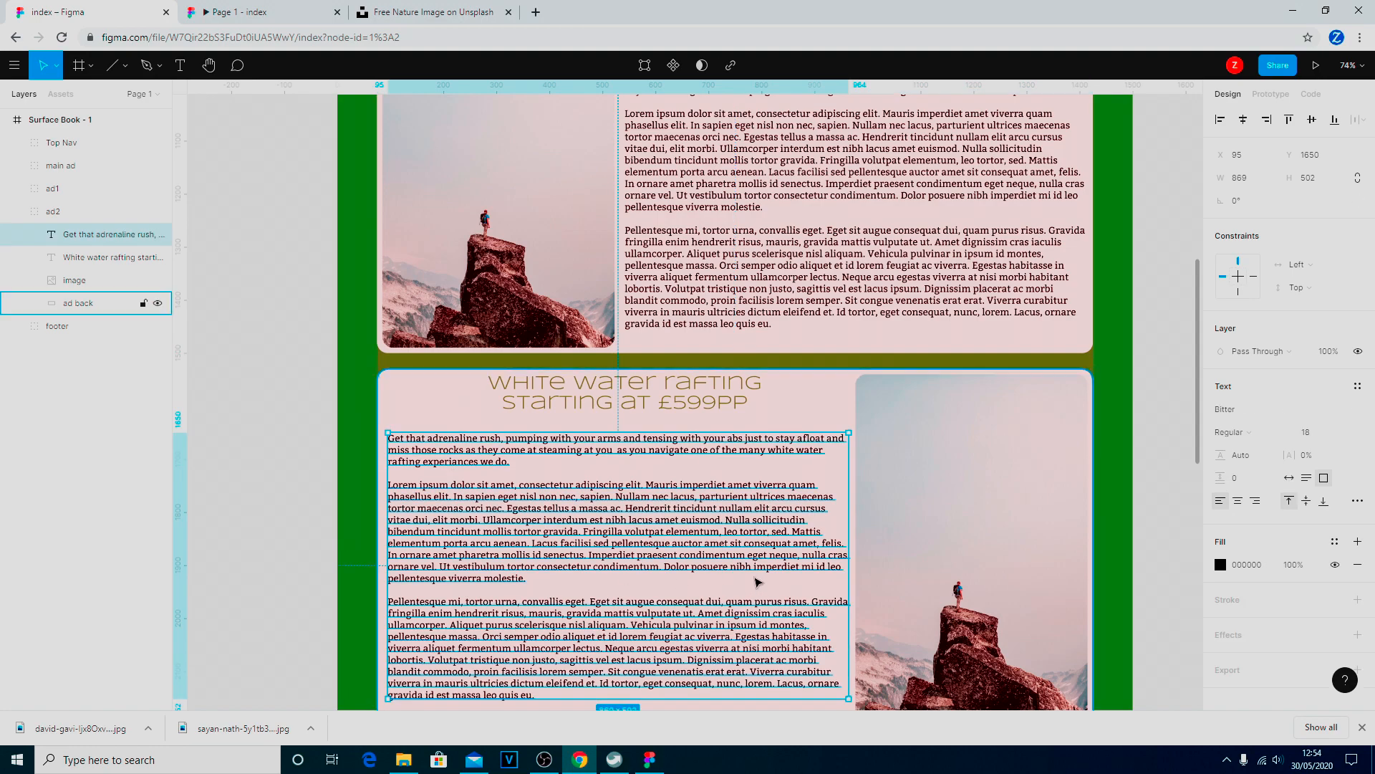
{"action": "scroll", "coordinate": [755, 577], "scroll_direction": "down", "scroll_amount": 5}
{"action": "scroll", "coordinate": [757, 580], "scroll_direction": "up", "scroll_amount": 15}
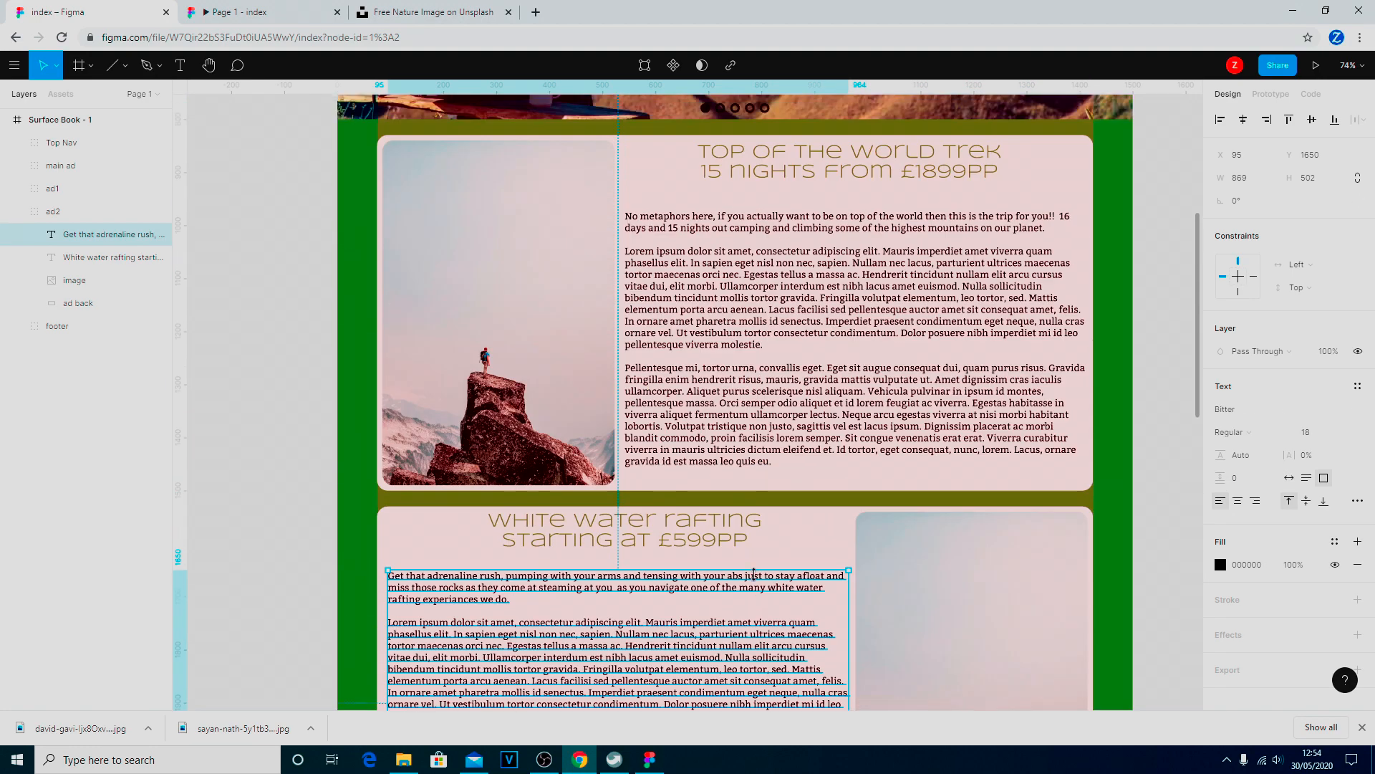
{"action": "scroll", "coordinate": [758, 584], "scroll_direction": "up", "scroll_amount": 3}
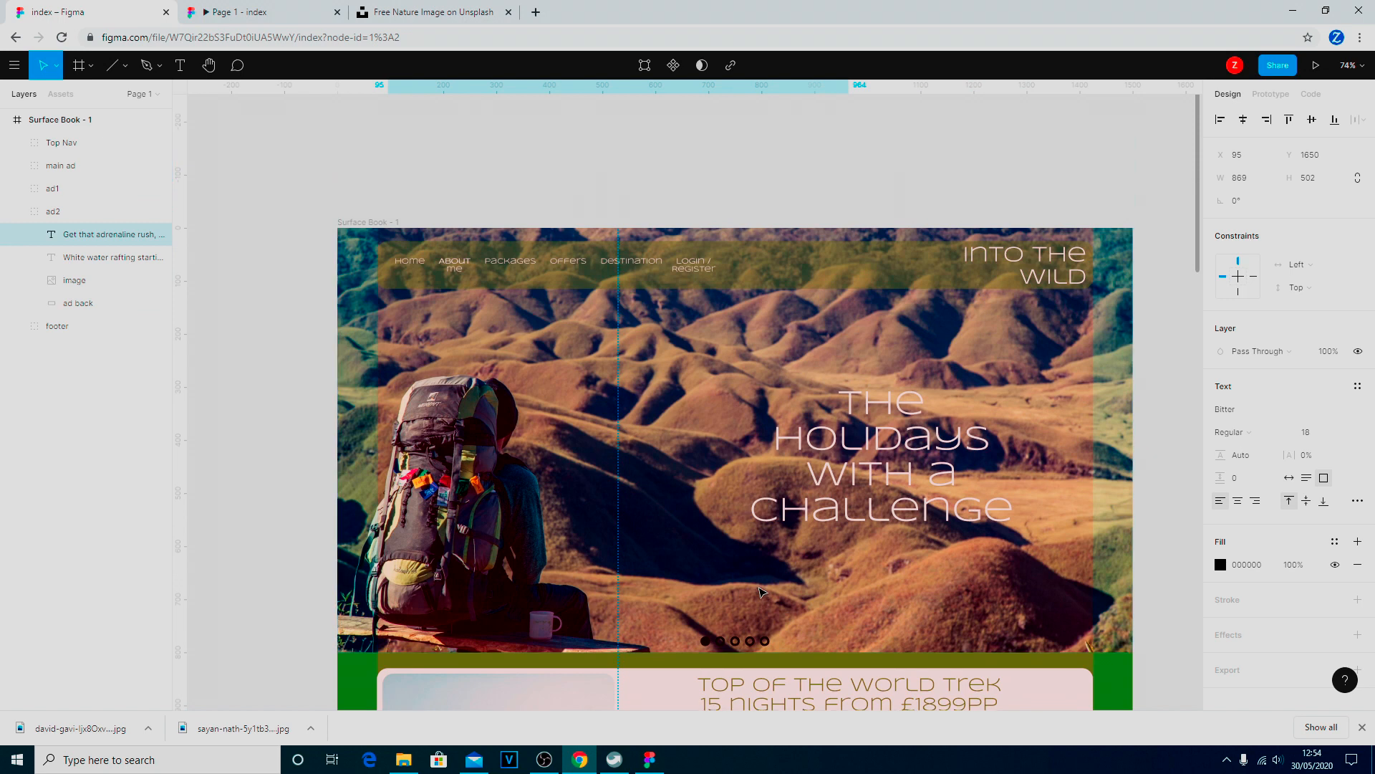
{"action": "left_click", "coordinate": [277, 460]}
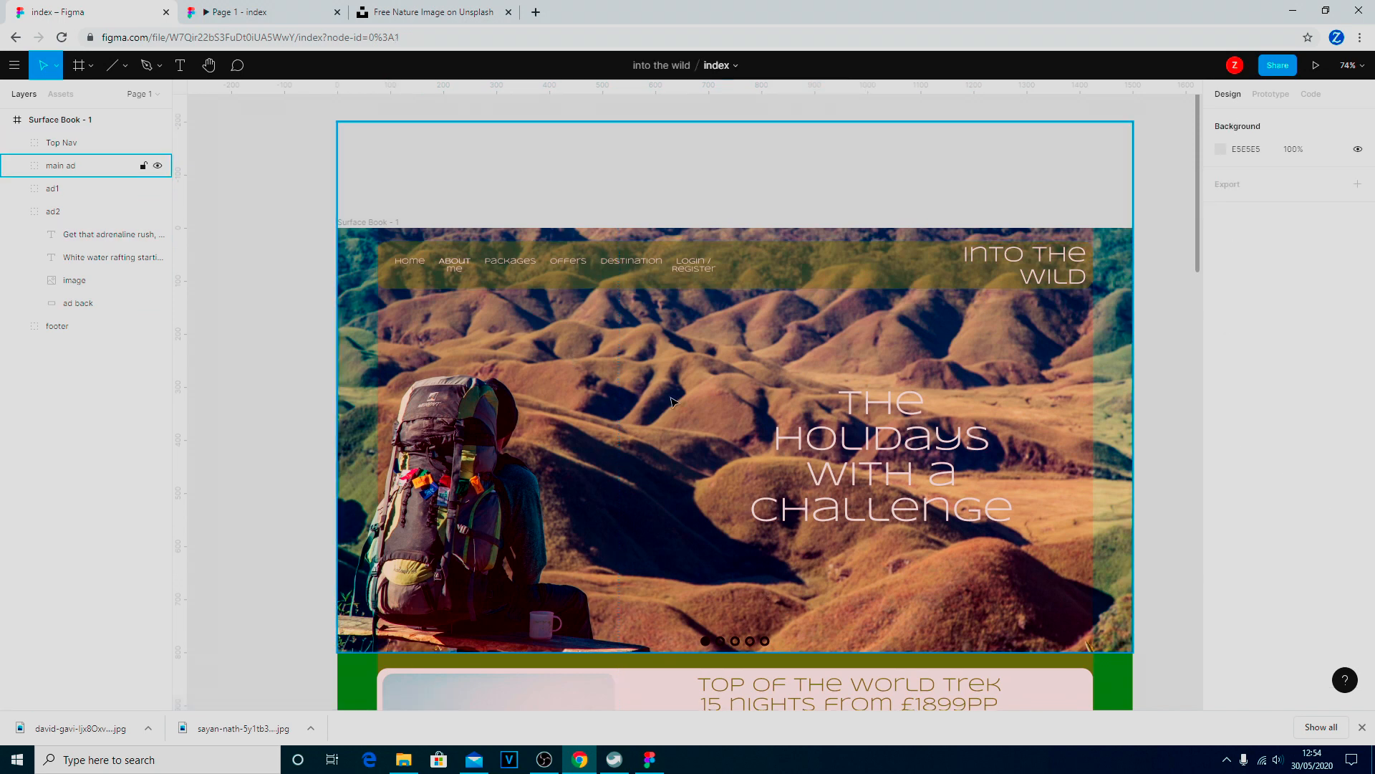
{"action": "scroll", "coordinate": [781, 417], "scroll_direction": "down", "scroll_amount": 1}
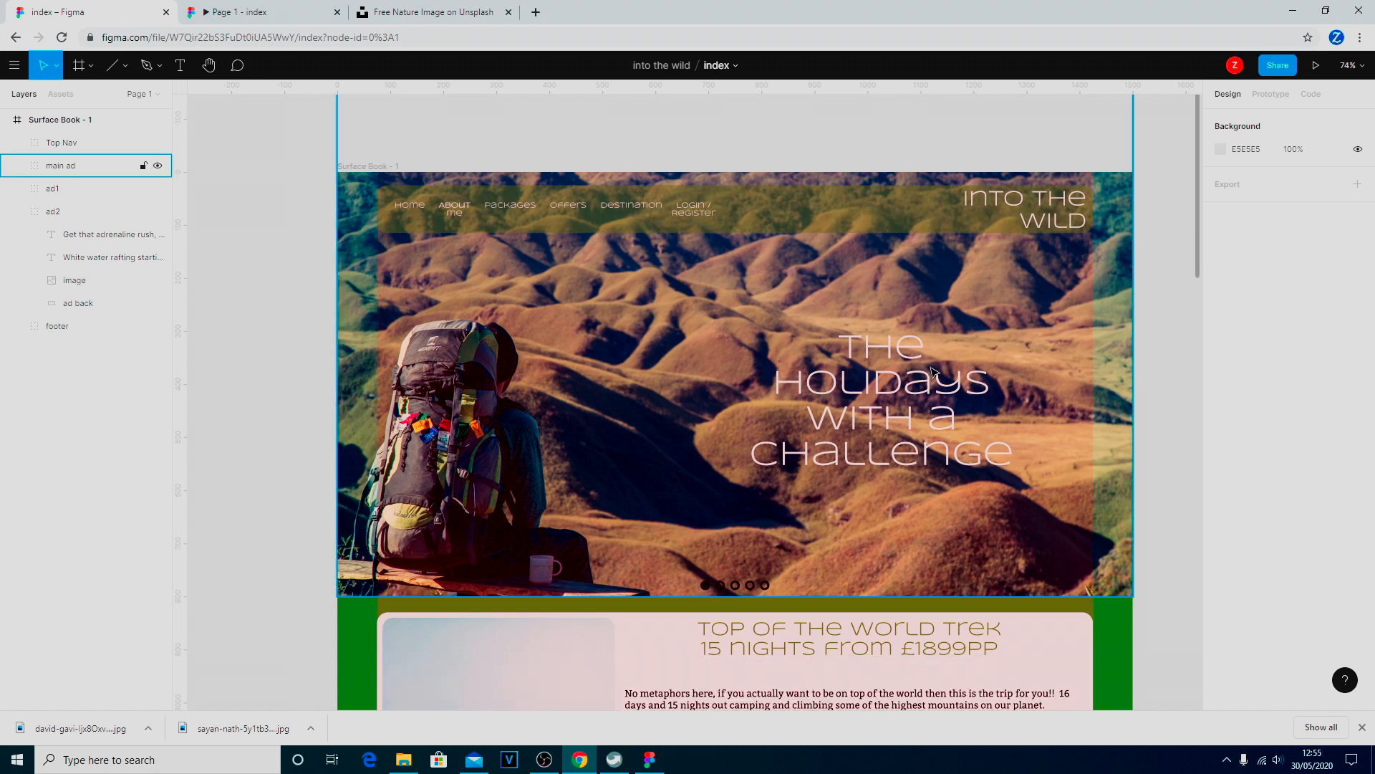
{"action": "scroll", "coordinate": [933, 372], "scroll_direction": "down", "scroll_amount": 5}
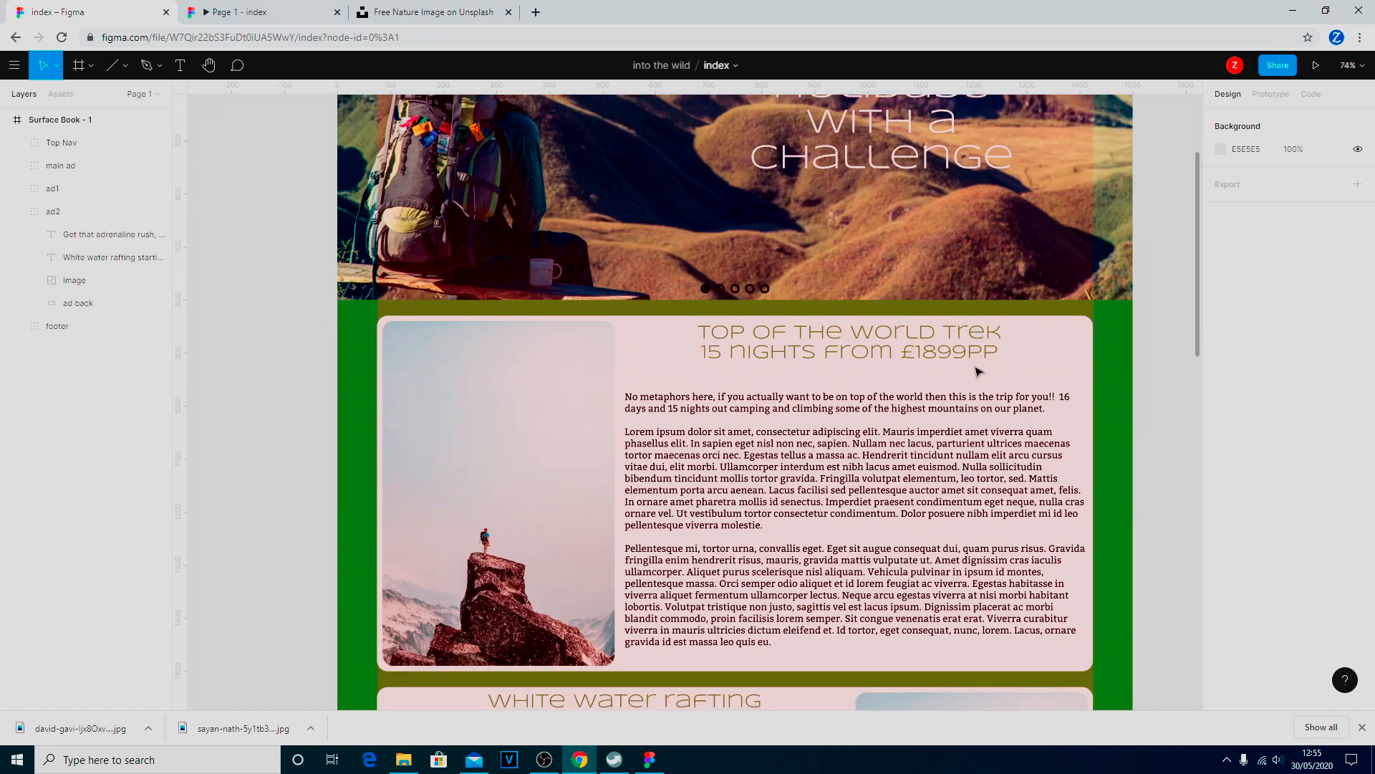
{"action": "scroll", "coordinate": [981, 372], "scroll_direction": "down", "scroll_amount": 5}
{"action": "scroll", "coordinate": [982, 372], "scroll_direction": "up", "scroll_amount": 7}
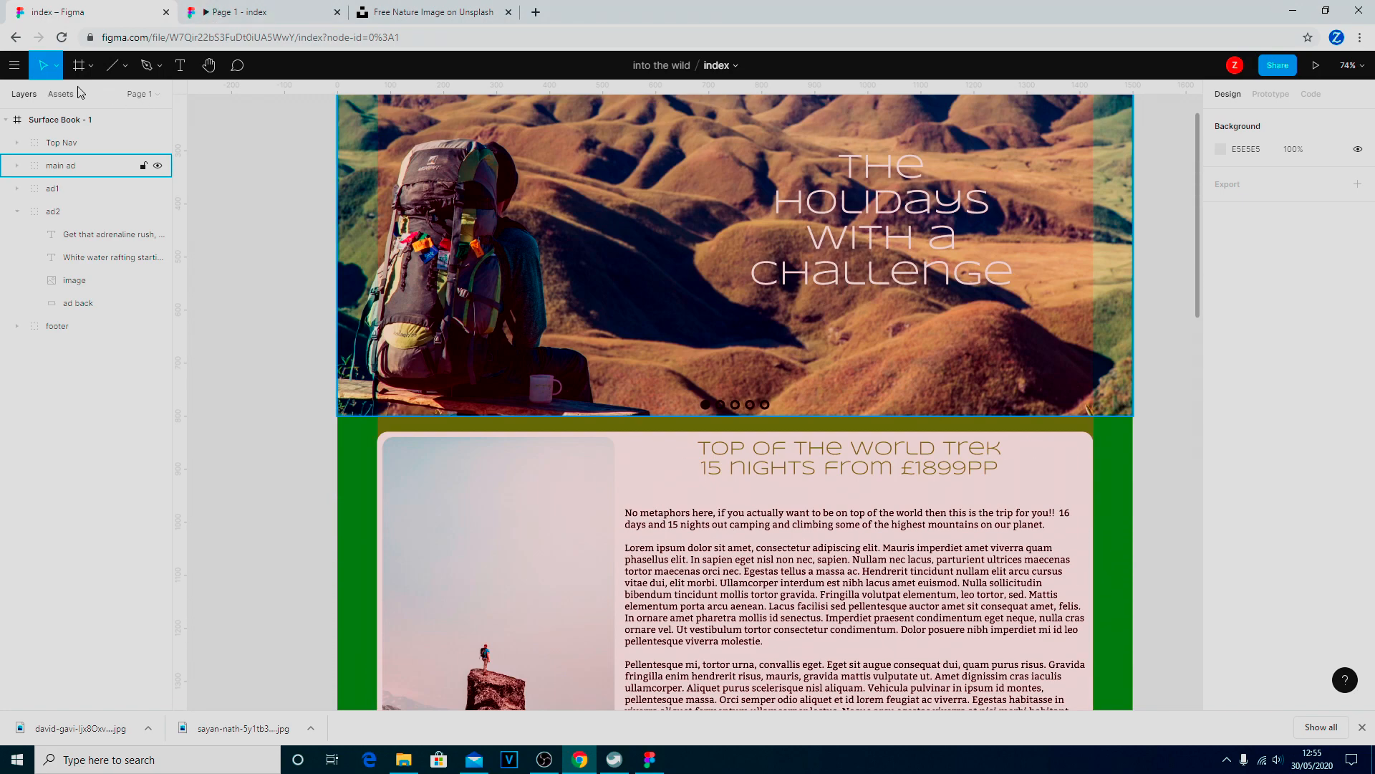
Check both advert cards in the prototype preview, then return to the design file.
{"action": "left_click", "coordinate": [236, 12]}
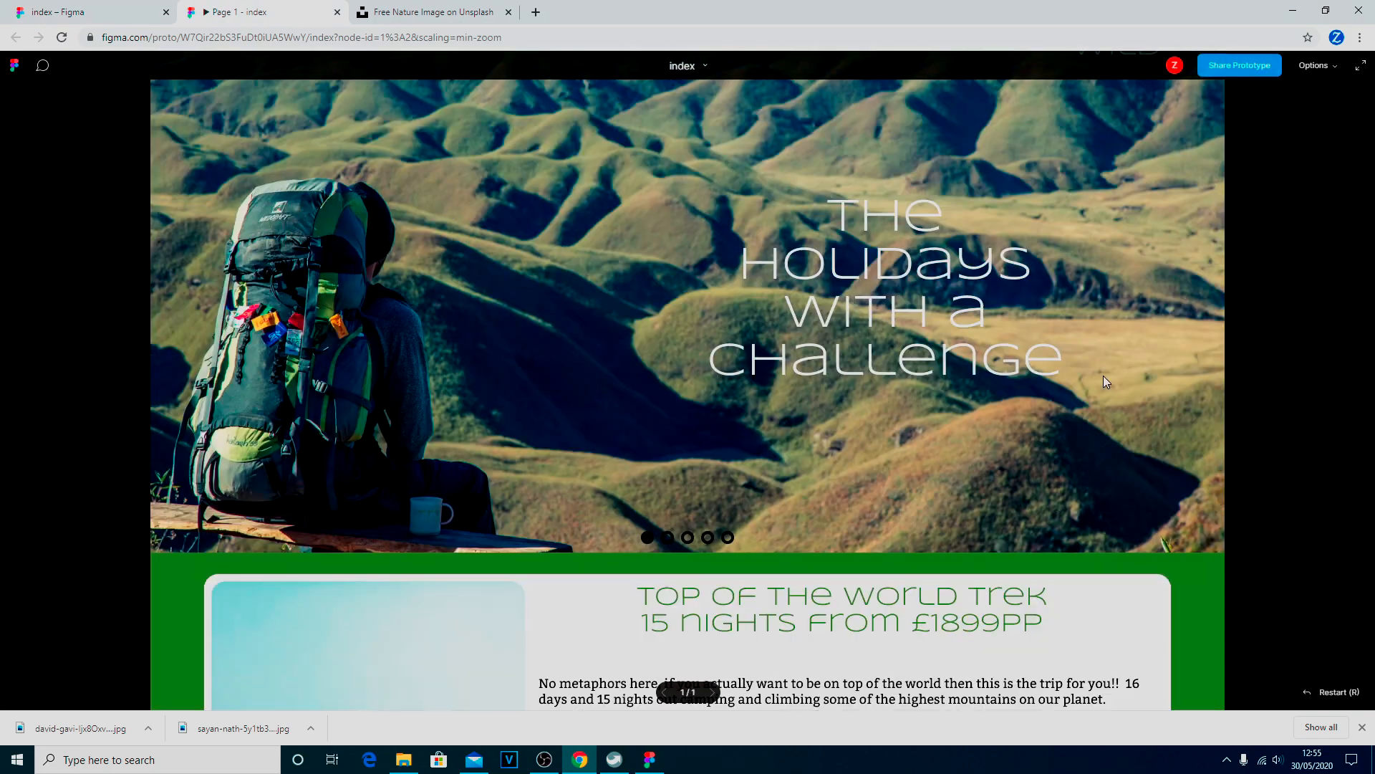
{"action": "scroll", "coordinate": [1103, 376], "scroll_direction": "down", "scroll_amount": 8}
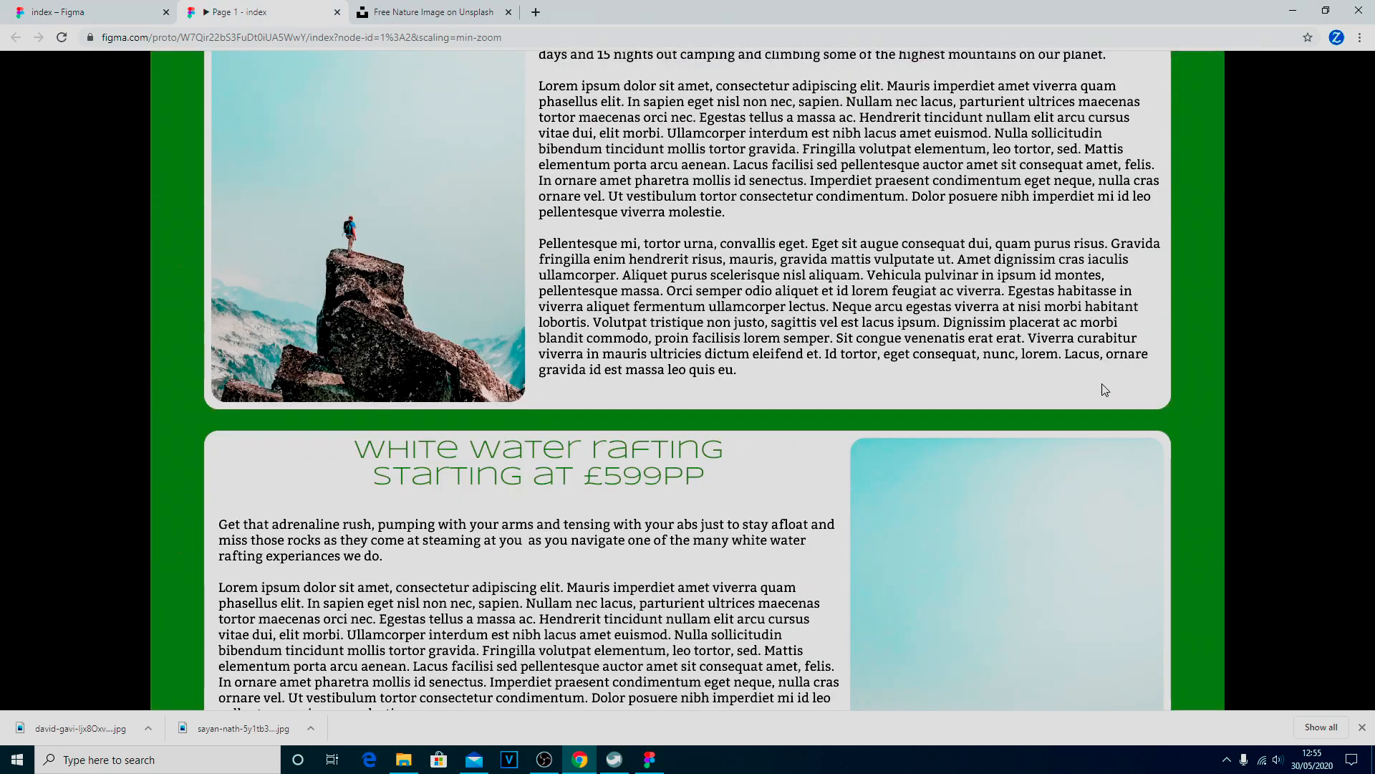
{"action": "scroll", "coordinate": [1104, 387], "scroll_direction": "down", "scroll_amount": 3}
{"action": "left_click", "coordinate": [85, 16]}
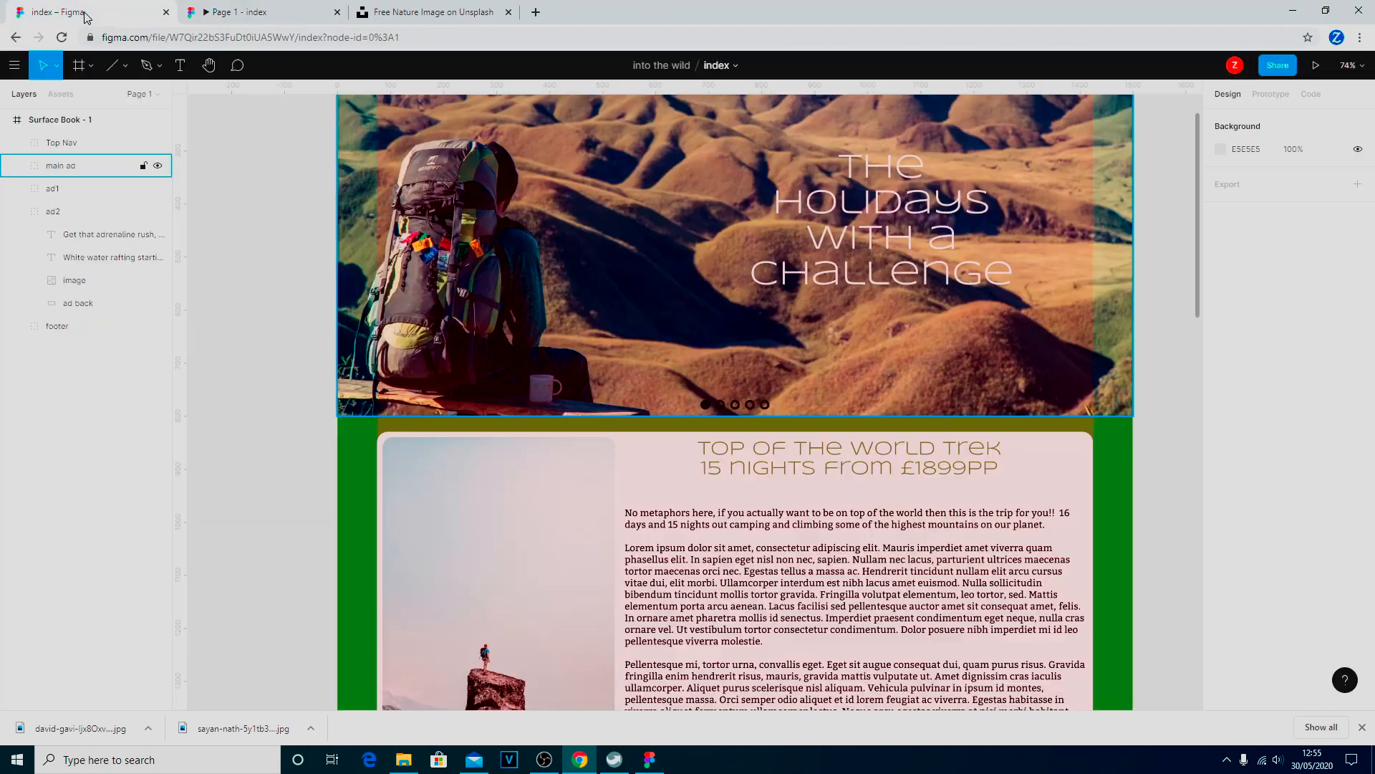
Select ad2's image, then switch to Unsplash and download the white water rafting photo from the into-the-wild-index collection in Large (2400x1560).
{"action": "scroll", "coordinate": [909, 430], "scroll_direction": "down", "scroll_amount": 10}
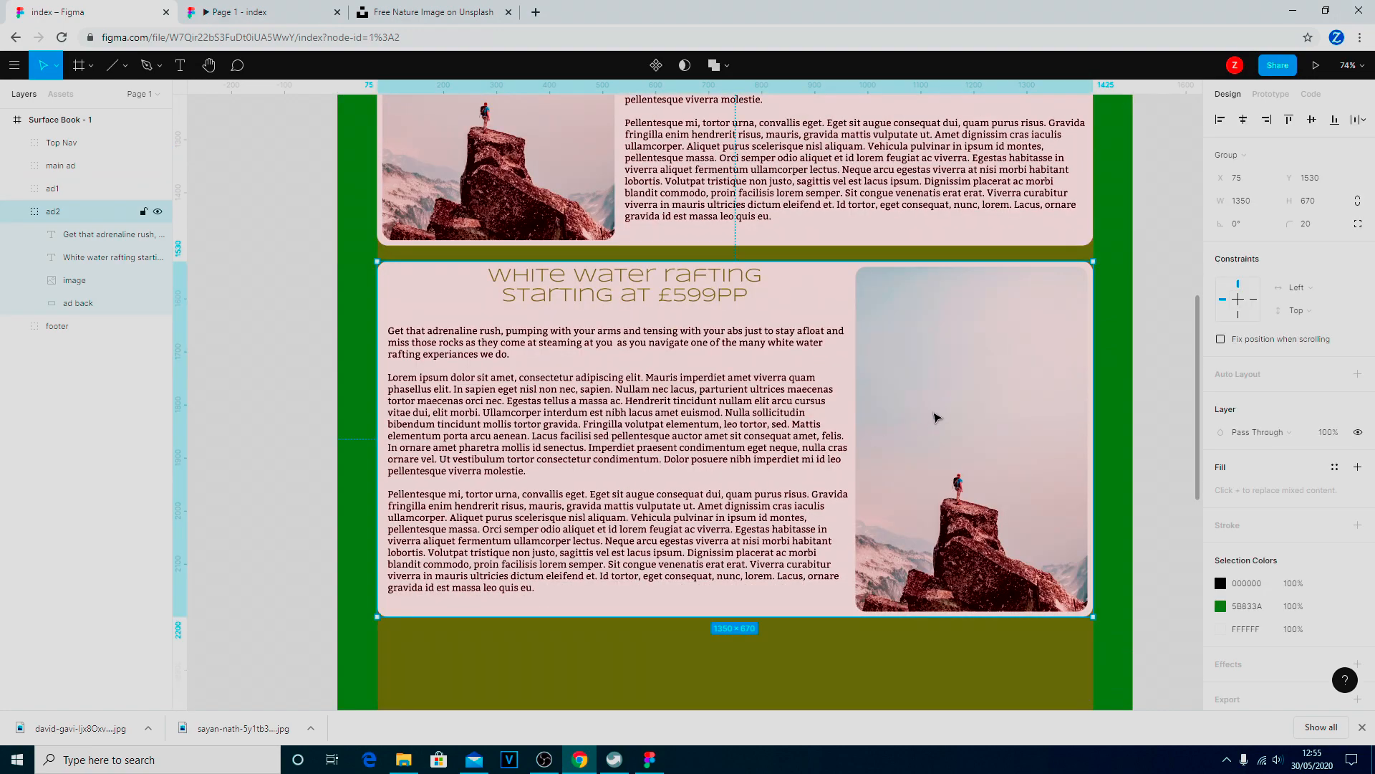
{"action": "left_click", "coordinate": [80, 282]}
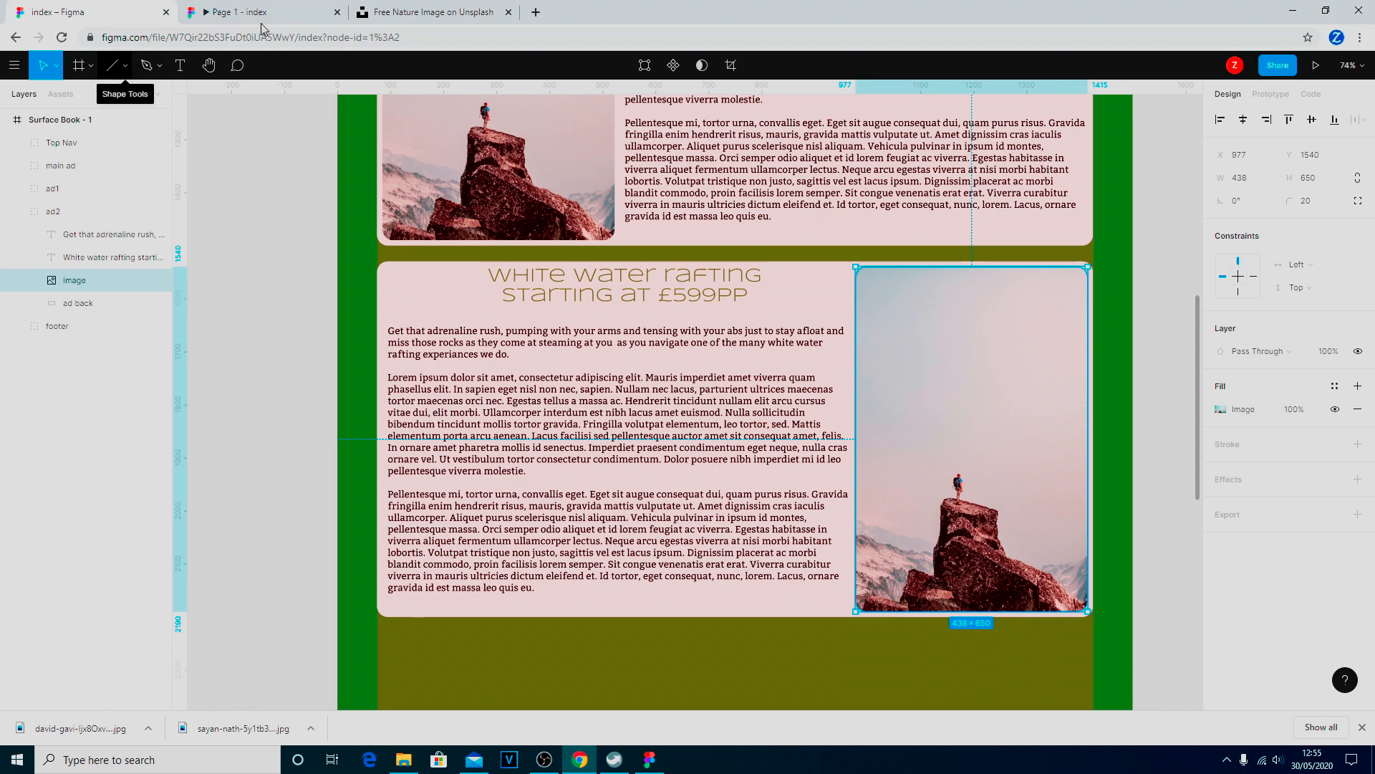
{"action": "left_click", "coordinate": [478, 13]}
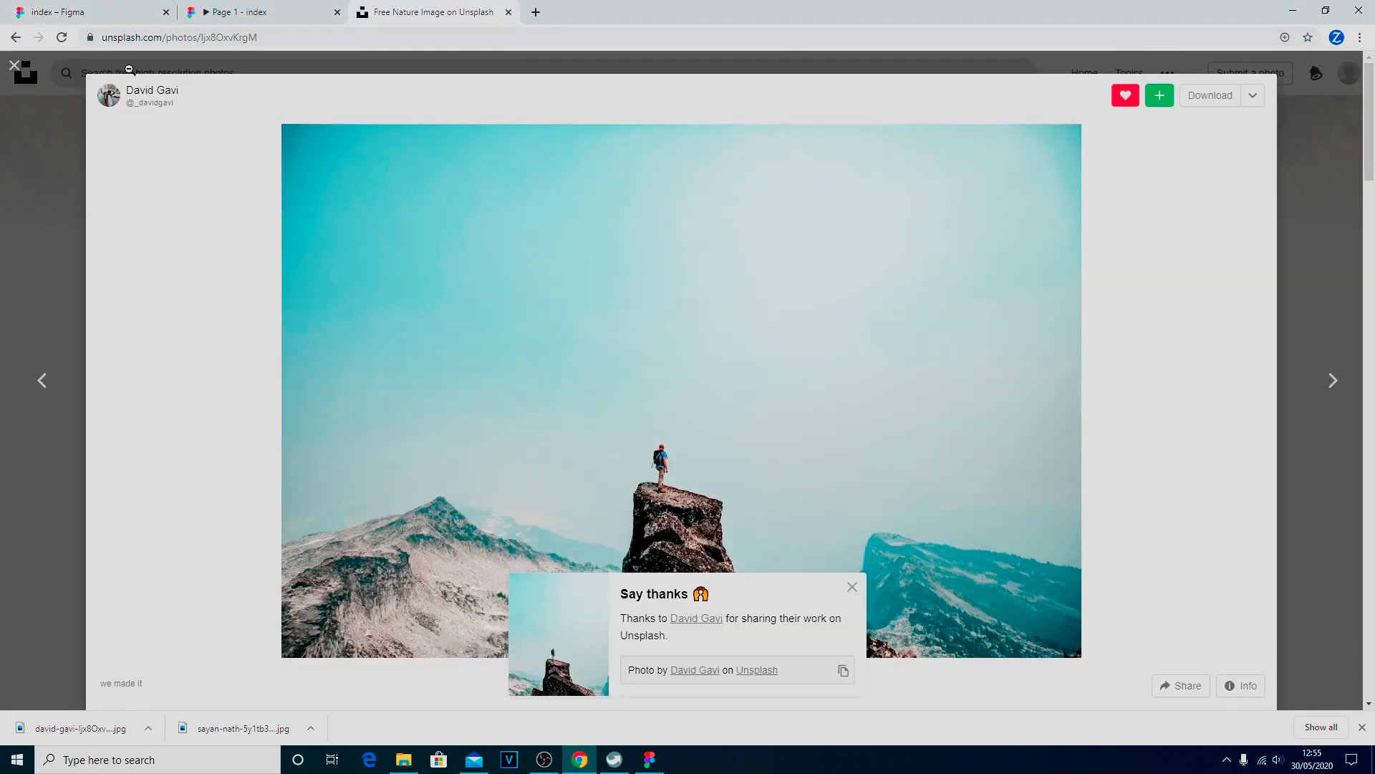
{"action": "left_click", "coordinate": [15, 66]}
{"action": "scroll", "coordinate": [780, 347], "scroll_direction": "down", "scroll_amount": 4}
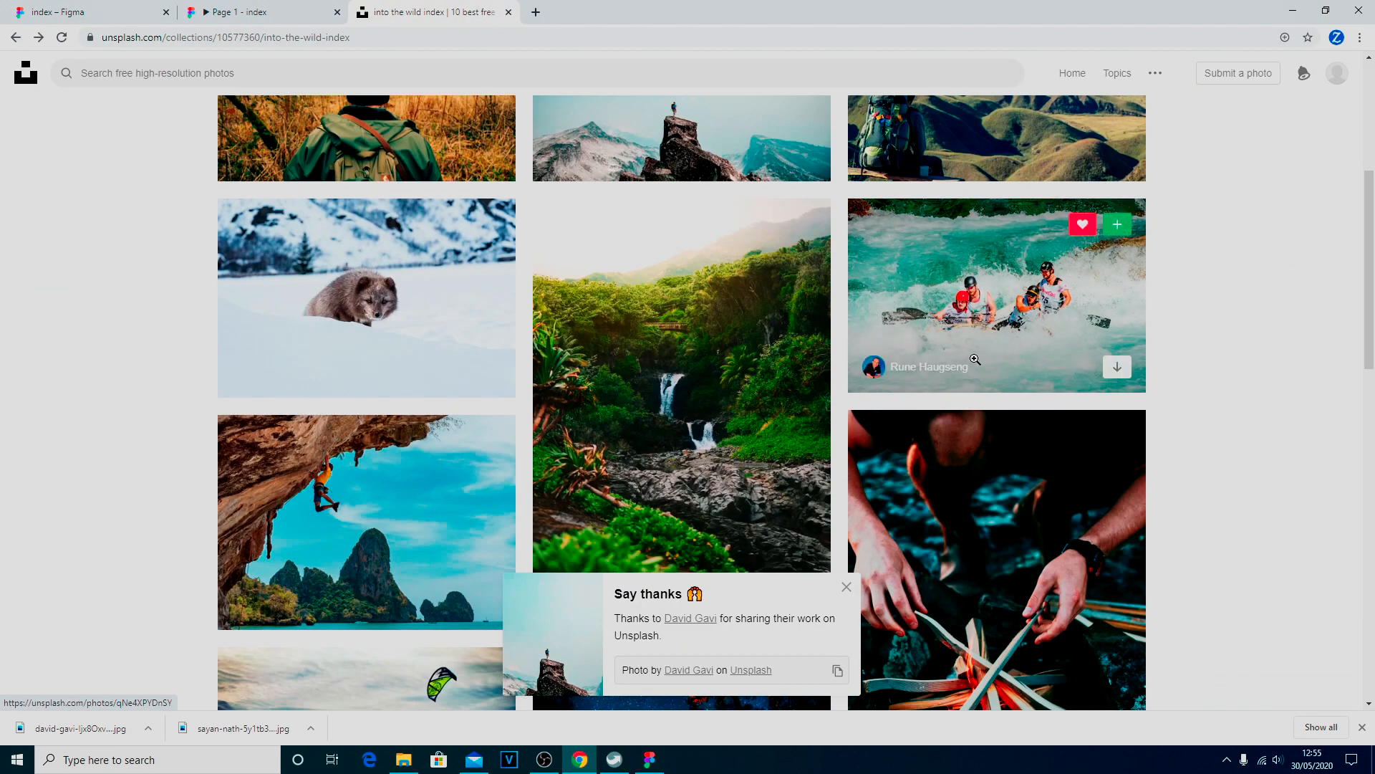
{"action": "left_click", "coordinate": [1029, 288]}
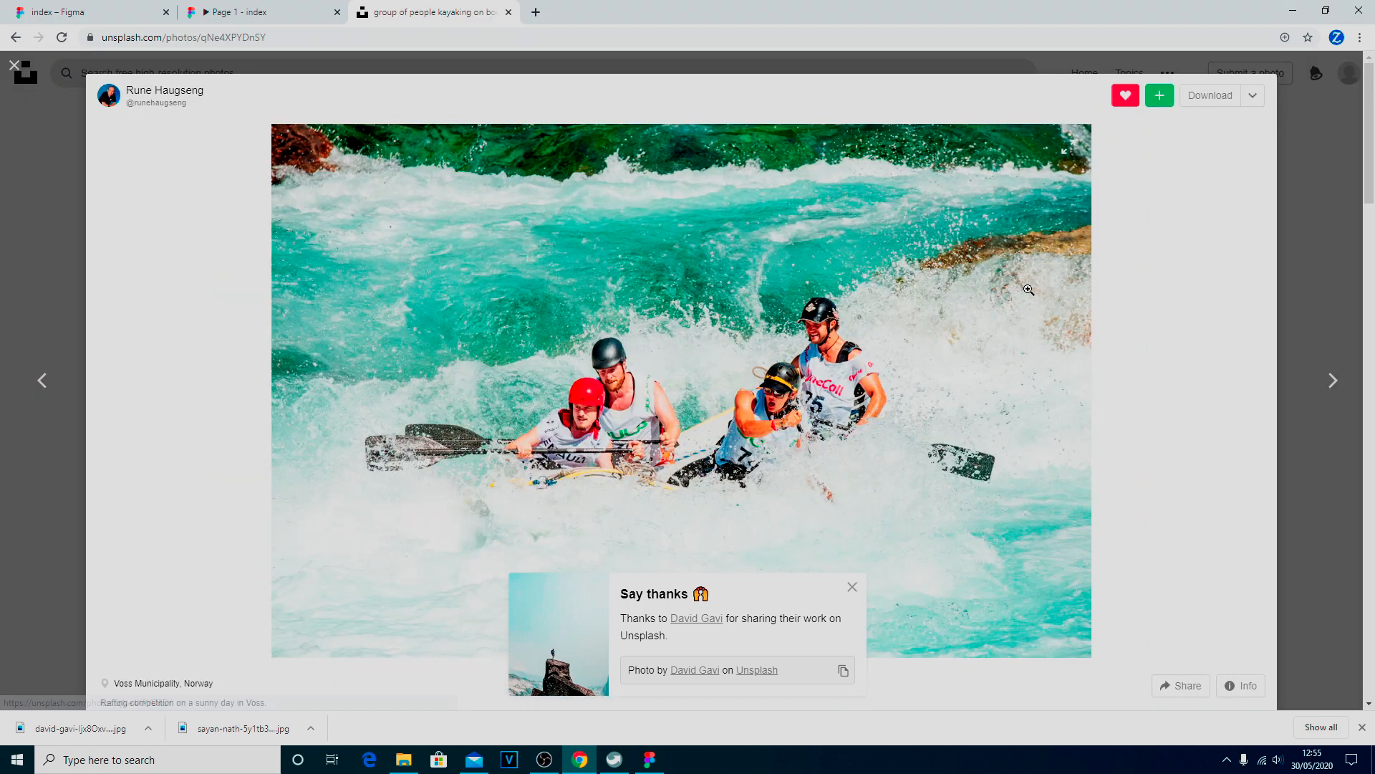
{"action": "left_click", "coordinate": [1261, 104]}
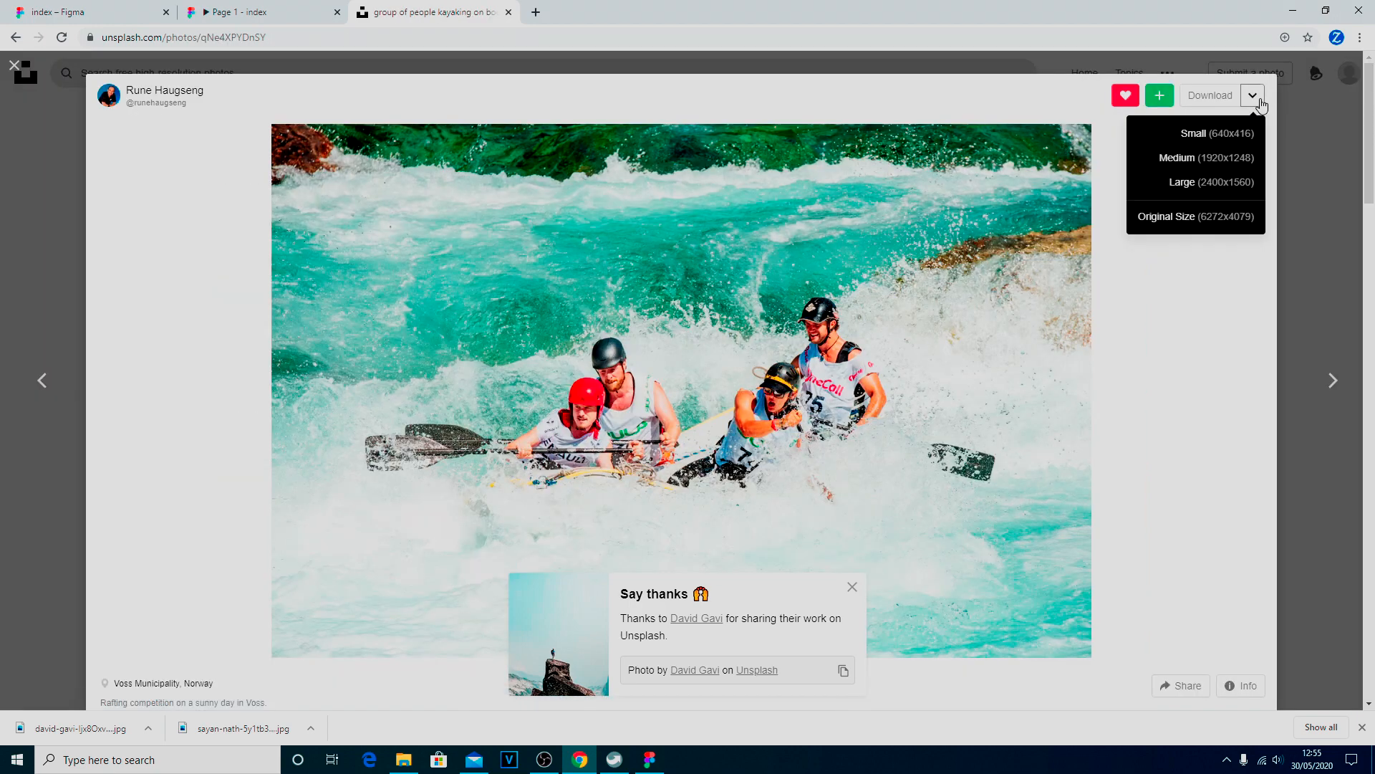
{"action": "left_click", "coordinate": [1223, 181]}
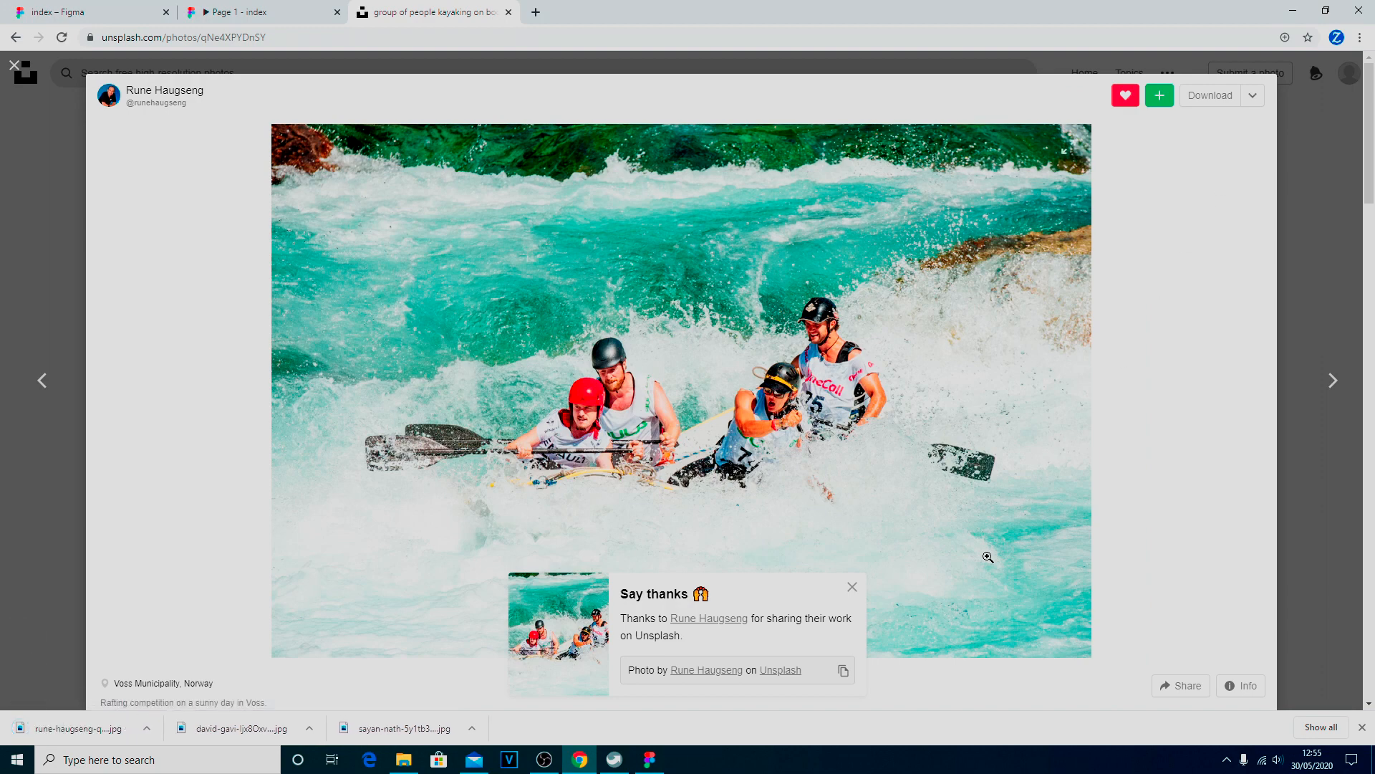
{"action": "left_click", "coordinate": [852, 587]}
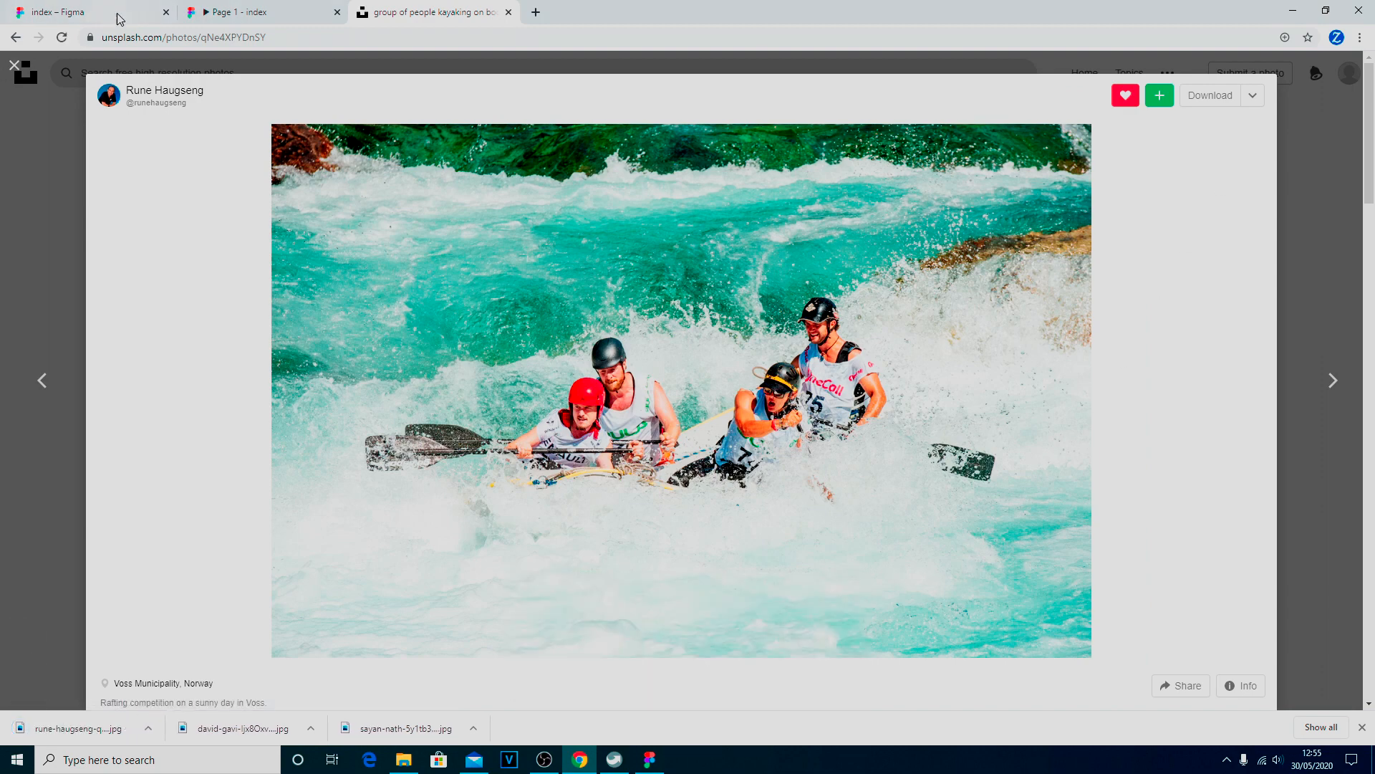
Return to the Figma design and place the downloaded rafting photo into ad2's image, replacing the mountain picture.
{"action": "left_click", "coordinate": [111, 13]}
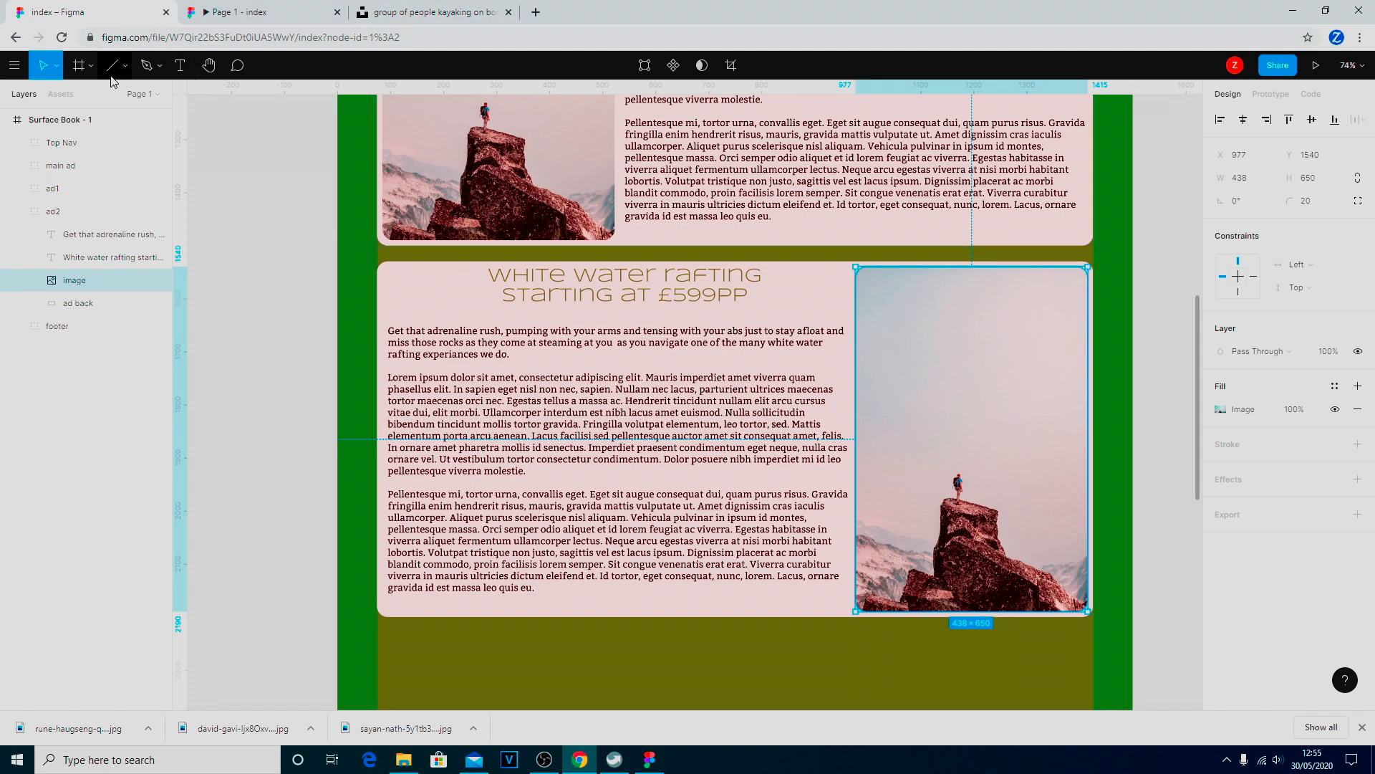
{"action": "left_click", "coordinate": [91, 66]}
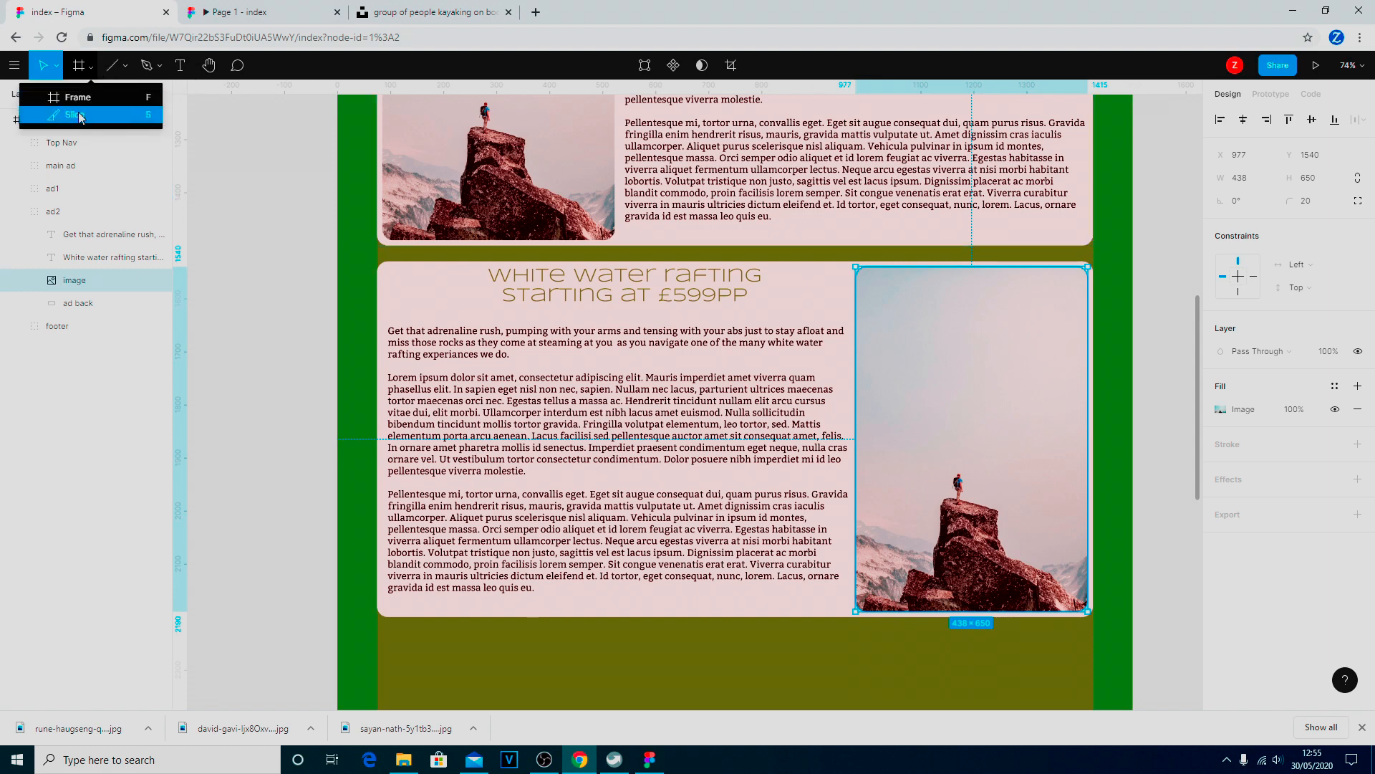
{"action": "left_click", "coordinate": [128, 72]}
{"action": "left_click", "coordinate": [127, 71]}
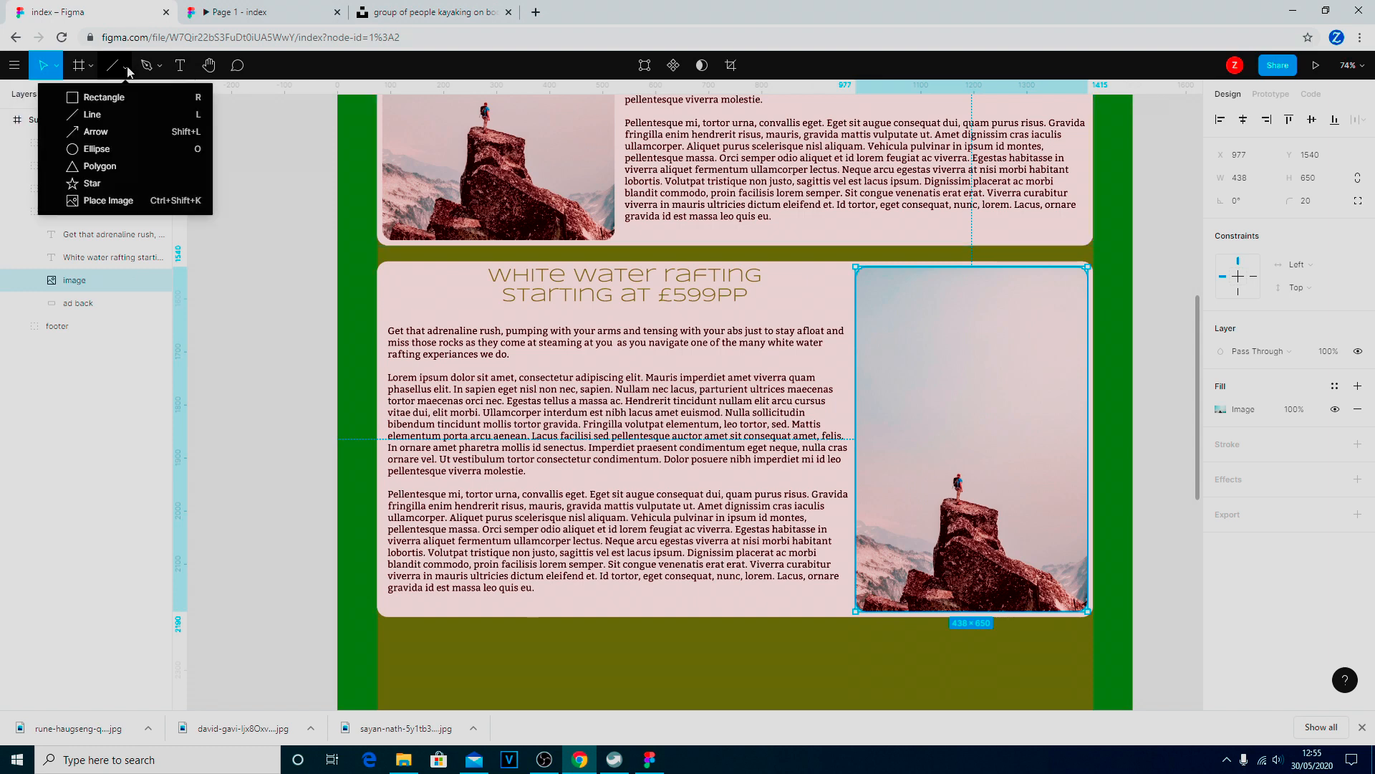
{"action": "left_click", "coordinate": [79, 203]}
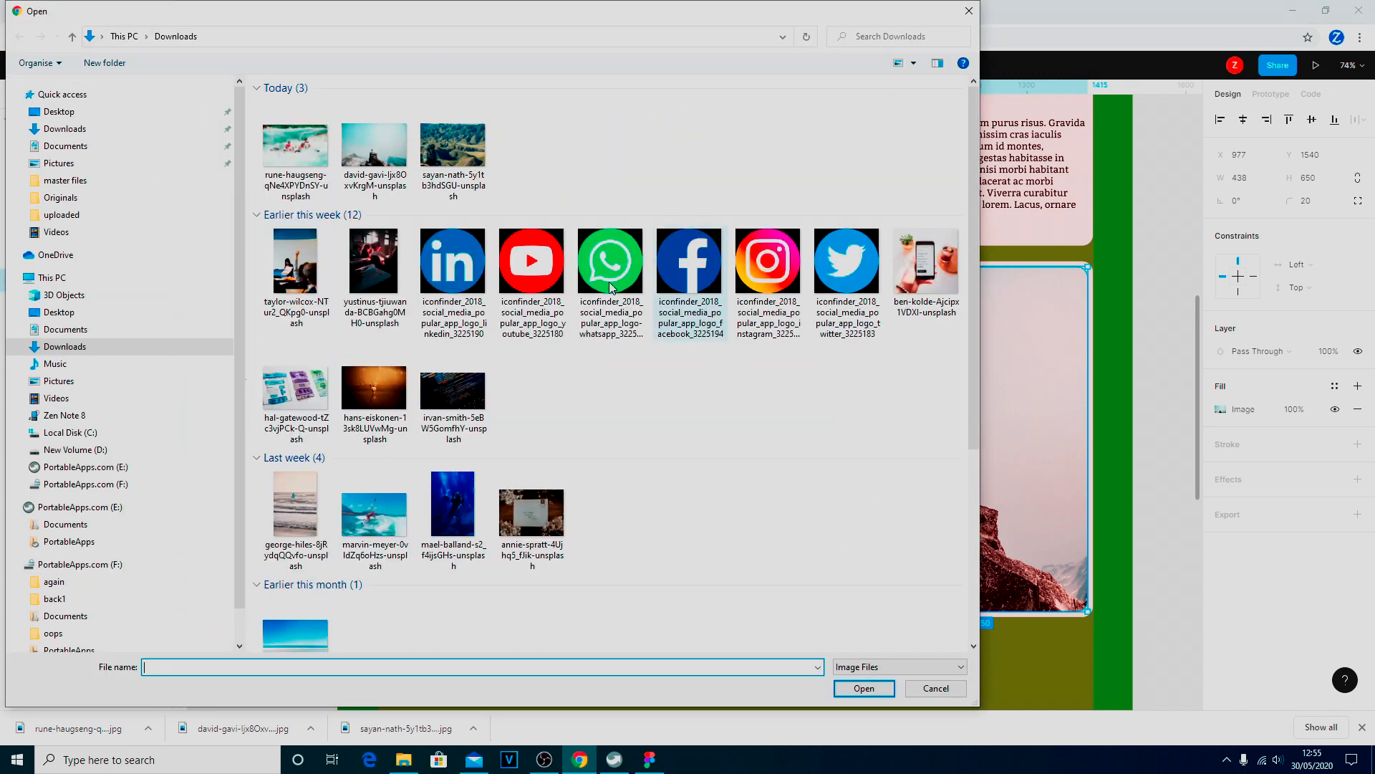
{"action": "left_click", "coordinate": [295, 151]}
{"action": "left_click", "coordinate": [855, 690]}
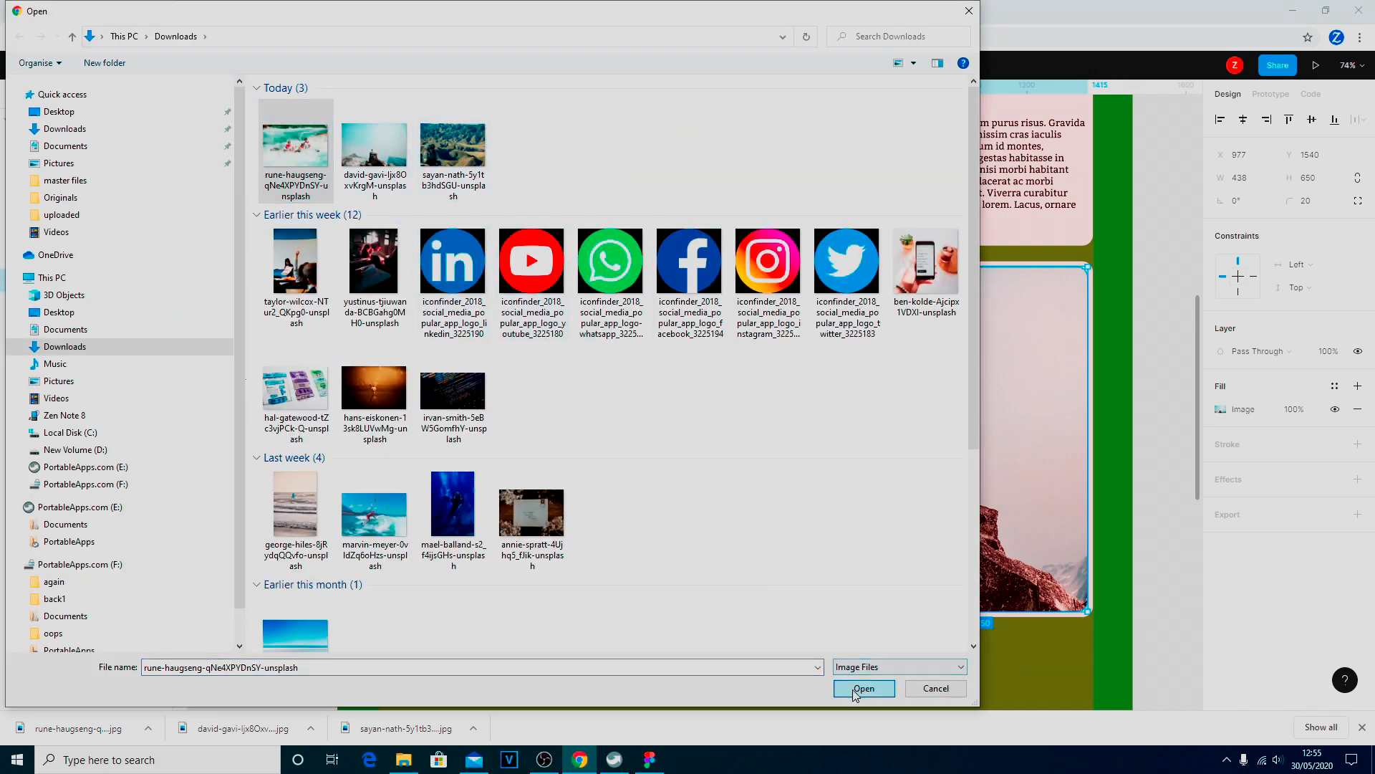
{"action": "left_click", "coordinate": [964, 383]}
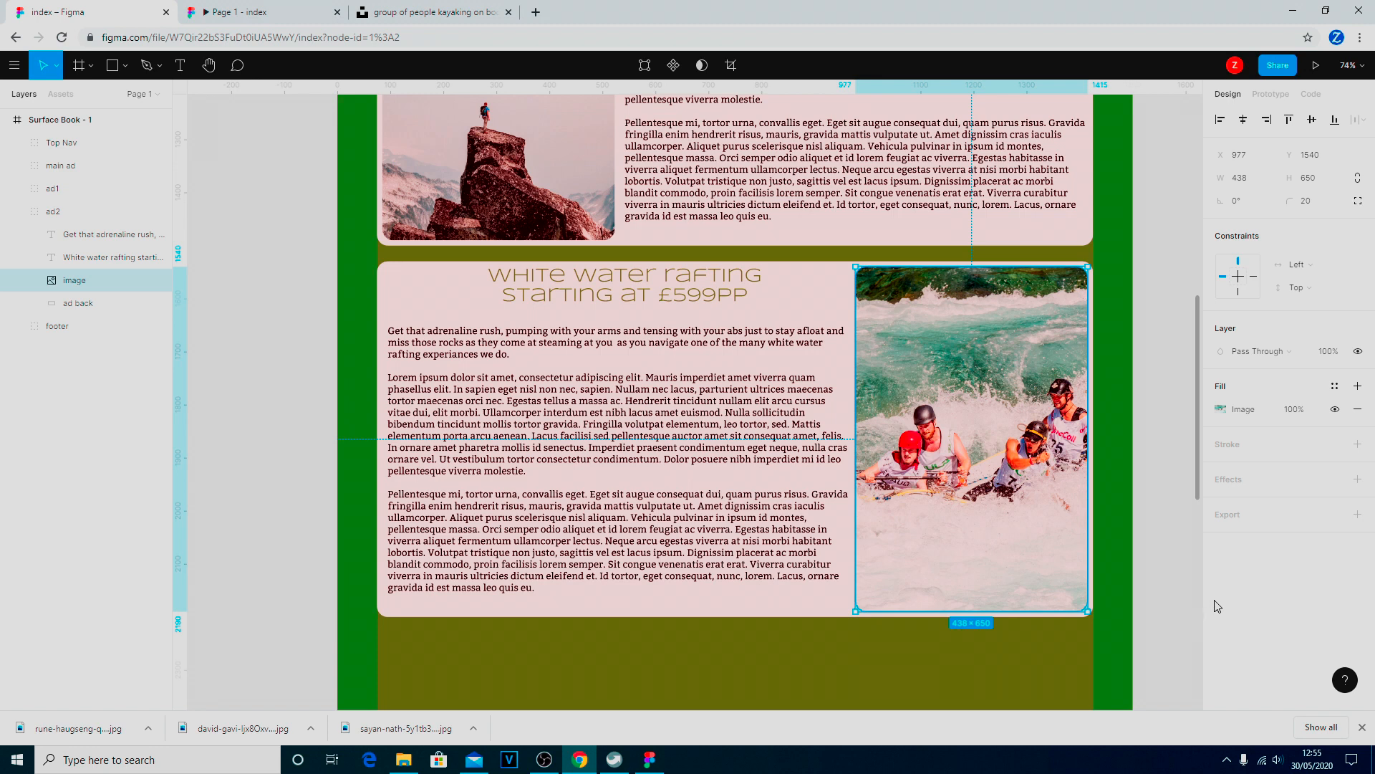
{"action": "left_click", "coordinate": [732, 65]}
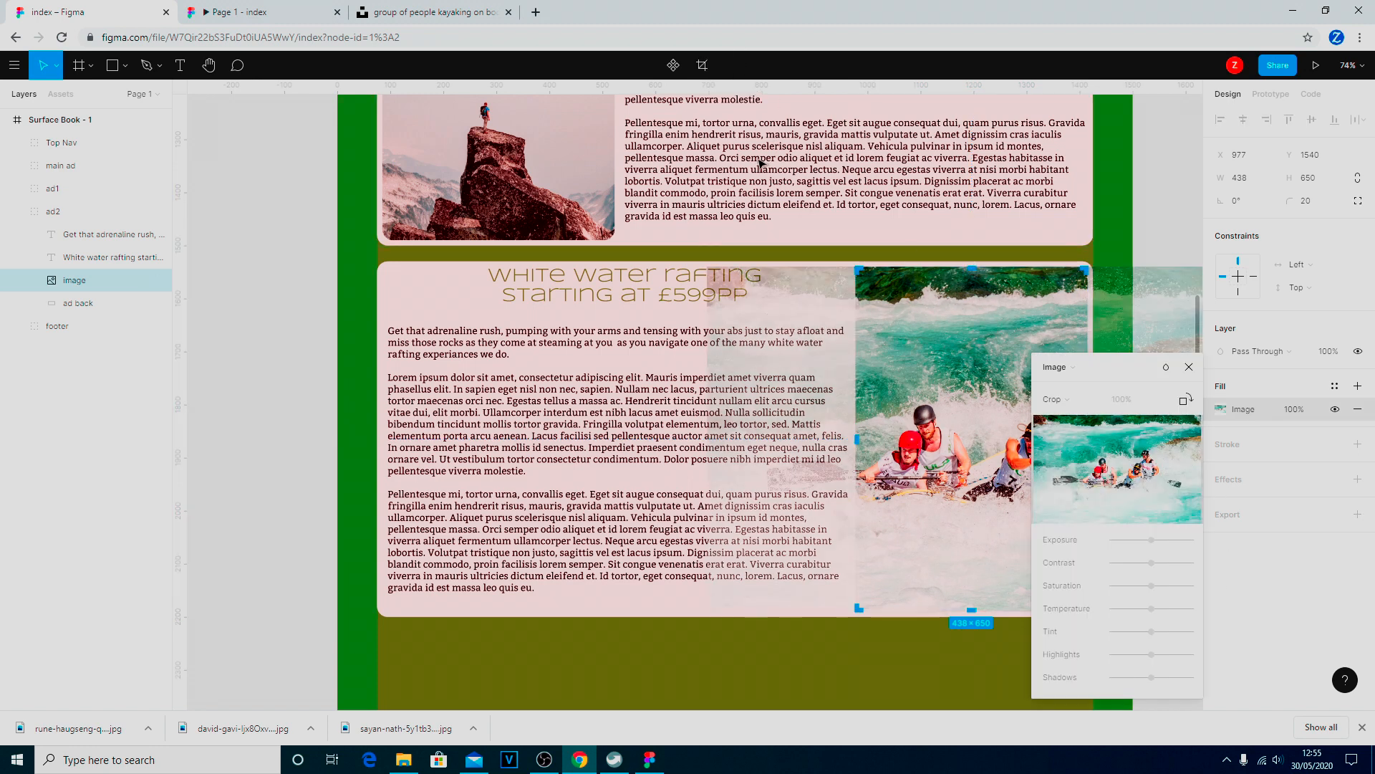
{"action": "scroll", "coordinate": [863, 602], "scroll_direction": "down", "scroll_amount": 2}
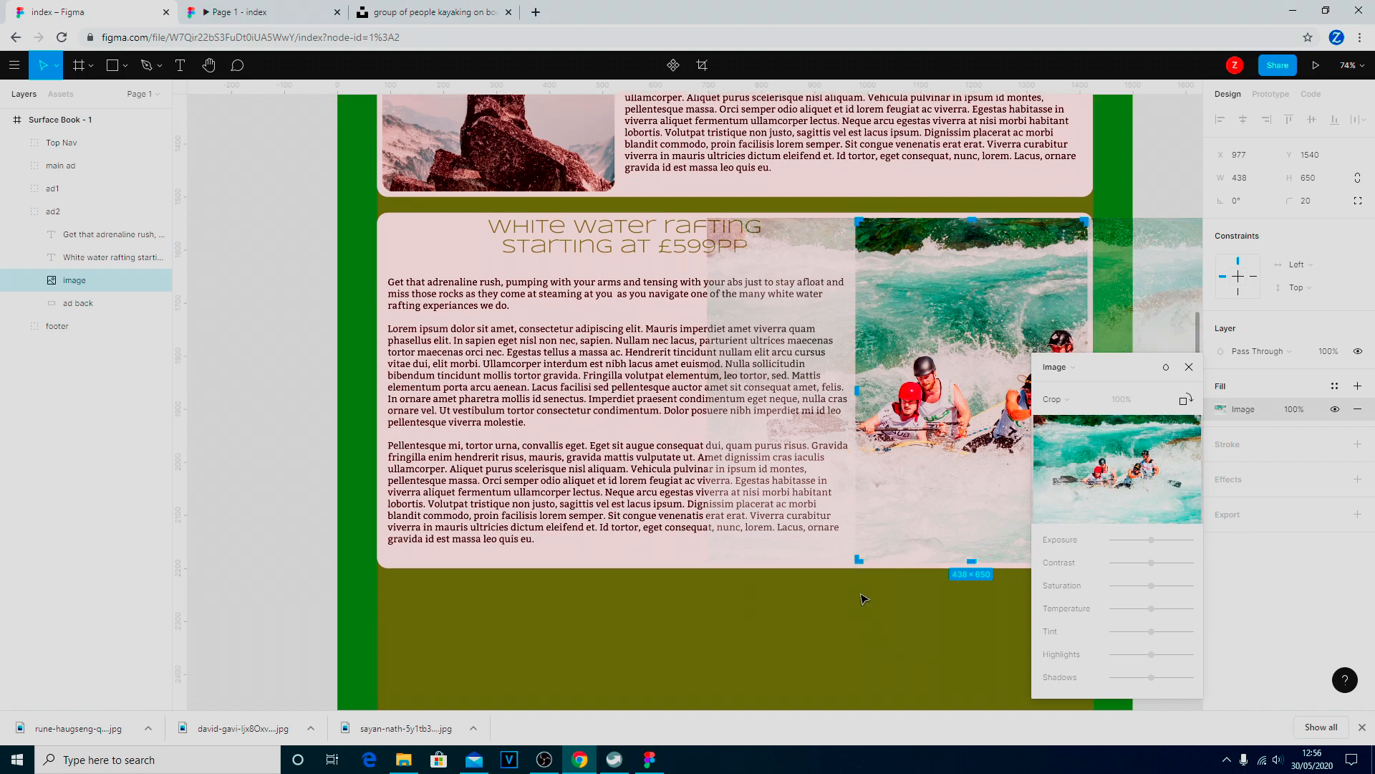
{"action": "scroll", "coordinate": [864, 600], "scroll_direction": "down", "scroll_amount": 5}
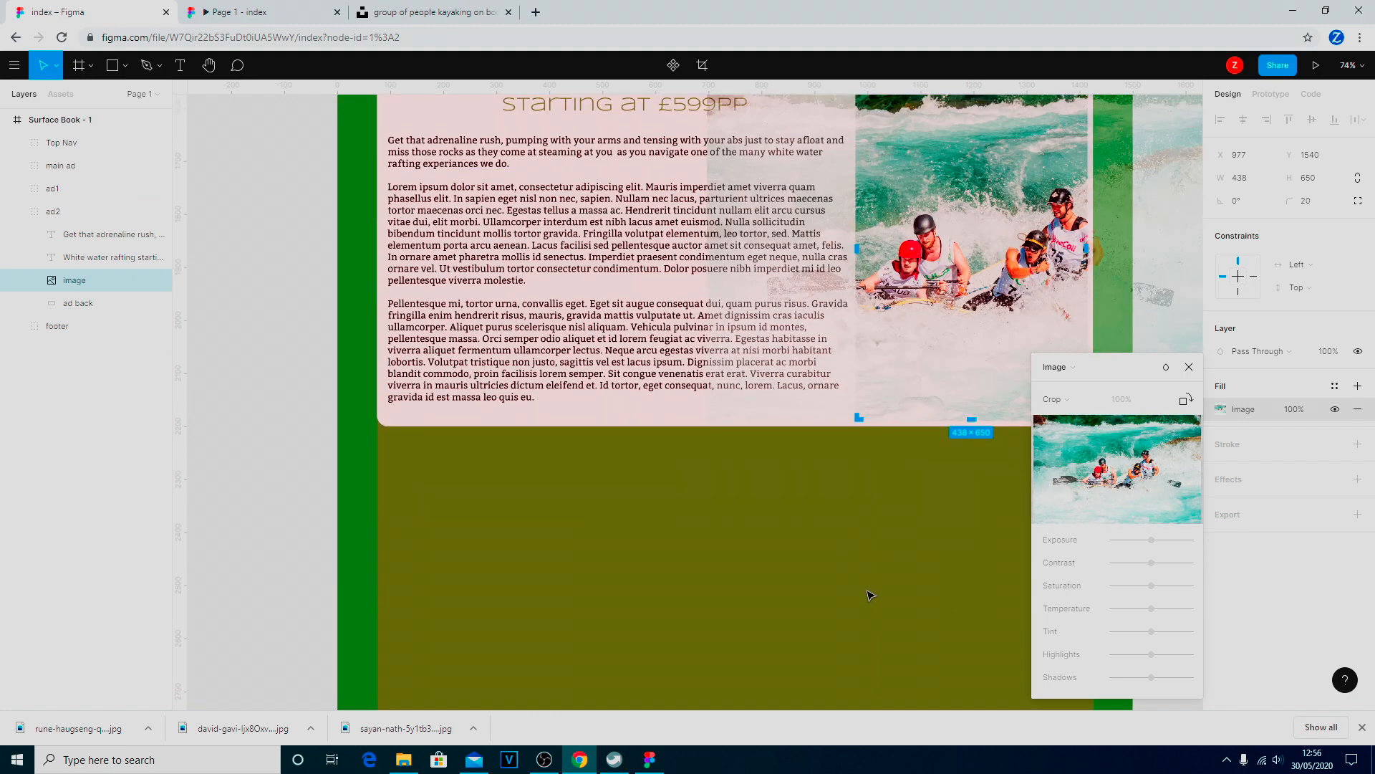
{"action": "scroll", "coordinate": [871, 594], "scroll_direction": "up", "scroll_amount": 8}
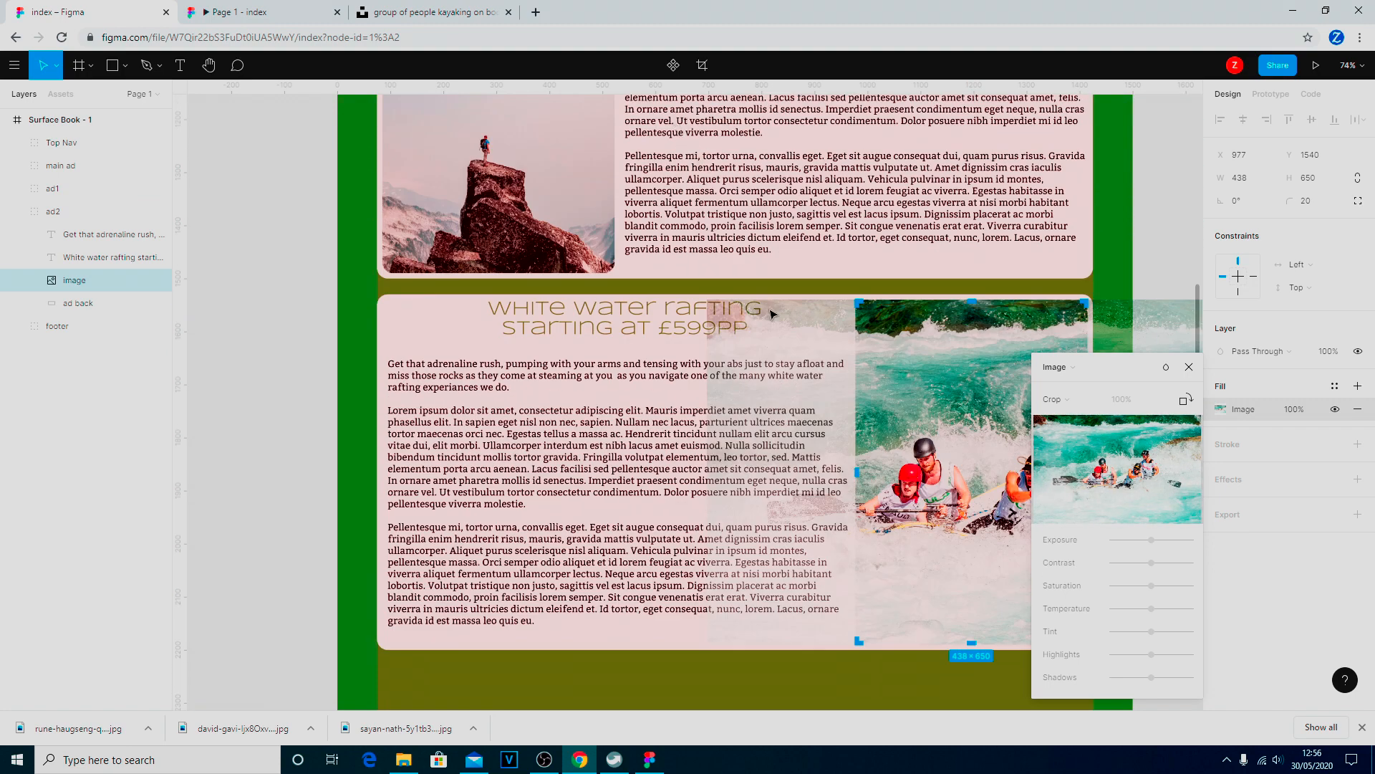
{"action": "left_click", "coordinate": [823, 466]}
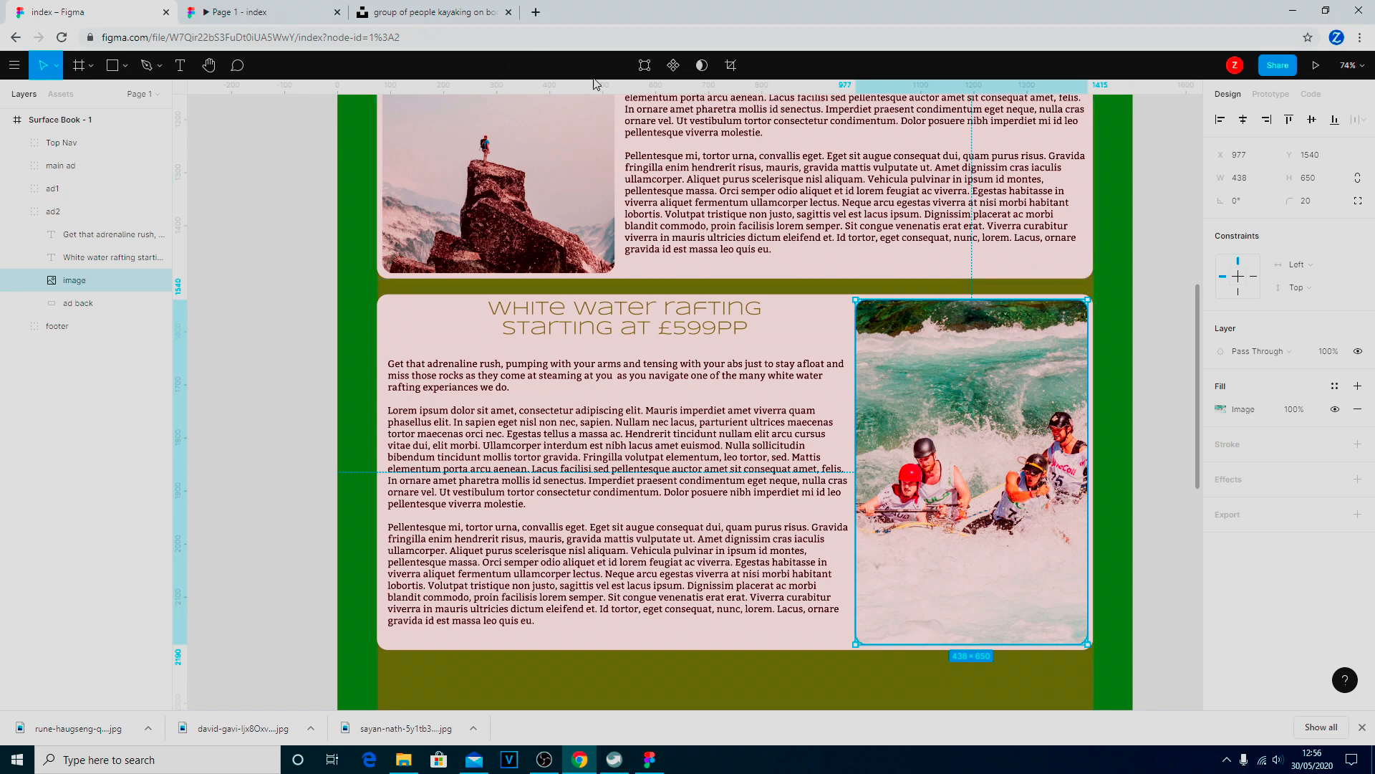
Shift the cropped rafting photo slightly to the left inside ad2's image frame so the rafters sit better.
{"action": "left_click", "coordinate": [731, 66]}
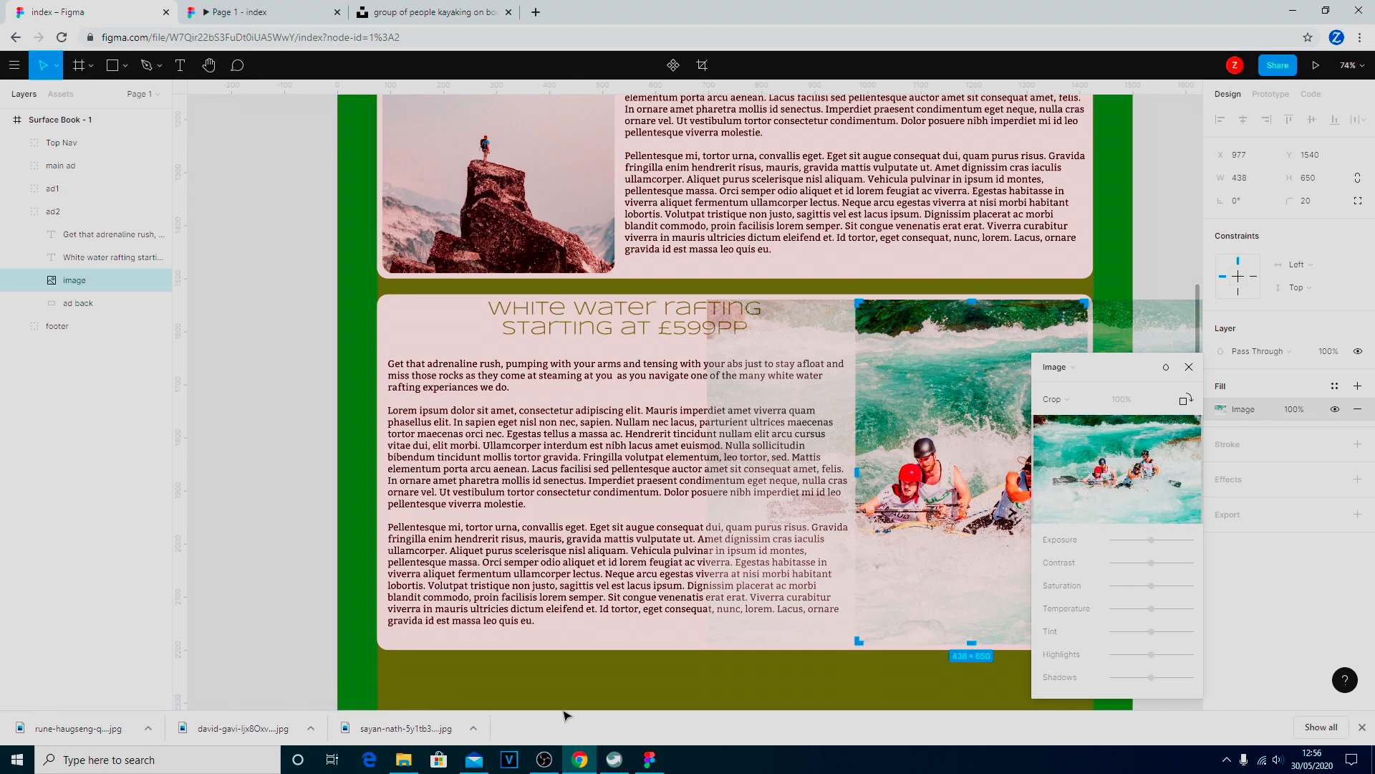
{"action": "left_click", "coordinate": [1189, 366]}
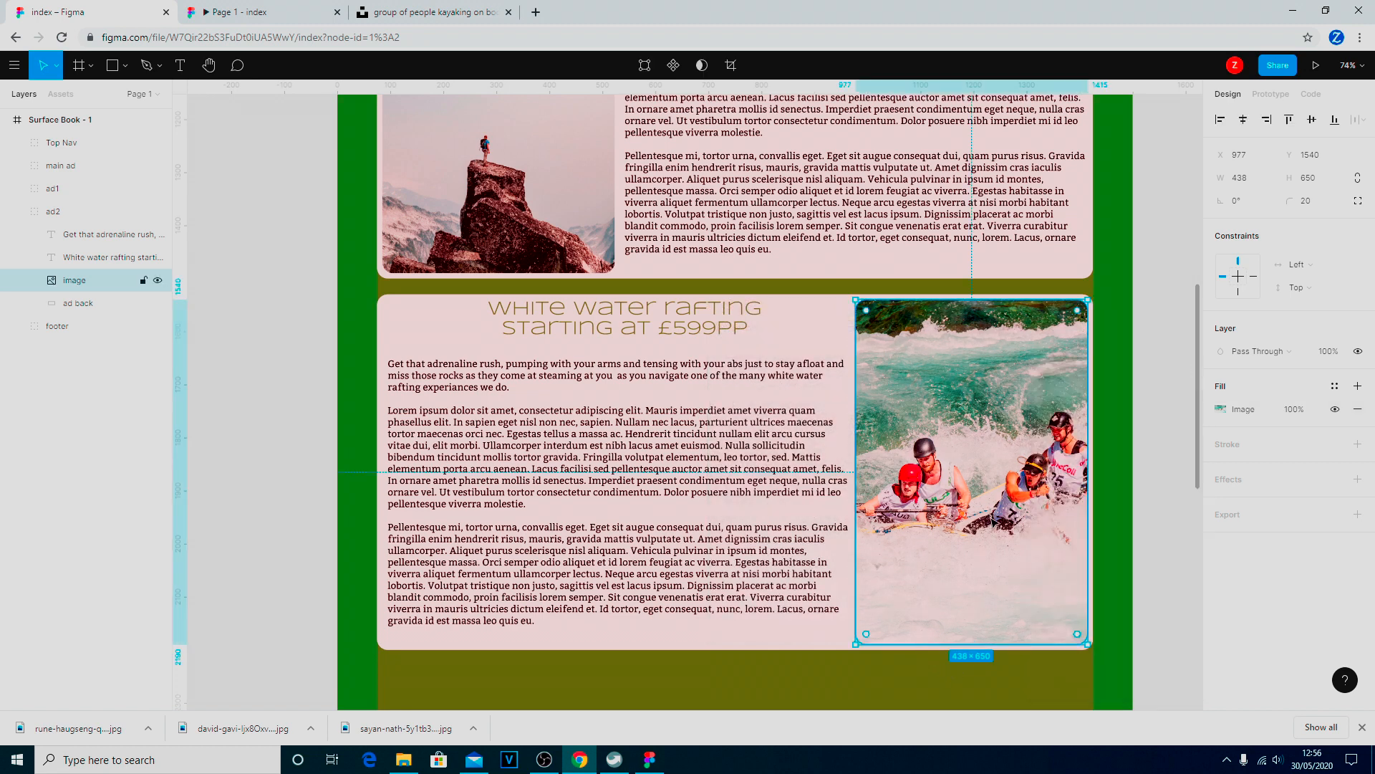
{"action": "left_click", "coordinate": [730, 66]}
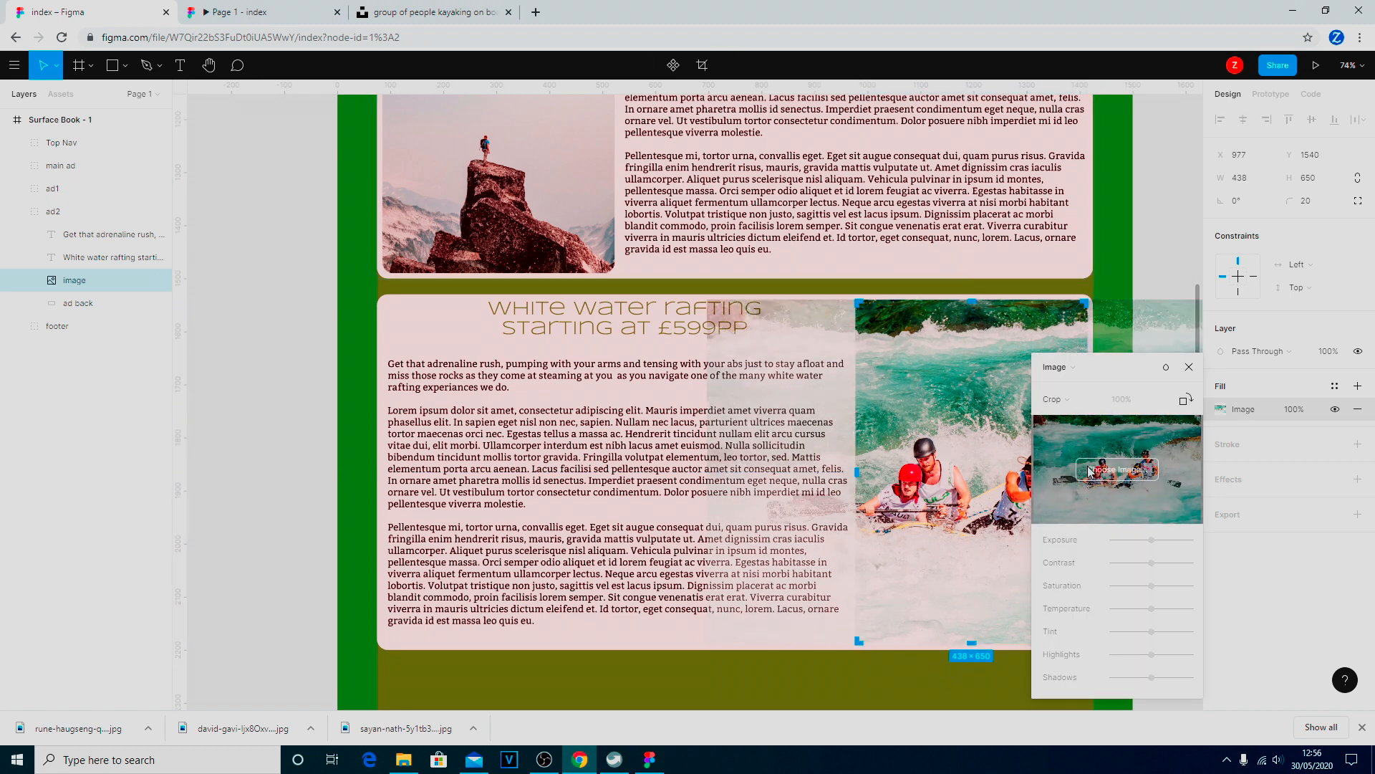
{"action": "key", "text": "Left"}
{"action": "key", "text": "Left"}
{"action": "key", "text": "Left"}
{"action": "key", "text": "Left"}
{"action": "key", "text": "Left"}
{"action": "key", "text": "Left"}
{"action": "key", "text": "Left"}
{"action": "key", "text": "Left"}
{"action": "key", "text": "Left"}
{"action": "key", "text": "Left"}
{"action": "key", "text": "Left"}
{"action": "key", "text": "Left"}
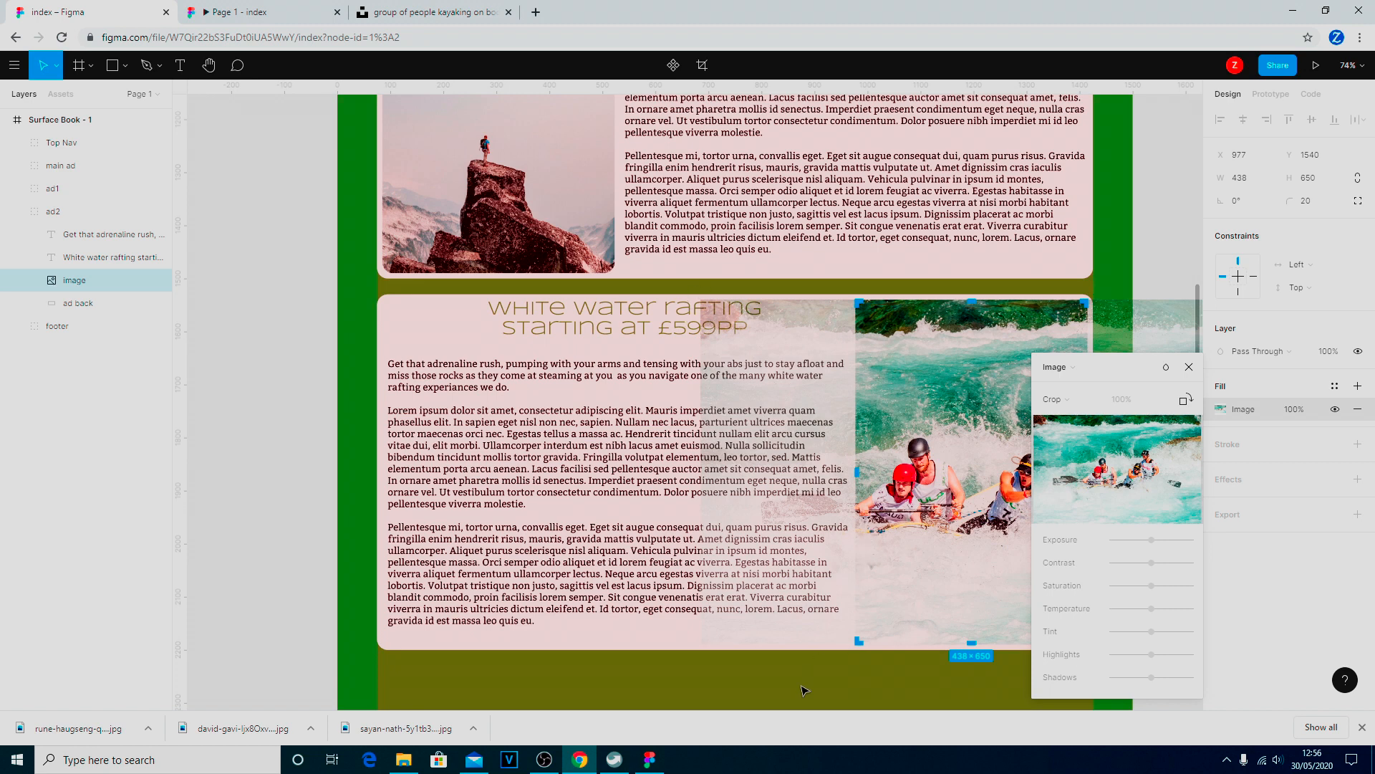
{"action": "left_click", "coordinate": [1189, 366]}
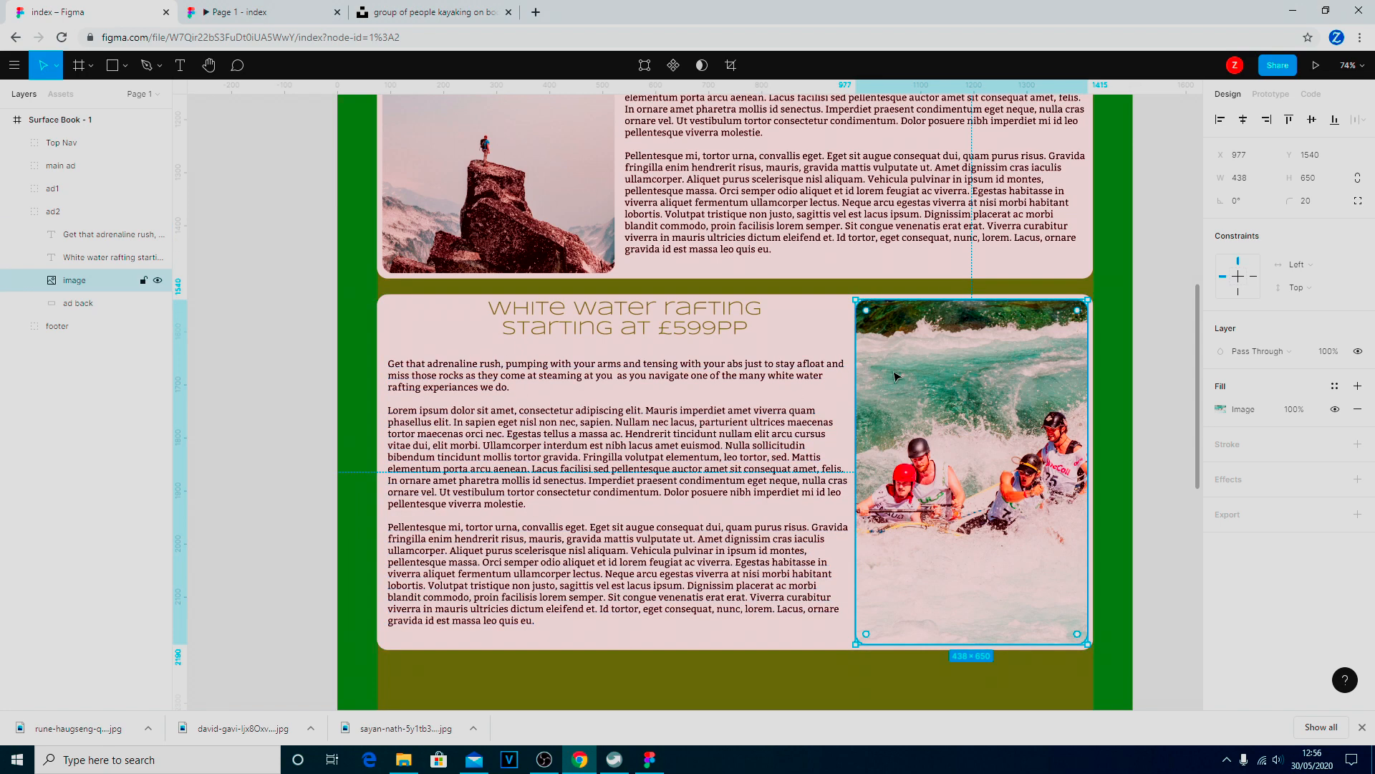
Change the 10px layout grid of the Surface Book - 1 frame to a Columns grid.
{"action": "scroll", "coordinate": [801, 403], "scroll_direction": "up", "scroll_amount": 3}
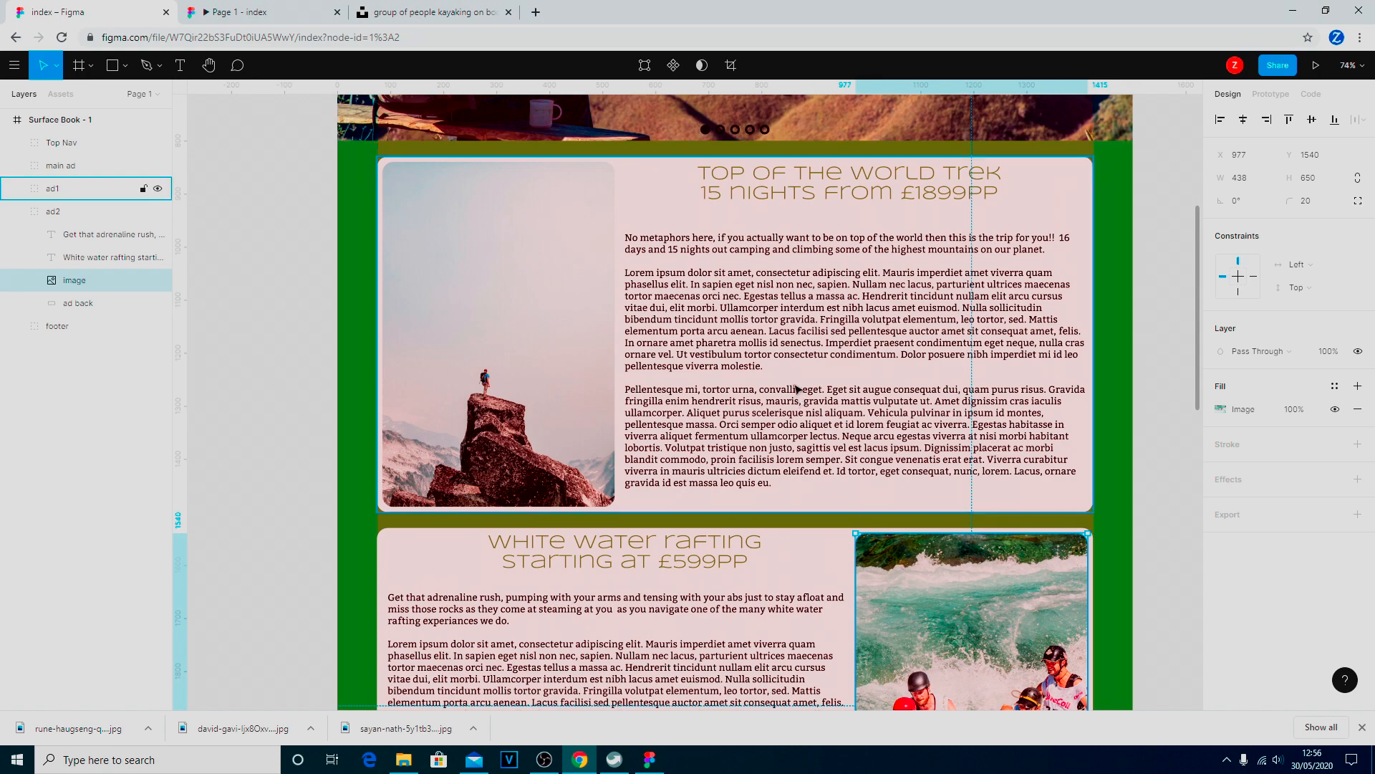
{"action": "scroll", "coordinate": [793, 378], "scroll_direction": "down", "scroll_amount": 3}
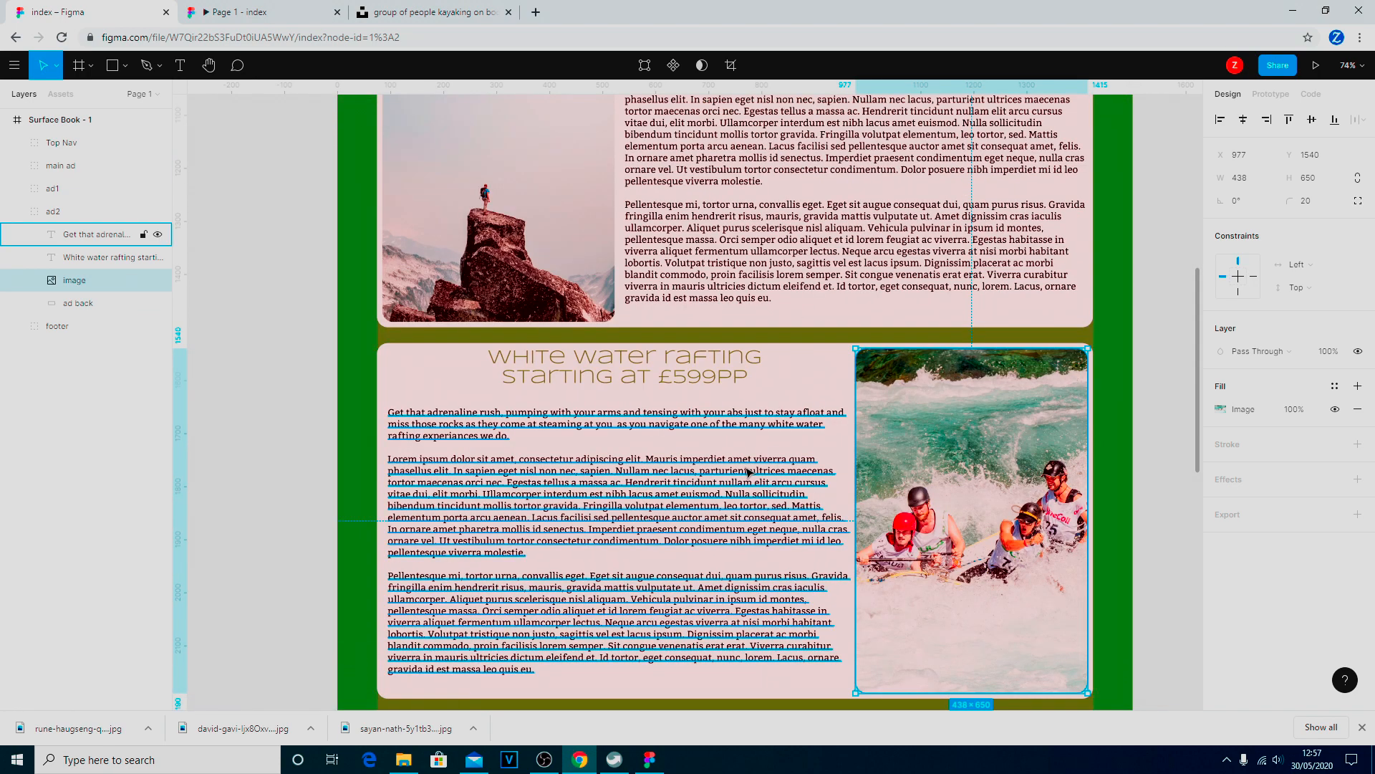
{"action": "scroll", "coordinate": [748, 471], "scroll_direction": "up", "scroll_amount": 1}
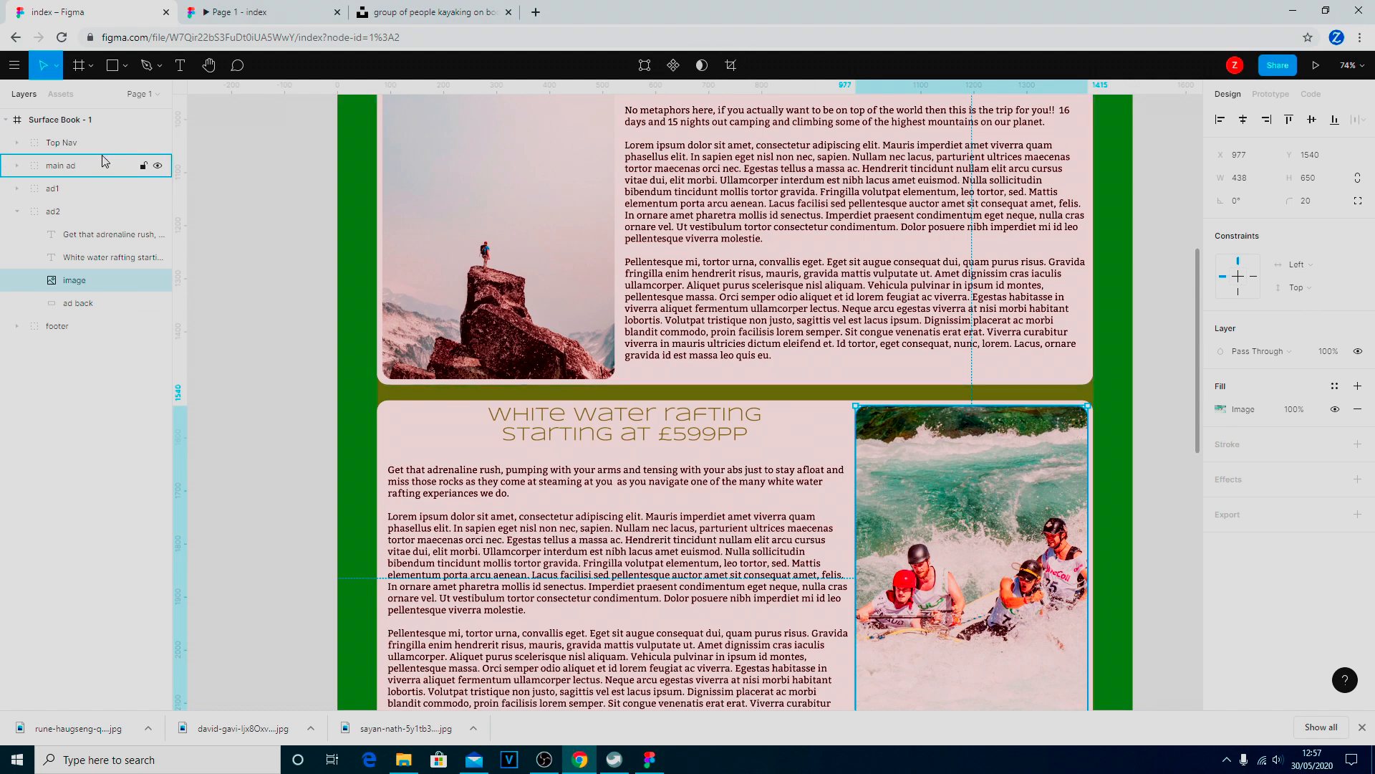
{"action": "left_click", "coordinate": [65, 120]}
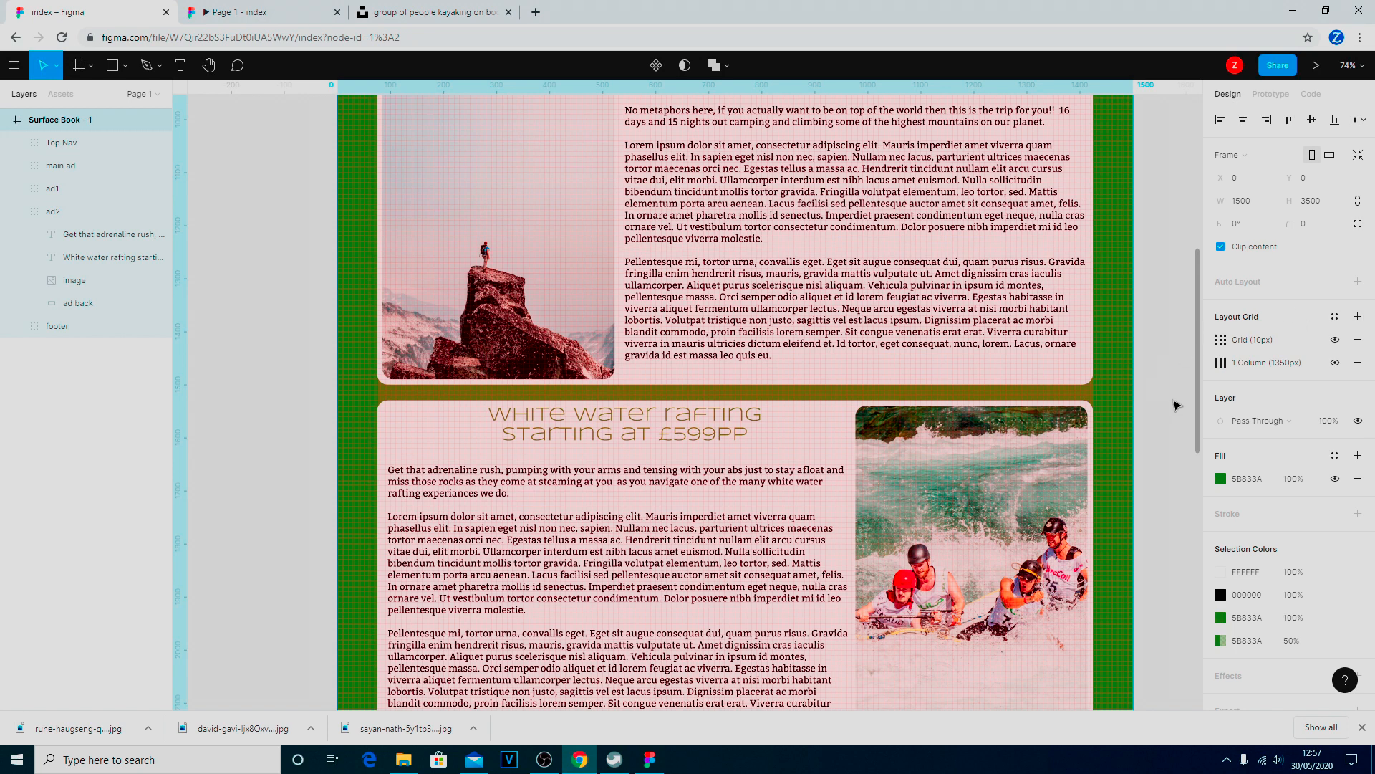
{"action": "left_click", "coordinate": [1221, 339]}
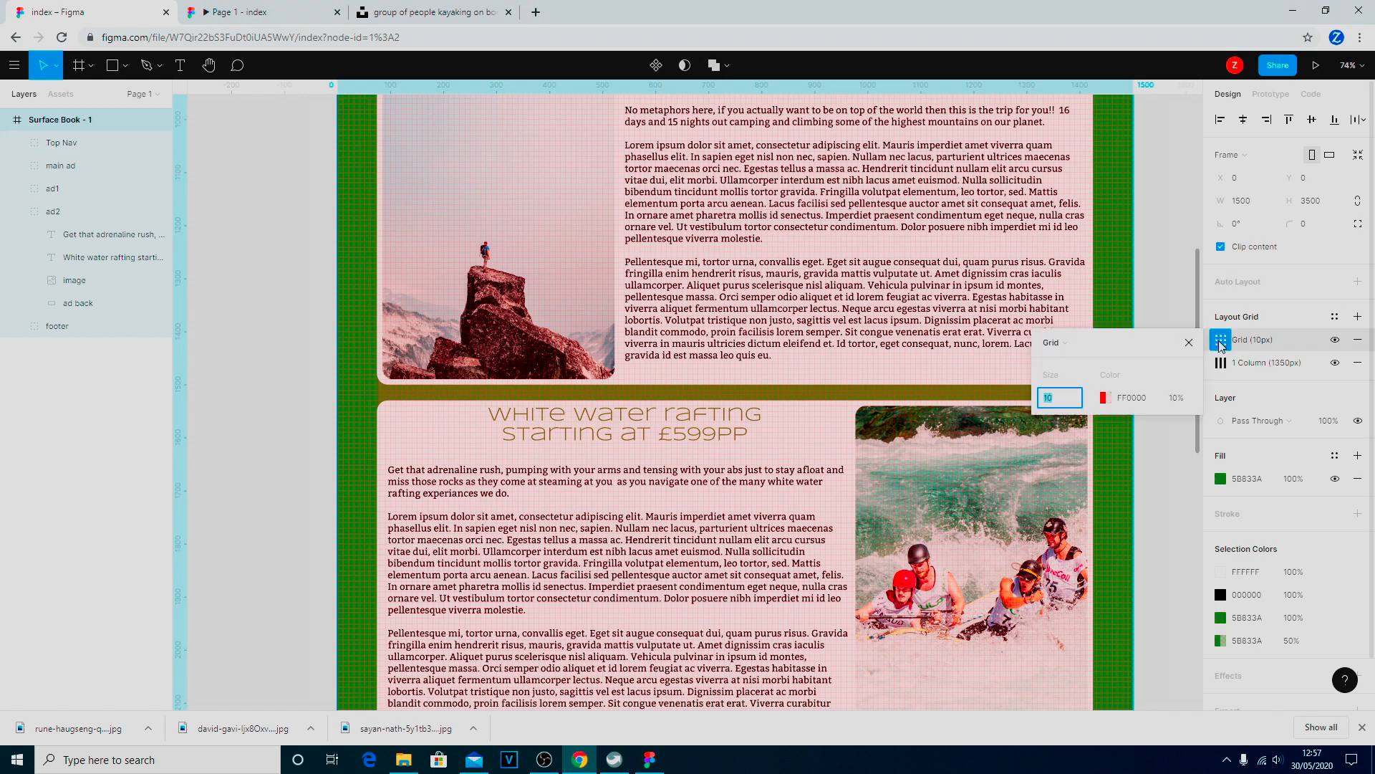
{"action": "left_click", "coordinate": [1066, 344]}
{"action": "left_click", "coordinate": [1068, 365]}
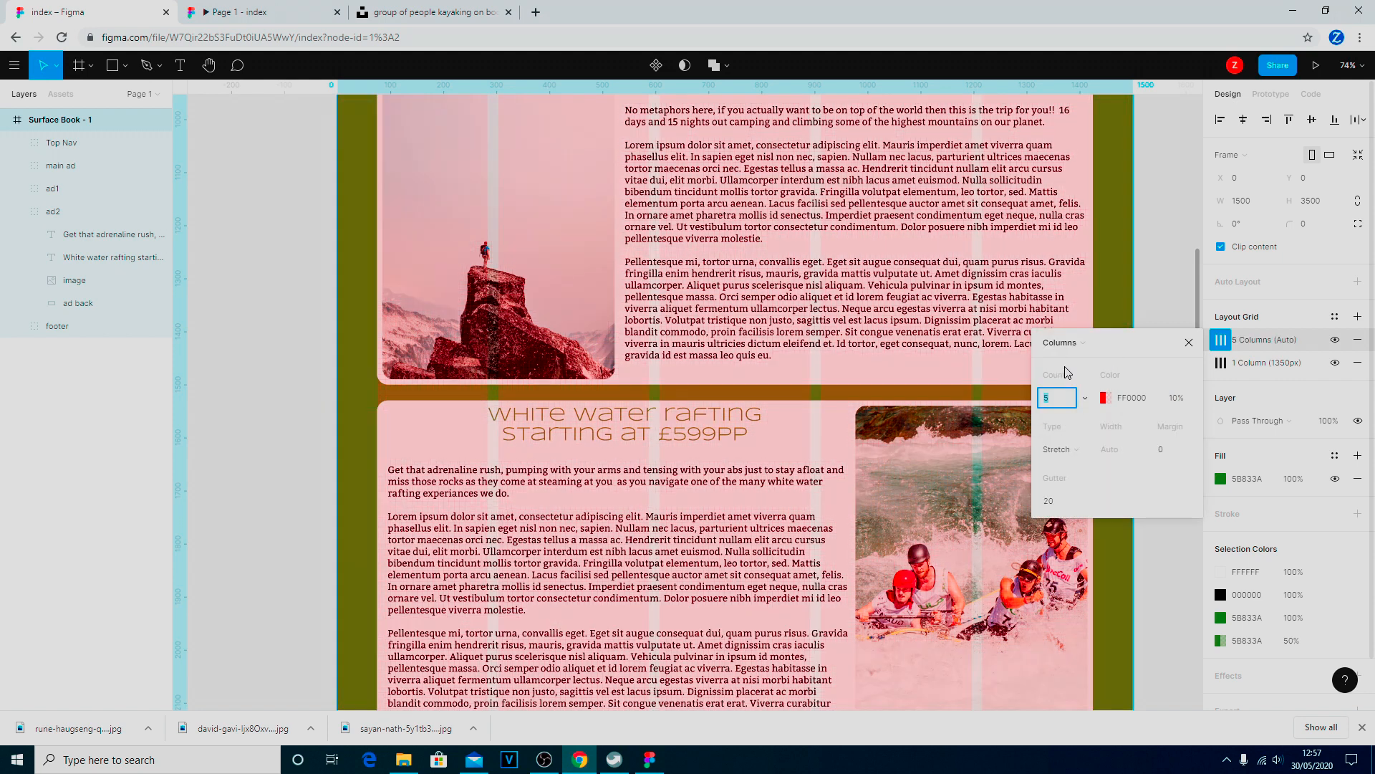
Recolour the new column grid from red to blue, 2400FF.
{"action": "left_click", "coordinate": [1110, 400]}
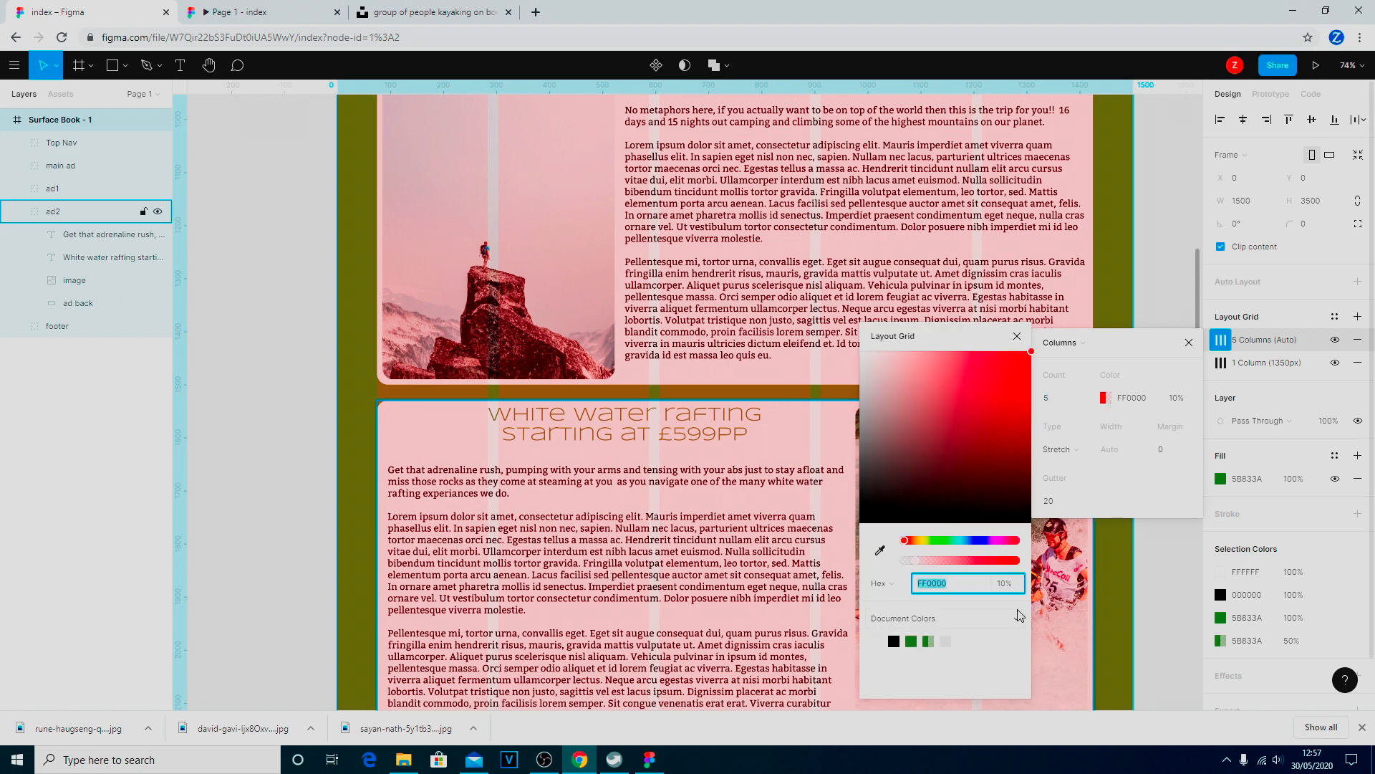
{"action": "left_click_drag", "start_coordinate": [909, 541], "coordinate": [983, 543]}
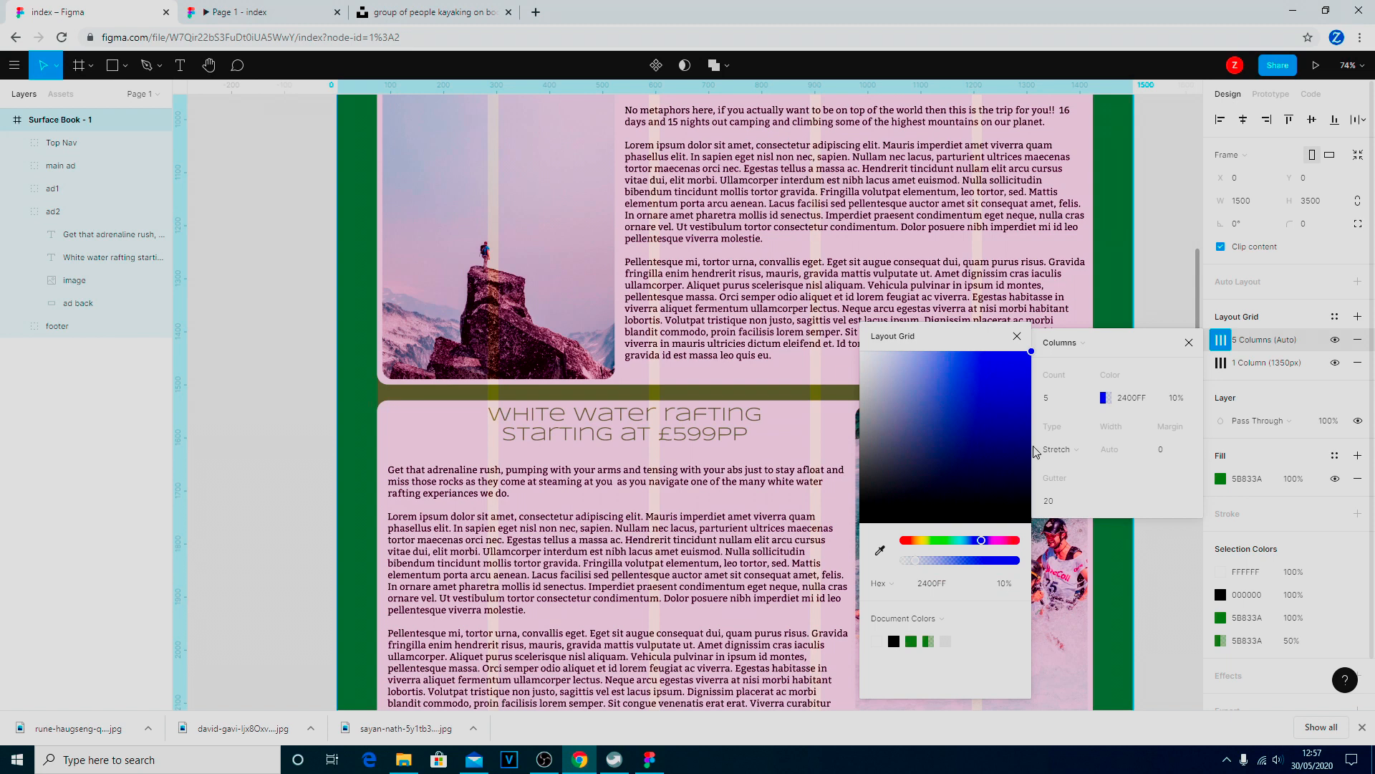
{"action": "left_click", "coordinate": [1017, 336]}
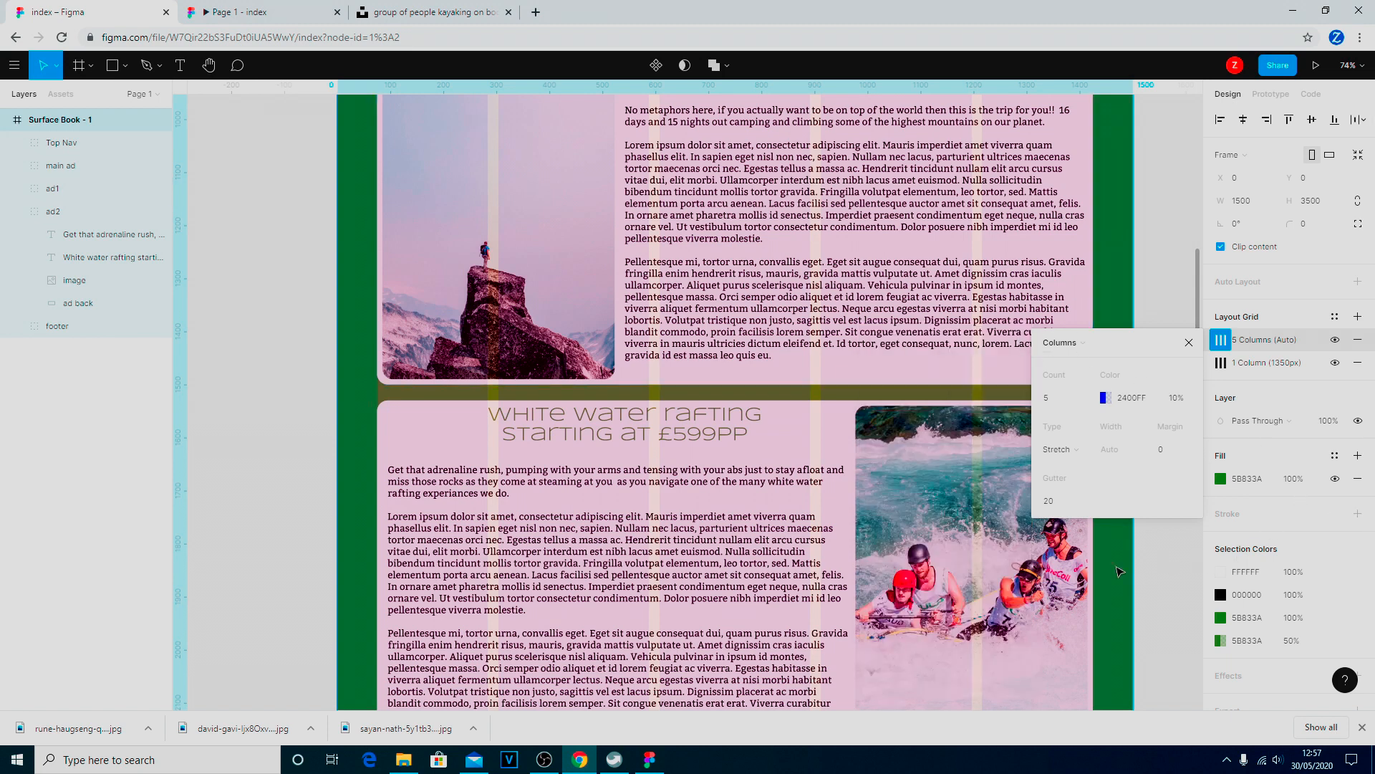
Inset the column grid by 75 on each side, with its type set to Stretch.
{"action": "left_click", "coordinate": [1075, 450]}
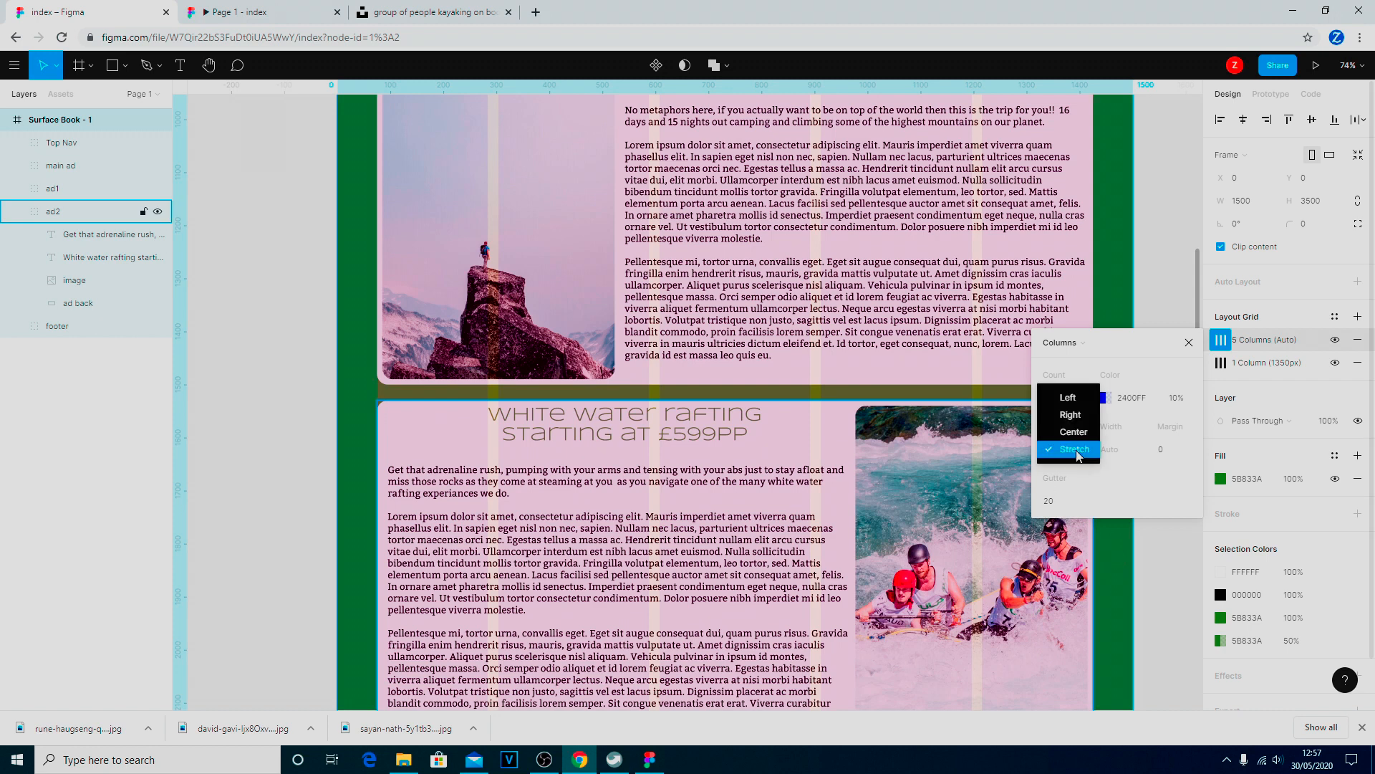
{"action": "left_click", "coordinate": [1068, 397]}
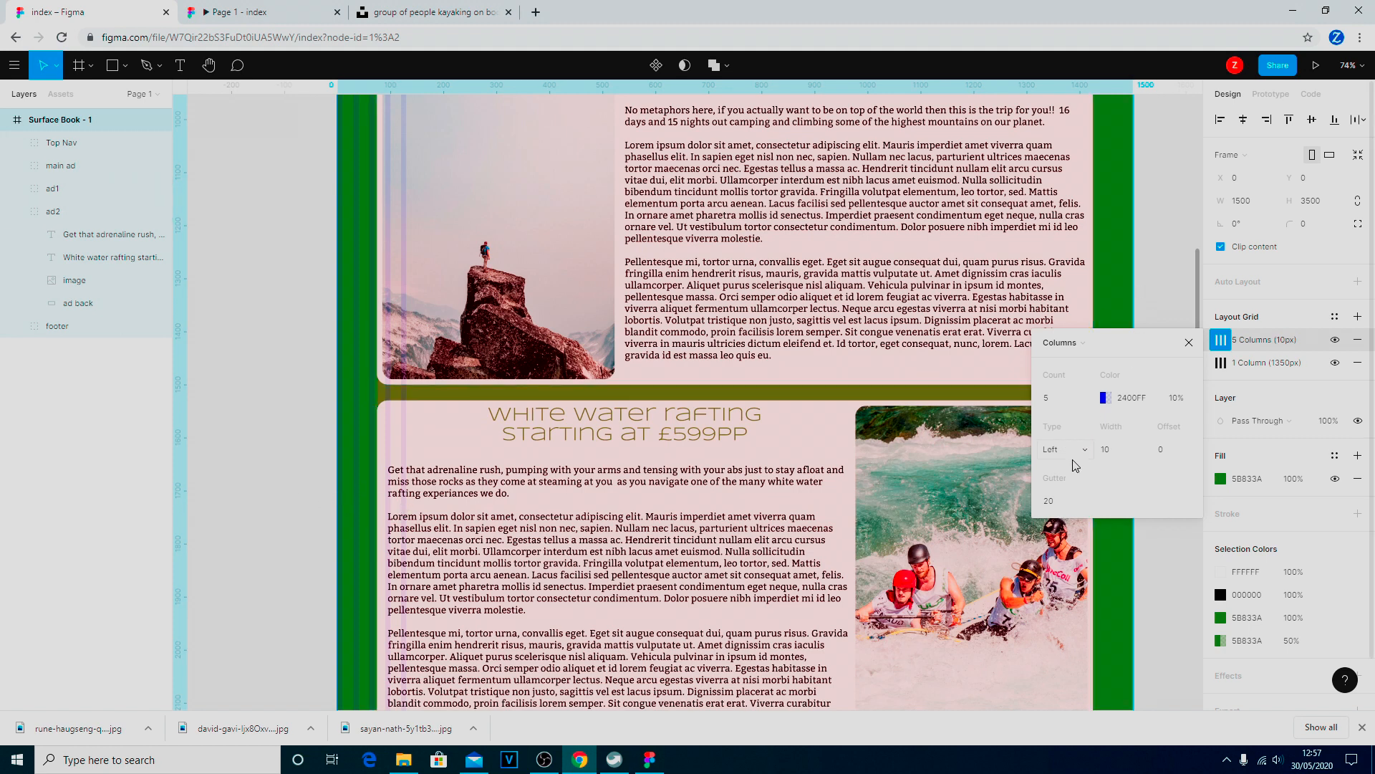
{"action": "left_click", "coordinate": [1174, 454]}
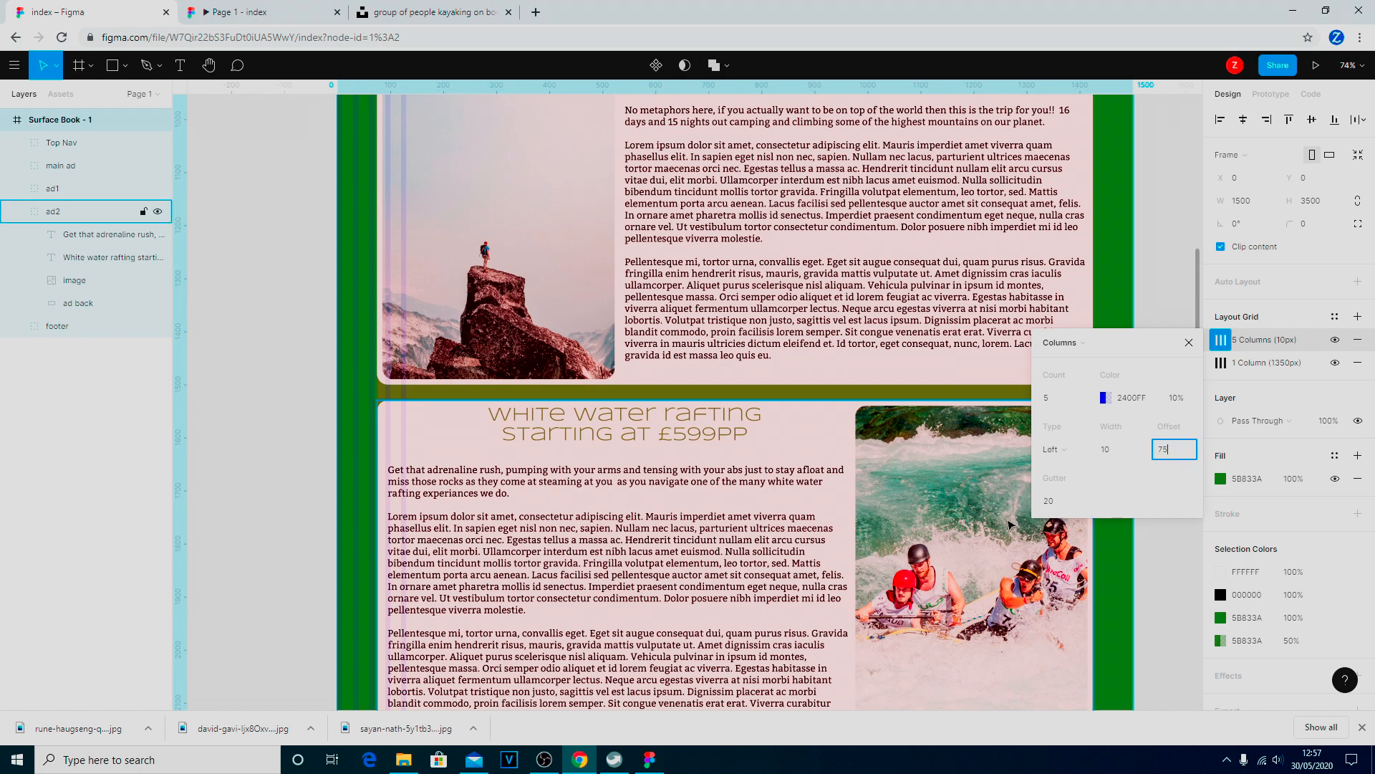
{"action": "left_click", "coordinate": [1082, 452]}
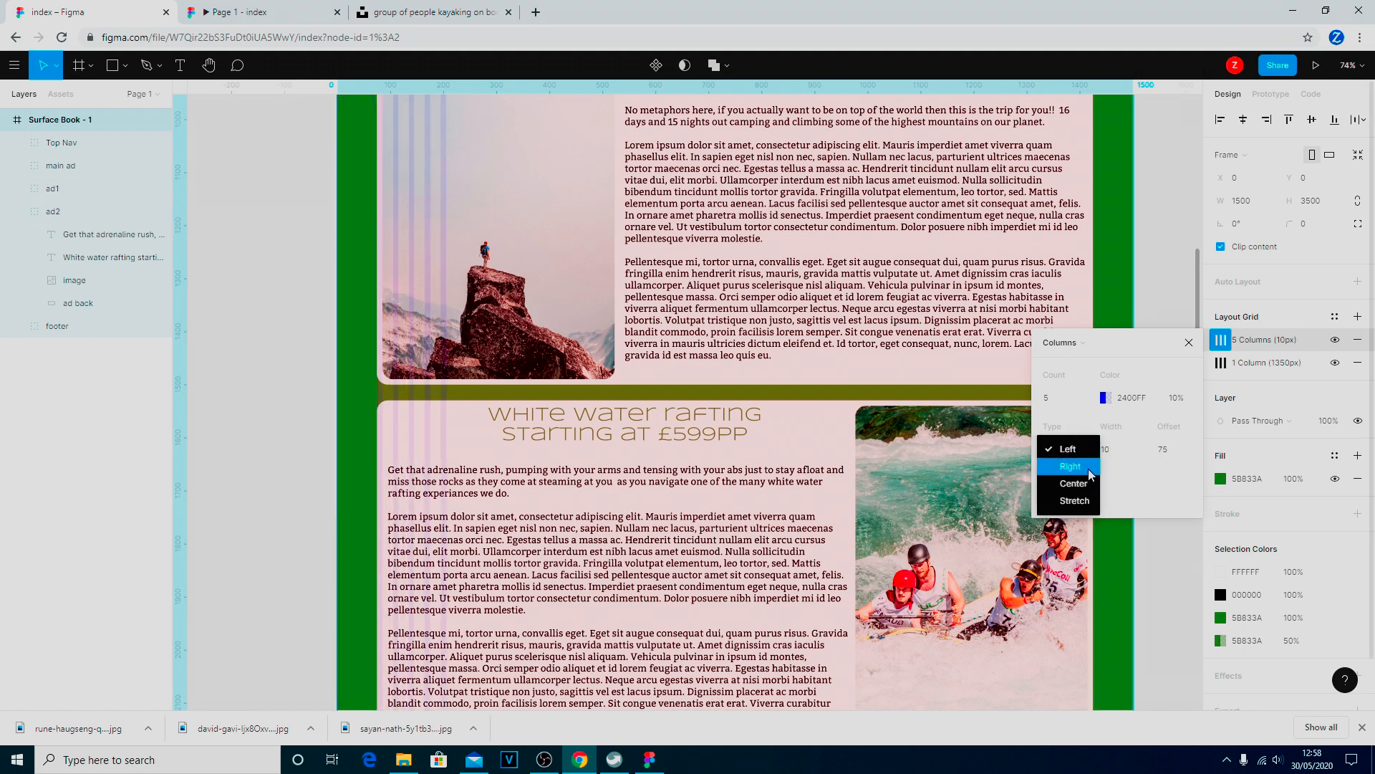
{"action": "left_click", "coordinate": [1075, 501]}
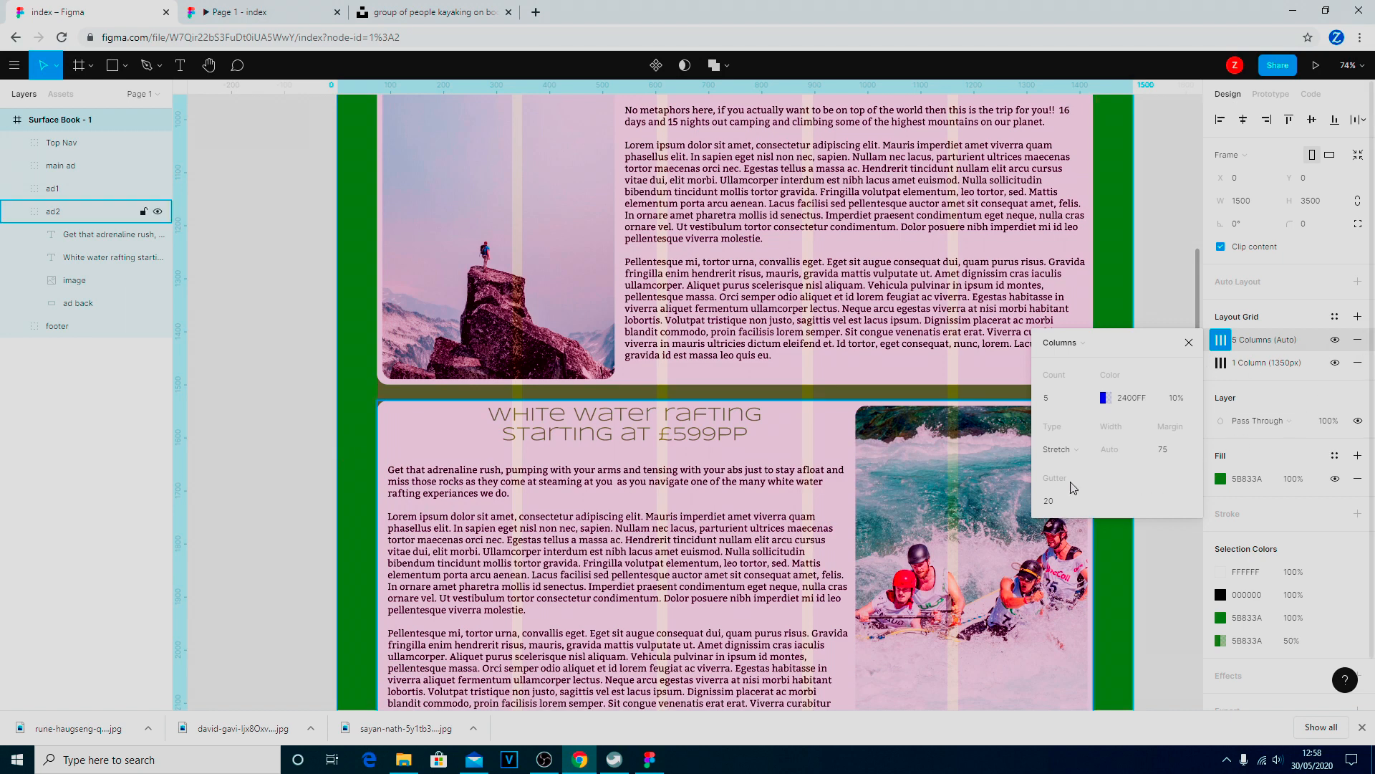
Set the column grid to 3 columns with a gutter of 10 and close its settings.
{"action": "left_click", "coordinate": [1083, 400]}
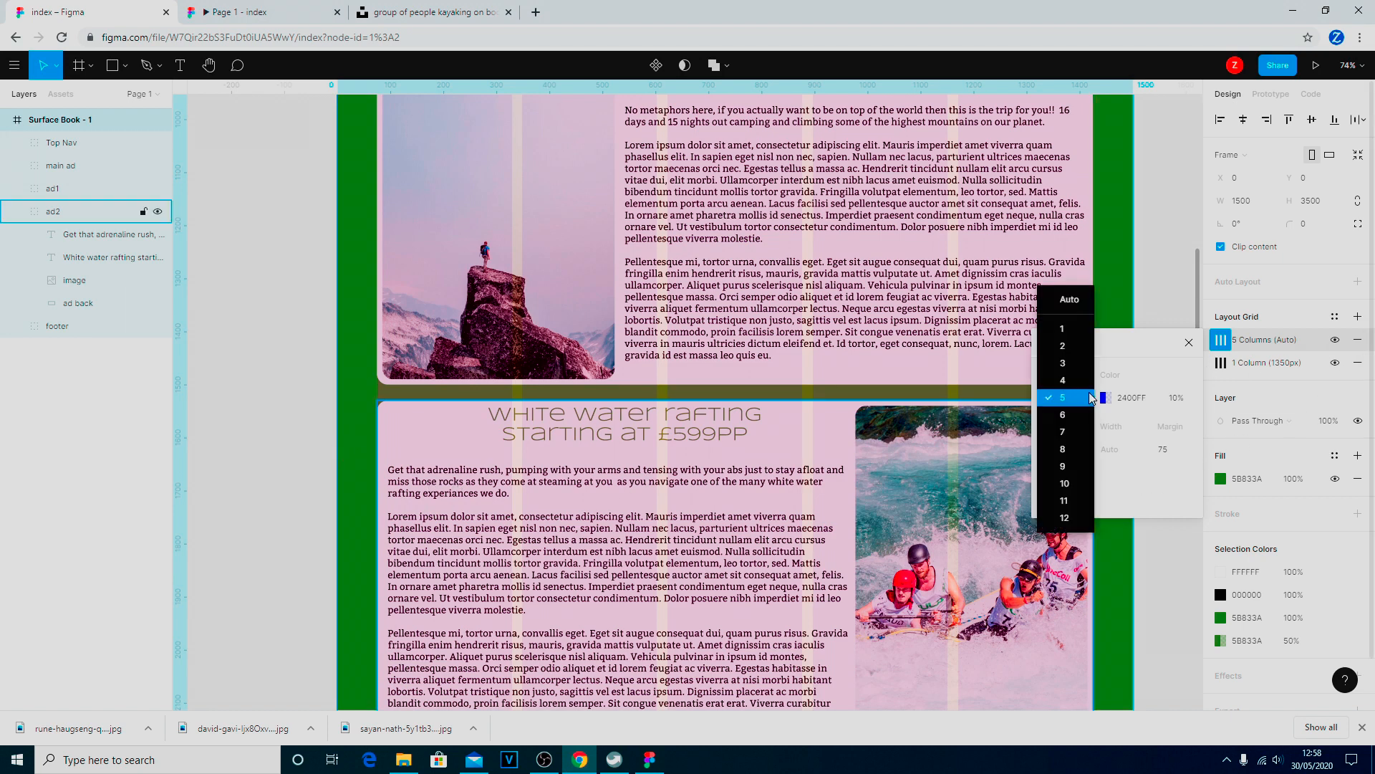
{"action": "left_click", "coordinate": [1092, 362]}
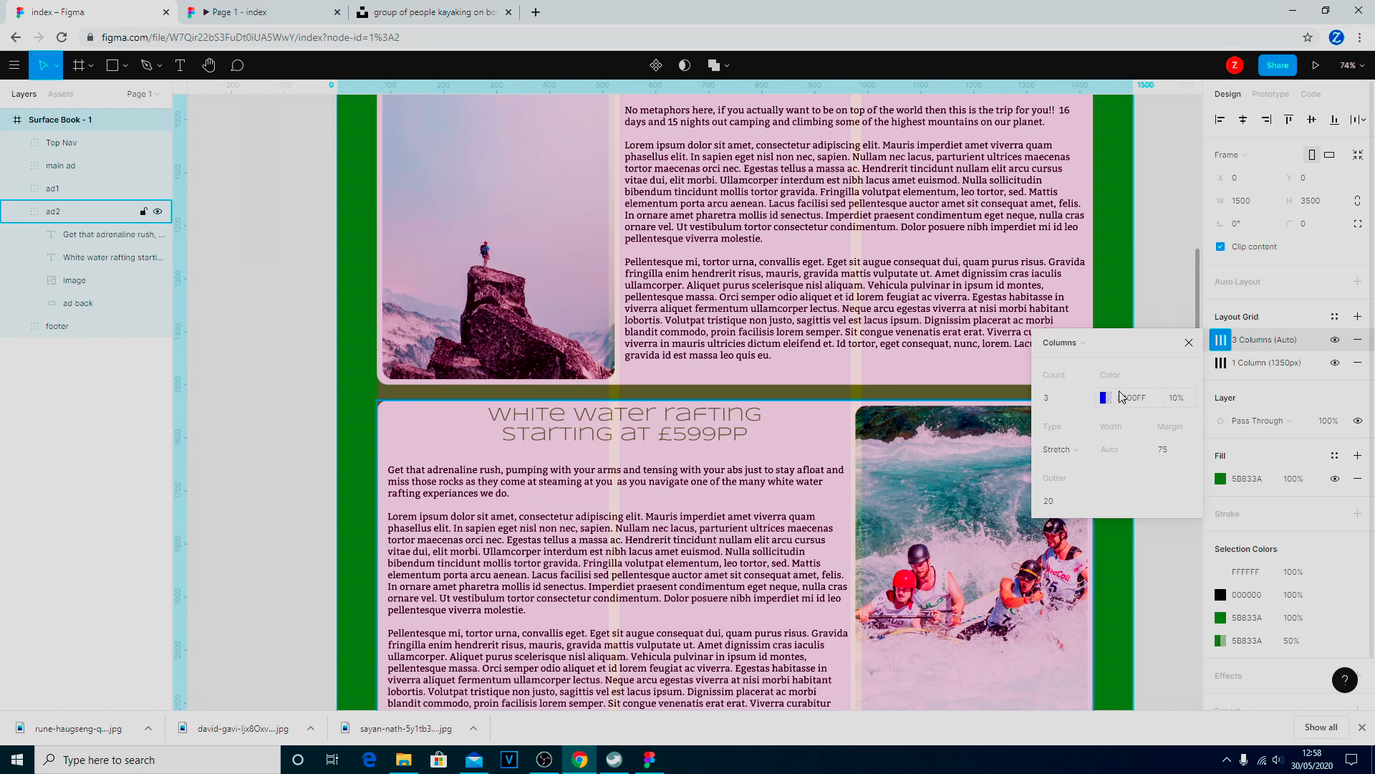
{"action": "left_click", "coordinate": [1061, 507]}
{"action": "type", "text": "10"}
{"action": "key", "text": "Return"}
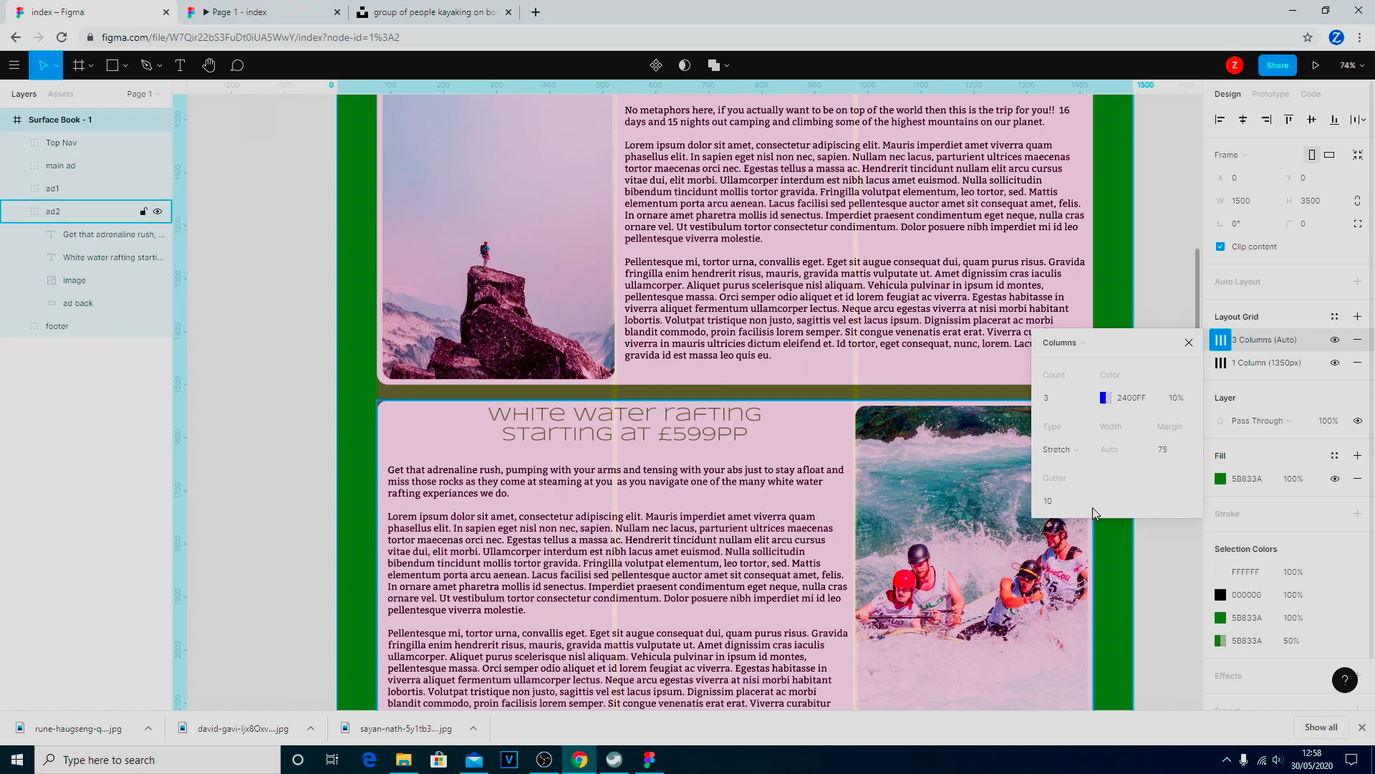
{"action": "left_click", "coordinate": [563, 354]}
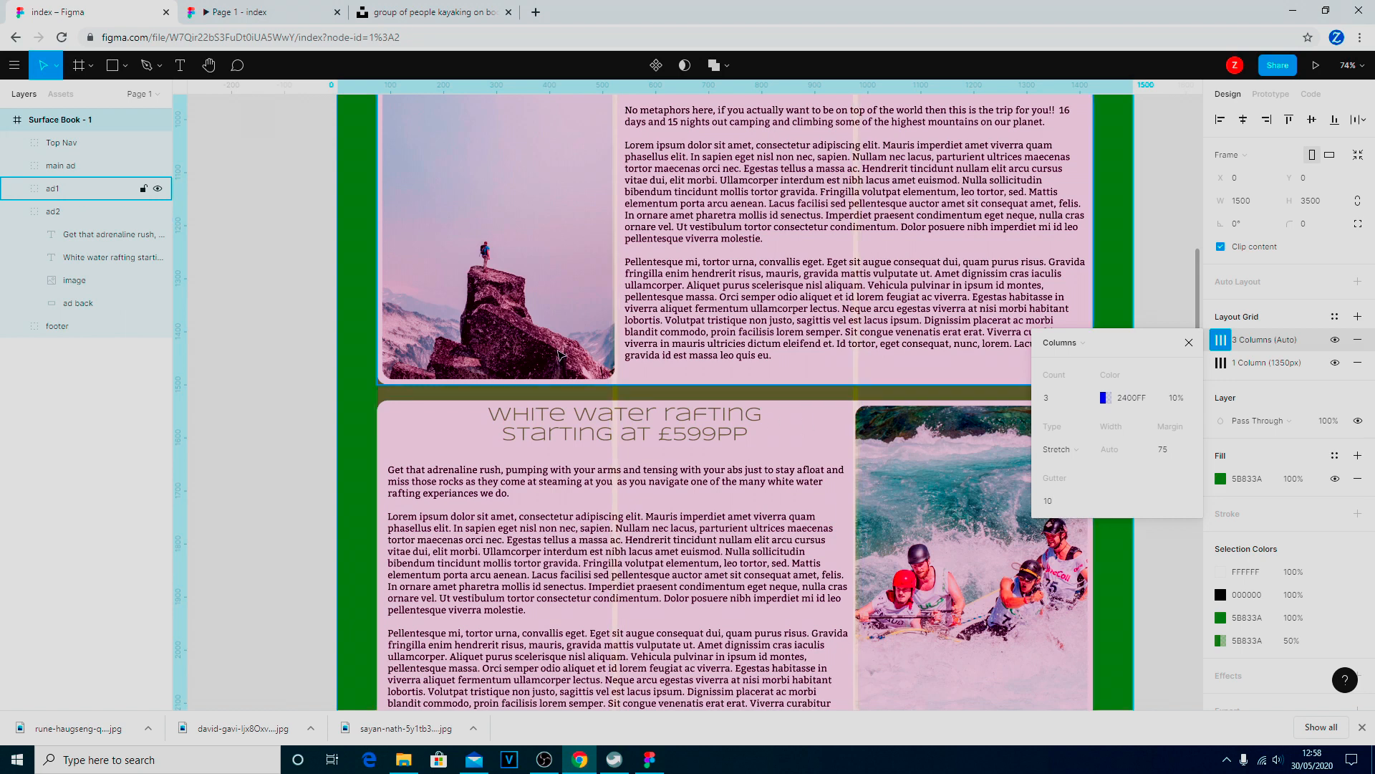
{"action": "left_click", "coordinate": [758, 418]}
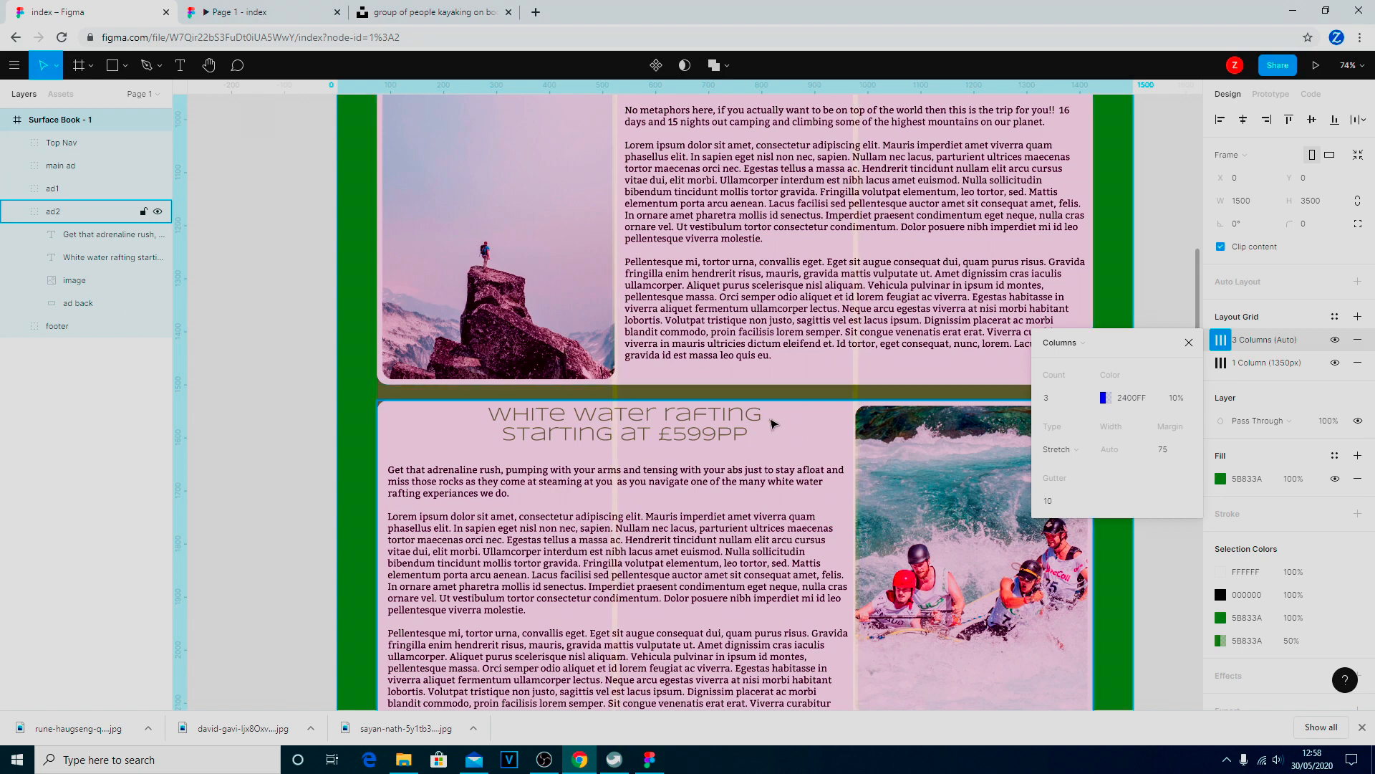
{"action": "scroll", "coordinate": [840, 431], "scroll_direction": "up", "scroll_amount": 2}
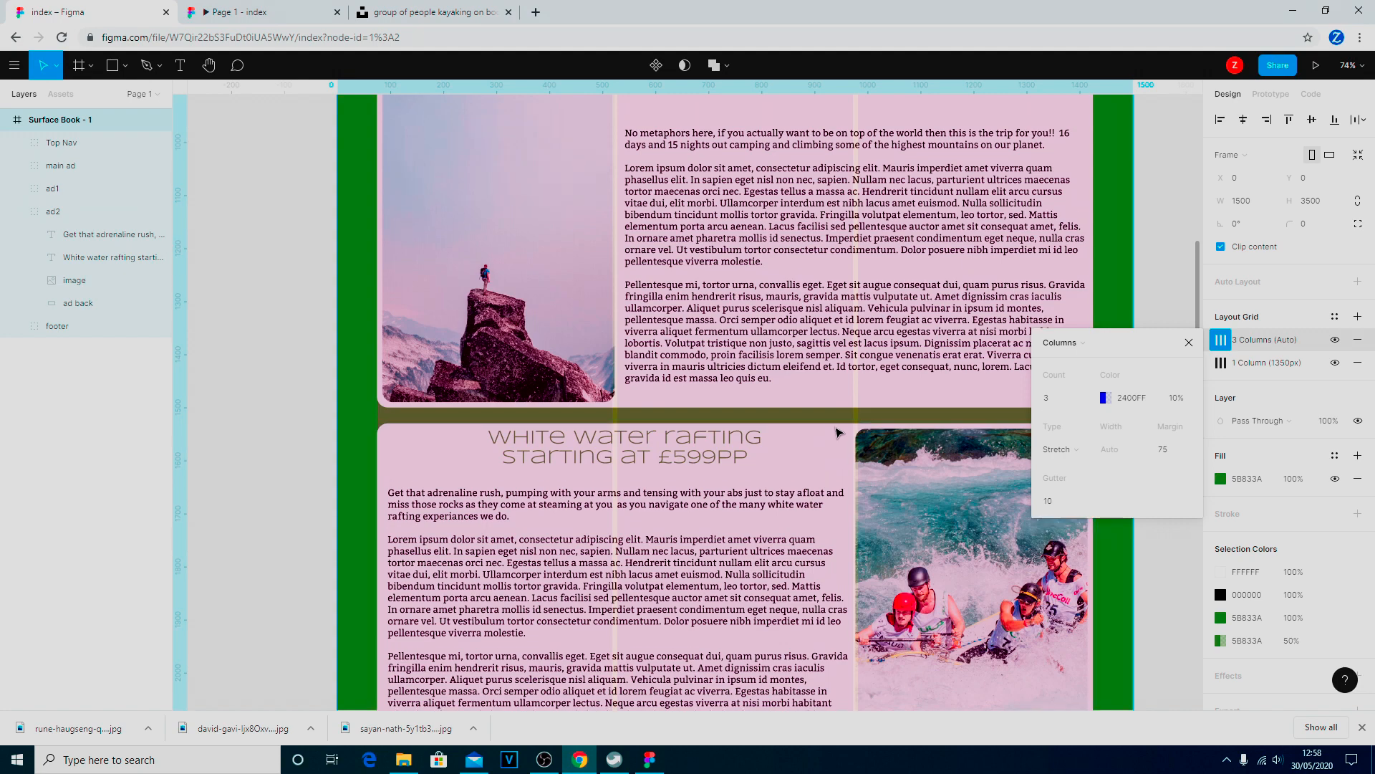
{"action": "scroll", "coordinate": [840, 431], "scroll_direction": "up", "scroll_amount": 5}
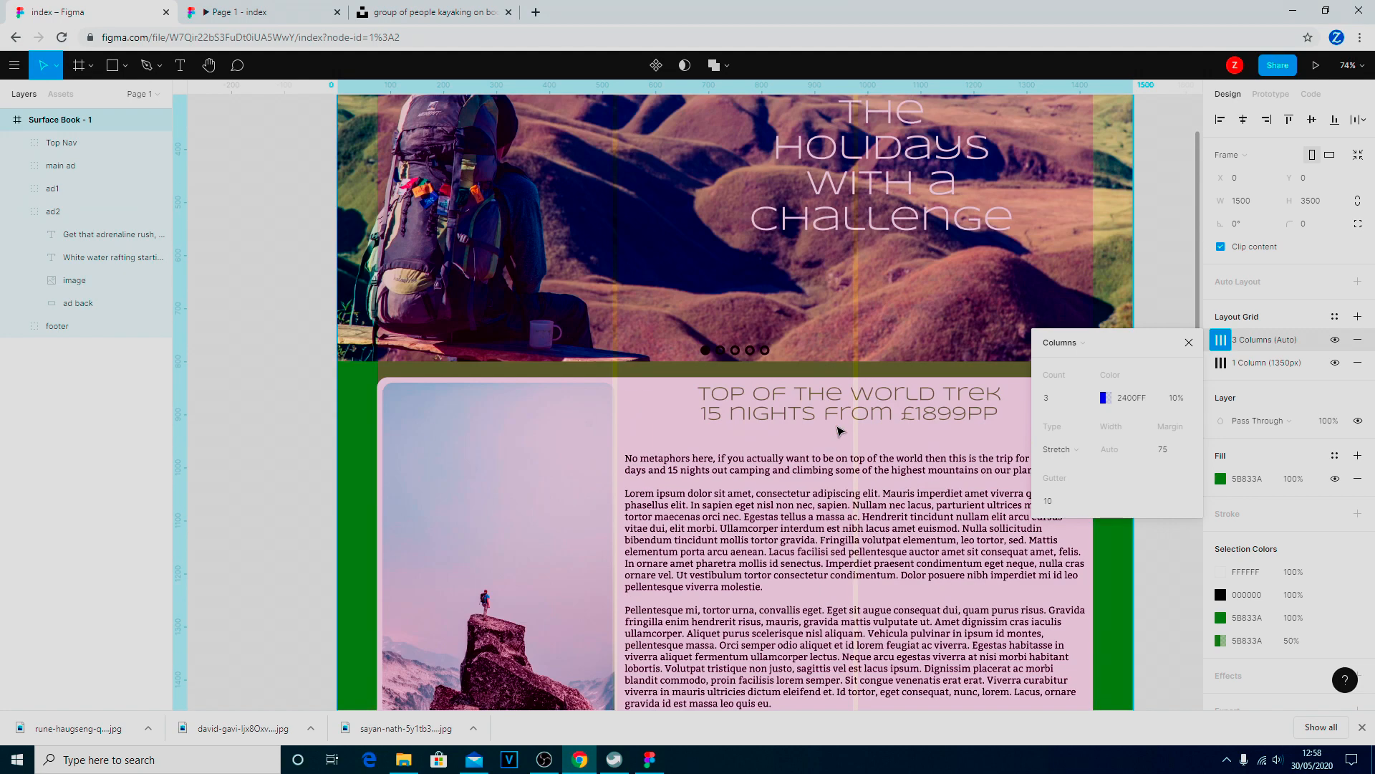
{"action": "scroll", "coordinate": [840, 431], "scroll_direction": "down", "scroll_amount": 5}
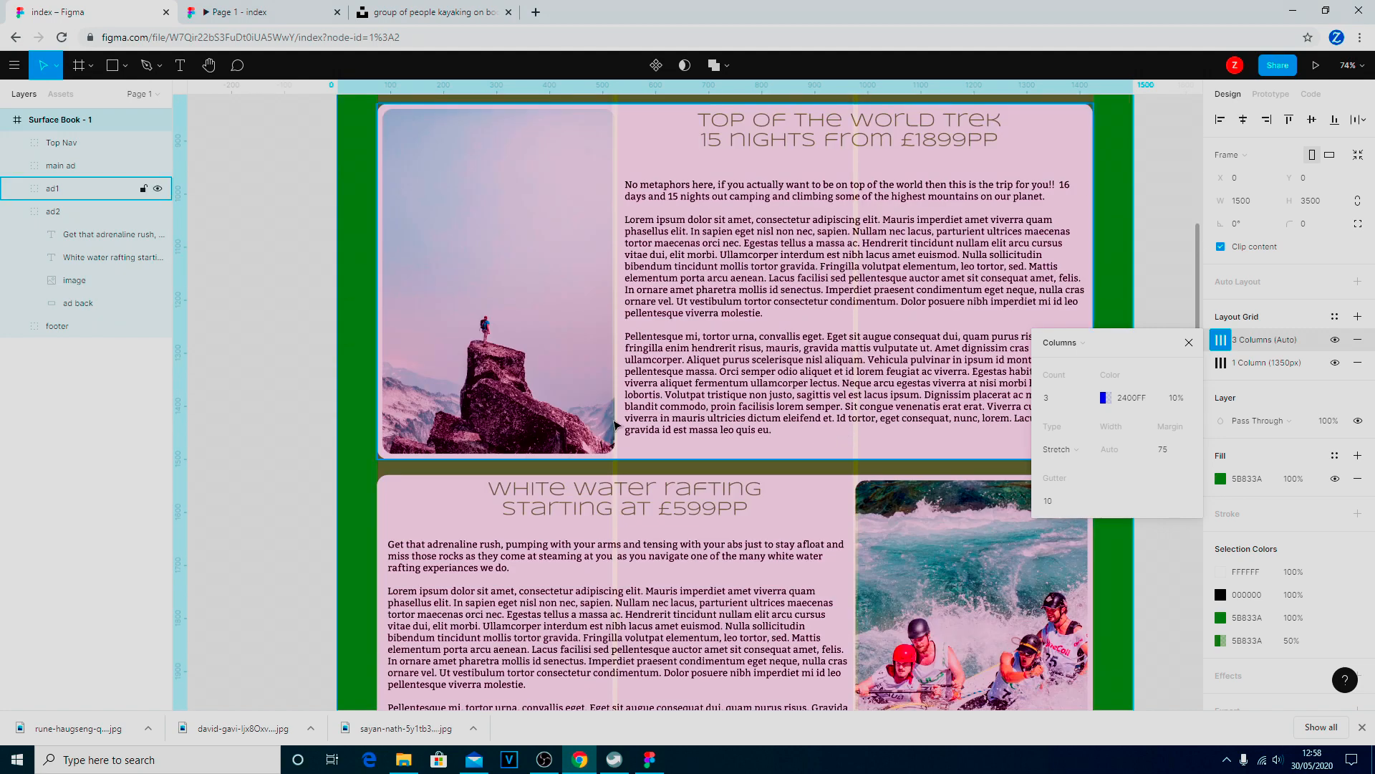
{"action": "left_click", "coordinate": [1189, 342]}
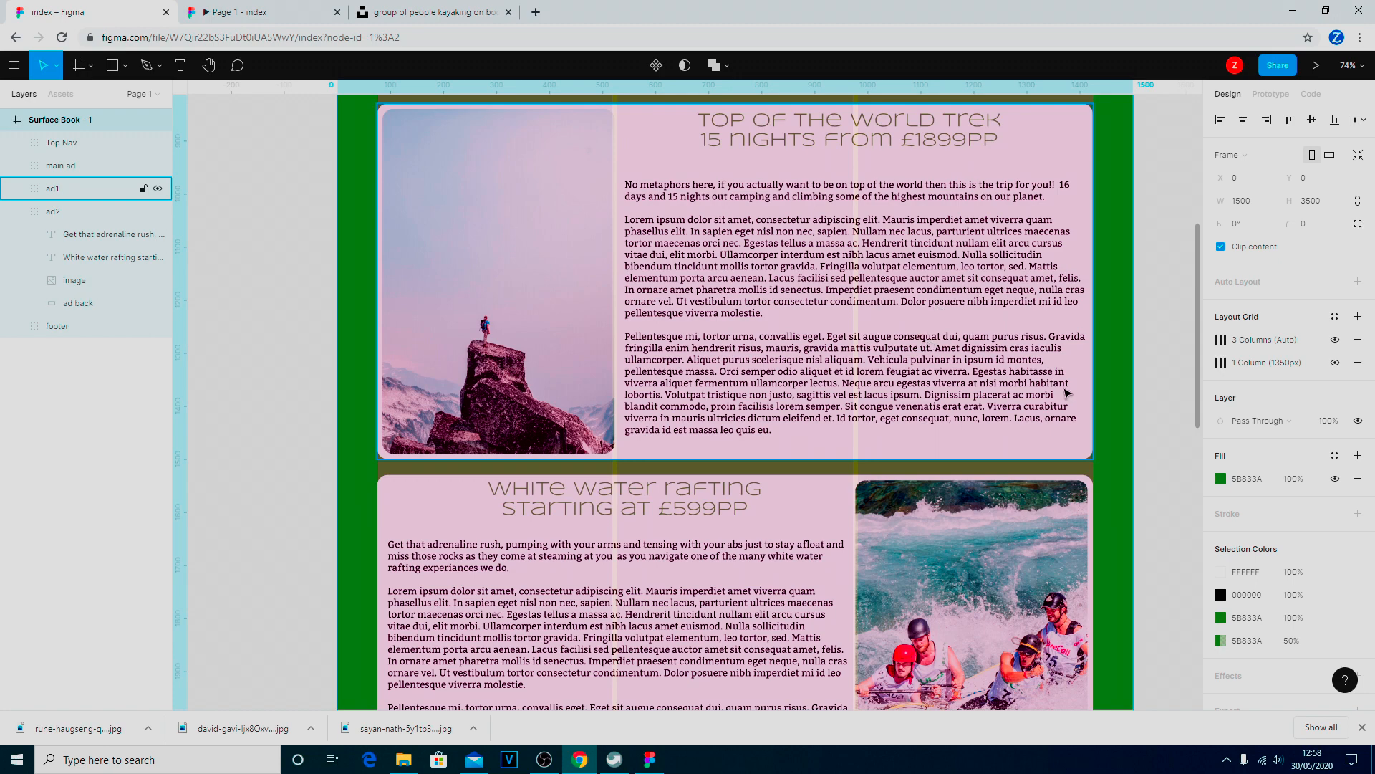
Check how the three-column grid lines up with the page, from the main banner to the empty area below ad2.
{"action": "scroll", "coordinate": [1074, 393], "scroll_direction": "up", "scroll_amount": 2}
{"action": "scroll", "coordinate": [1075, 393], "scroll_direction": "up", "scroll_amount": 6}
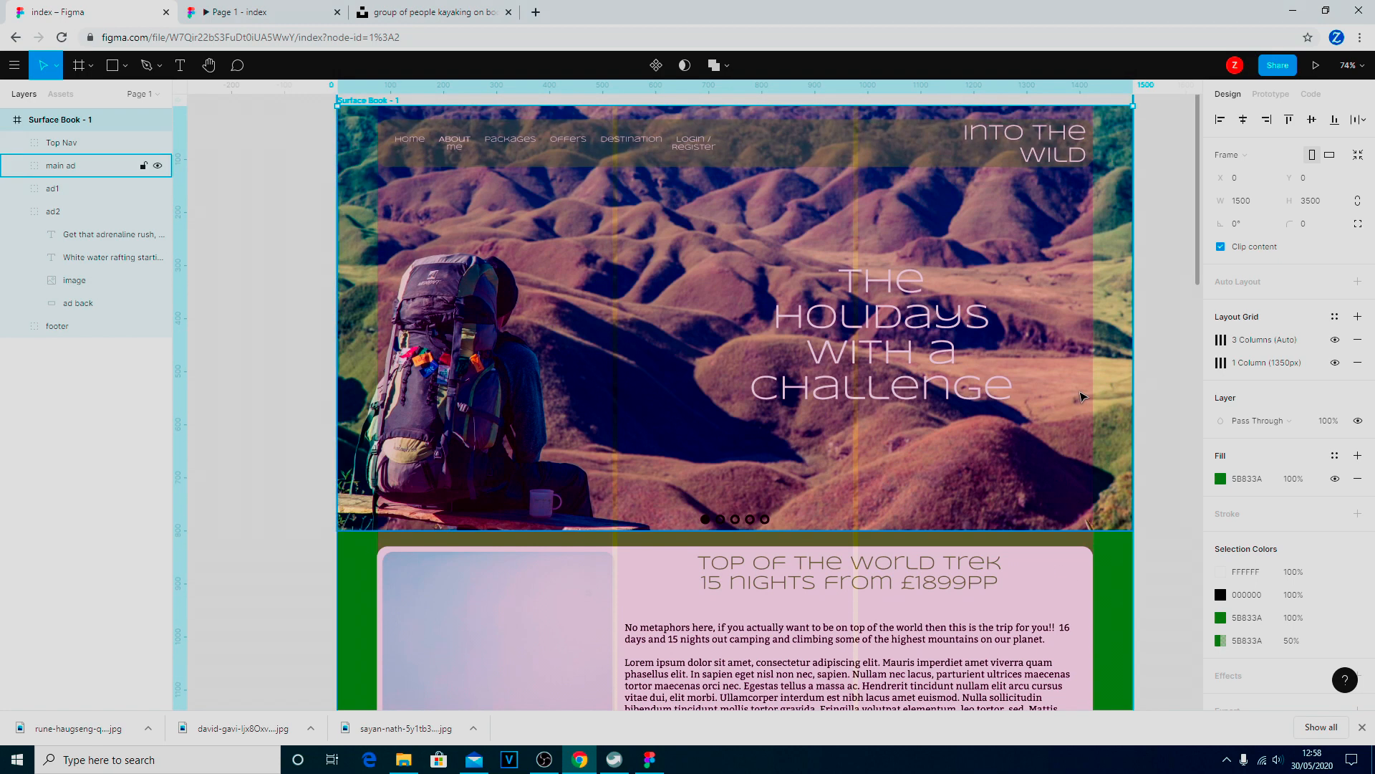
{"action": "scroll", "coordinate": [1081, 396], "scroll_direction": "down", "scroll_amount": 2}
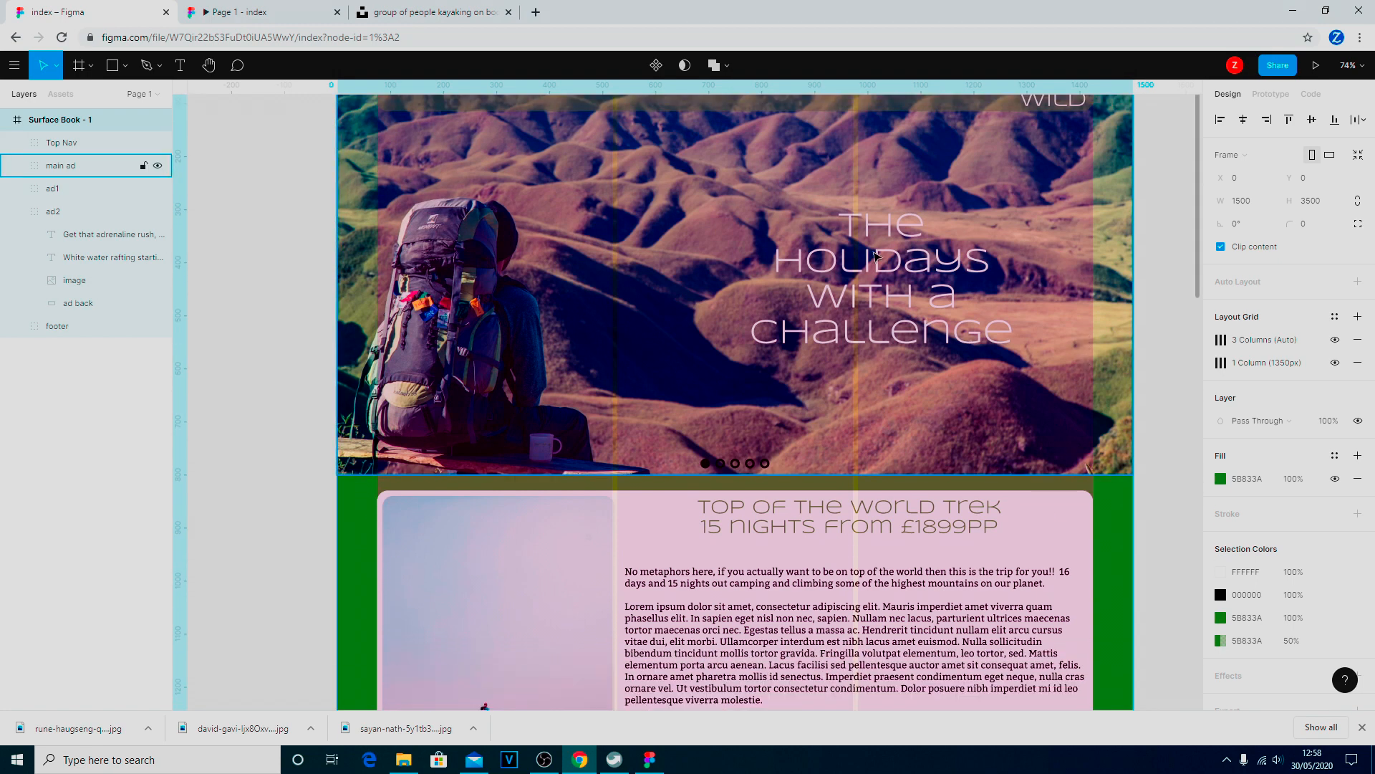
{"action": "scroll", "coordinate": [928, 347], "scroll_direction": "down", "scroll_amount": 8}
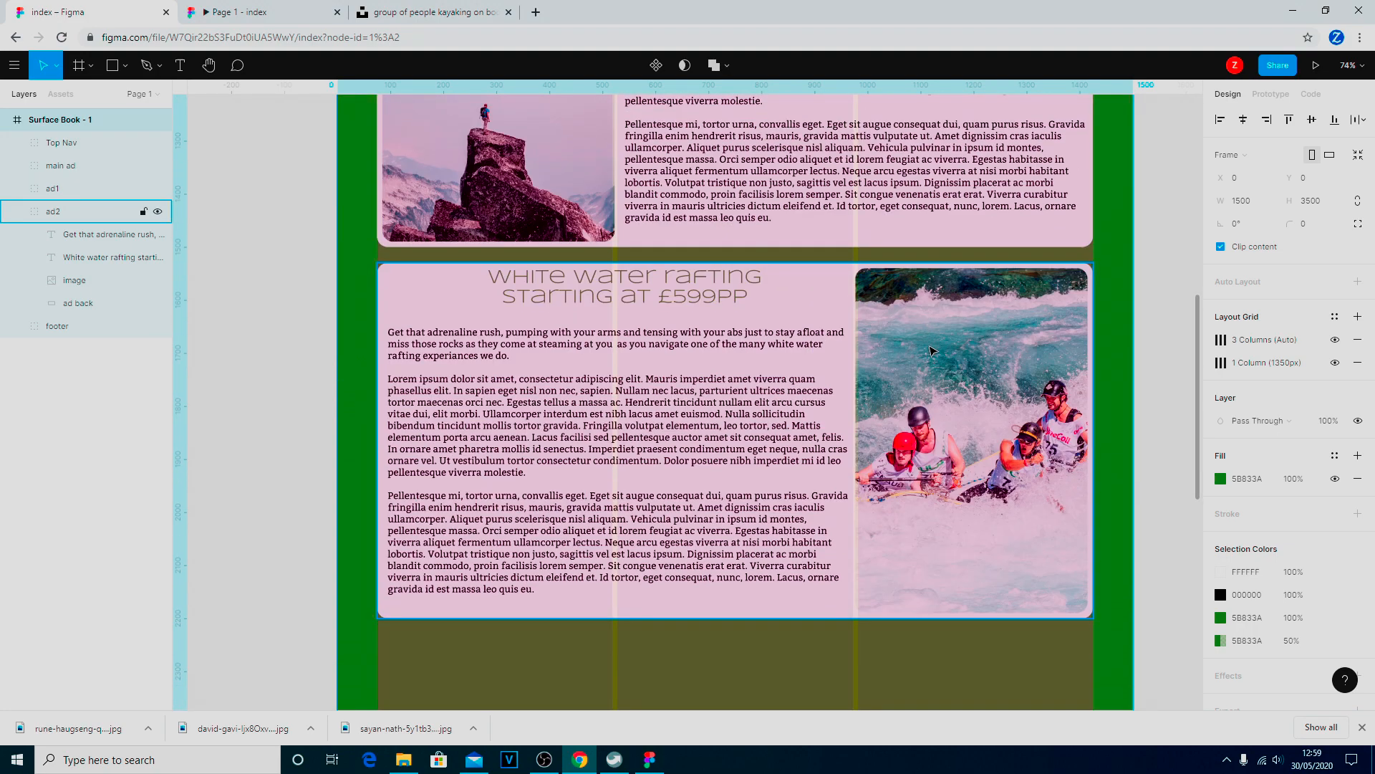
{"action": "scroll", "coordinate": [933, 351], "scroll_direction": "up", "scroll_amount": 6}
{"action": "scroll", "coordinate": [932, 351], "scroll_direction": "up", "scroll_amount": 5}
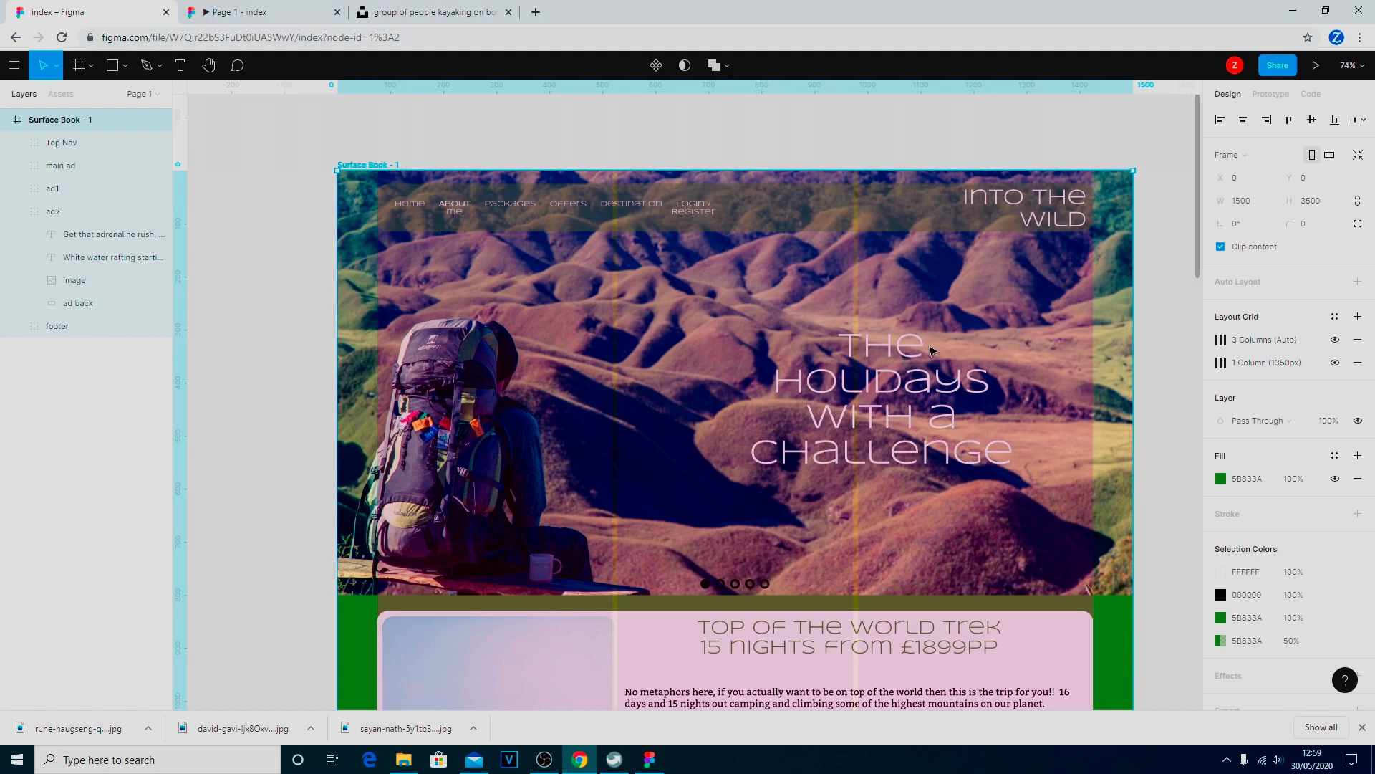
{"action": "scroll", "coordinate": [932, 351], "scroll_direction": "down", "scroll_amount": 15}
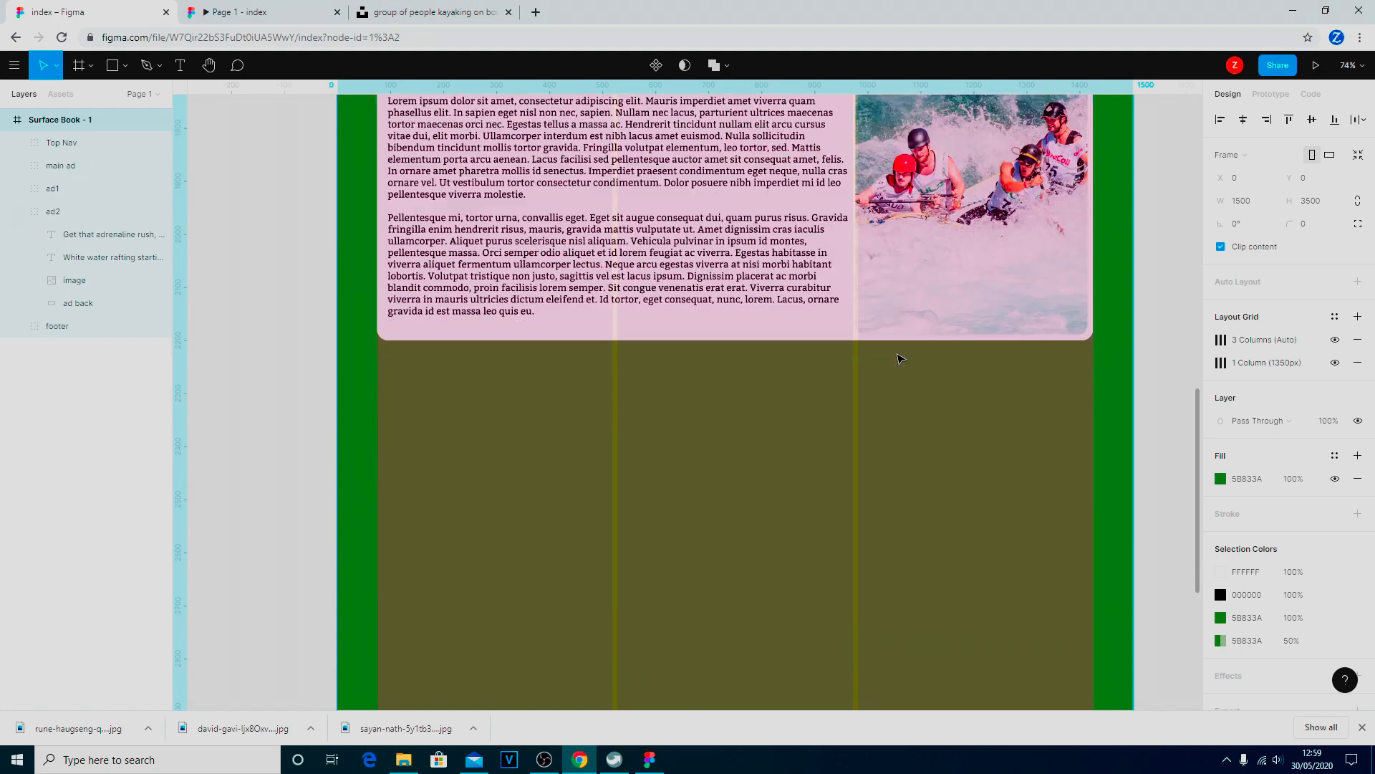
{"action": "scroll", "coordinate": [900, 358], "scroll_direction": "down", "scroll_amount": 3}
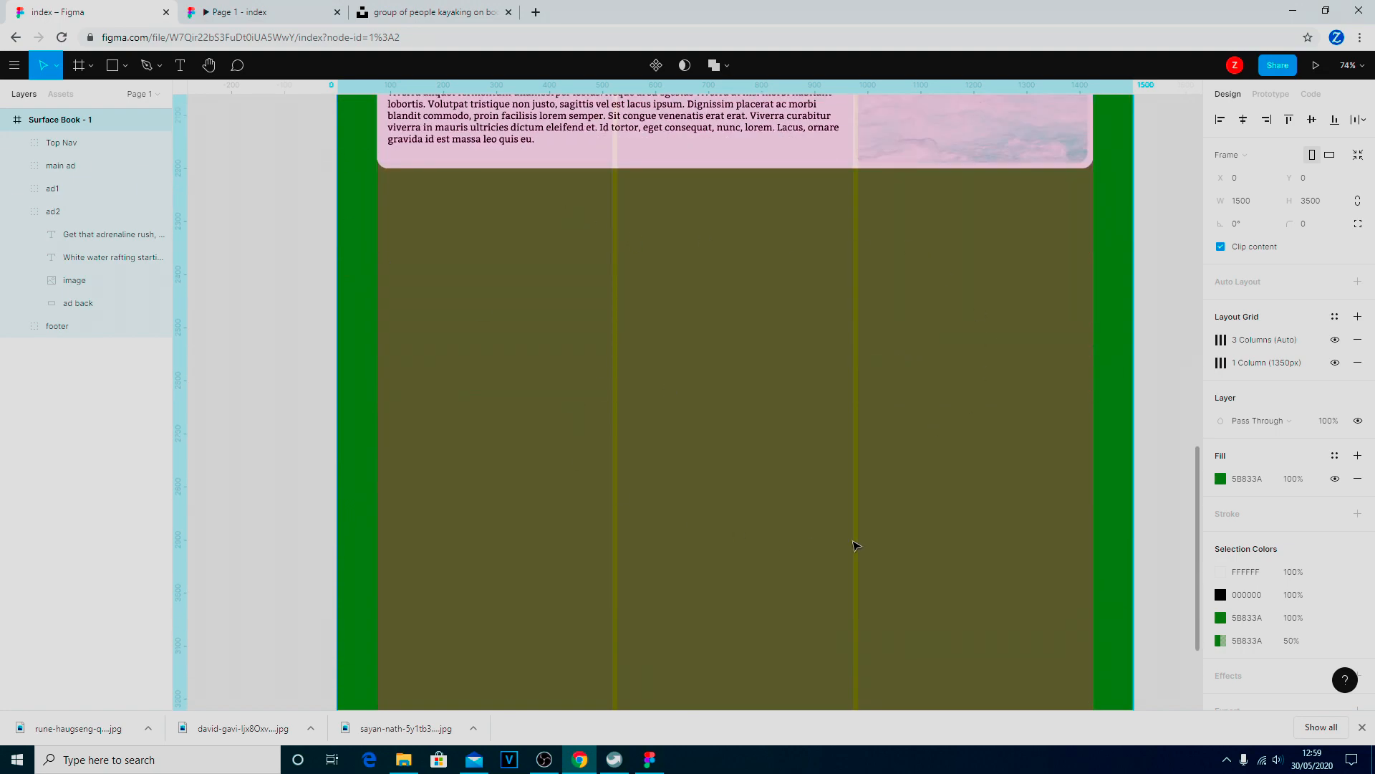